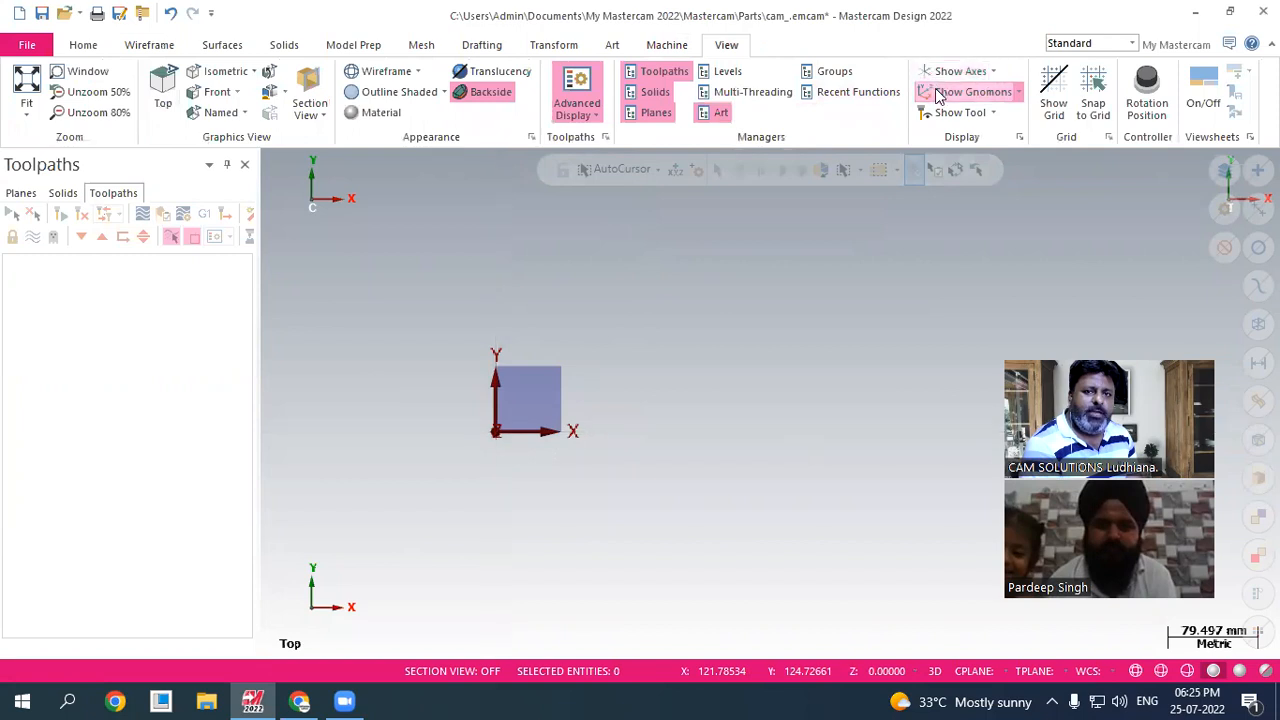
- Turn on the display of the axes and the gnomons in the graphics window
click(943, 72)
click(945, 91)
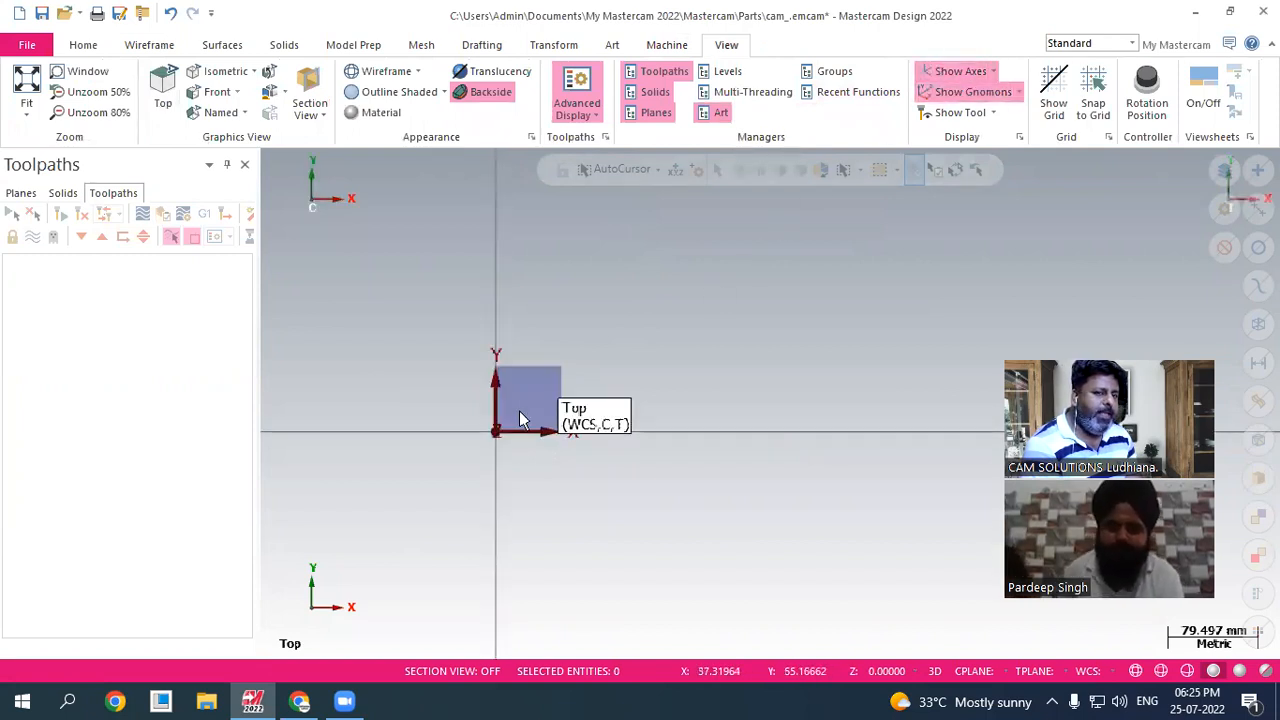
click(984, 73)
click(971, 72)
click(968, 94)
click(968, 94)
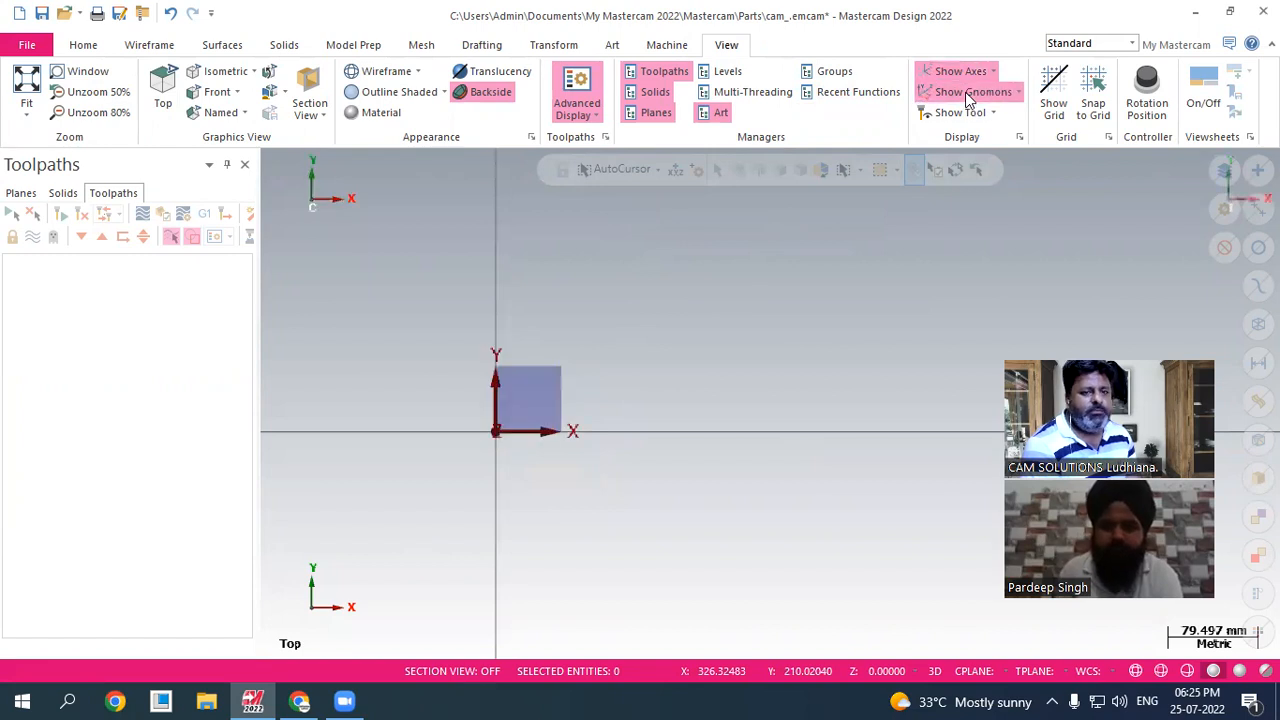
- View the axes in the Isometric (WCS) orientation and return to the Top (WCS) view
right_click(690, 292)
click(738, 457)
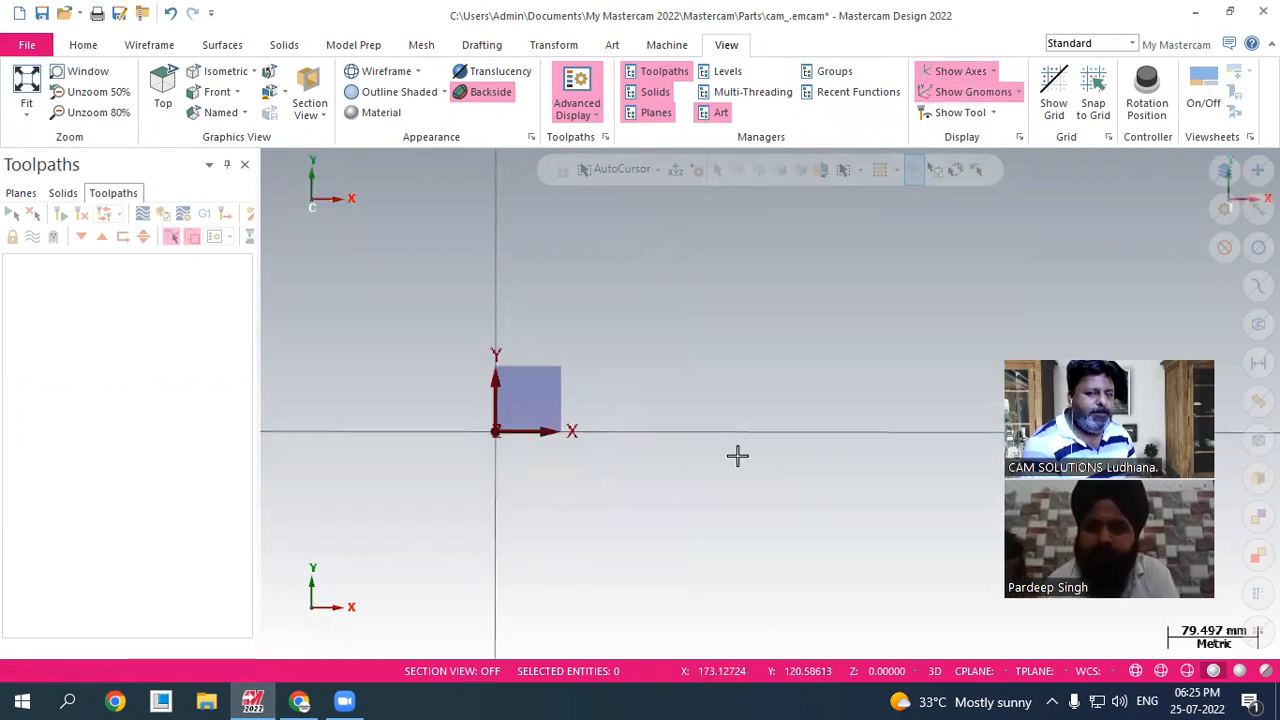
right_click(670, 274)
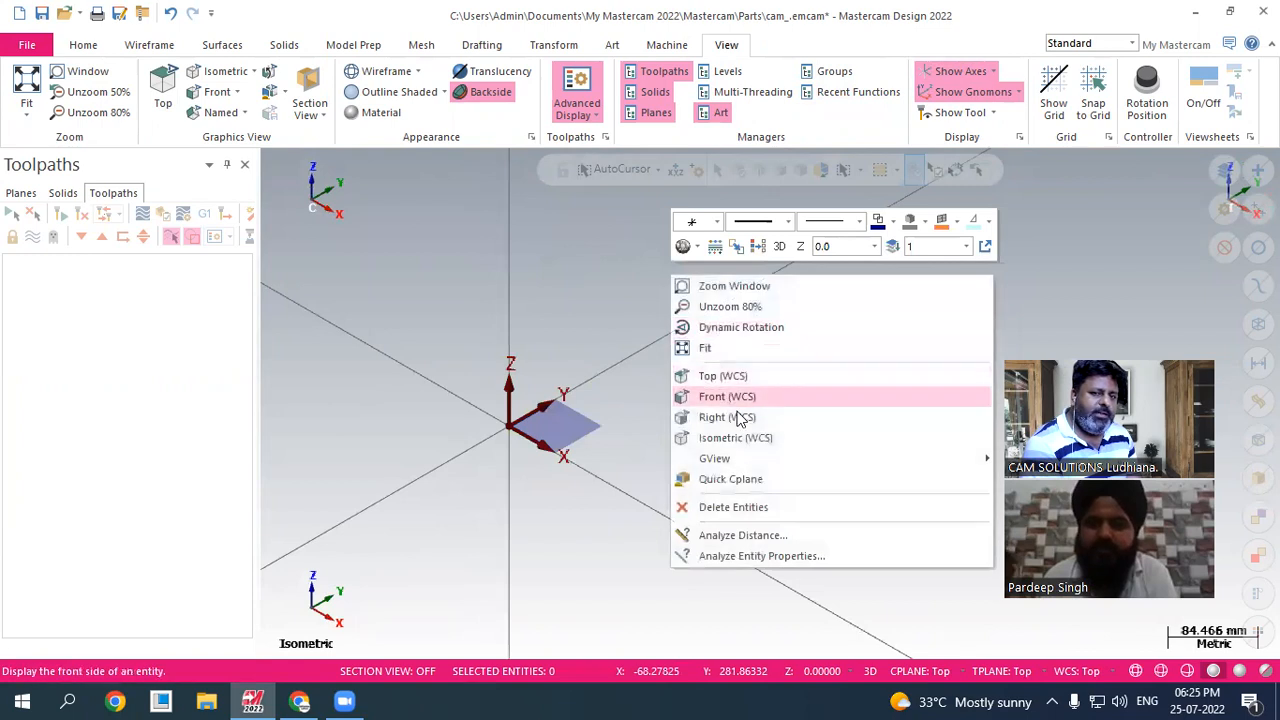
click(768, 383)
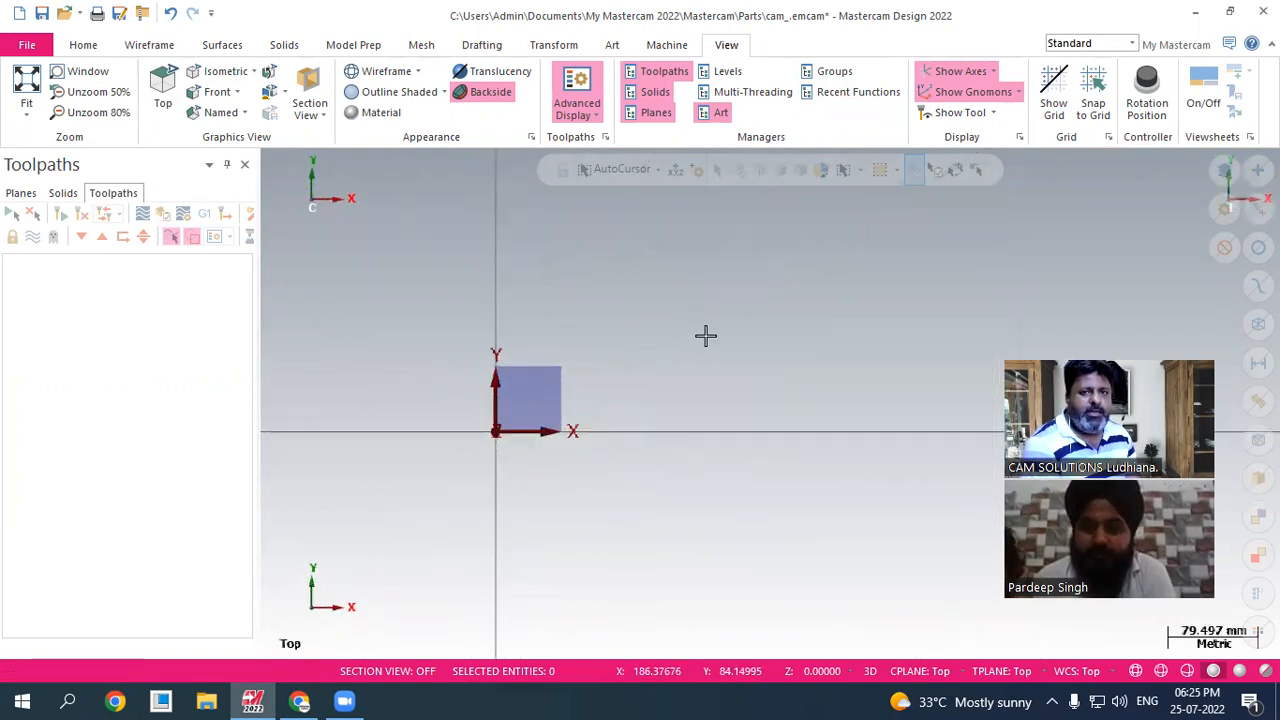
- Hide and show the axes again, and switch the view to Isometric (WCS)
click(955, 72)
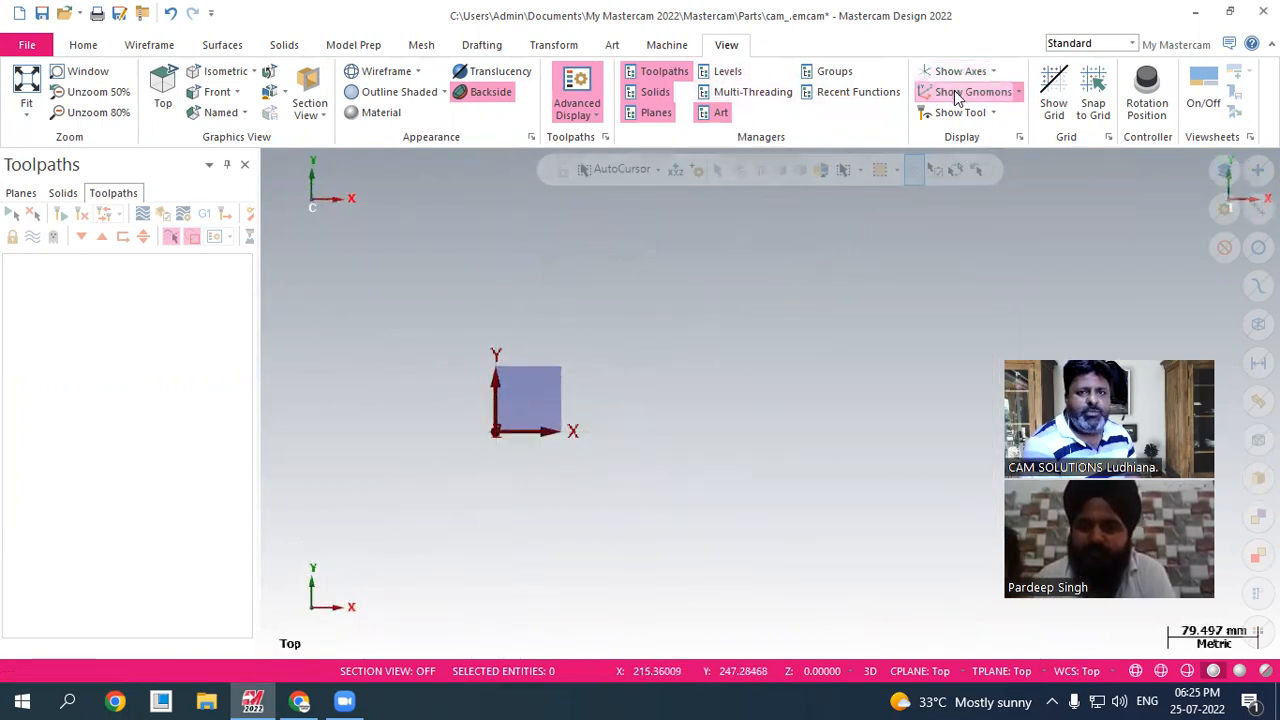
click(955, 72)
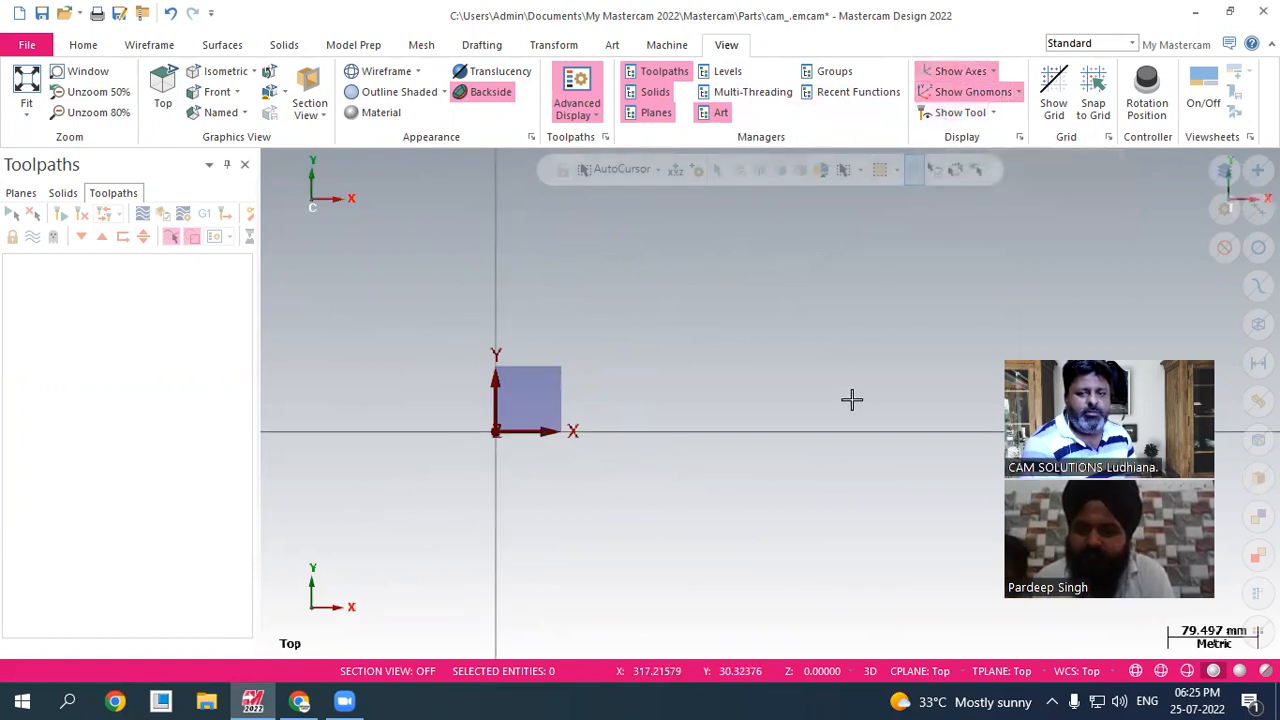
right_click(689, 294)
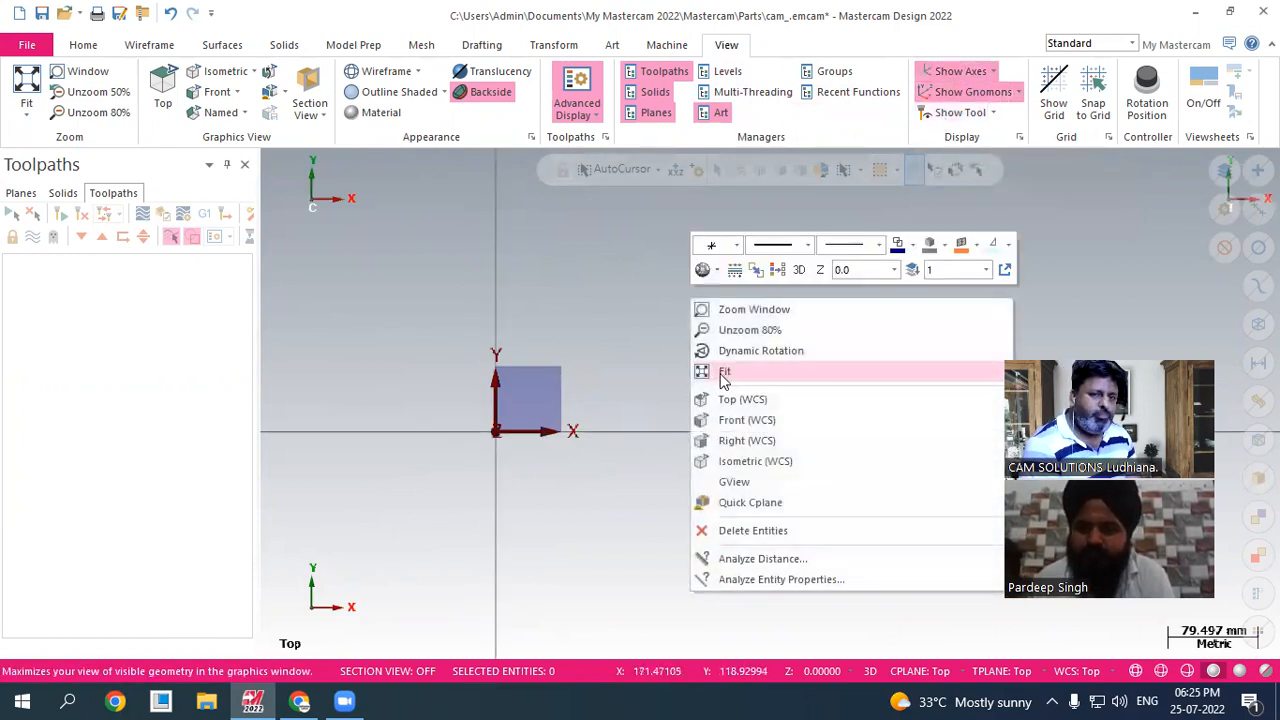
click(740, 460)
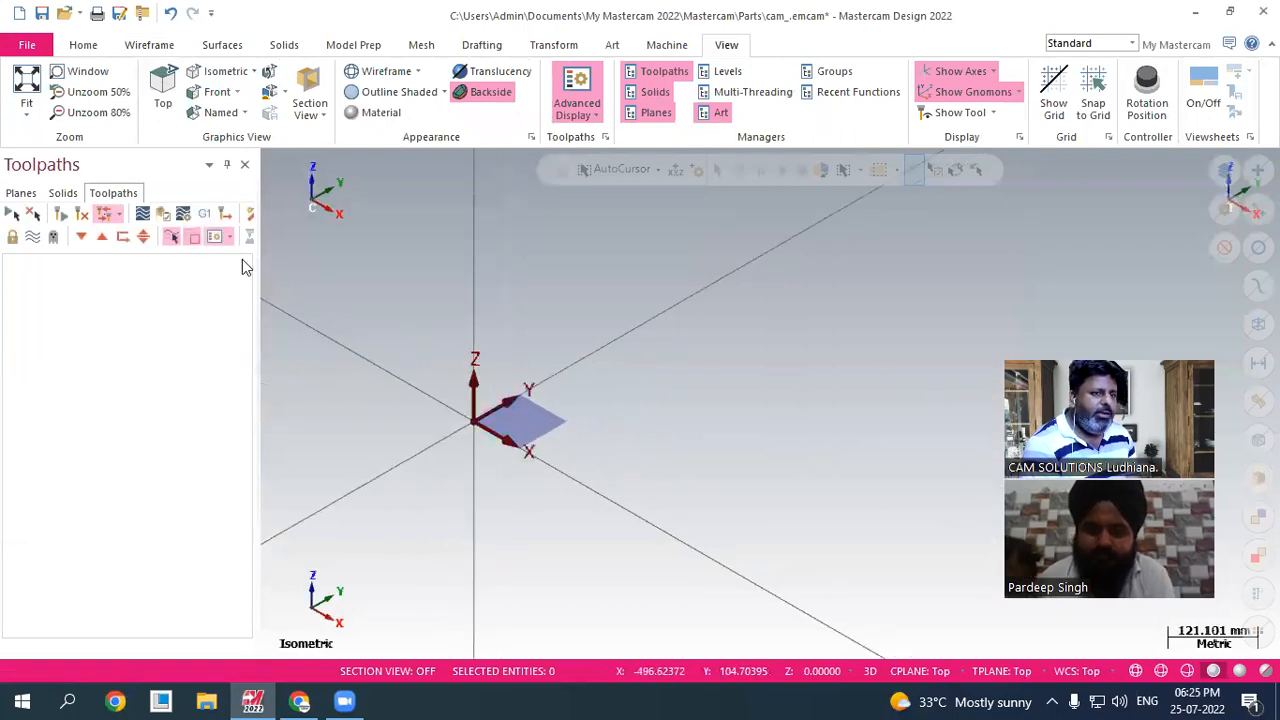
- Switch the current system configuration to mcamx.config <Inch> and apply it
click(27, 45)
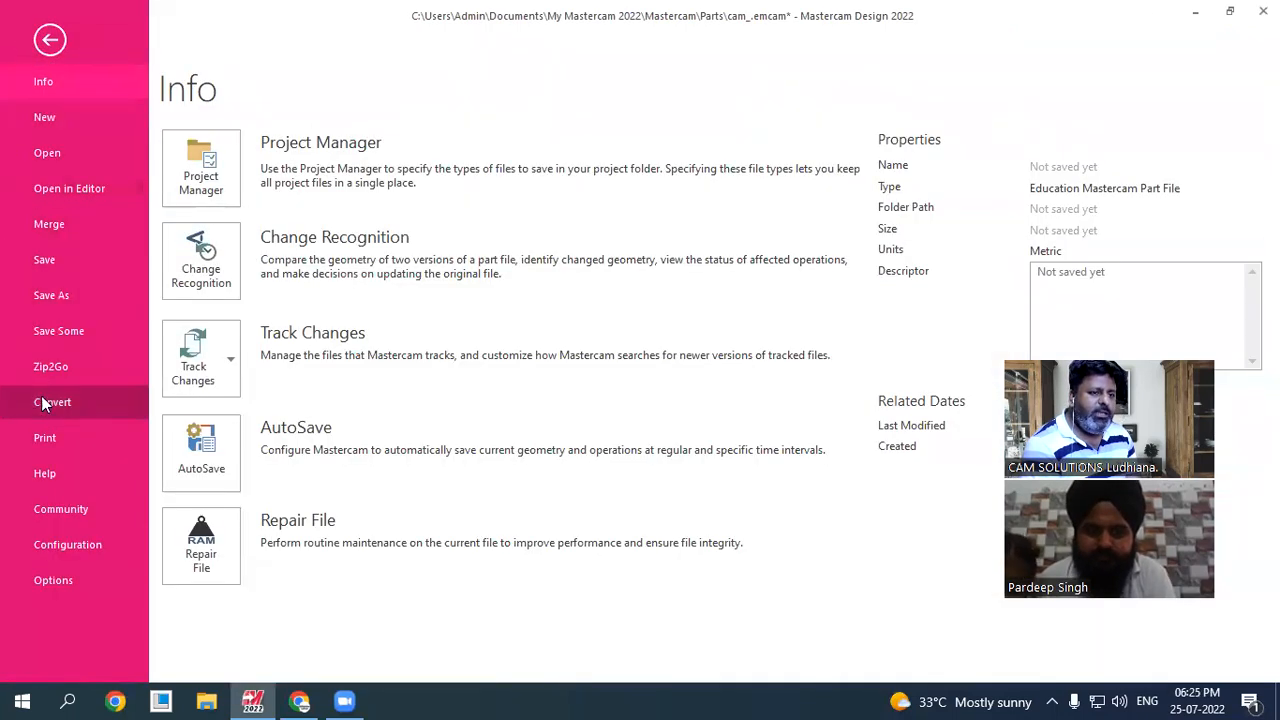
click(84, 540)
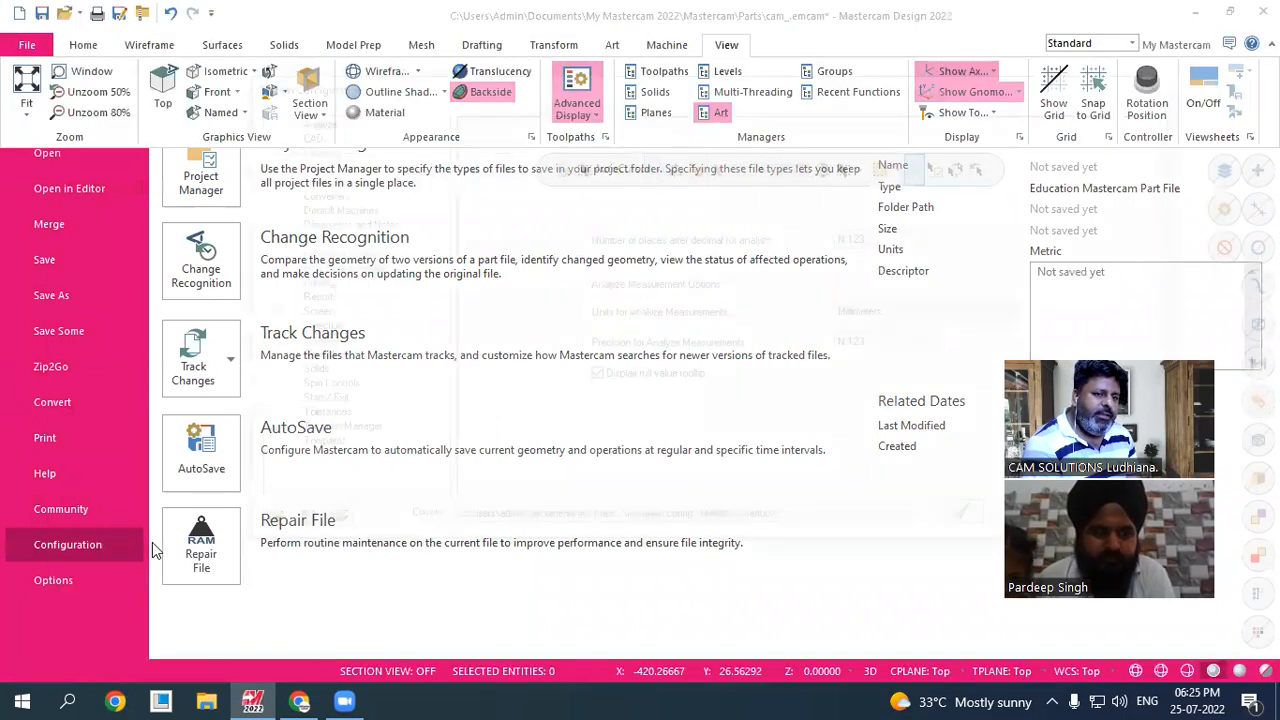
click(806, 523)
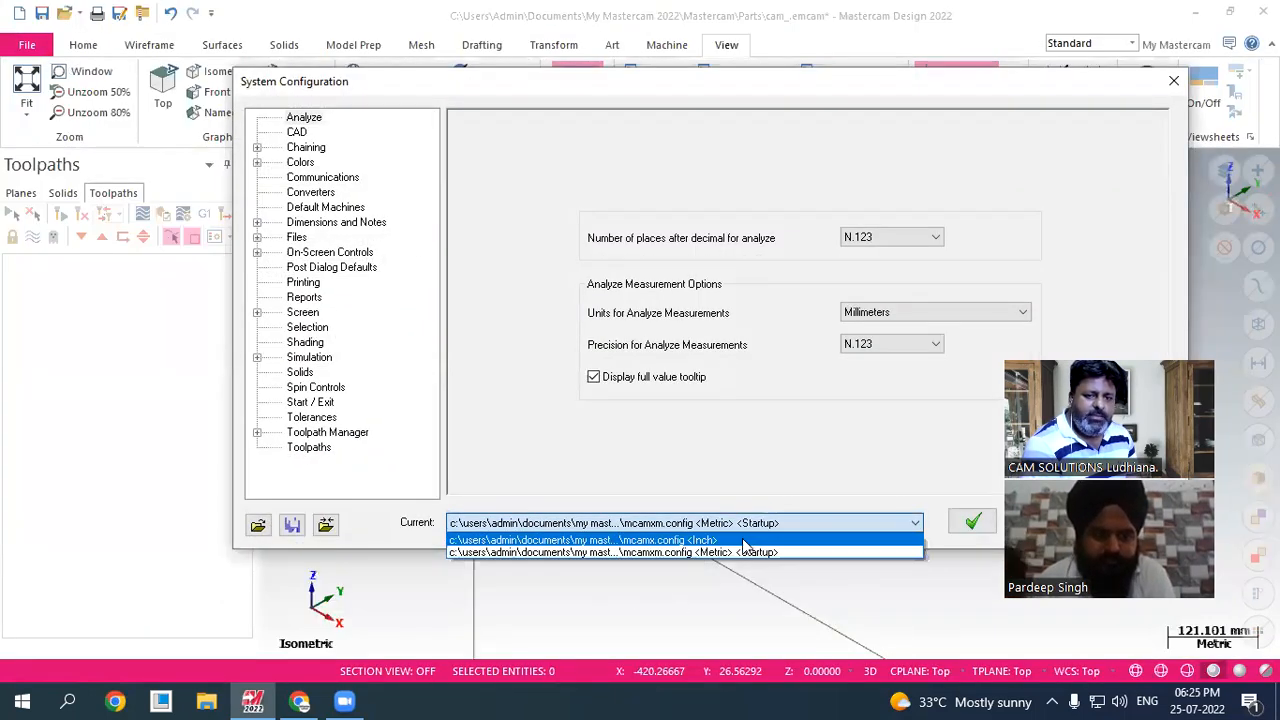
click(806, 543)
click(970, 523)
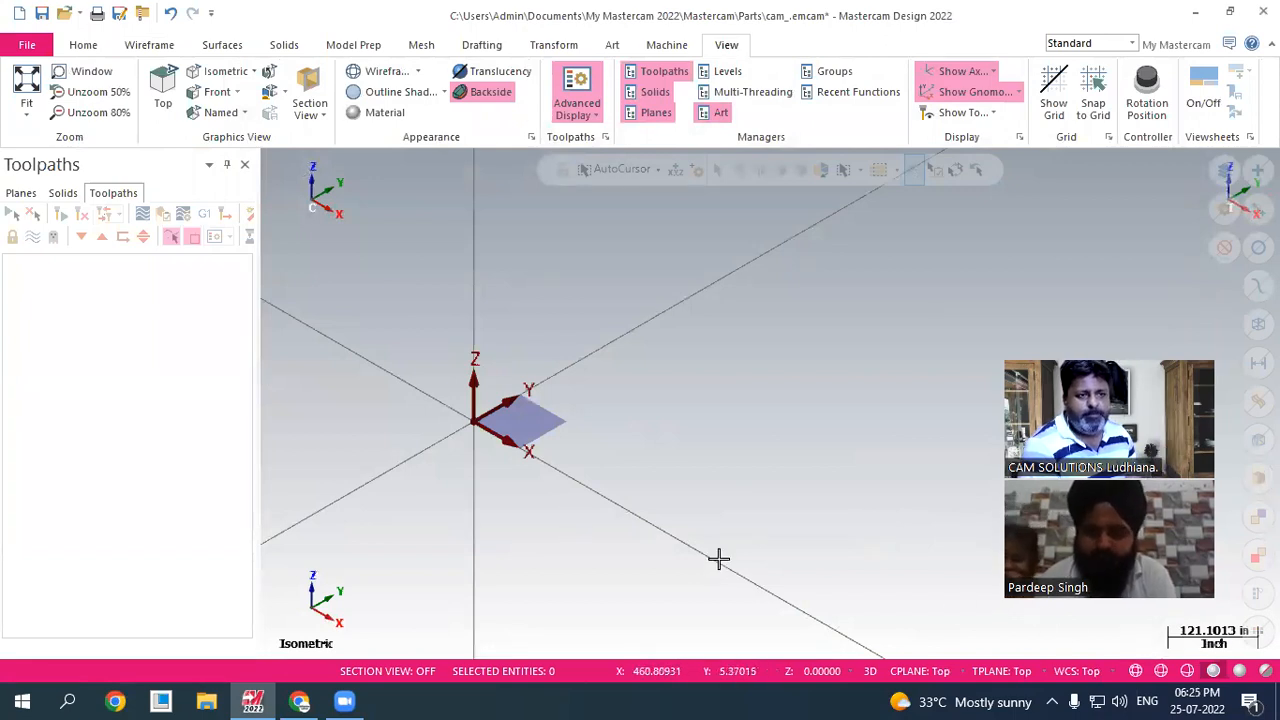
- Switch the current system configuration to mcamxm.config <Metric> and apply it
click(27, 45)
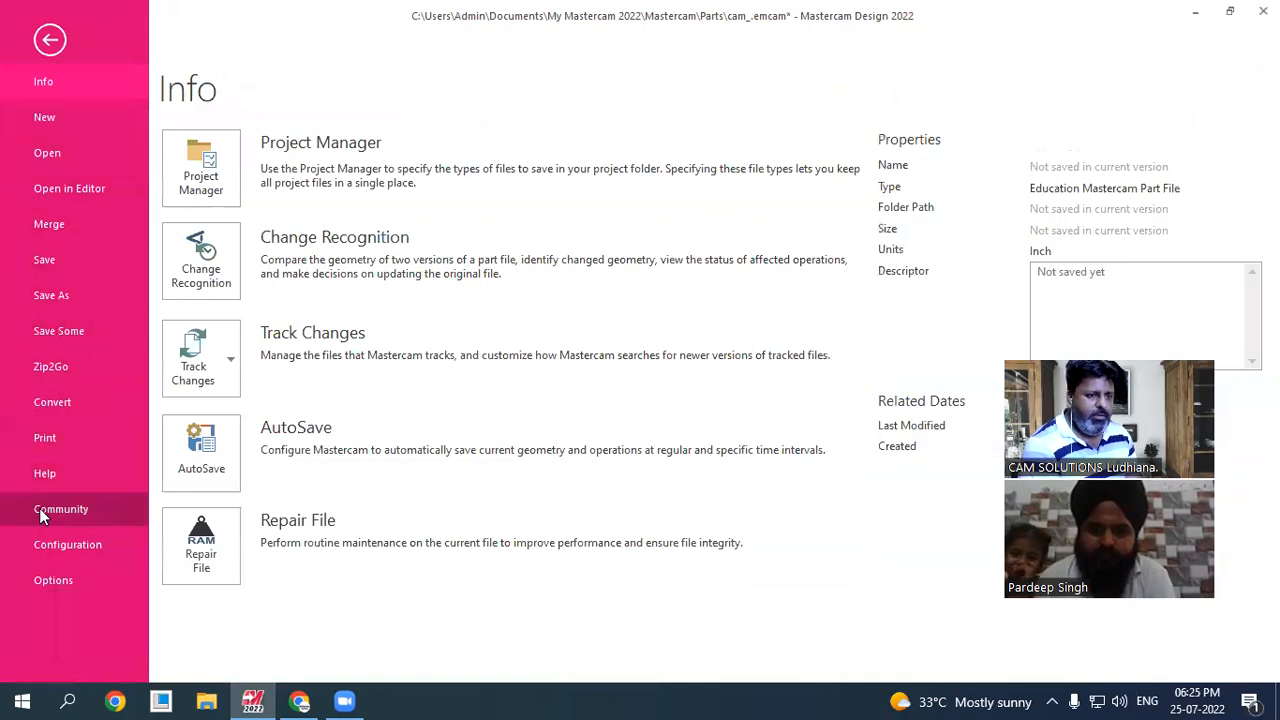
click(60, 544)
click(620, 523)
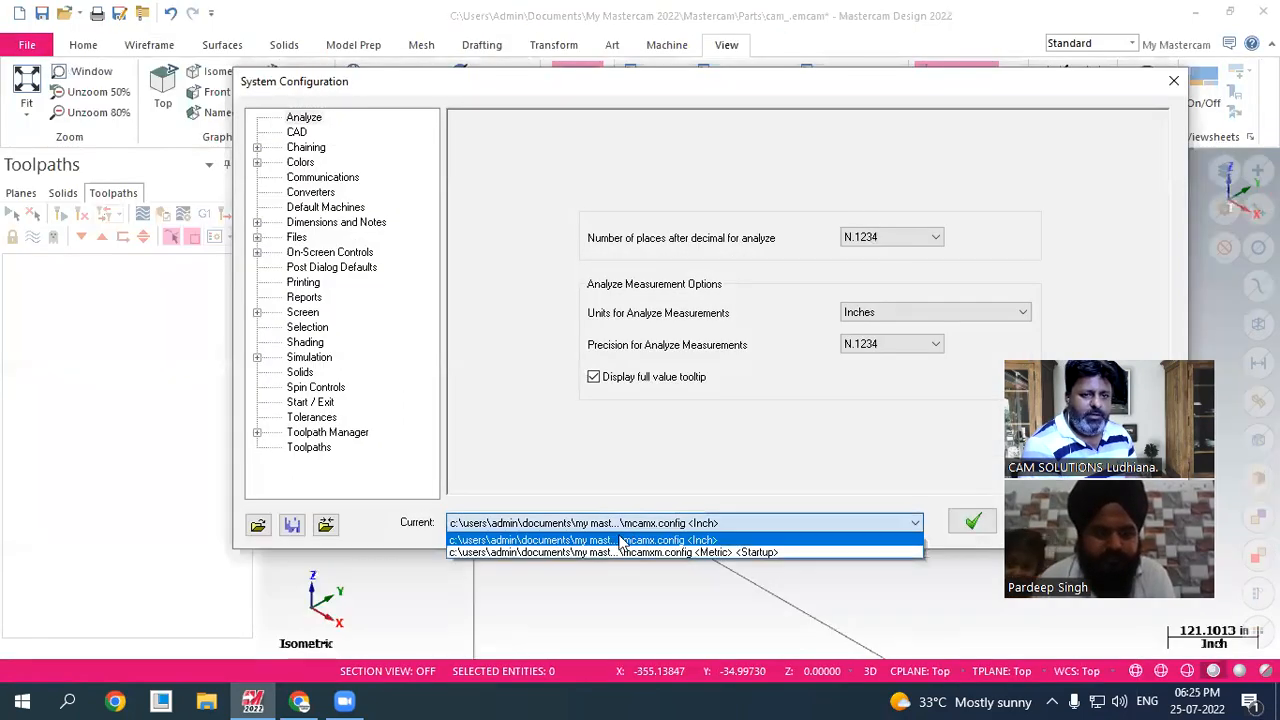
click(640, 552)
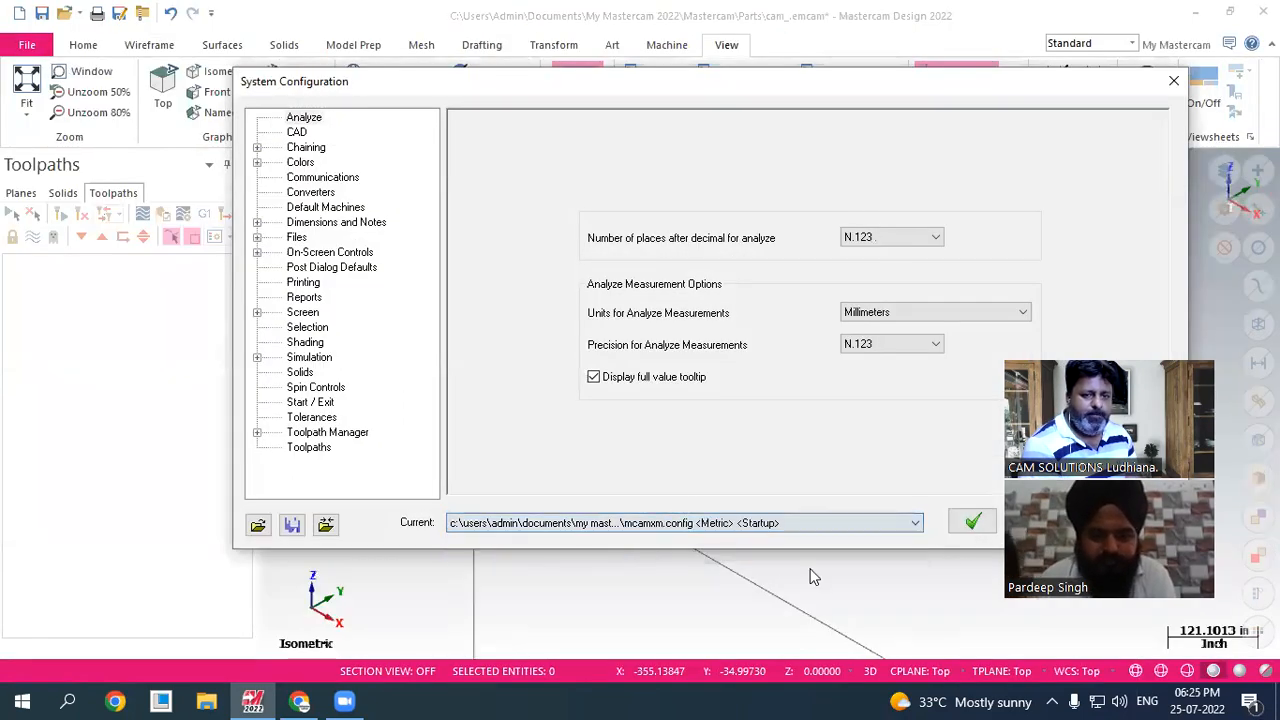
click(972, 523)
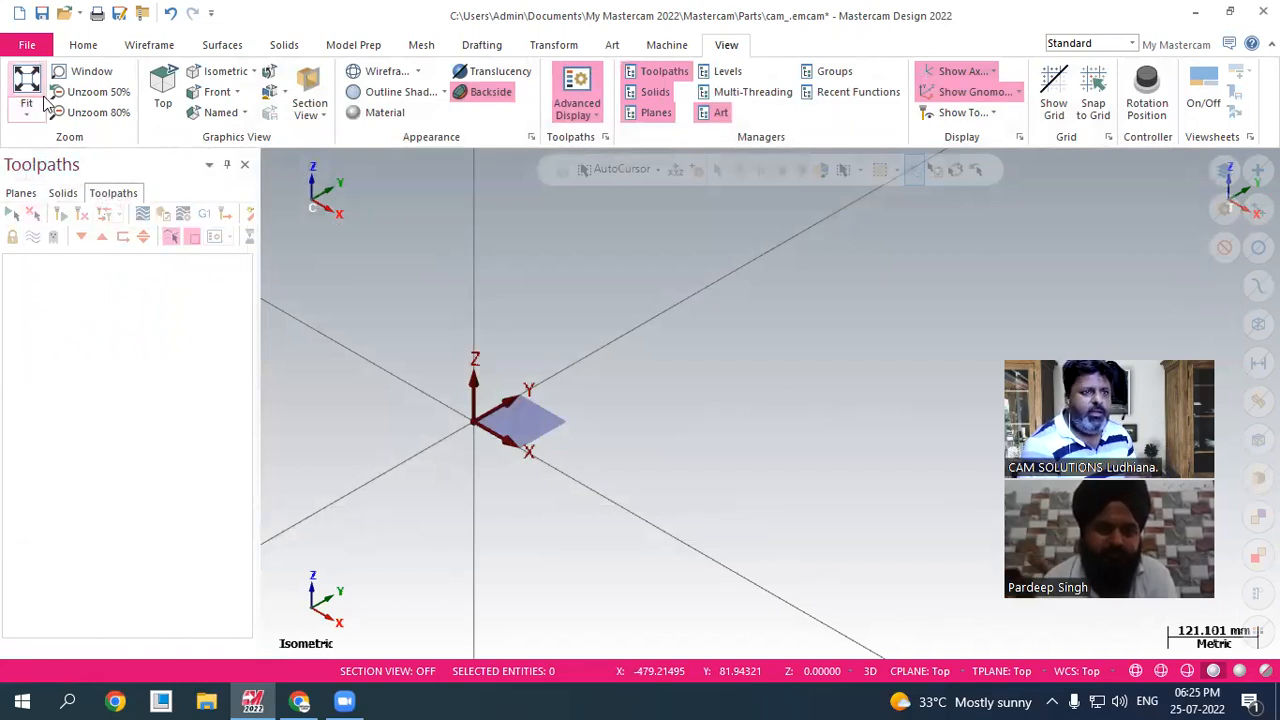
- Set the startup configuration in the Start / Exit system settings to mcamxm.config <Metric> and apply it
click(27, 45)
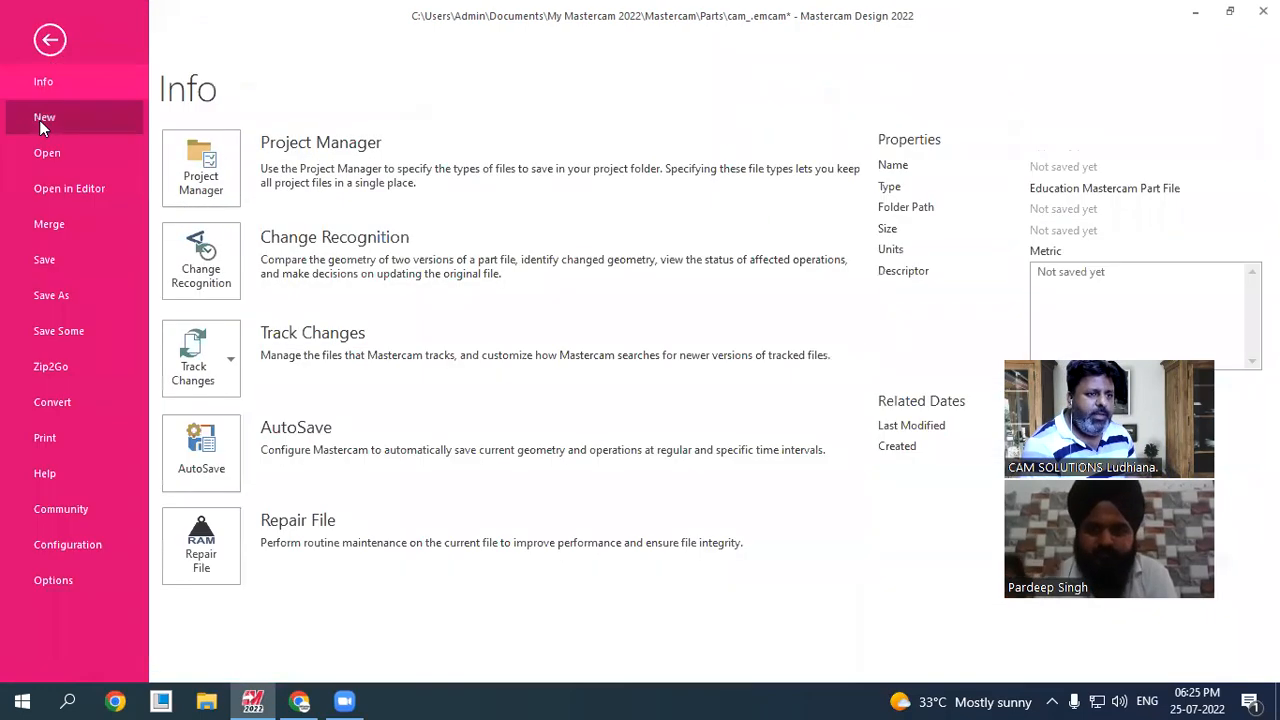
click(79, 545)
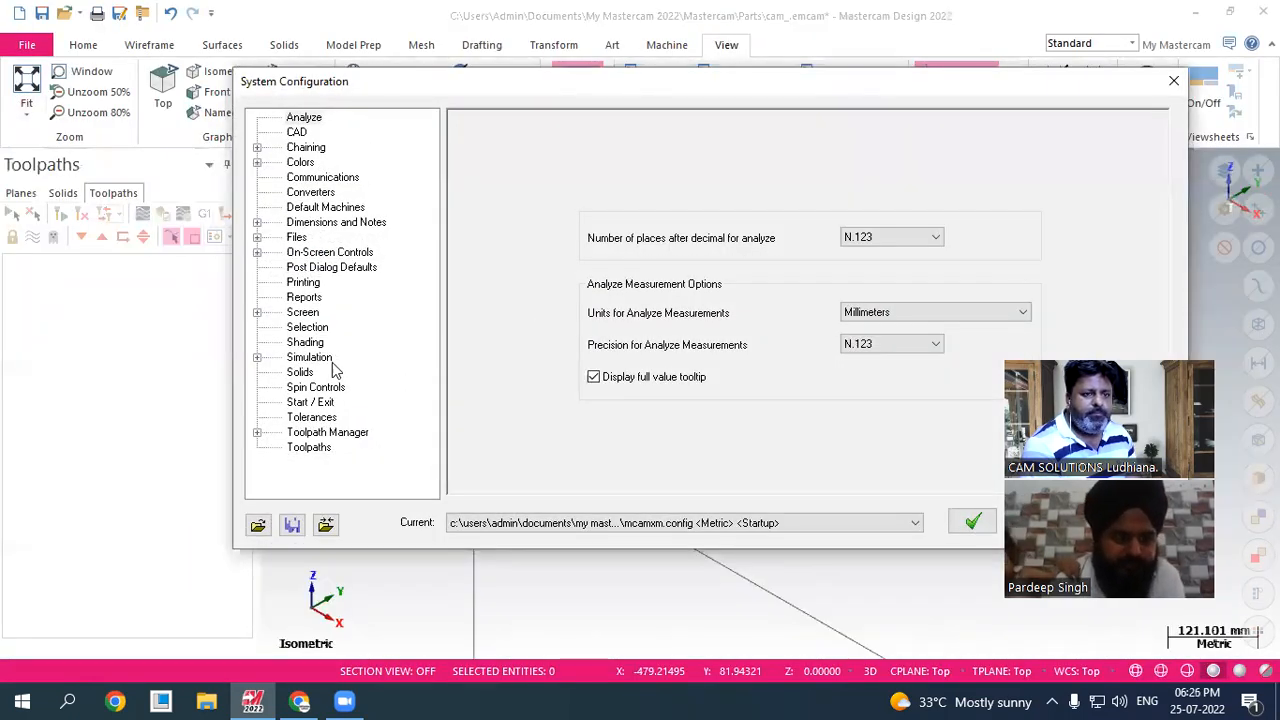
click(309, 402)
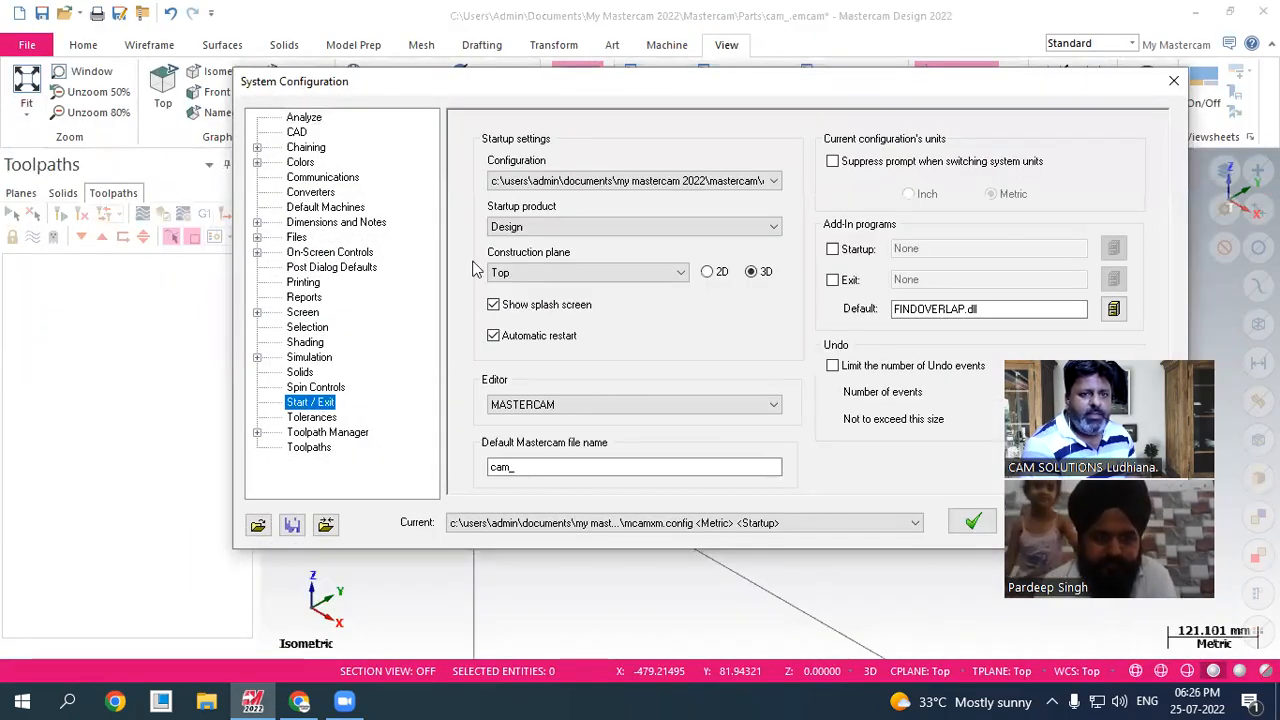
click(563, 180)
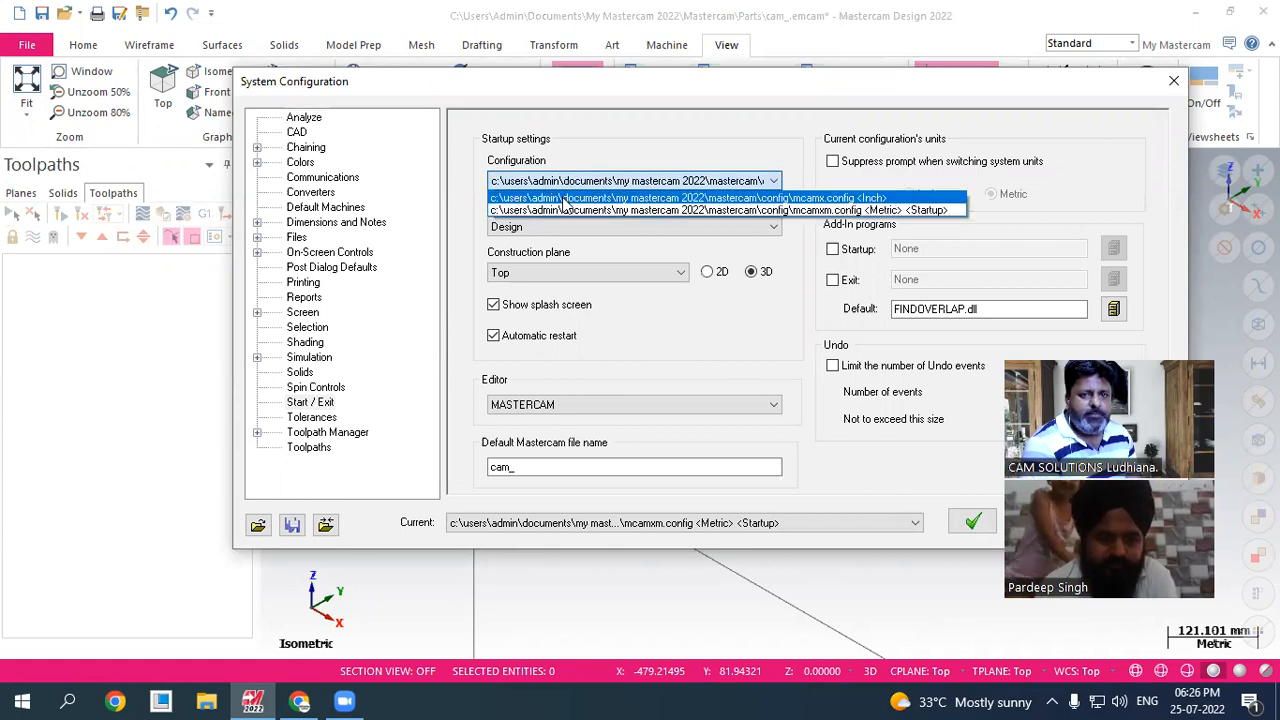
click(643, 211)
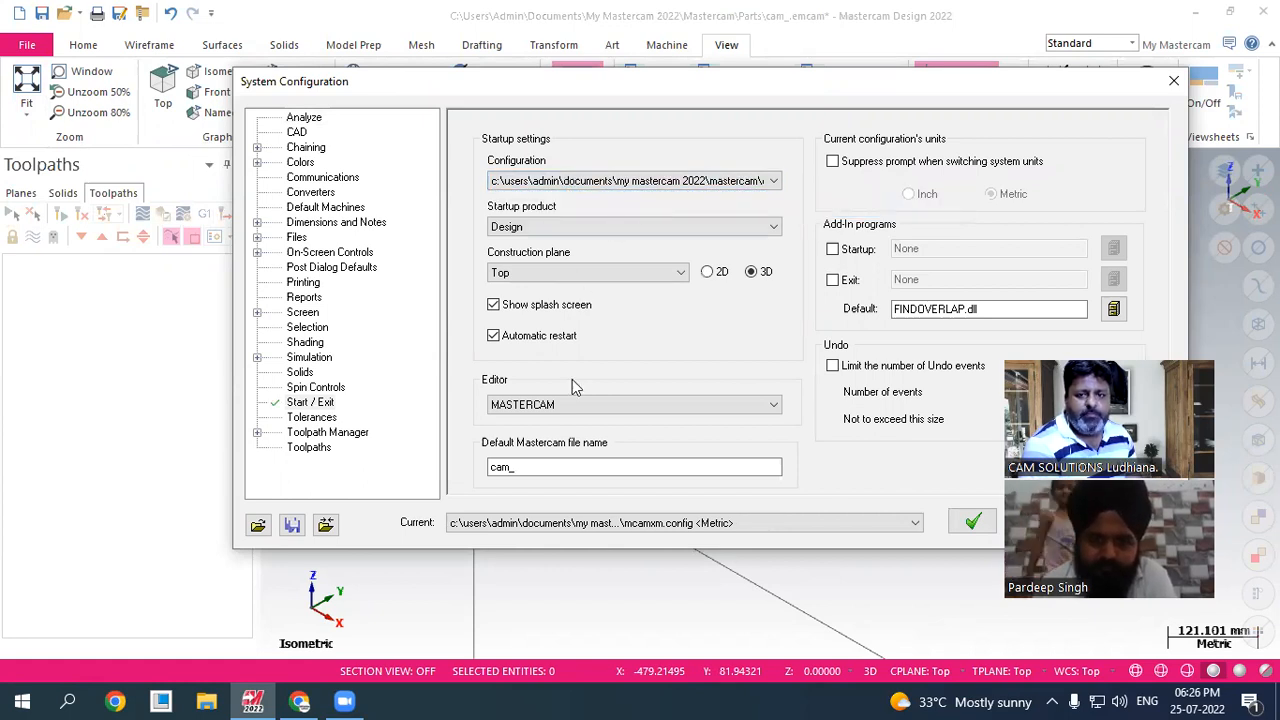
click(725, 183)
click(717, 210)
click(718, 182)
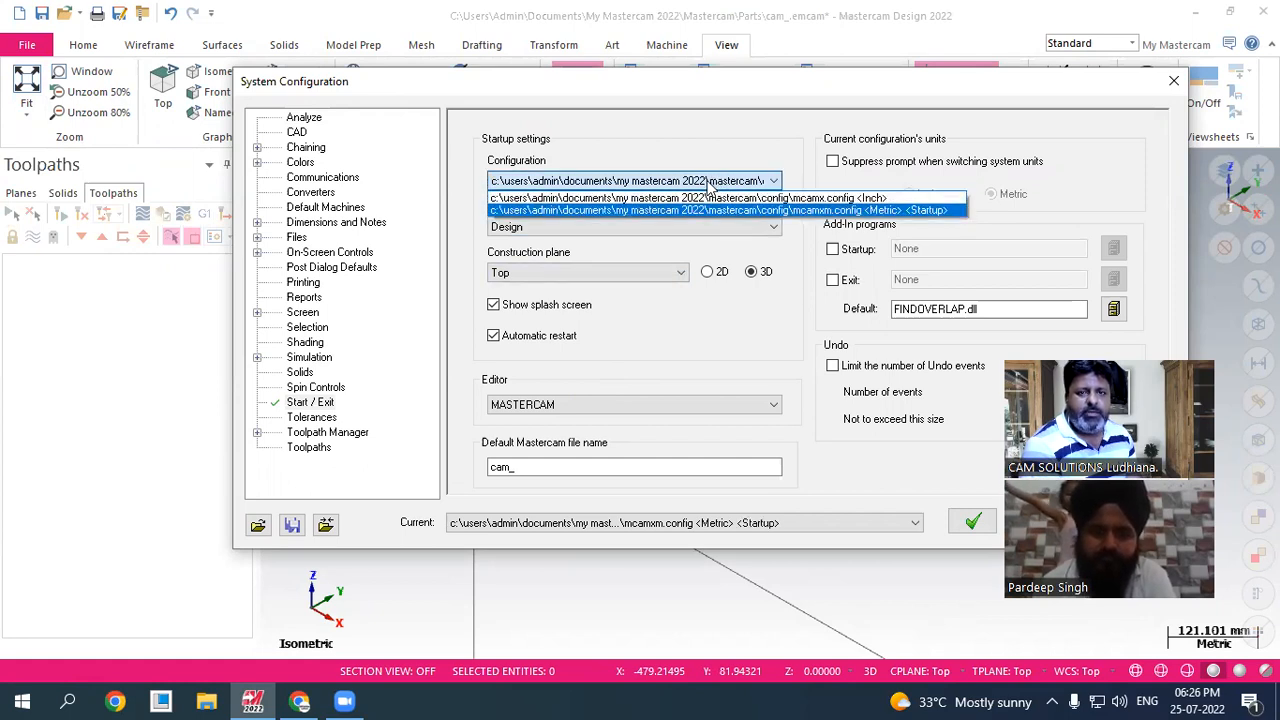
click(711, 209)
click(972, 521)
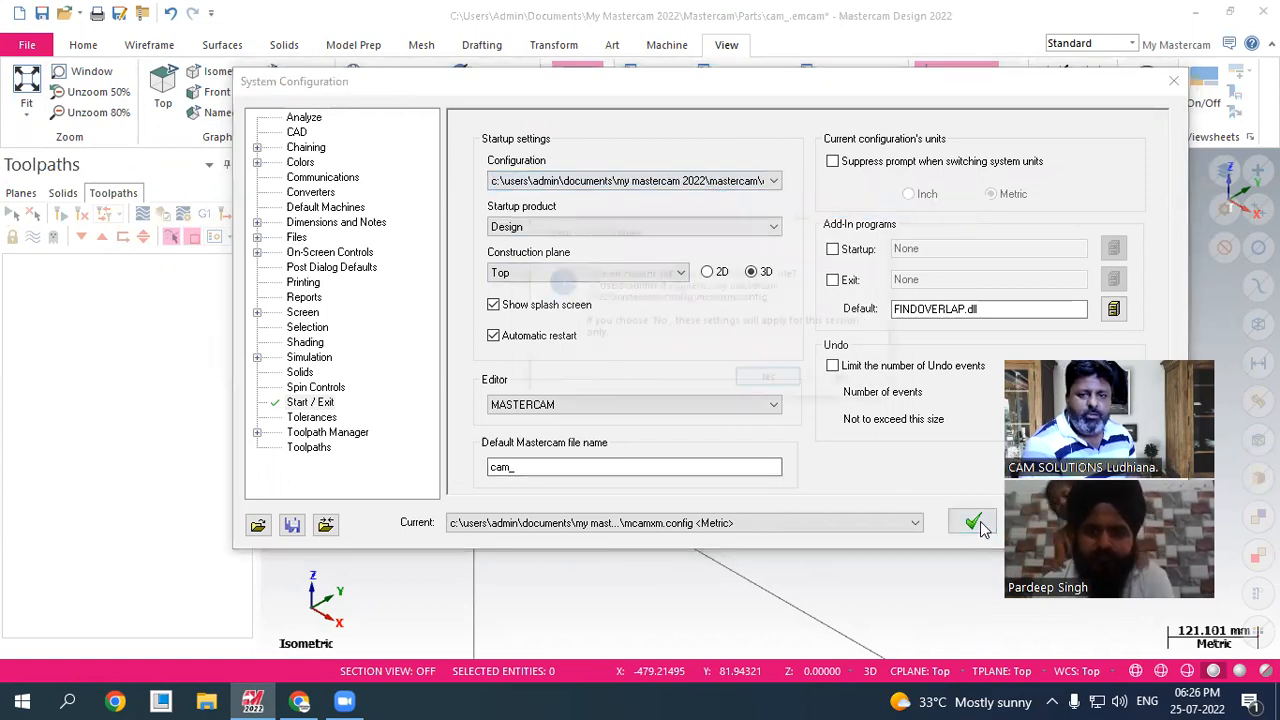
click(848, 384)
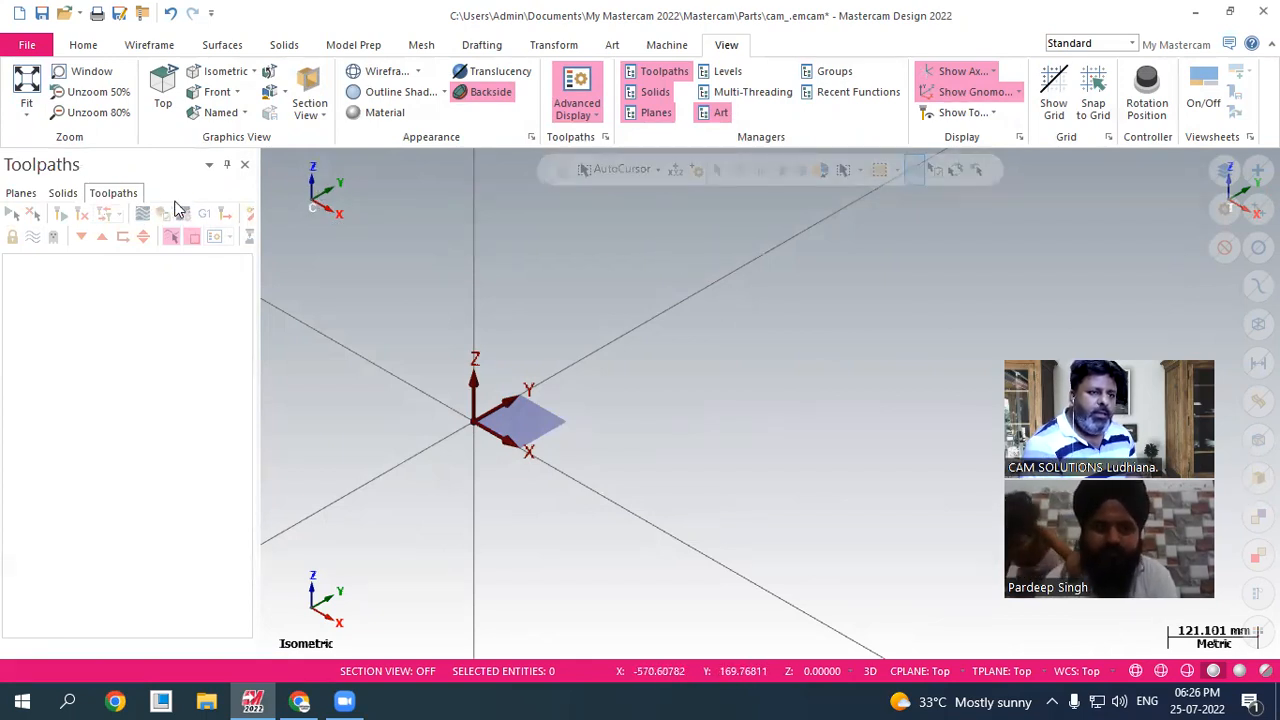
- Hide the Planes, Solids and Toolpaths managers, show all three again and bring the Toolpaths manager to the front
click(652, 112)
click(655, 92)
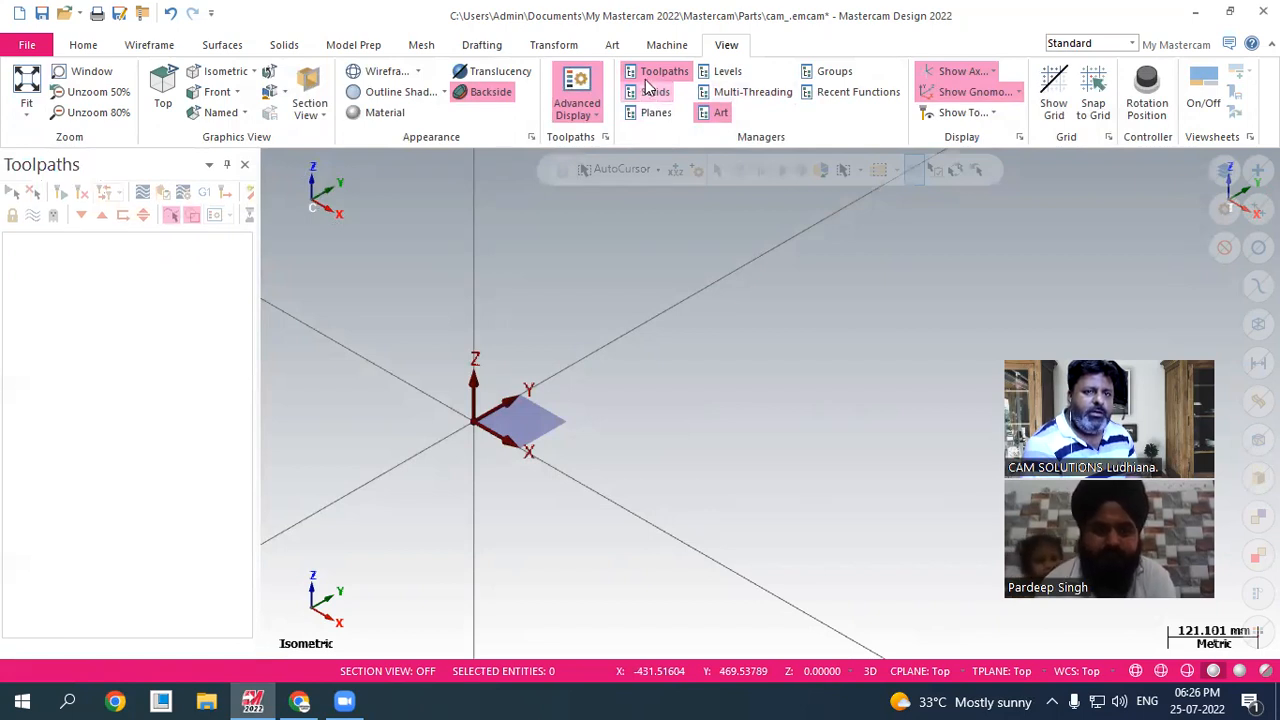
click(655, 72)
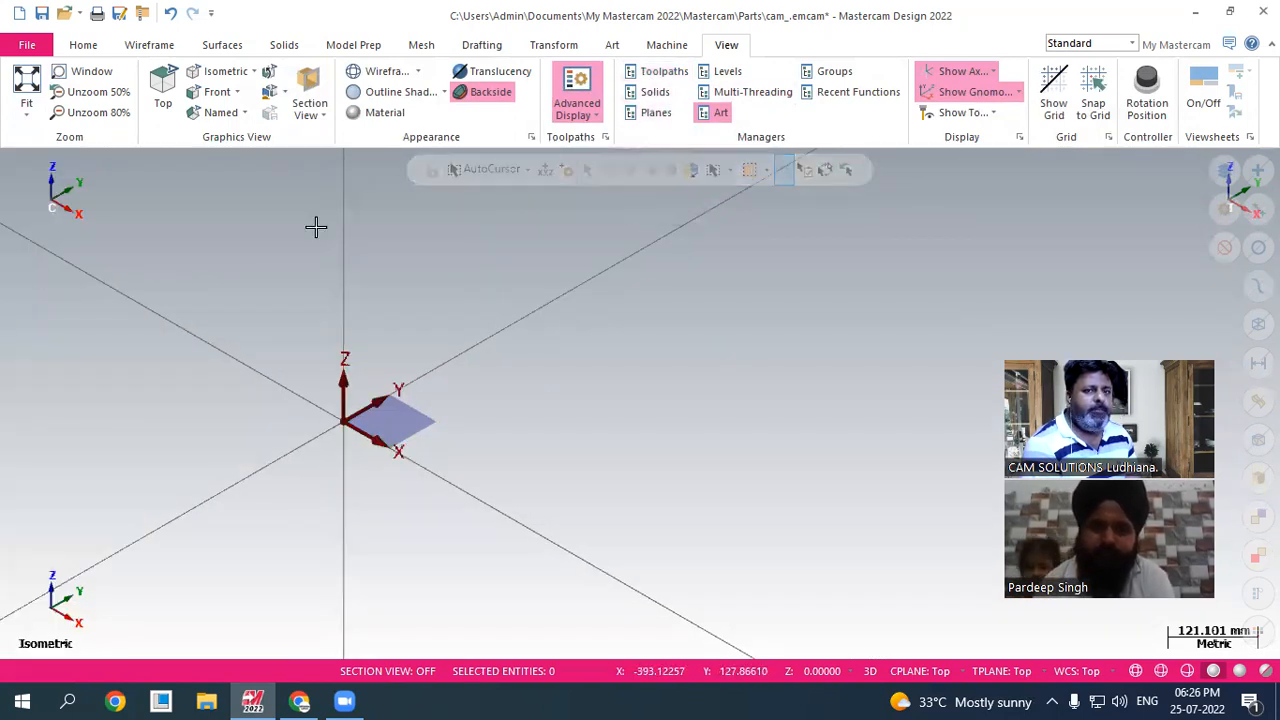
click(660, 72)
click(655, 92)
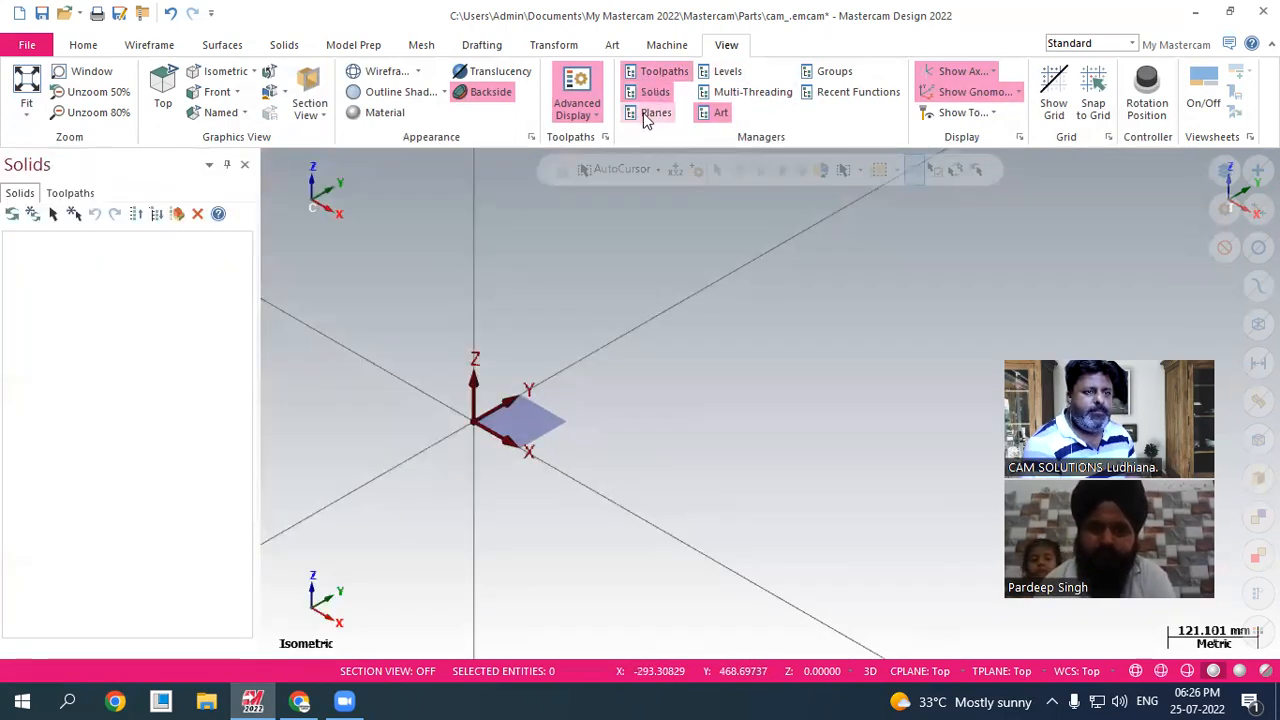
click(655, 112)
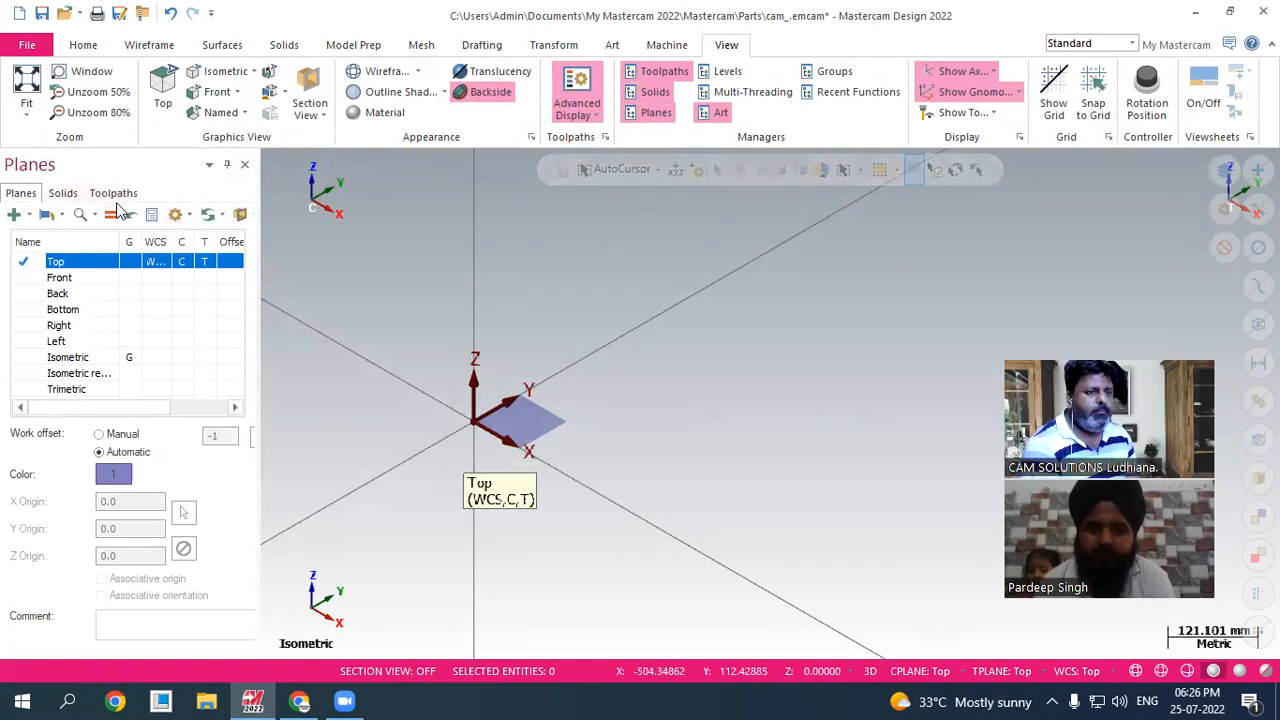
click(120, 196)
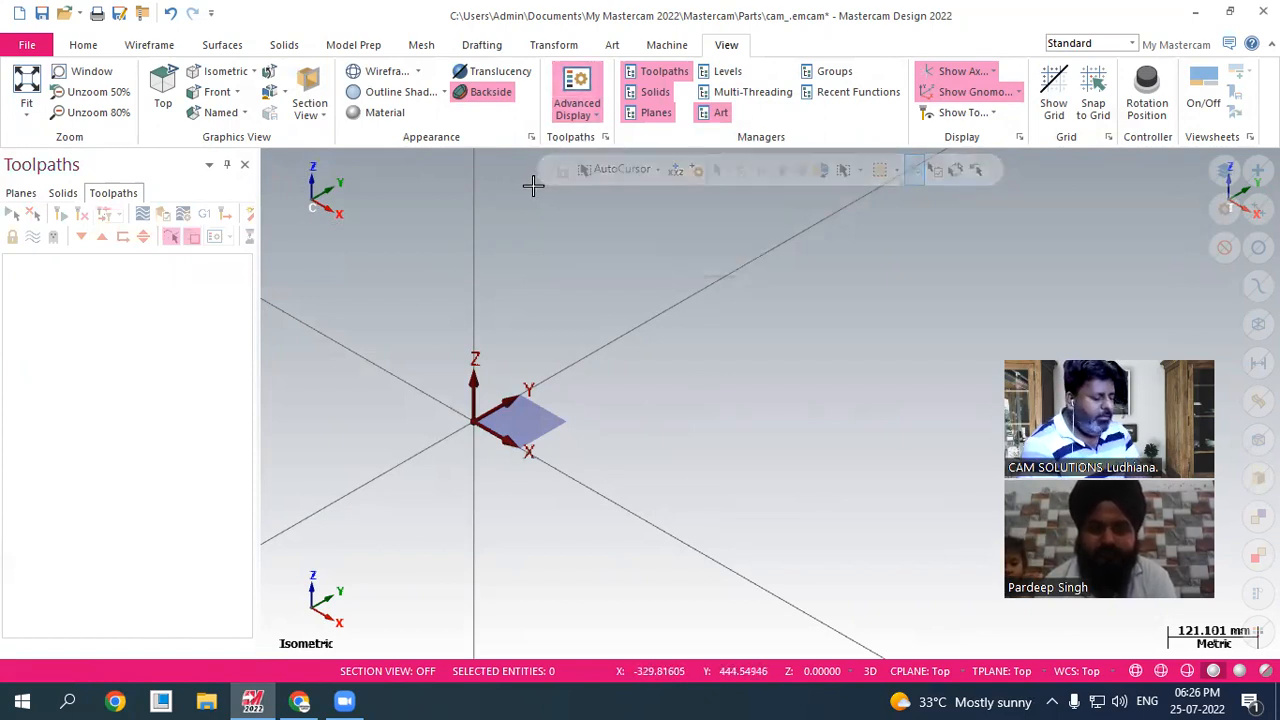
- Sketch a centre-anchored rectangle about 306 mm wide and 277 mm high at the origin in the Top (WCS) view
right_click(600, 245)
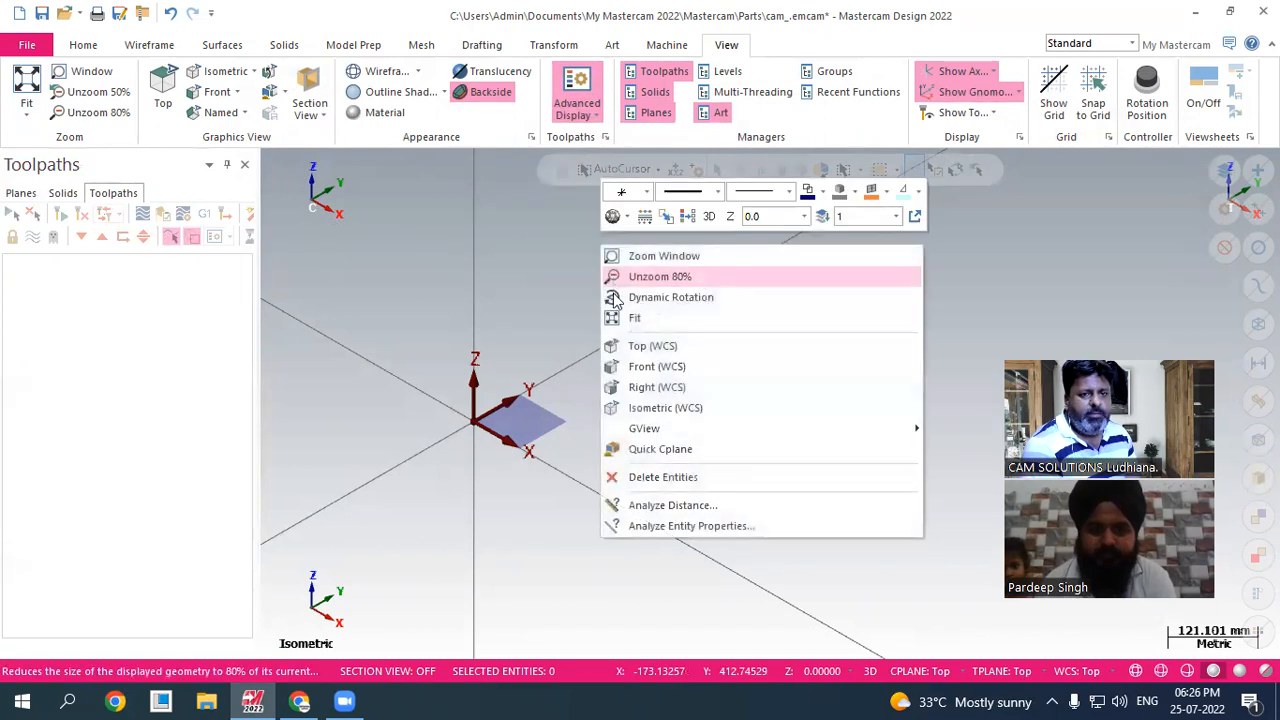
click(632, 349)
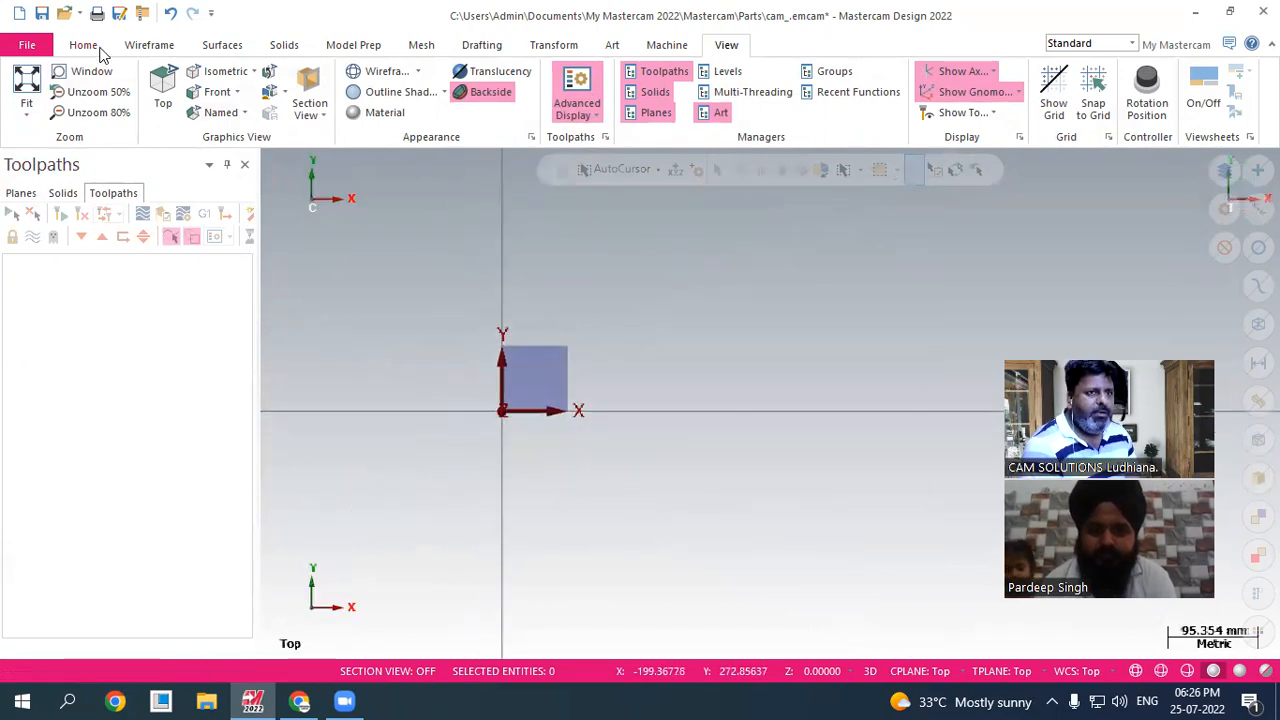
click(150, 46)
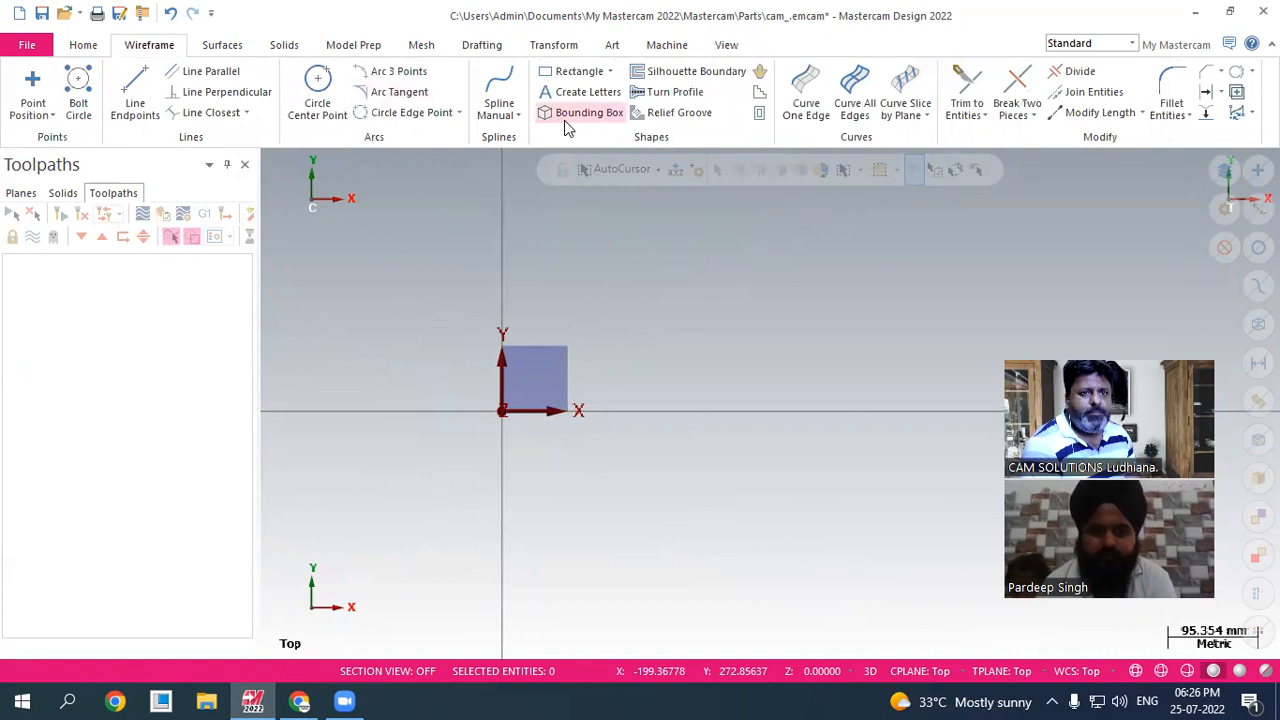
click(565, 71)
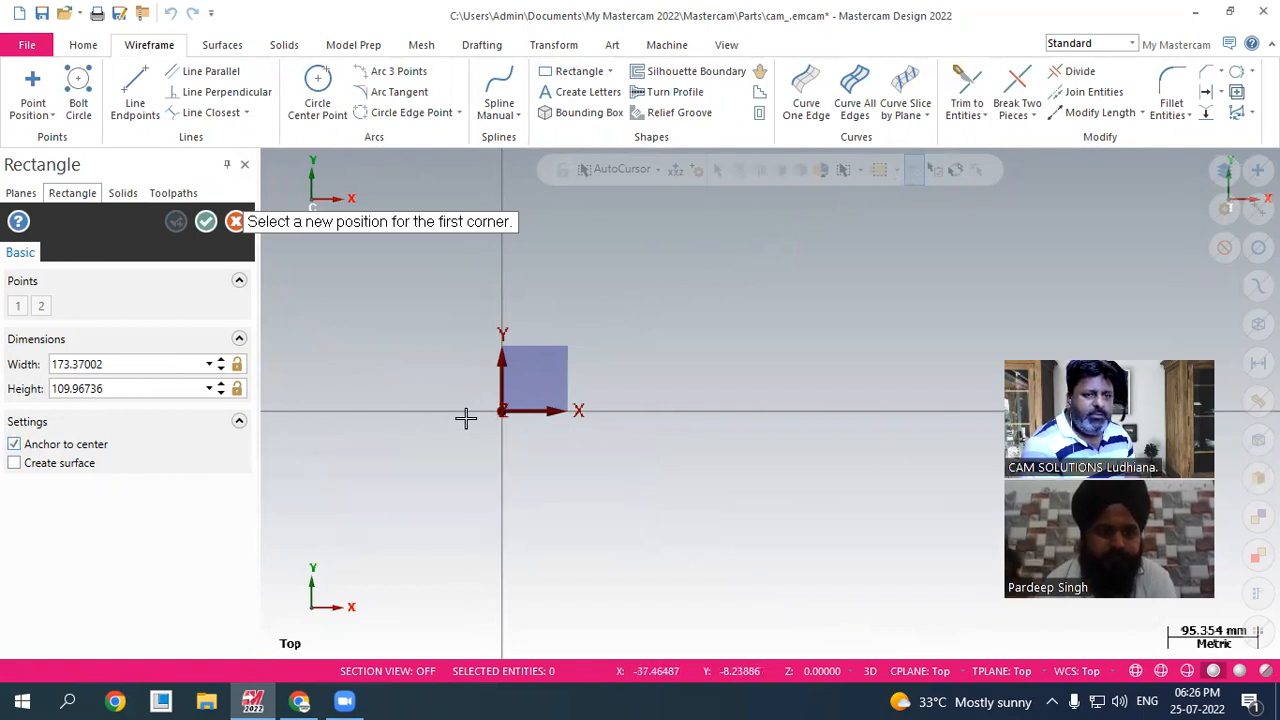
click(503, 418)
click(646, 541)
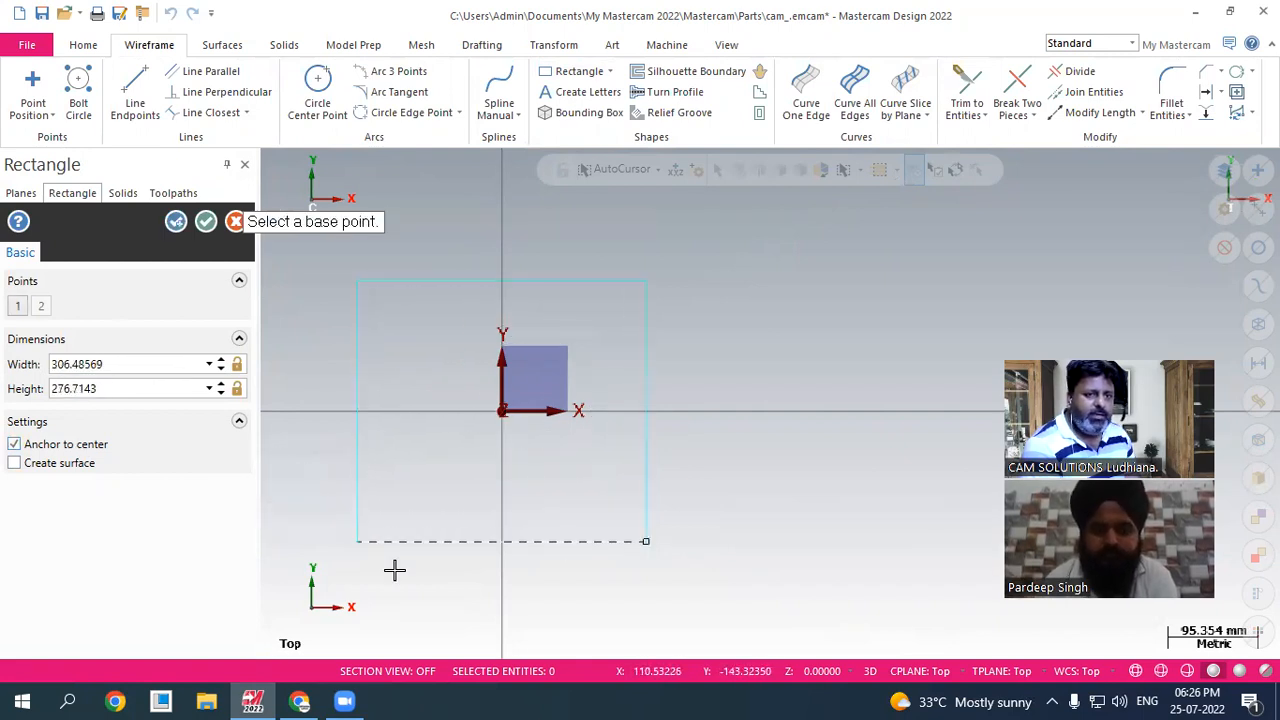
- Turn the rectangle's anchoring to its centre off and back on
click(56, 446)
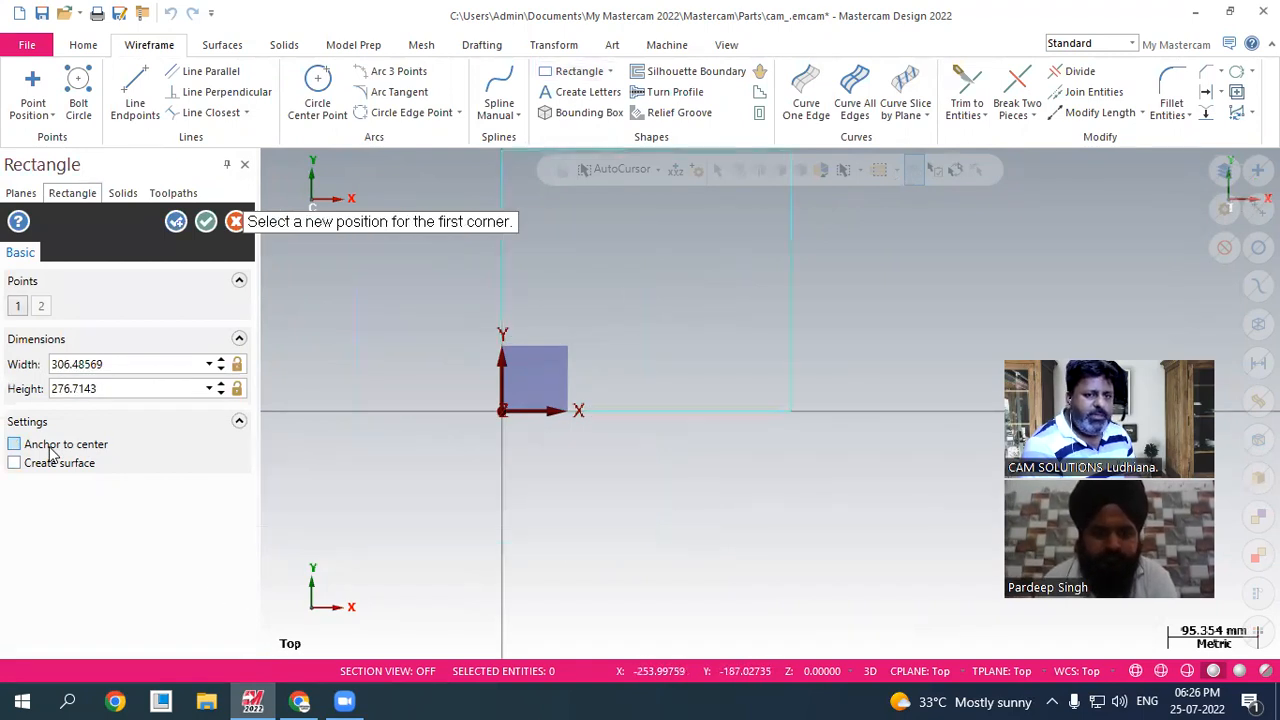
scroll(770, 630, down, 2)
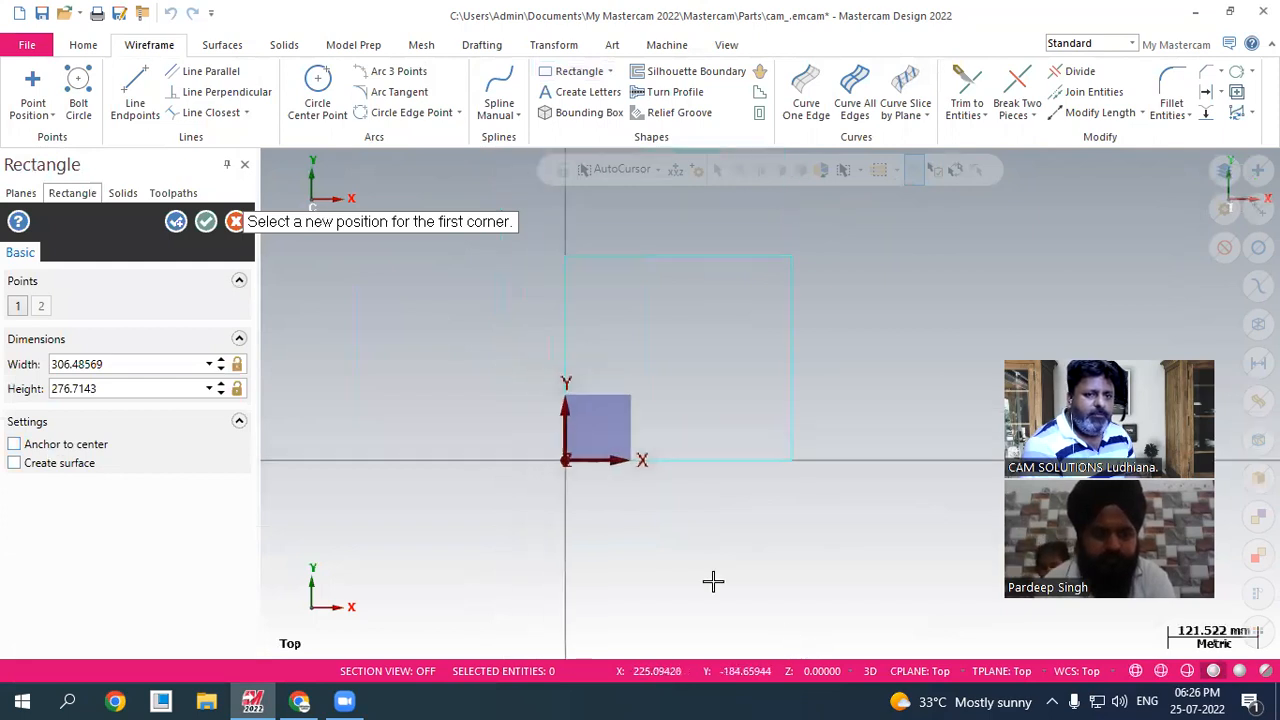
click(14, 445)
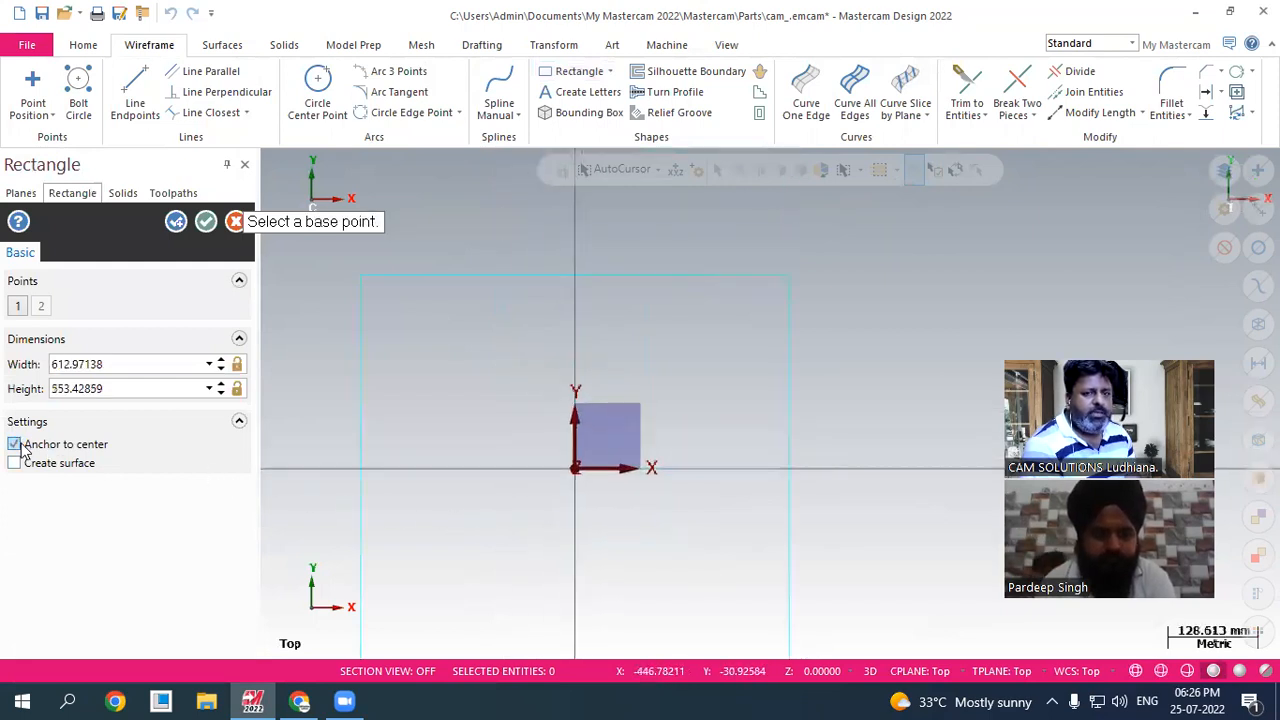
scroll(460, 359, down, 2)
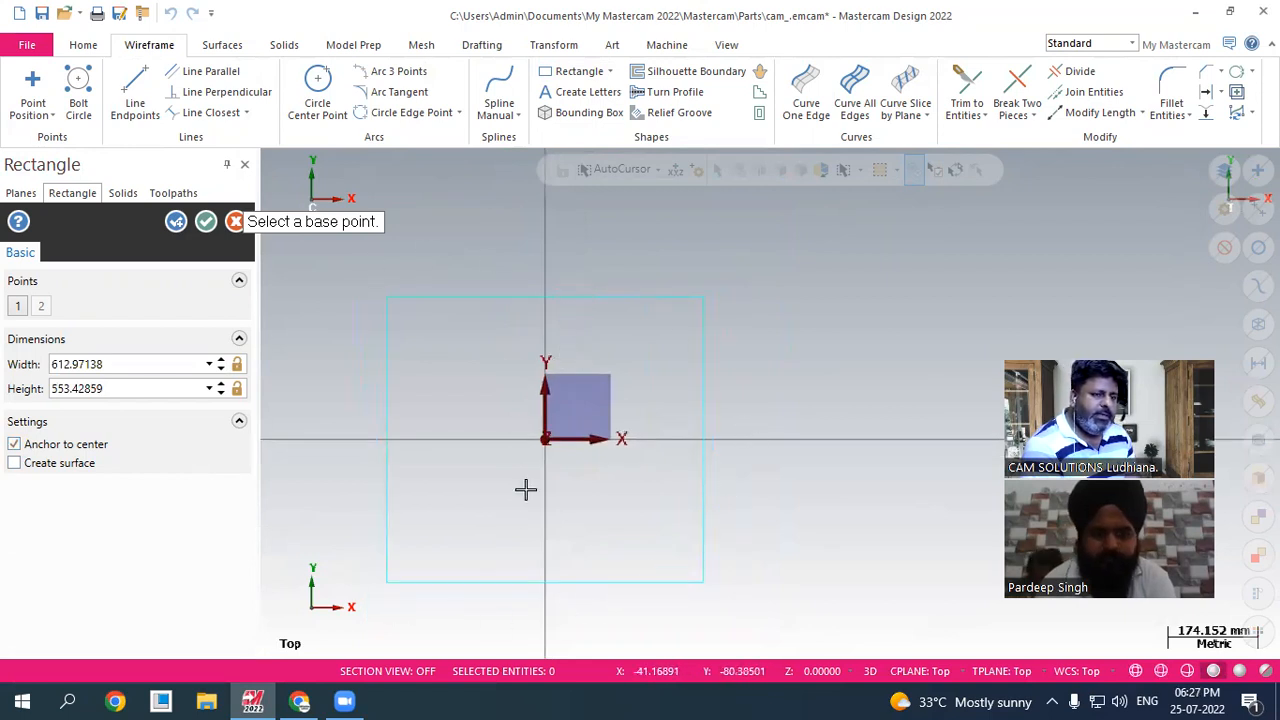
- Set the rectangle's width to 500 mm and its height to 600 mm, and accept it
click(114, 364)
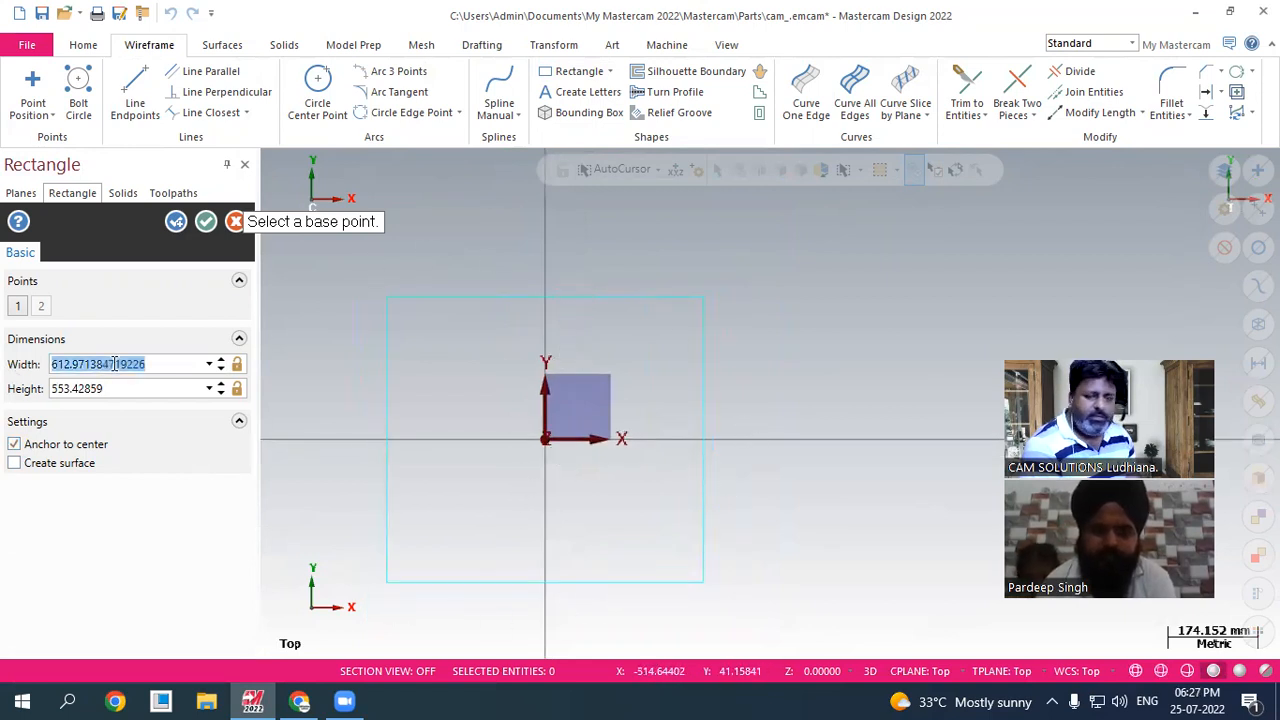
text(500)
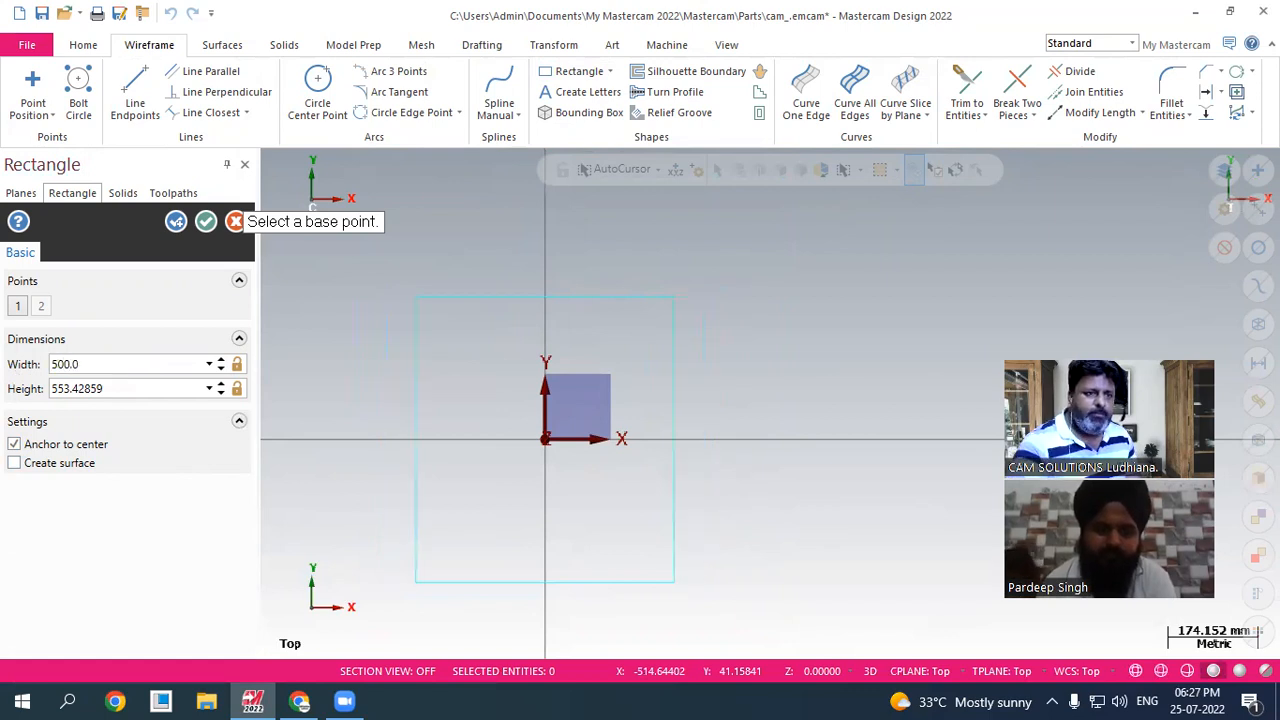
click(119, 389)
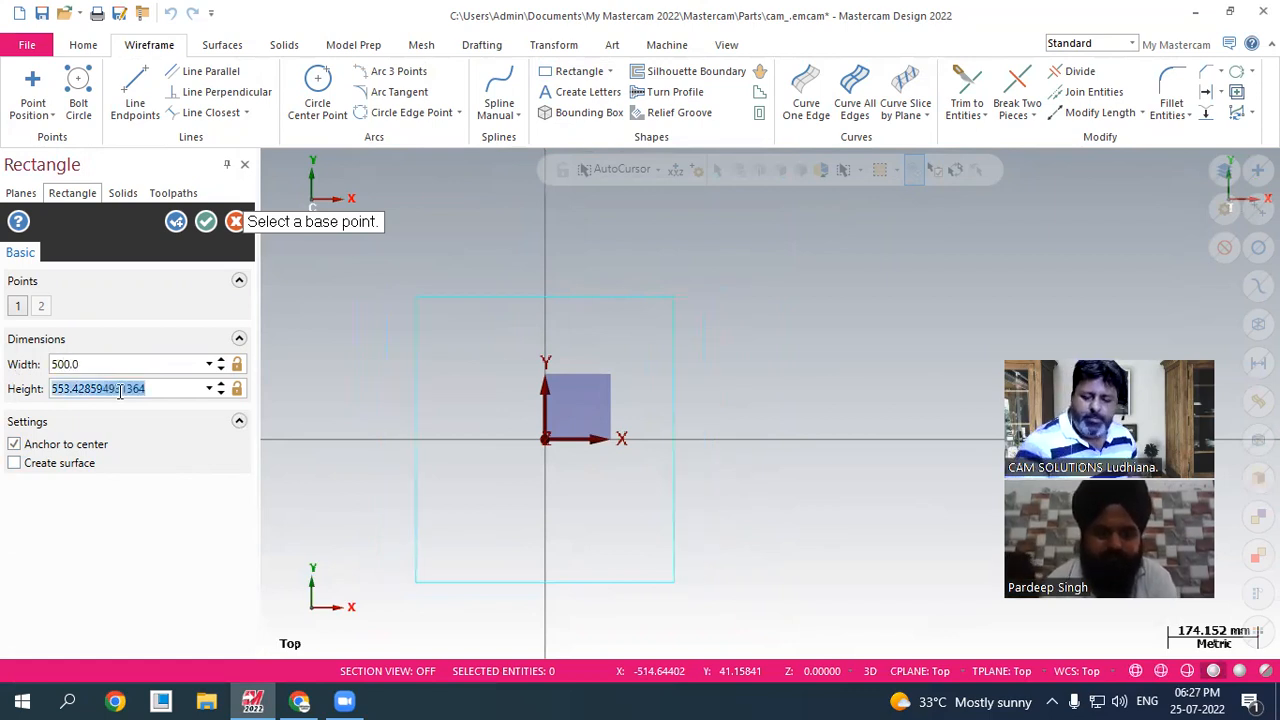
text(500)
key(Return)
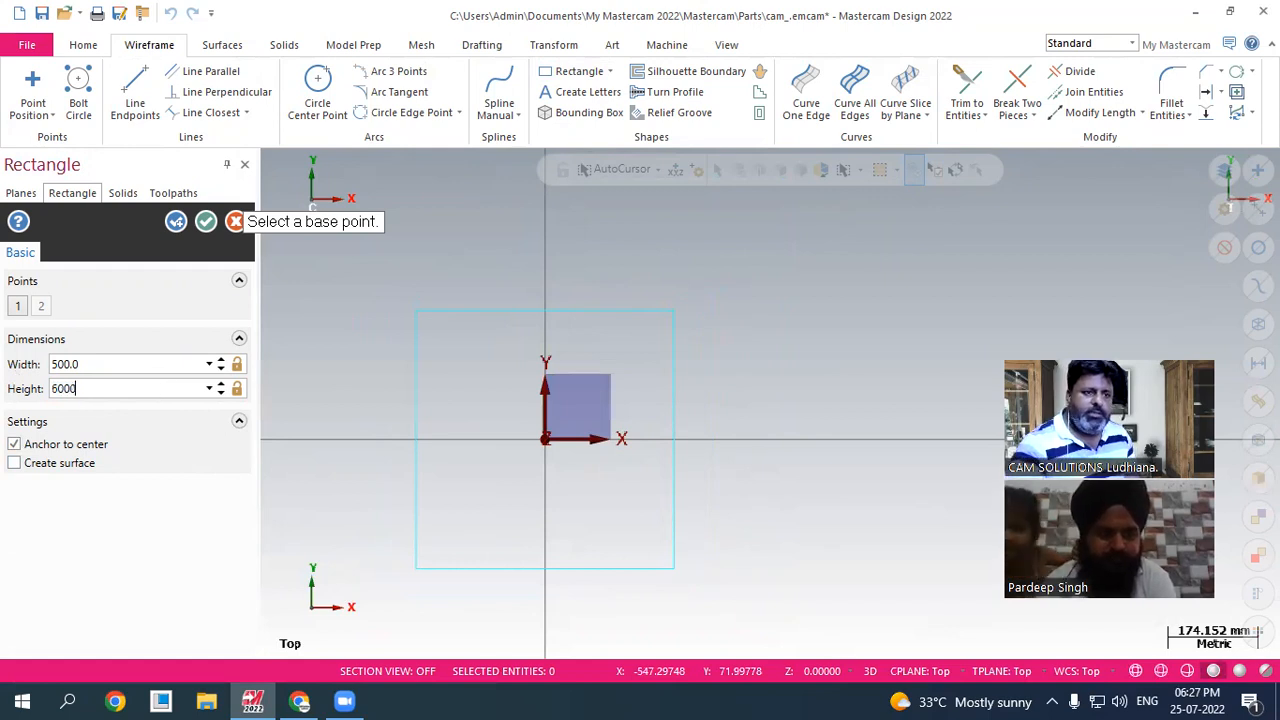
text(600)
key(Return)
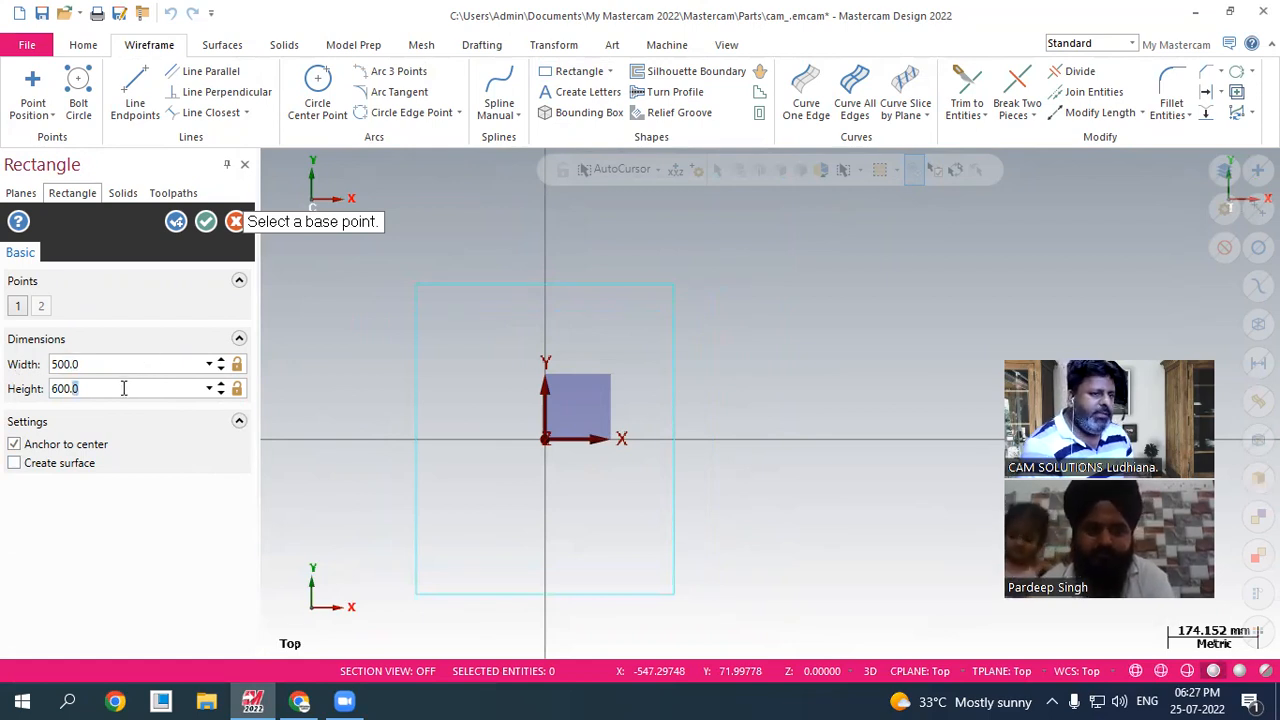
click(203, 222)
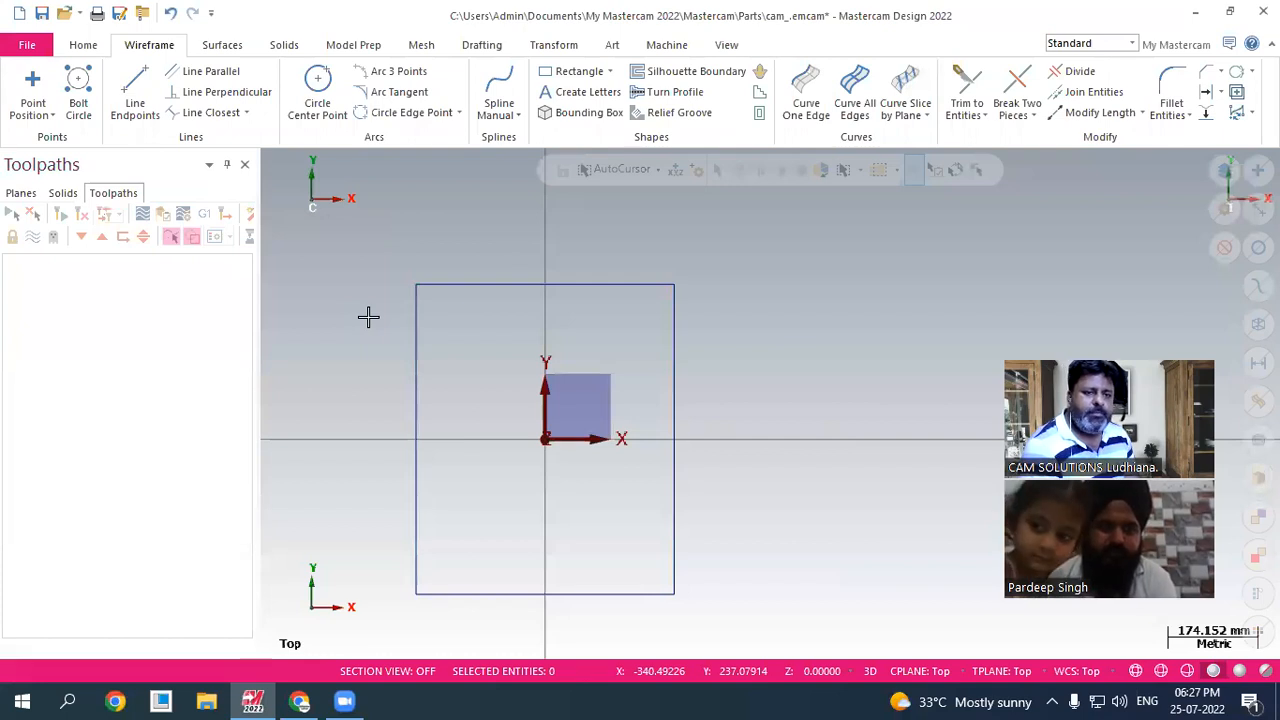
- Examine the finished rectangle in the Isometric (WCS) view and return to the Top (WCS) view
right_click(860, 283)
click(898, 448)
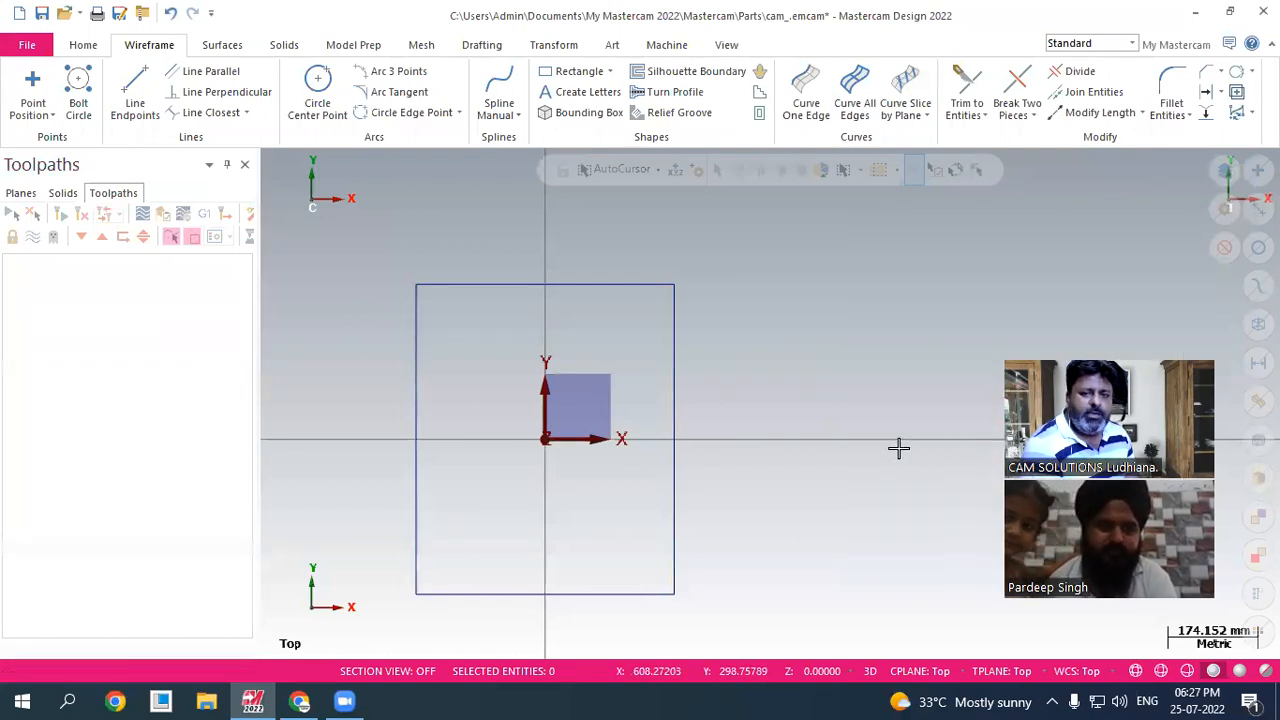
scroll(971, 437, down, 3)
scroll(715, 412, up, 2)
scroll(526, 386, up, 1)
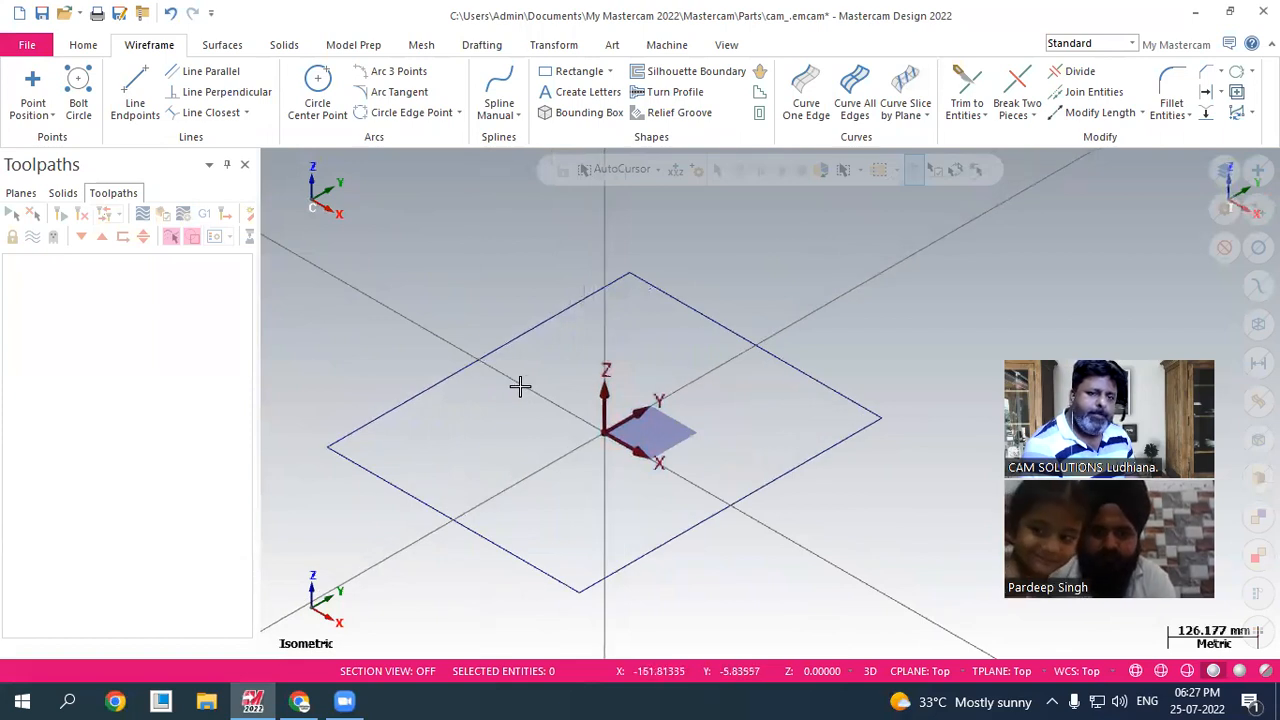
right_click(726, 280)
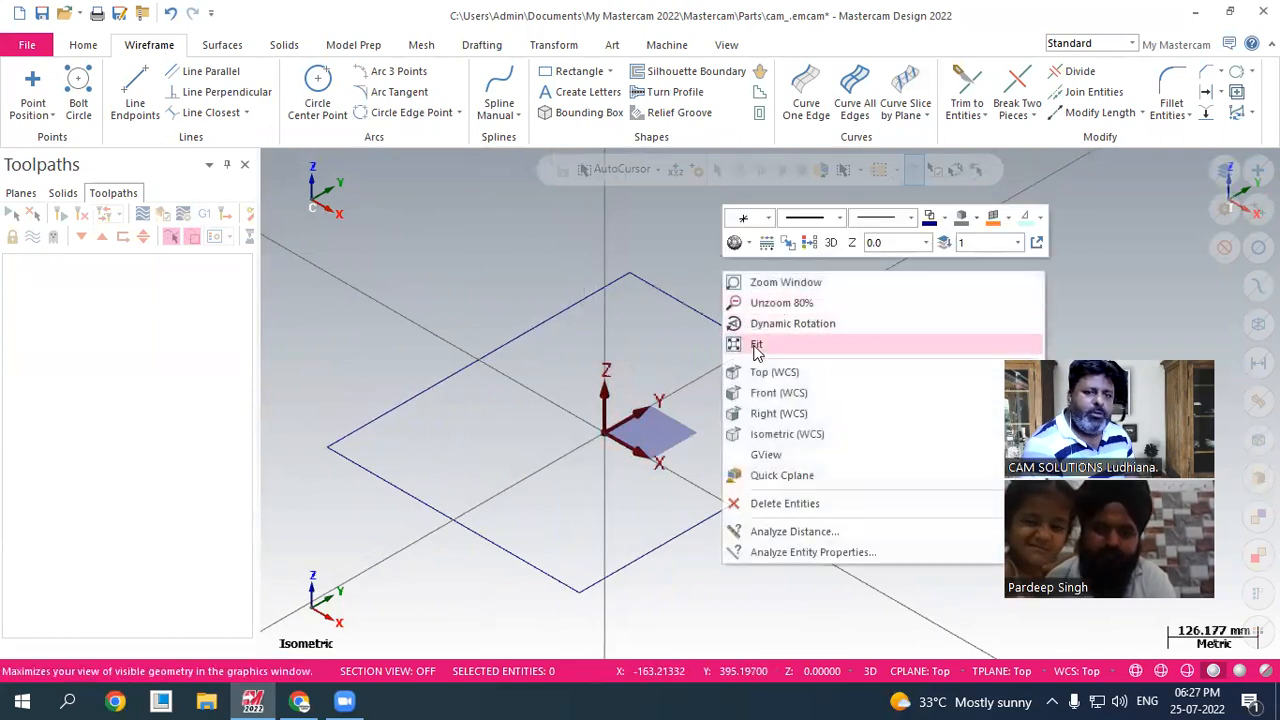
click(759, 372)
scroll(703, 389, down, 2)
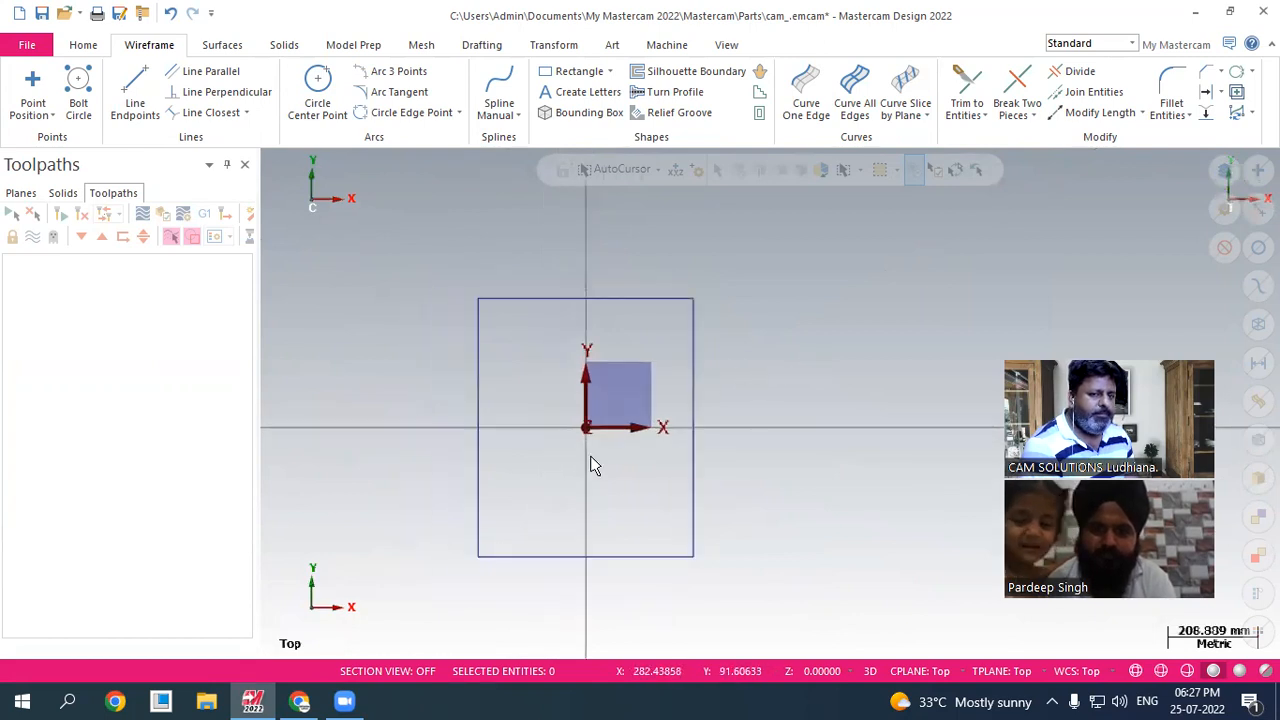
scroll(526, 509, up, 3)
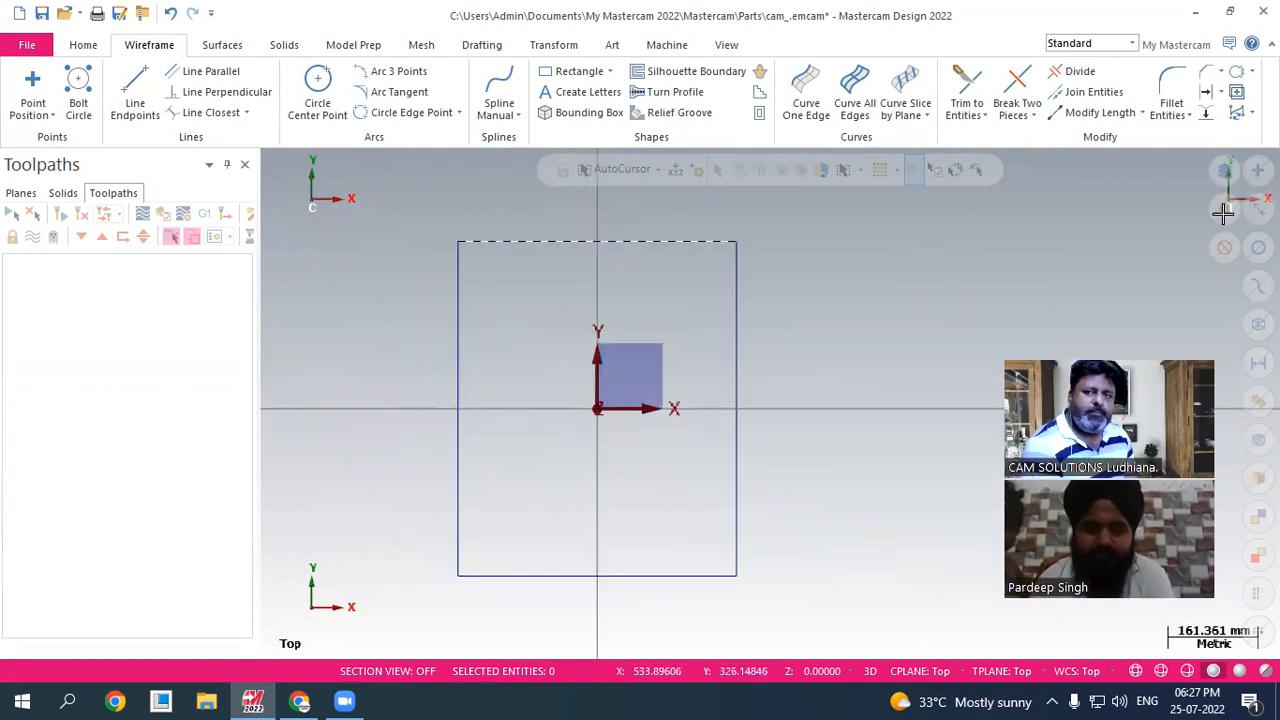
- Fillet the rectangle's upper-left corner with a normal fillet of 10 mm radius
click(1171, 97)
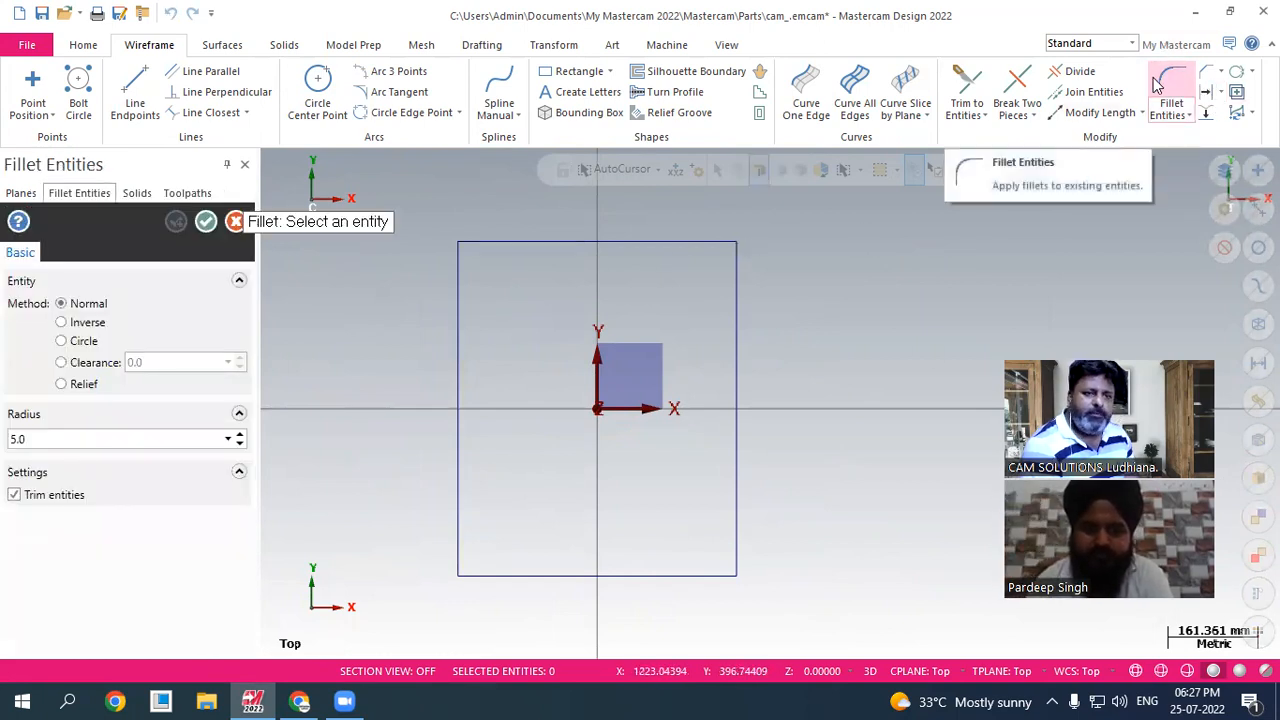
drag(31, 437, 5, 440)
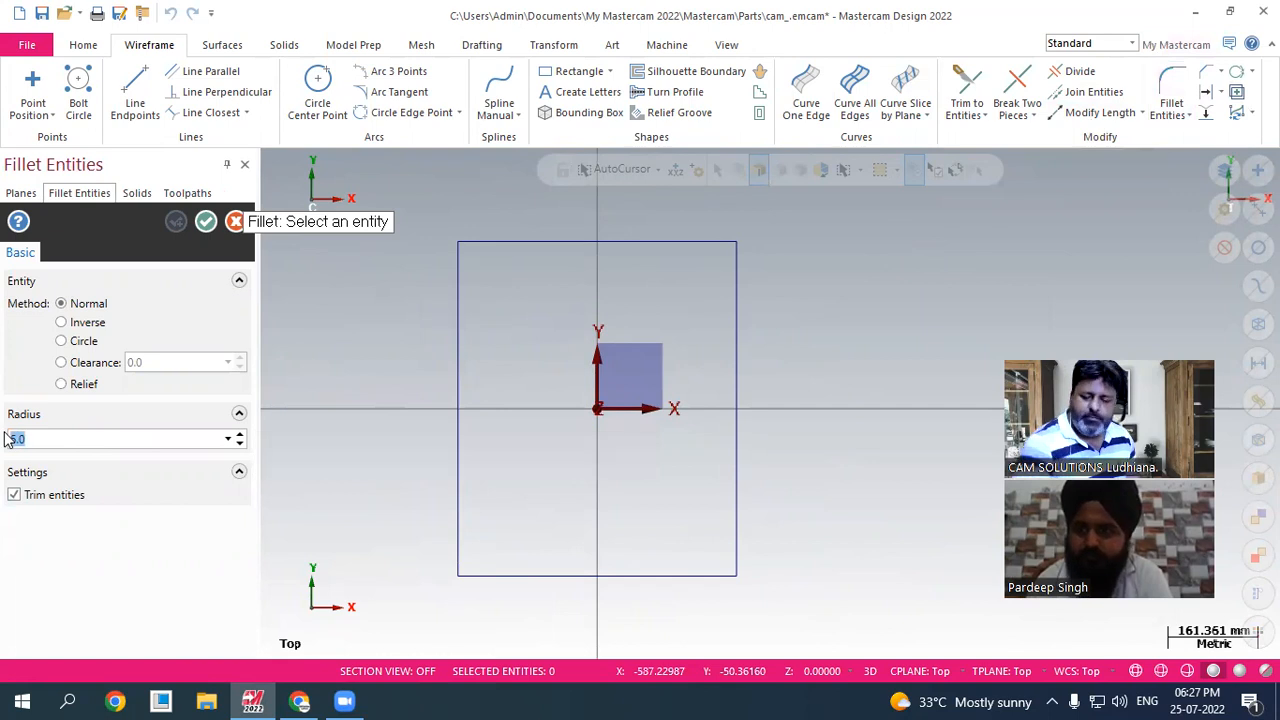
text(10.0)
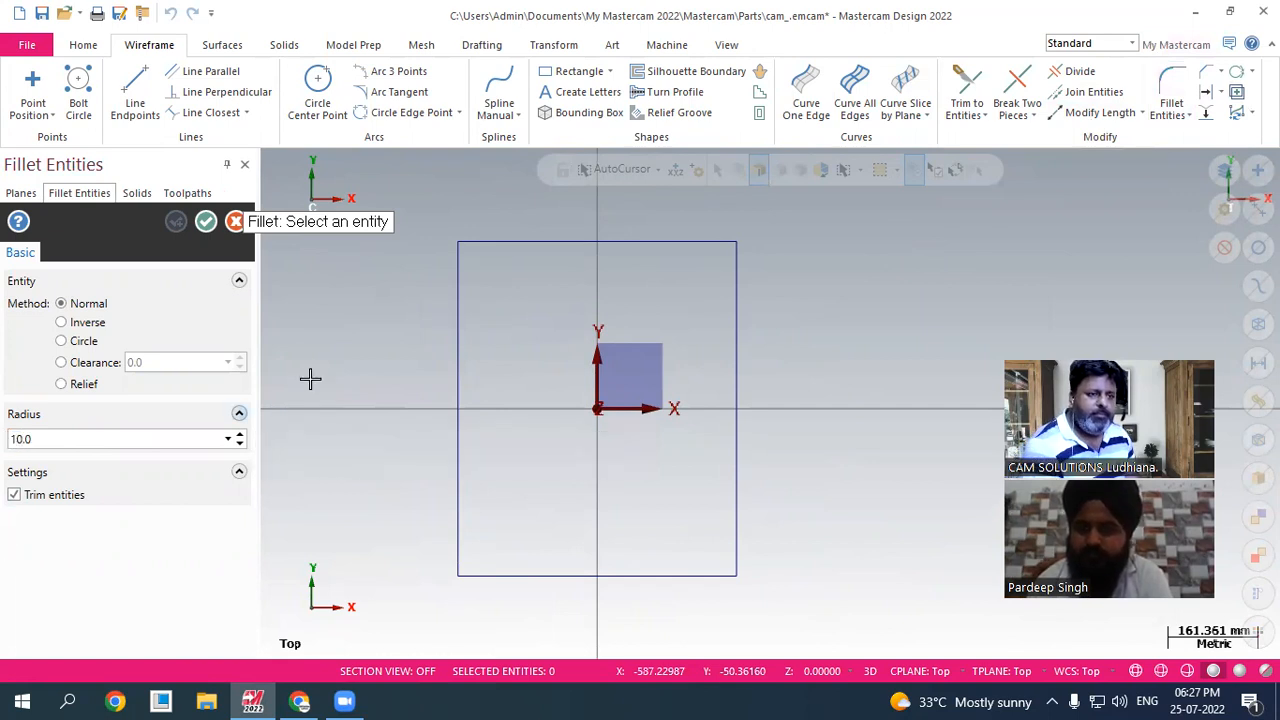
click(524, 243)
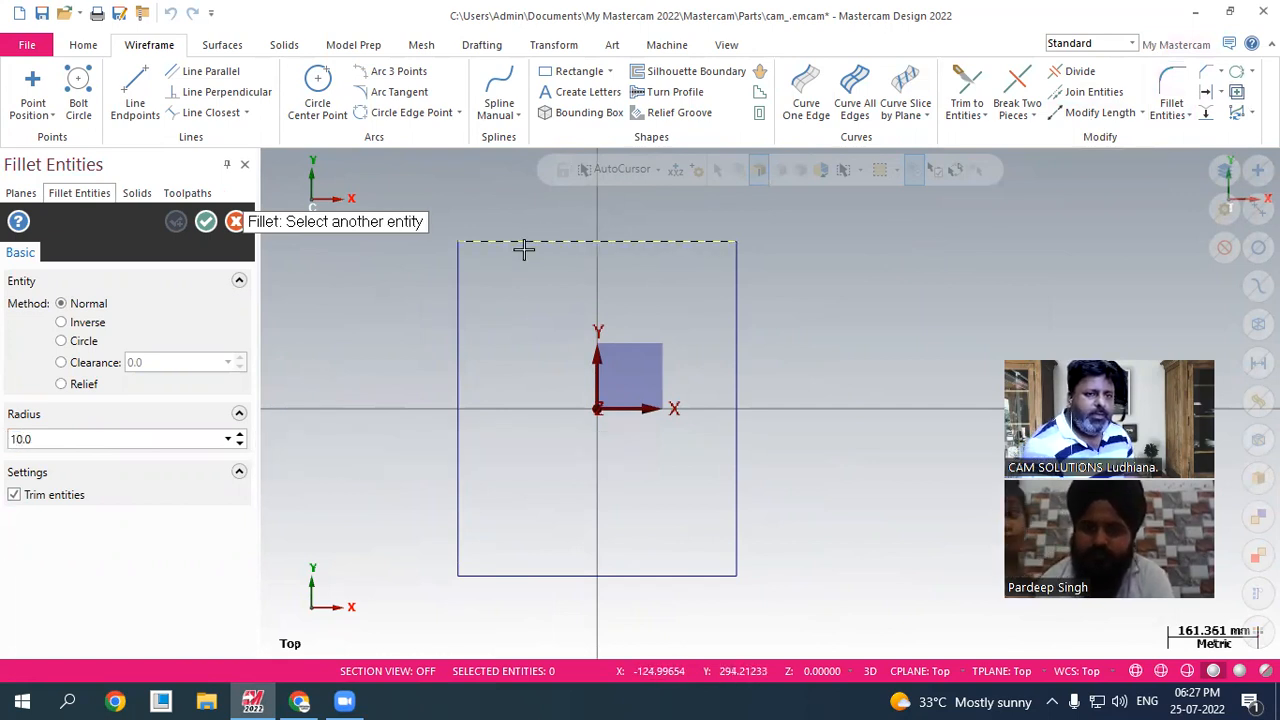
click(459, 317)
scroll(426, 271, up, 7)
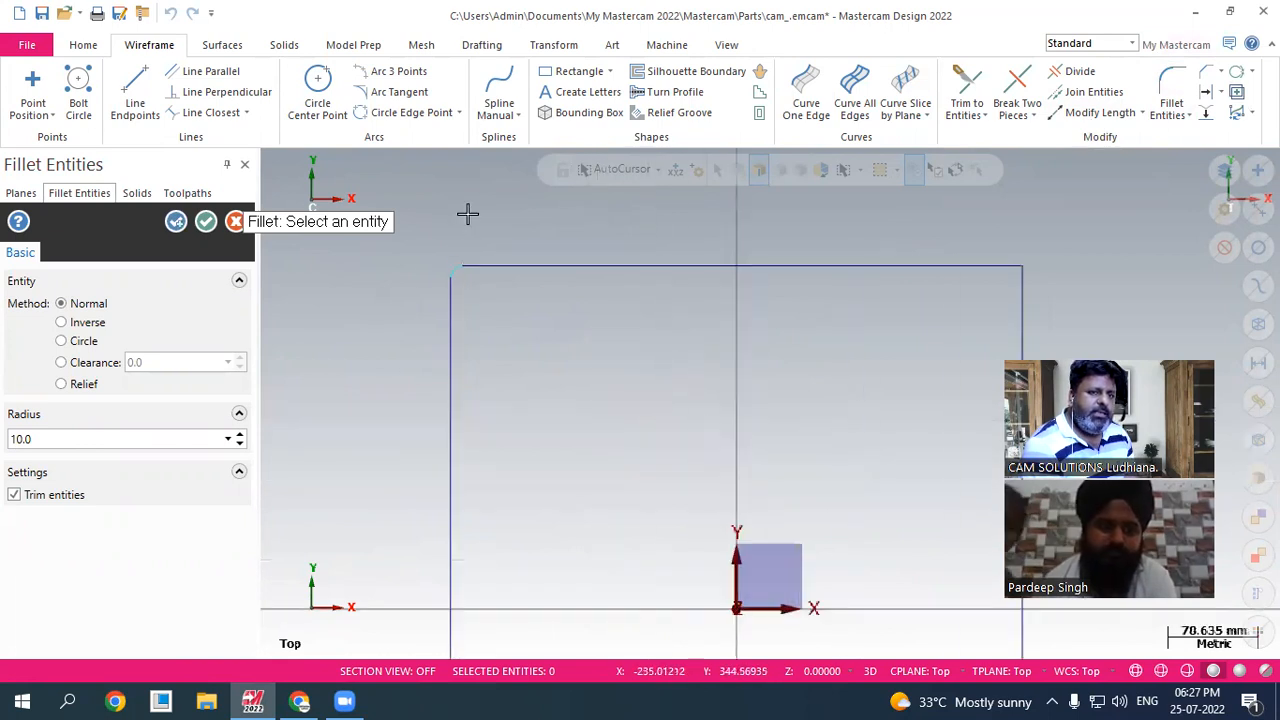
- Increase the radius of the upper-left corner fillet to 30 mm
scroll(443, 322, up, 1)
click(240, 435)
click(240, 435)
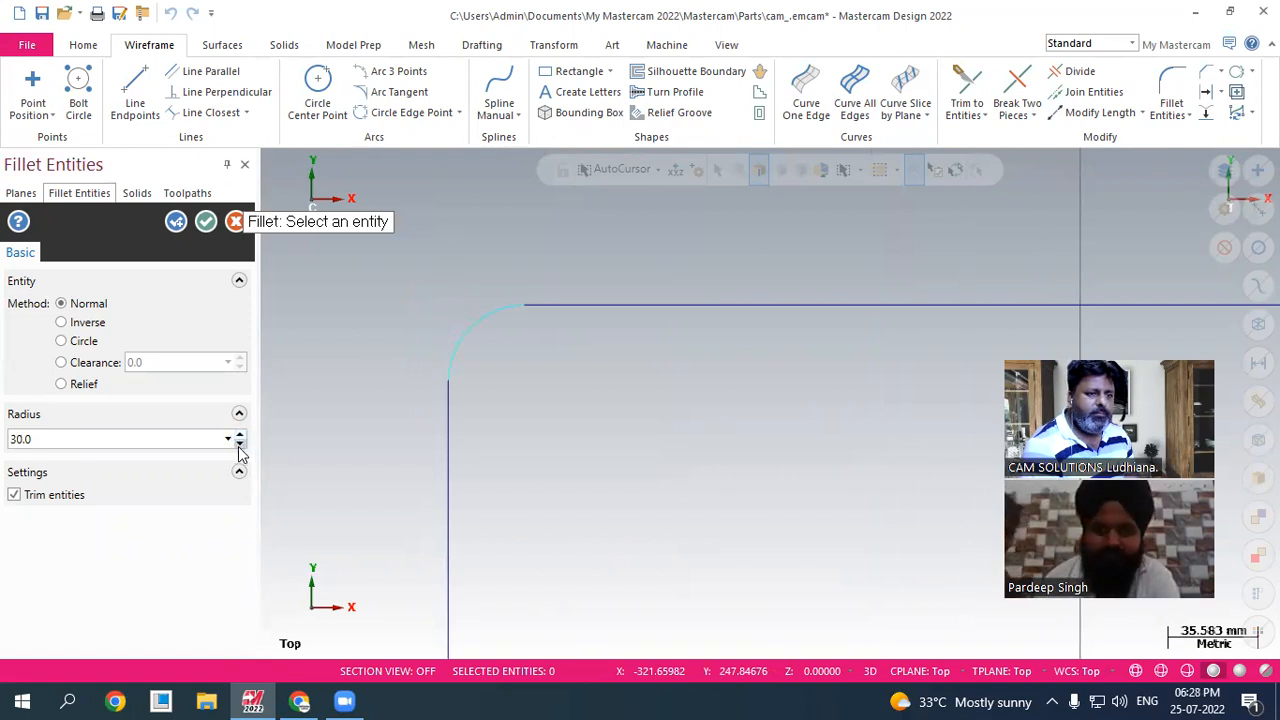
- Fillet the rectangle's other three corners with the 30 mm radius and accept the fillets
scroll(409, 348, down, 8)
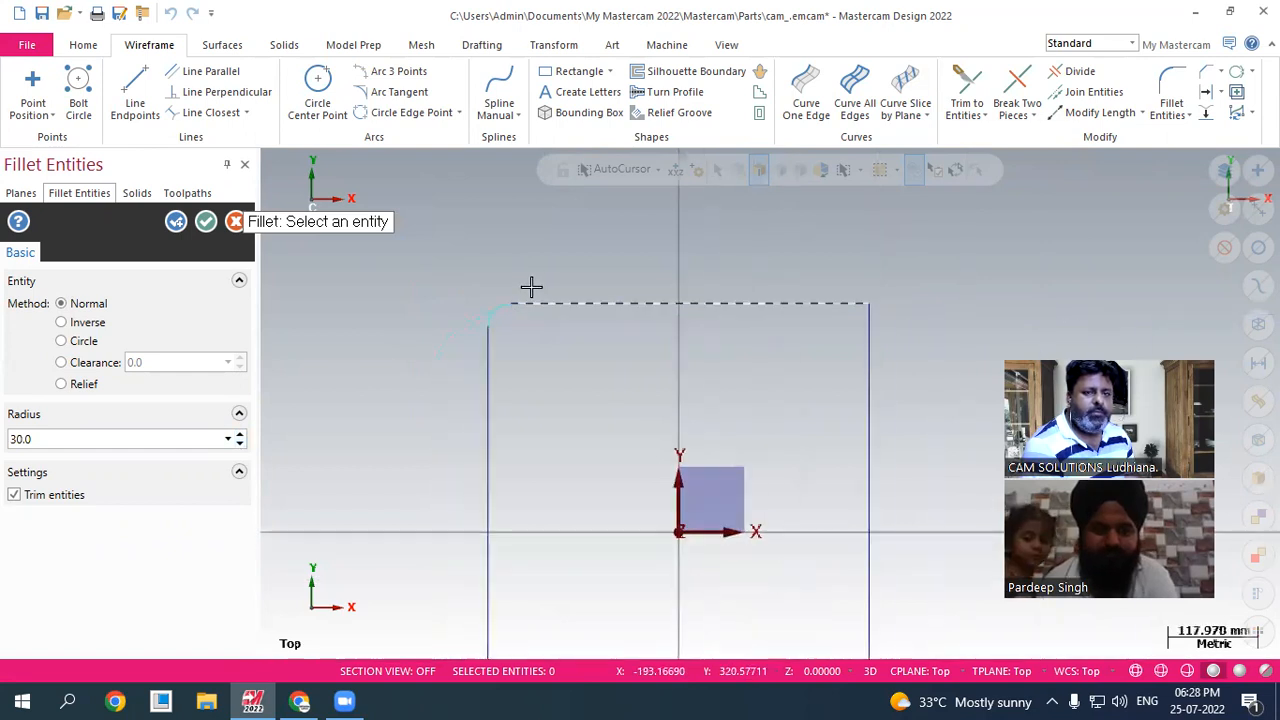
scroll(585, 313, down, 2)
click(745, 317)
click(790, 338)
click(787, 589)
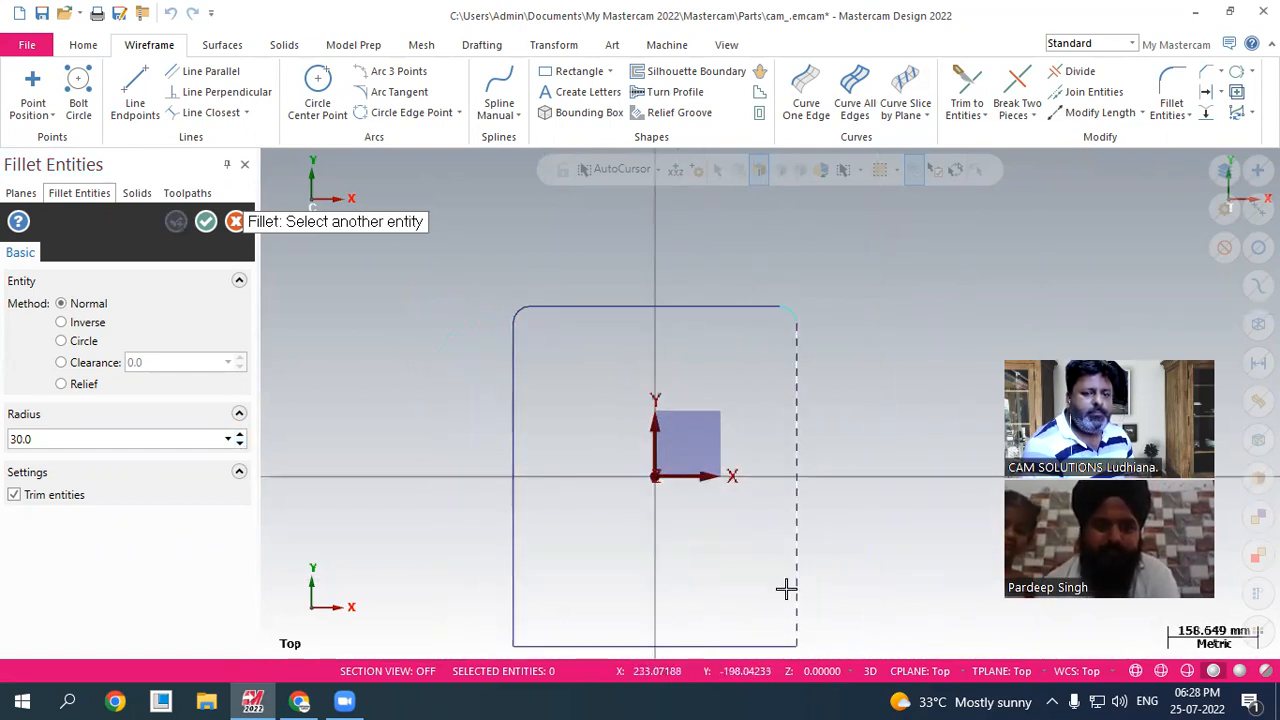
click(754, 640)
click(574, 638)
click(514, 589)
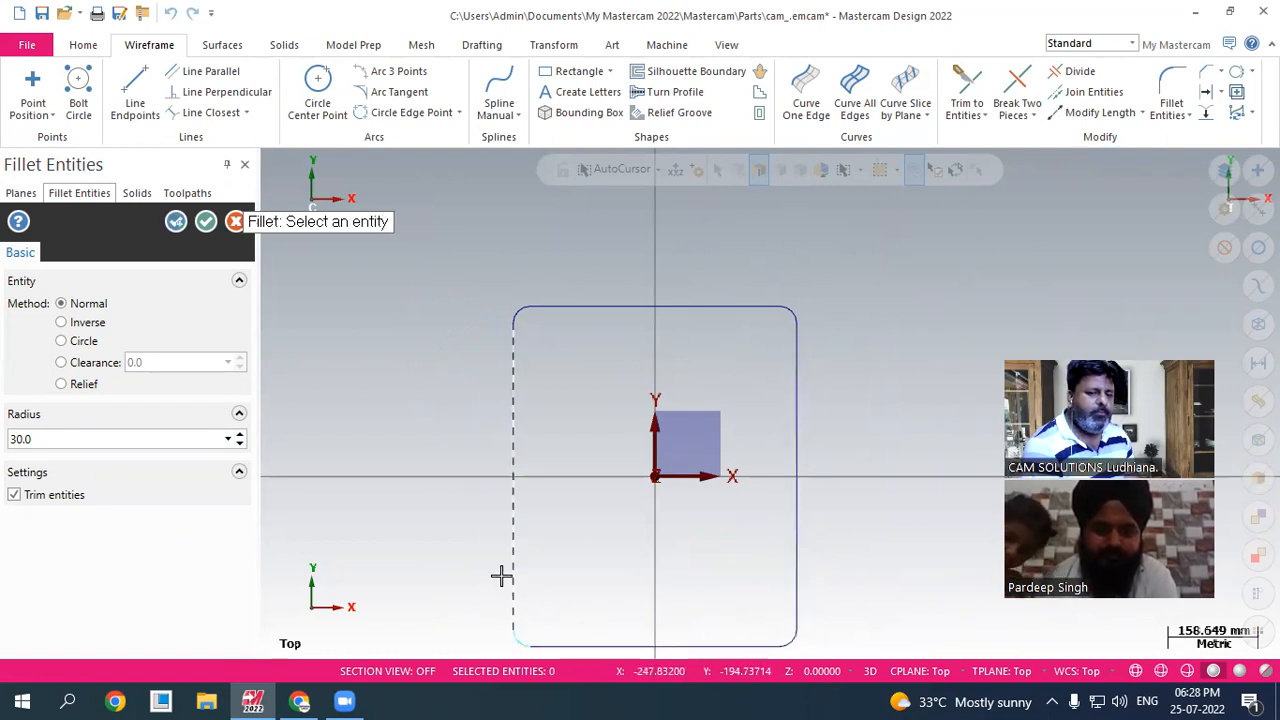
click(205, 221)
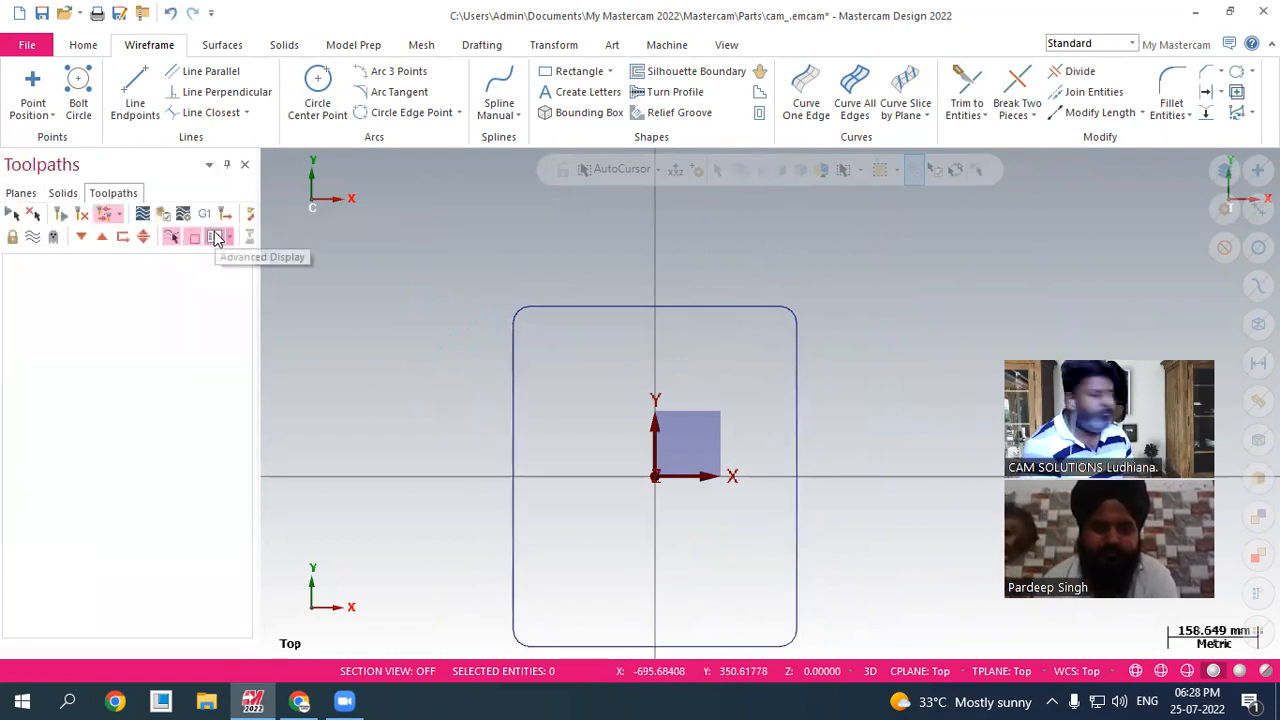
- Inspect the rounded rectangle in the Isometric (WCS) view and switch back to the Top (WCS) view
right_click(663, 272)
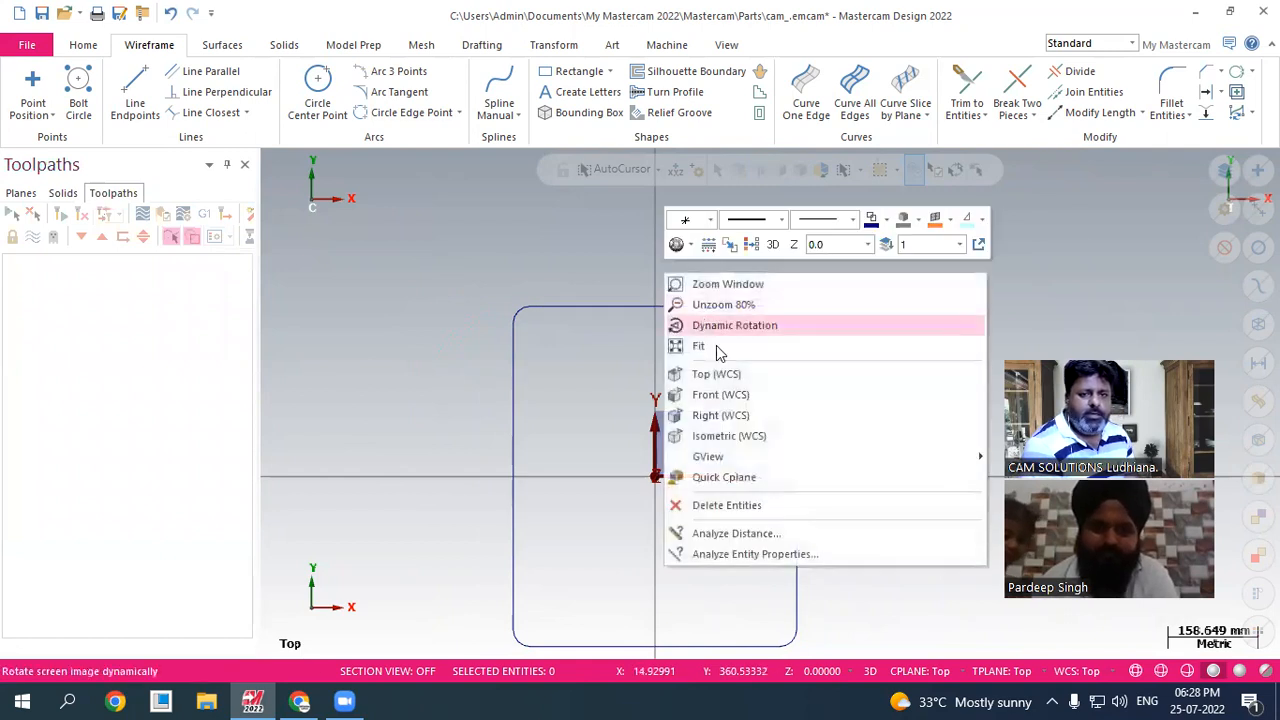
click(700, 432)
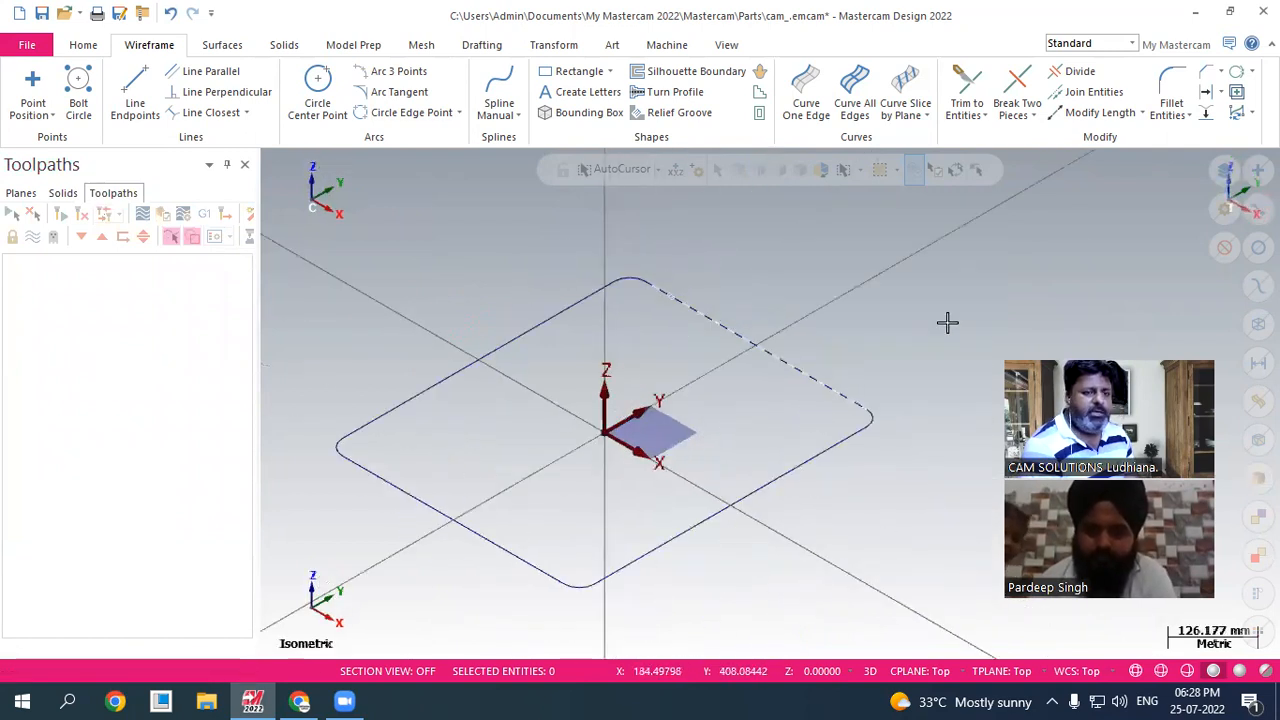
right_click(875, 281)
click(895, 380)
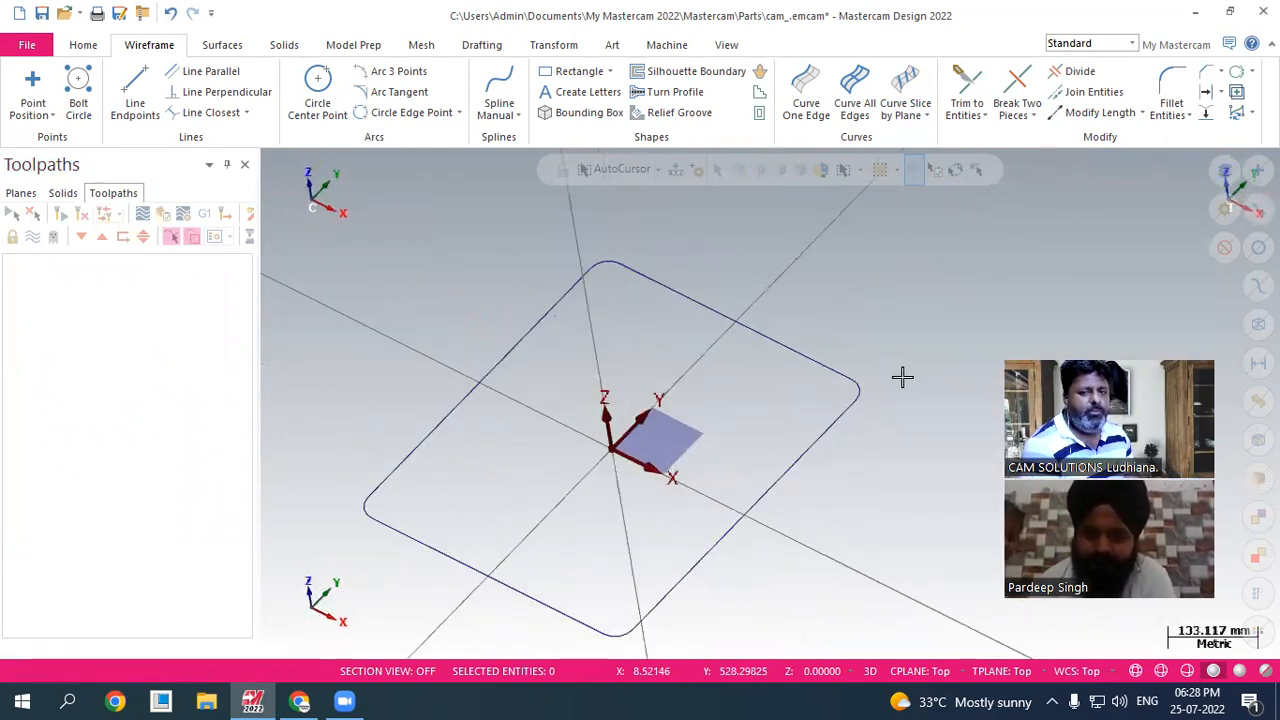
scroll(742, 269, down, 2)
scroll(803, 406, up, 3)
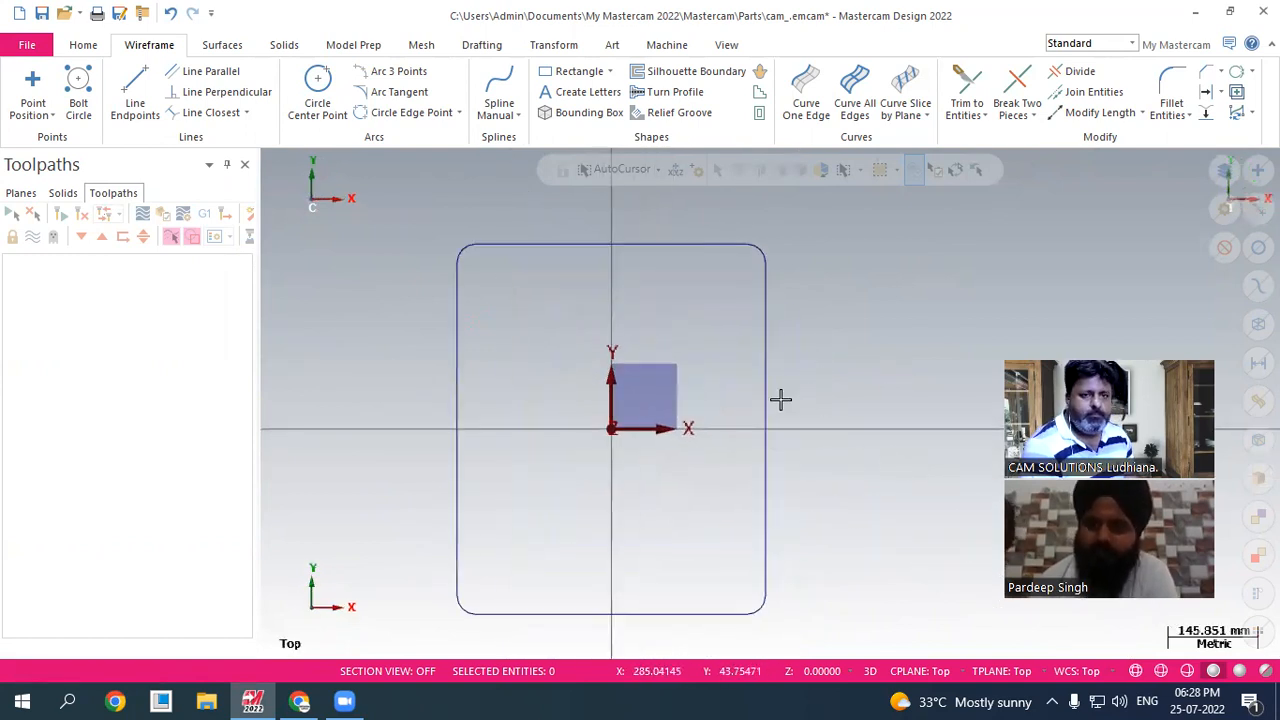
- Sketch a centre-anchored rectangle about 338 mm wide and 399 mm high at the origin, inside the rounded rectangle
click(135, 100)
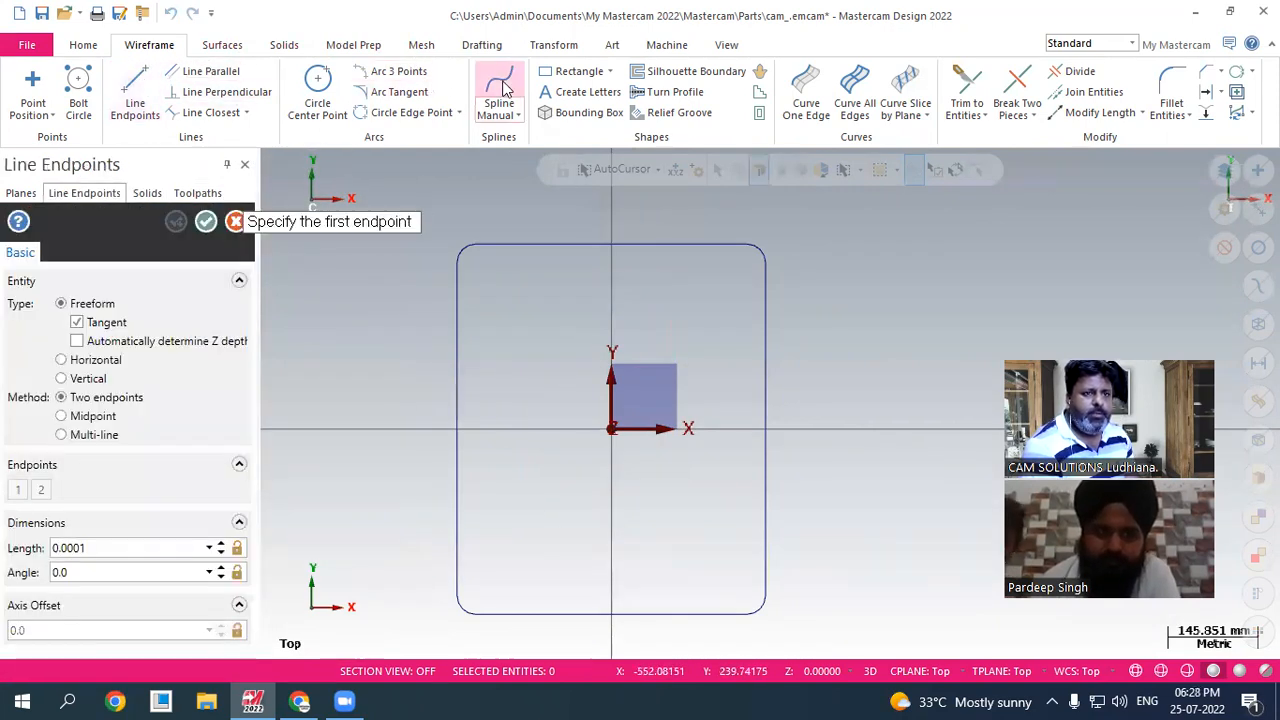
click(570, 71)
click(611, 429)
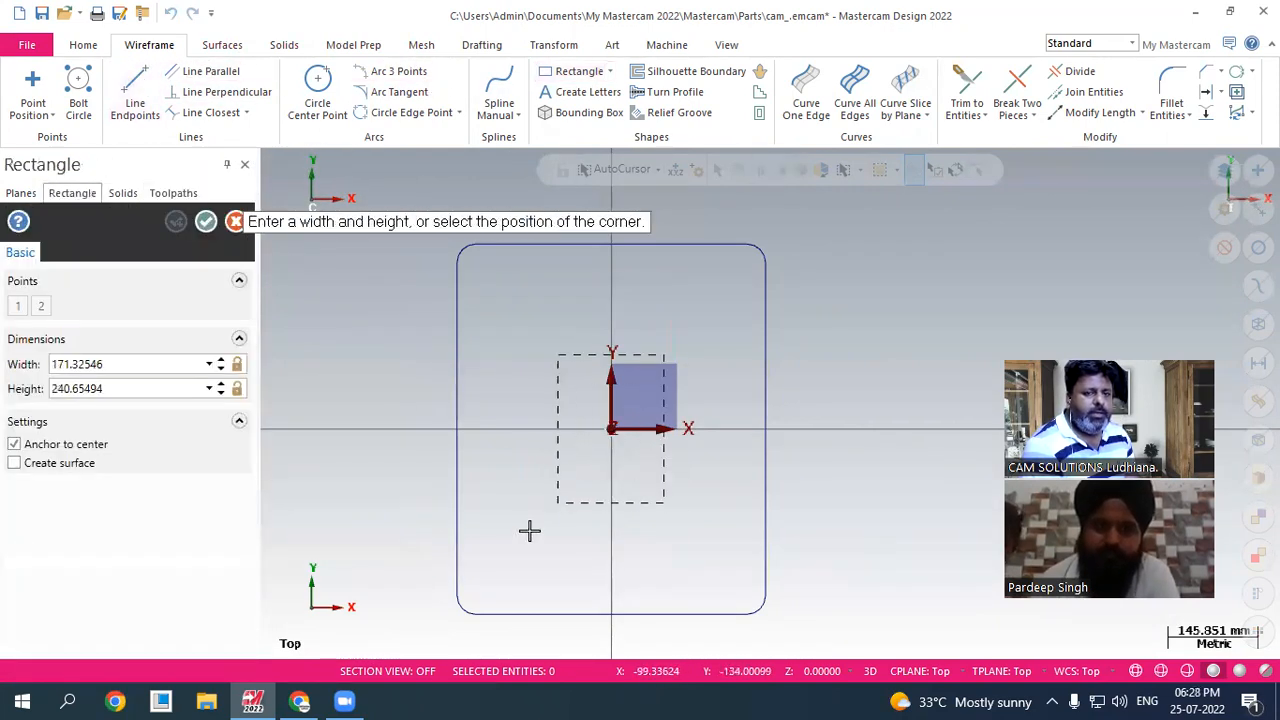
click(507, 551)
- Set the inner rectangle's width to 300 mm and its height to 400 mm
click(118, 368)
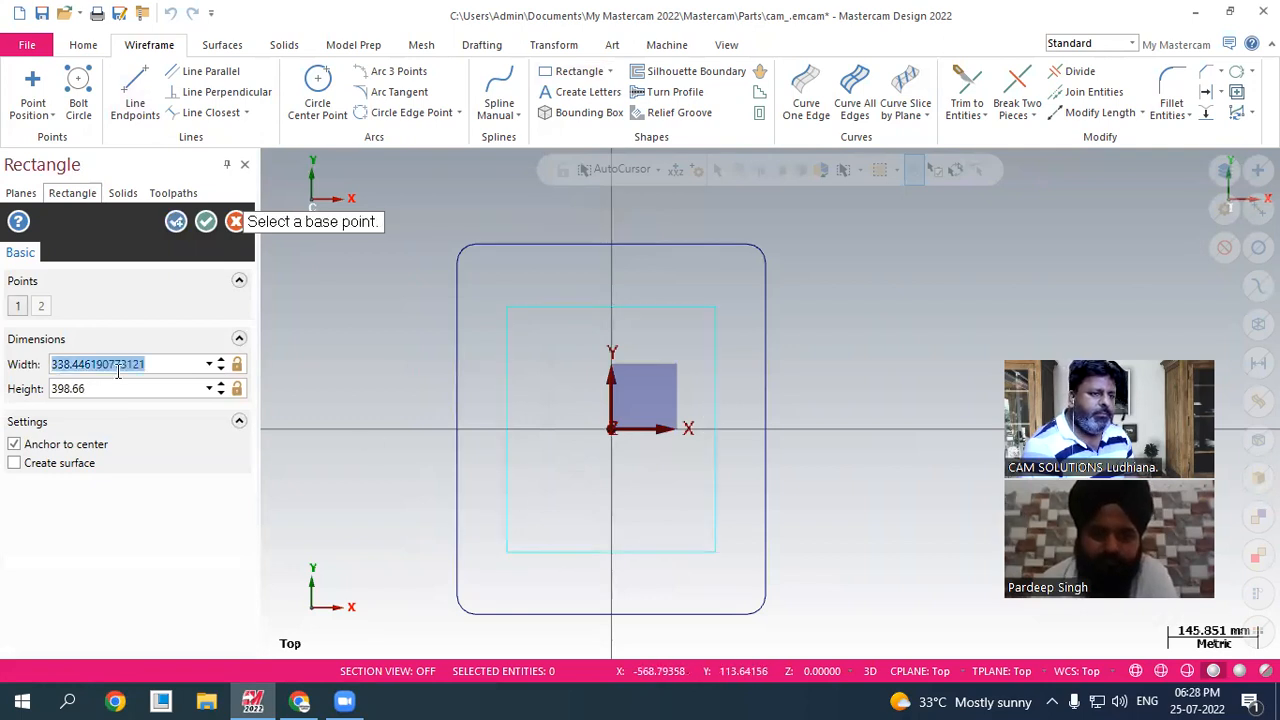
text(300.0)
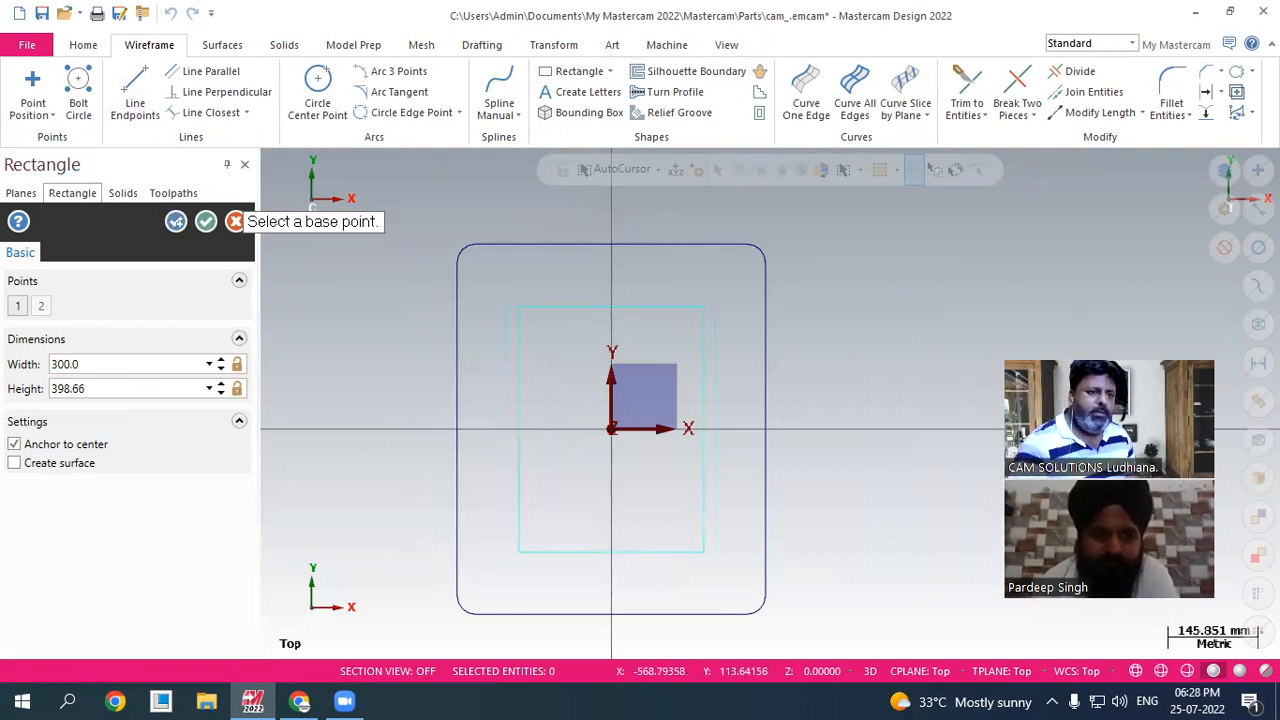
click(102, 388)
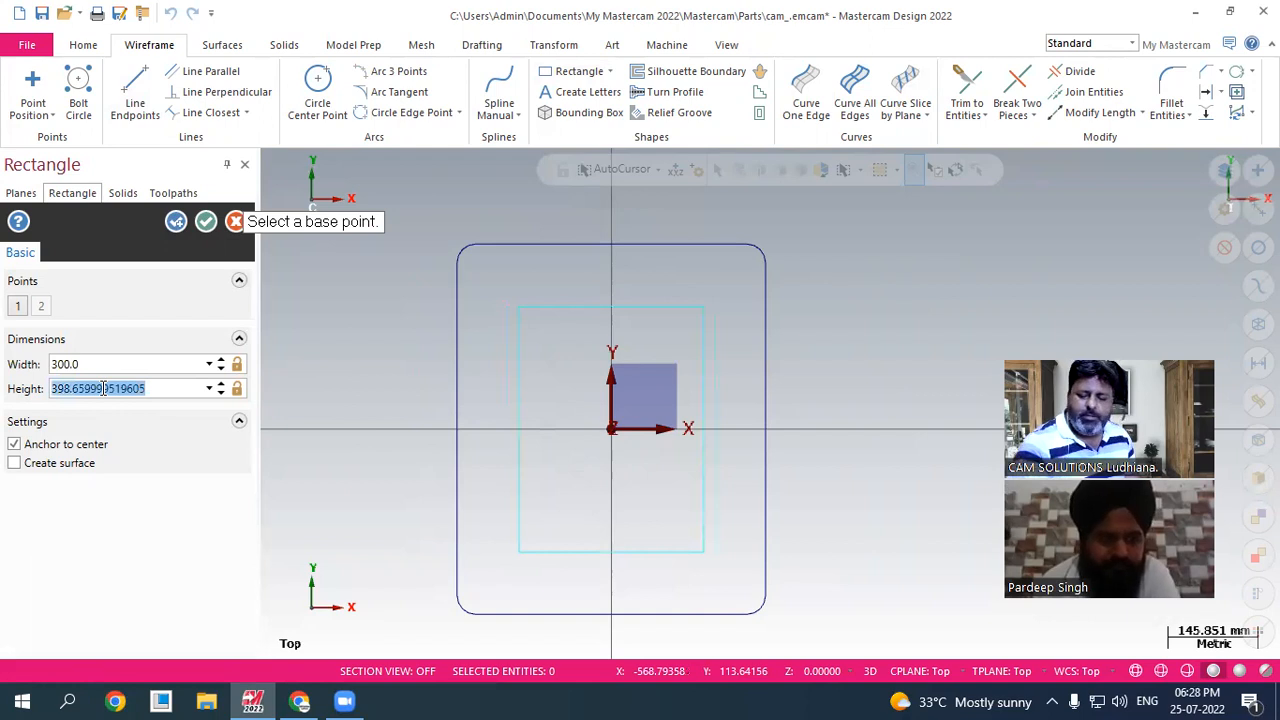
text(400.0)
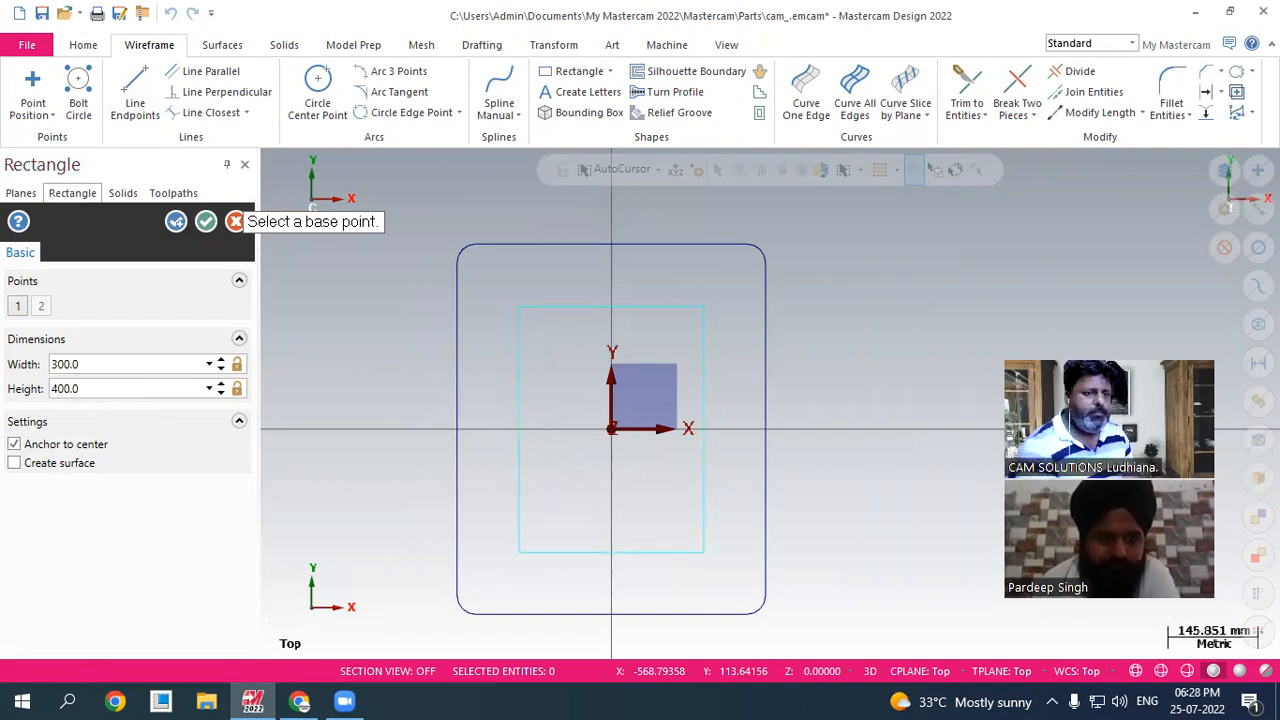
- Accept the inner rectangle and fillet its upper-left corner with a 60 mm radius
click(206, 222)
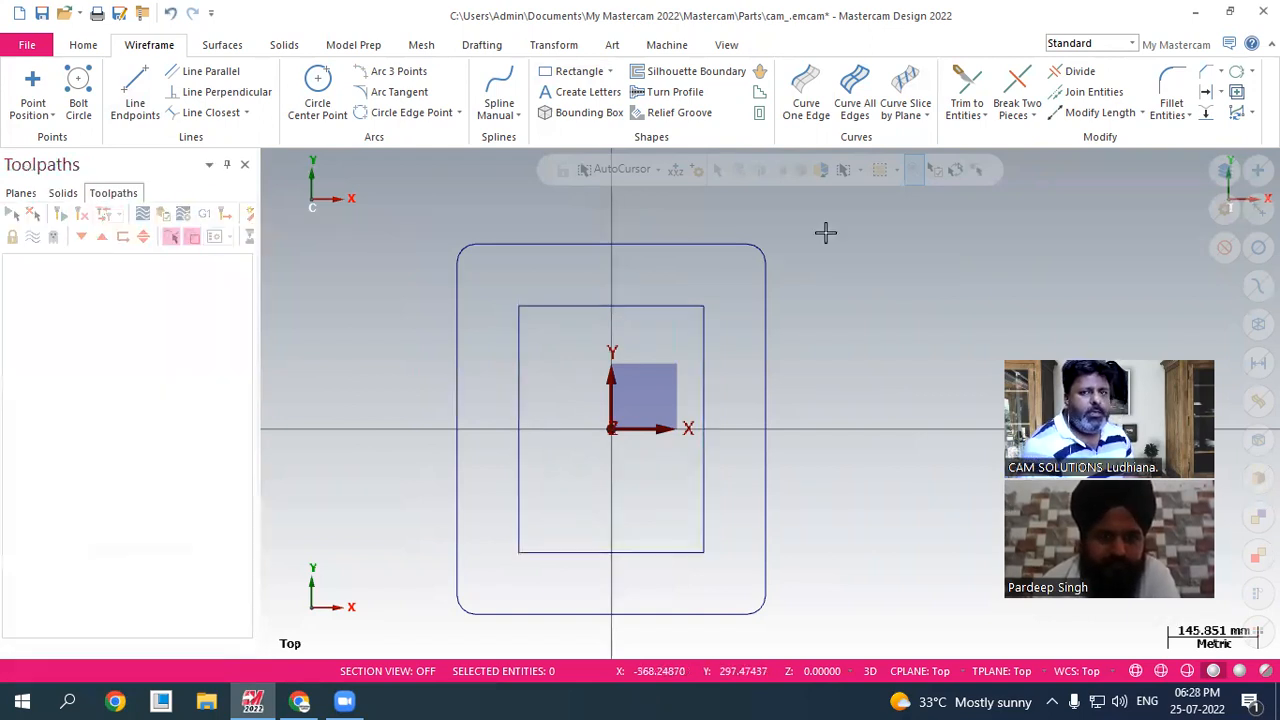
click(1178, 86)
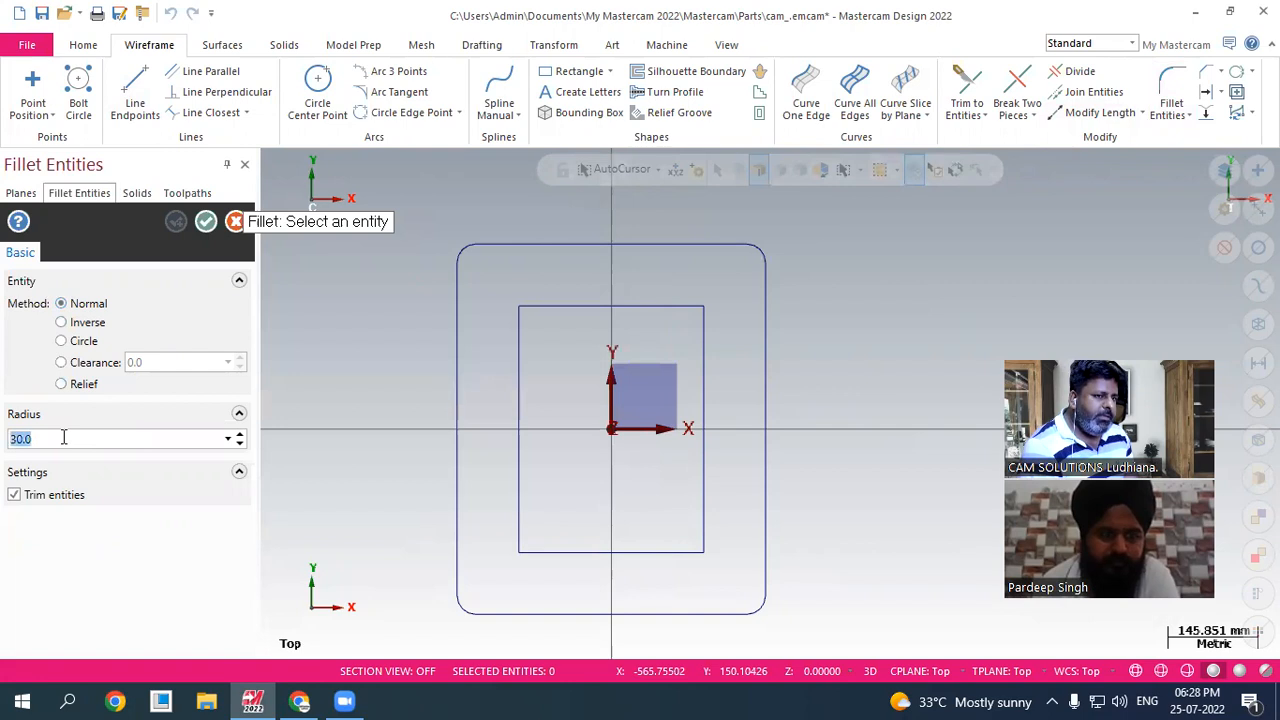
click(583, 305)
click(519, 376)
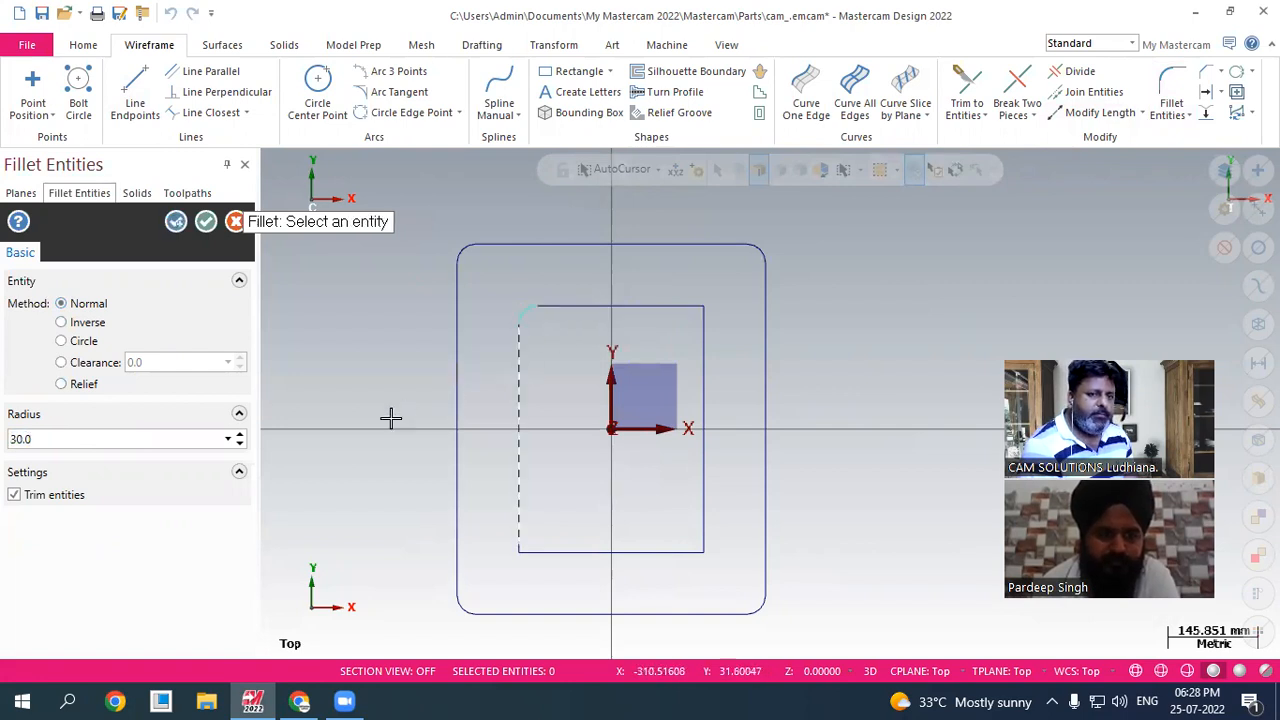
click(123, 440)
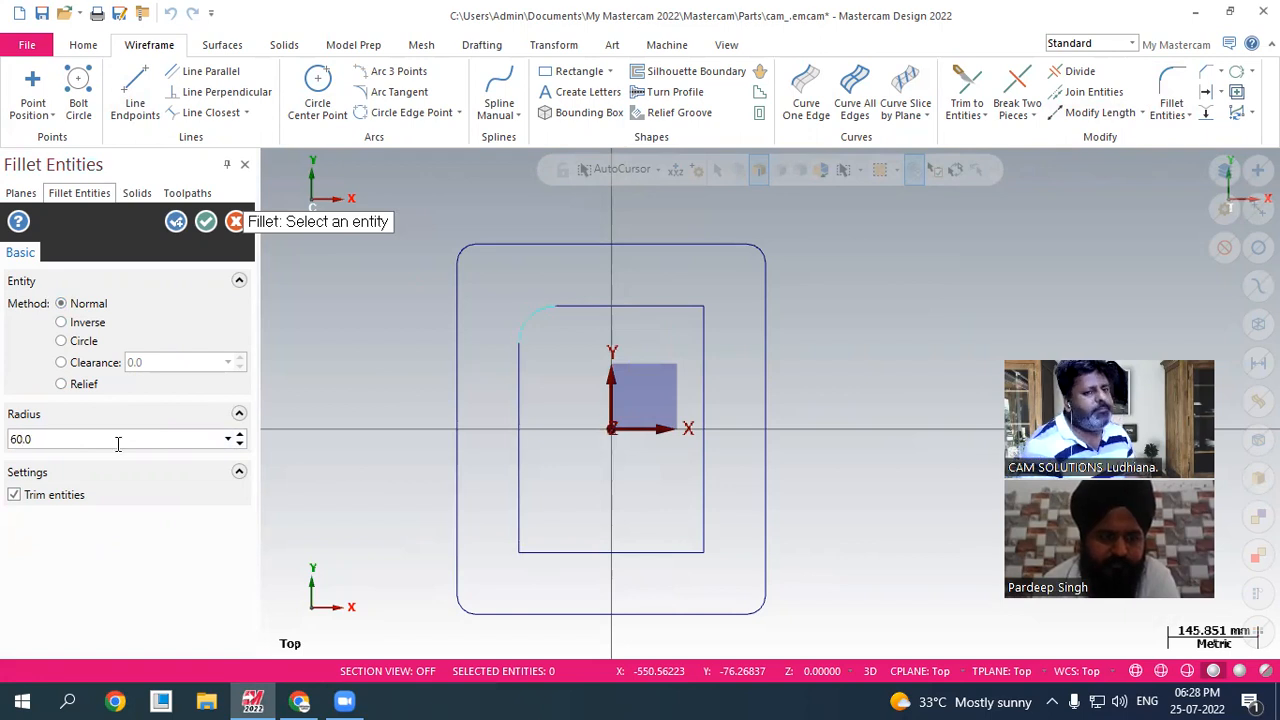
- Compare the corner fillet with and without Trim entities, then accept it with trimming turned off
click(46, 497)
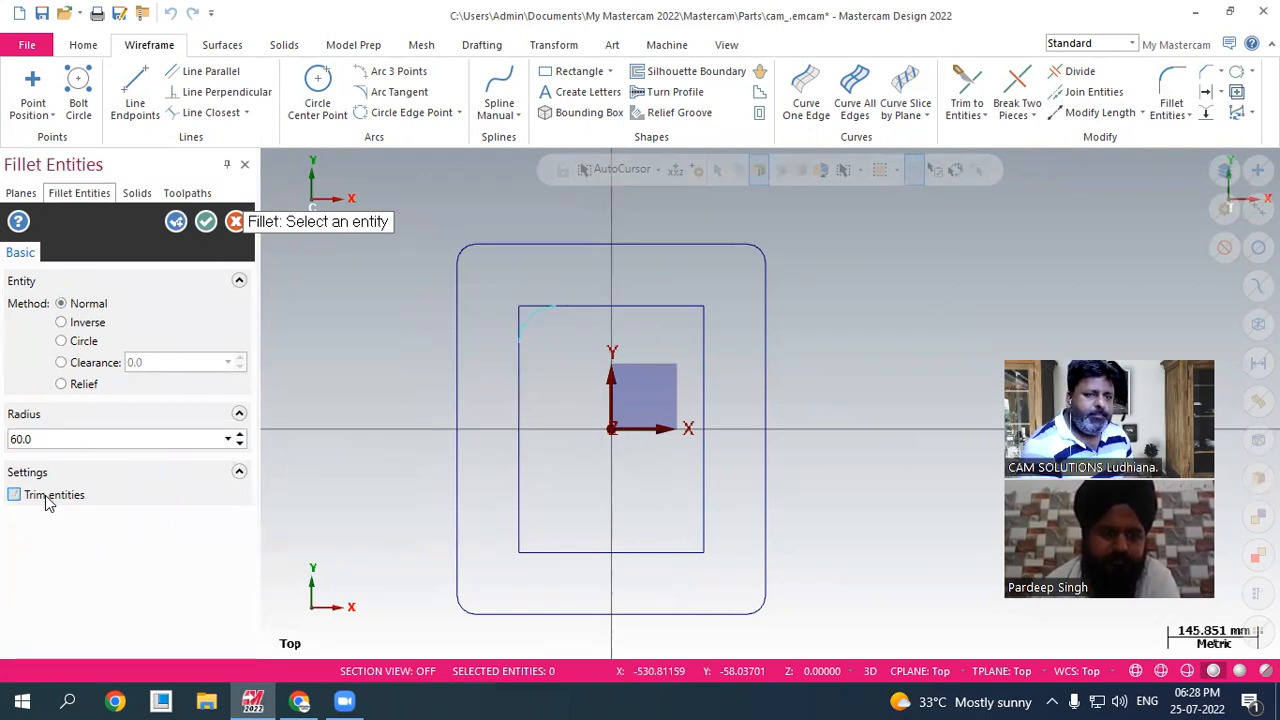
click(46, 497)
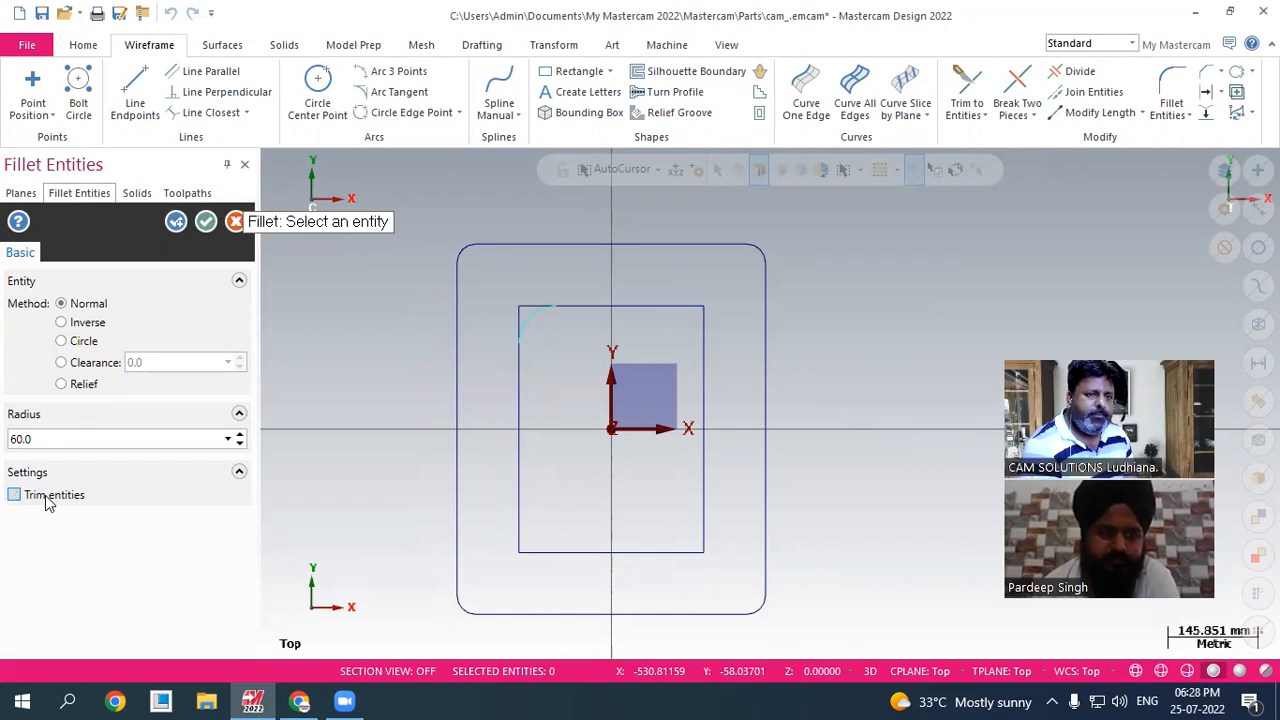
click(45, 499)
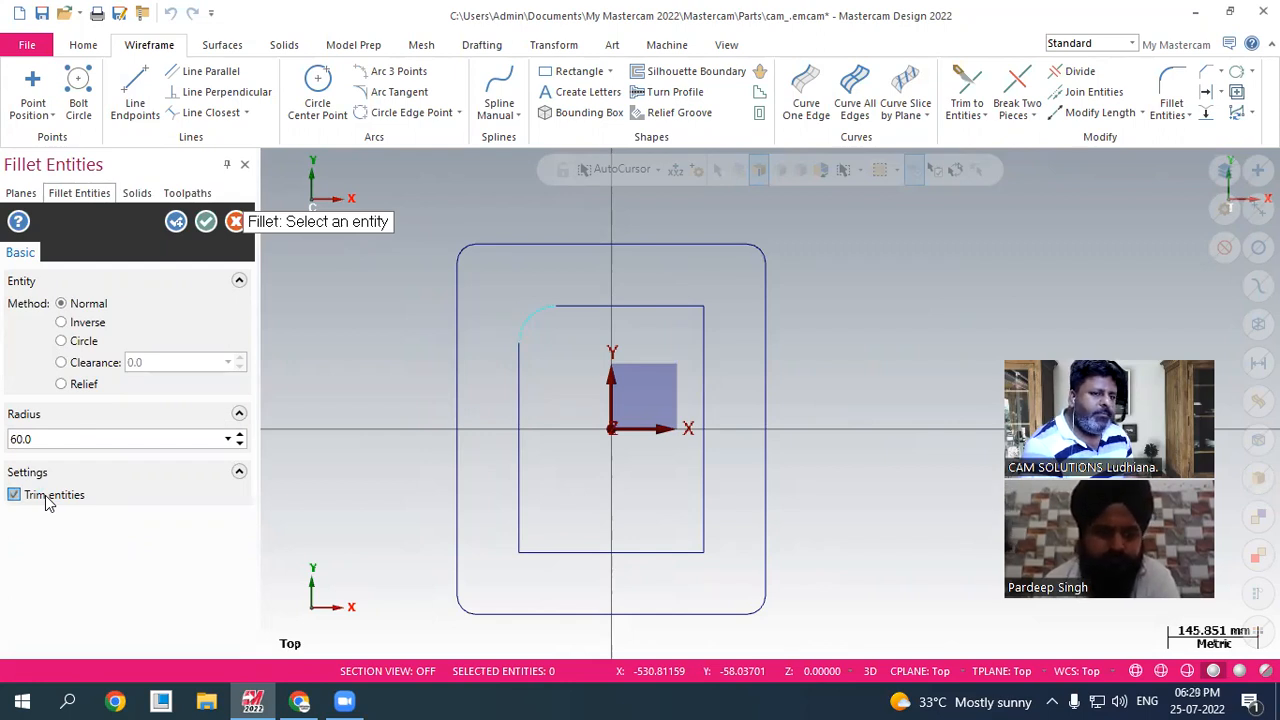
click(205, 221)
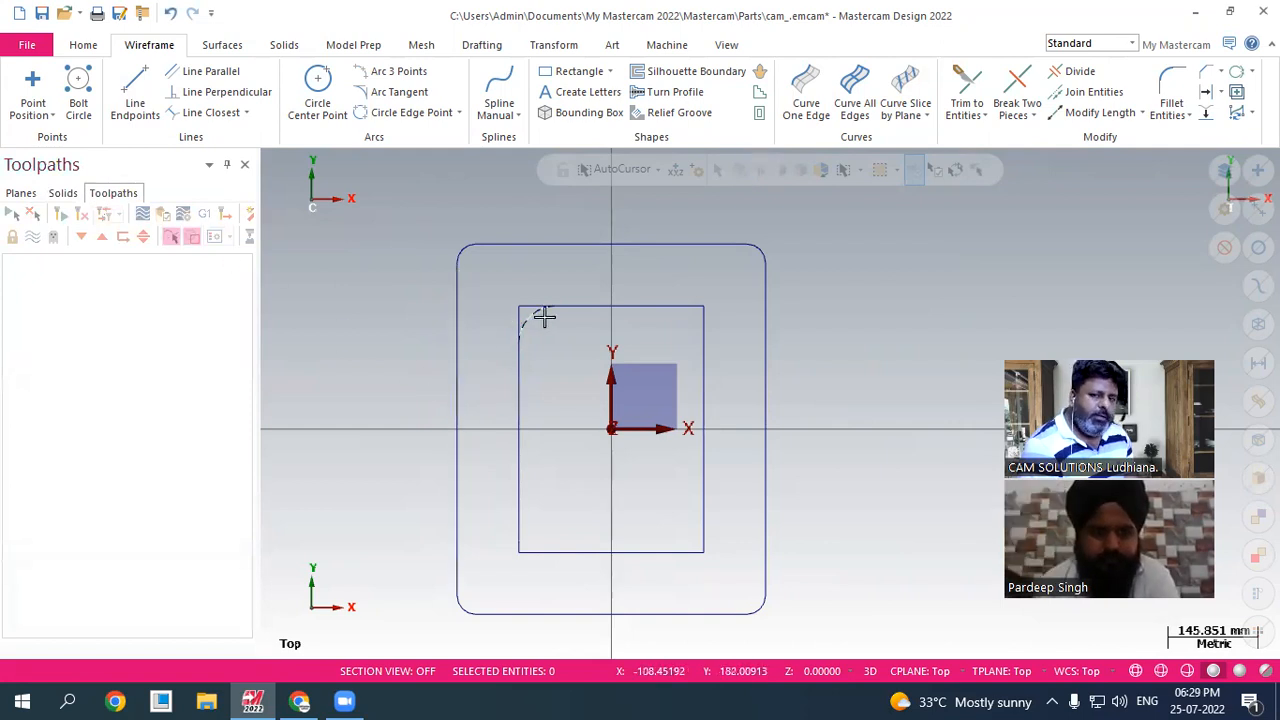
- Fillet the inner rectangle's upper-right corner with the 60 mm radius untrimmed, and trim off both leftover sharp corners with Divide
click(1172, 85)
click(679, 312)
click(702, 366)
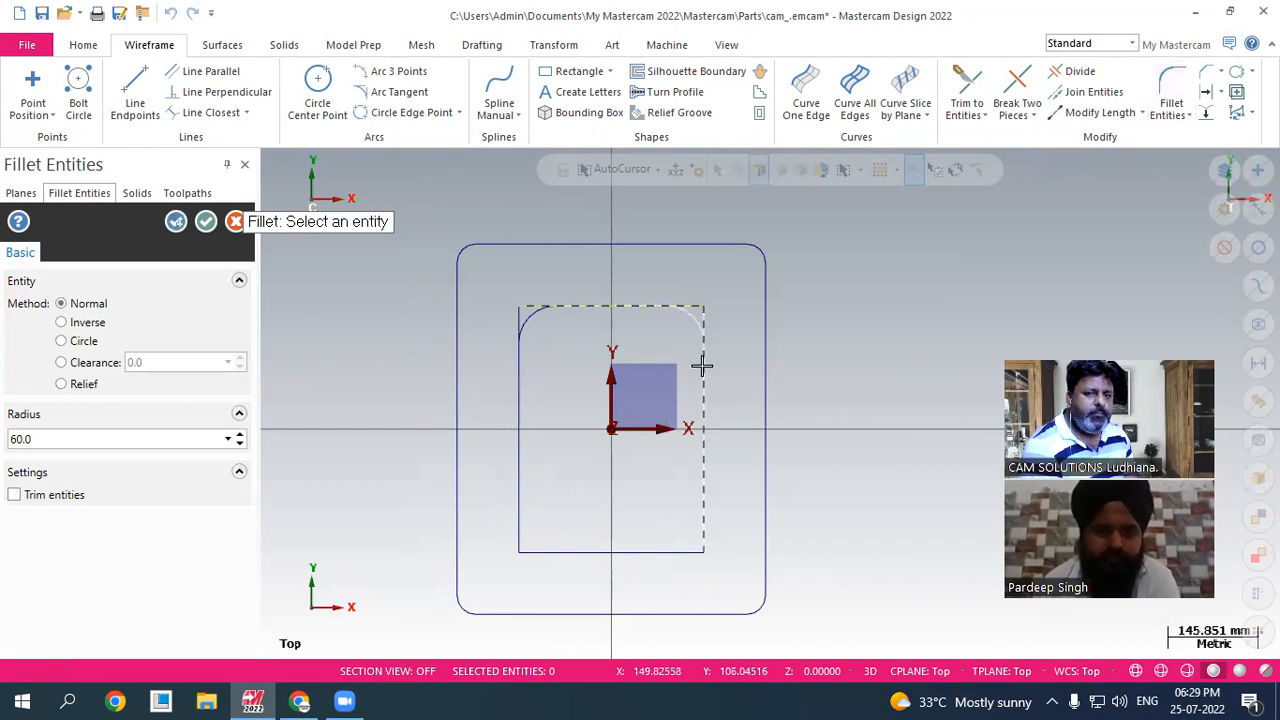
click(206, 221)
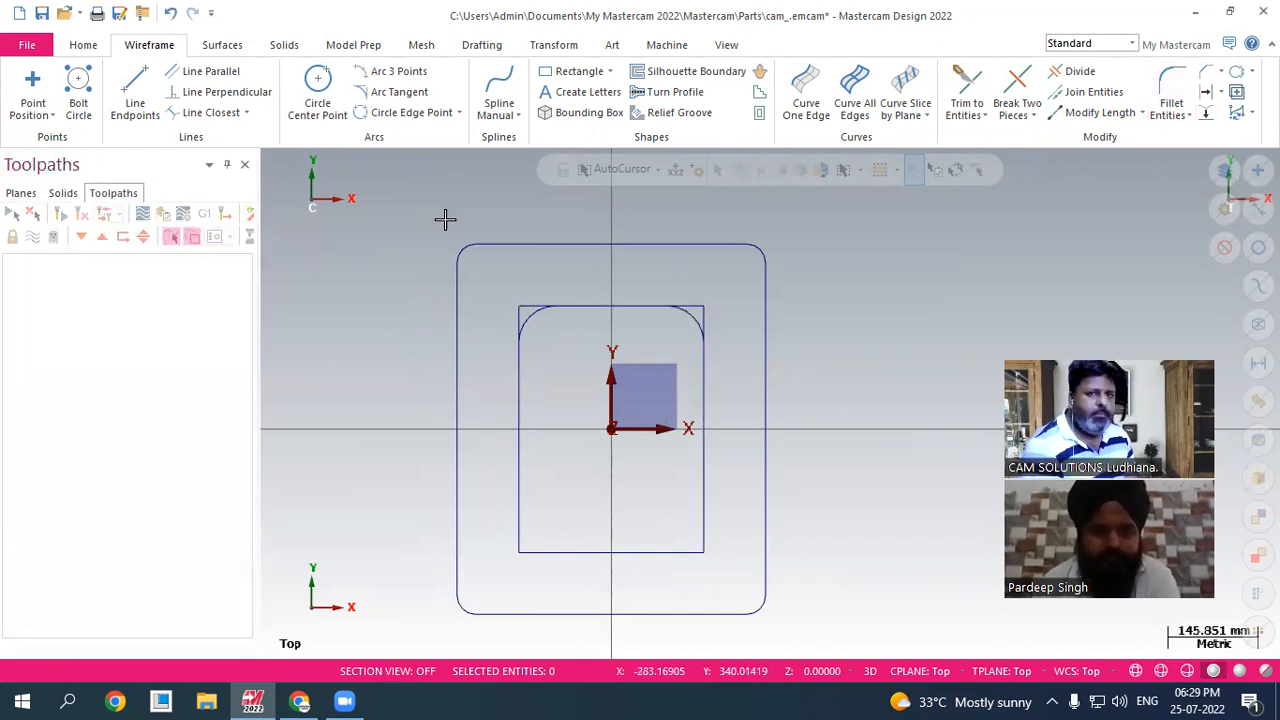
click(1072, 78)
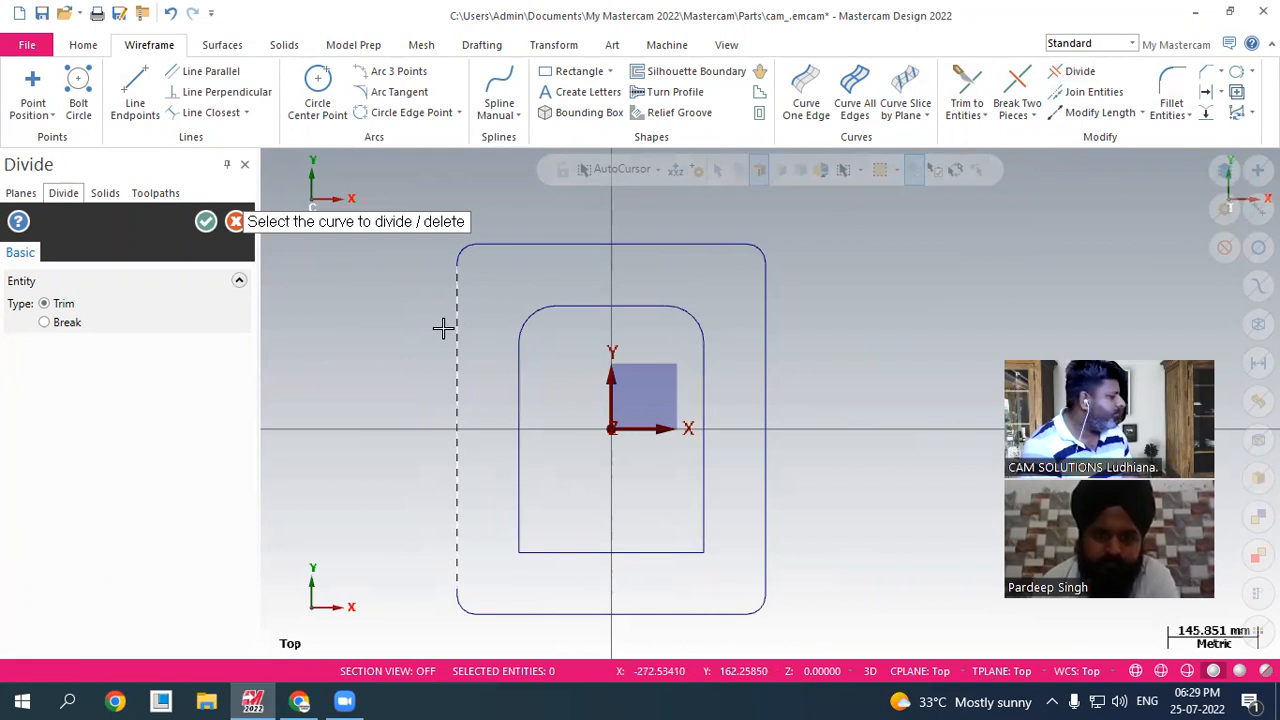
- Draw a horizontal 500 mm line through the origin between the midpoints of the outer rectangle's left and right sides
click(135, 95)
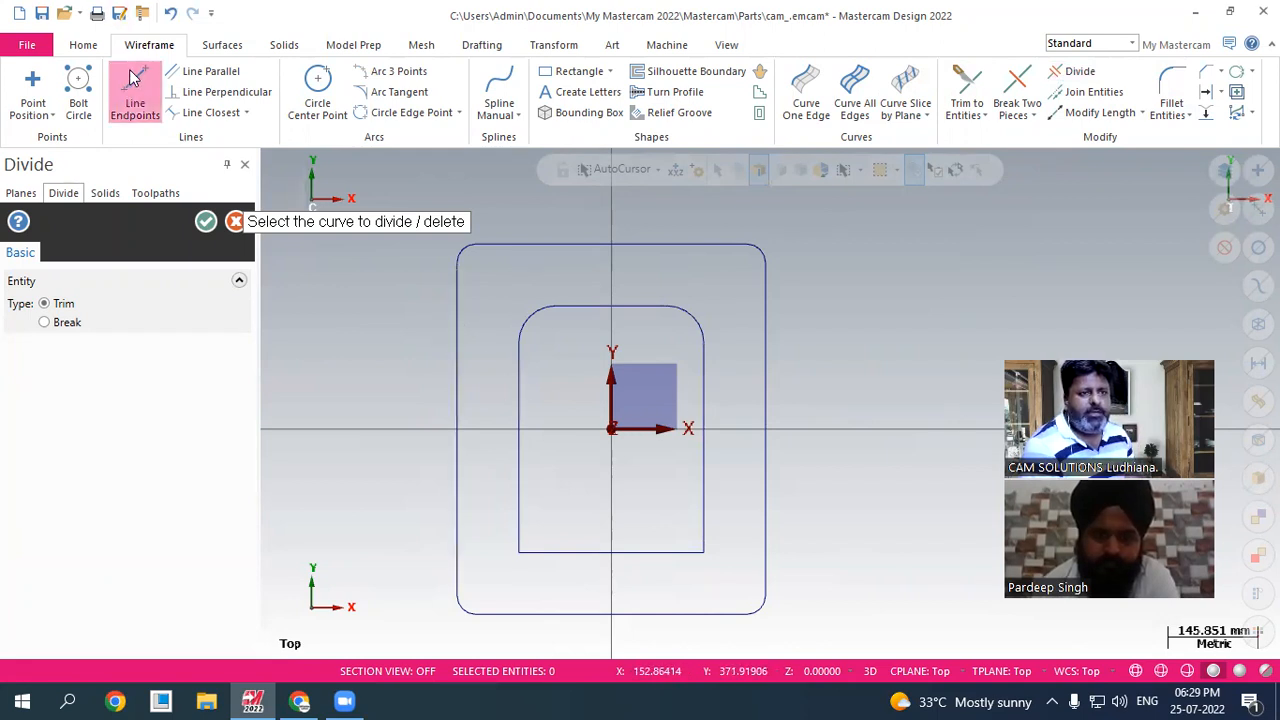
click(457, 430)
click(764, 431)
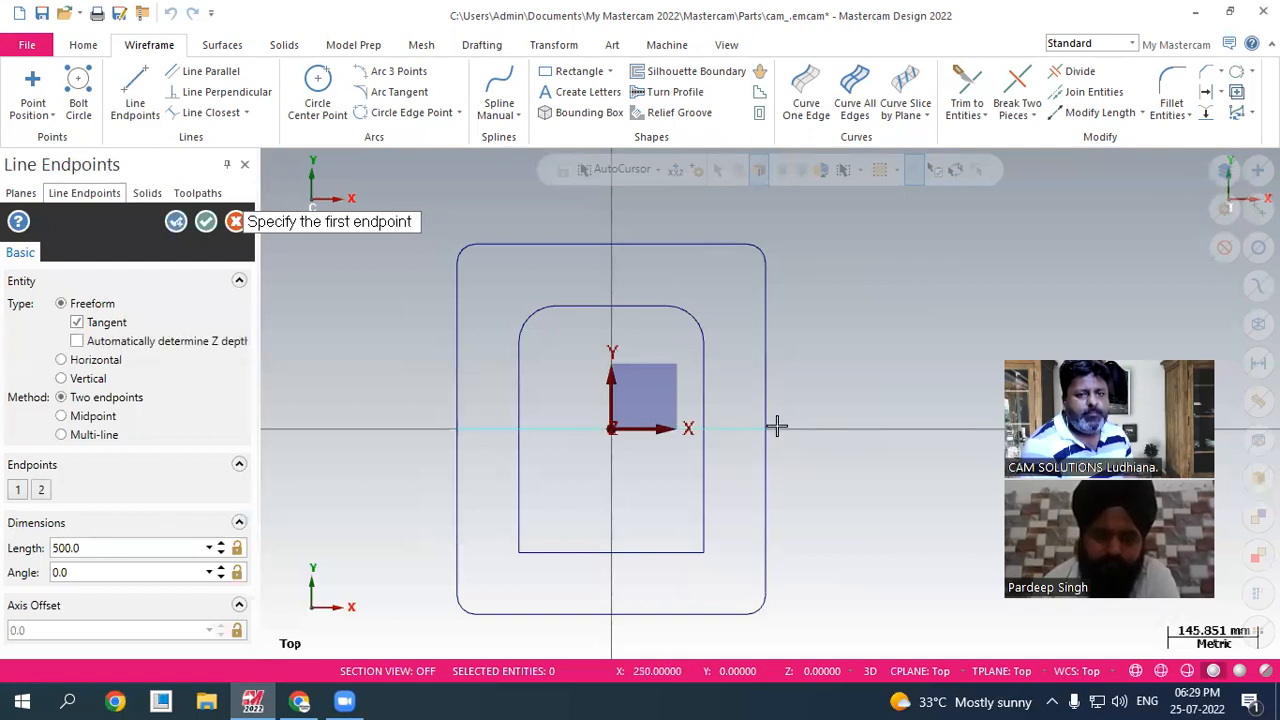
- Trim away all geometry below the horizontal line and the line's part inside the inner profile with Divide, leaving a closed arch profile
click(1074, 71)
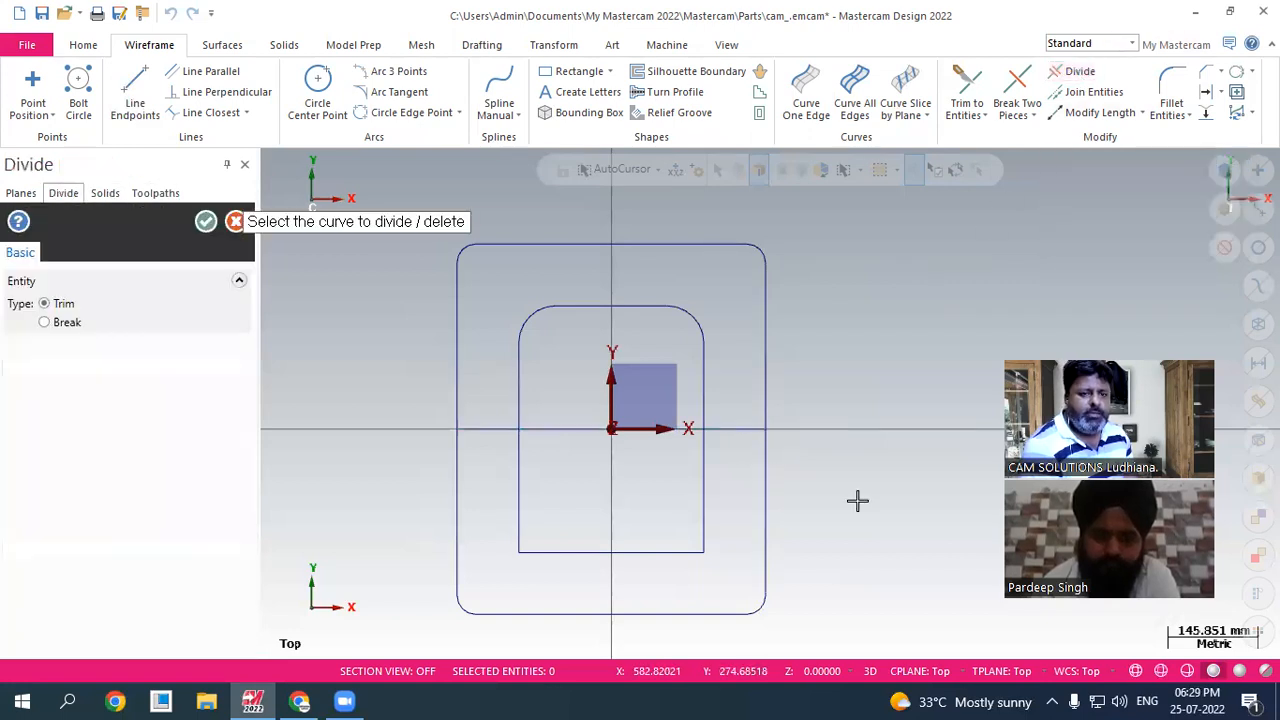
click(766, 540)
click(690, 552)
click(704, 505)
click(519, 500)
click(458, 575)
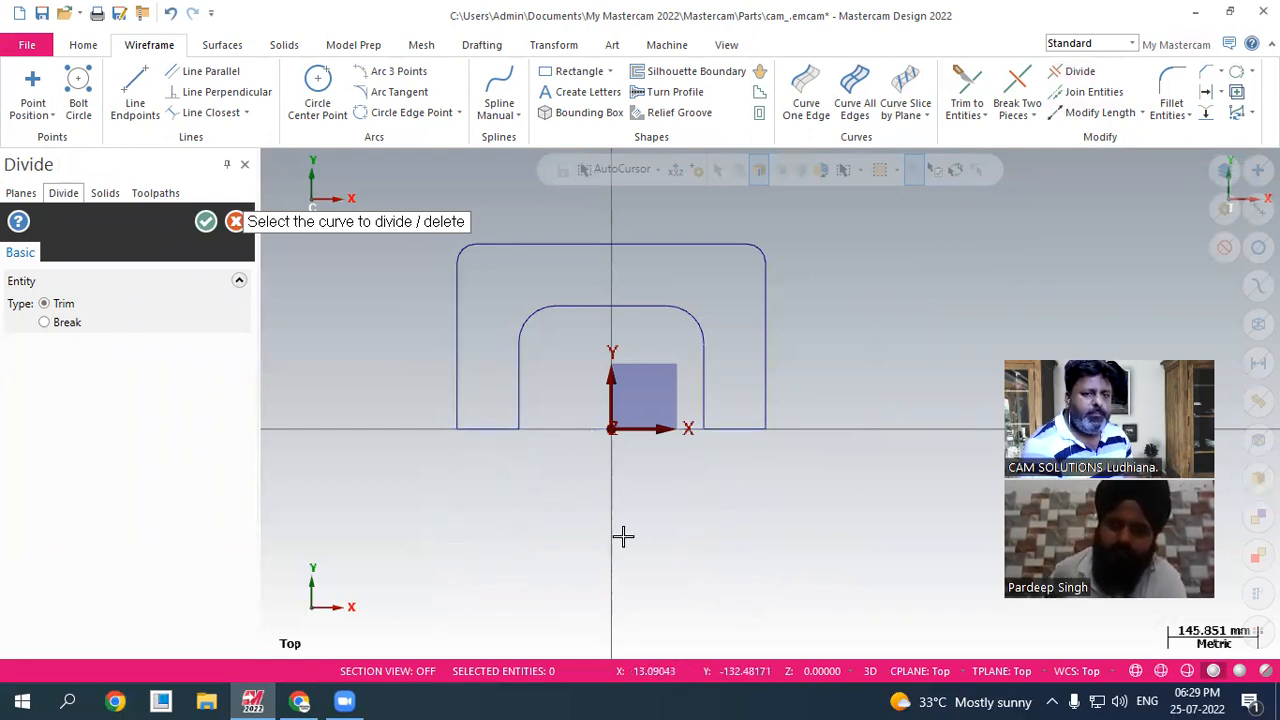
click(205, 222)
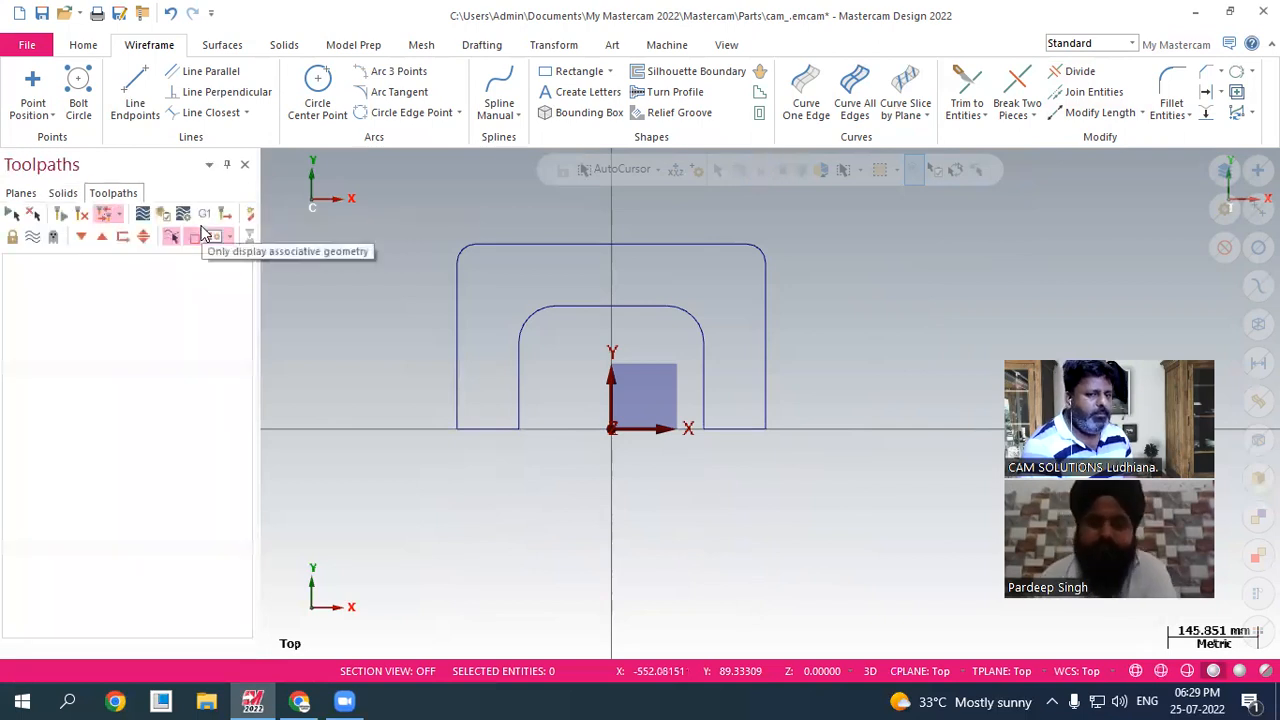
- Delete the entire arch-shaped wireframe
drag(420, 213, 842, 503)
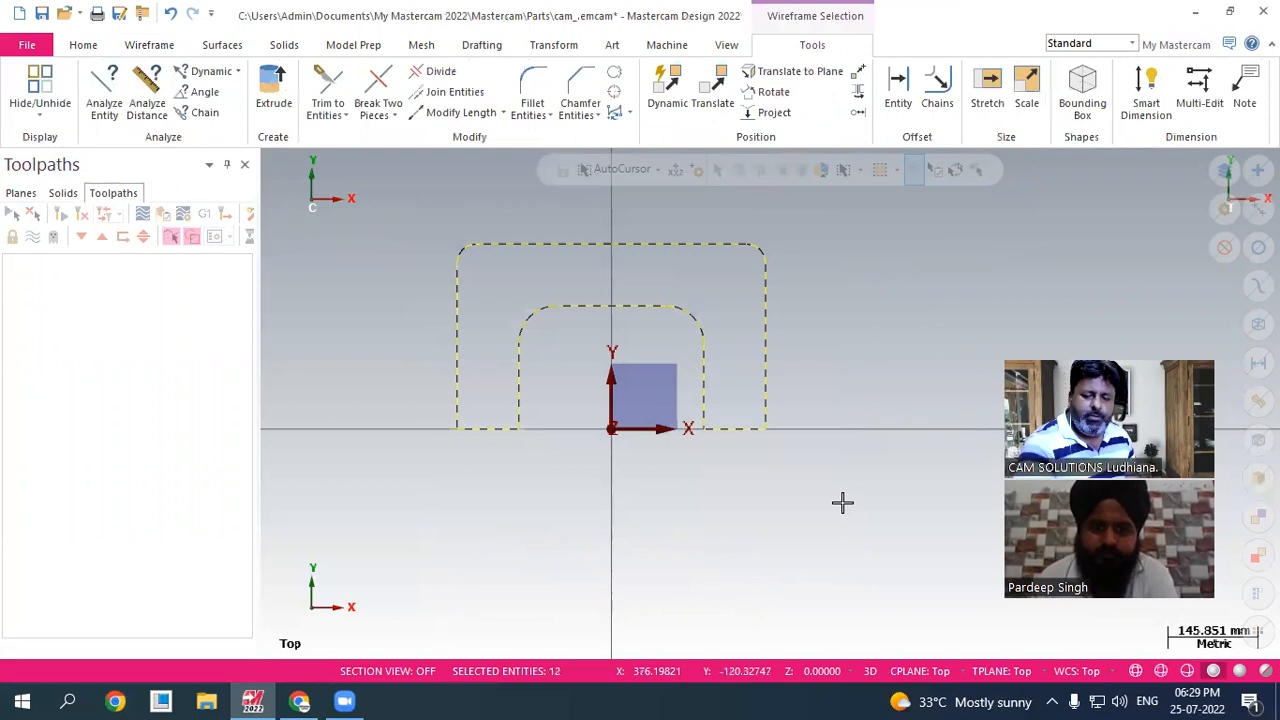
key(Delete)
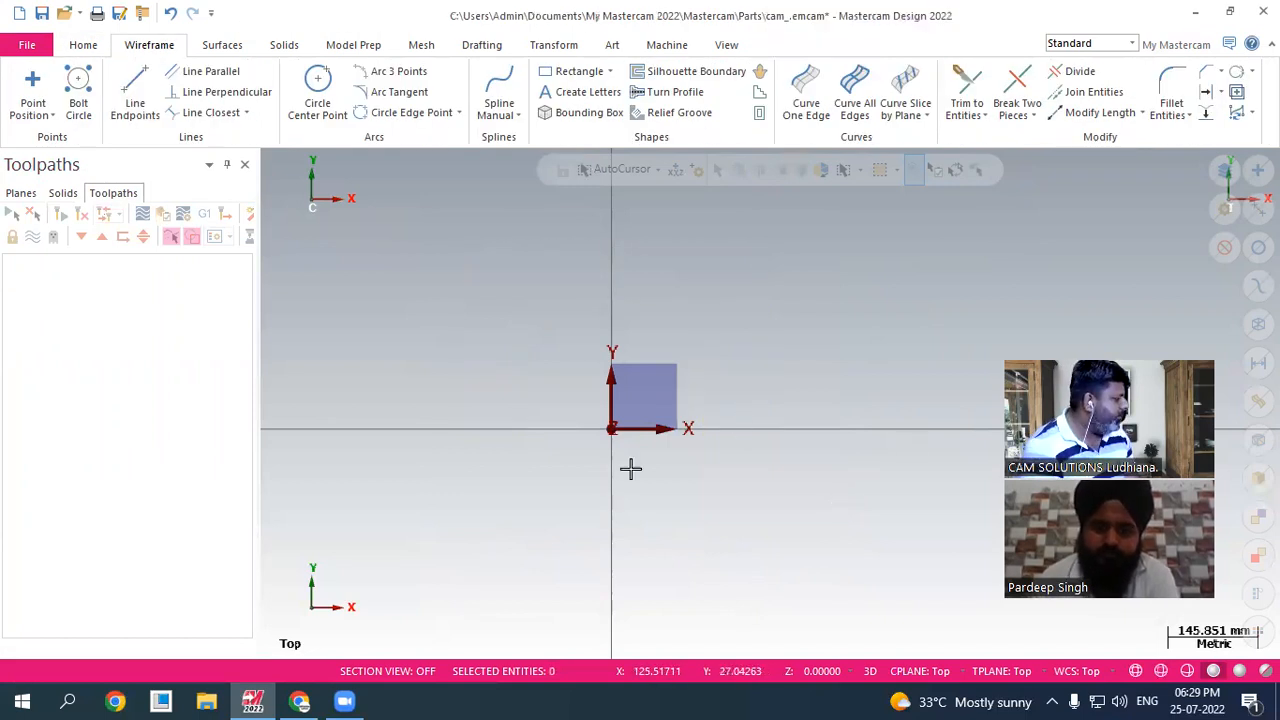
- Draw a circle with a 200 mm radius centred on the origin and accept it
scroll(540, 500, down, 1)
scroll(499, 494, down, 1)
scroll(965, 460, up, 1)
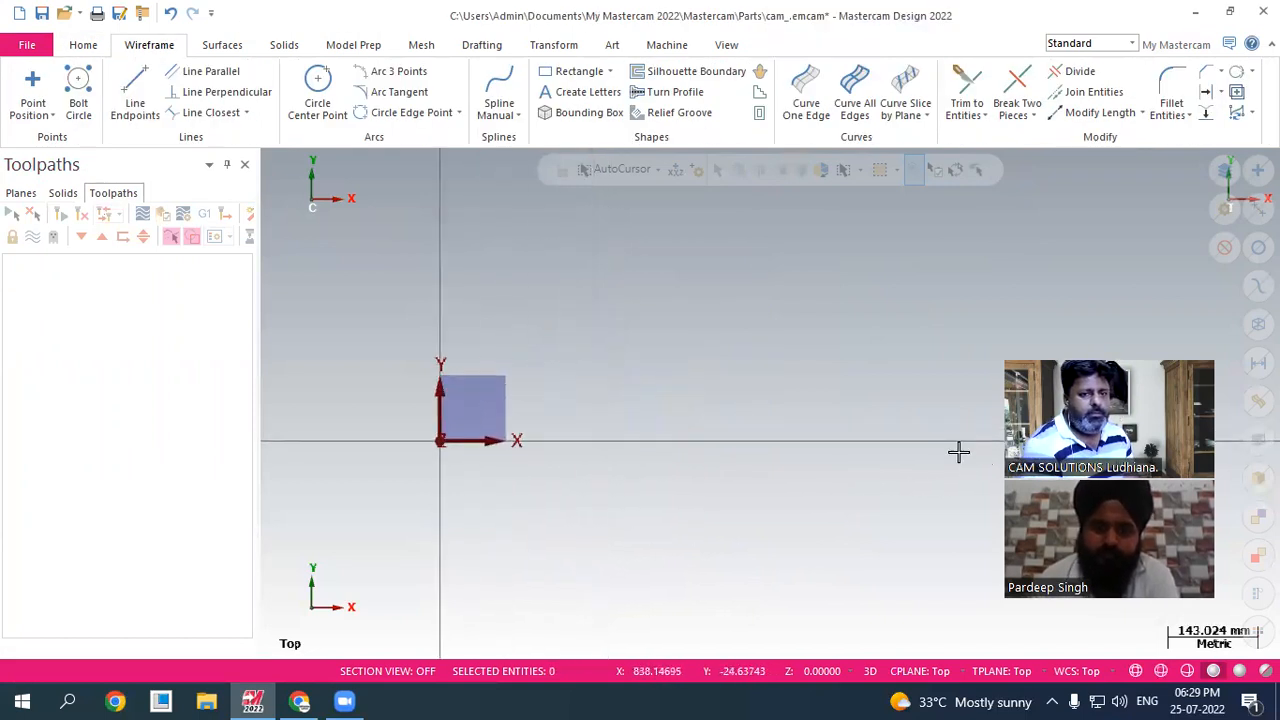
scroll(940, 445, down, 1)
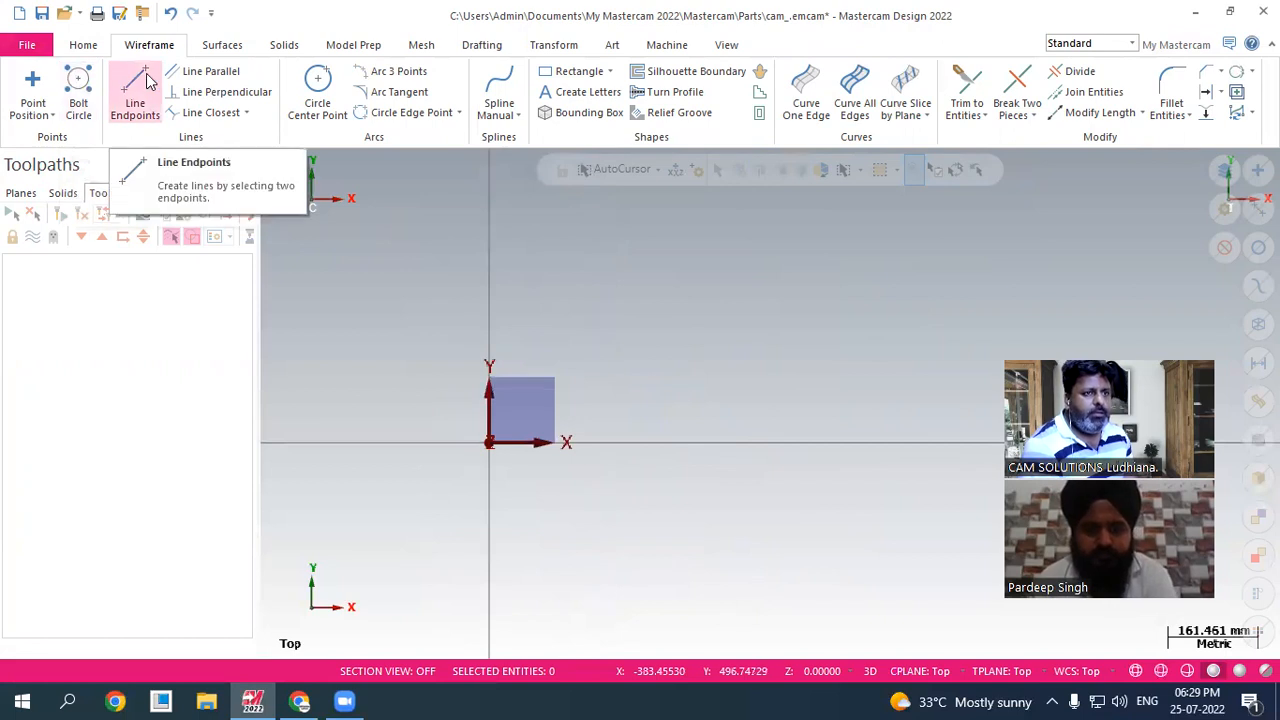
click(318, 88)
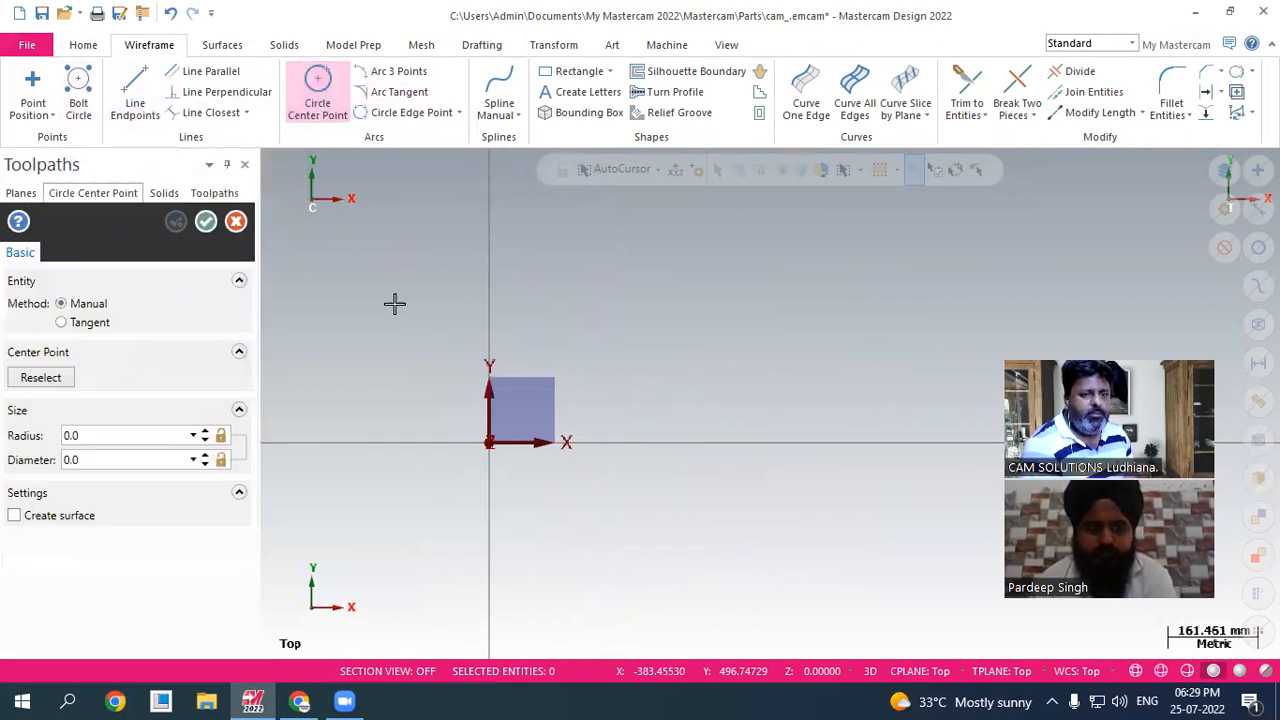
click(492, 443)
click(589, 351)
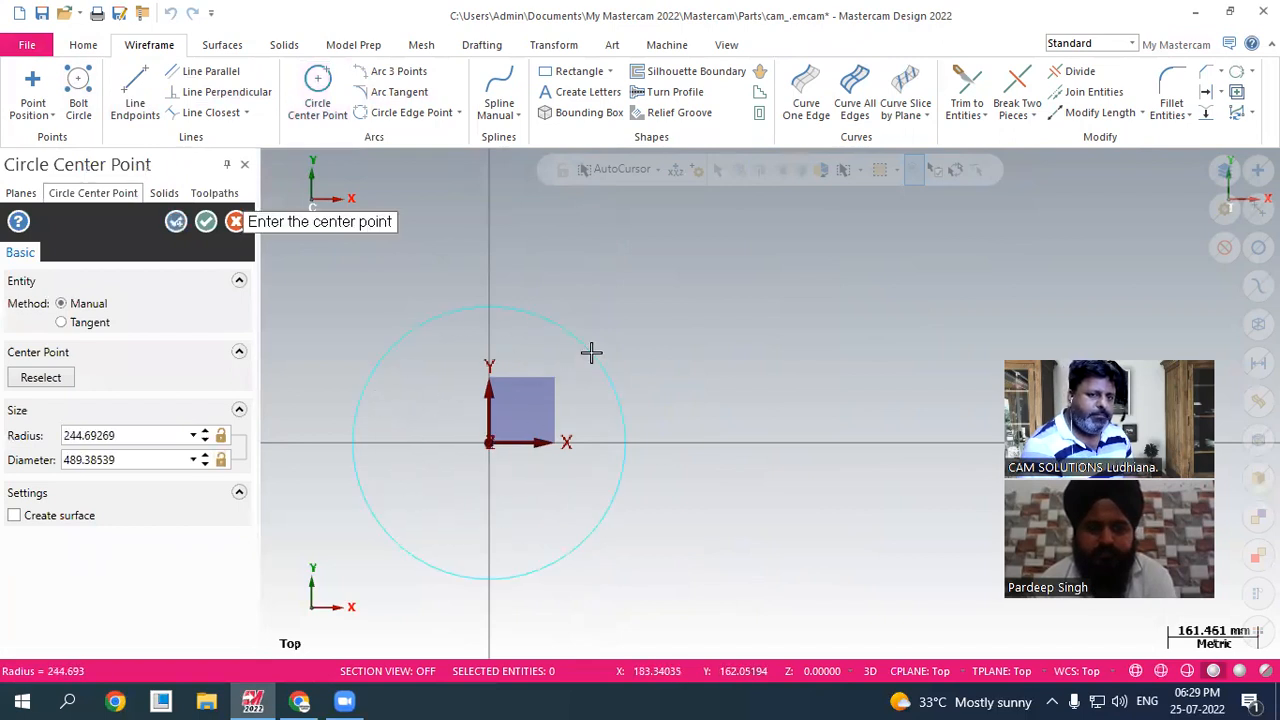
scroll(531, 321, down, 2)
click(193, 435)
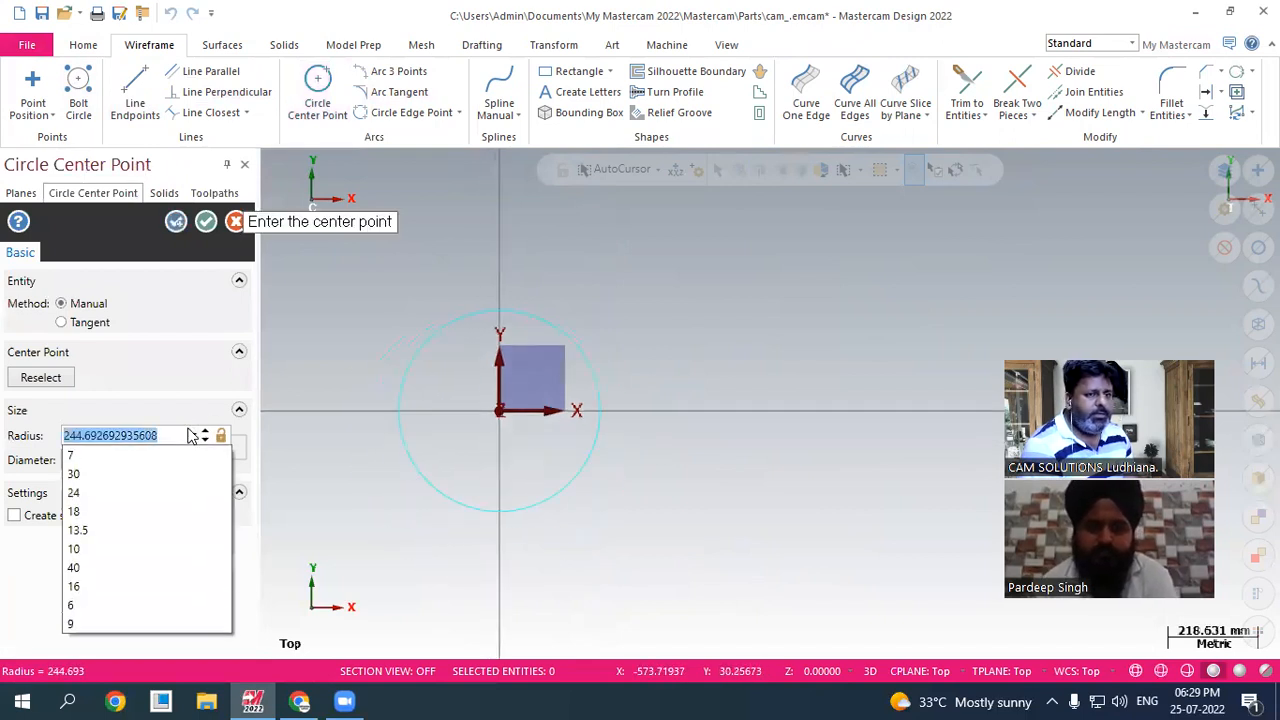
text(200)
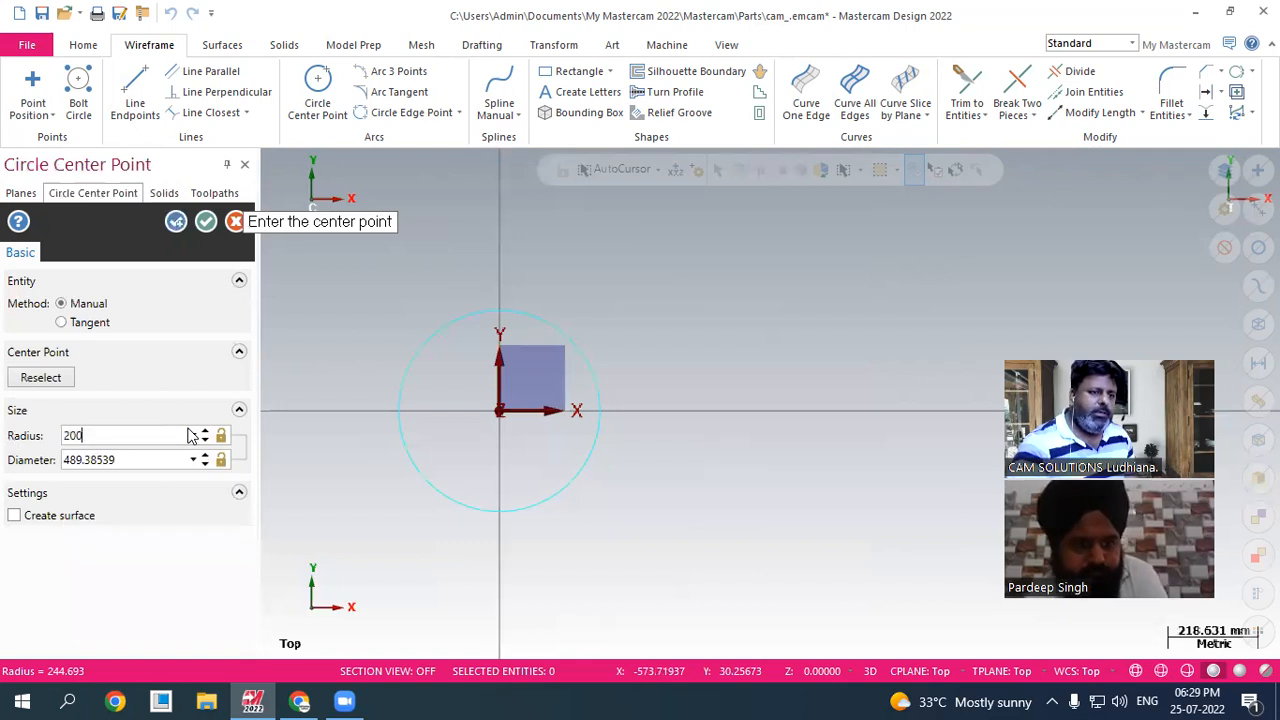
click(204, 222)
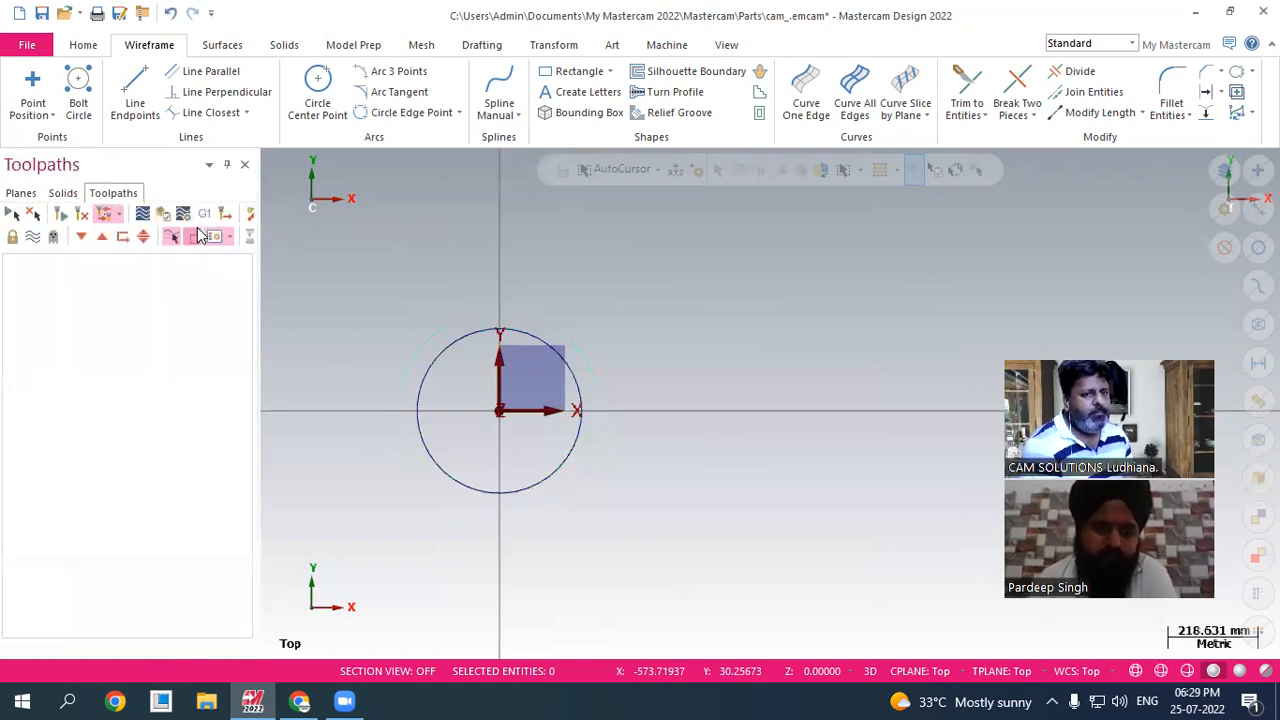
click(318, 93)
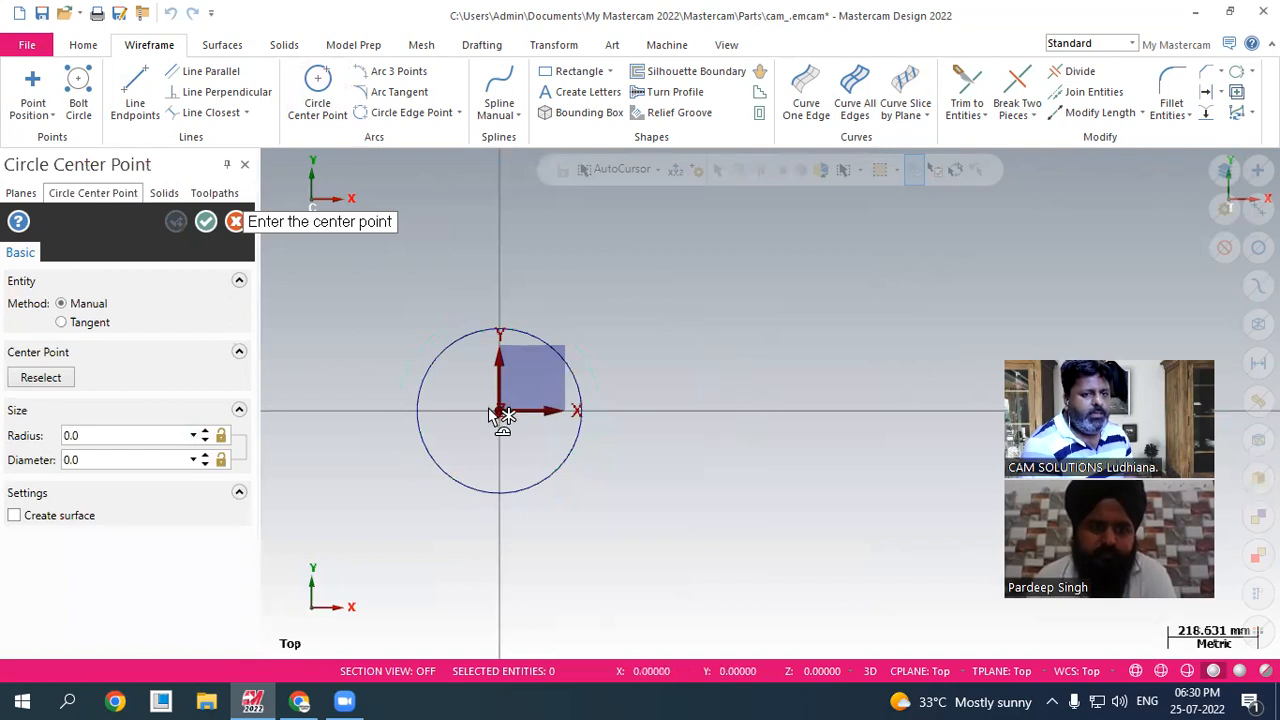
click(235, 223)
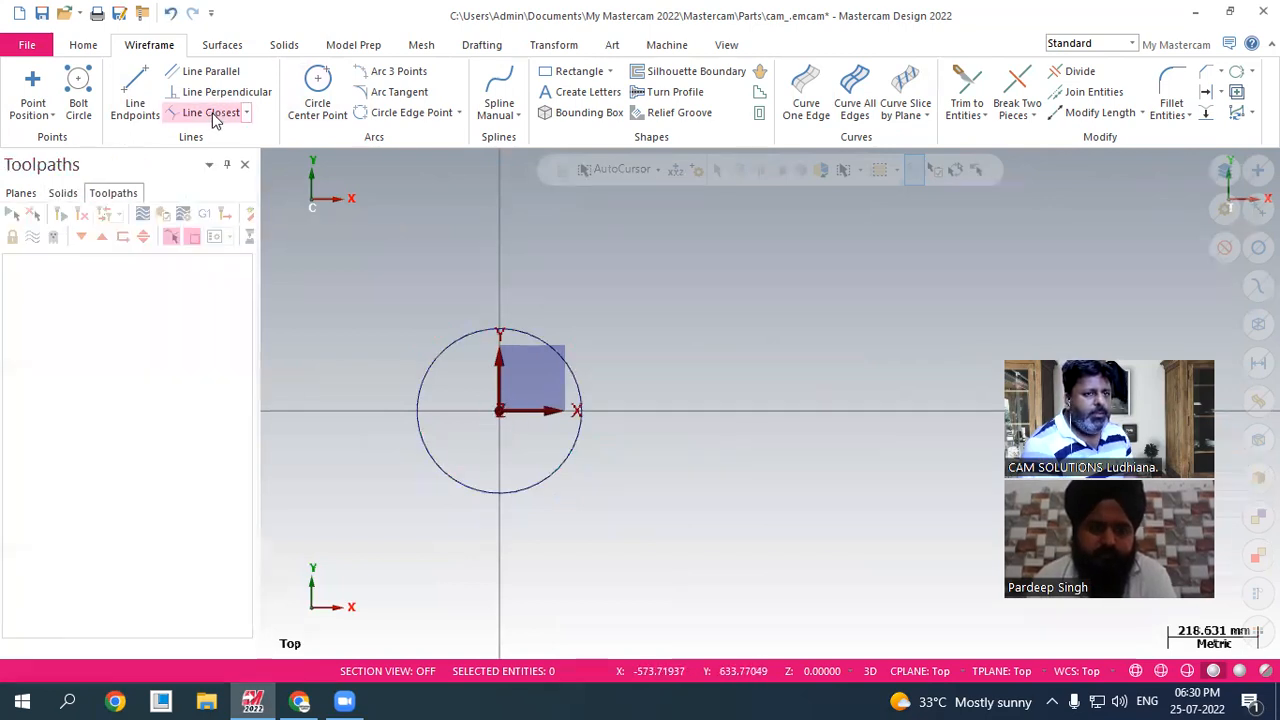
- Draw a 1000 mm horizontal line from the origin along the positive X axis and accept it
click(134, 100)
click(505, 428)
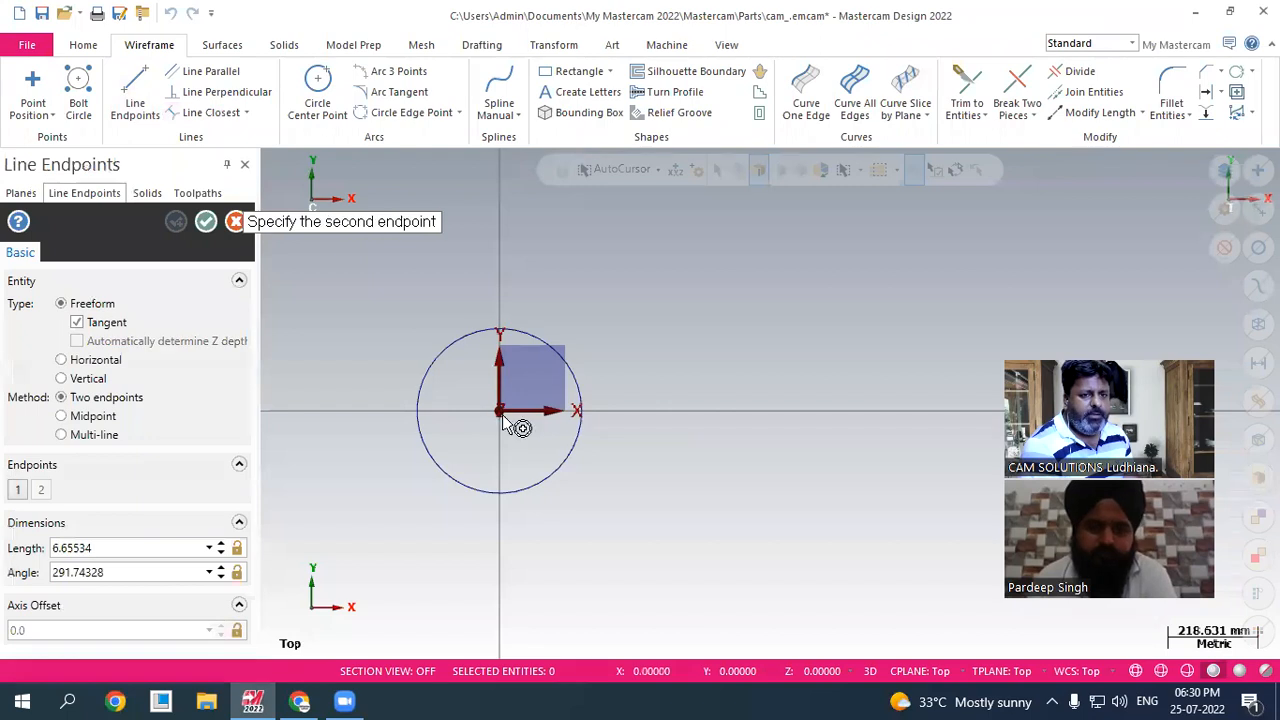
click(792, 420)
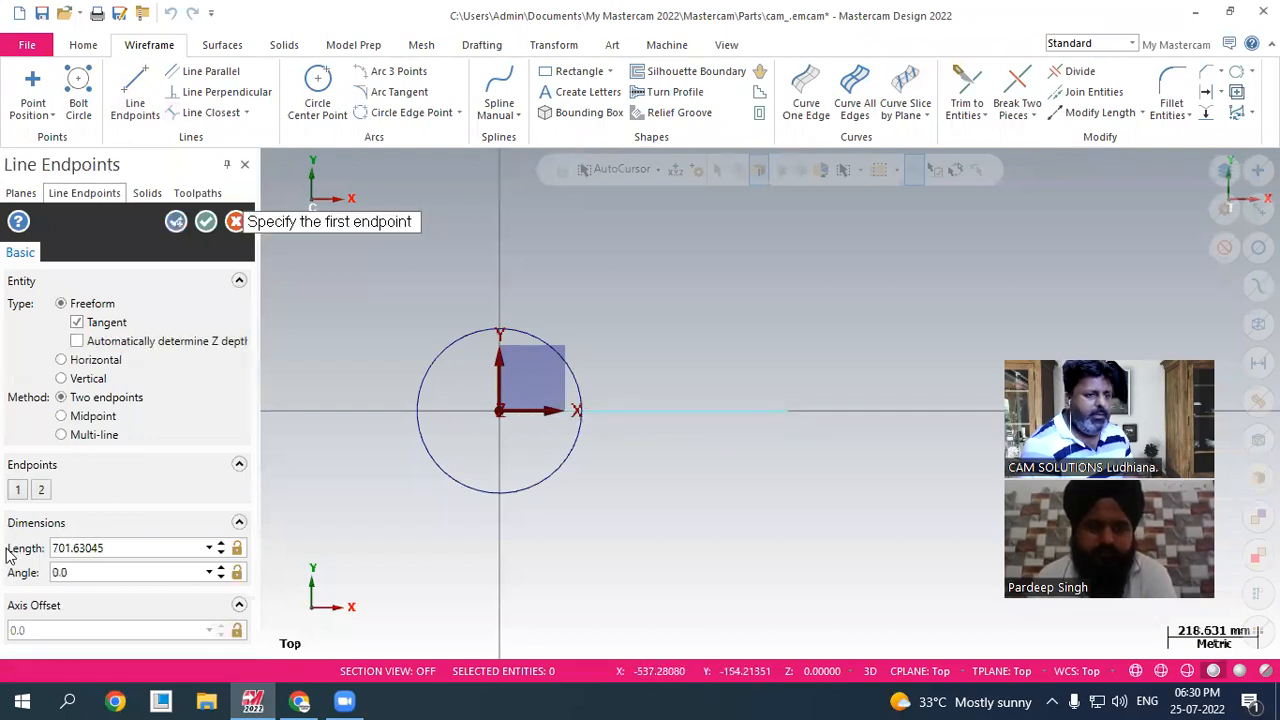
click(153, 548)
text(100)
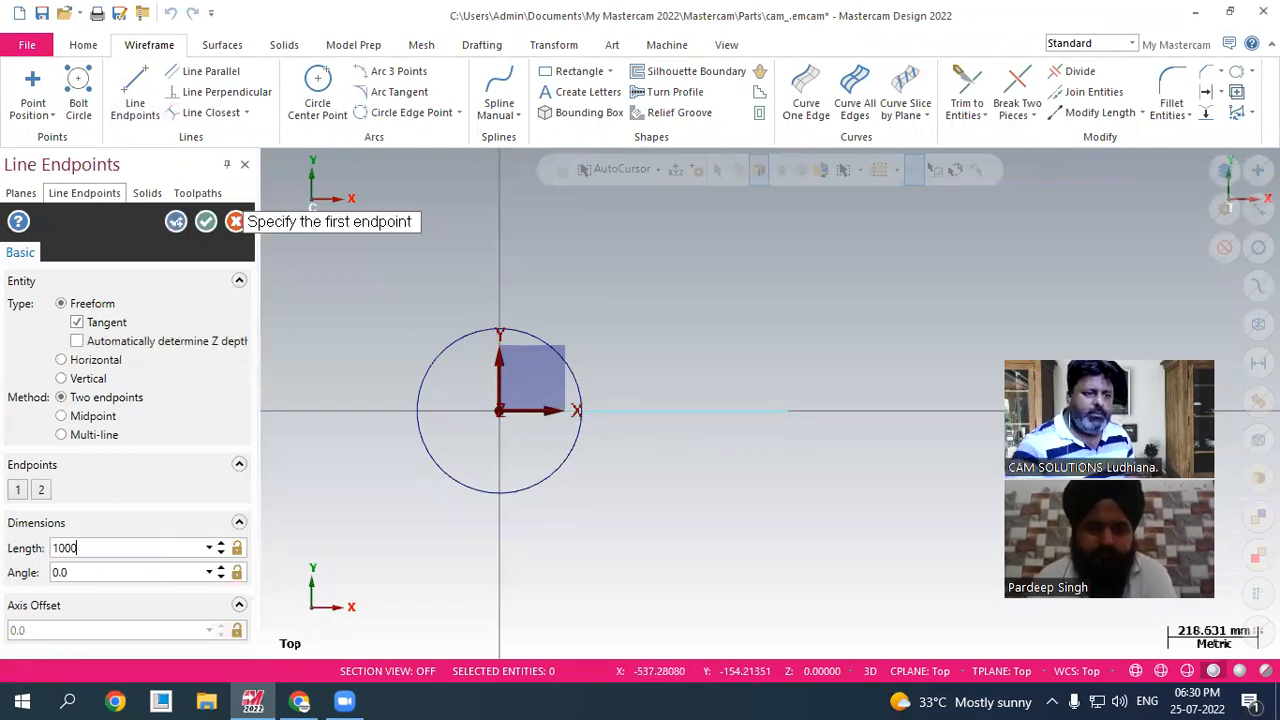
text(0)
key(Return)
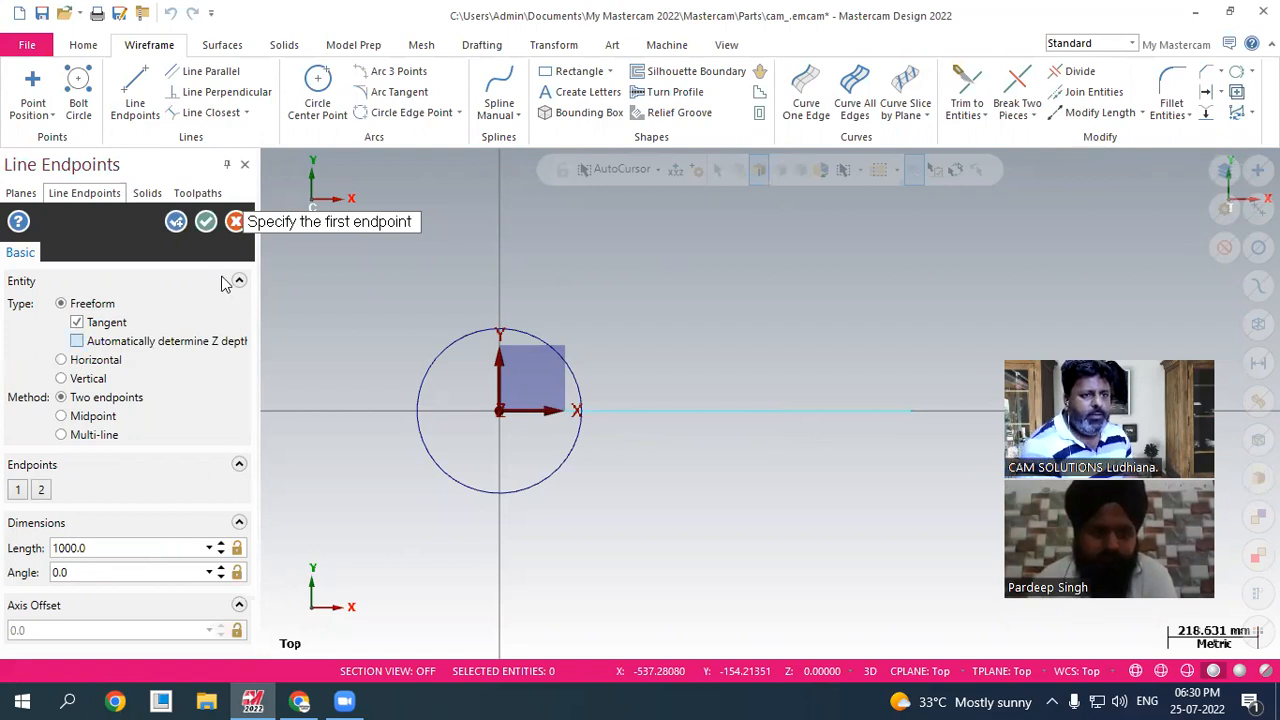
click(206, 221)
- Draw a circle with a 150 mm radius centred on the free end of the 1000 mm line and accept it
scroll(409, 423, down, 2)
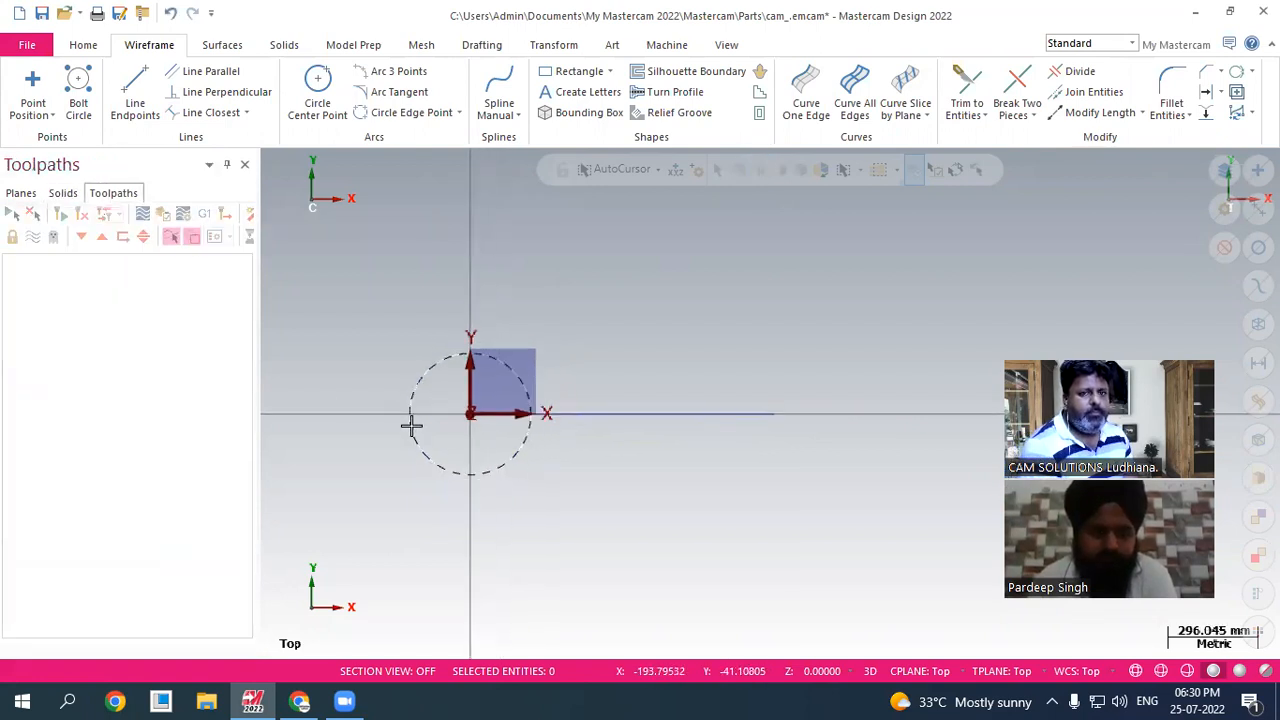
click(321, 88)
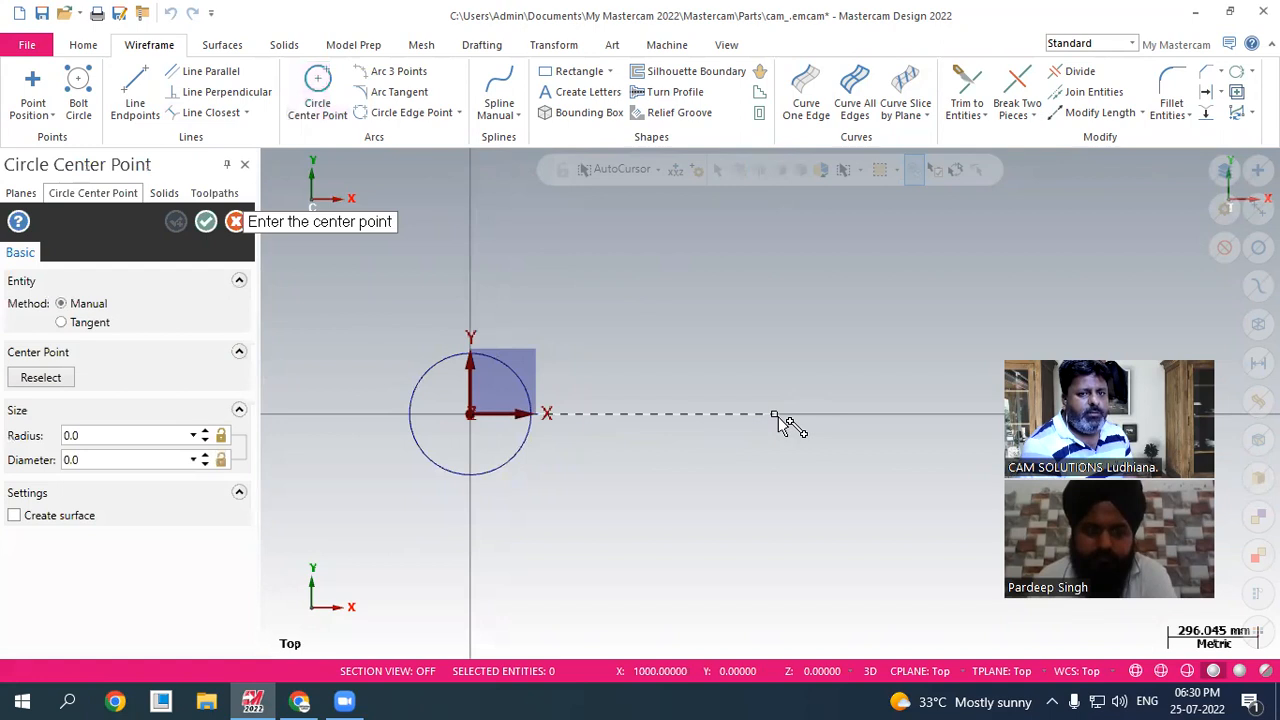
click(757, 457)
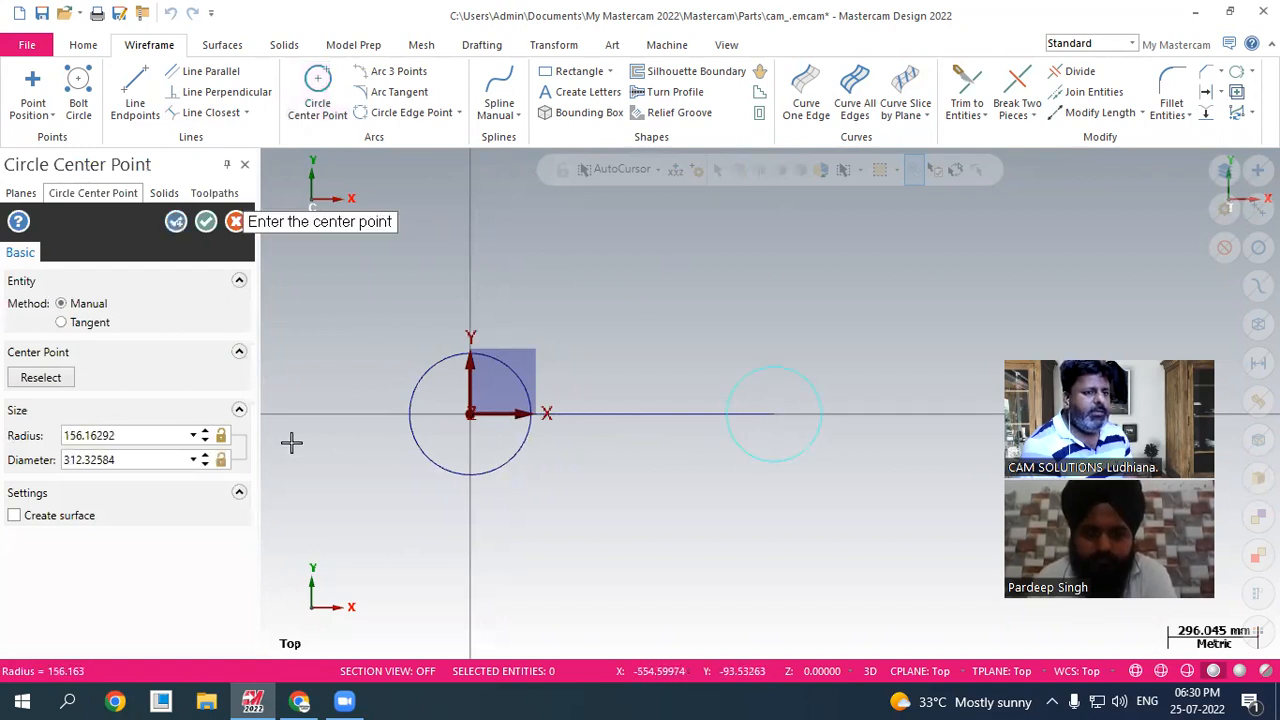
click(140, 435)
text(150.0)
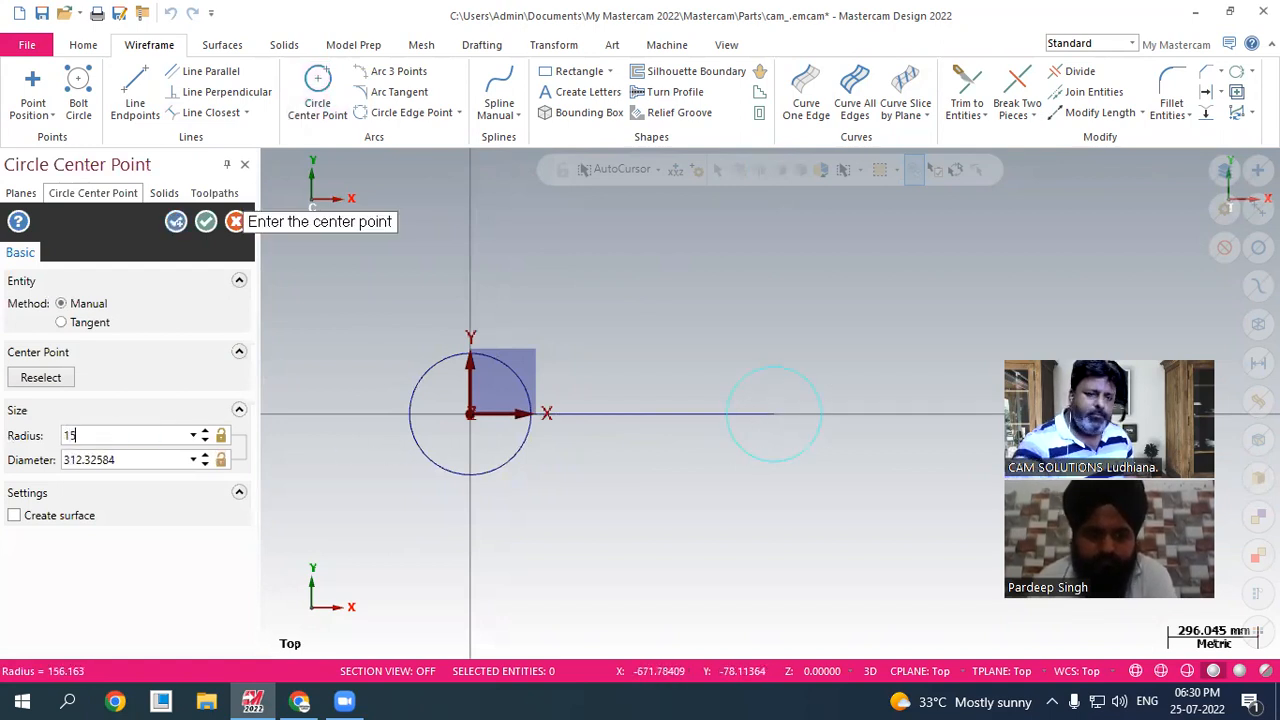
click(206, 222)
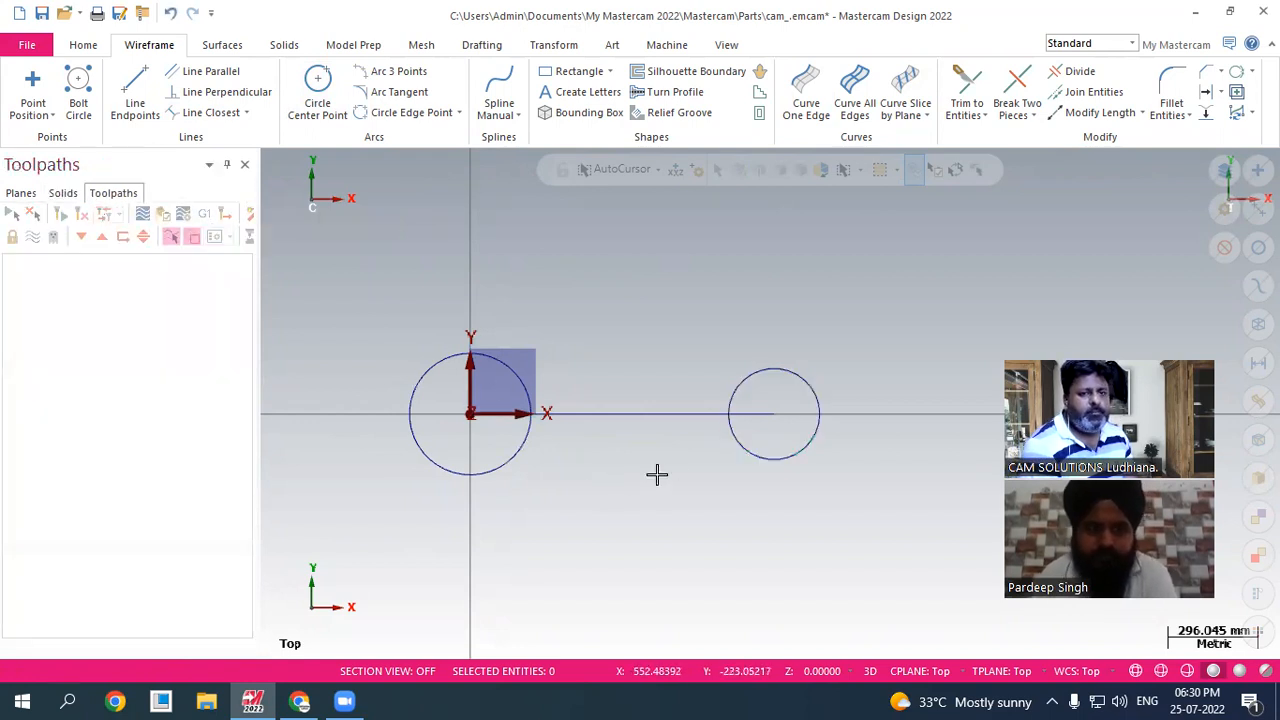
- Delete the horizontal line connecting the two circle centres
scroll(660, 465, up, 1)
click(645, 401)
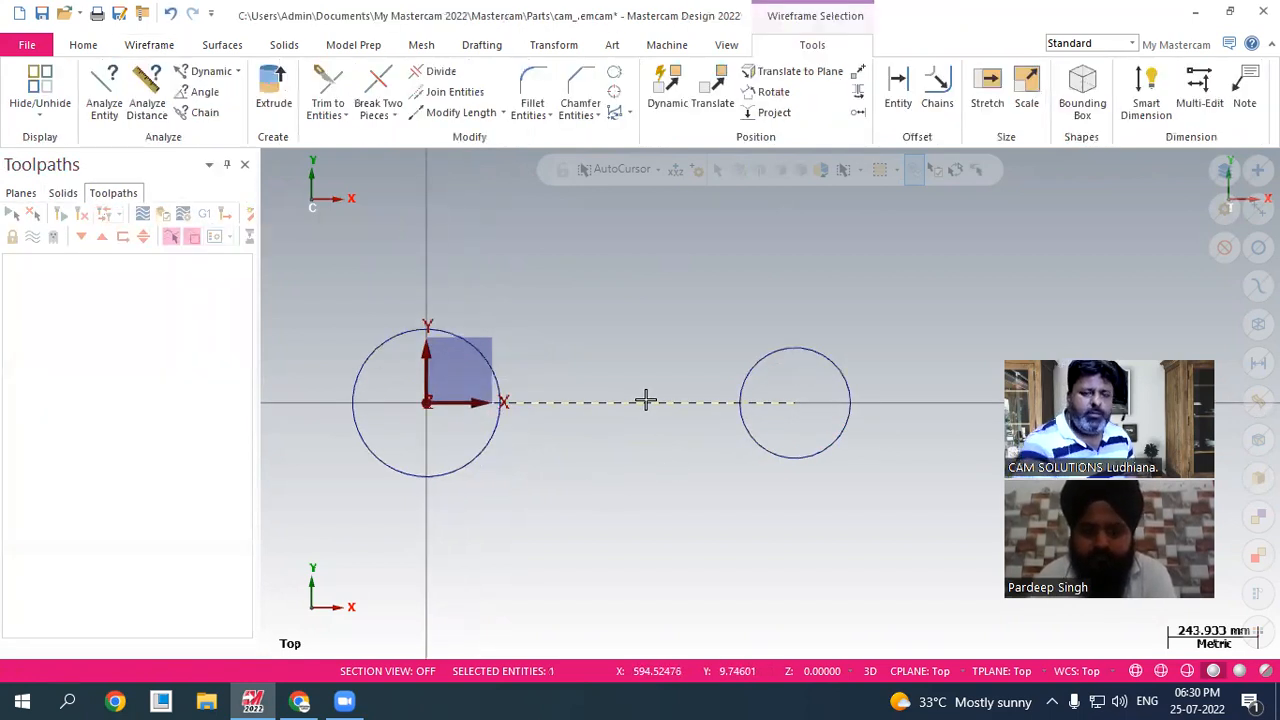
key(Delete)
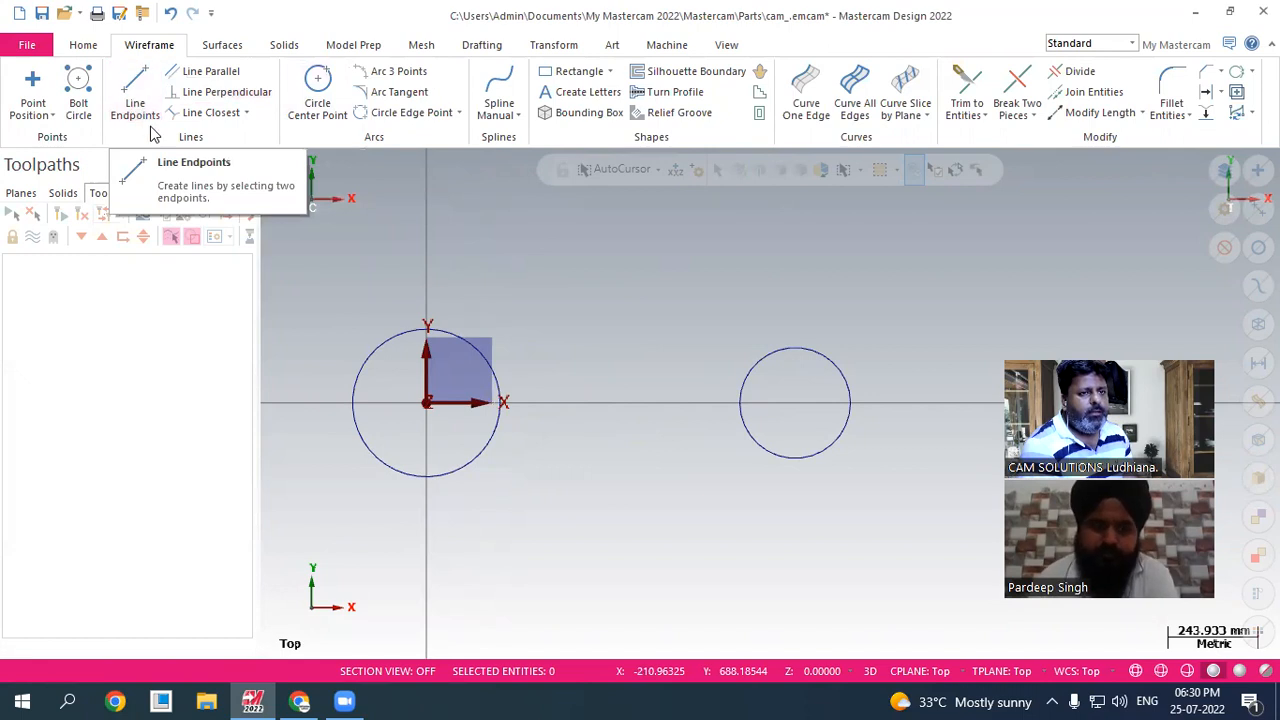
- Draw a small third circle above and to the right of the origin circle and accept it
scroll(478, 440, up, 2)
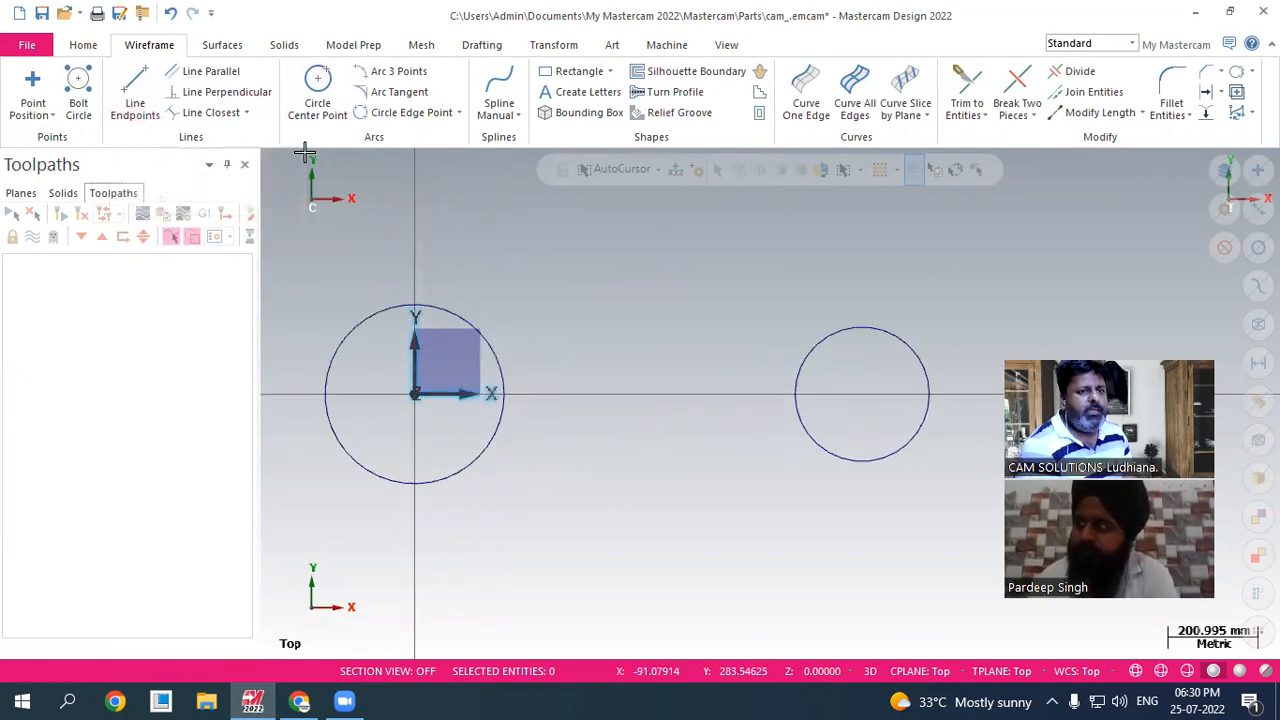
click(318, 92)
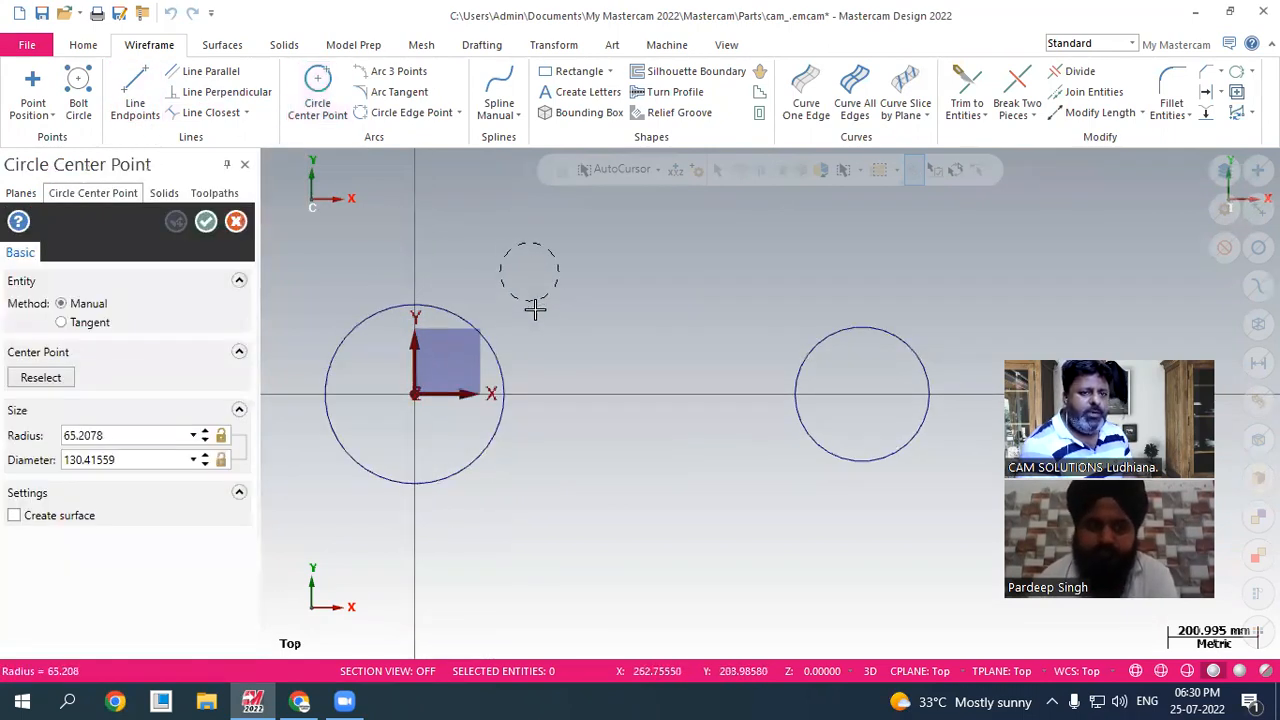
click(535, 312)
click(207, 222)
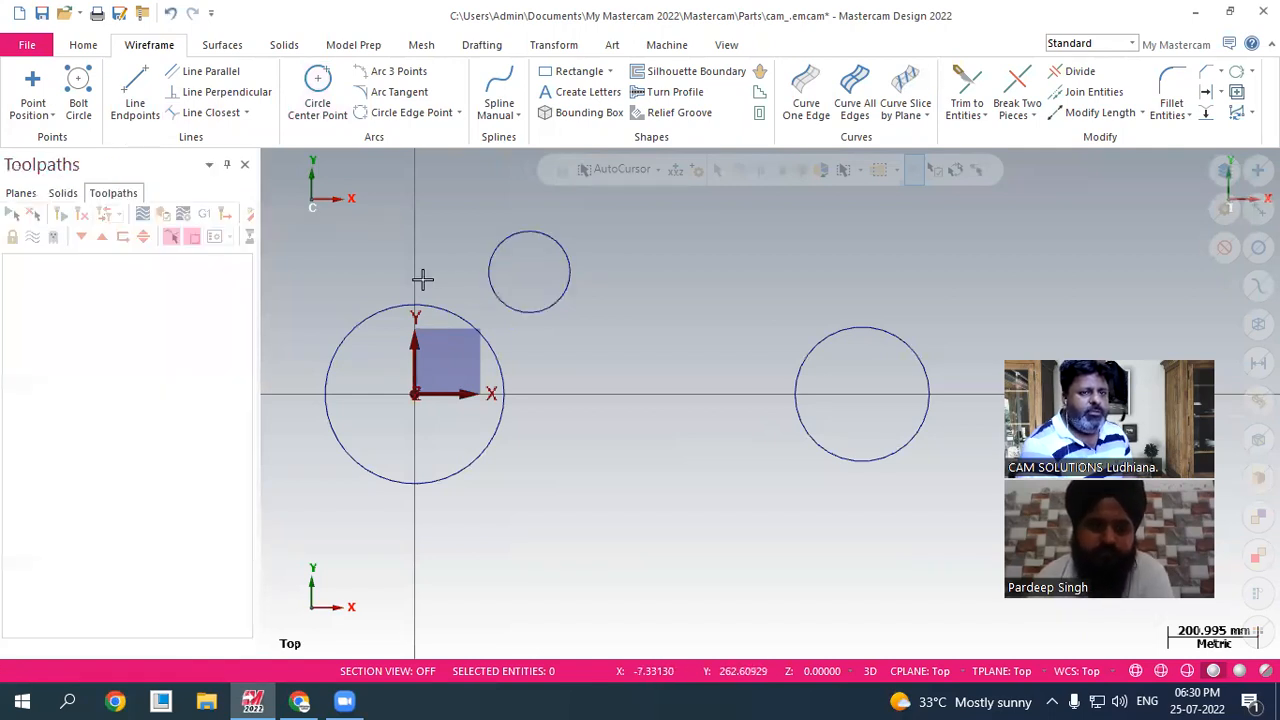
- Create the shortest connecting line between the small circle and the origin circle with Line Closest
scroll(560, 257, up, 2)
scroll(370, 250, up, 2)
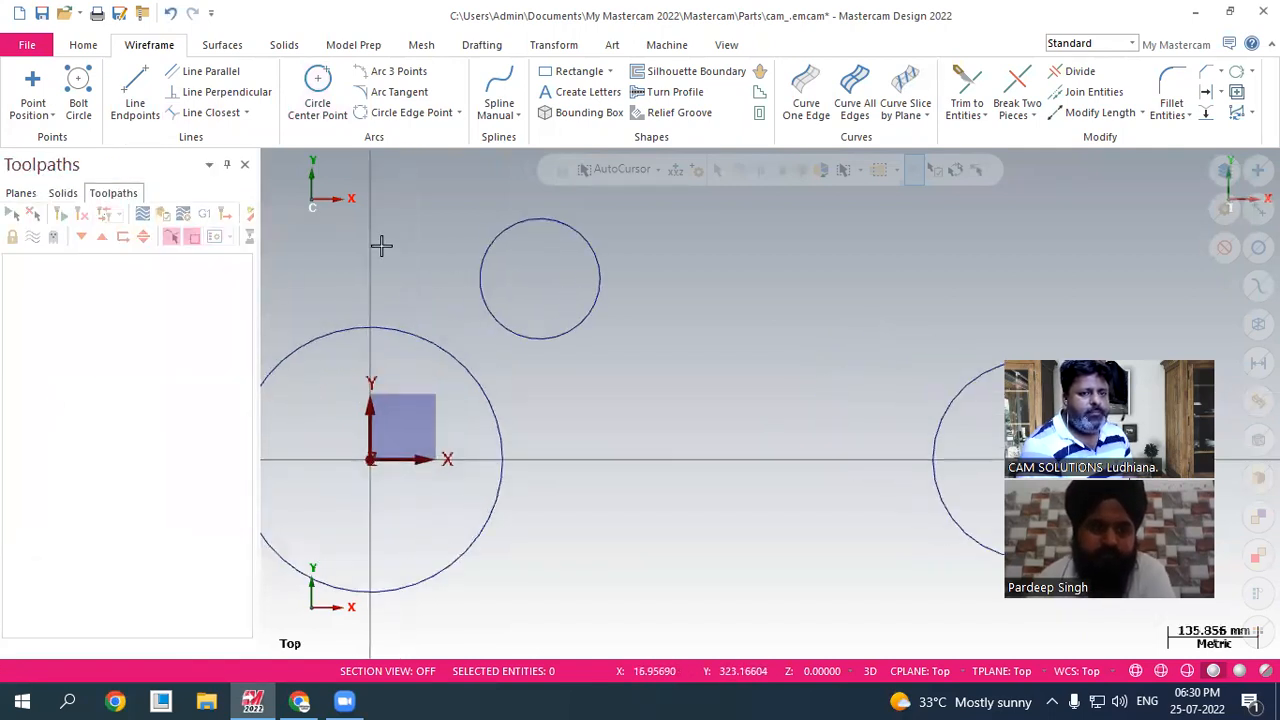
click(207, 118)
click(519, 336)
click(463, 376)
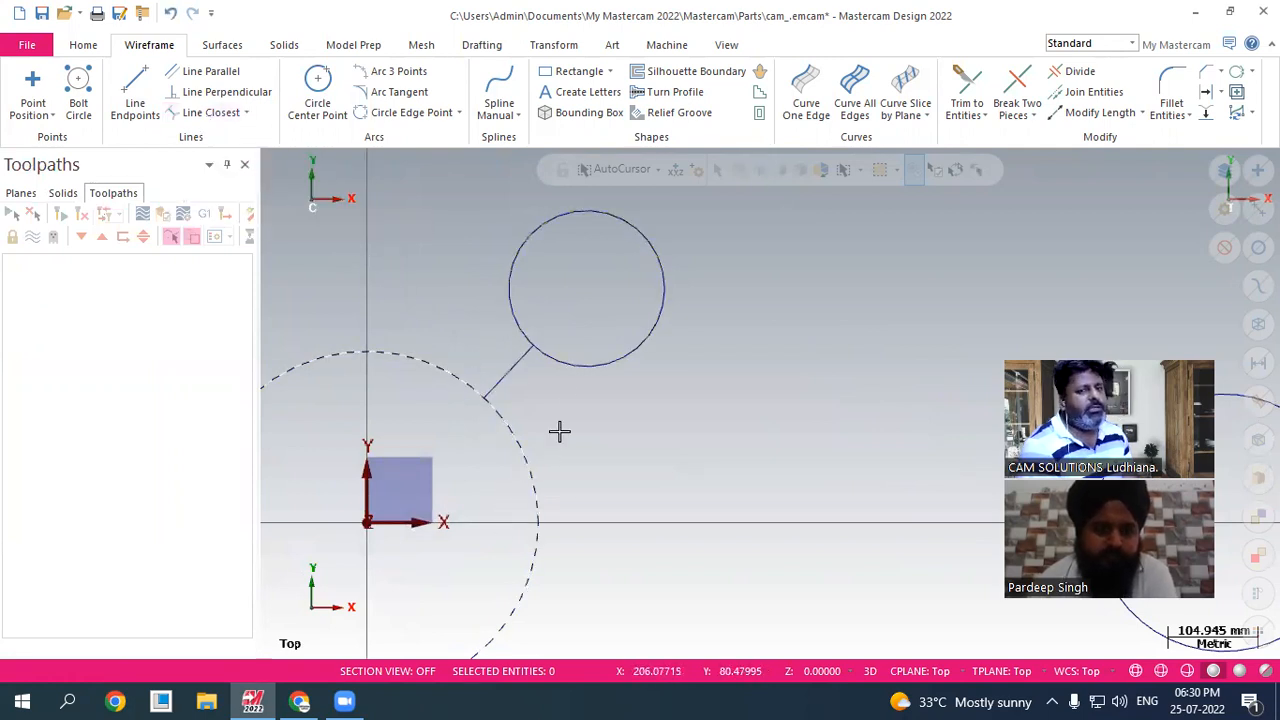
scroll(767, 315, down, 4)
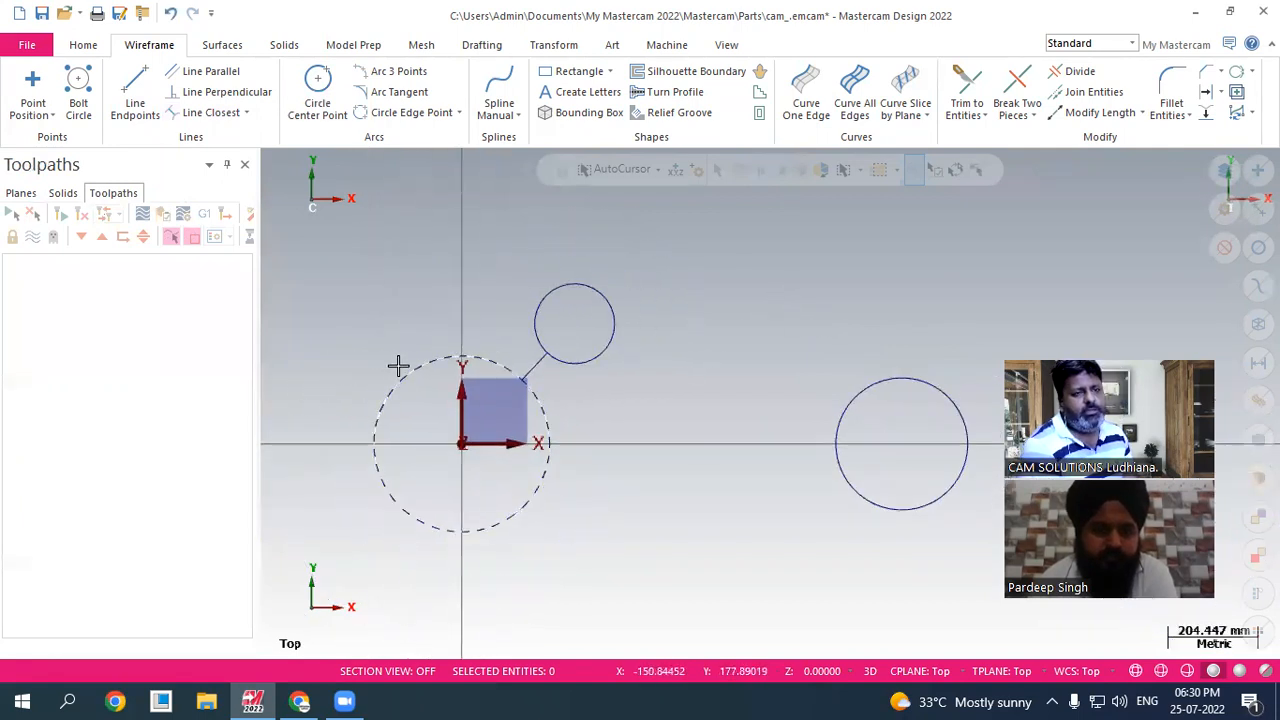
- Create the shortest connecting line between the small circle and the 150 mm radius circle with Line Closest
click(610, 366)
click(830, 456)
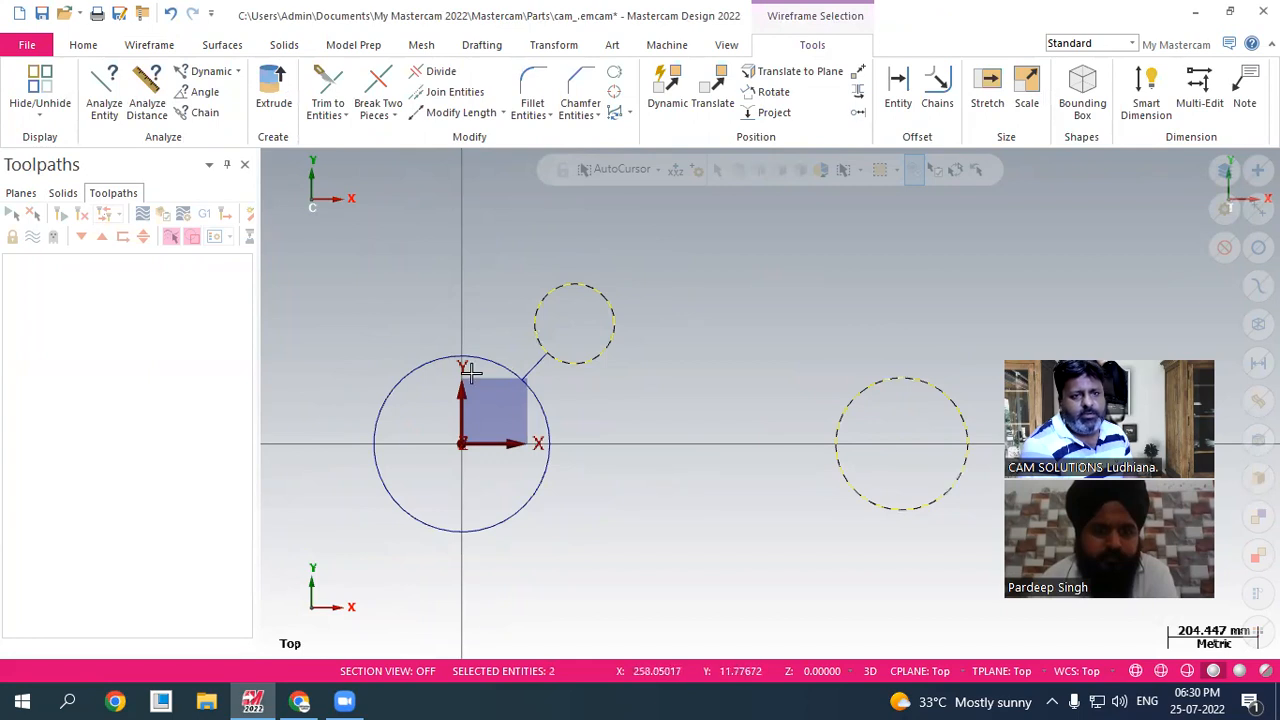
click(149, 45)
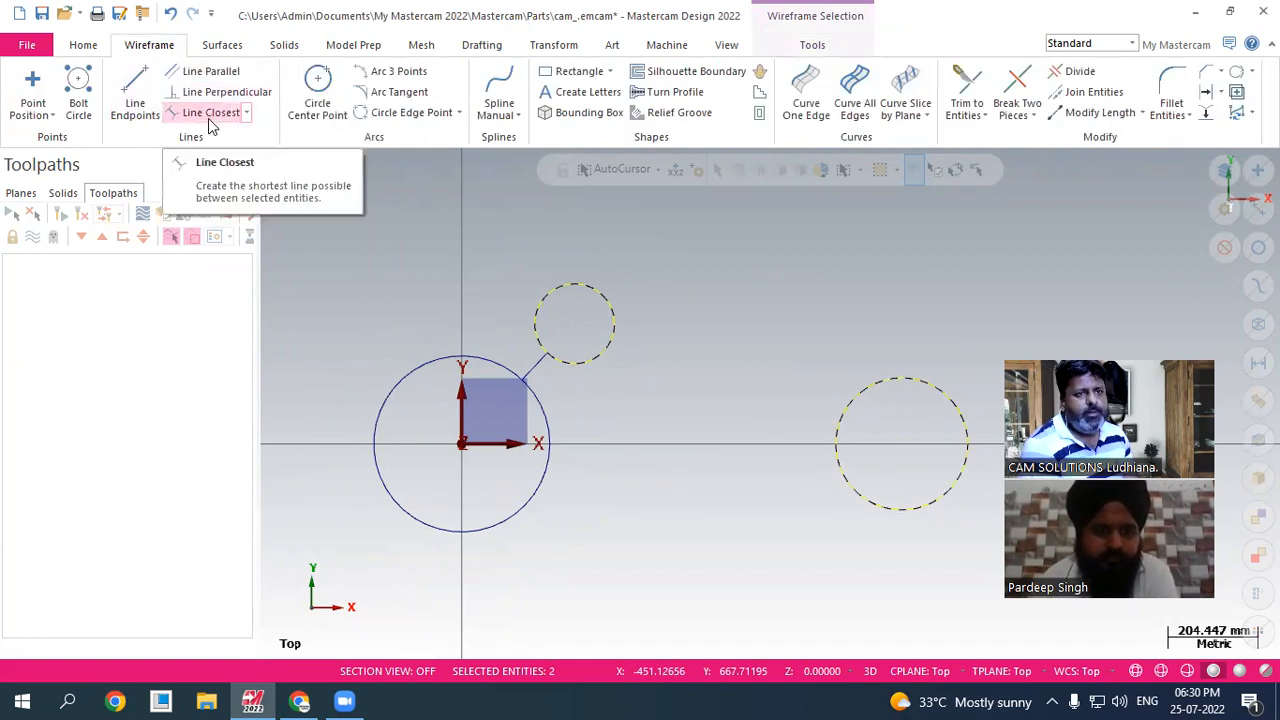
click(210, 112)
click(604, 357)
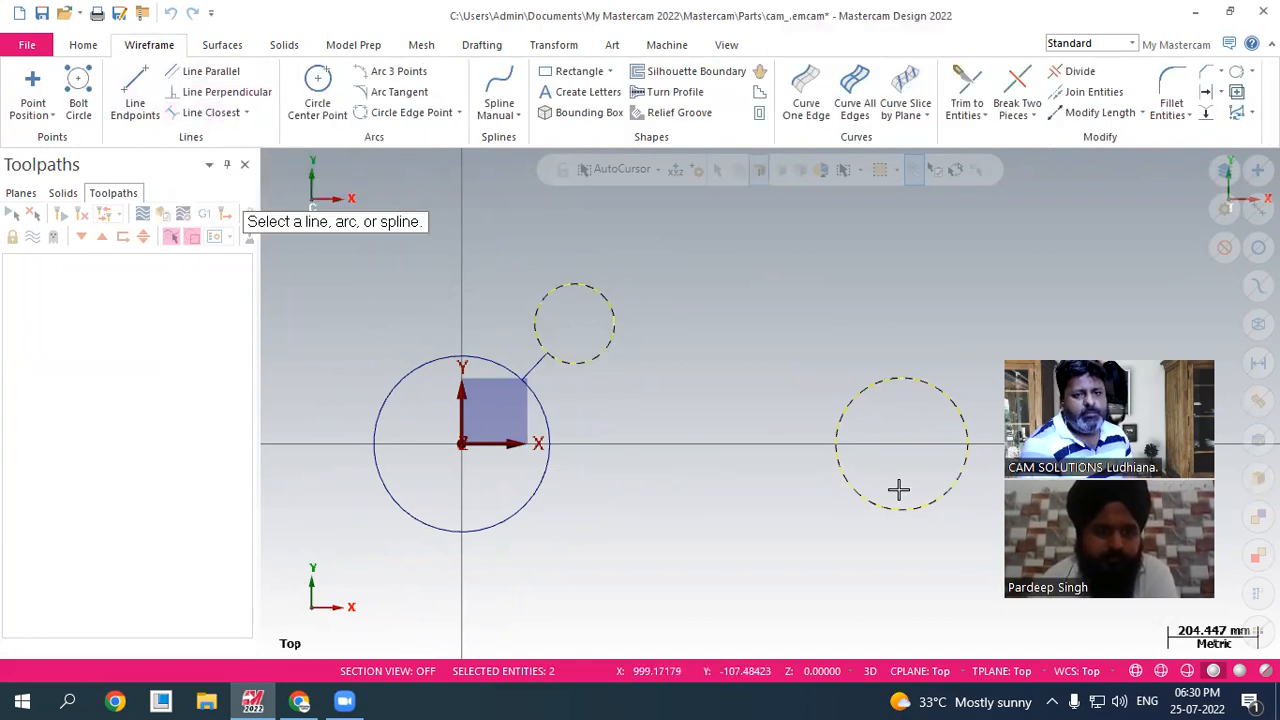
click(837, 466)
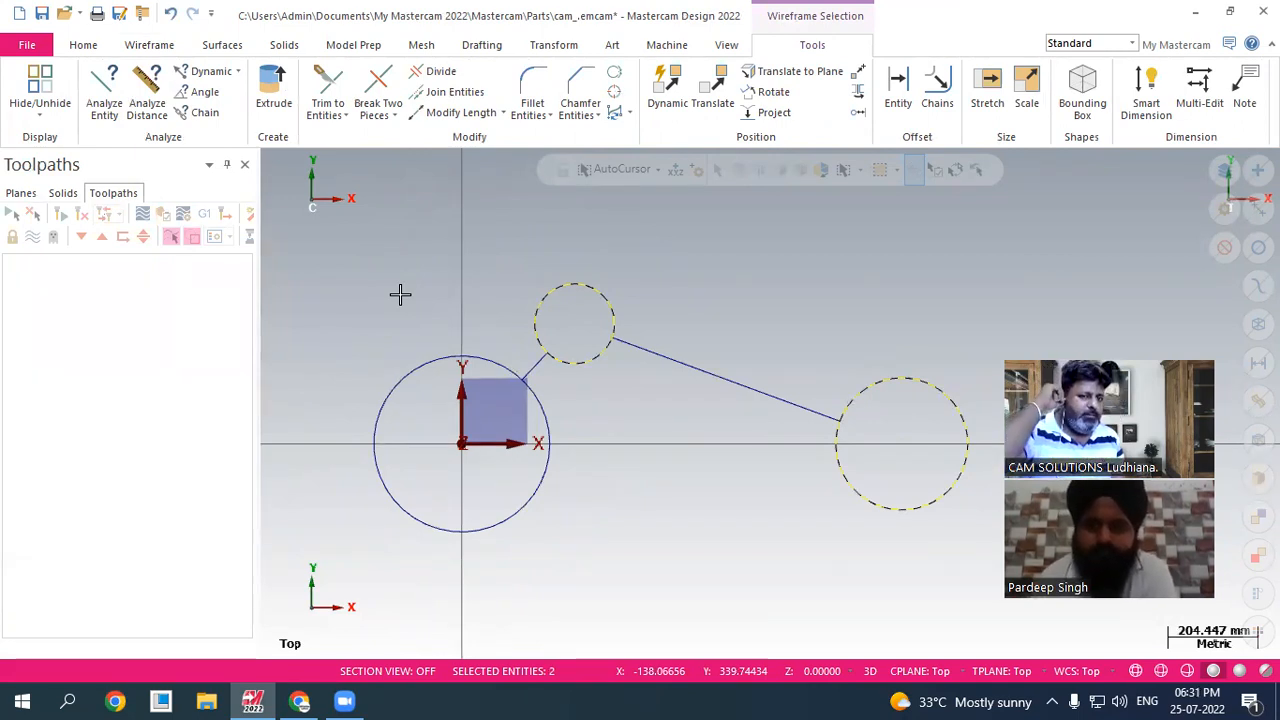
- Add a parallel dimension to the short line between the origin circle and the small circle, placing its text above the line
scroll(445, 325, up, 2)
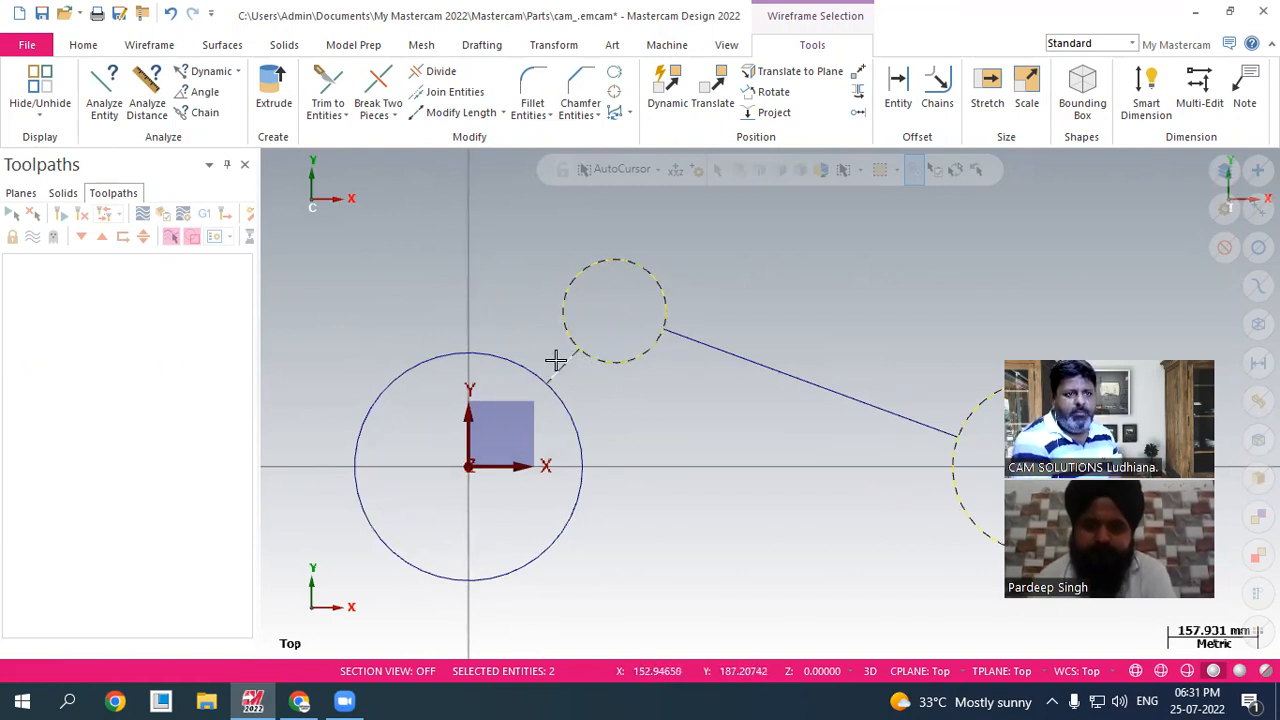
click(477, 48)
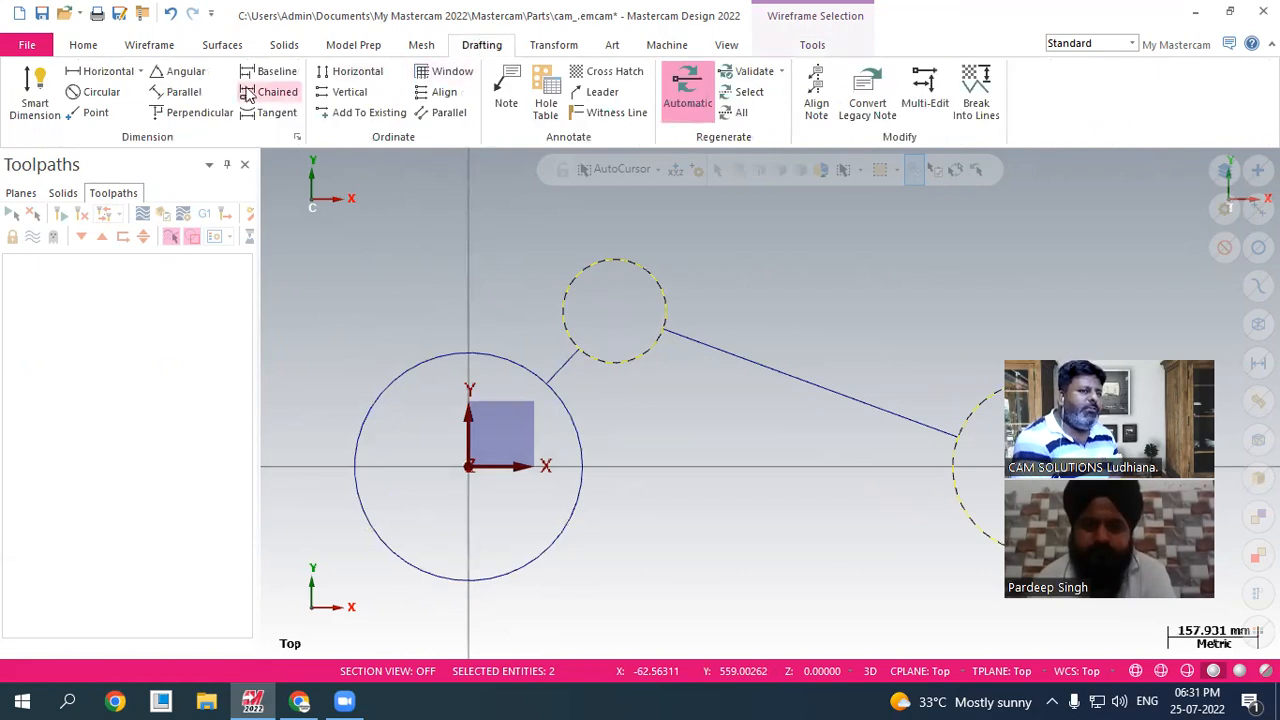
click(178, 96)
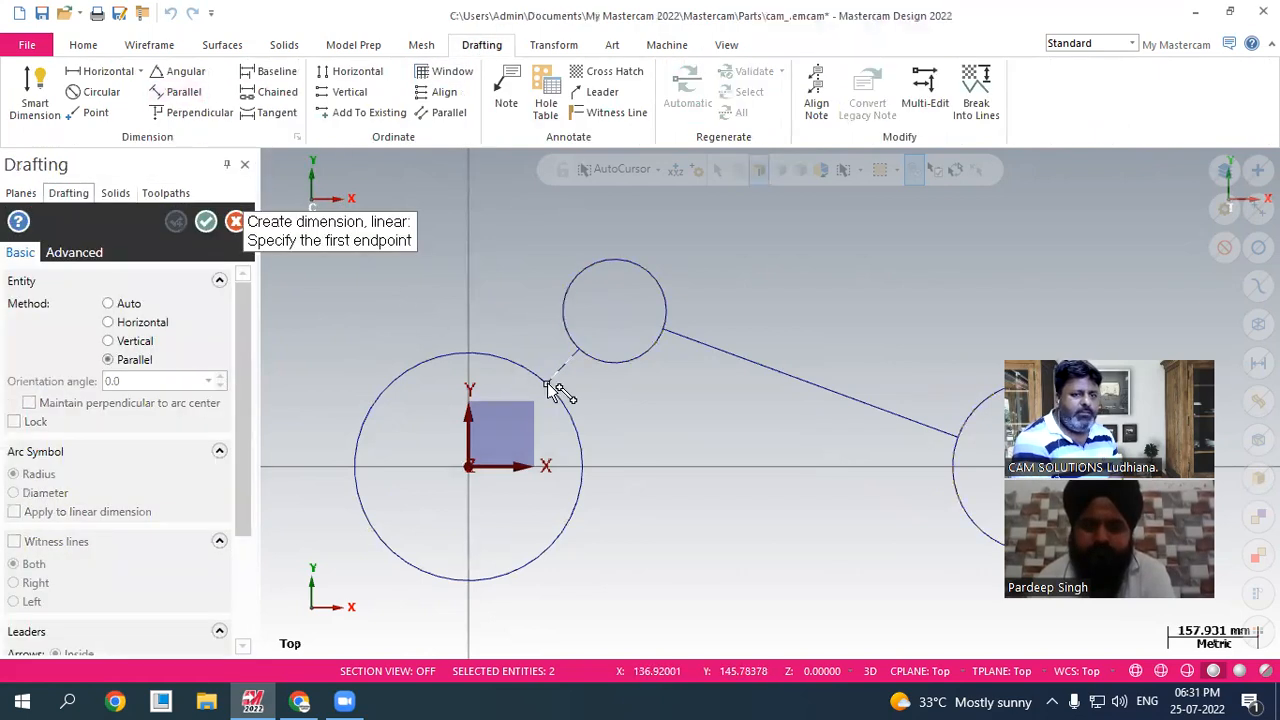
click(562, 378)
click(583, 352)
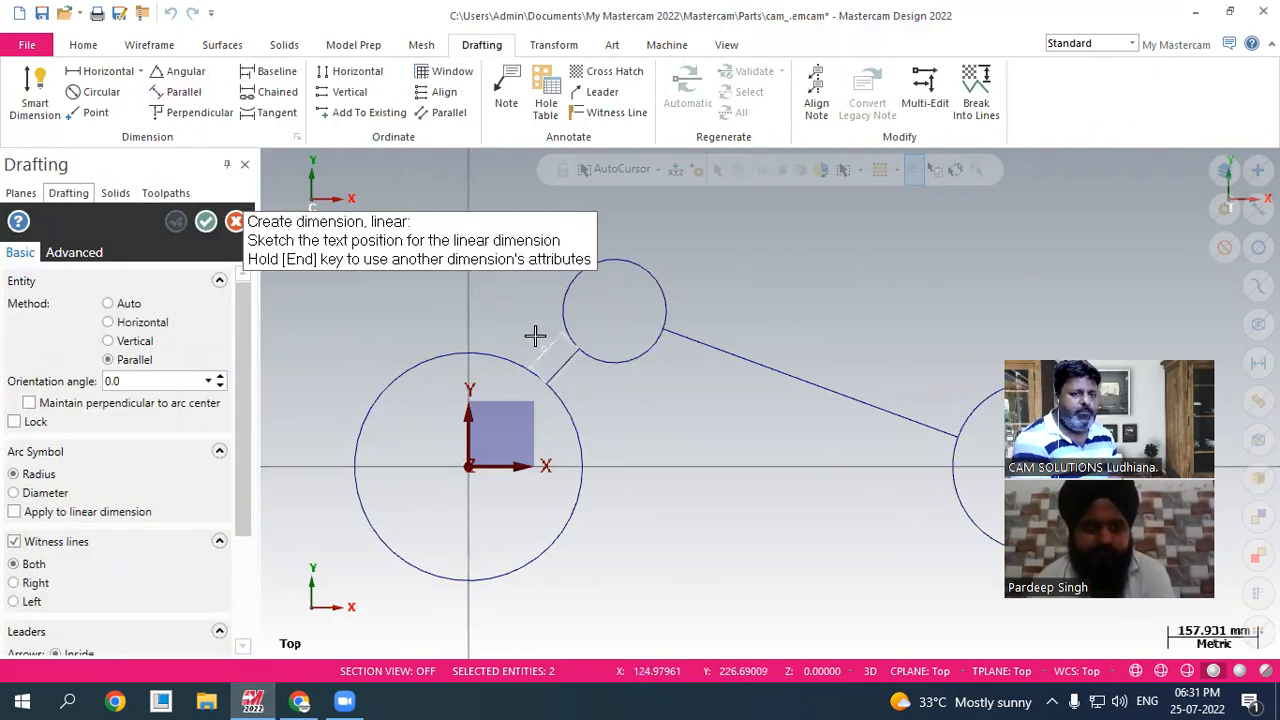
click(535, 335)
scroll(534, 334, up, 5)
scroll(507, 343, up, 4)
scroll(526, 362, down, 7)
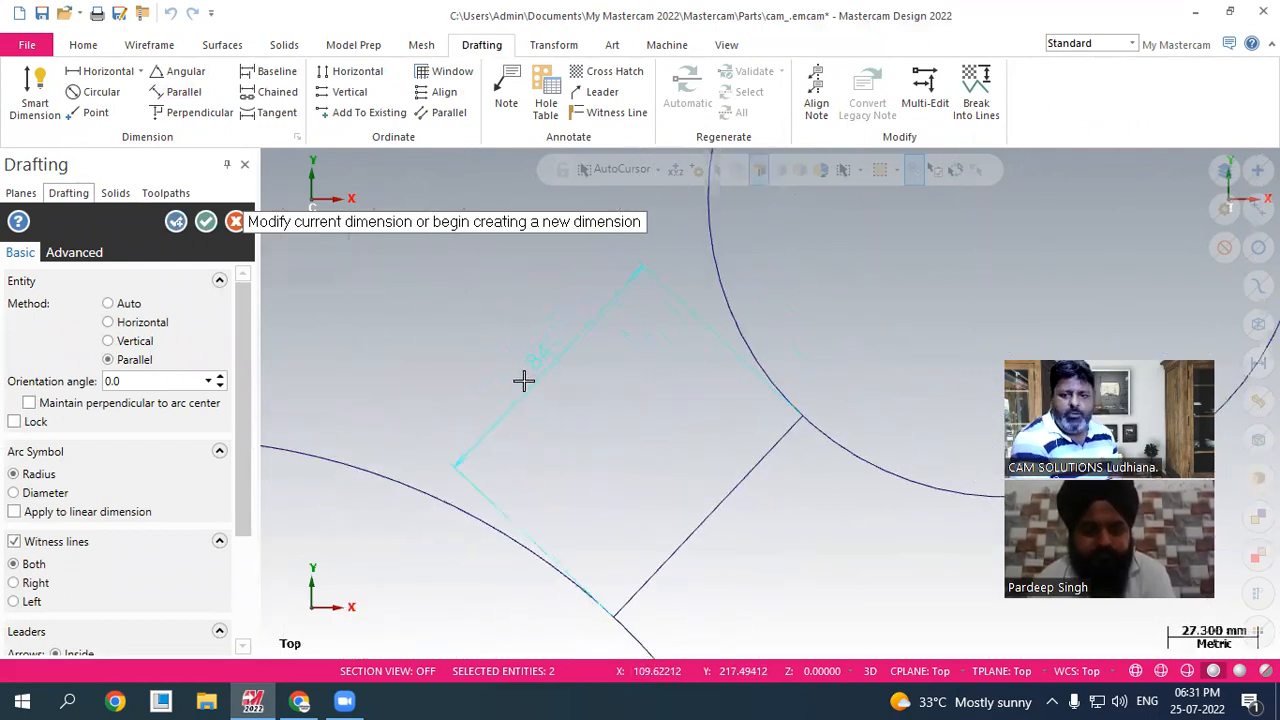
click(207, 228)
scroll(523, 380, down, 4)
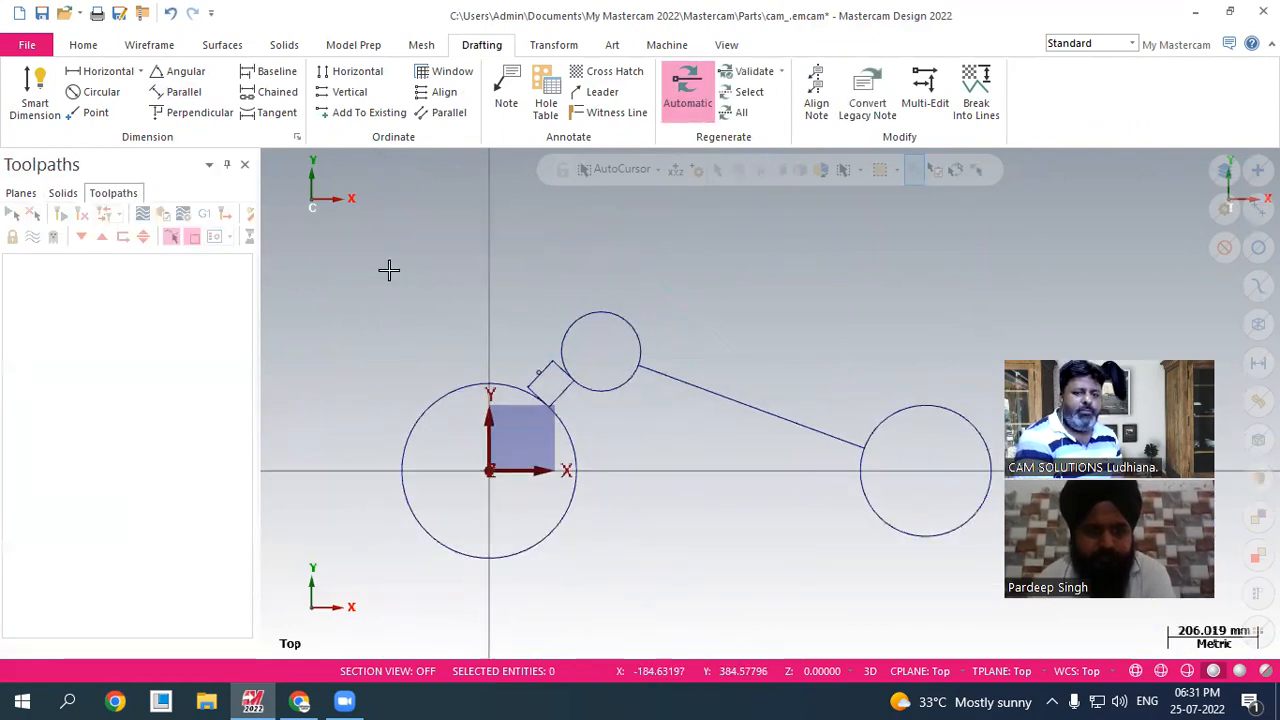
- Delete all circles, connecting lines and the dimension from the drawing
scroll(405, 288, down, 2)
drag(392, 291, 793, 490)
key(Delete)
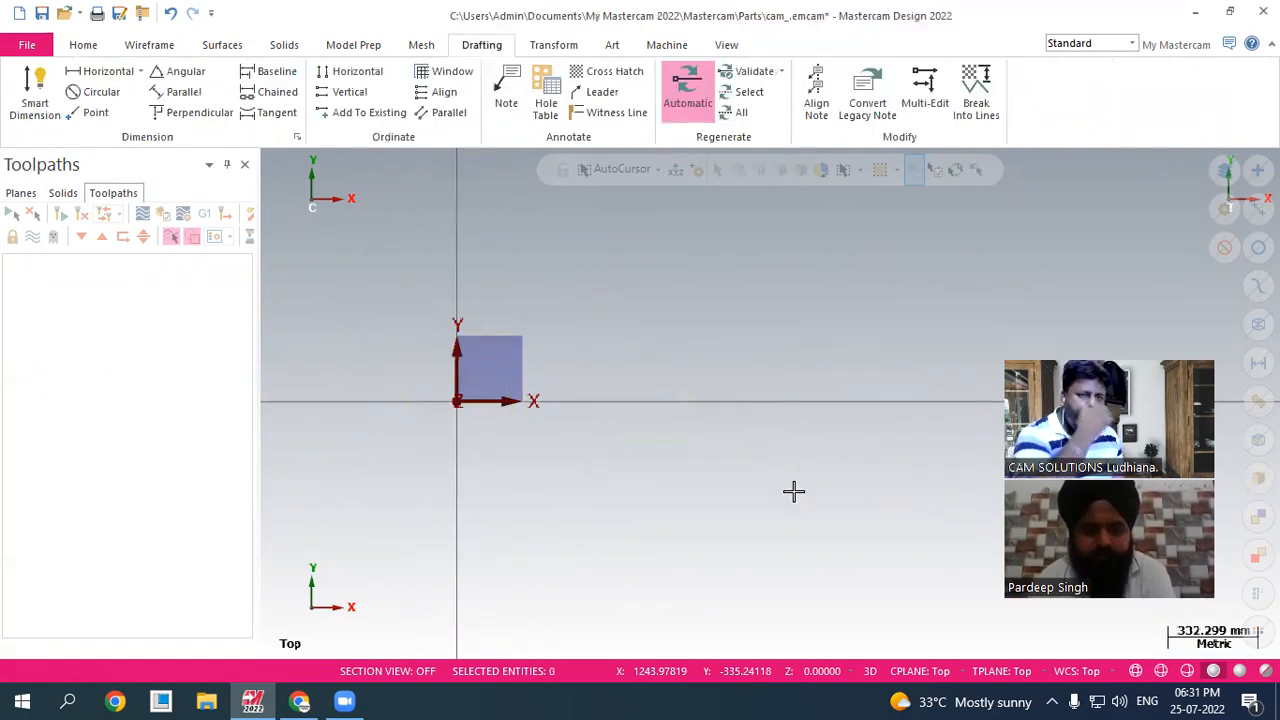
- Draw a rectangle about 1600 mm wide and 485 mm high from the origin, with anchor to center turned off, and accept it
click(142, 48)
click(578, 71)
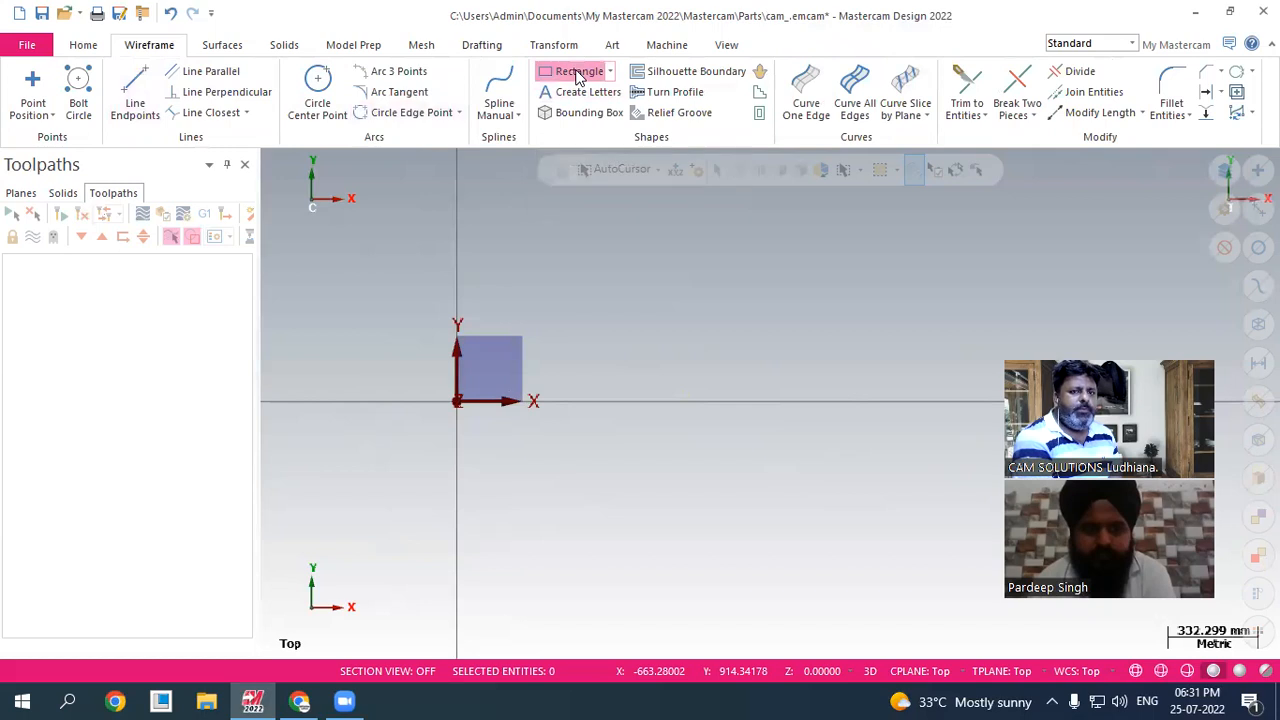
click(453, 413)
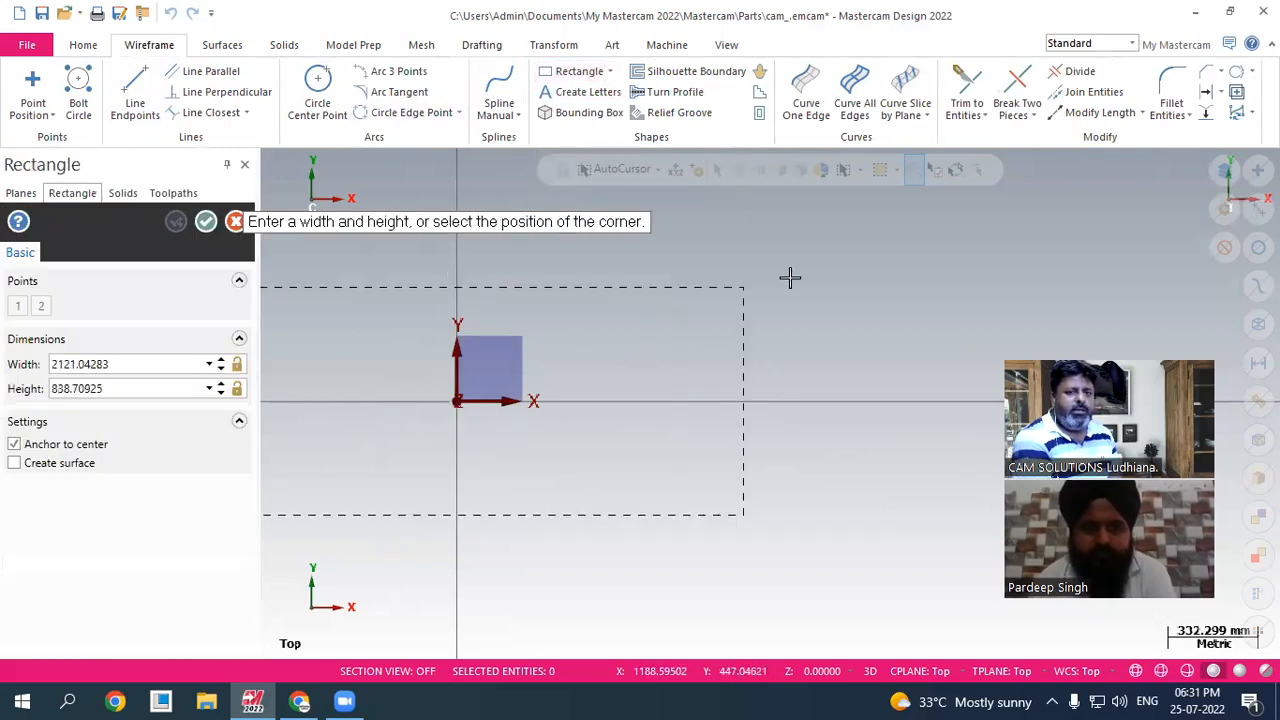
click(68, 444)
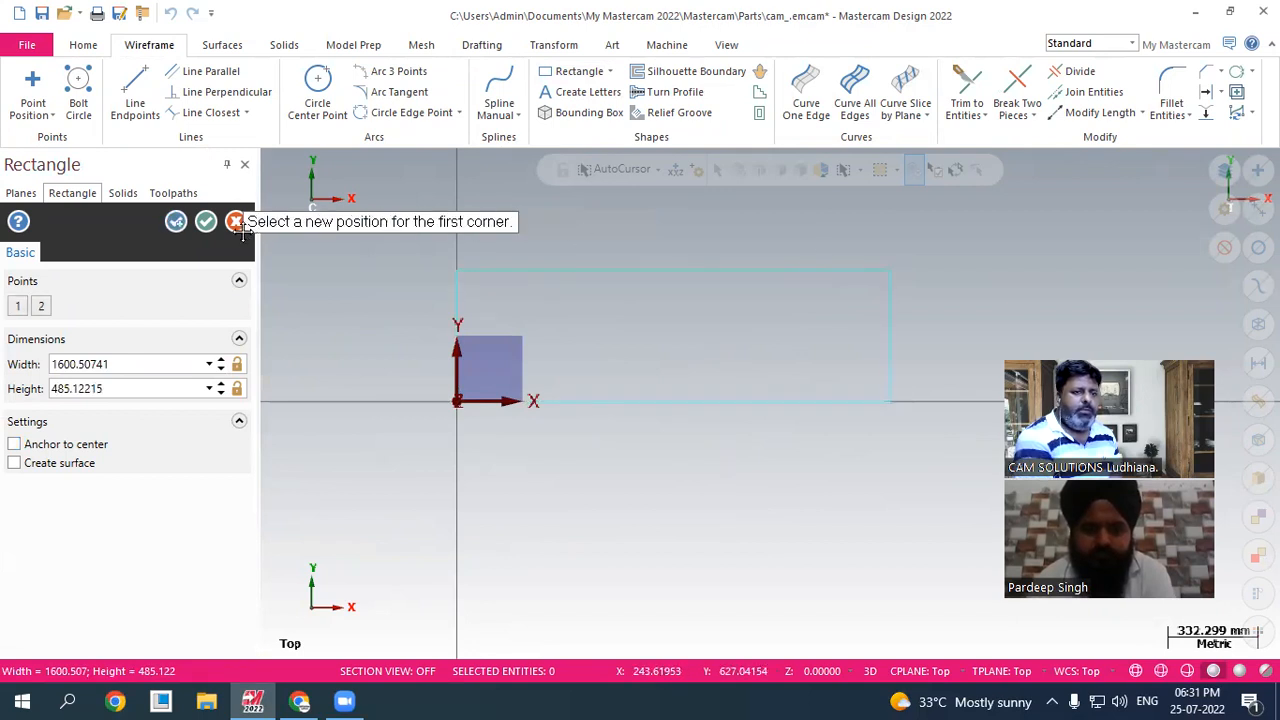
click(206, 222)
- Chamfer the rectangle's upper right corner using the 1 Distance method at 25 mm and apply it
scroll(991, 271, up, 5)
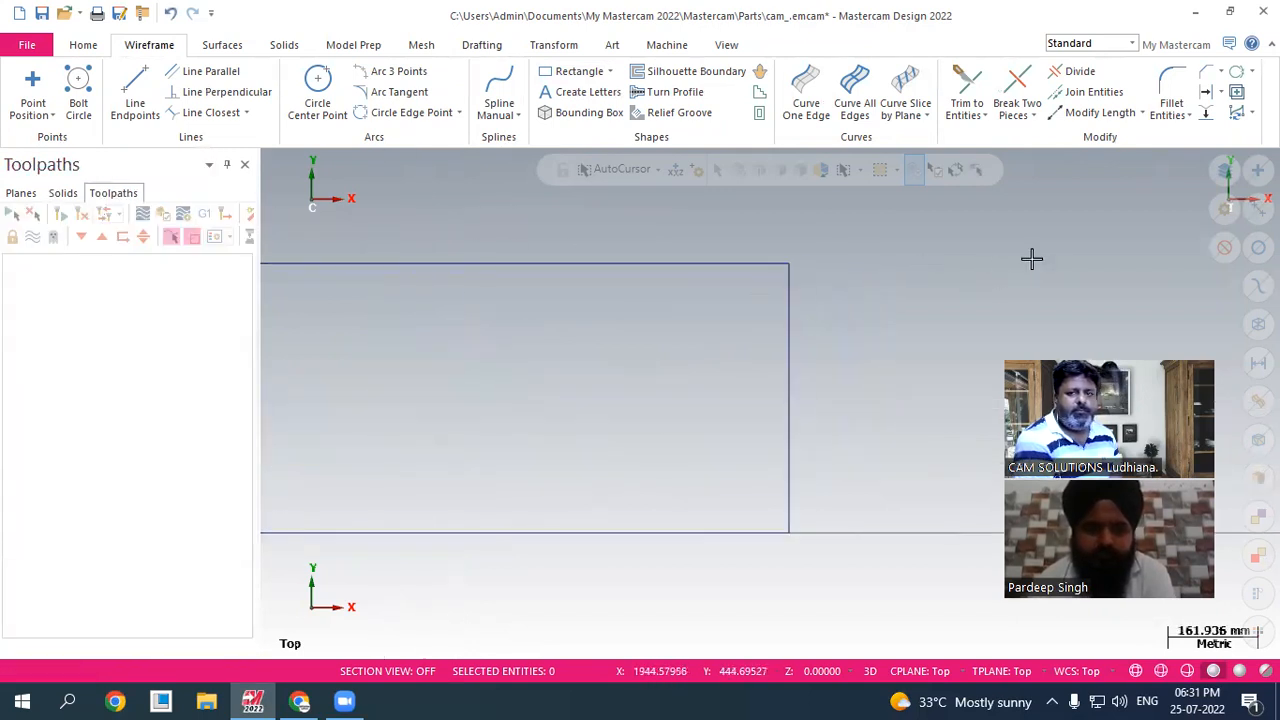
click(1211, 78)
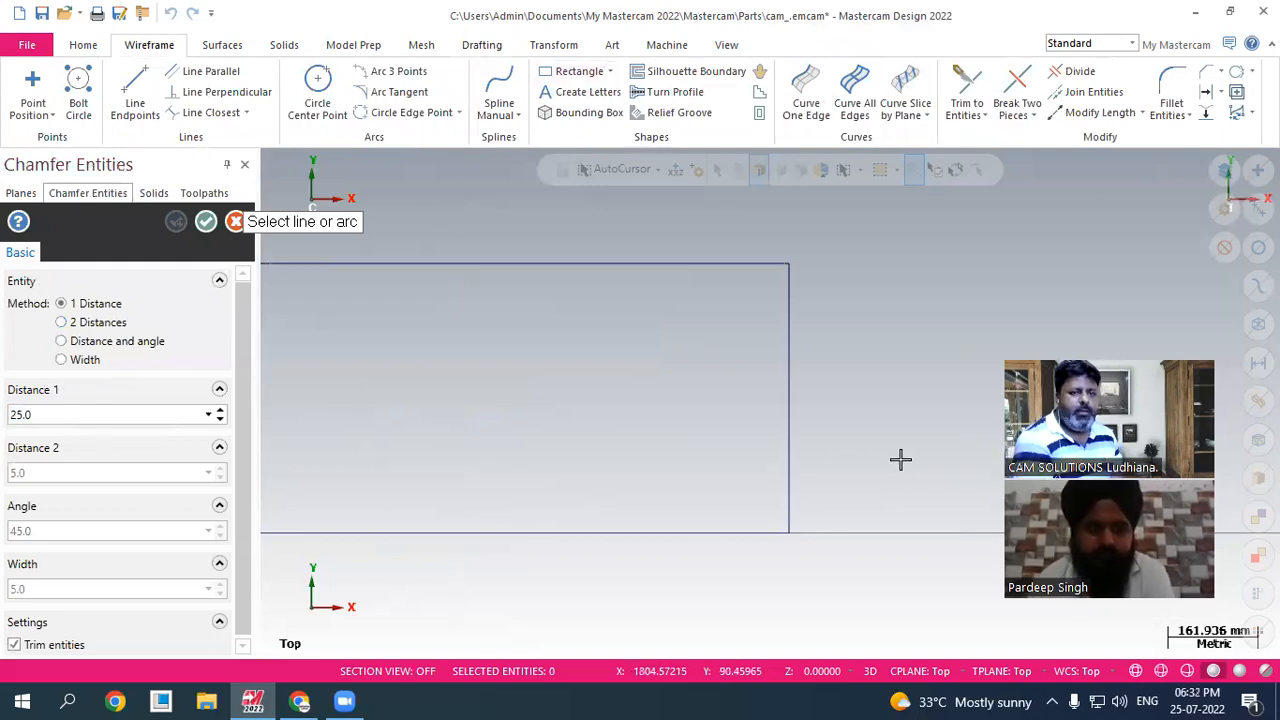
click(788, 345)
scroll(843, 209, up, 3)
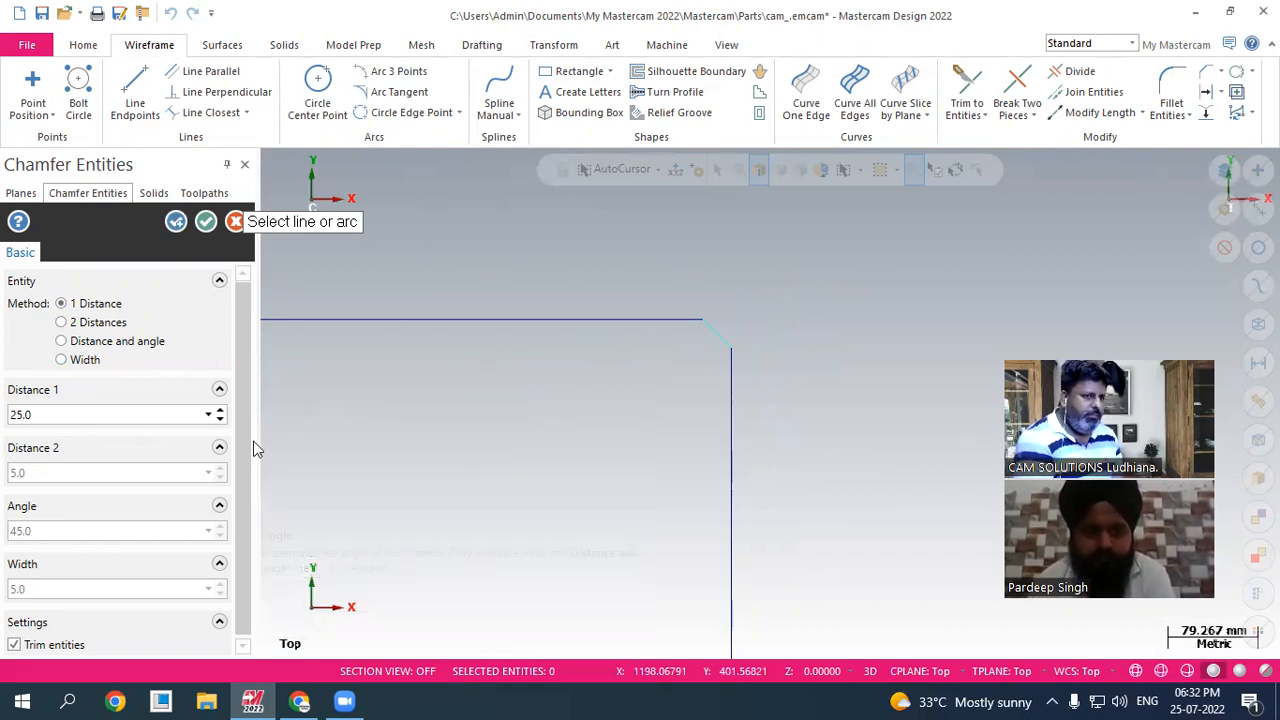
click(177, 230)
- Add a horizontal dimension across the chamfer's two endpoints, placing its text above the corner
scroll(729, 351, up, 3)
scroll(747, 315, up, 1)
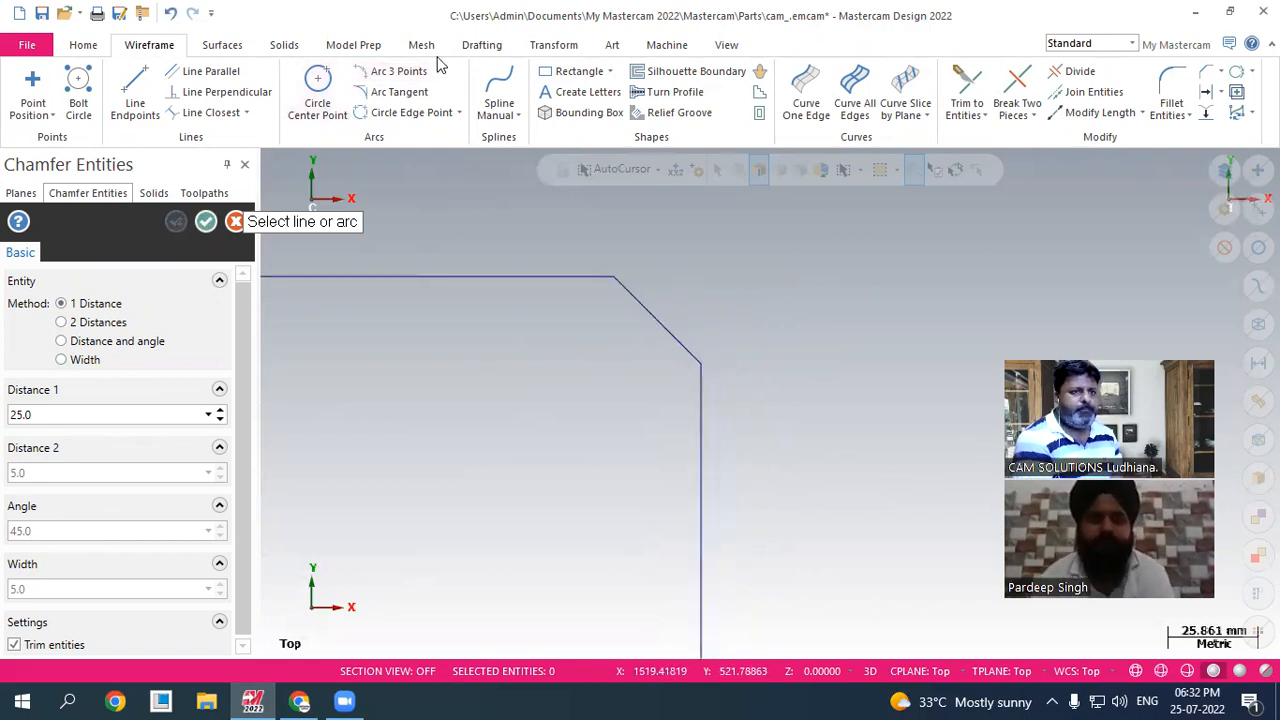
click(489, 46)
click(100, 71)
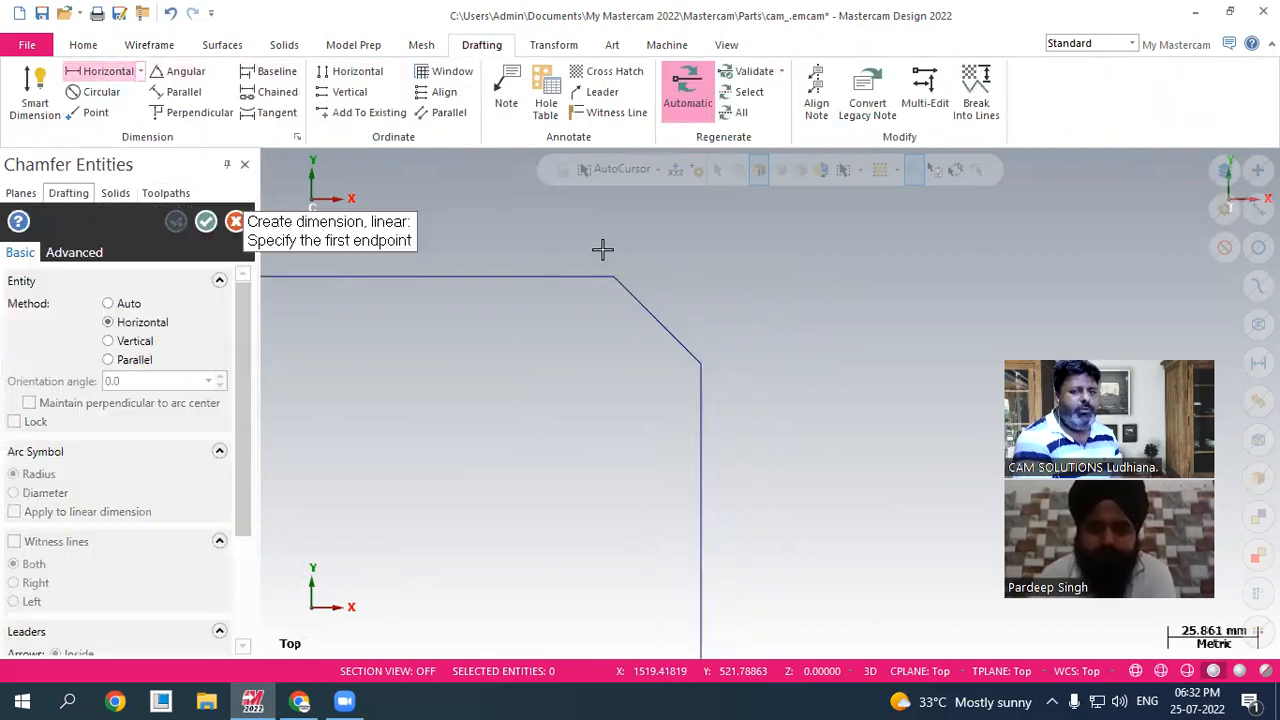
click(614, 277)
click(701, 362)
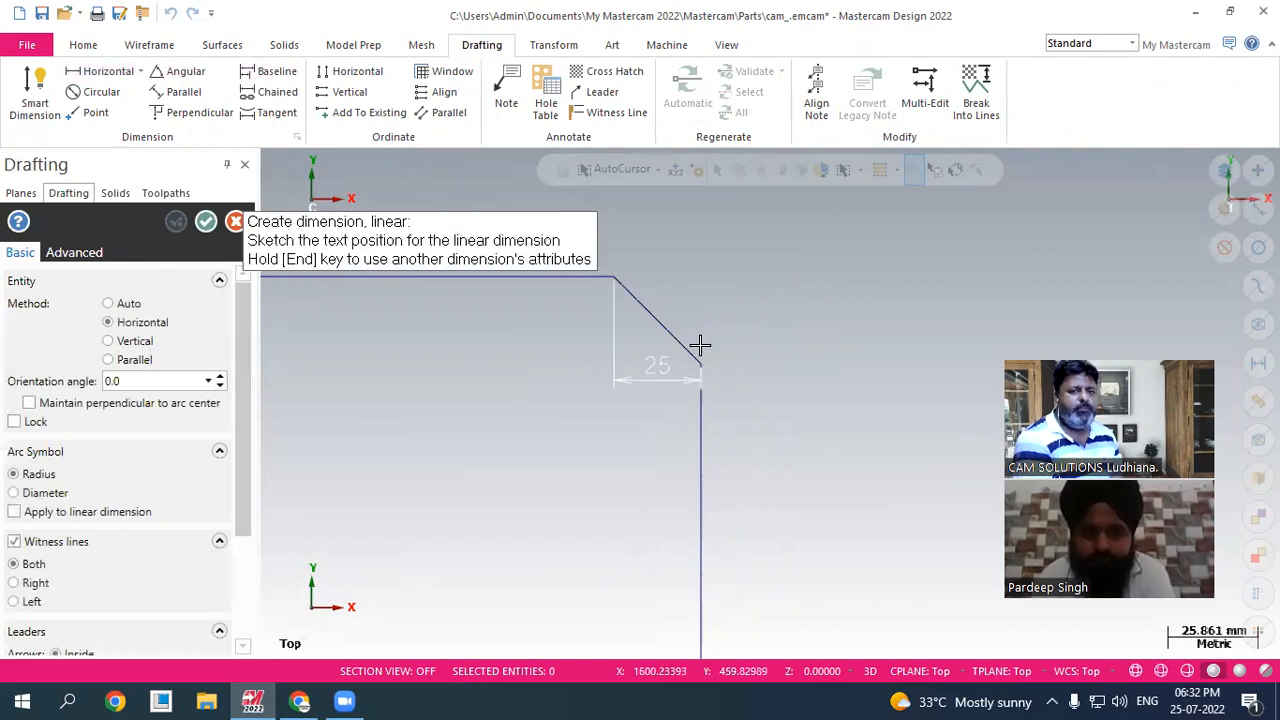
click(651, 231)
- Add a vertical dimension between the 25 mm chamfer's endpoints, place its text outside the corner to the right, and accept it
click(622, 285)
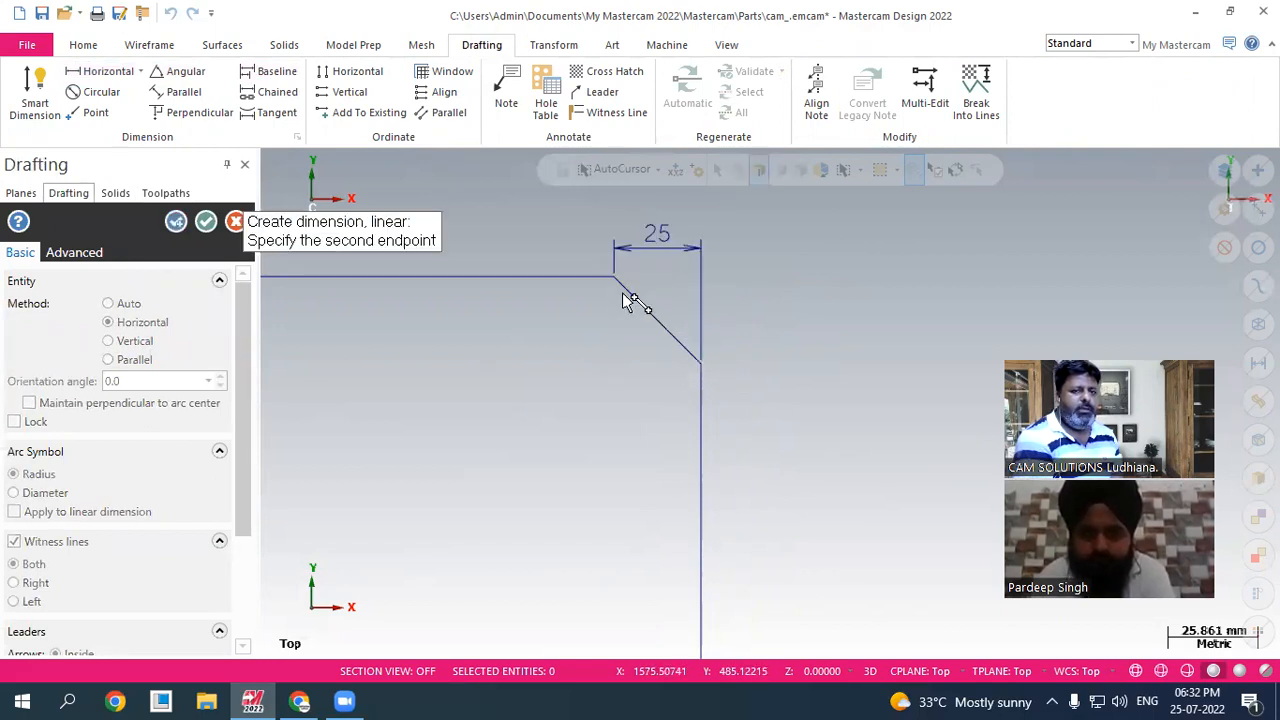
click(701, 363)
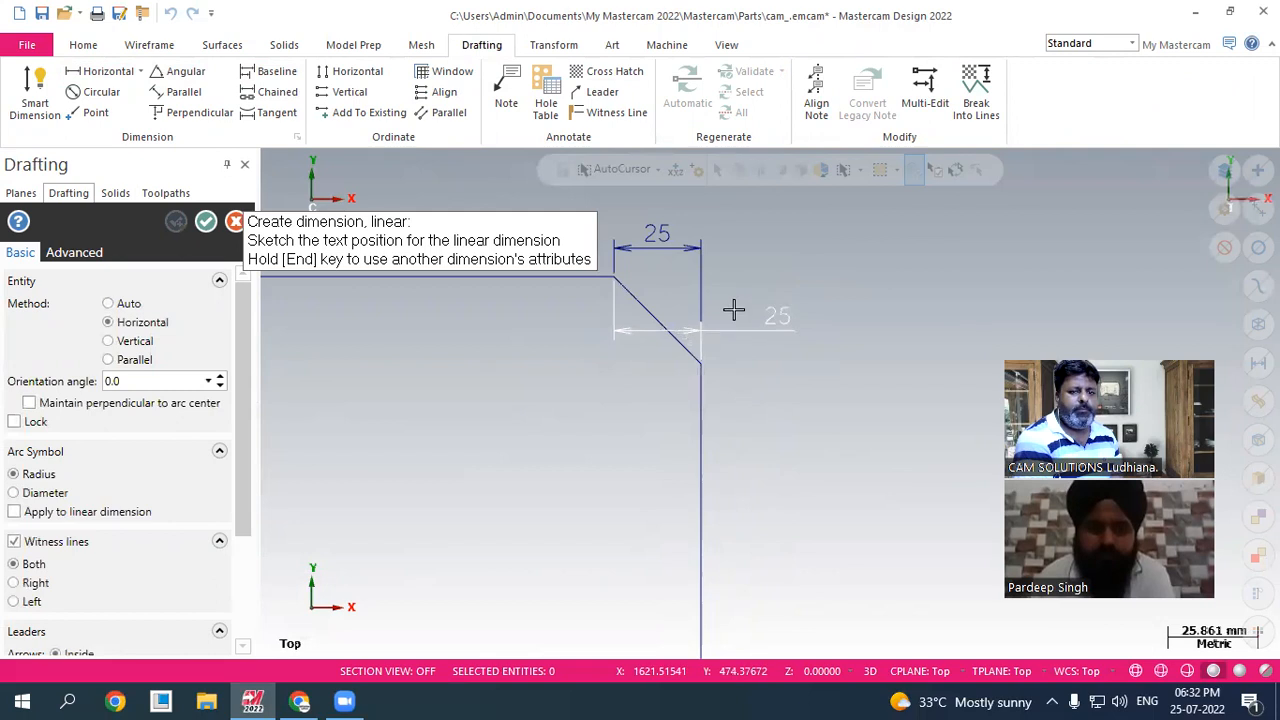
click(125, 341)
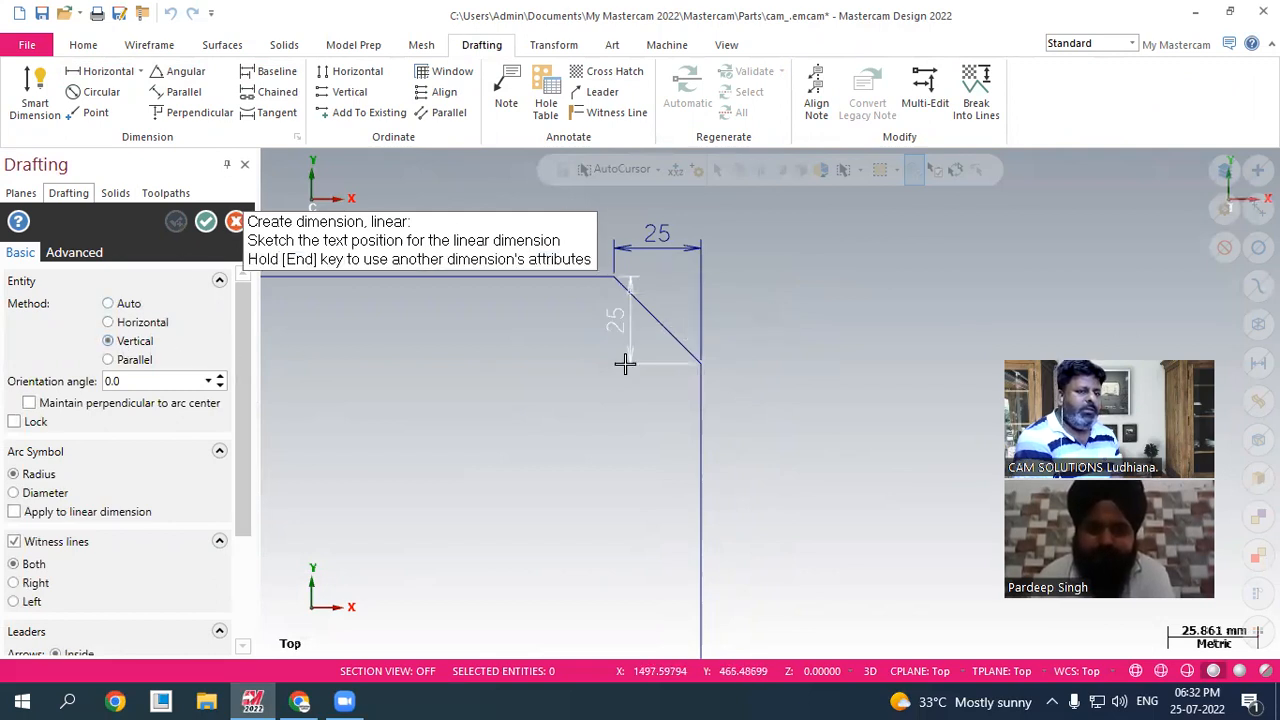
click(760, 298)
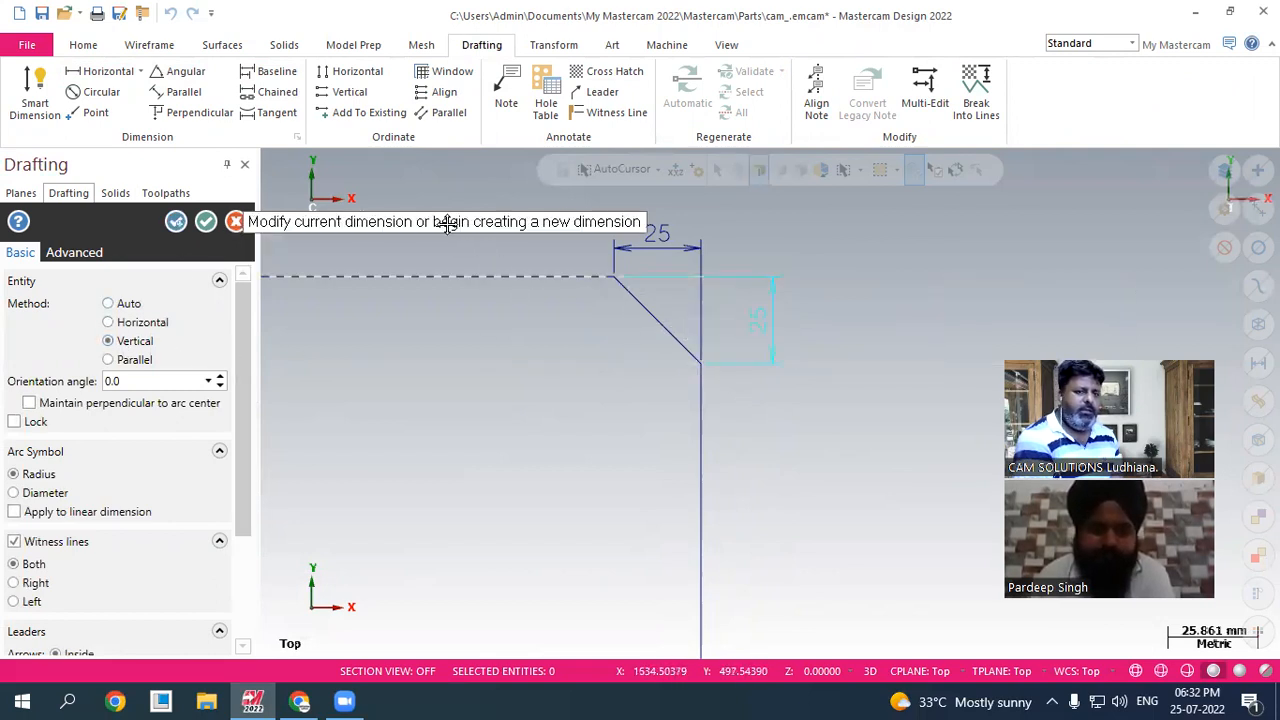
click(206, 221)
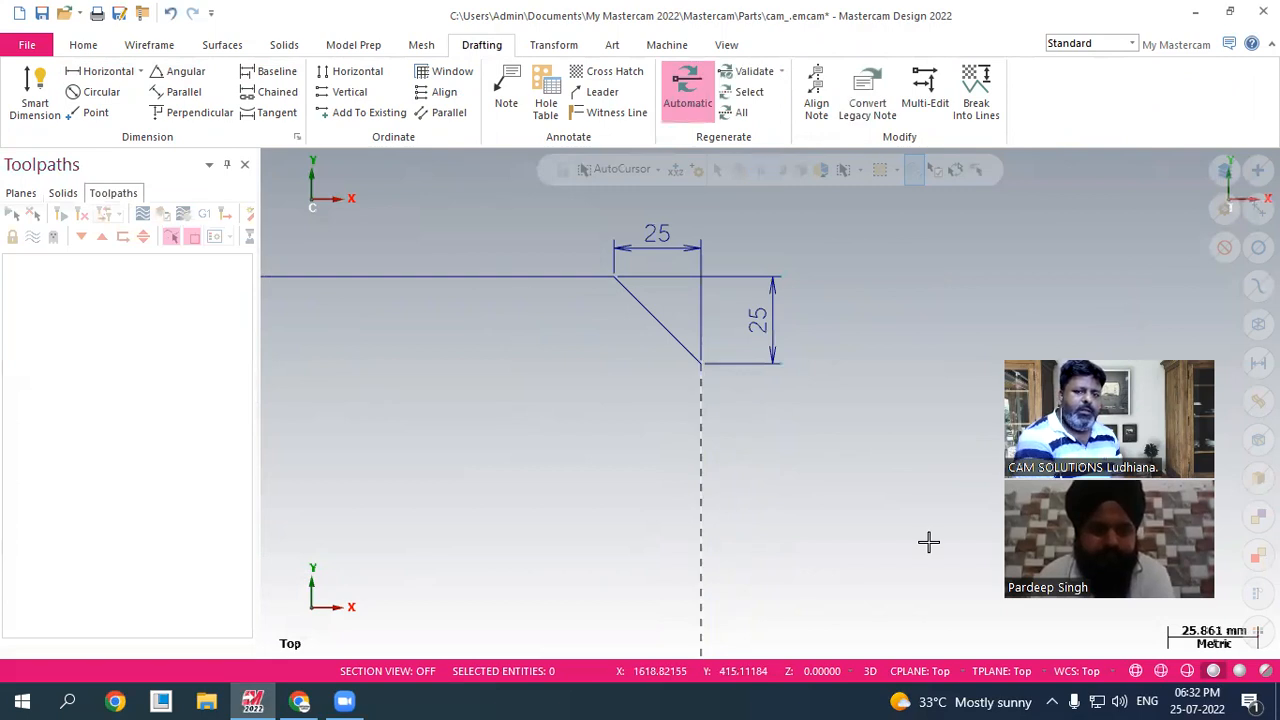
- Chamfer the rectangle's upper left corner using the 2 Distances method, 100 mm along the top edge and 50 mm down the side, and accept
scroll(1123, 292, down, 10)
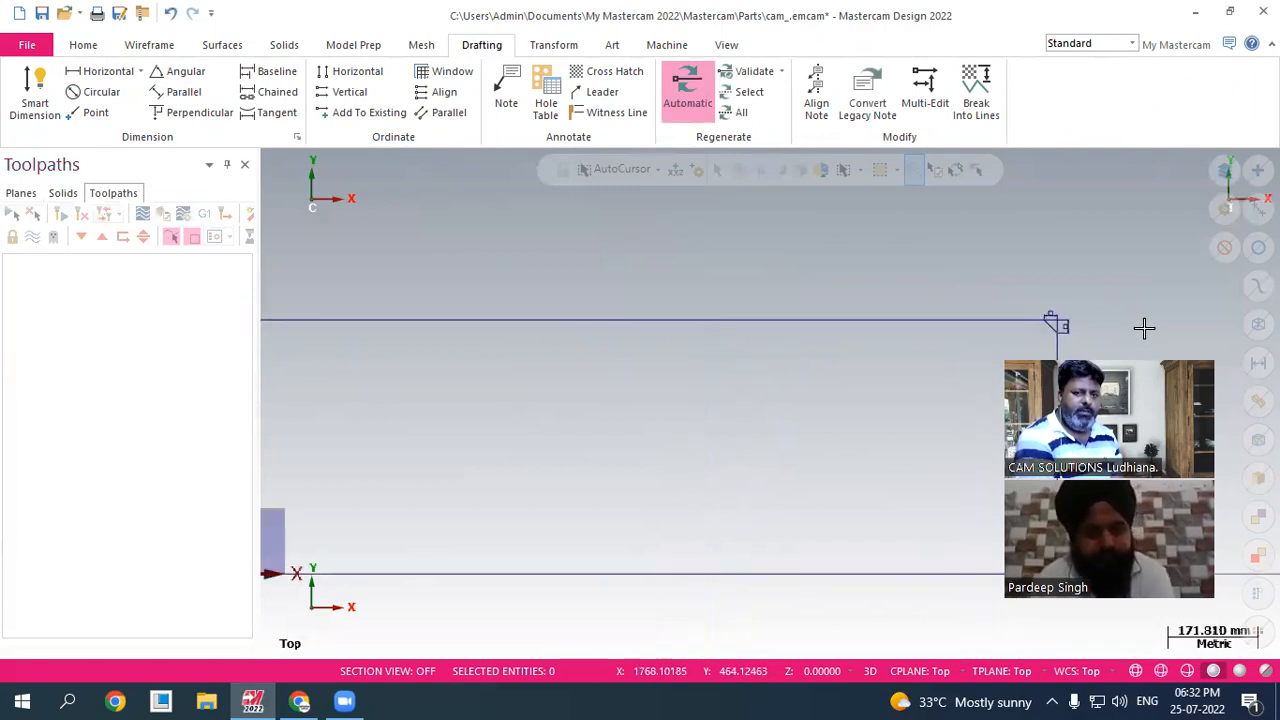
scroll(556, 276, up, 5)
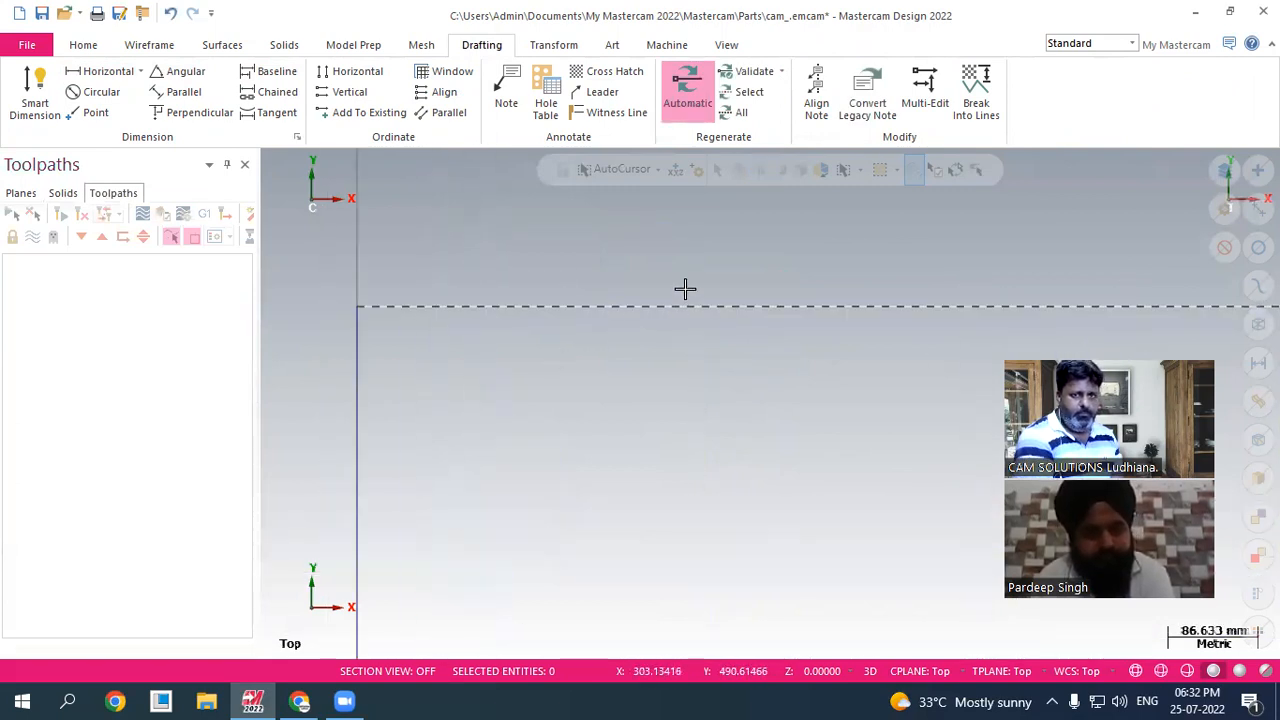
click(150, 45)
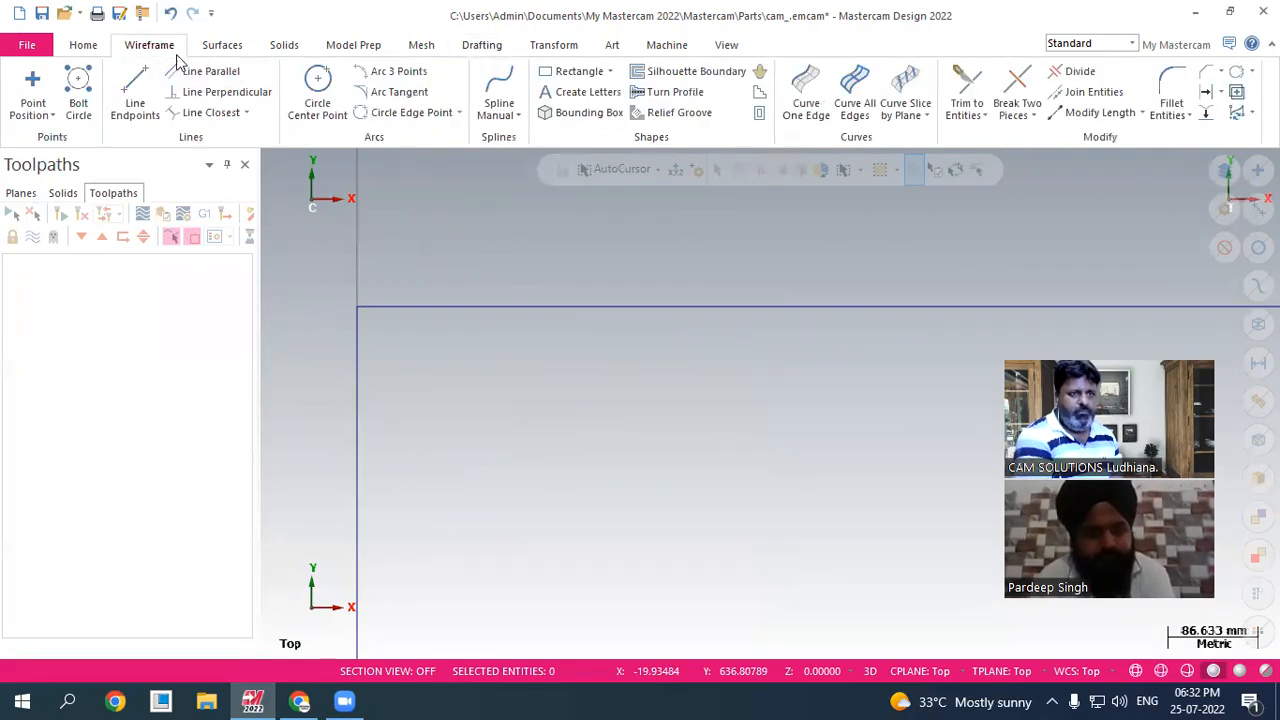
click(1208, 74)
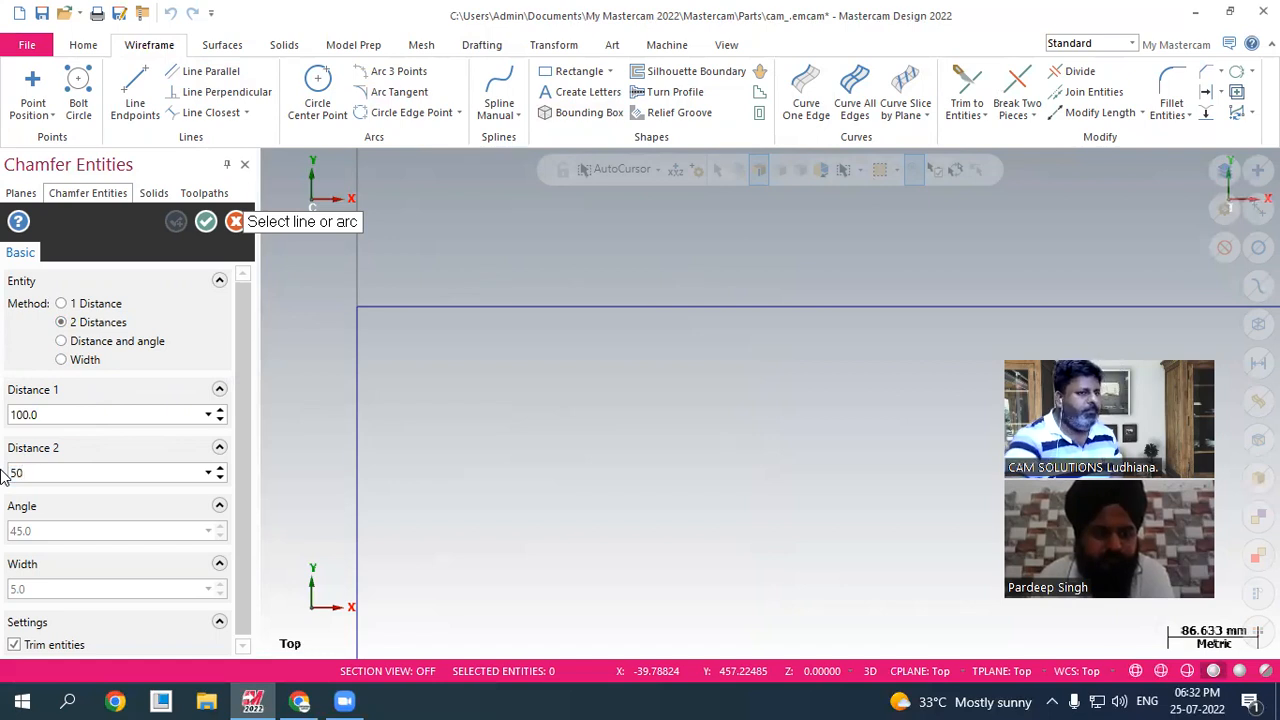
click(557, 331)
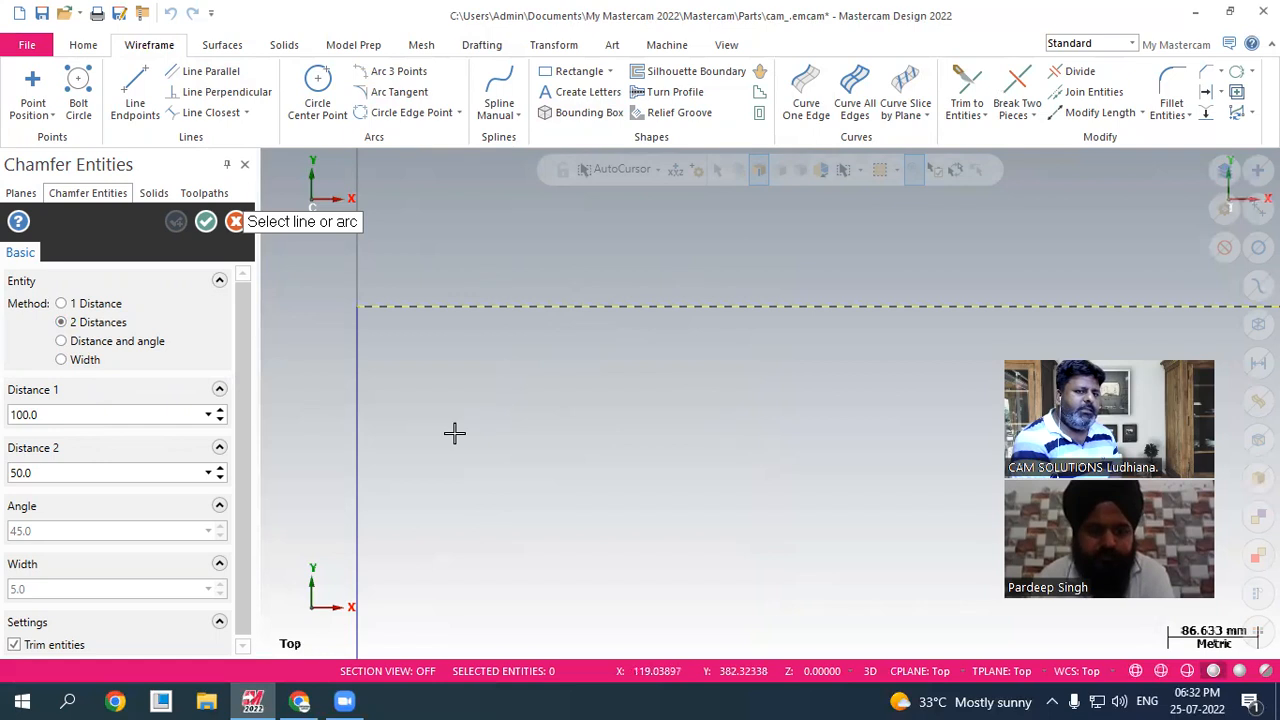
click(366, 476)
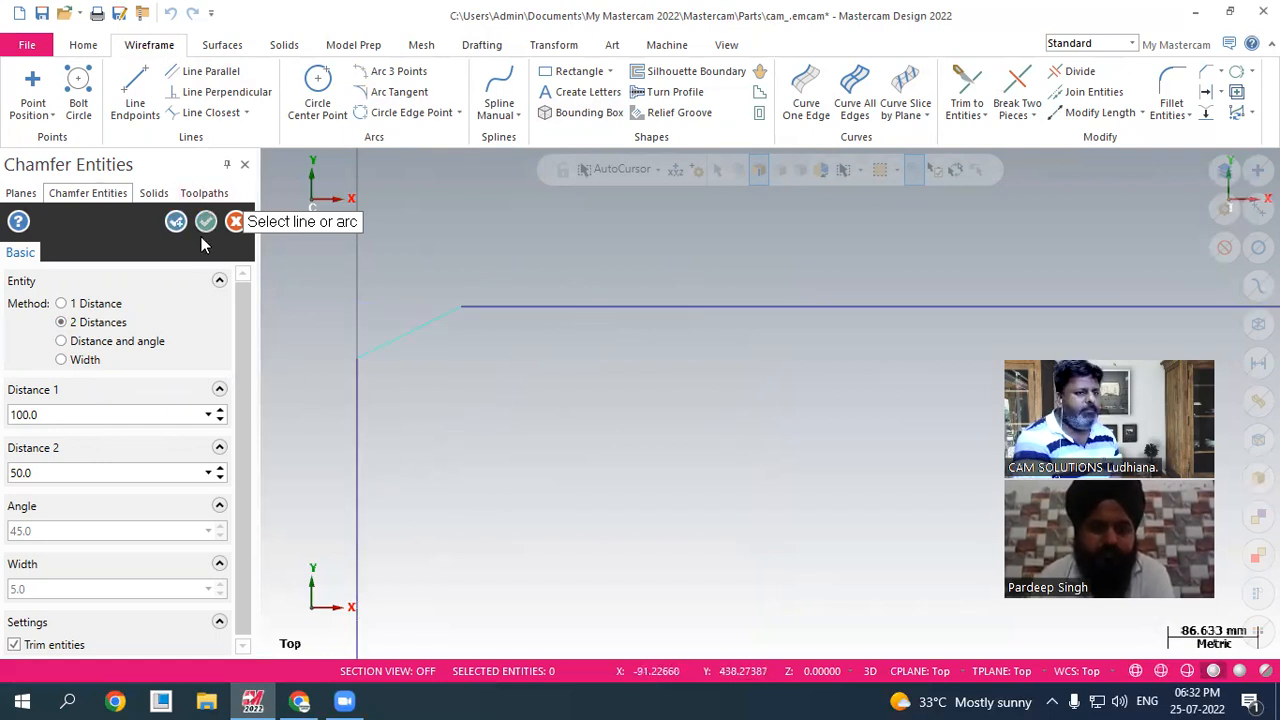
drag(244, 347, 245, 470)
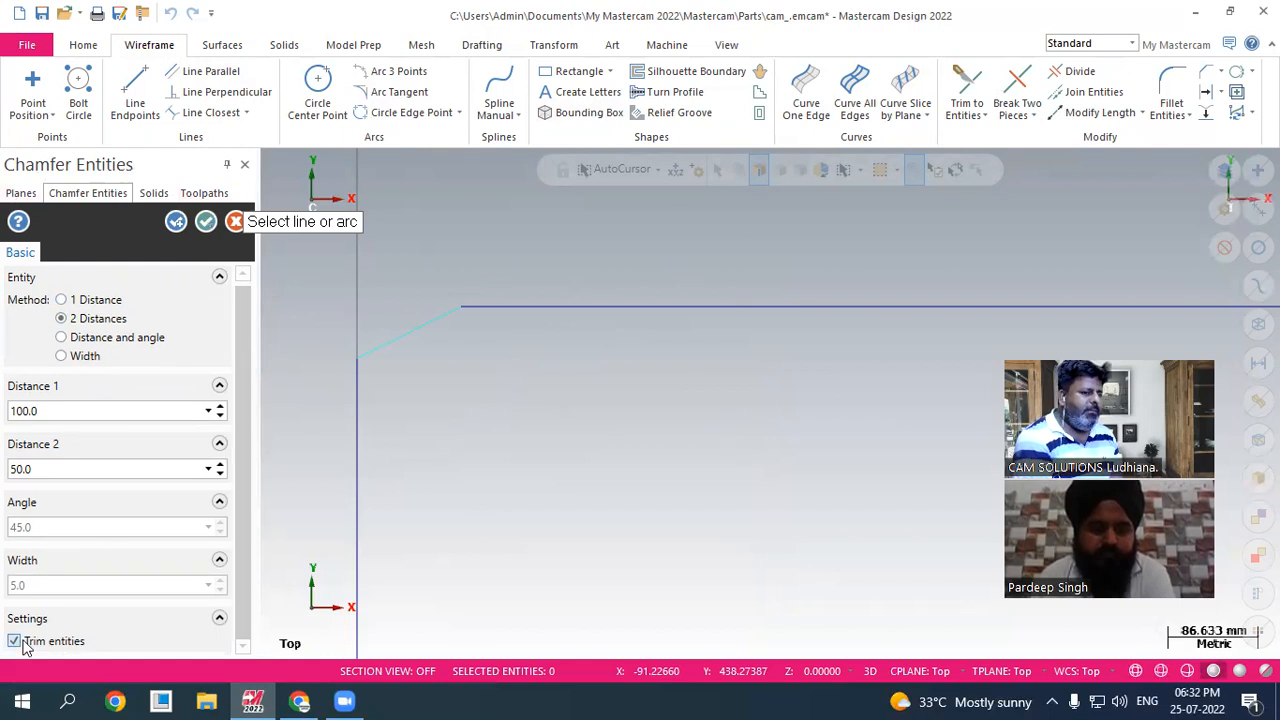
click(14, 641)
click(204, 223)
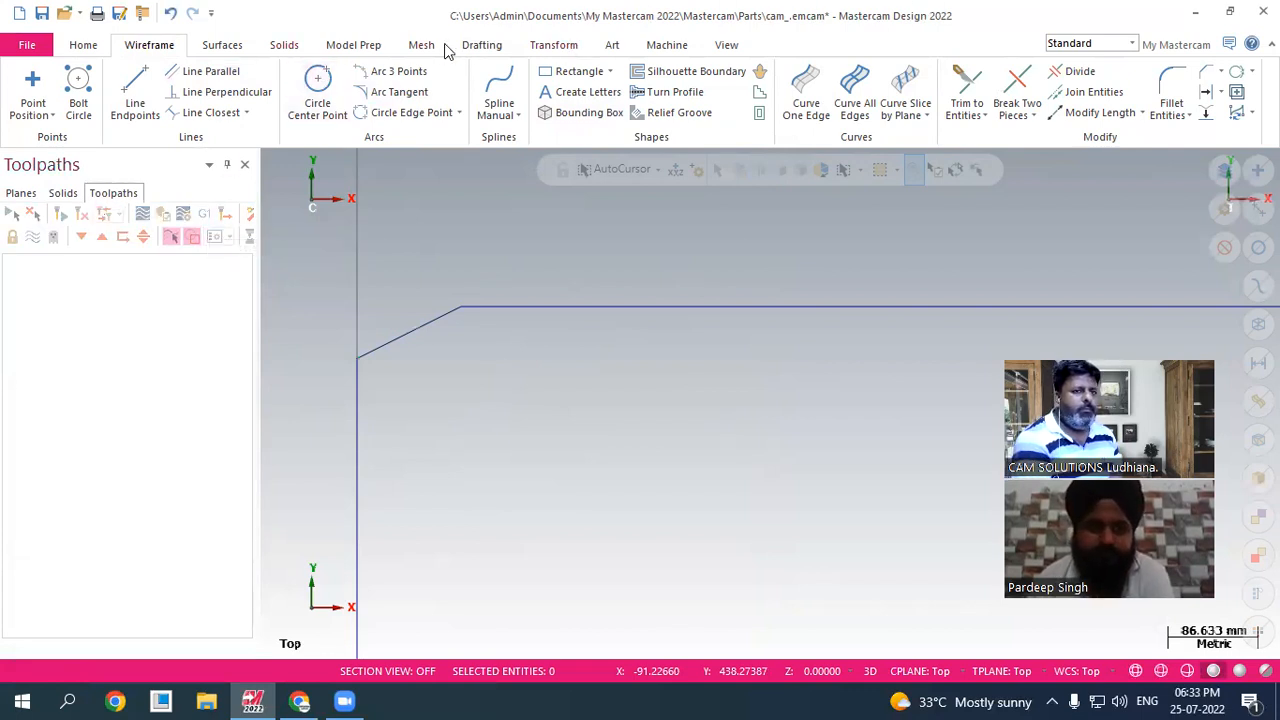
- Add a horizontal dimension between the upper left chamfer's two endpoints, placing it just above the corner
click(480, 45)
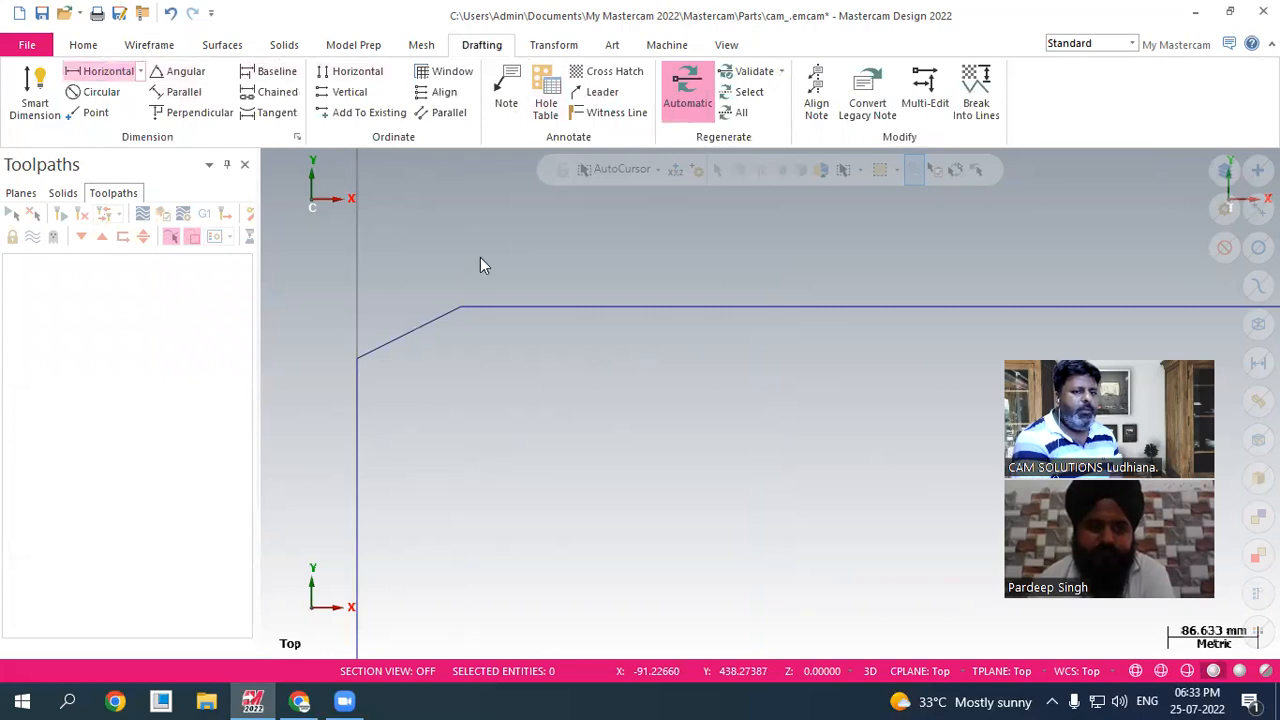
click(461, 308)
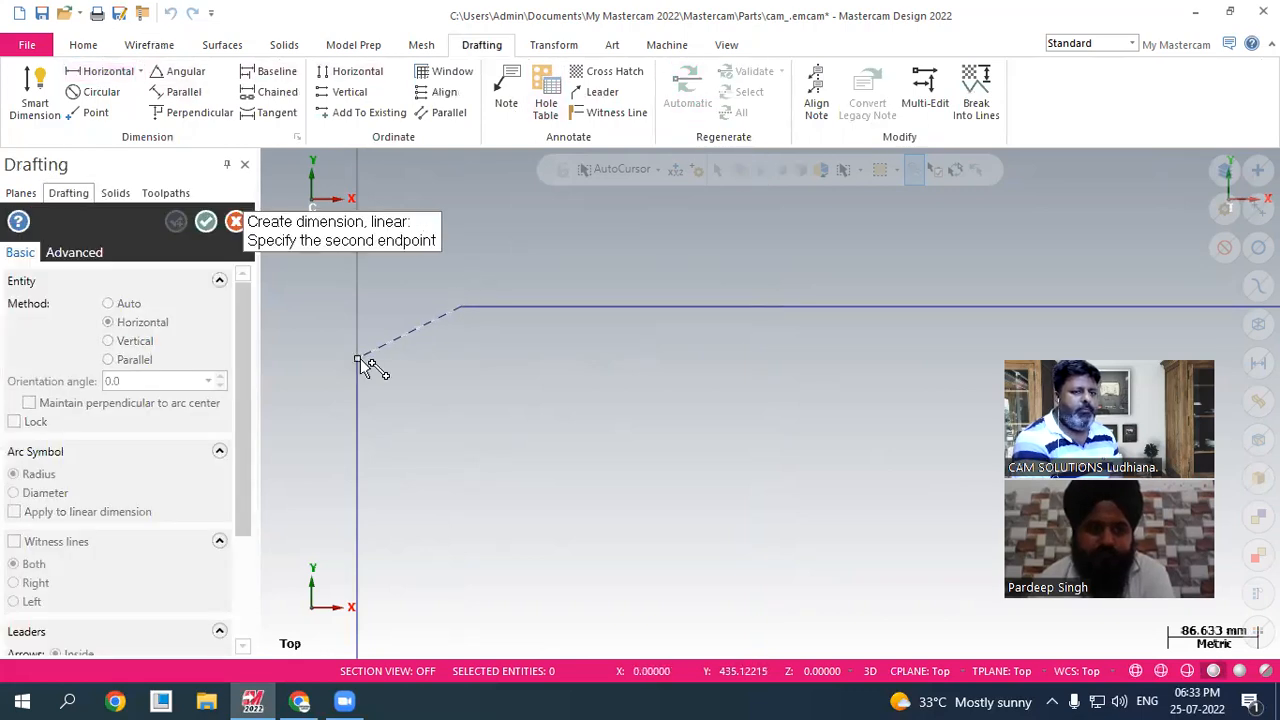
click(360, 362)
click(366, 317)
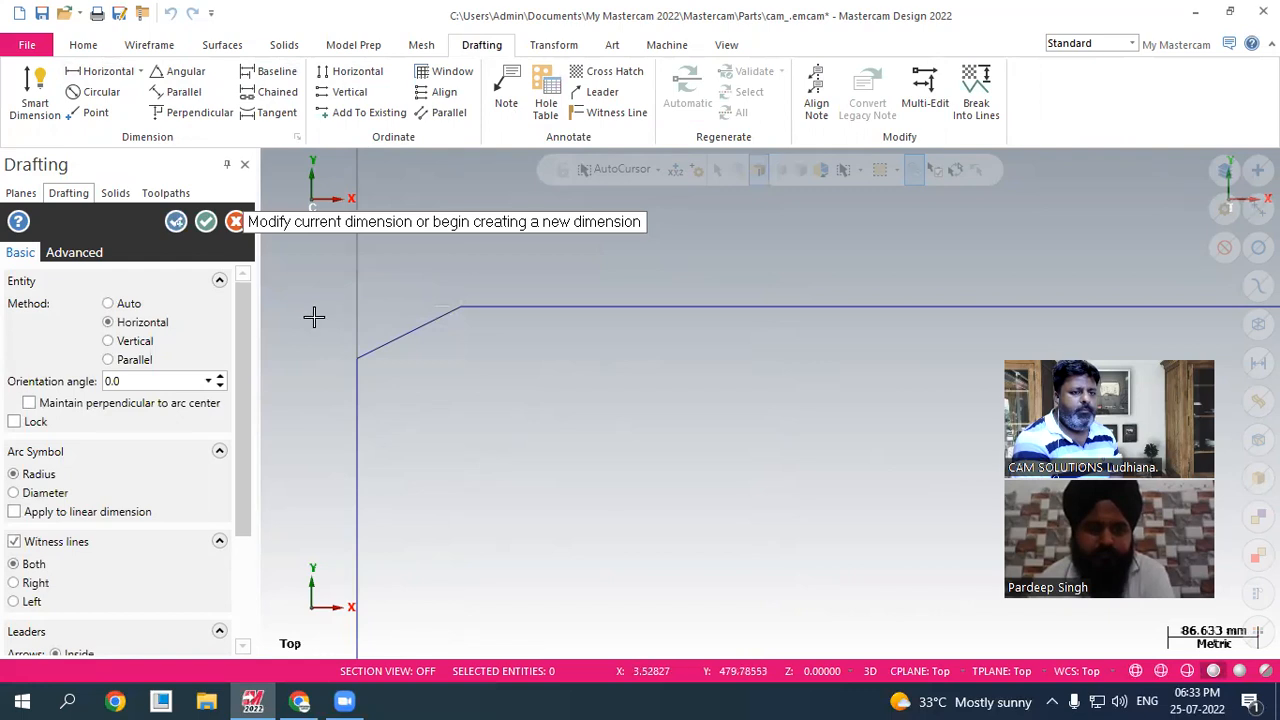
- Add a vertical dimension between the upper left chamfer's endpoints, place it outside the left edge, and accept it
click(360, 359)
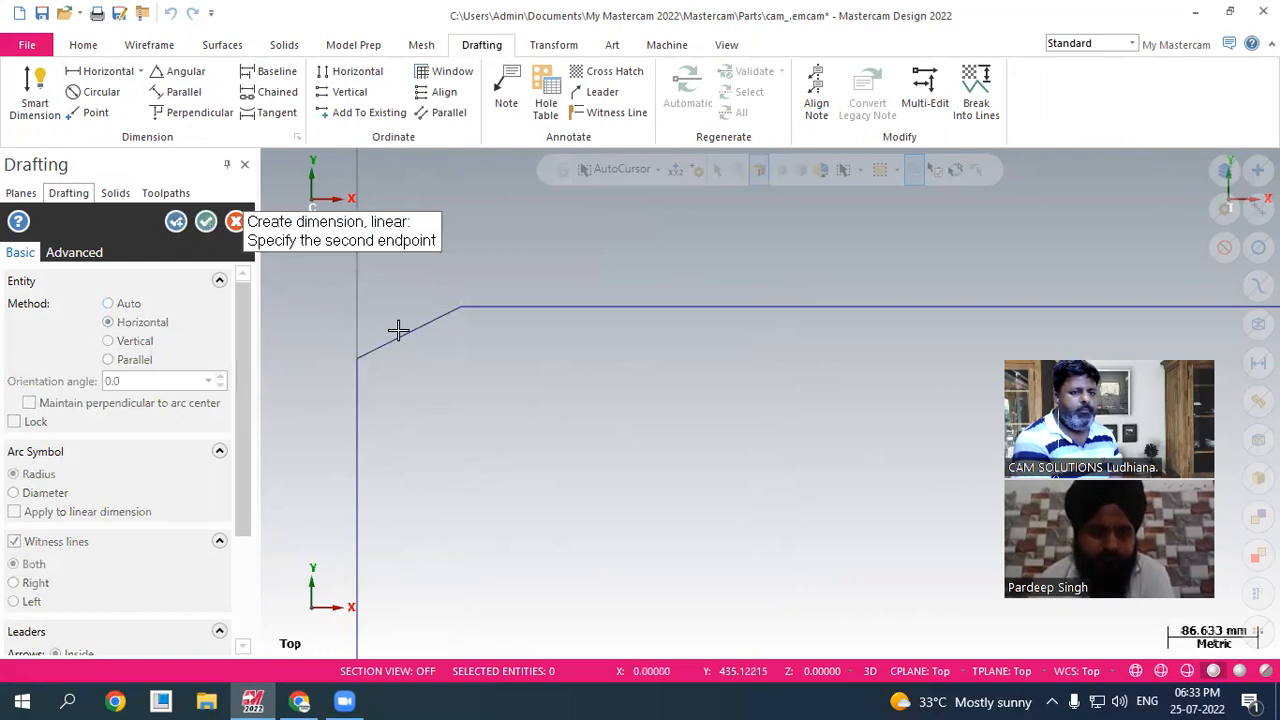
click(461, 308)
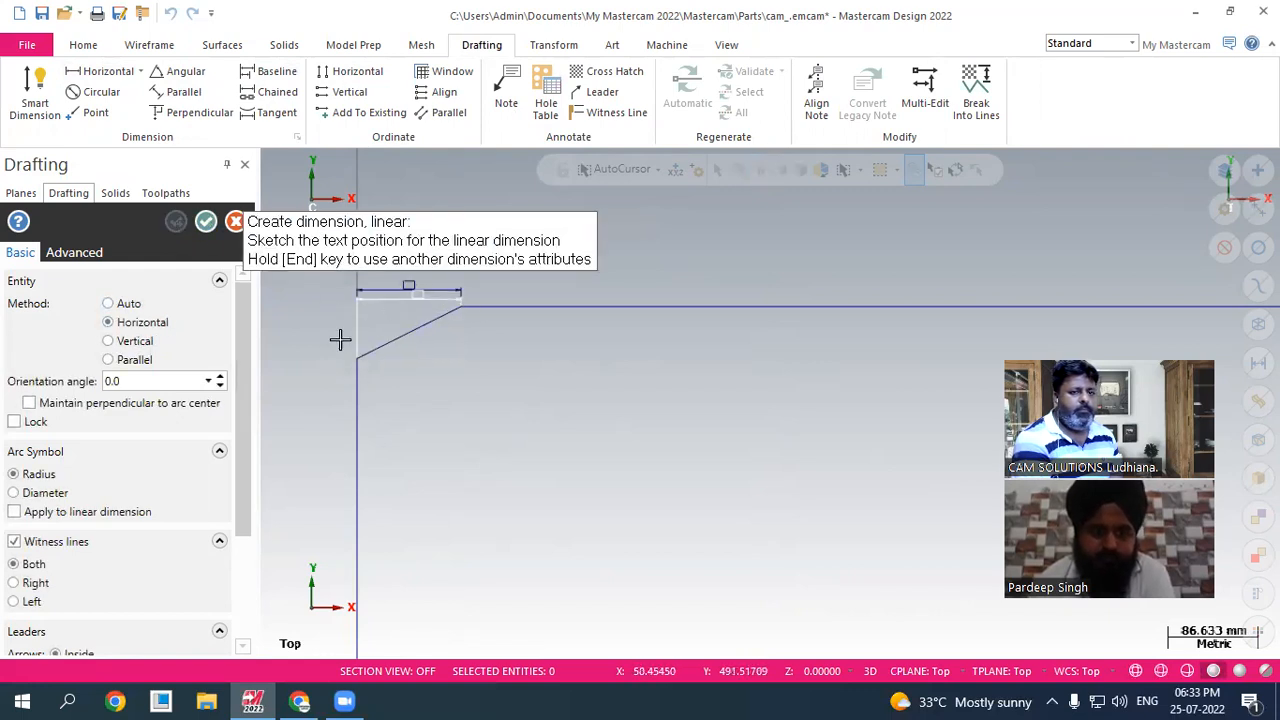
click(108, 341)
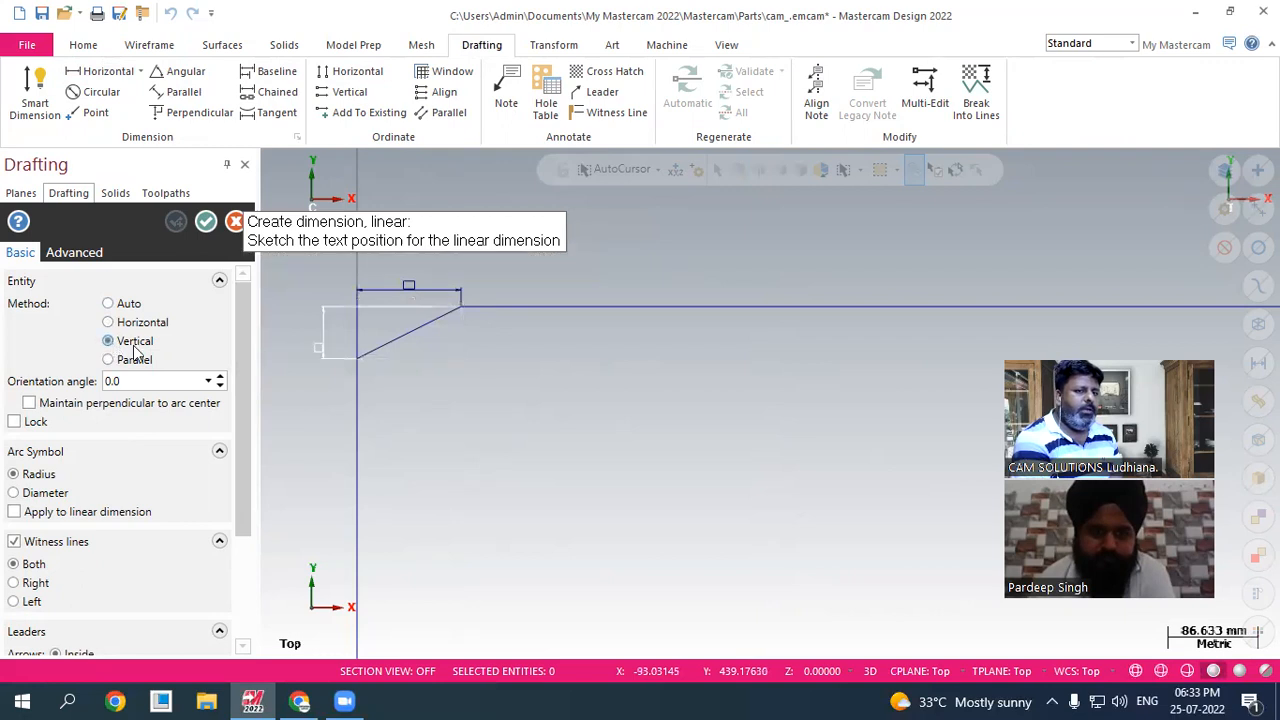
click(317, 322)
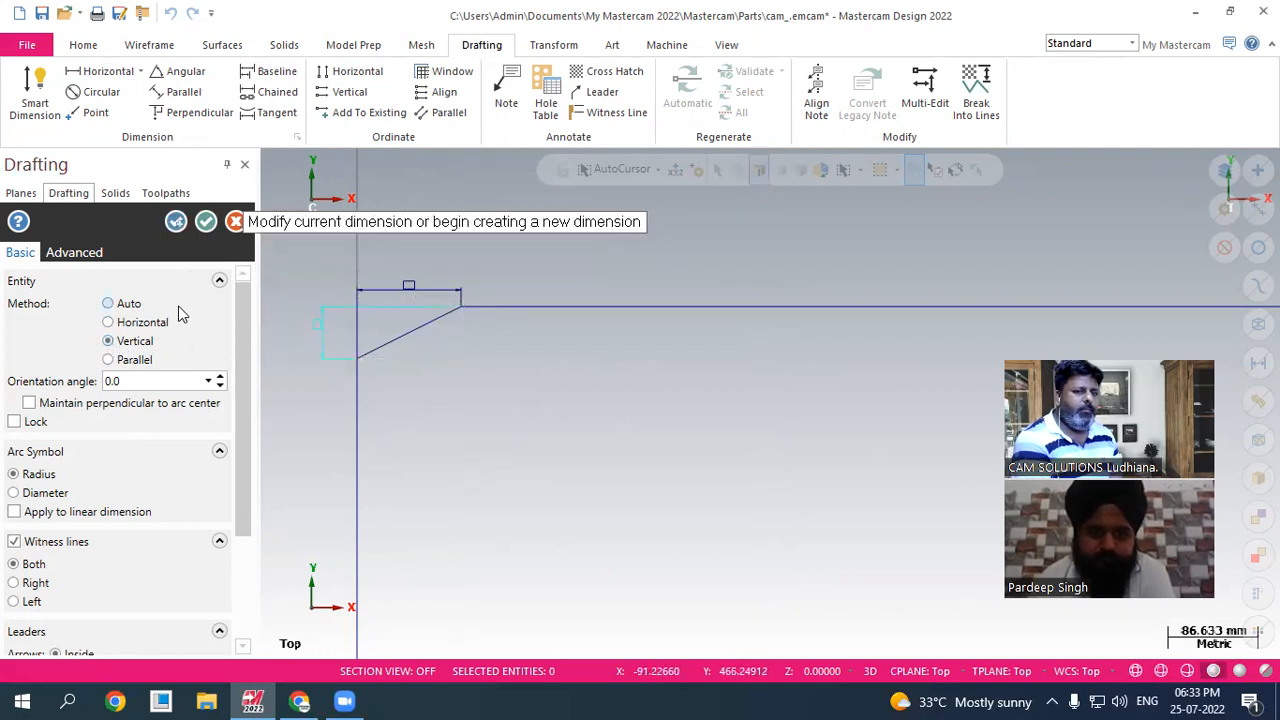
click(206, 222)
scroll(338, 302, up, 5)
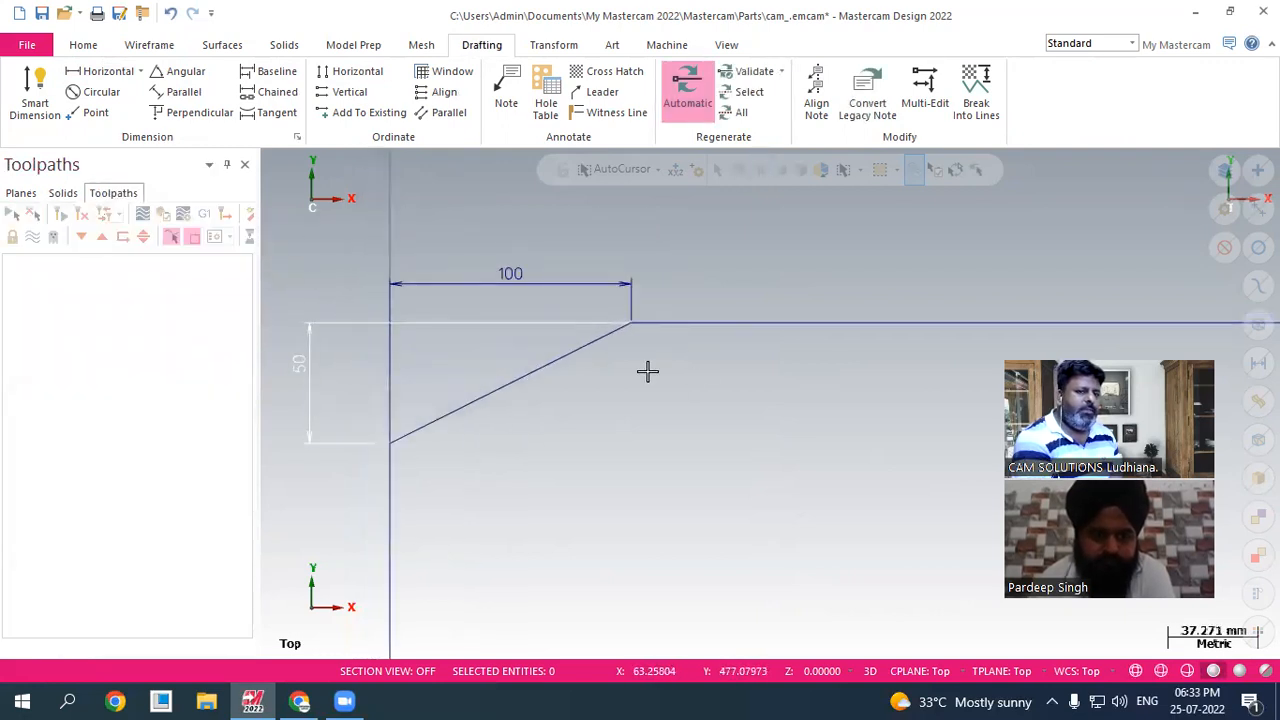
- Draw a second rectangle about 824 mm wide and 281 mm high overlapping the middle of the large rectangle's top edge, and accept it
scroll(457, 214, down, 6)
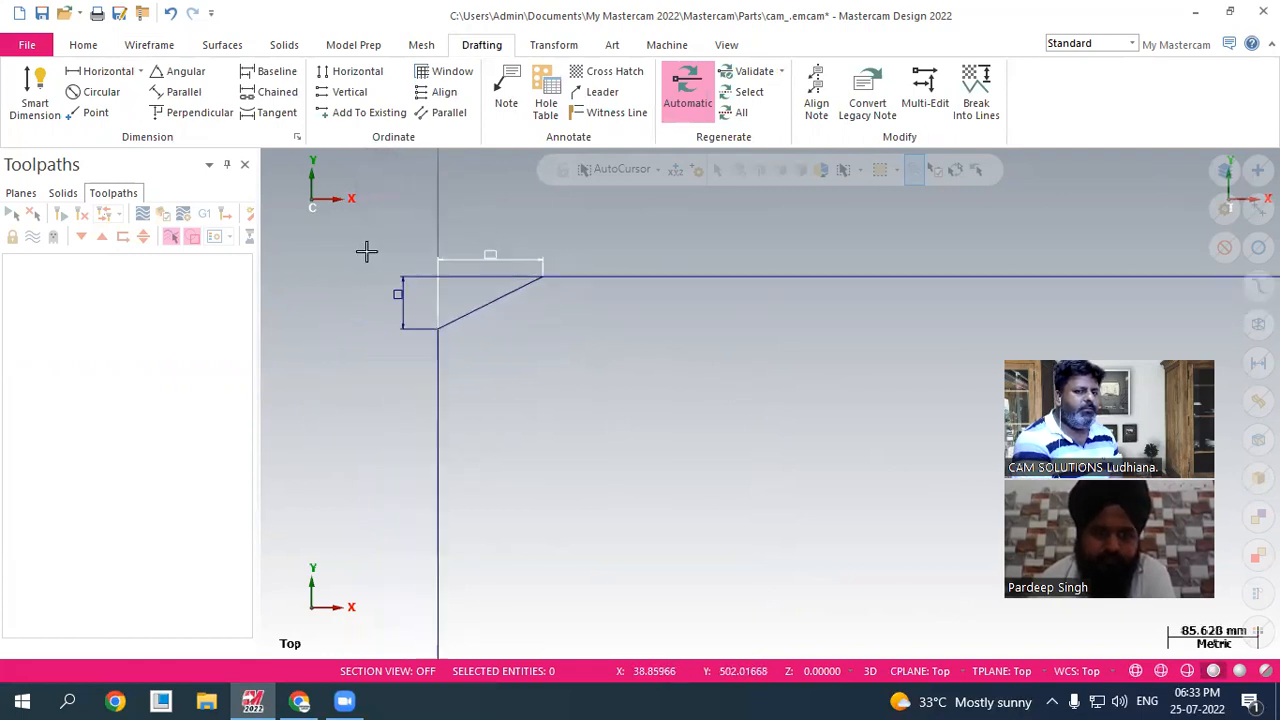
scroll(405, 255, up, 1)
scroll(407, 257, down, 4)
scroll(837, 214, up, 2)
scroll(671, 480, down, 2)
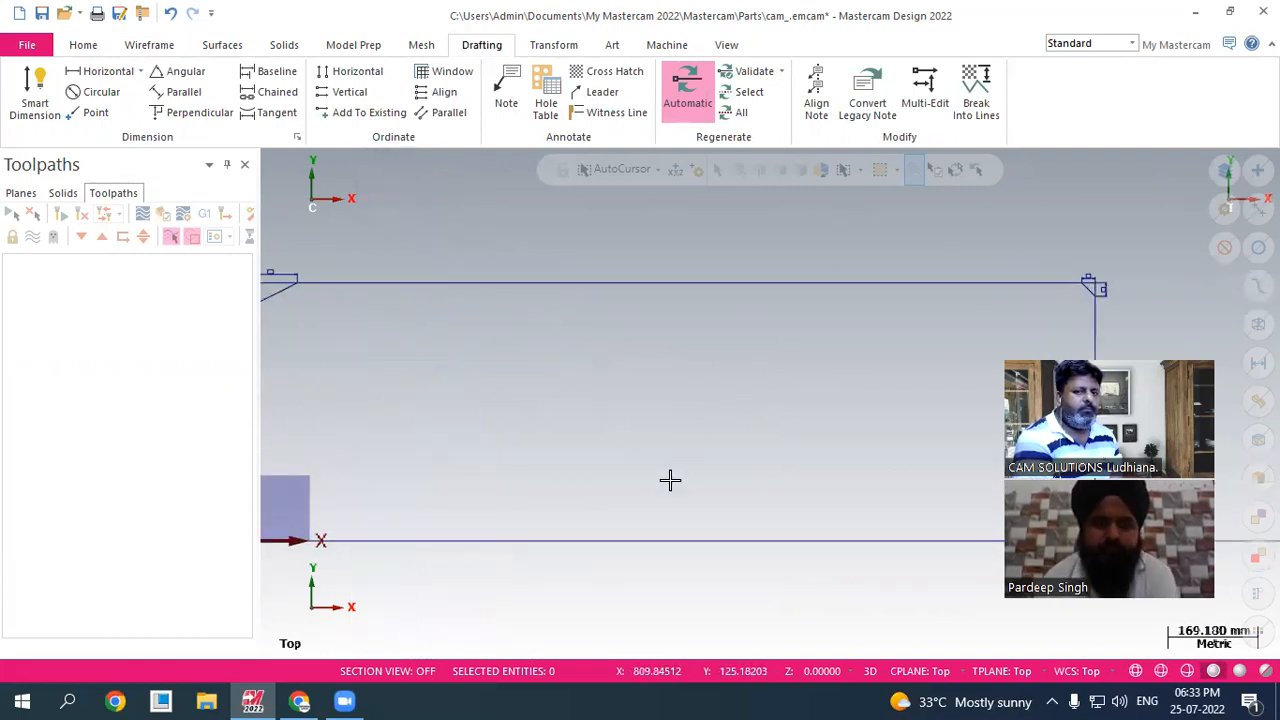
click(140, 45)
click(579, 71)
click(537, 327)
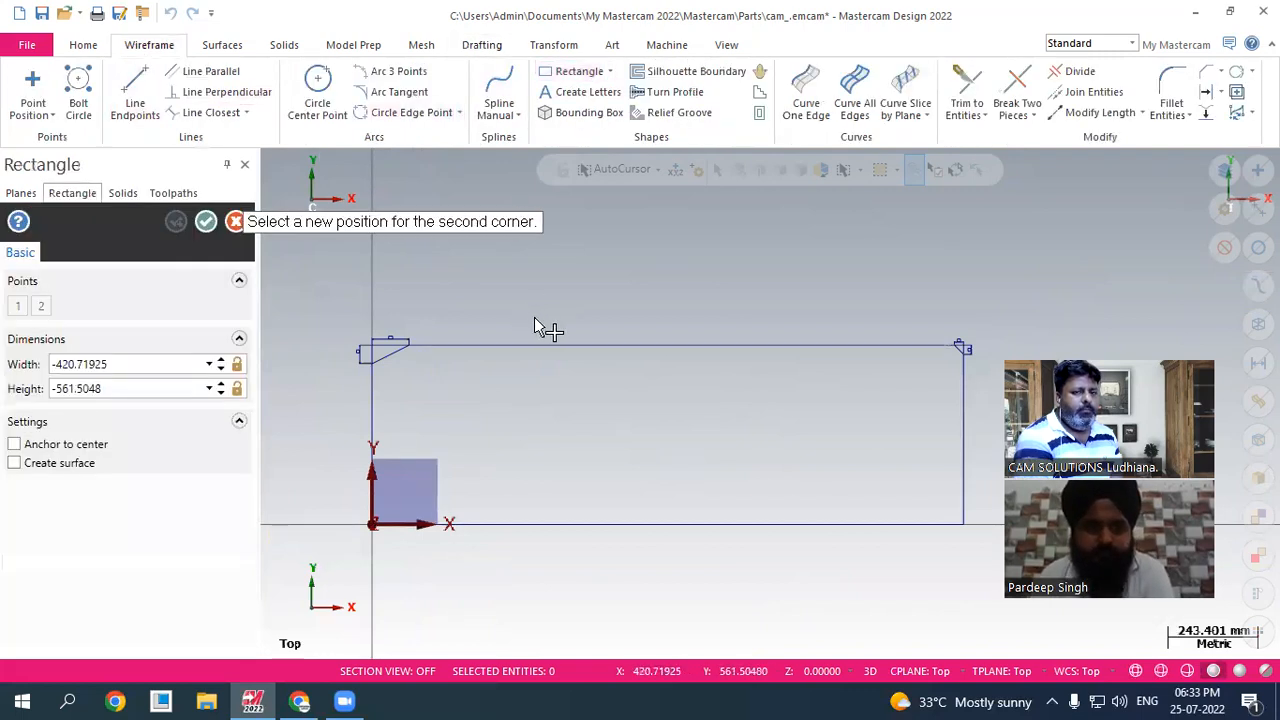
click(831, 420)
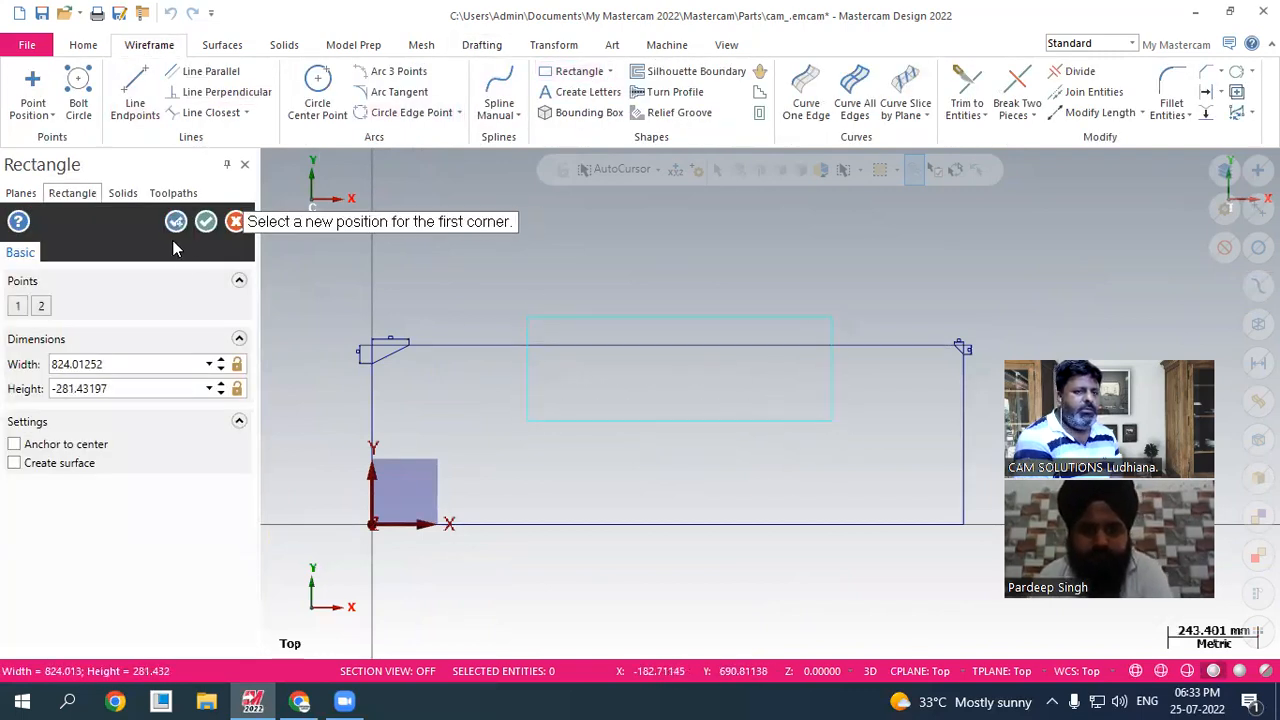
click(205, 221)
- Trim away the second rectangle's lines inside the large one and the top edge between its sides with Divide, leaving a raised step
click(1078, 71)
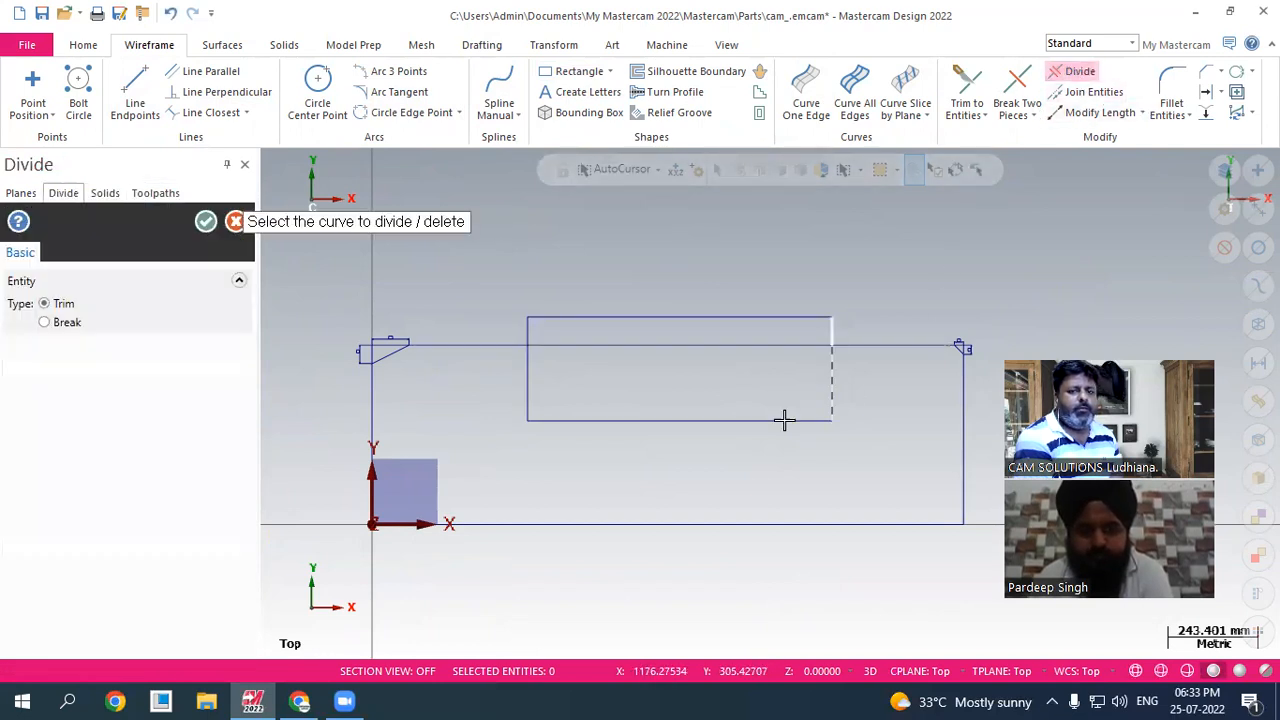
click(829, 399)
click(797, 347)
click(528, 412)
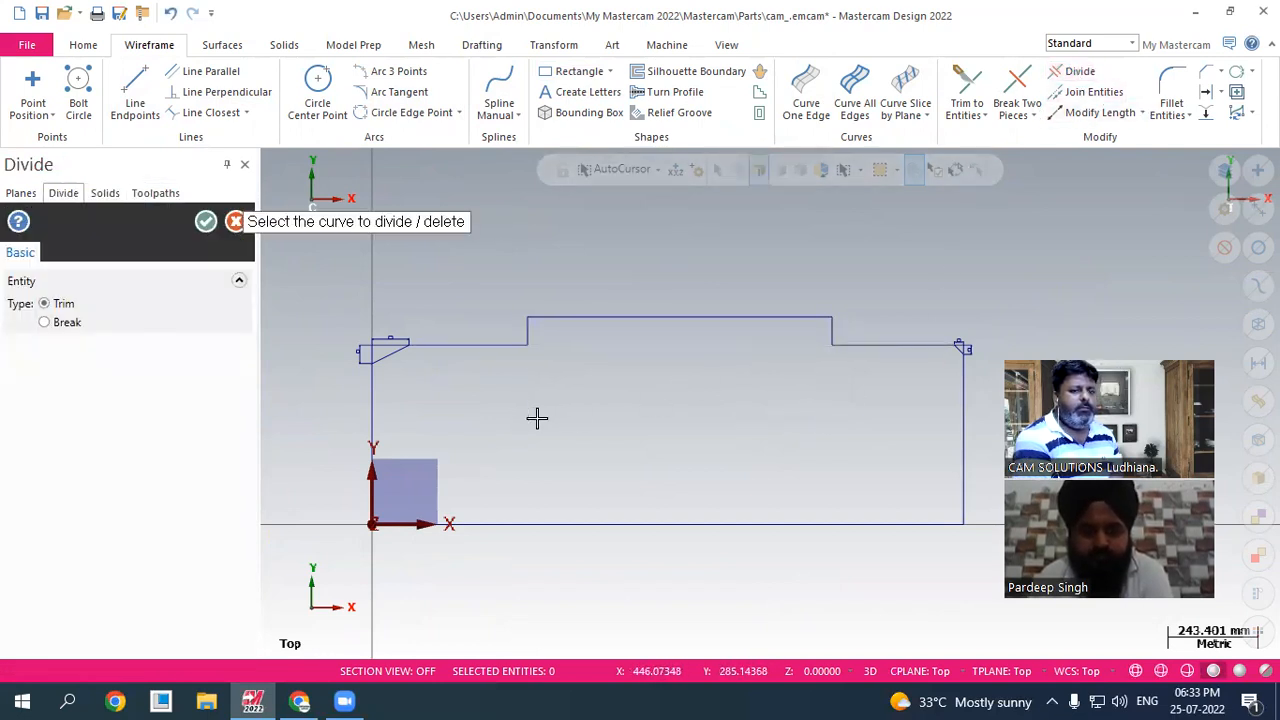
- Chamfer the inner corner at the raised step's right side using Distance and angle, 100 mm and 30 degrees, and accept it
scroll(923, 277, up, 5)
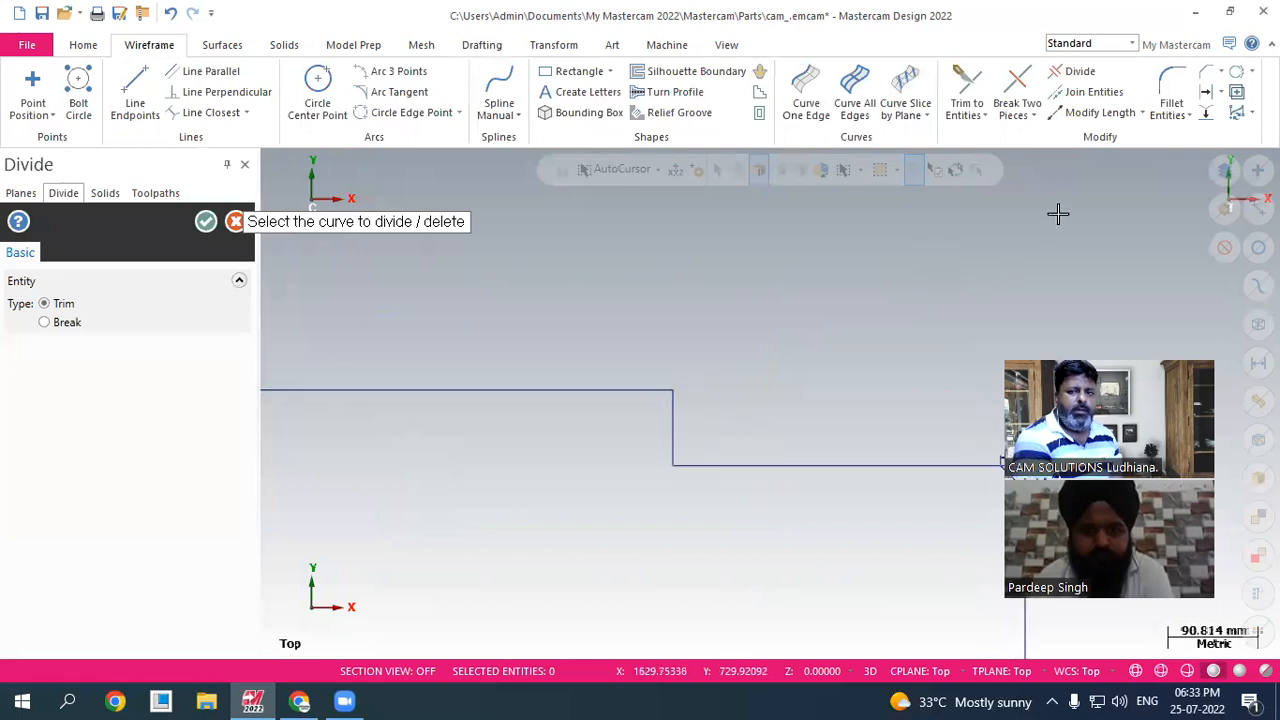
click(1205, 91)
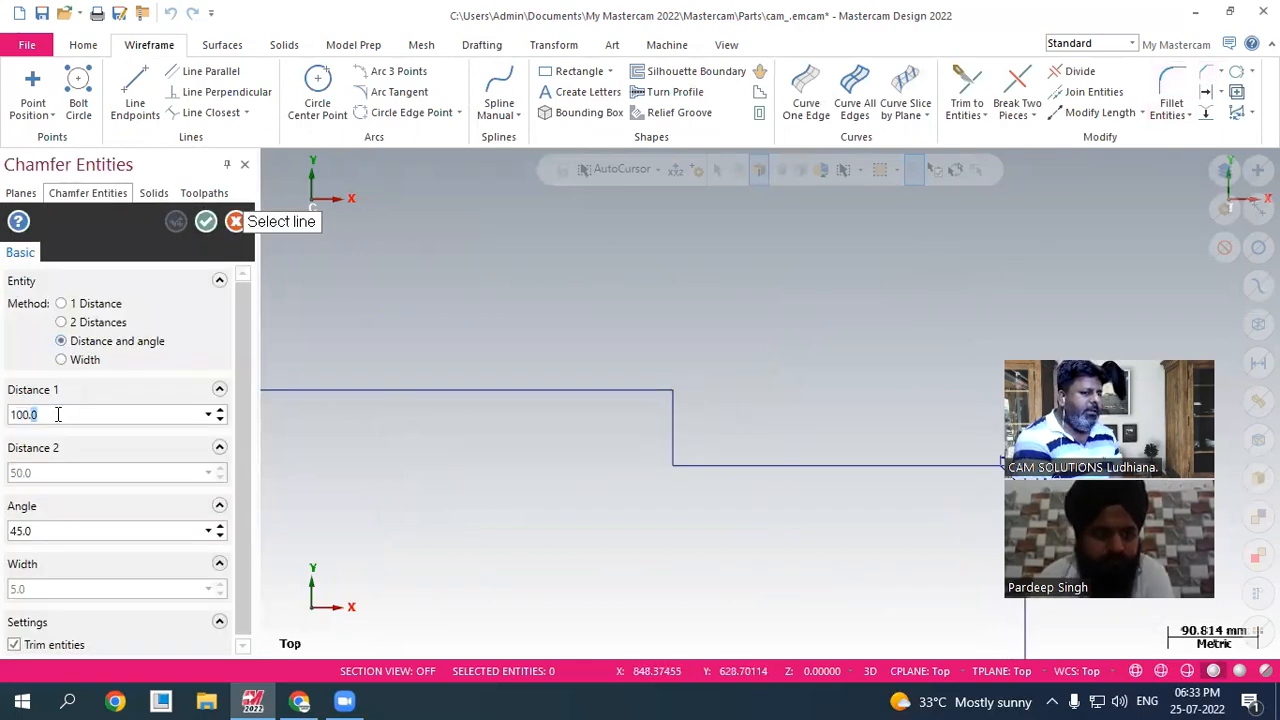
click(36, 525)
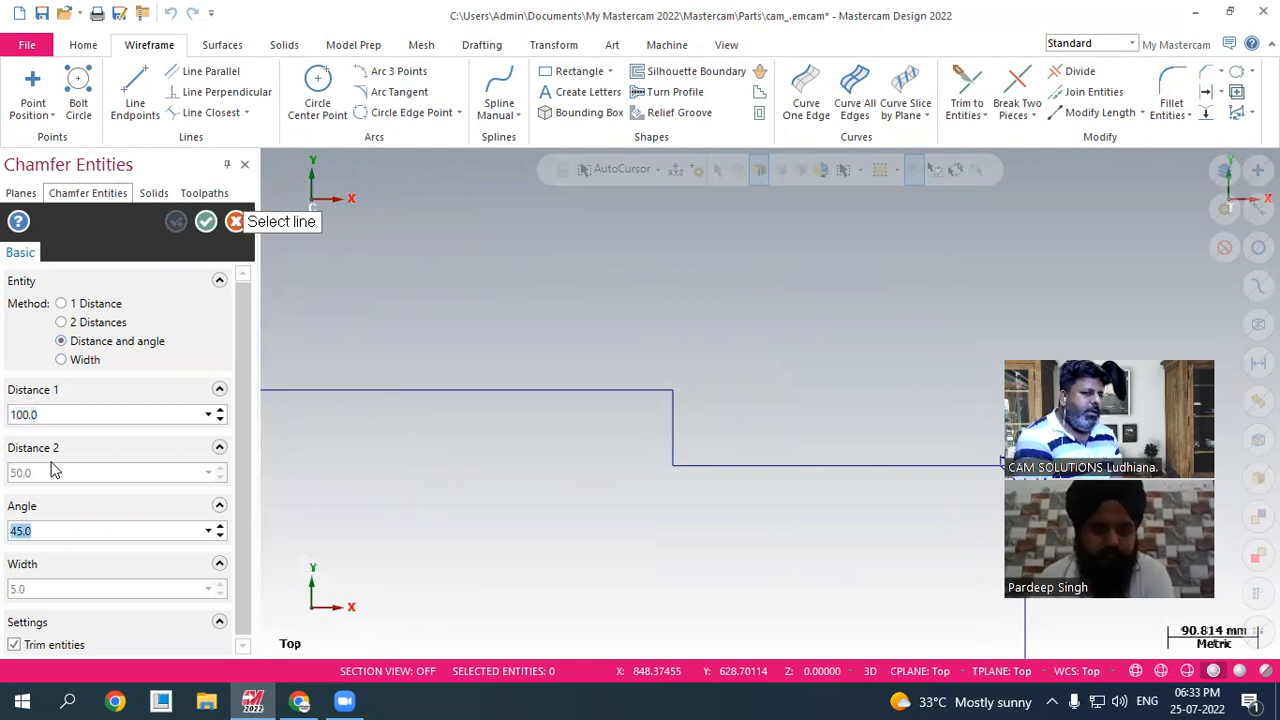
click(56, 410)
click(72, 529)
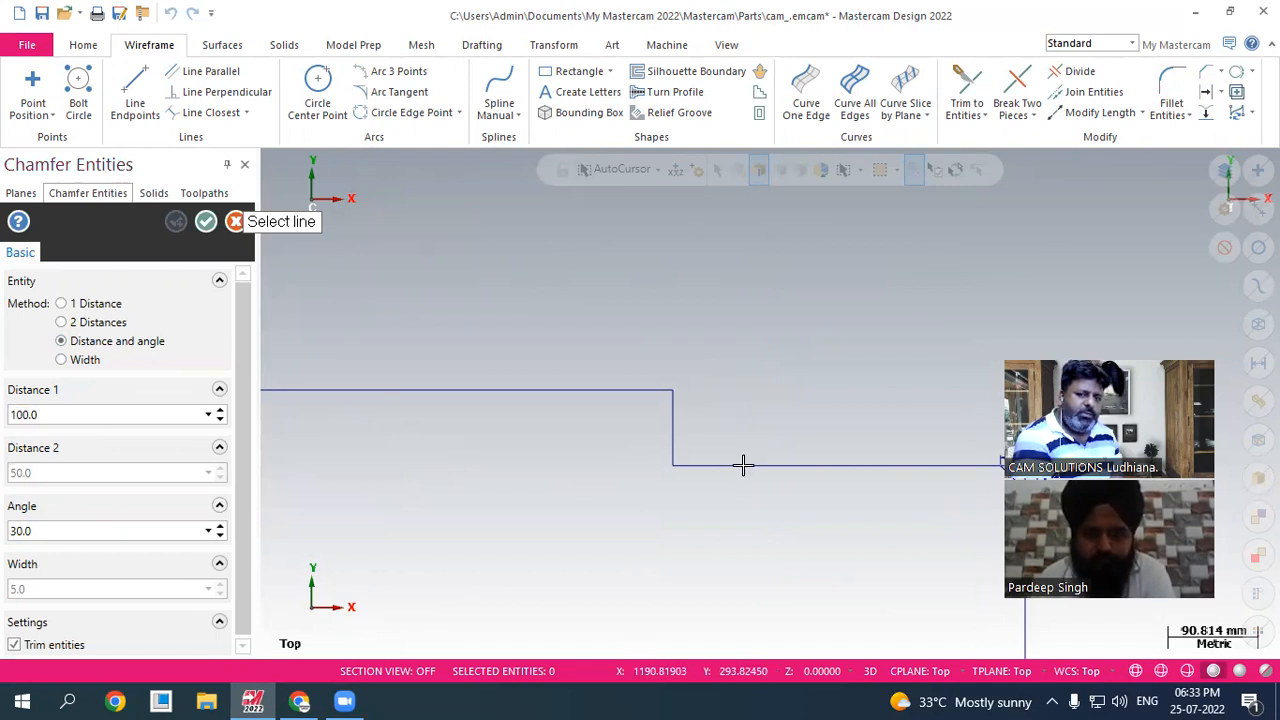
click(677, 434)
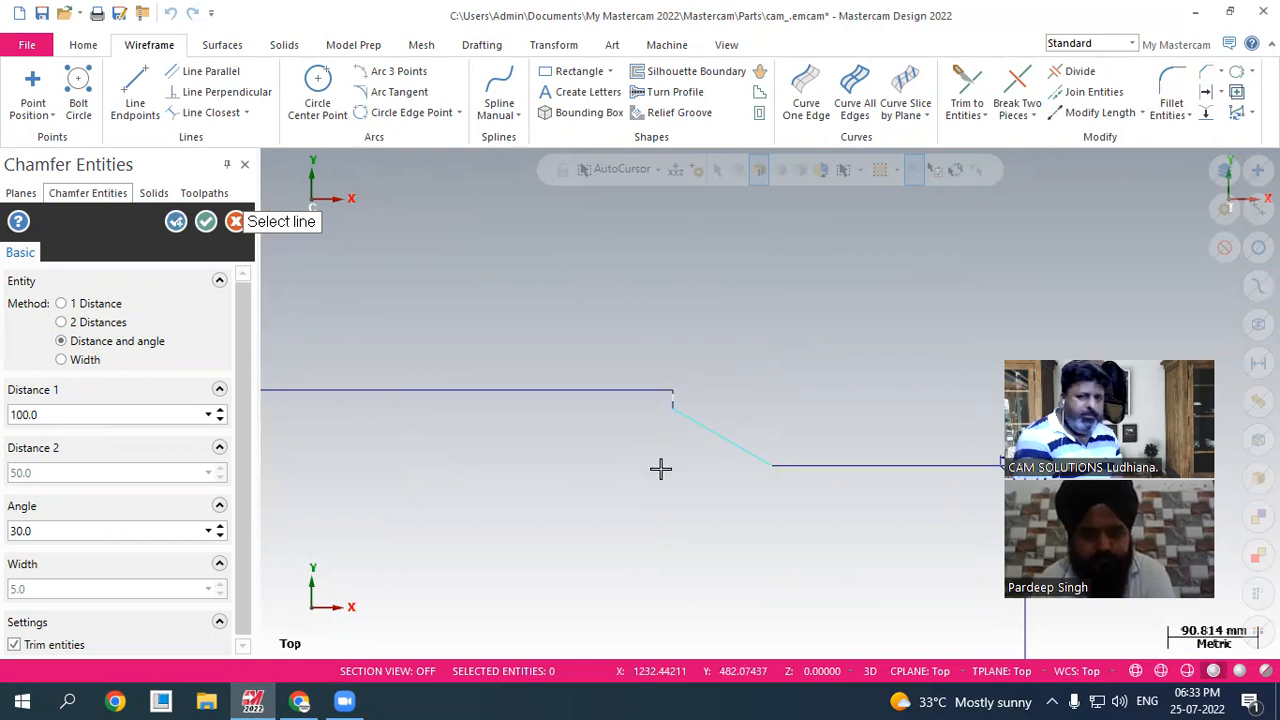
key(Return)
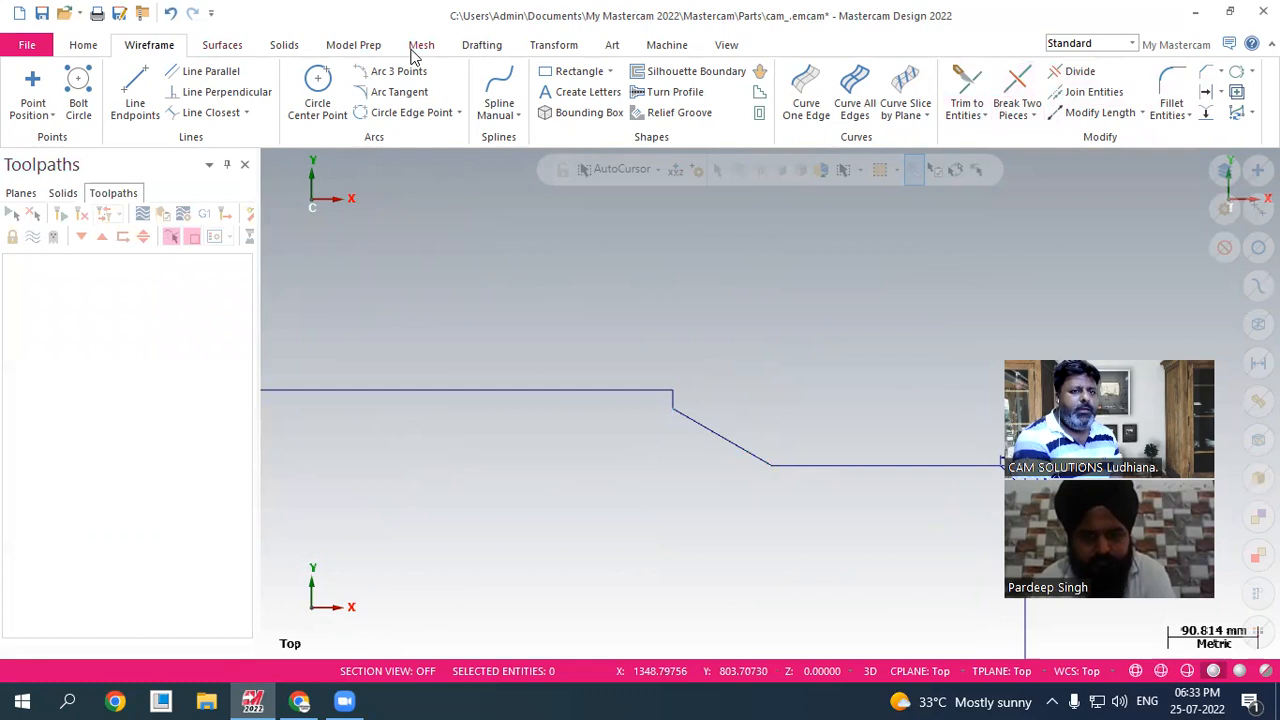
- Add a horizontal dimension between the endpoints of the chamfer at the raised step's right side, place it below, and accept it
click(479, 48)
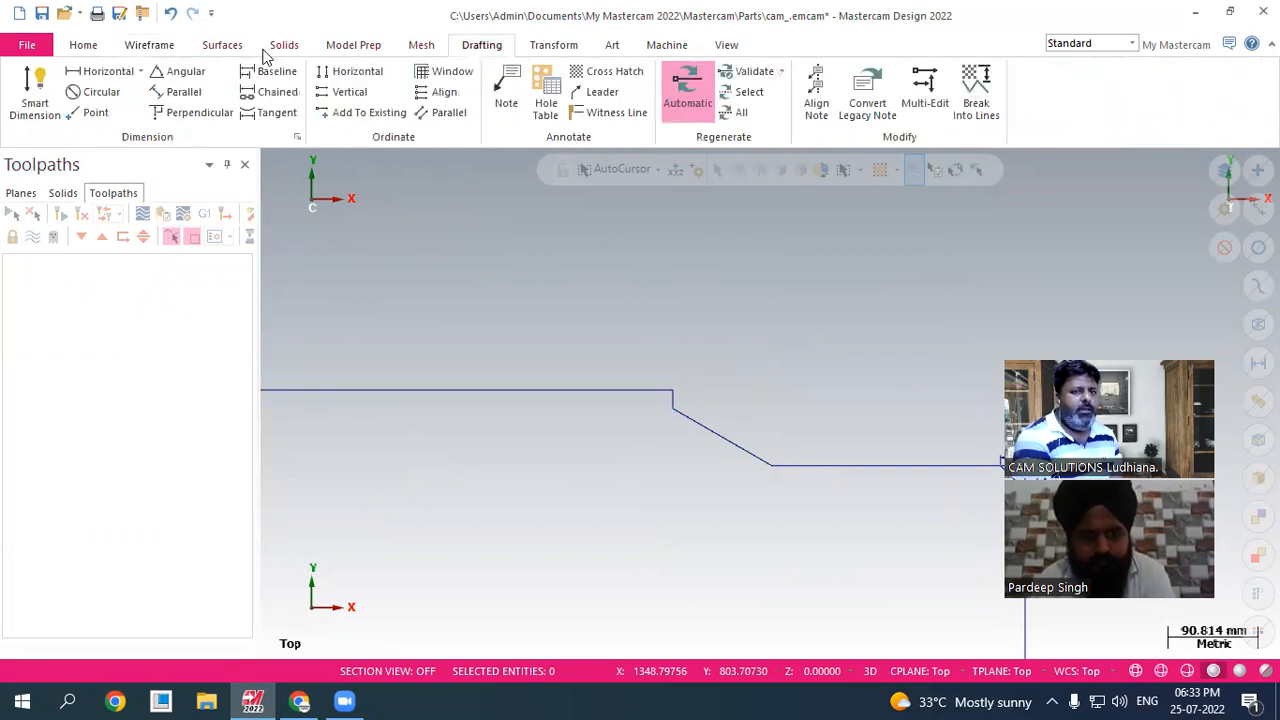
click(106, 71)
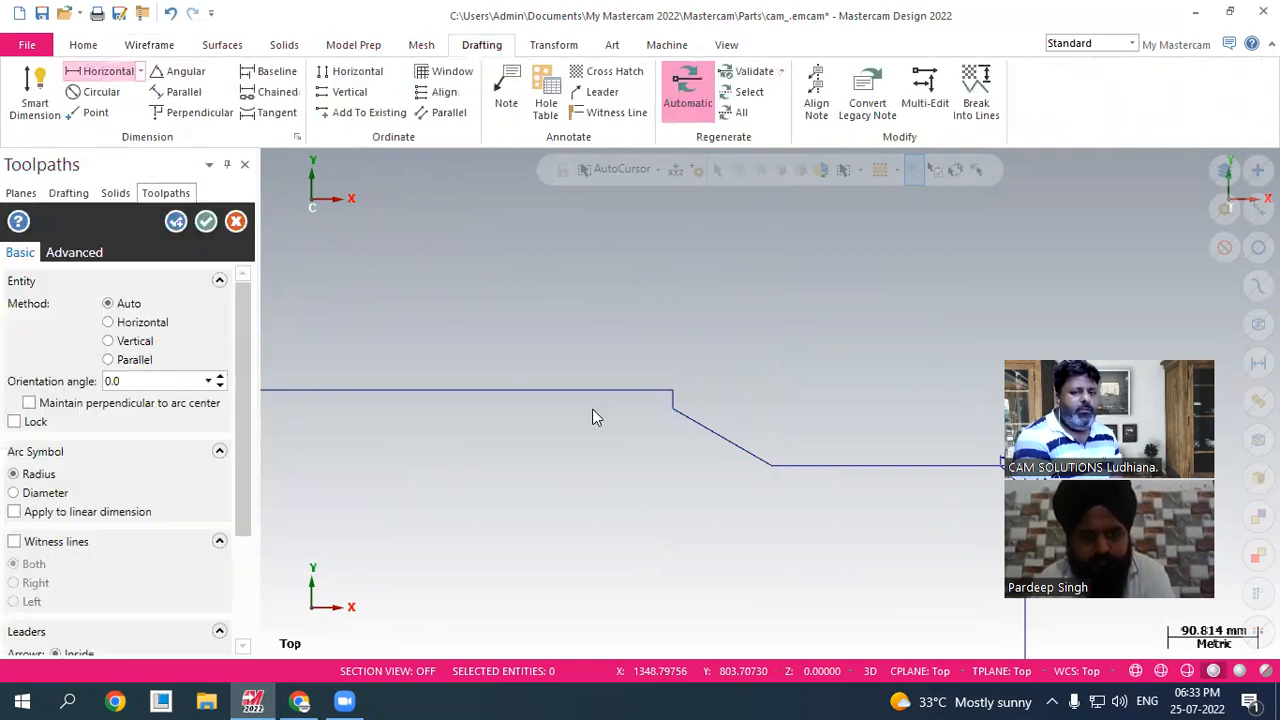
click(776, 470)
click(673, 410)
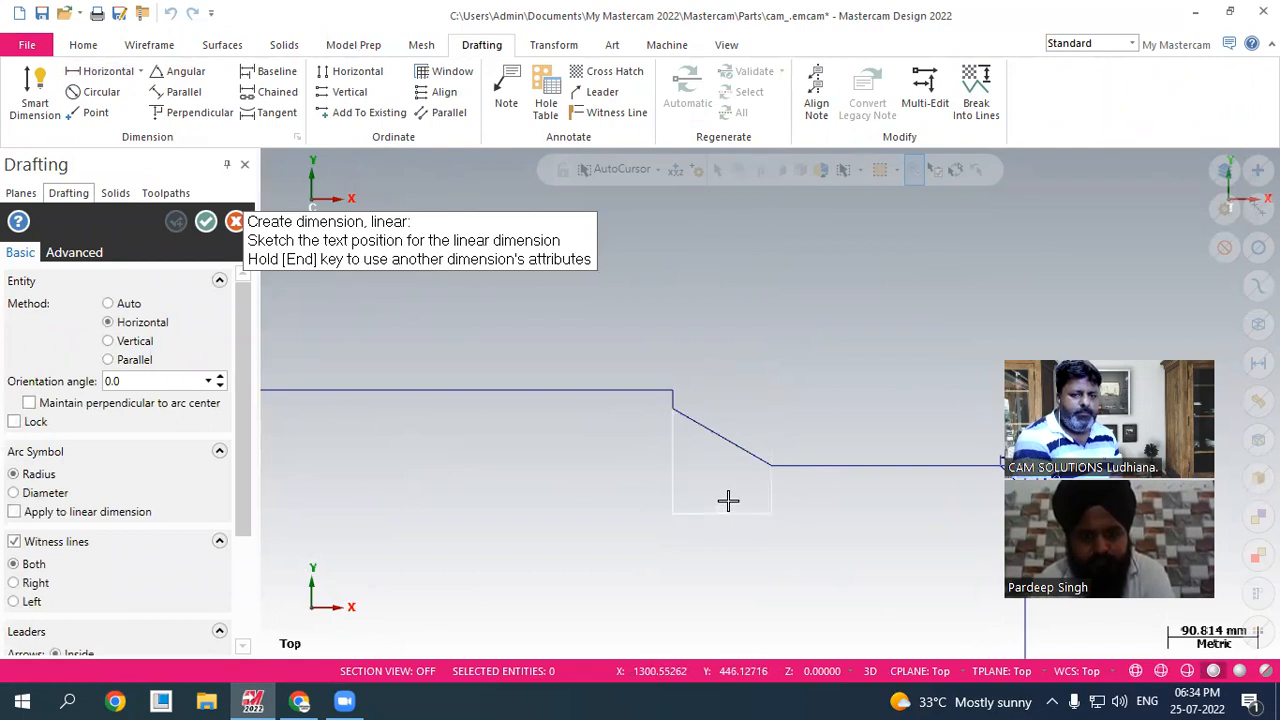
click(728, 500)
scroll(731, 491, up, 5)
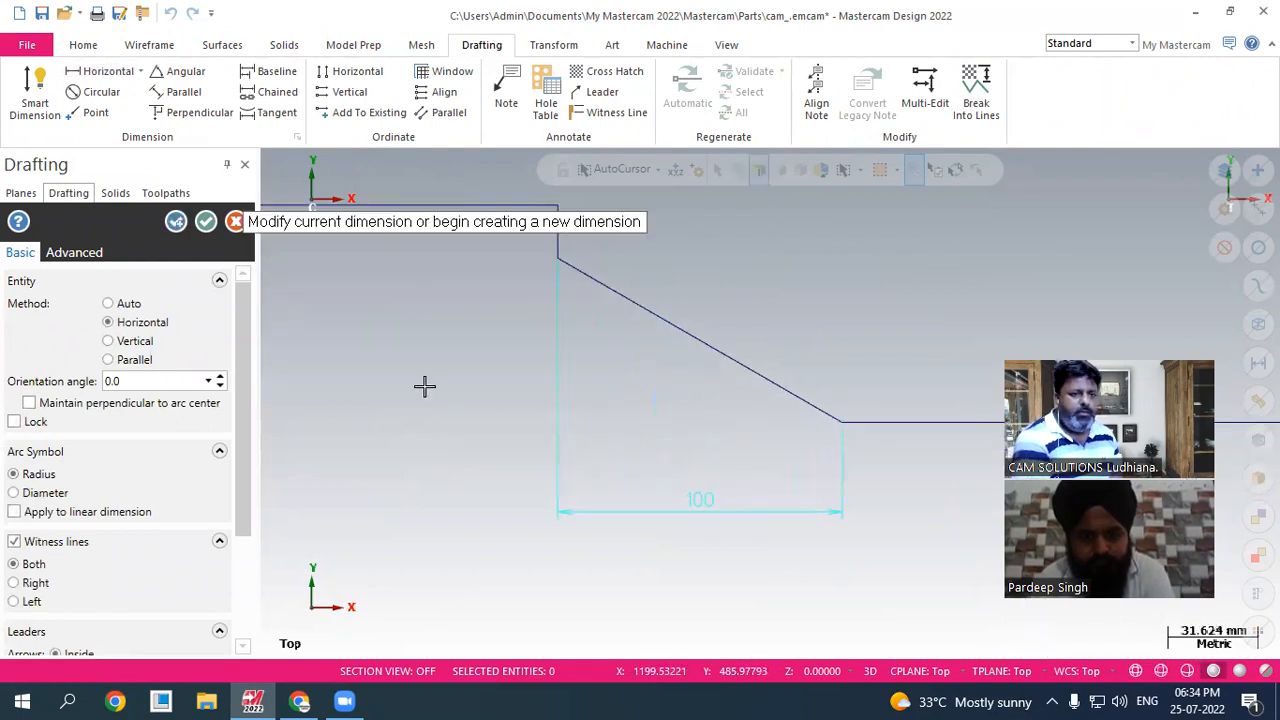
click(206, 221)
- Add an angular dimension between the horizontal edge and the raised step's chamfer line, place it inside the angle, and accept it
click(180, 71)
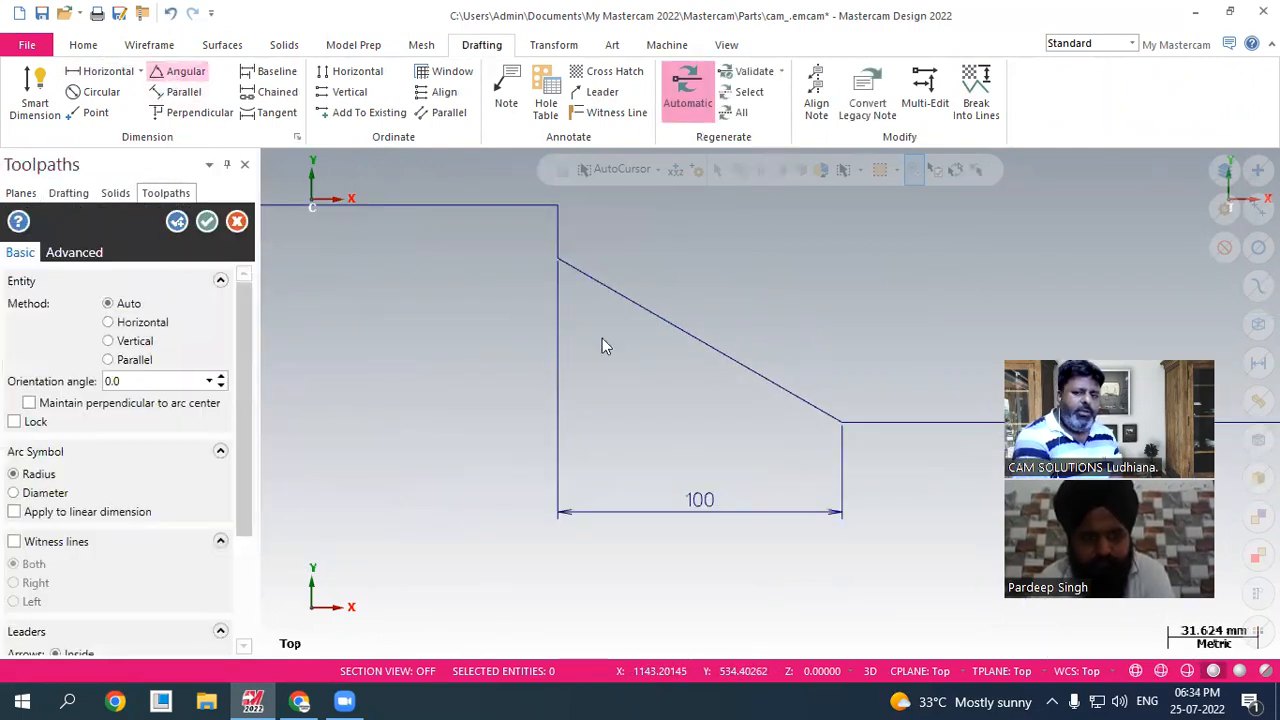
click(903, 425)
click(757, 376)
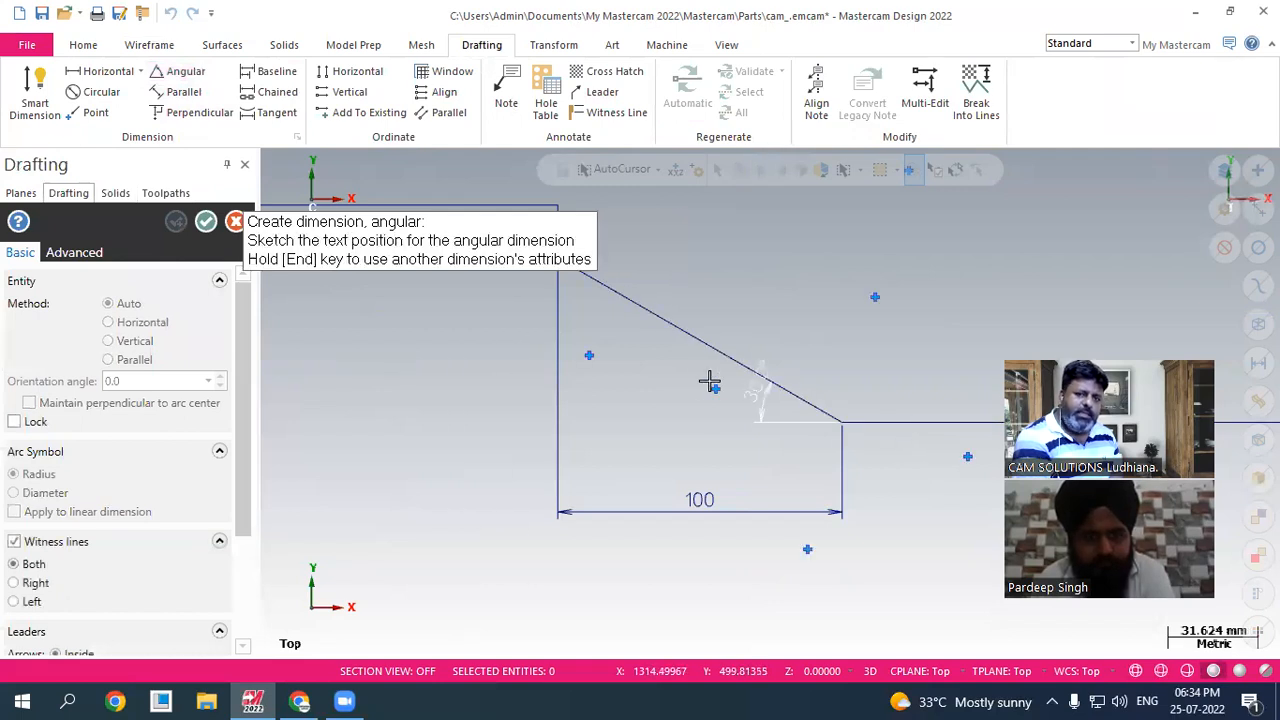
click(651, 372)
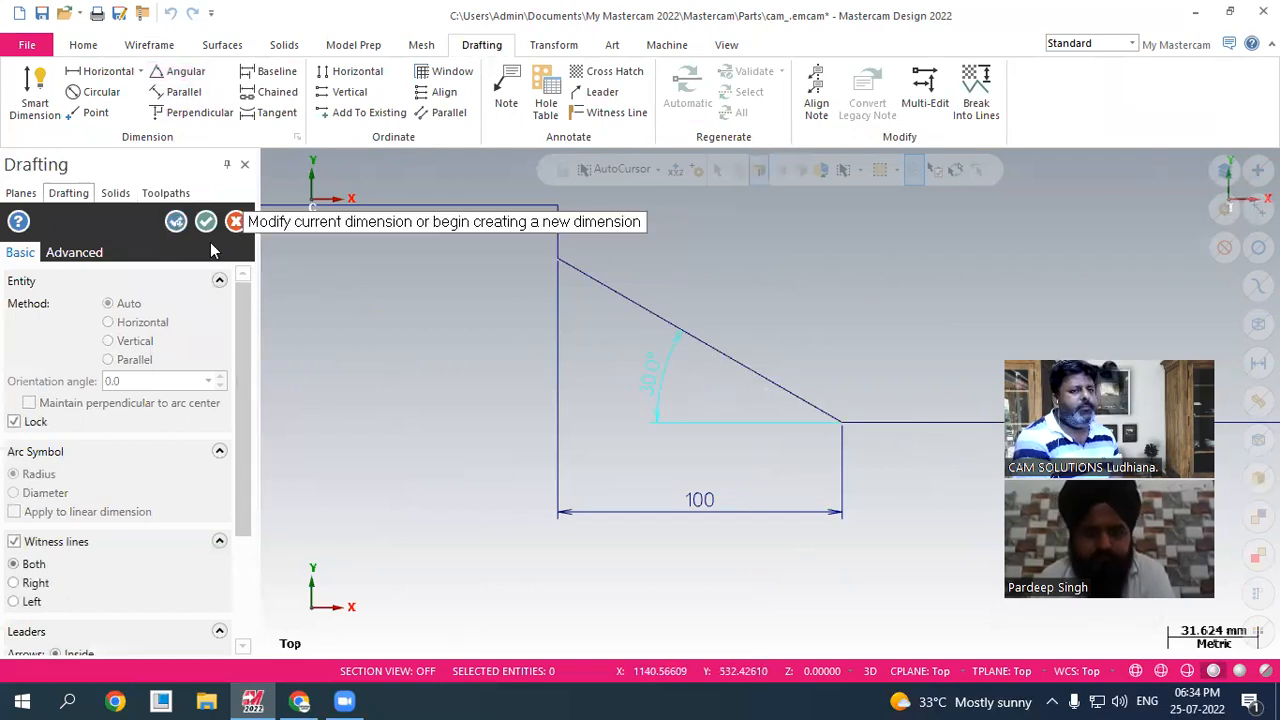
click(206, 221)
click(206, 221)
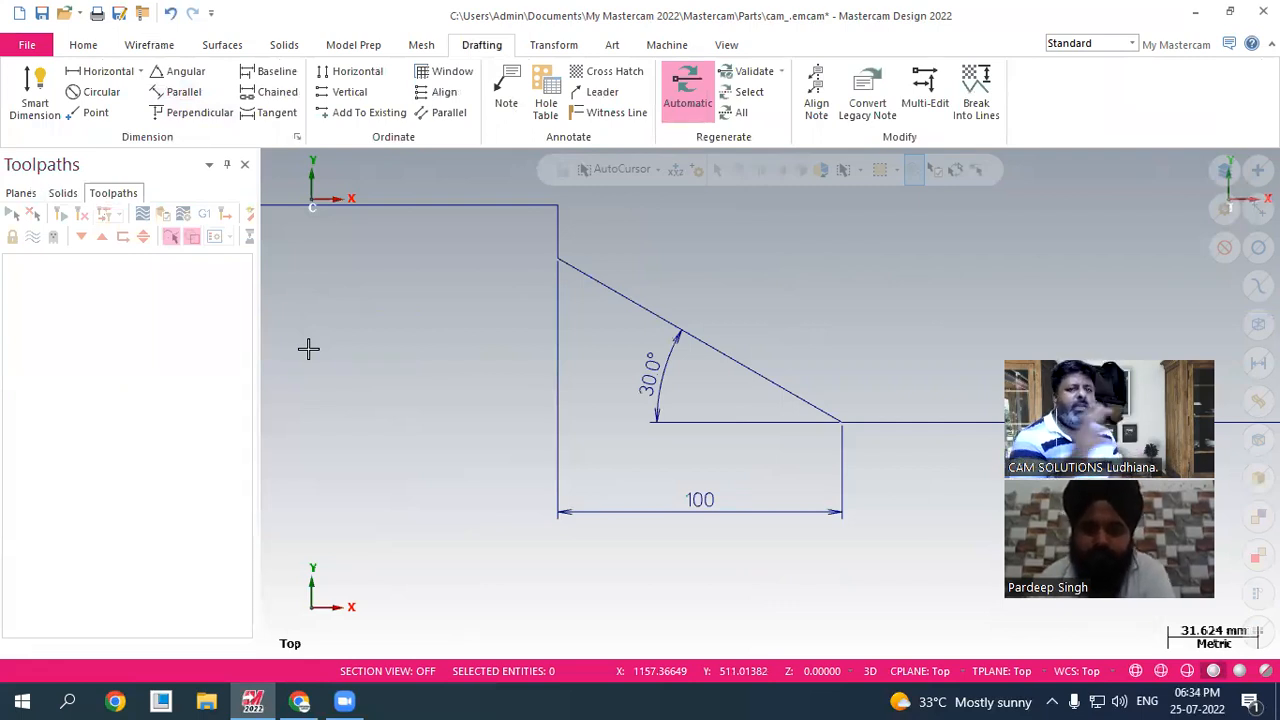
- Start an entity chamfer near the raised step's left side using the Width method with a width of 150 mm
scroll(526, 300, down, 6)
scroll(731, 286, down, 4)
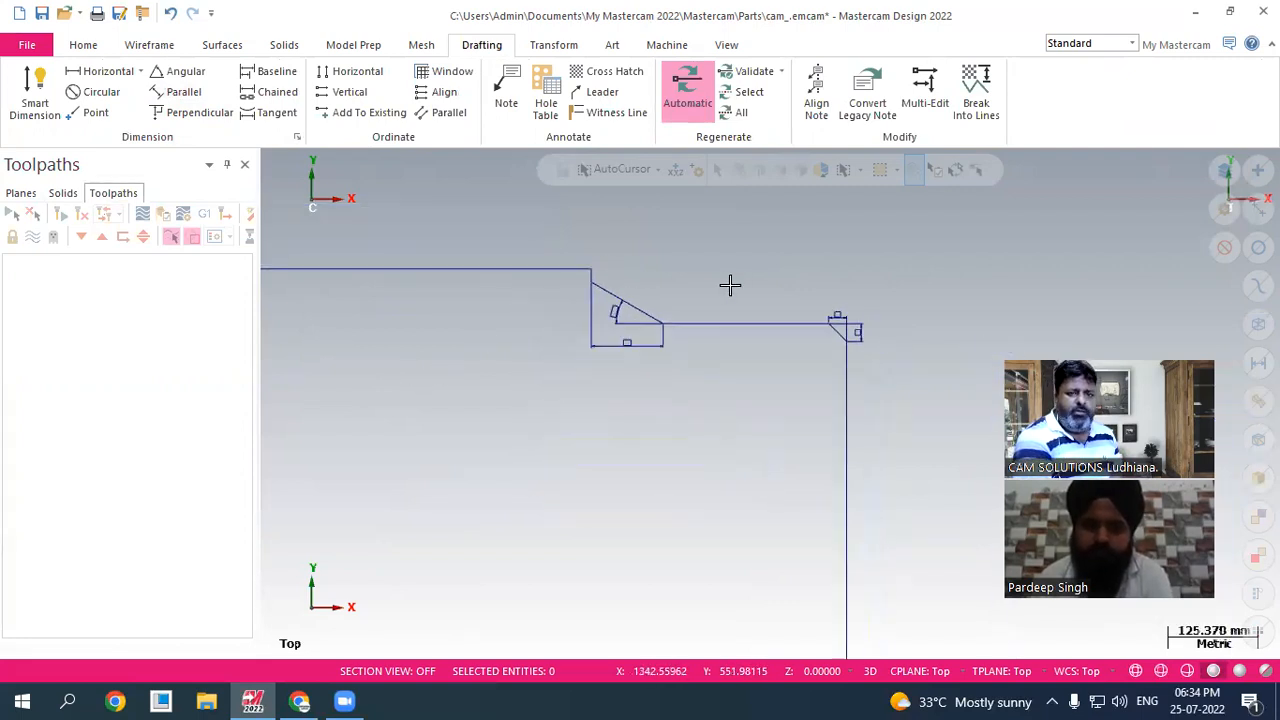
scroll(285, 278, up, 6)
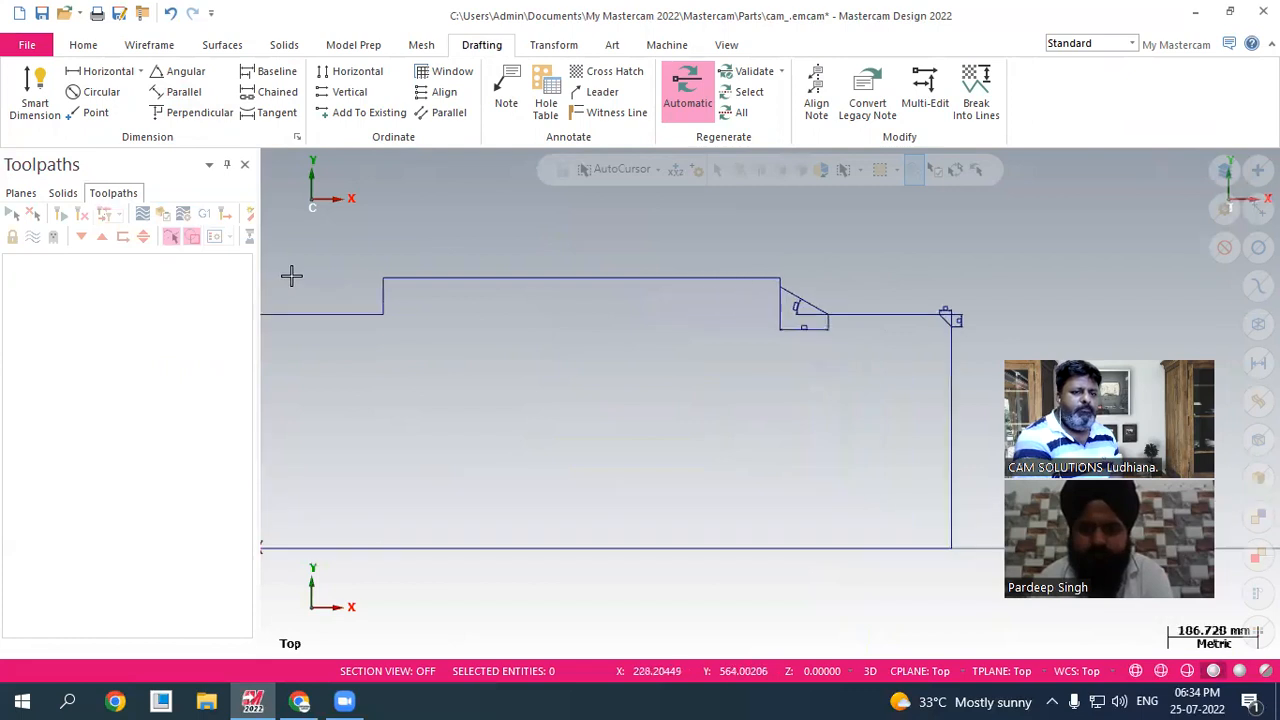
click(164, 48)
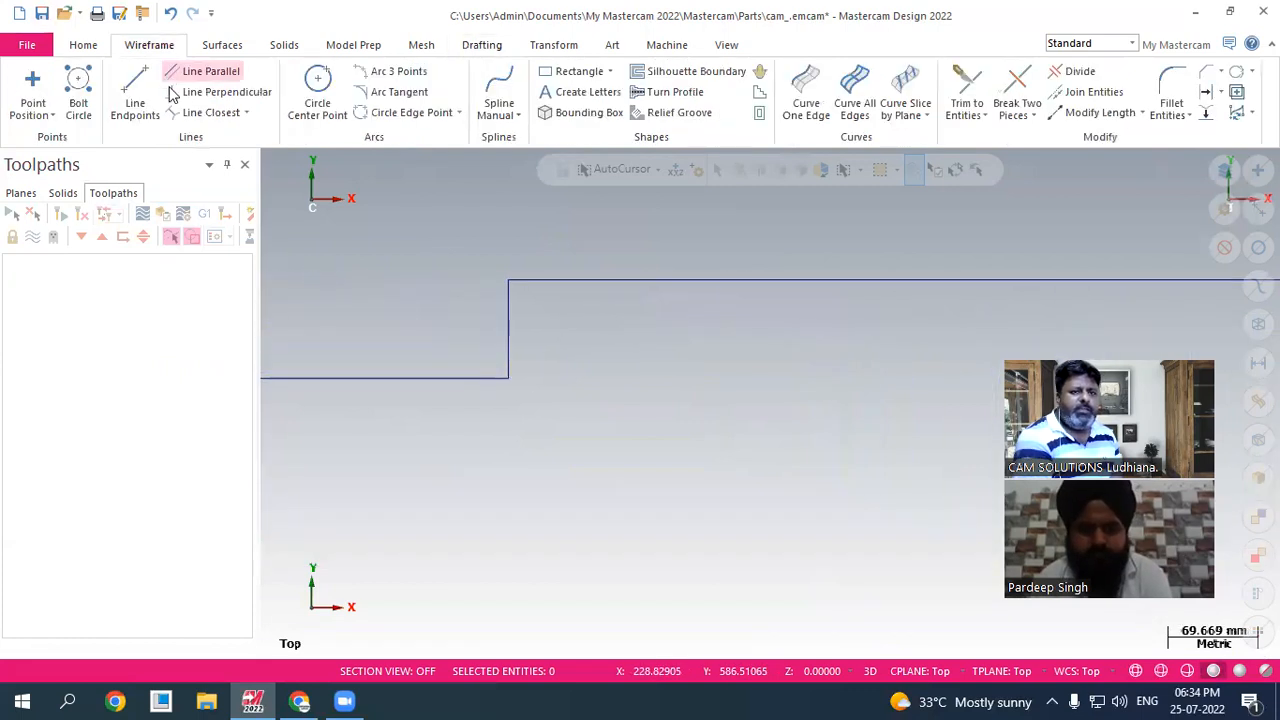
click(1225, 77)
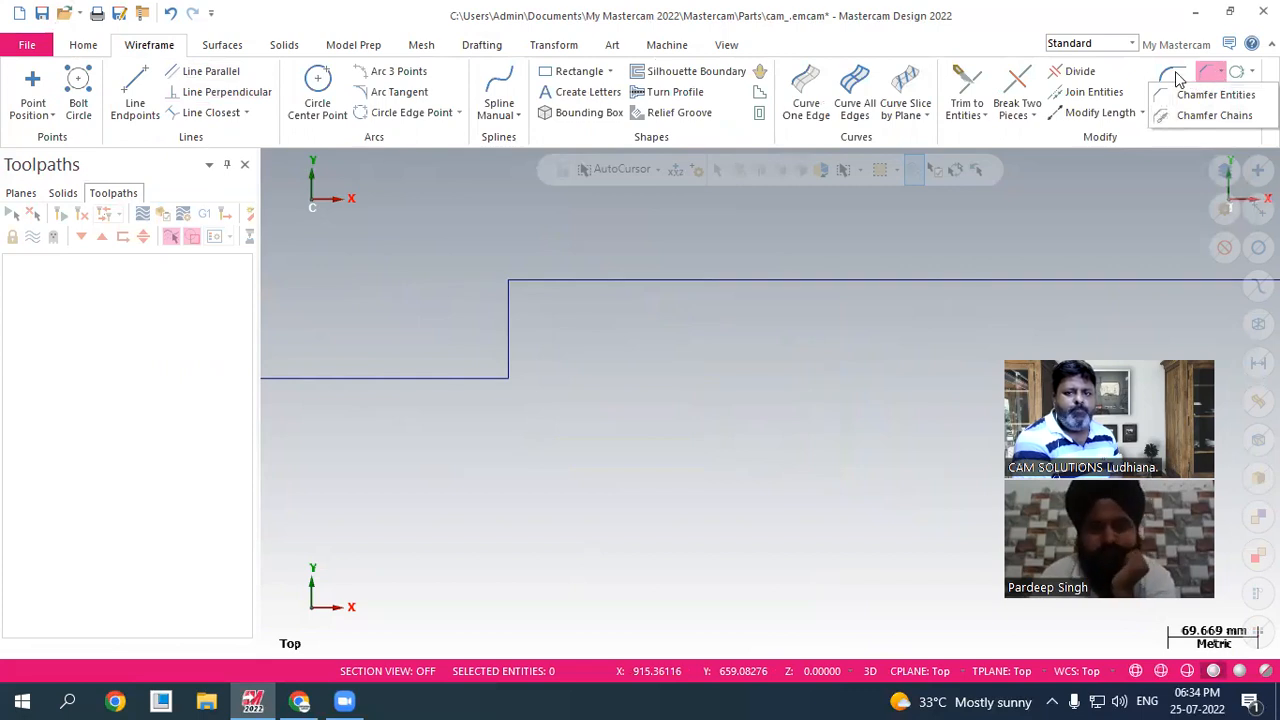
click(791, 426)
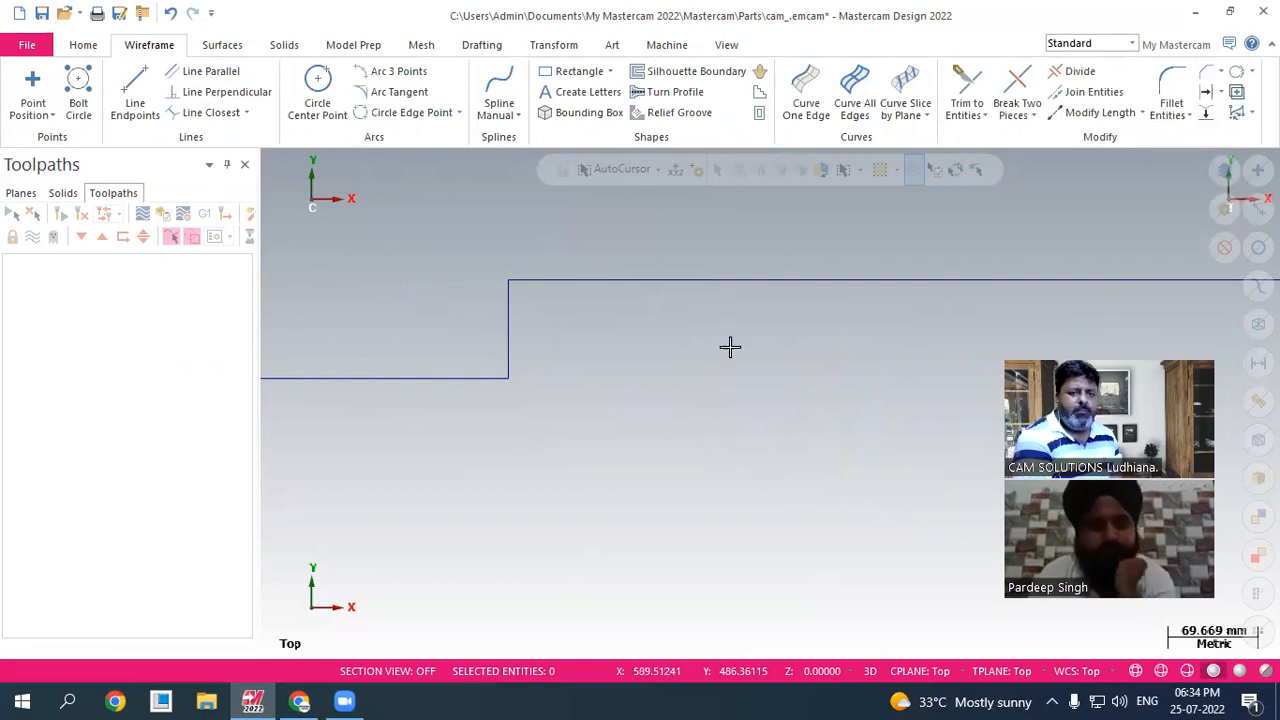
click(1204, 77)
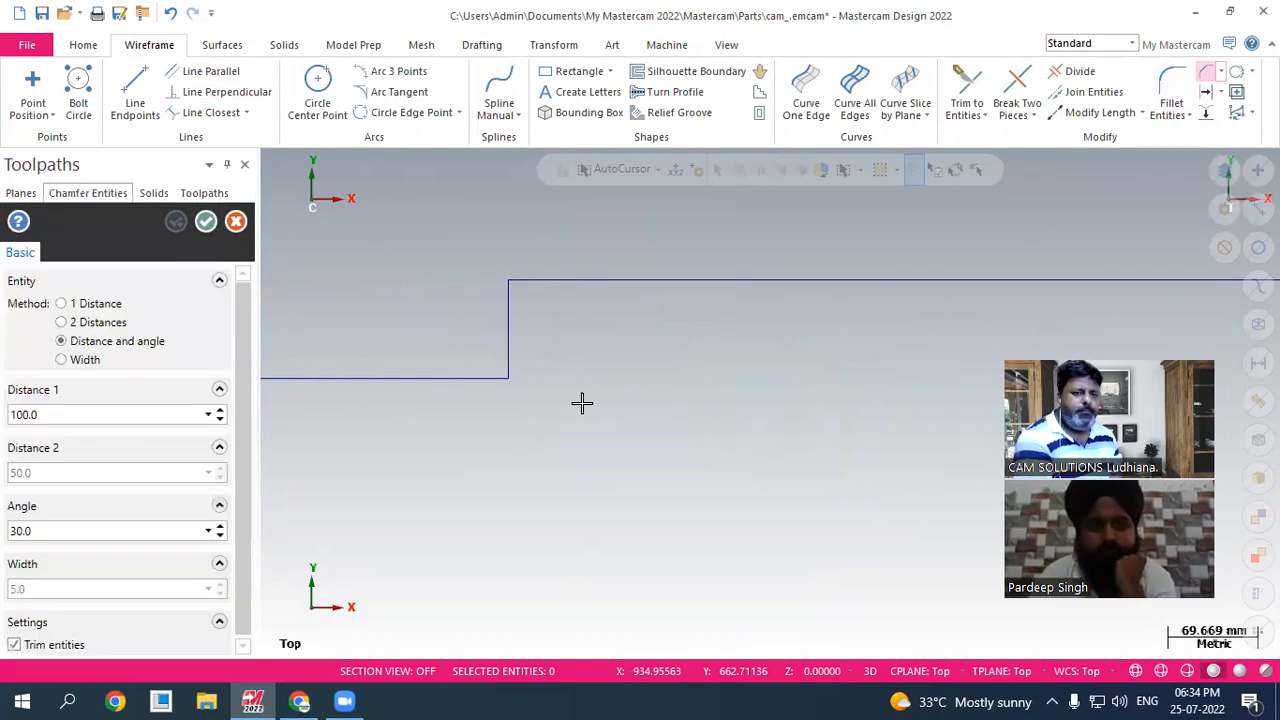
click(63, 360)
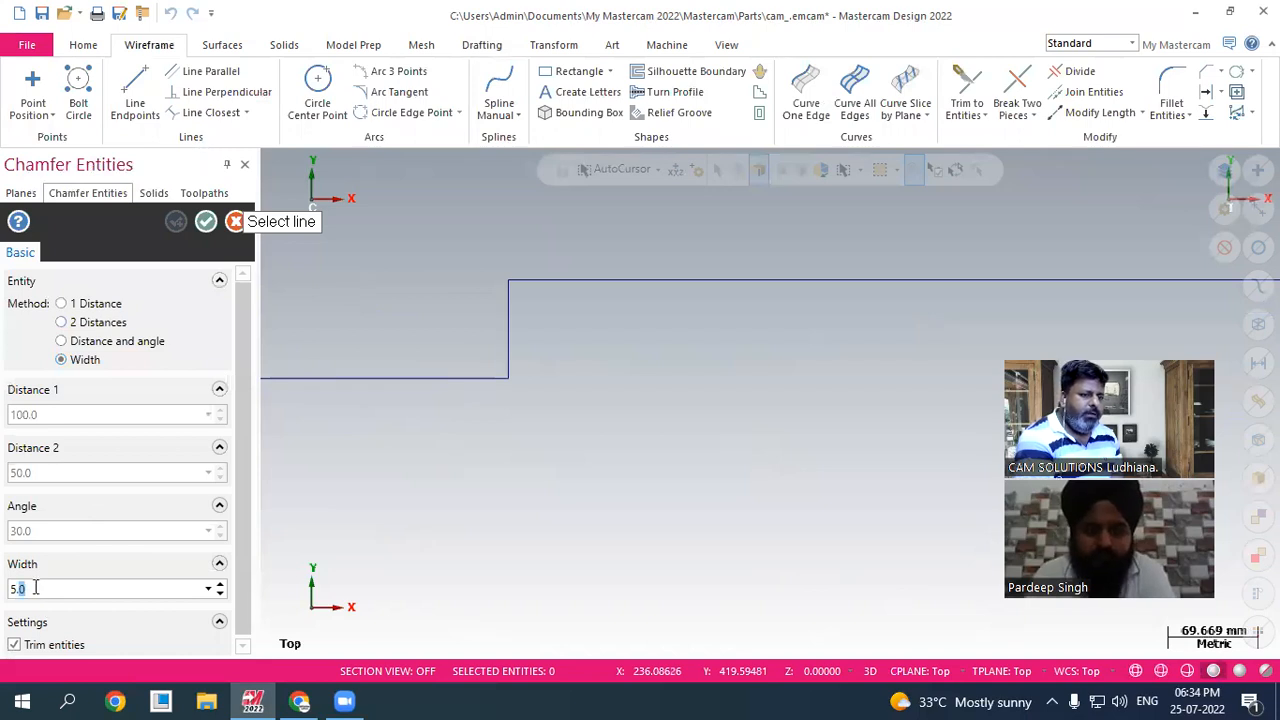
text(150)
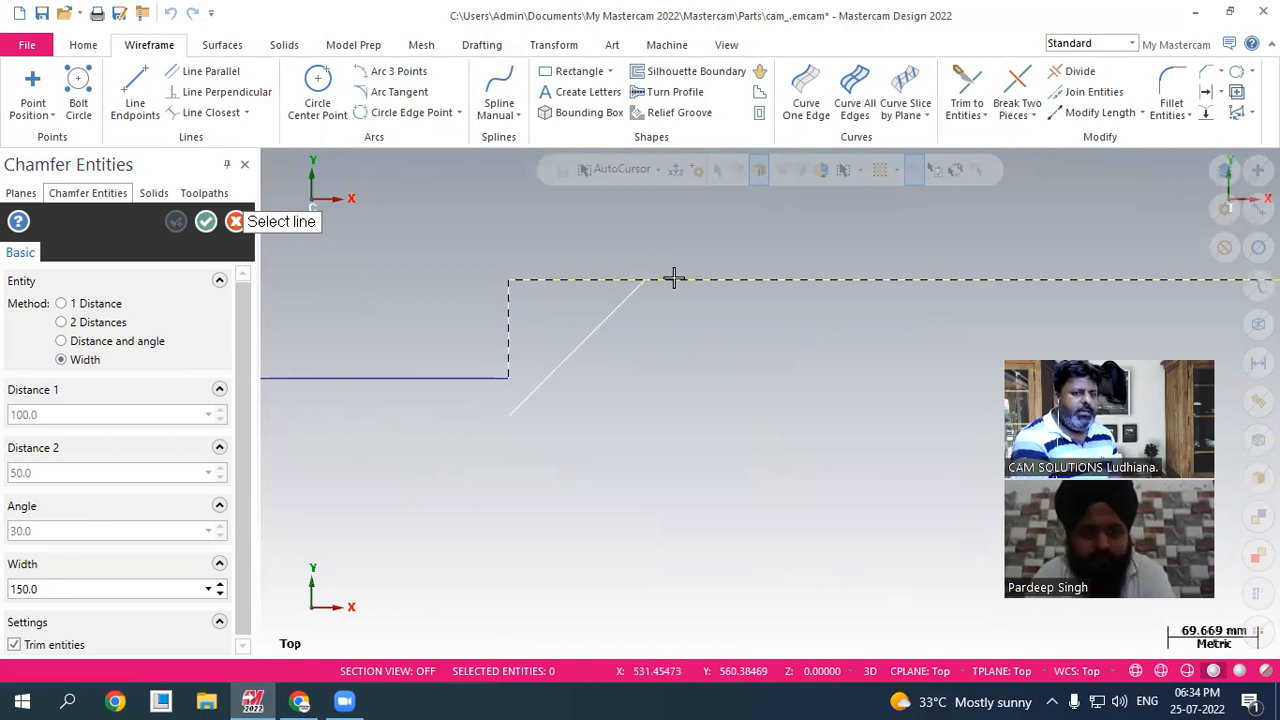
scroll(711, 335, down, 1)
scroll(720, 337, down, 5)
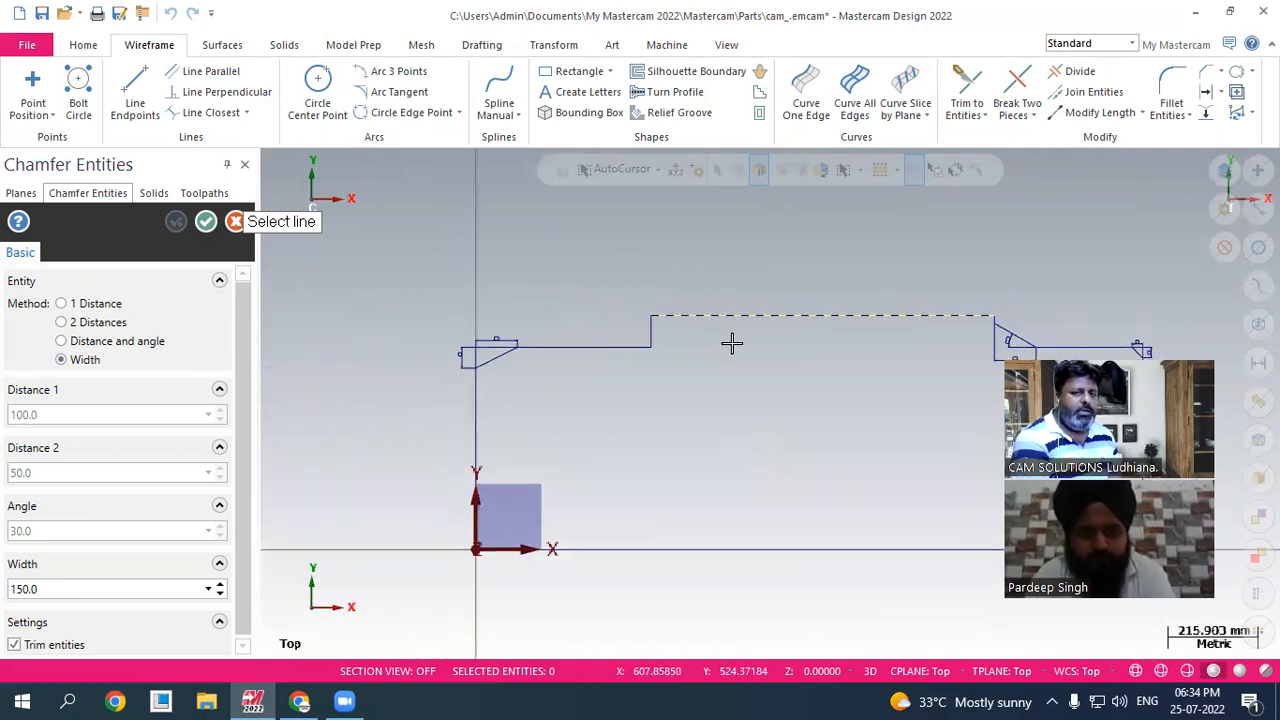
scroll(931, 420, up, 3)
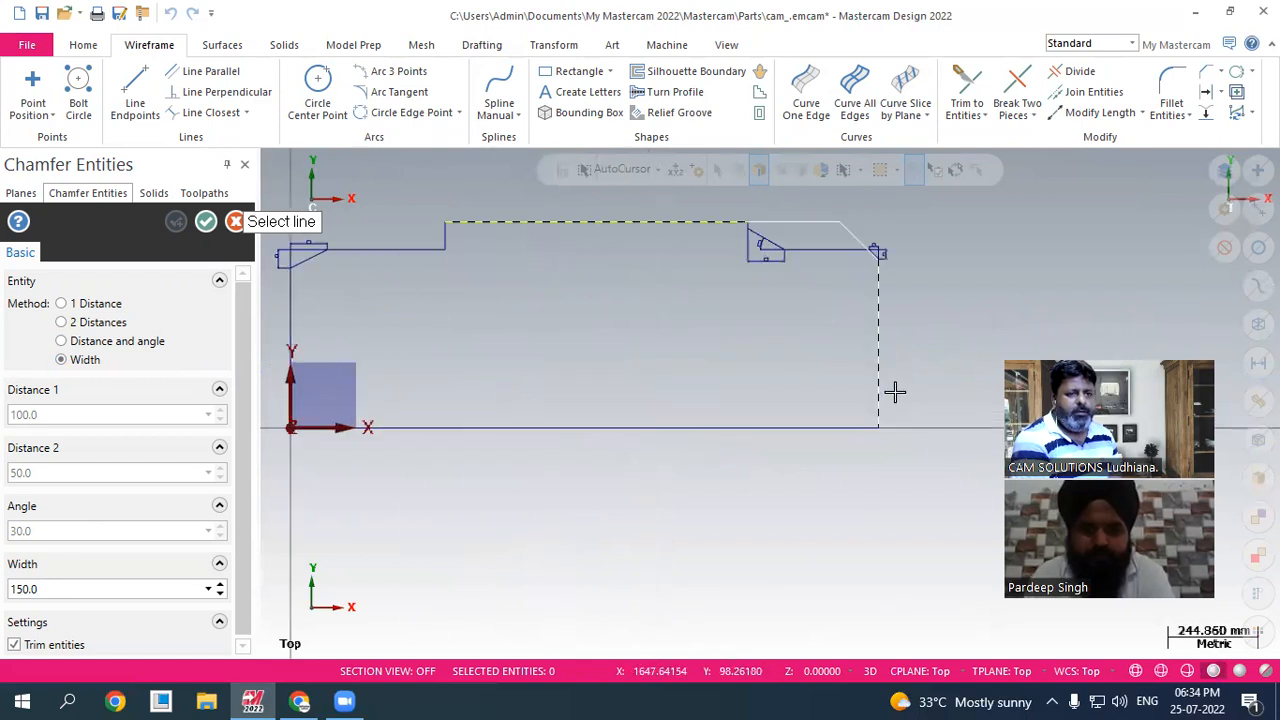
click(234, 221)
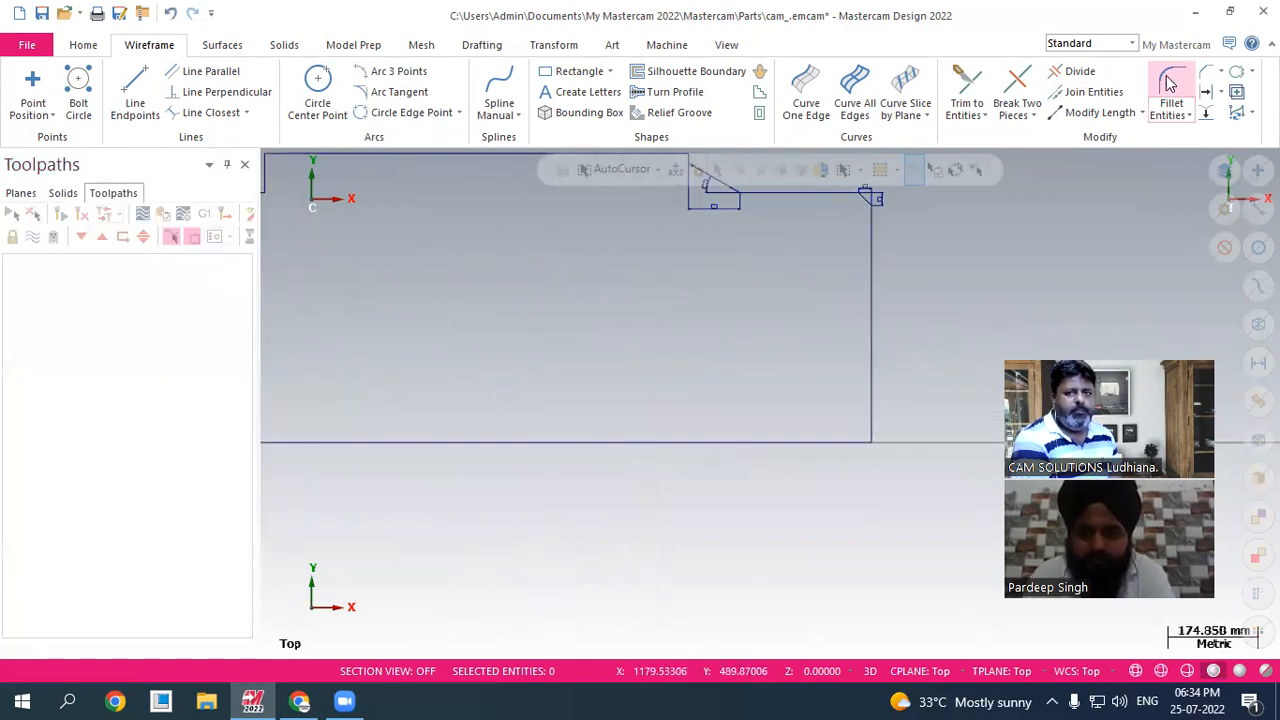
- Chamfer the large rectangle's lower right corner using the Width method at 150 mm, and accept it
click(1206, 72)
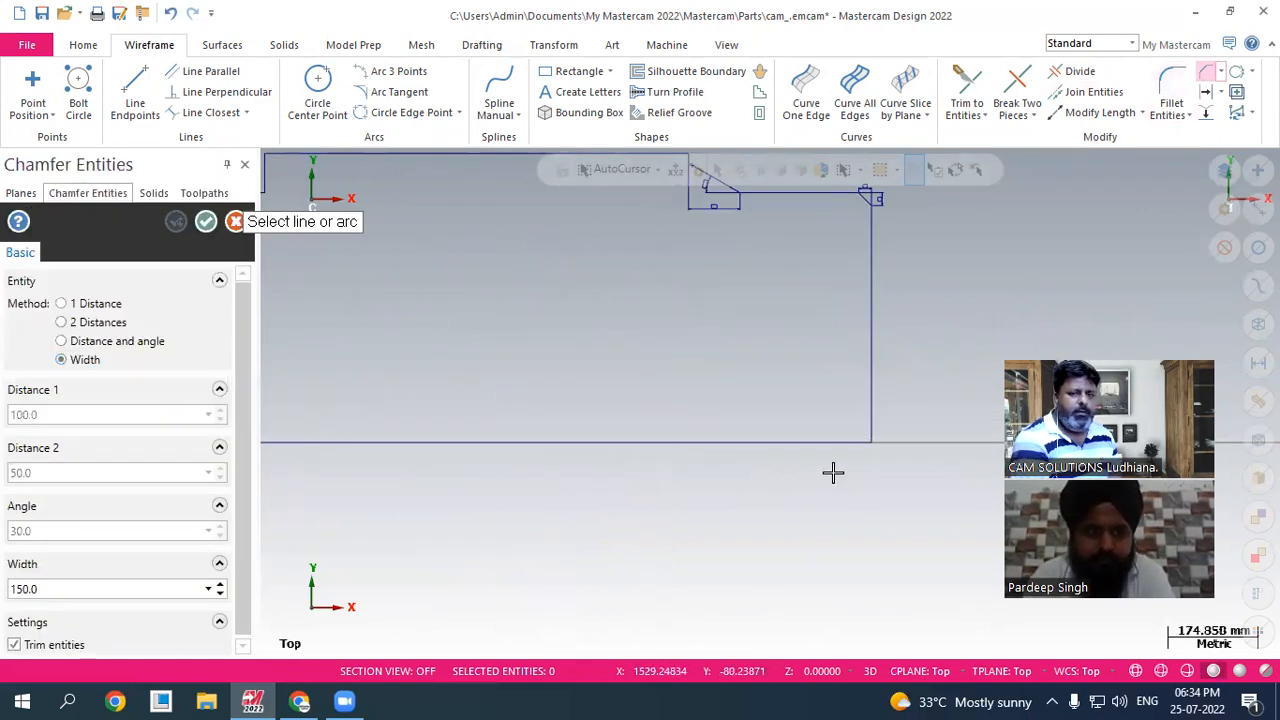
click(805, 442)
click(870, 372)
scroll(903, 420, up, 3)
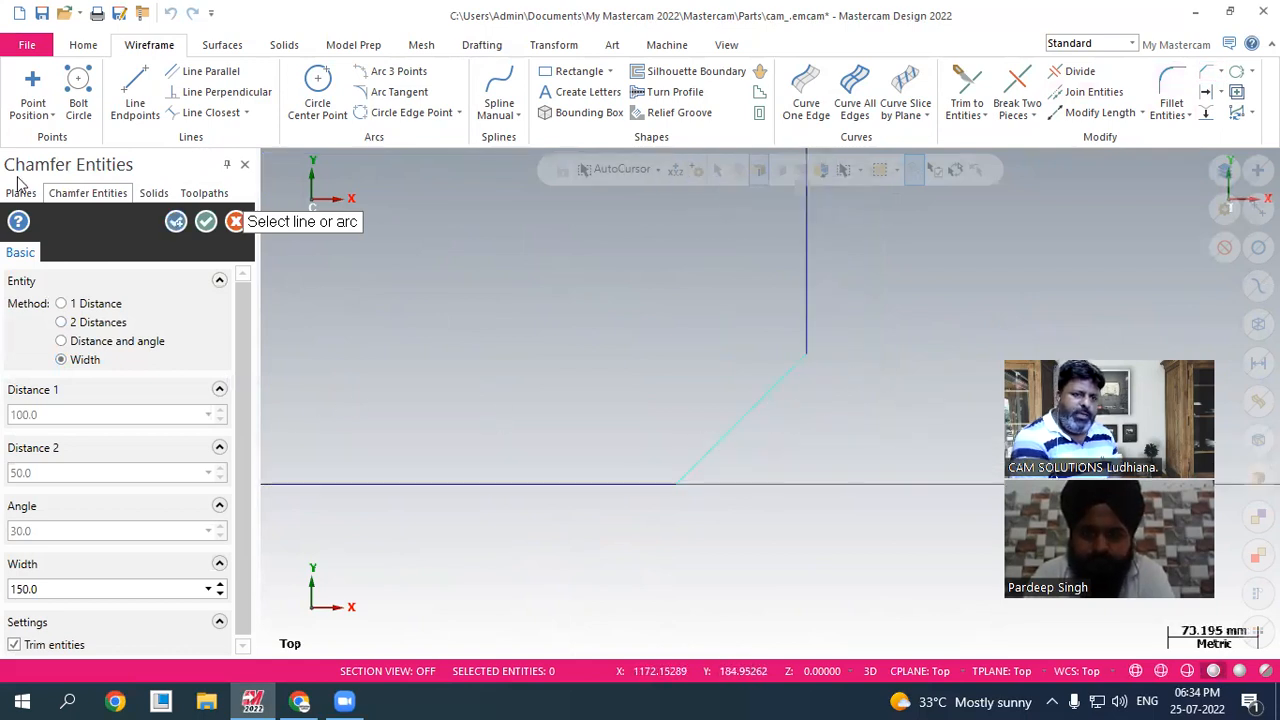
click(205, 222)
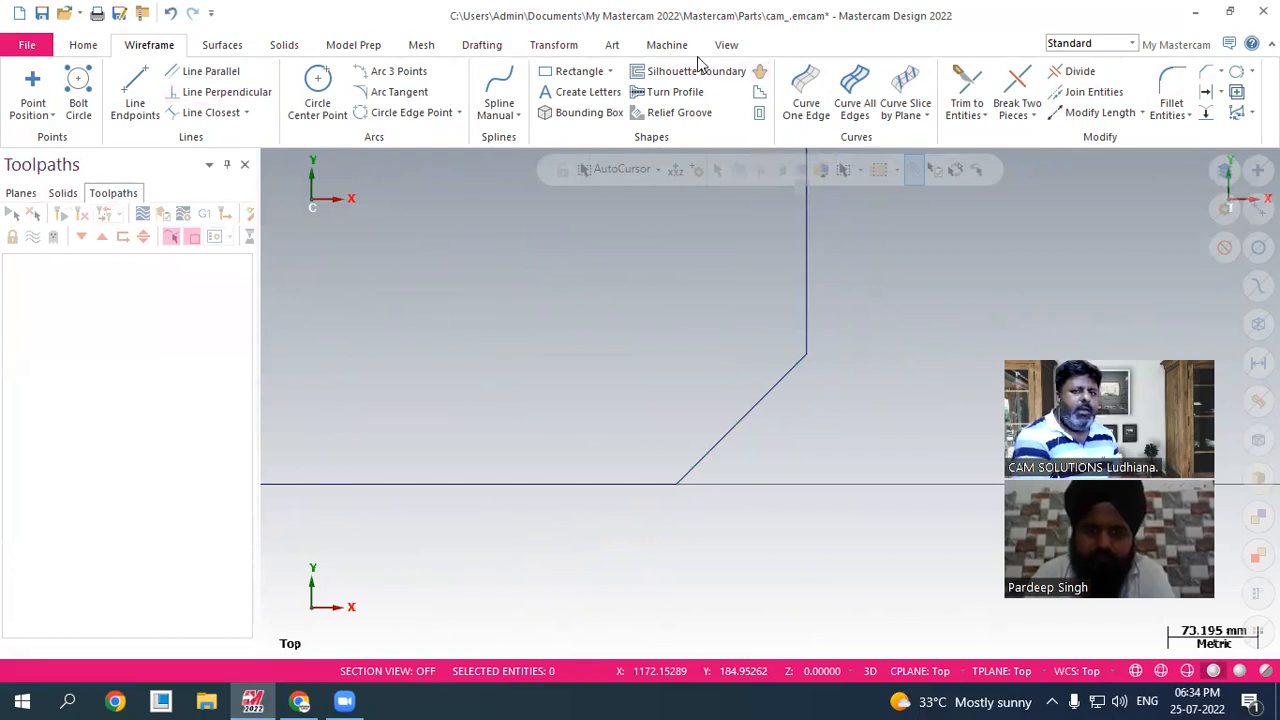
- Add a parallel dimension along the lower right corner's chamfer, place it outside the corner, and accept it
click(666, 46)
click(481, 45)
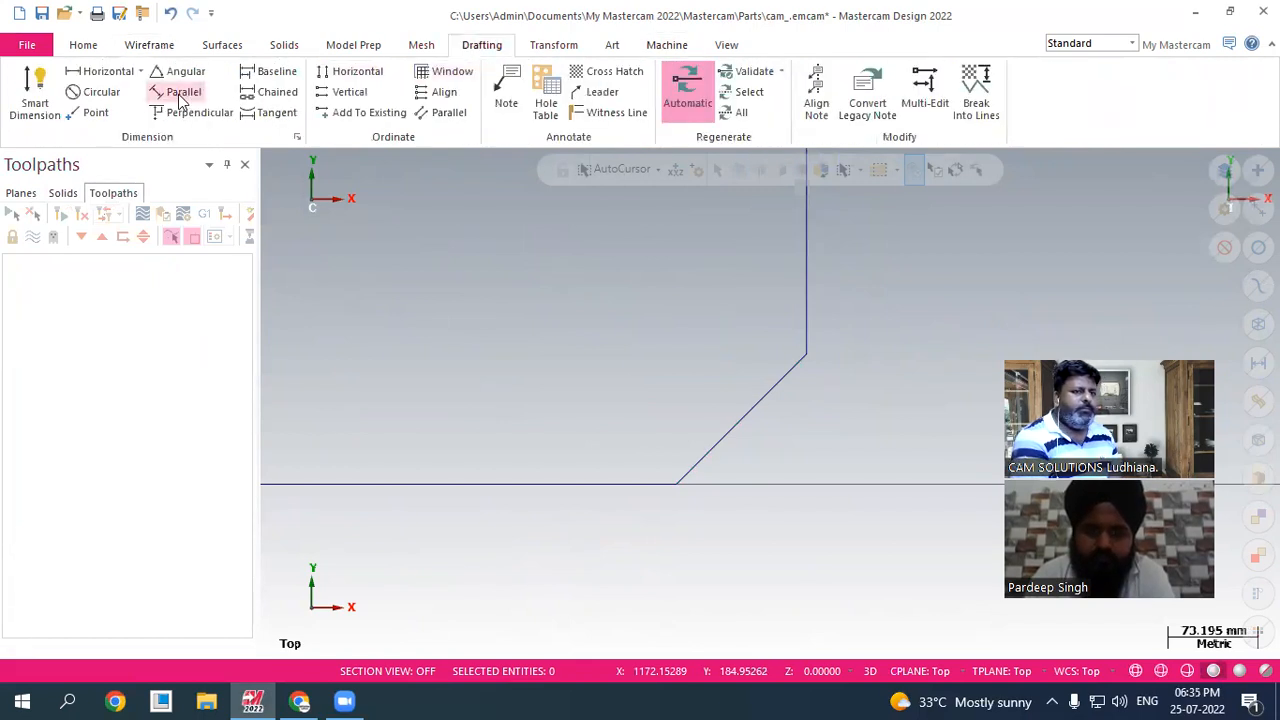
click(808, 358)
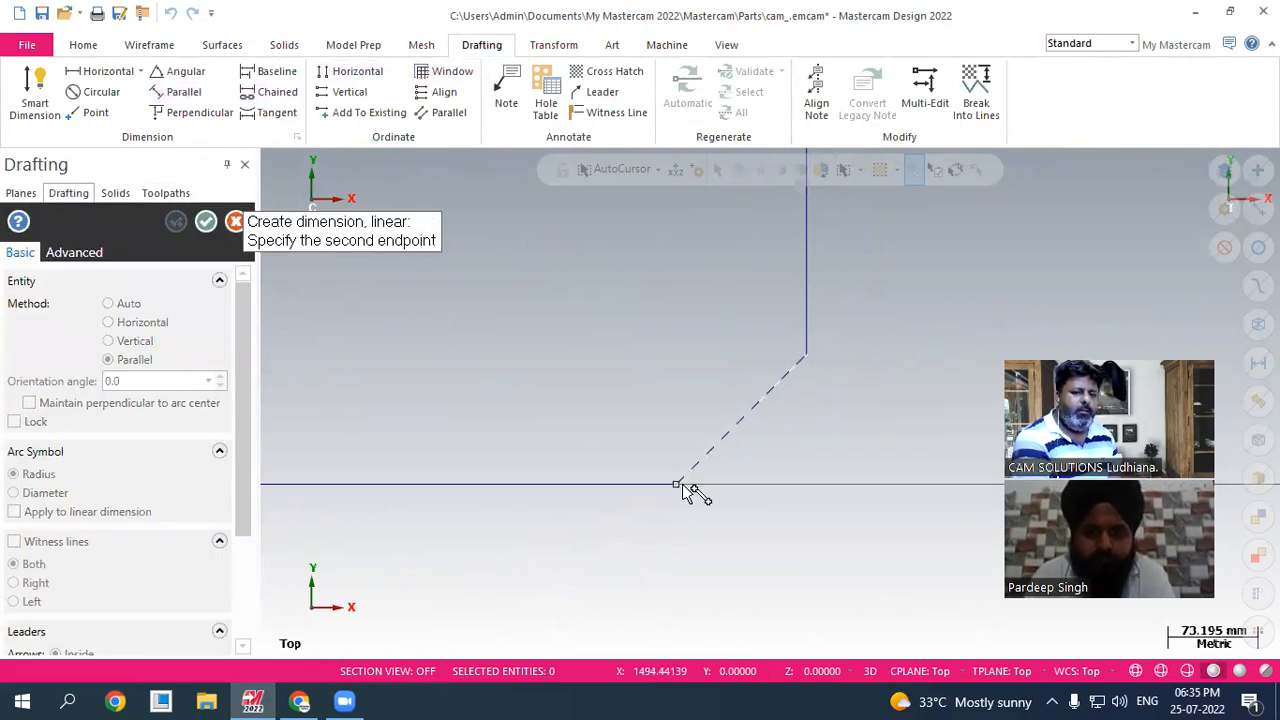
click(678, 485)
click(777, 446)
scroll(790, 450, up, 4)
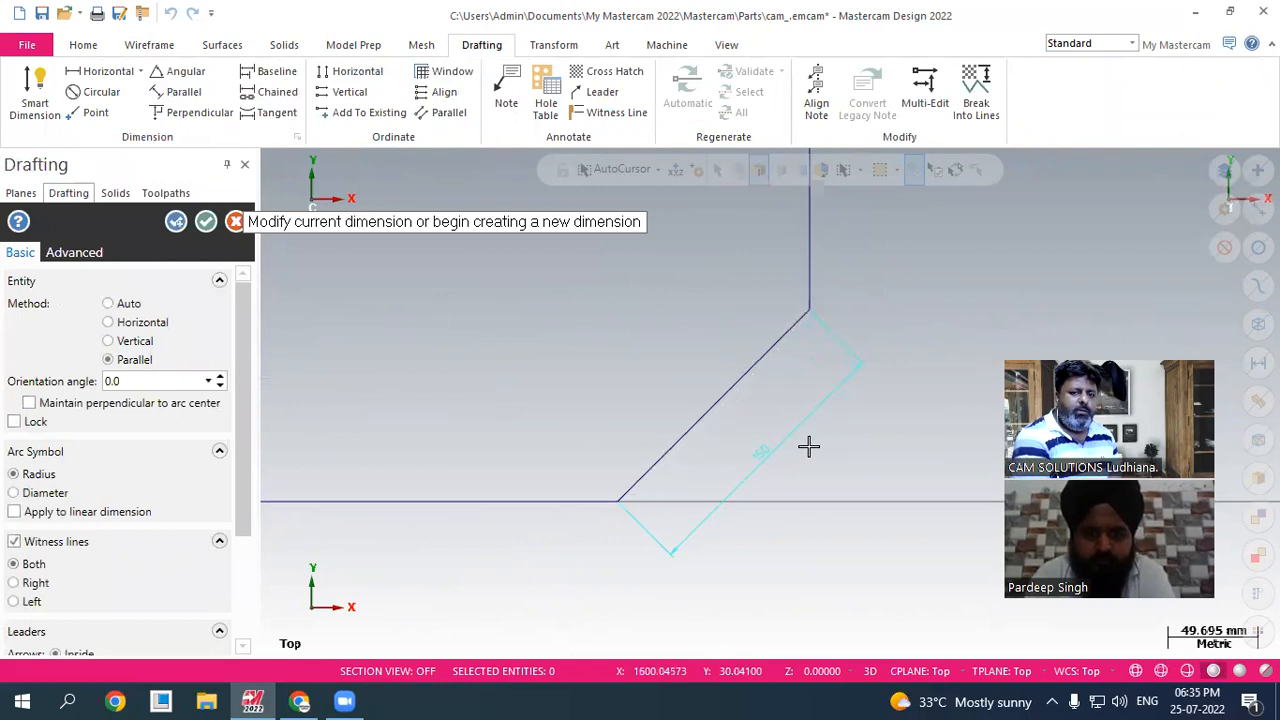
click(205, 221)
- Add a parallel dimension along the 30-degree chamfer at the raised step, place it below the 100 mm dimension, and accept it
scroll(443, 303, down, 5)
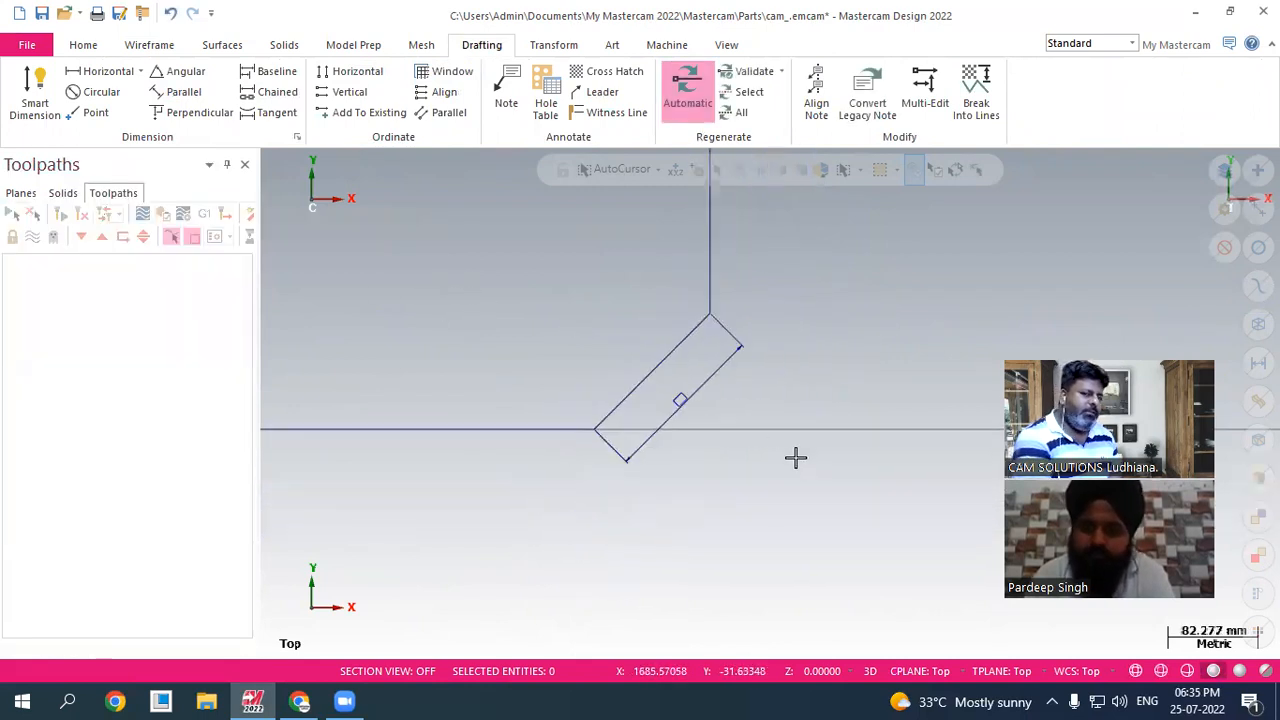
scroll(786, 448, down, 1)
scroll(814, 446, down, 5)
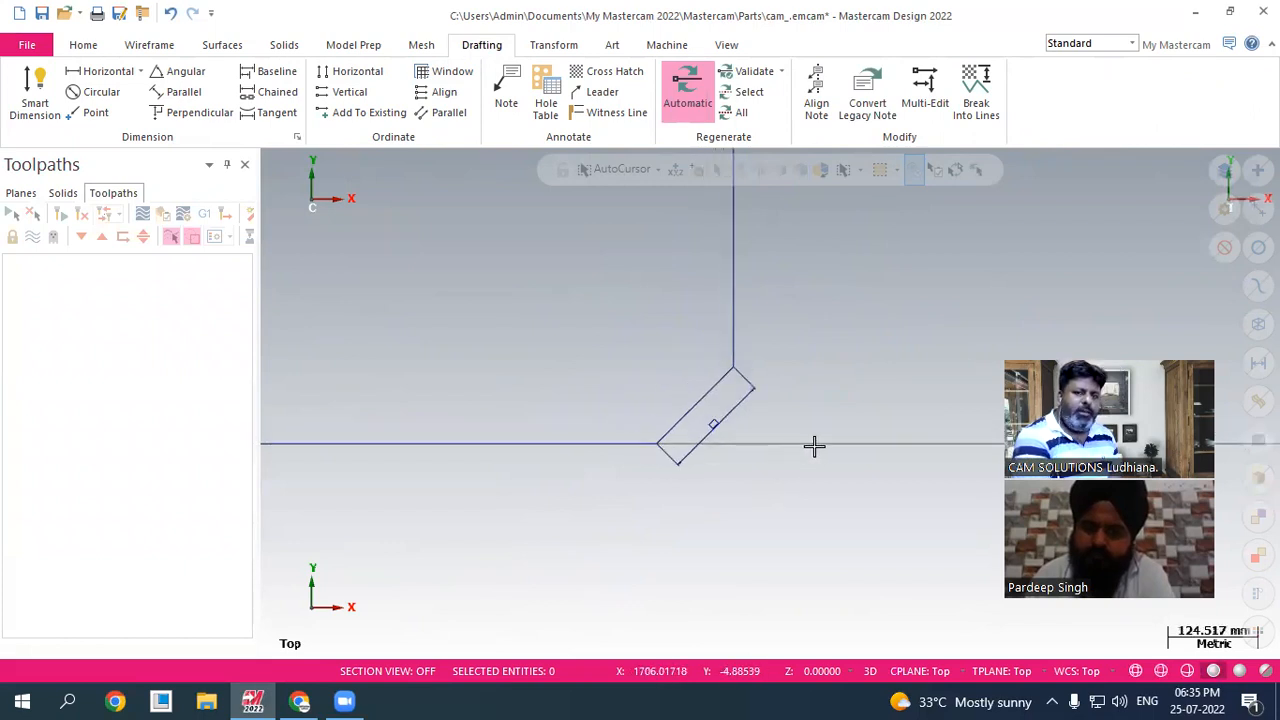
scroll(675, 275, up, 3)
scroll(676, 272, up, 5)
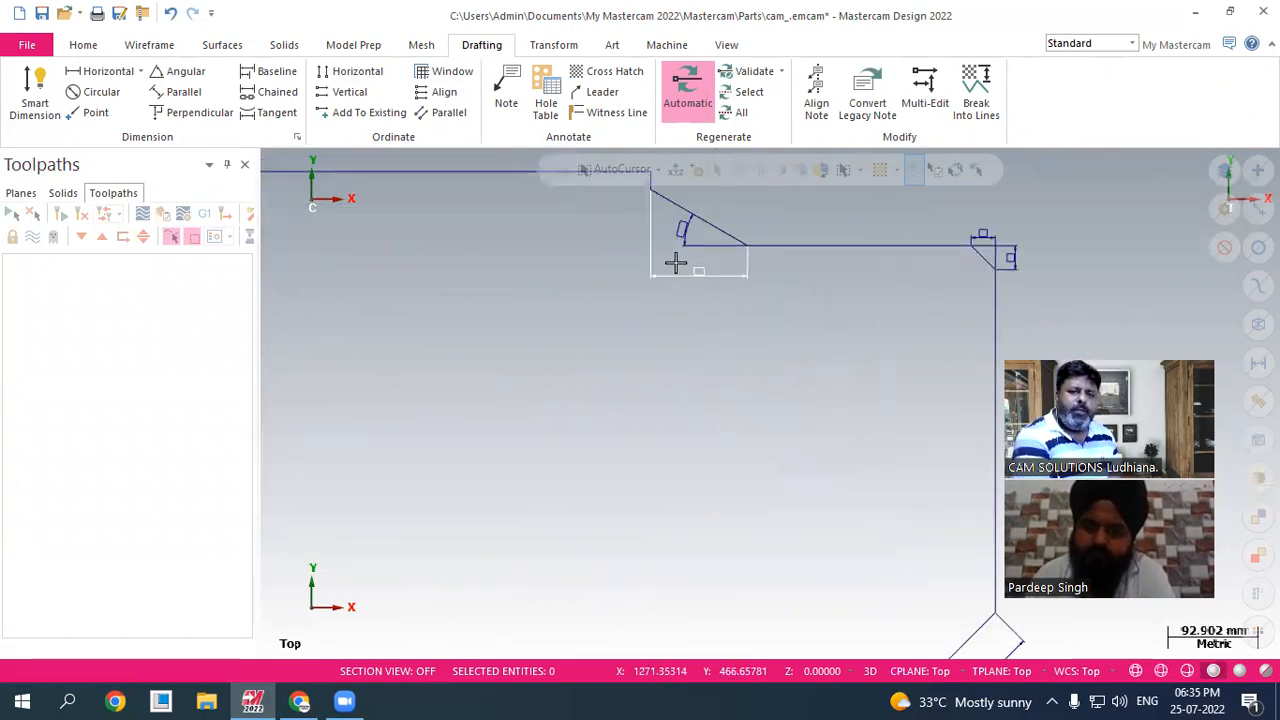
scroll(608, 259, down, 2)
scroll(680, 245, up, 15)
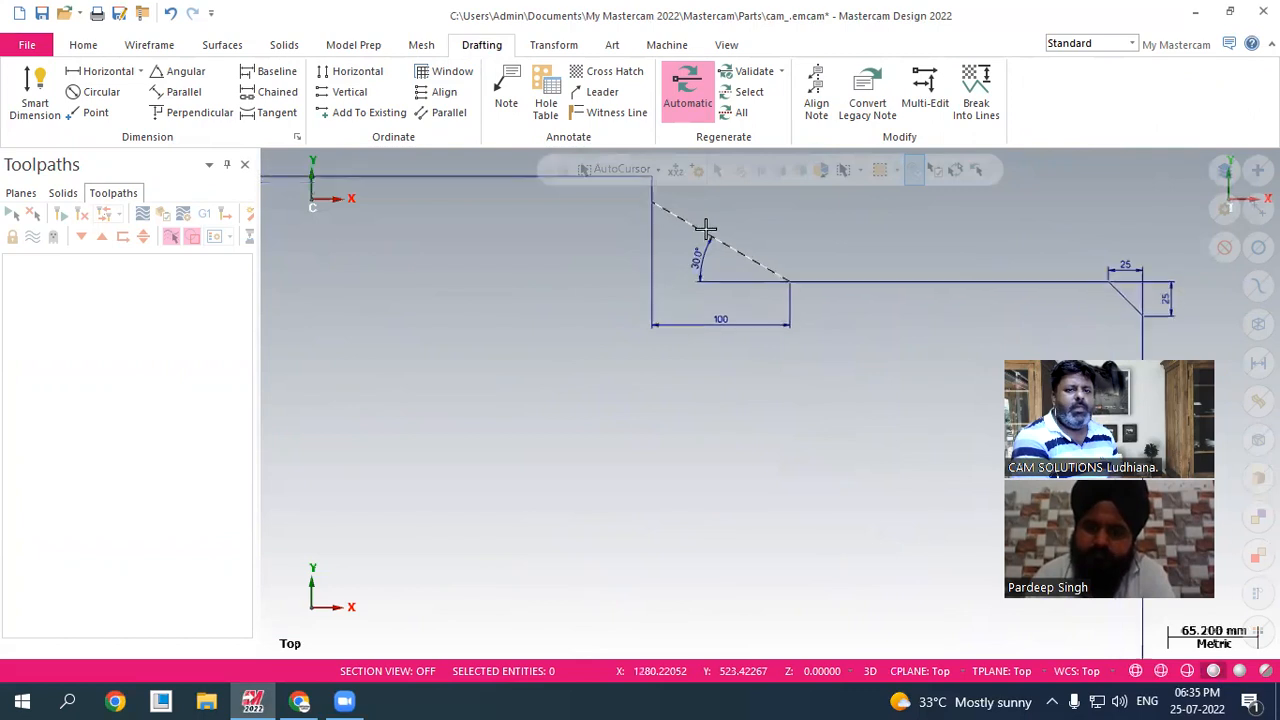
scroll(760, 220, down, 1)
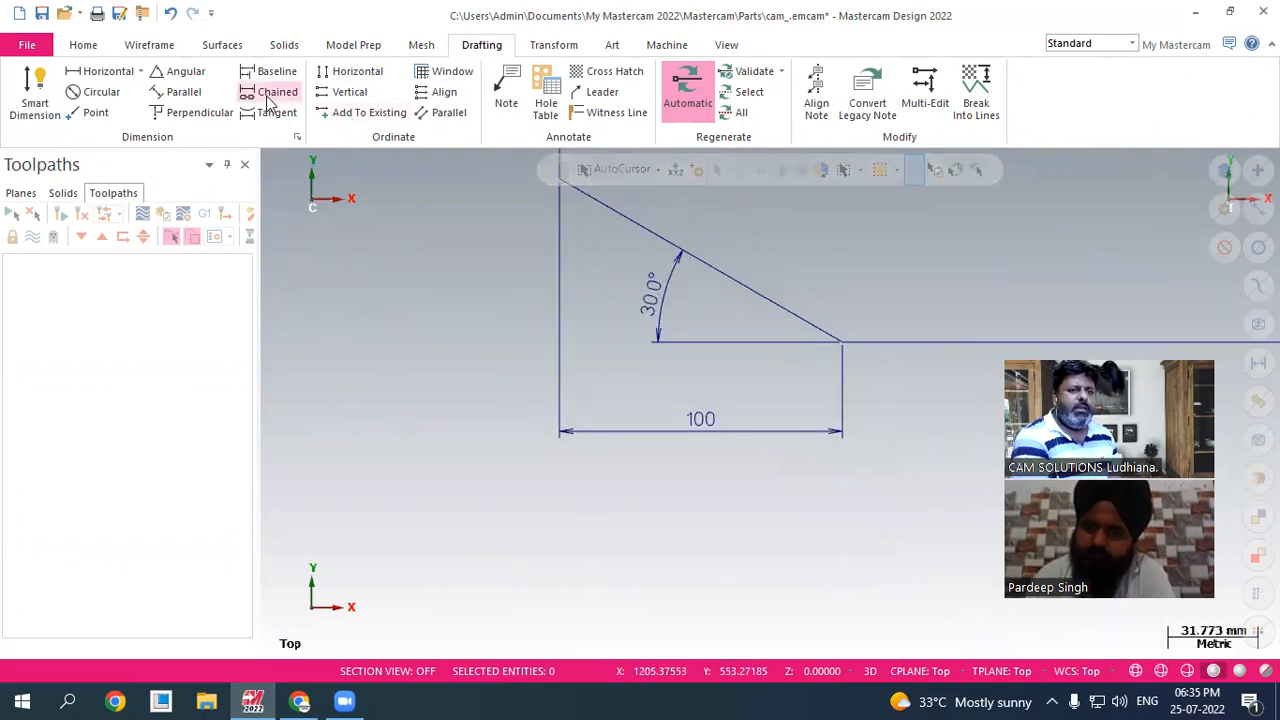
click(183, 91)
scroll(580, 431, down, 1)
scroll(581, 428, down, 2)
scroll(598, 115, up, 1)
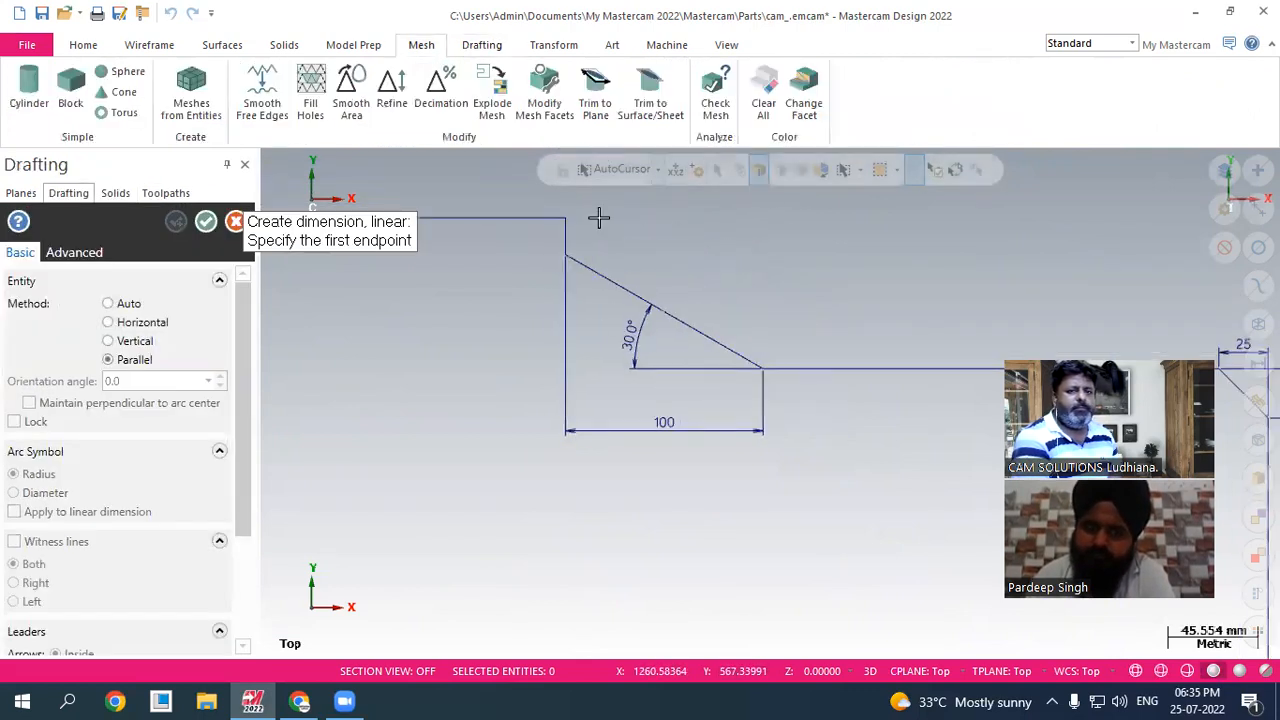
scroll(613, 284, up, 1)
click(562, 256)
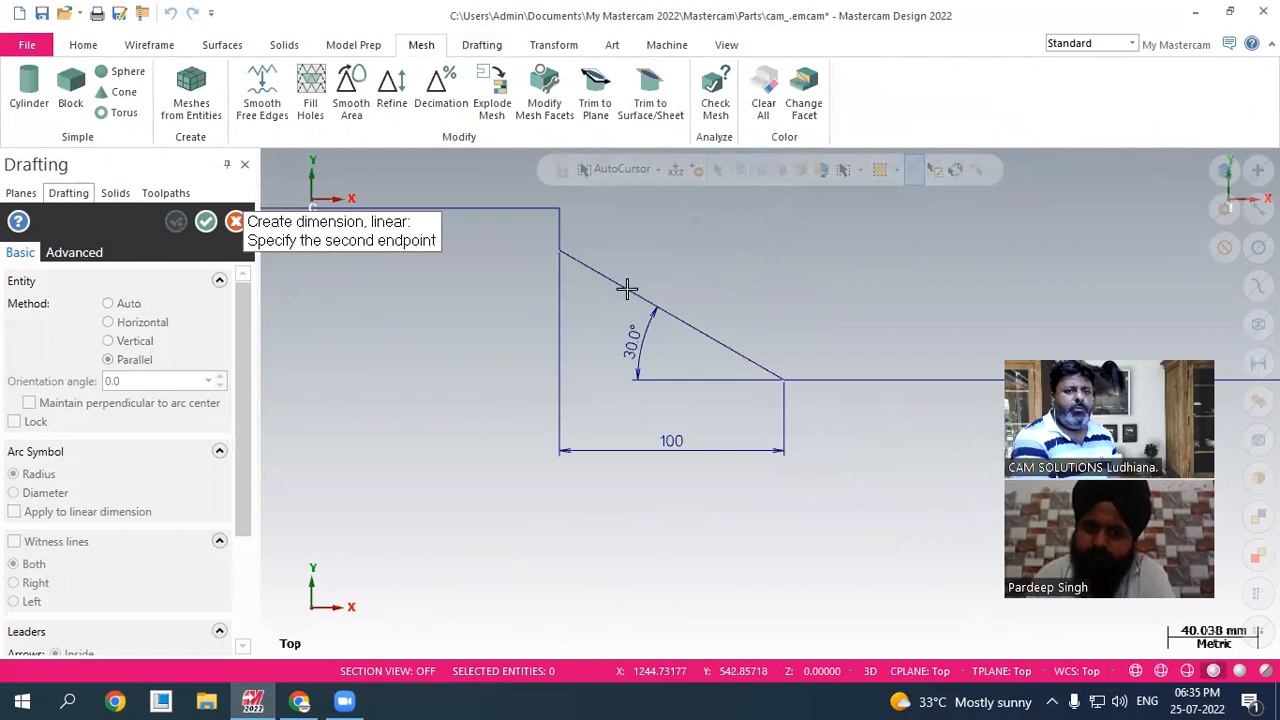
click(784, 381)
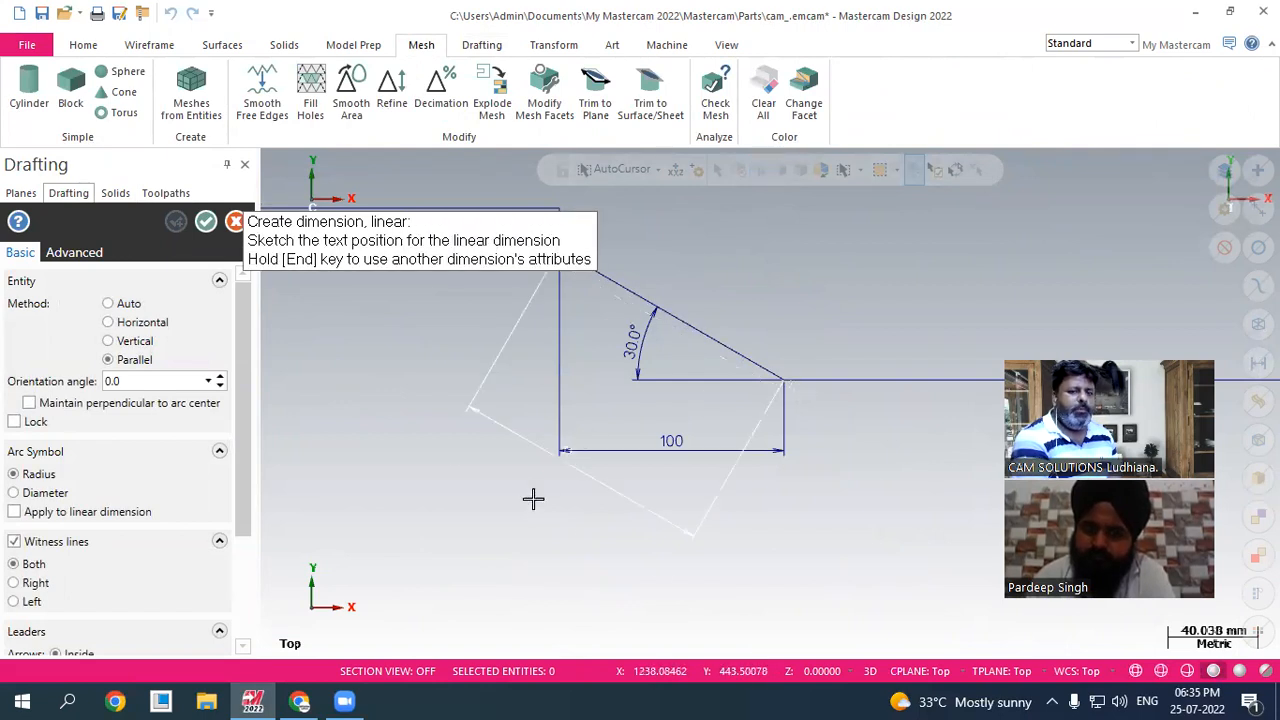
click(557, 521)
scroll(557, 521, up, 1)
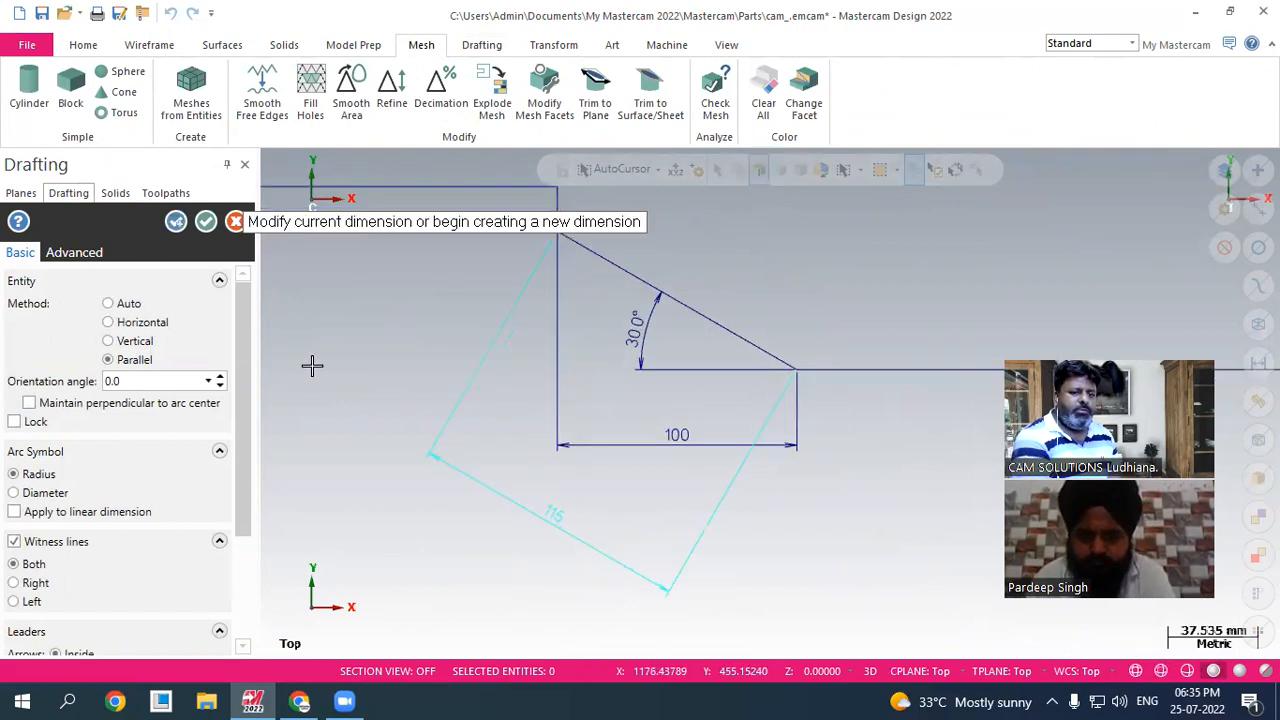
click(207, 224)
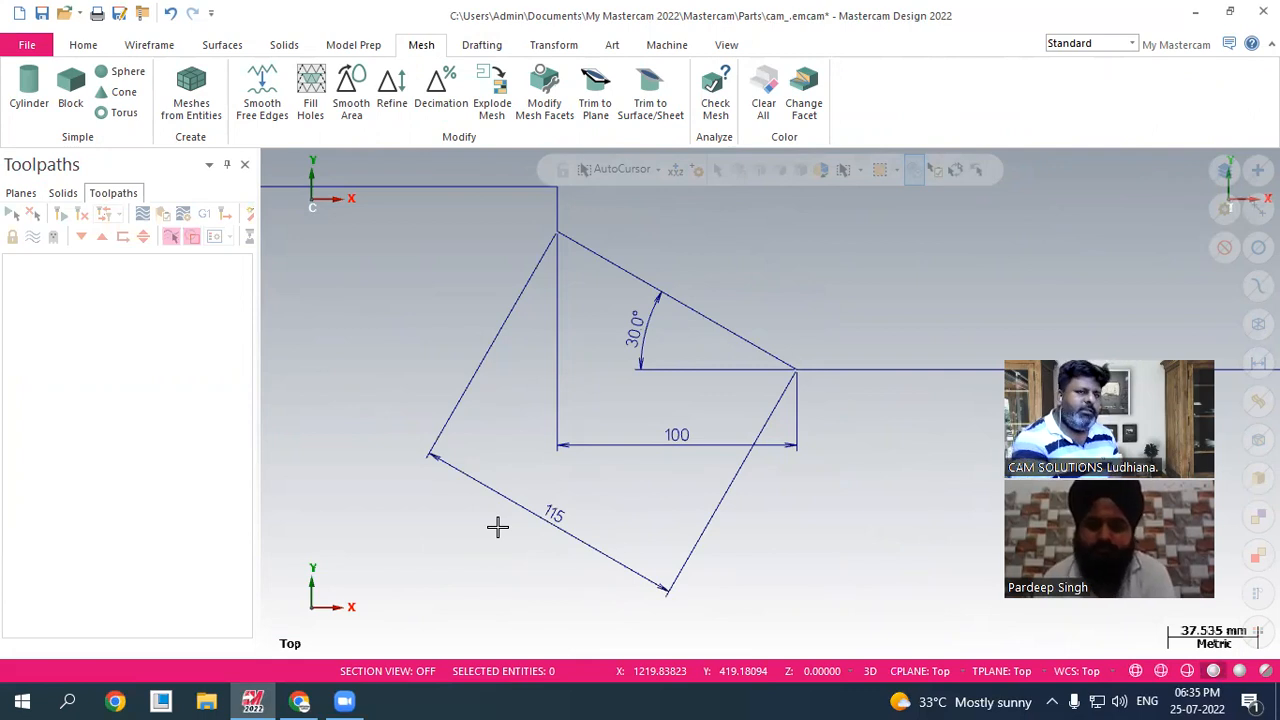
- Examine the dimensioned chamfers at the raised step and at the large rectangle's upper right corner
click(163, 48)
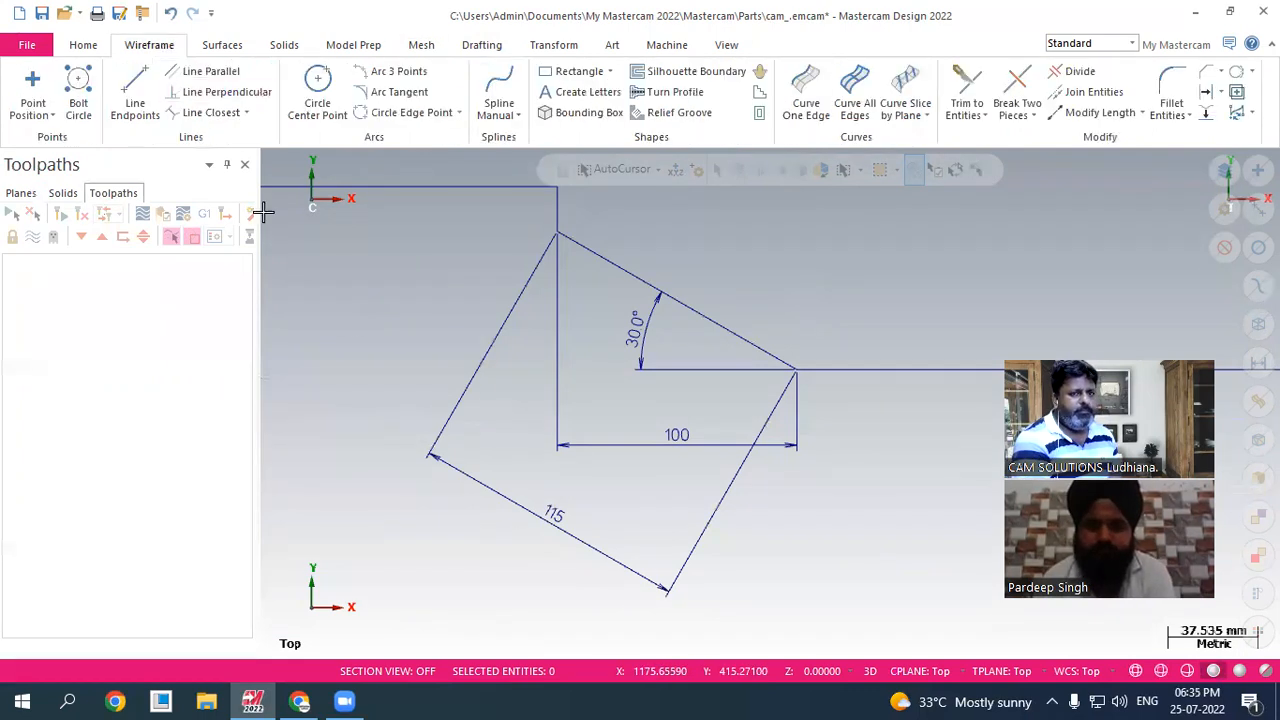
scroll(397, 363, down, 4)
scroll(797, 303, down, 3)
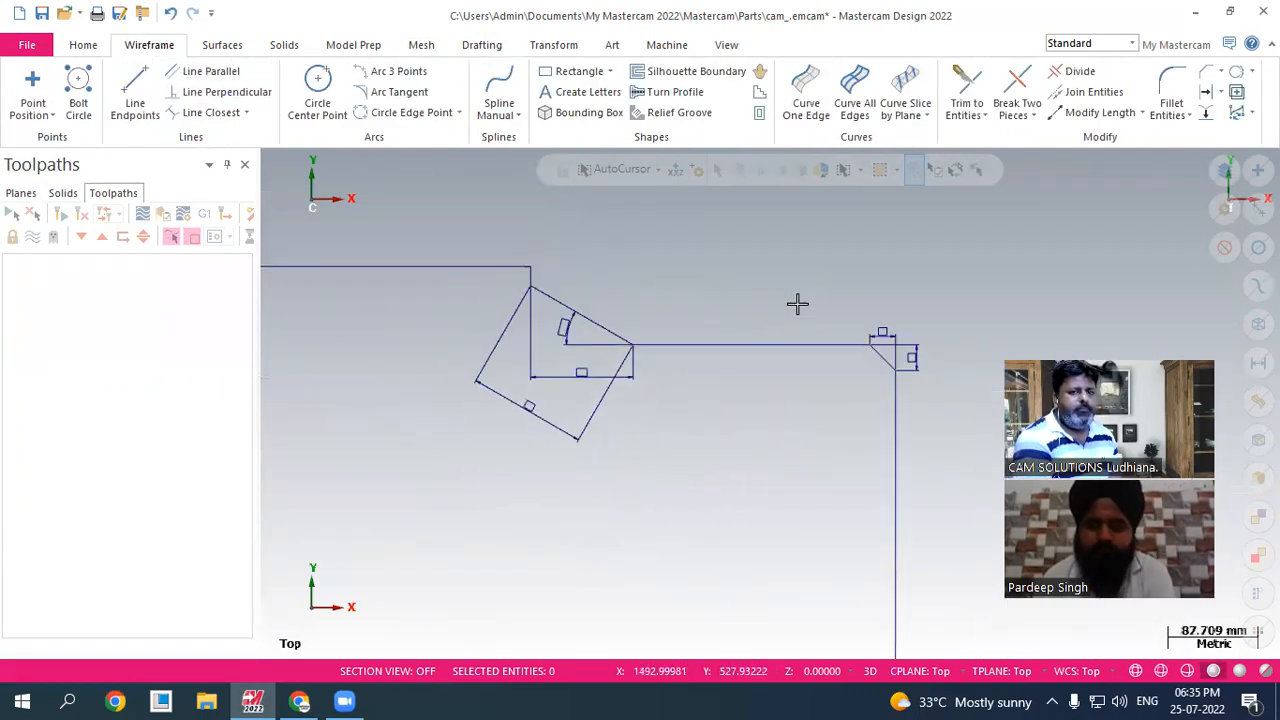
scroll(746, 294, up, 3)
scroll(601, 325, up, 3)
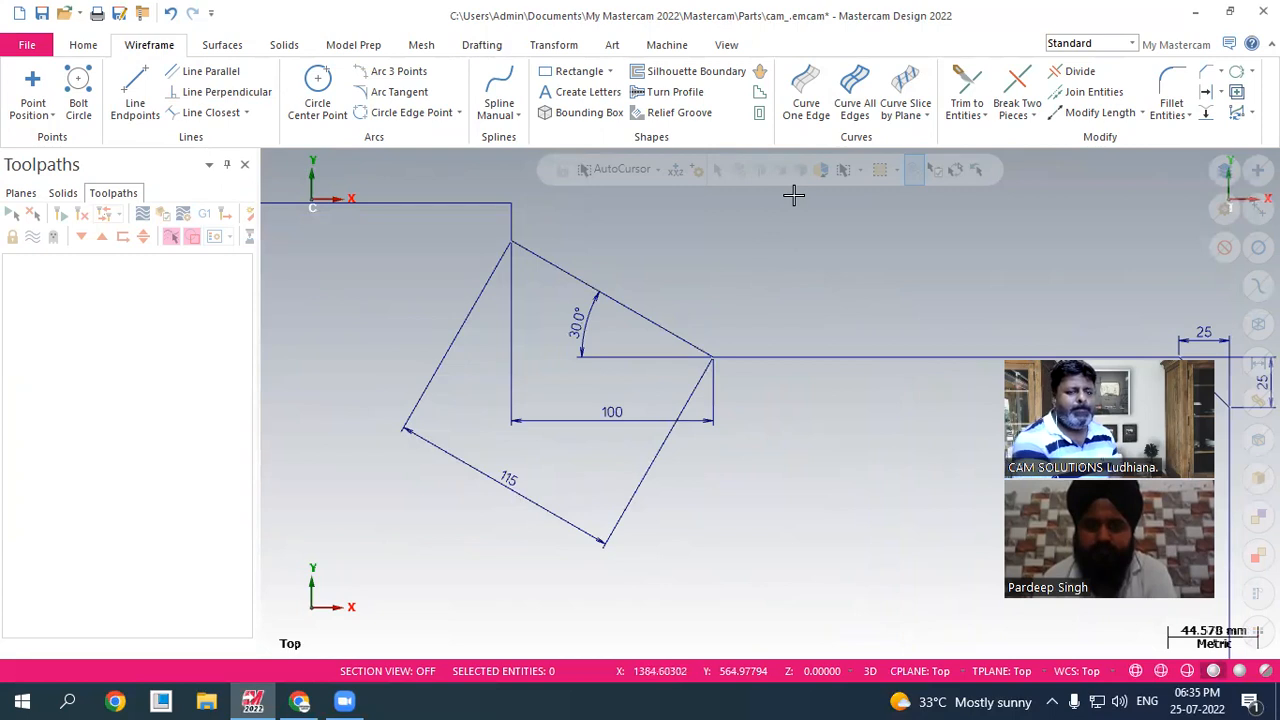
scroll(540, 248, down, 4)
scroll(900, 310, up, 6)
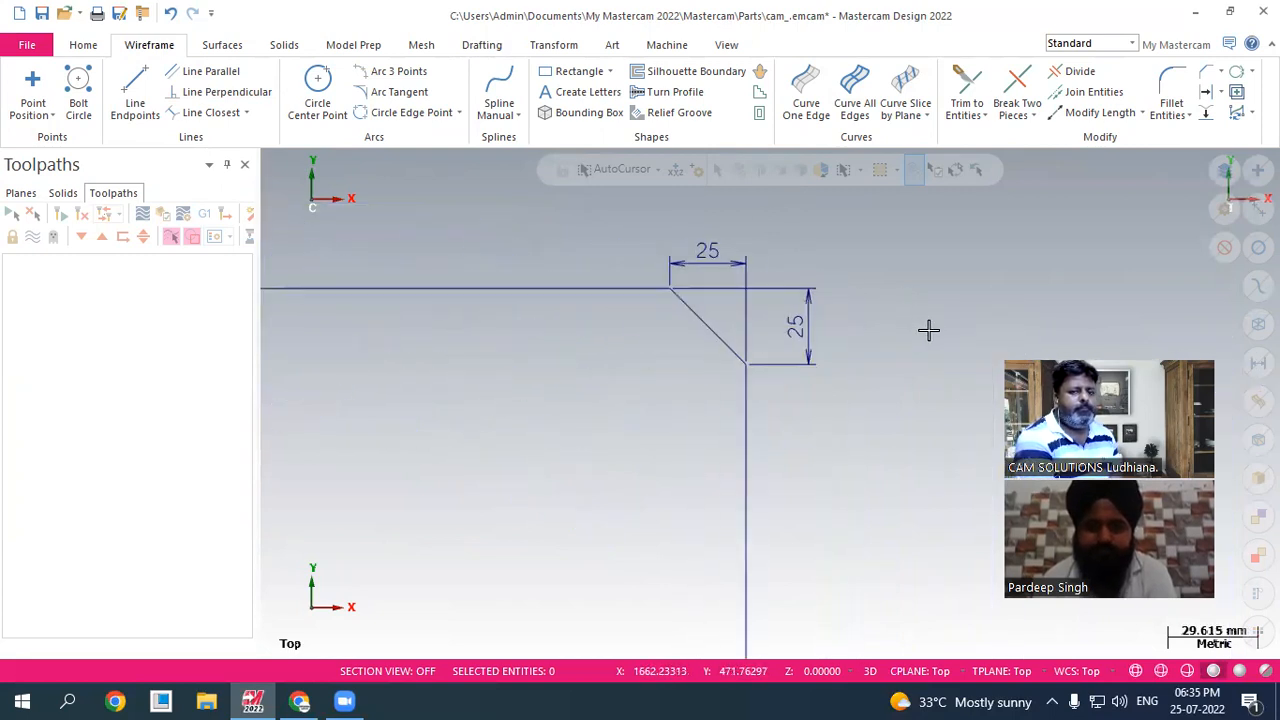
scroll(1041, 312, down, 4)
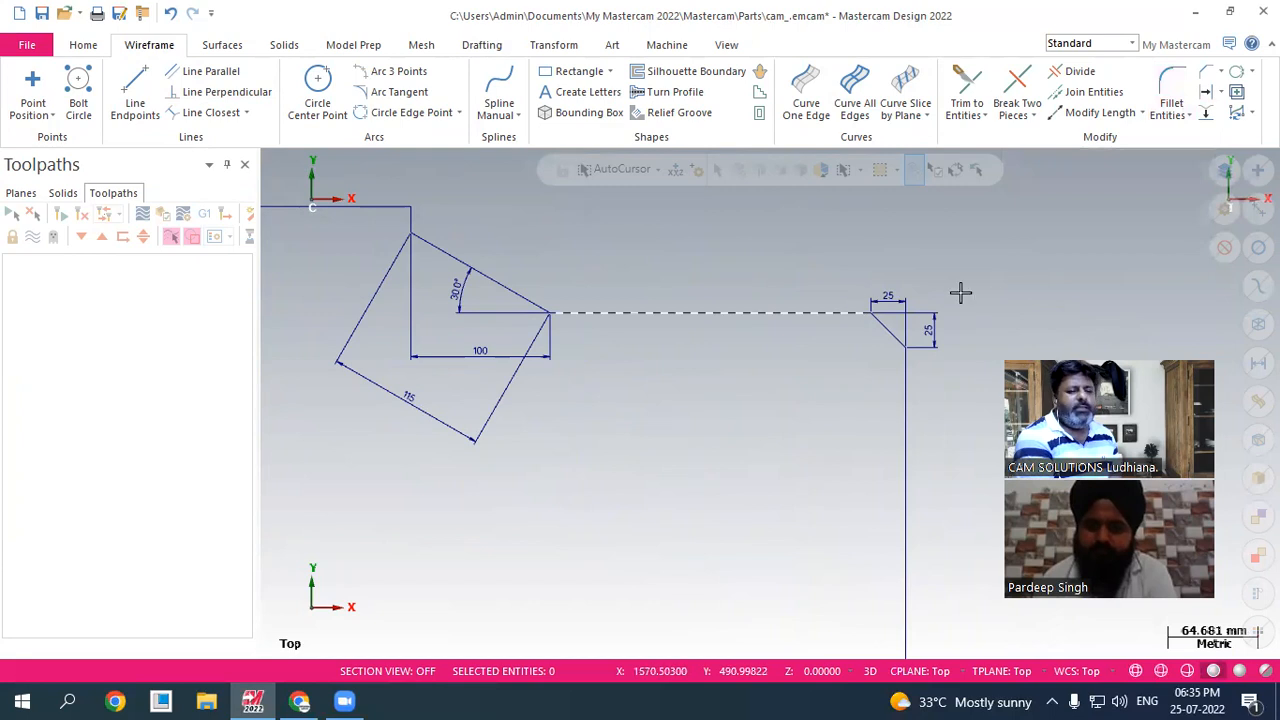
scroll(960, 292, down, 4)
- Draw two overlapping rectangles inside the large outline, about 434 by 221 mm and about 158 by 215 mm, and accept them
scroll(312, 420, up, 1)
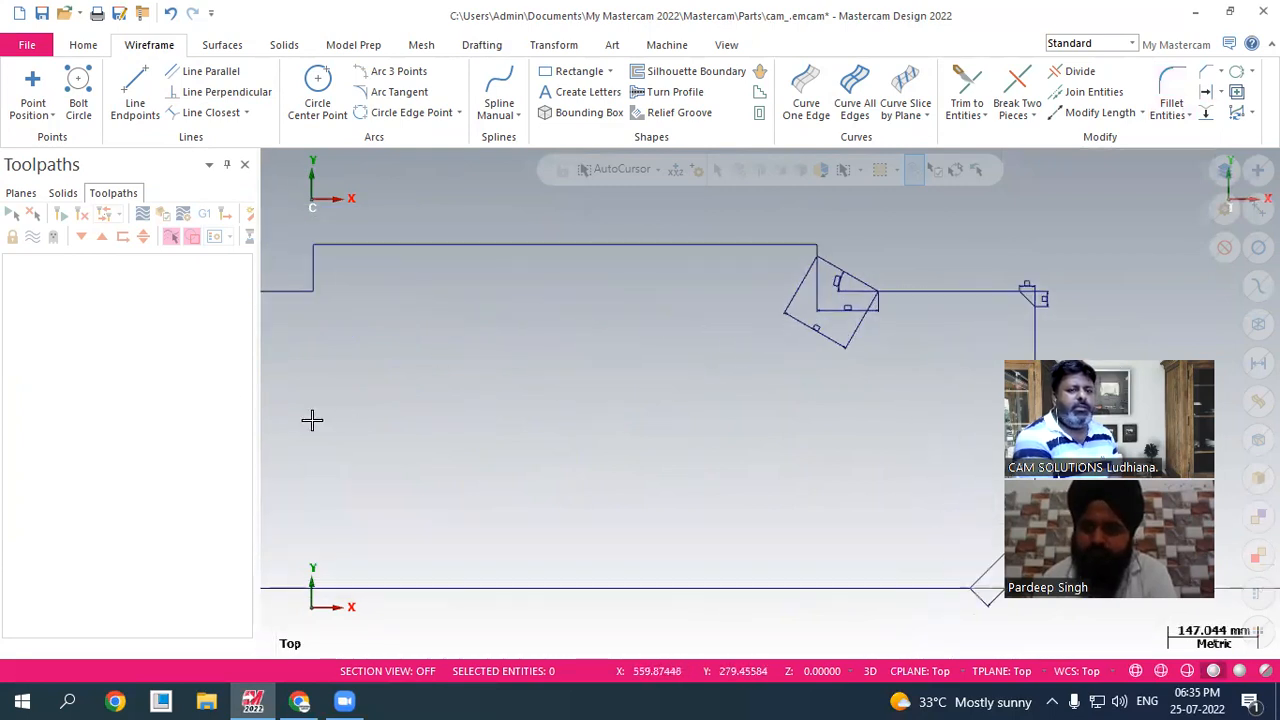
scroll(400, 377, up, 1)
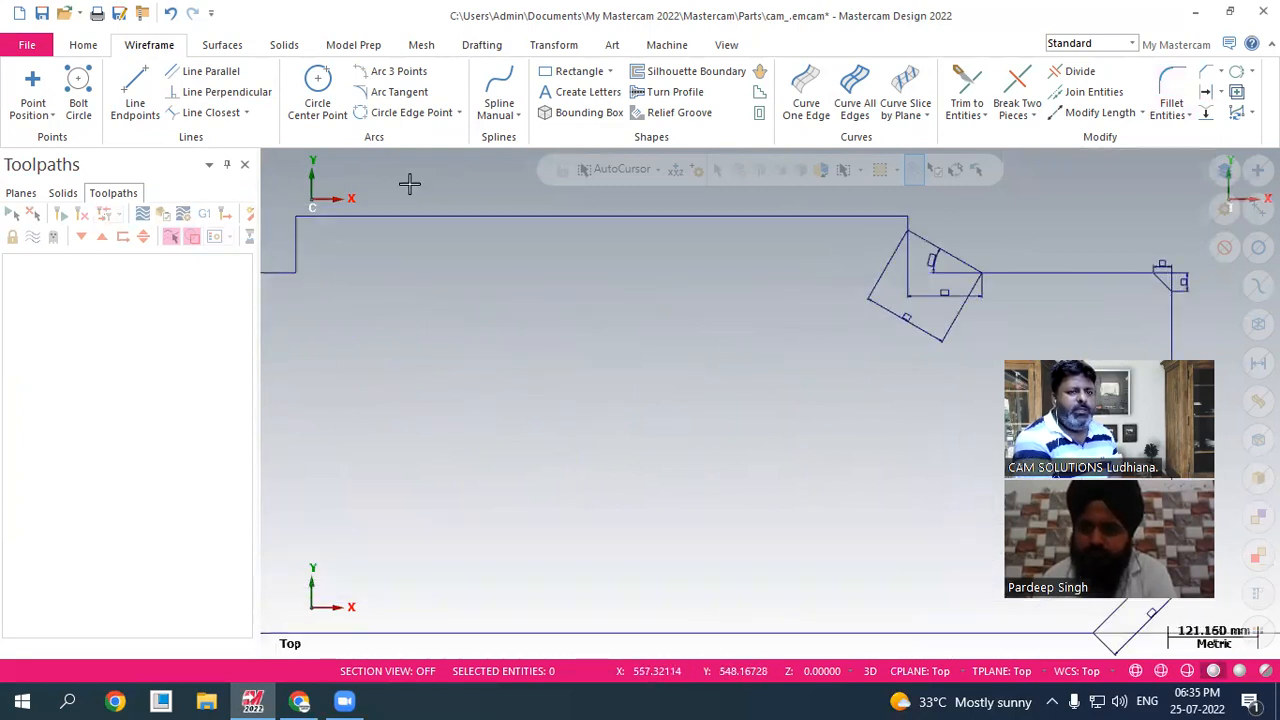
click(550, 80)
click(384, 391)
click(705, 551)
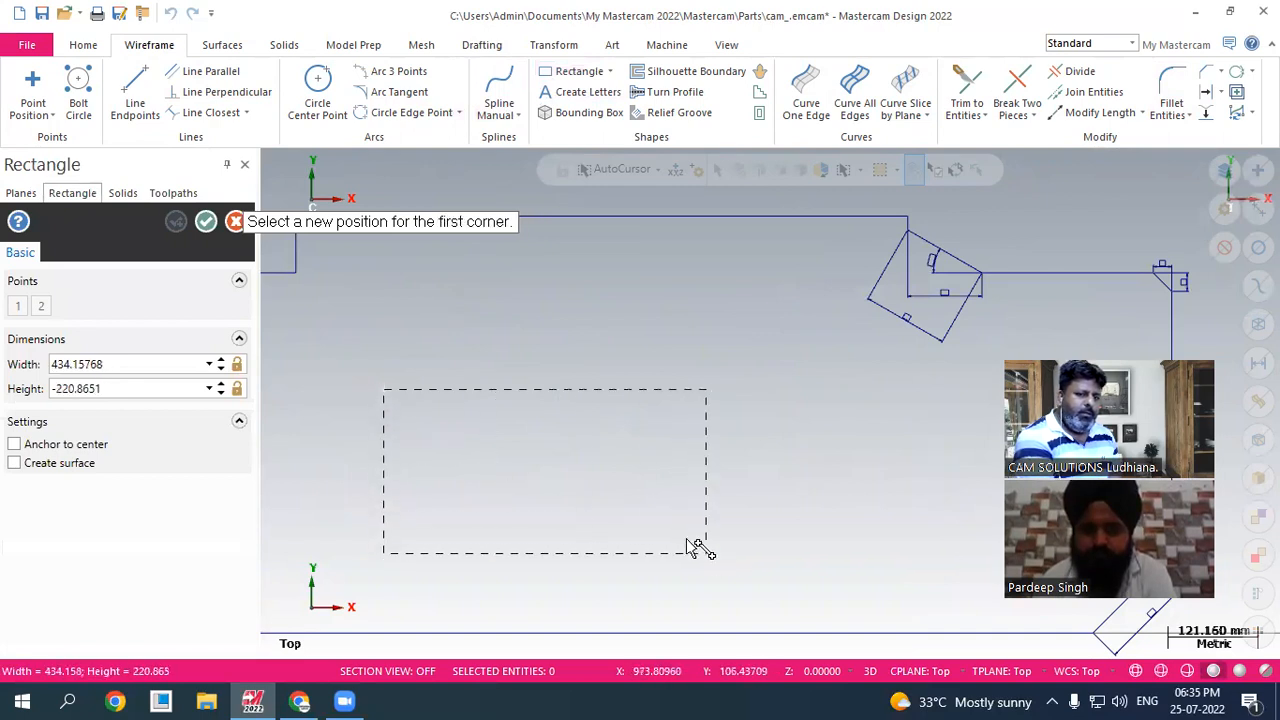
click(482, 292)
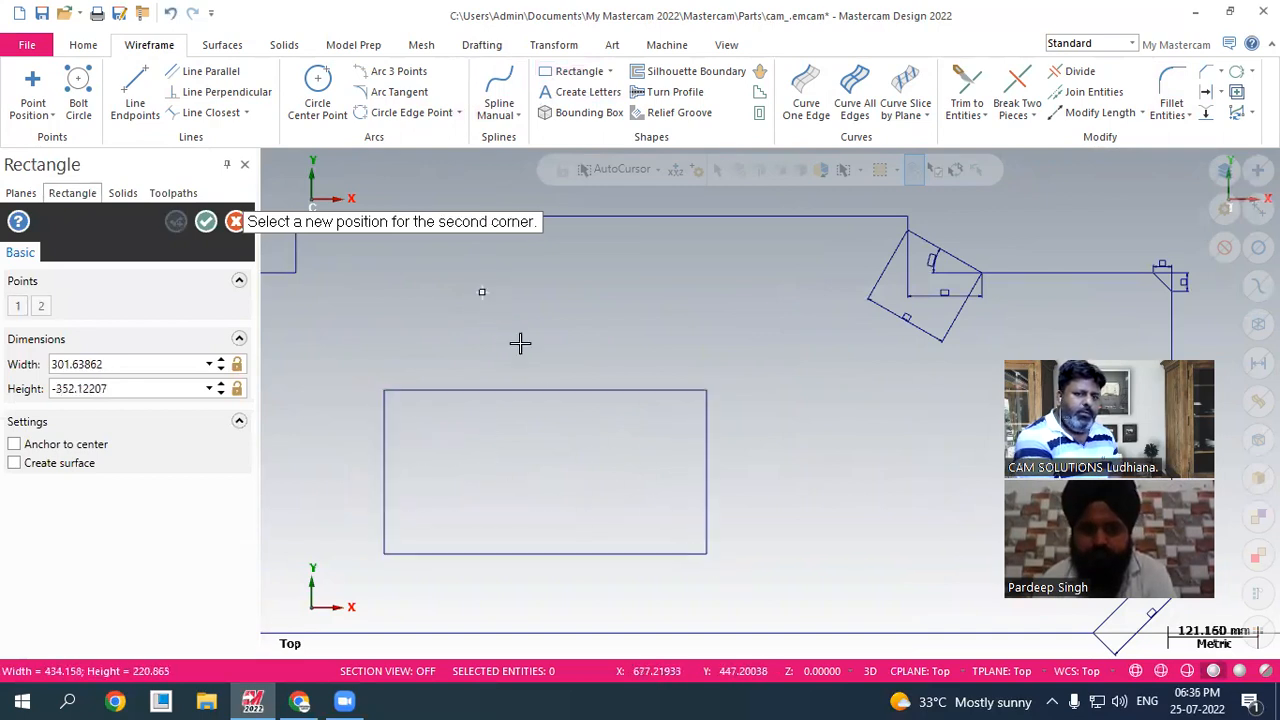
click(598, 451)
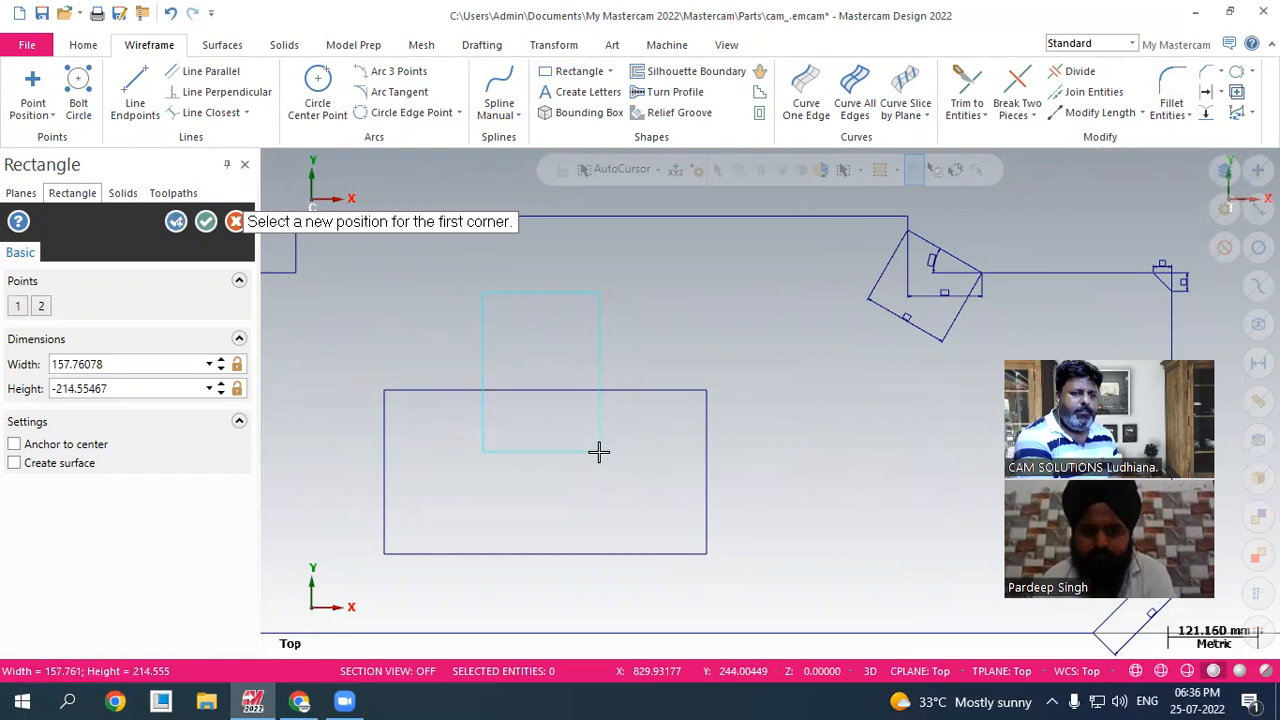
click(206, 222)
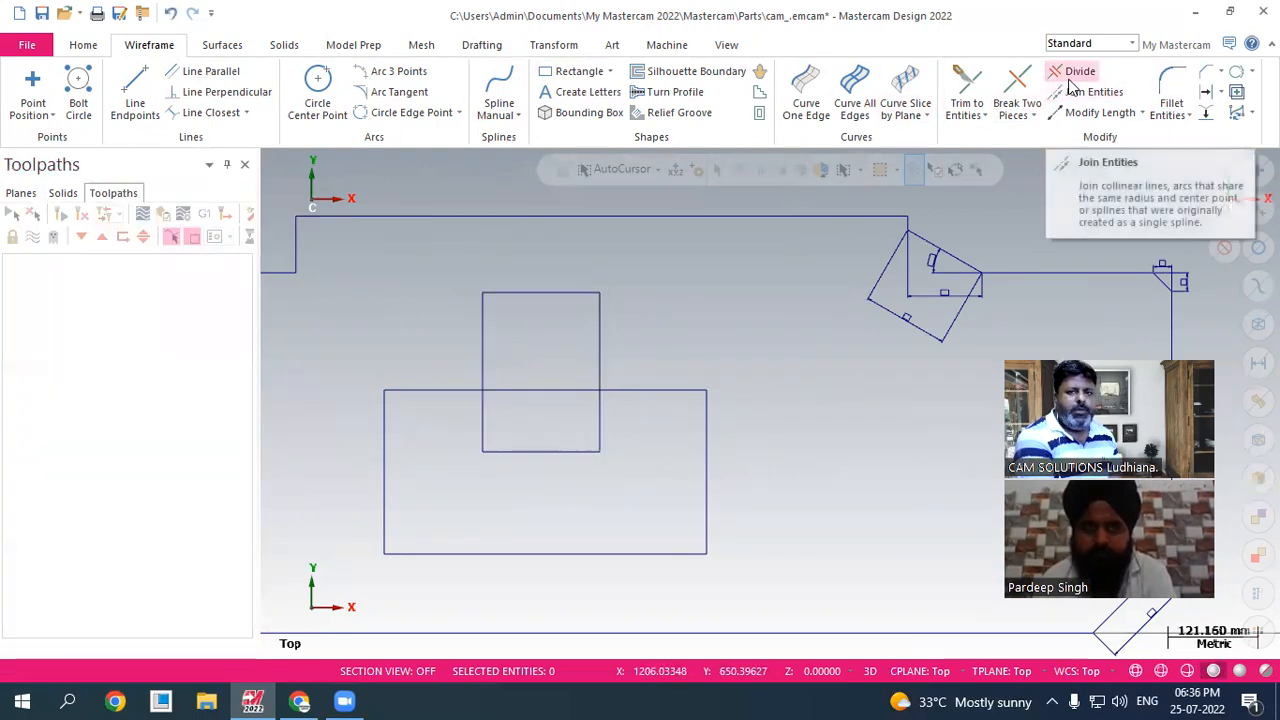
- Trim away the segments where the two new rectangles overlap using Divide, leaving one closed stepped outline
click(1078, 71)
click(552, 451)
click(485, 444)
click(593, 450)
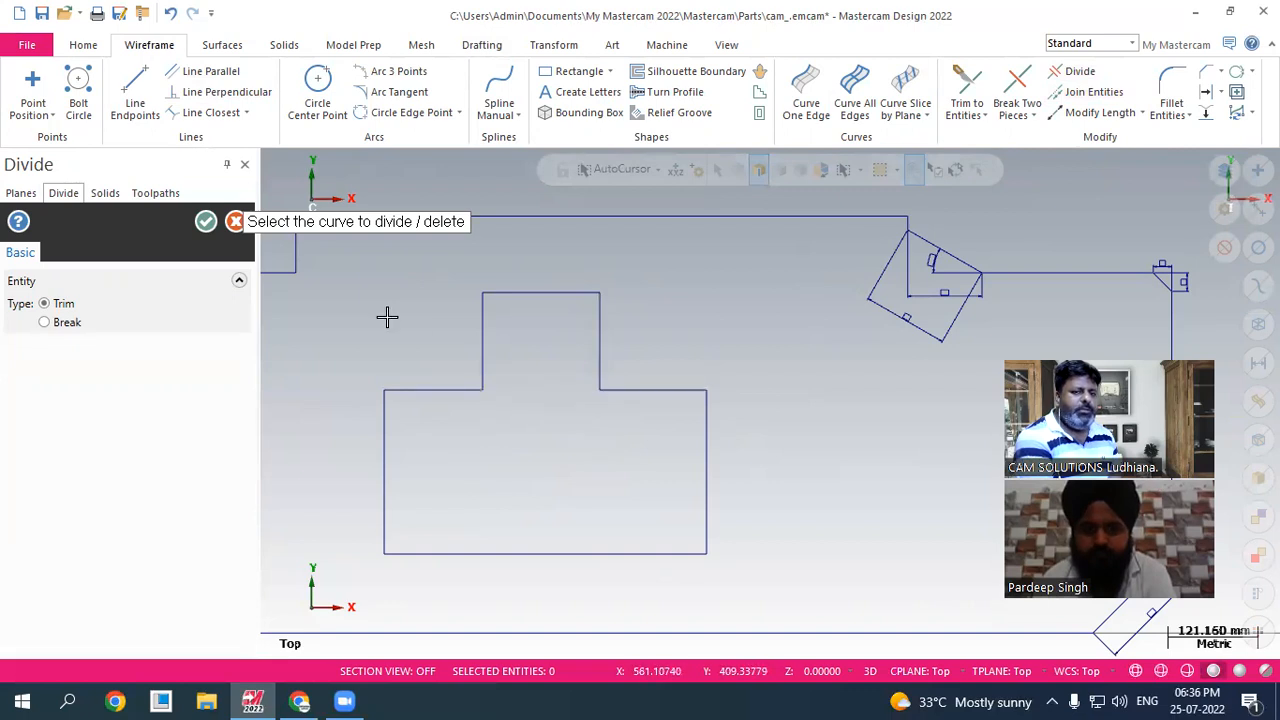
click(207, 222)
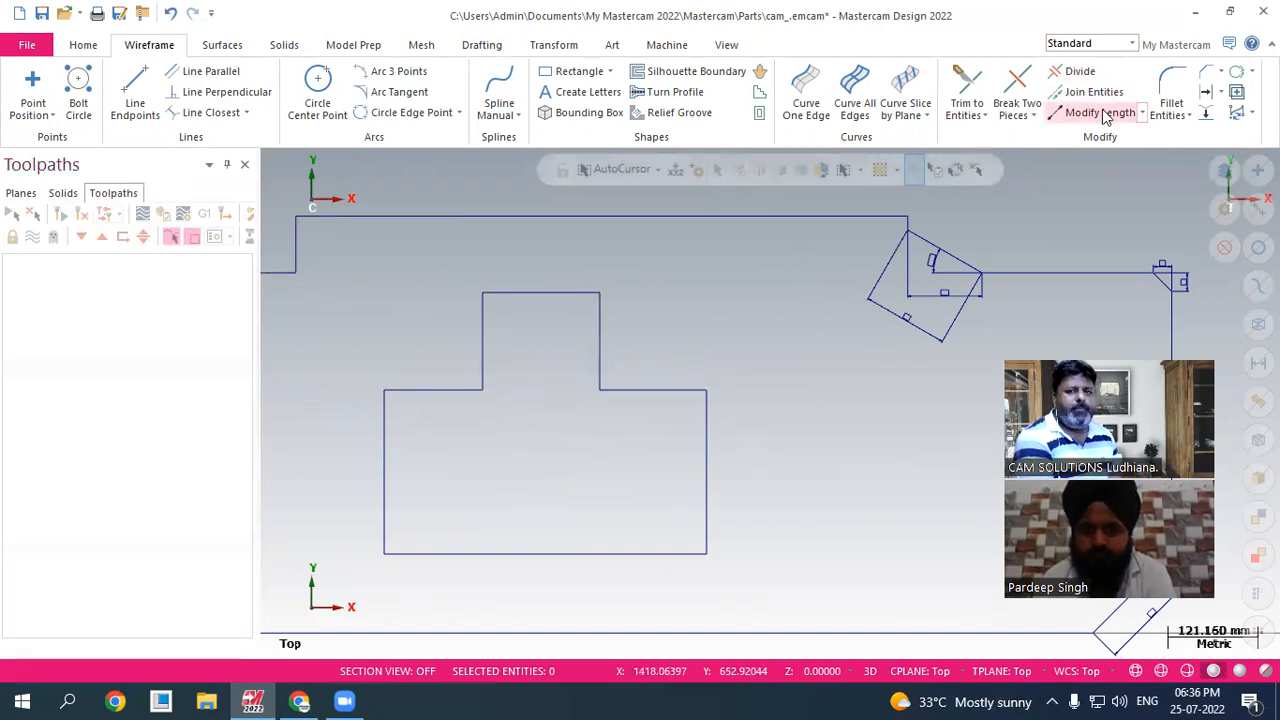
- Chamfer the whole closed stepped outline with Chamfer Chains, using the Distance method at 25 mm, and accept it
click(1212, 72)
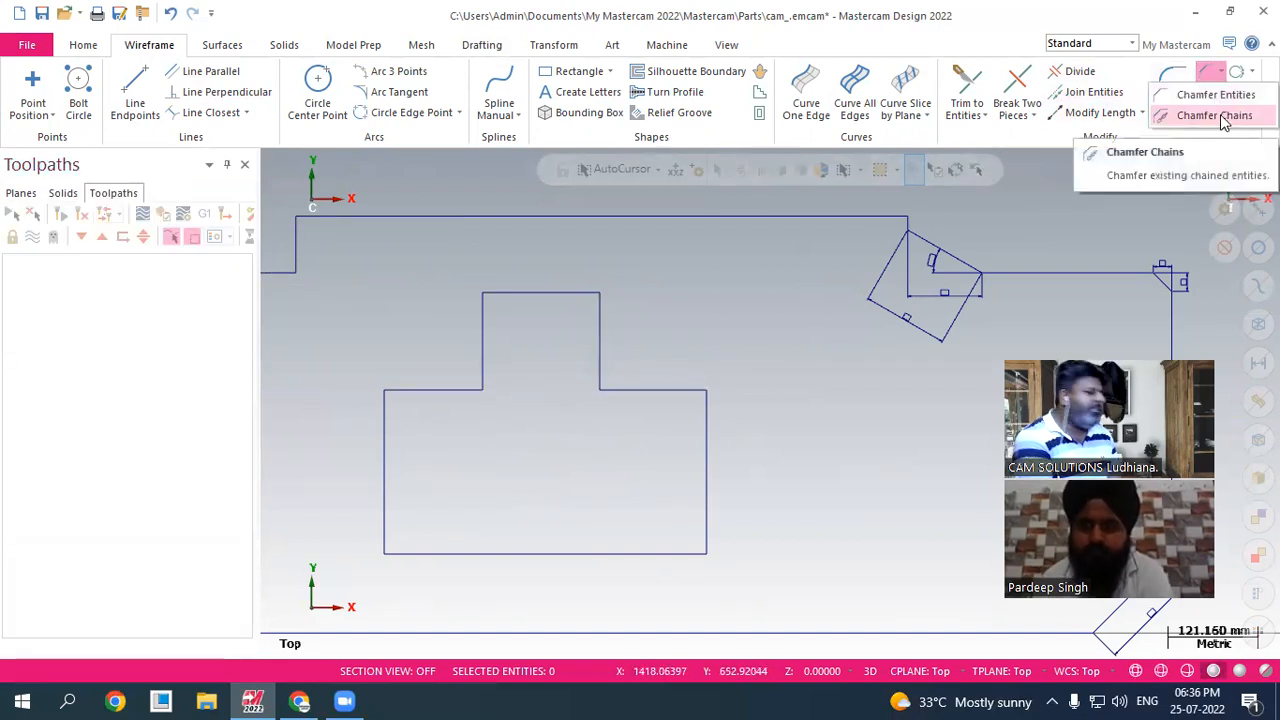
click(1220, 114)
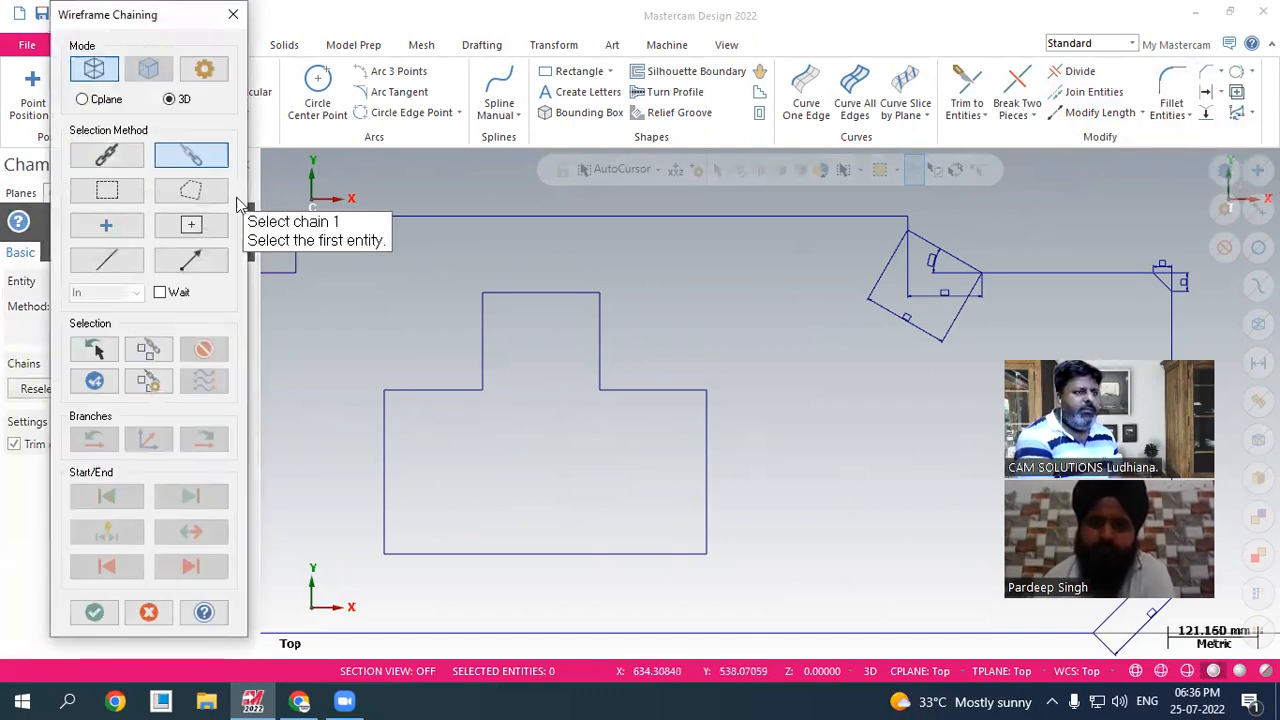
click(135, 163)
click(412, 390)
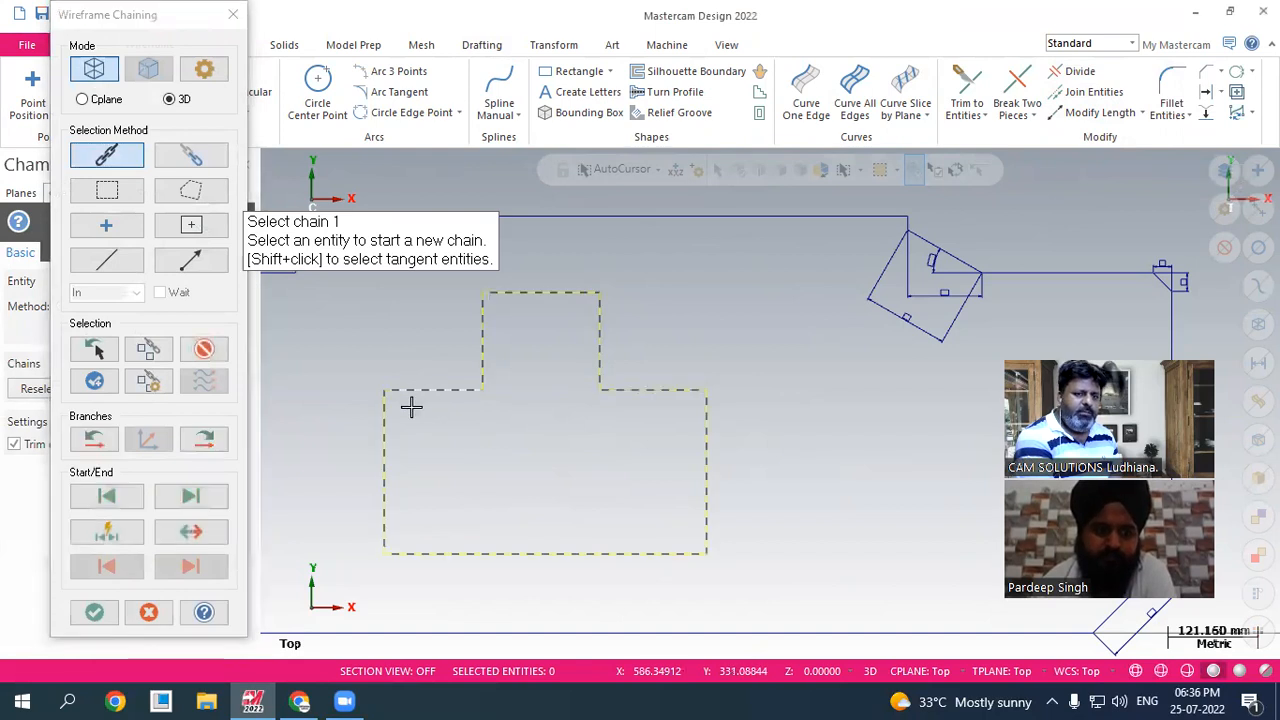
click(94, 612)
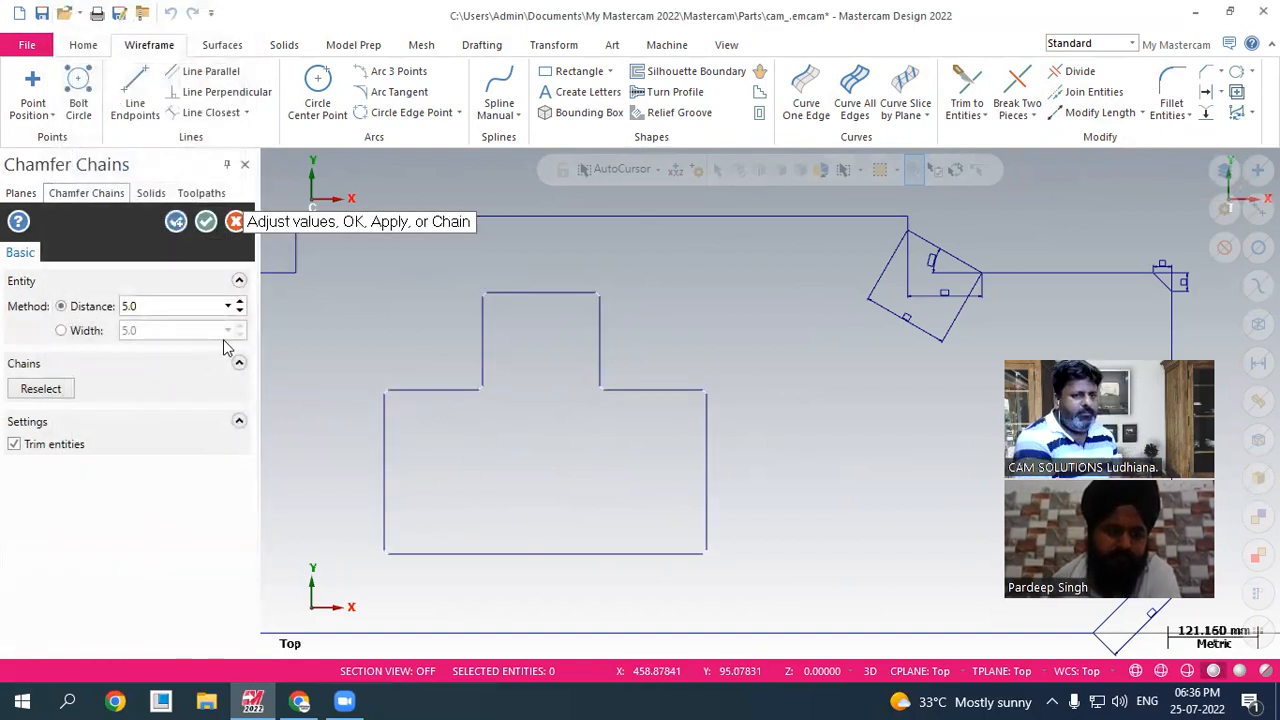
click(157, 308)
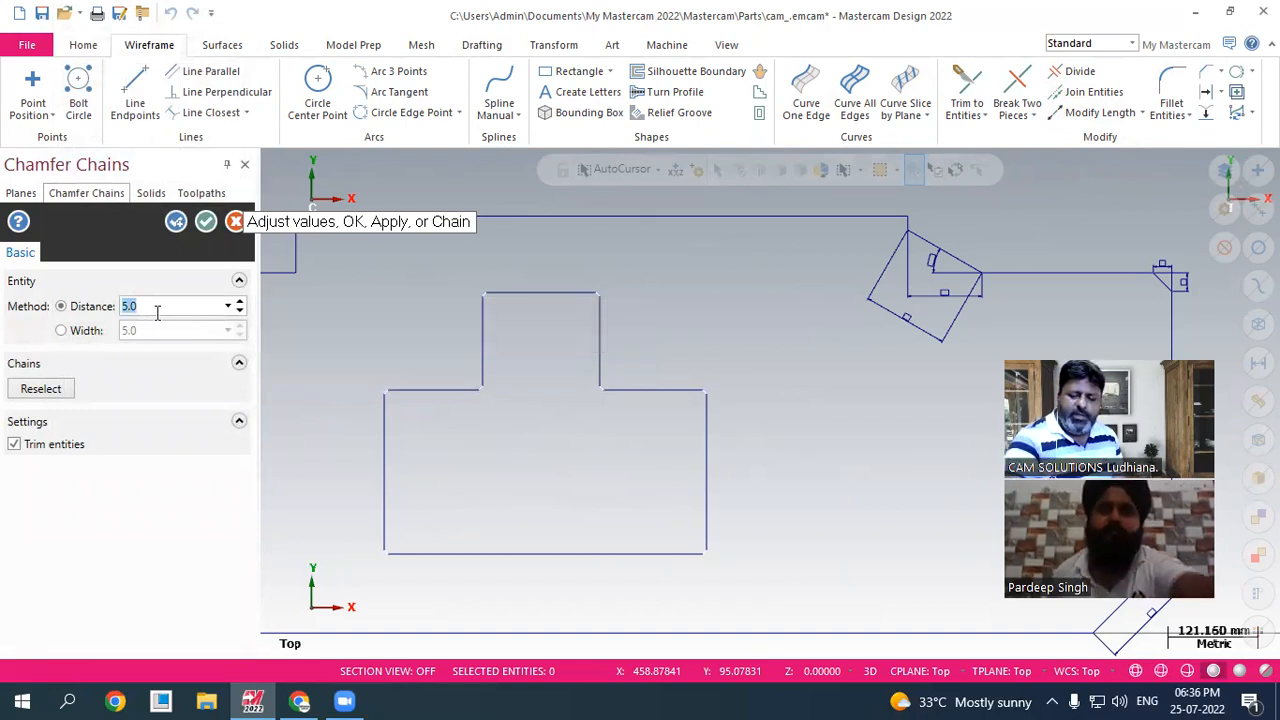
key(Return)
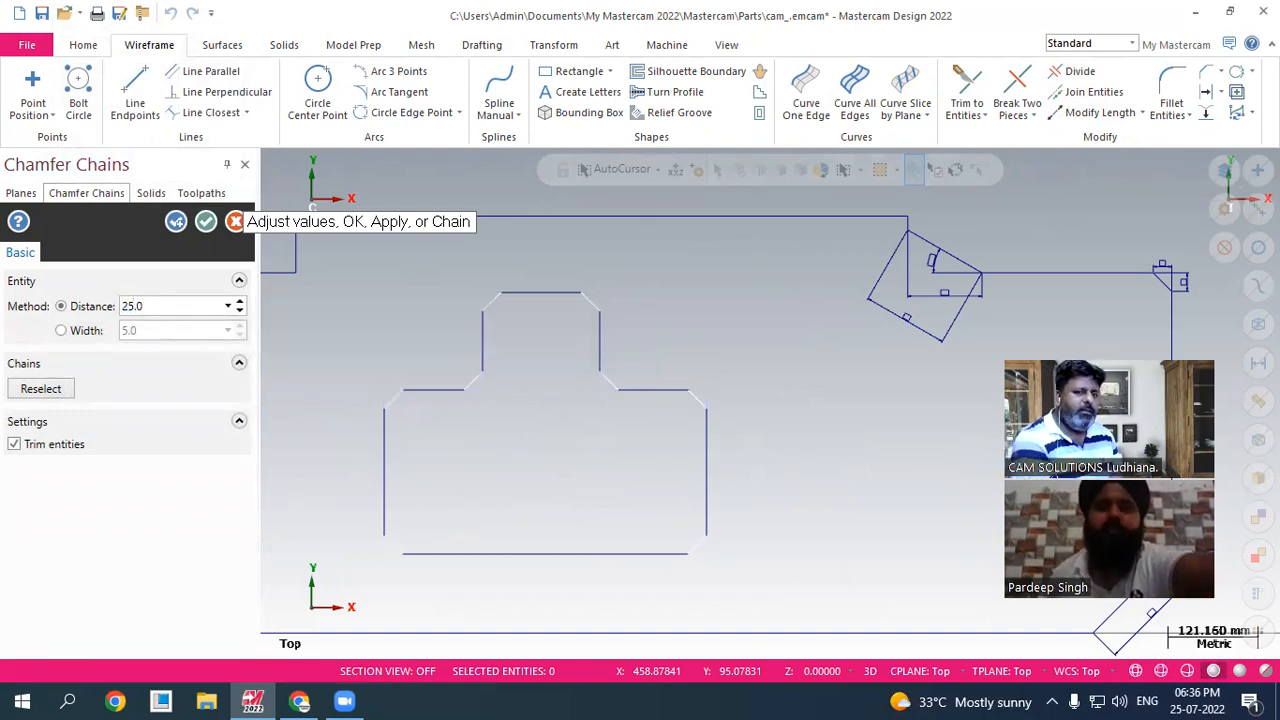
click(208, 224)
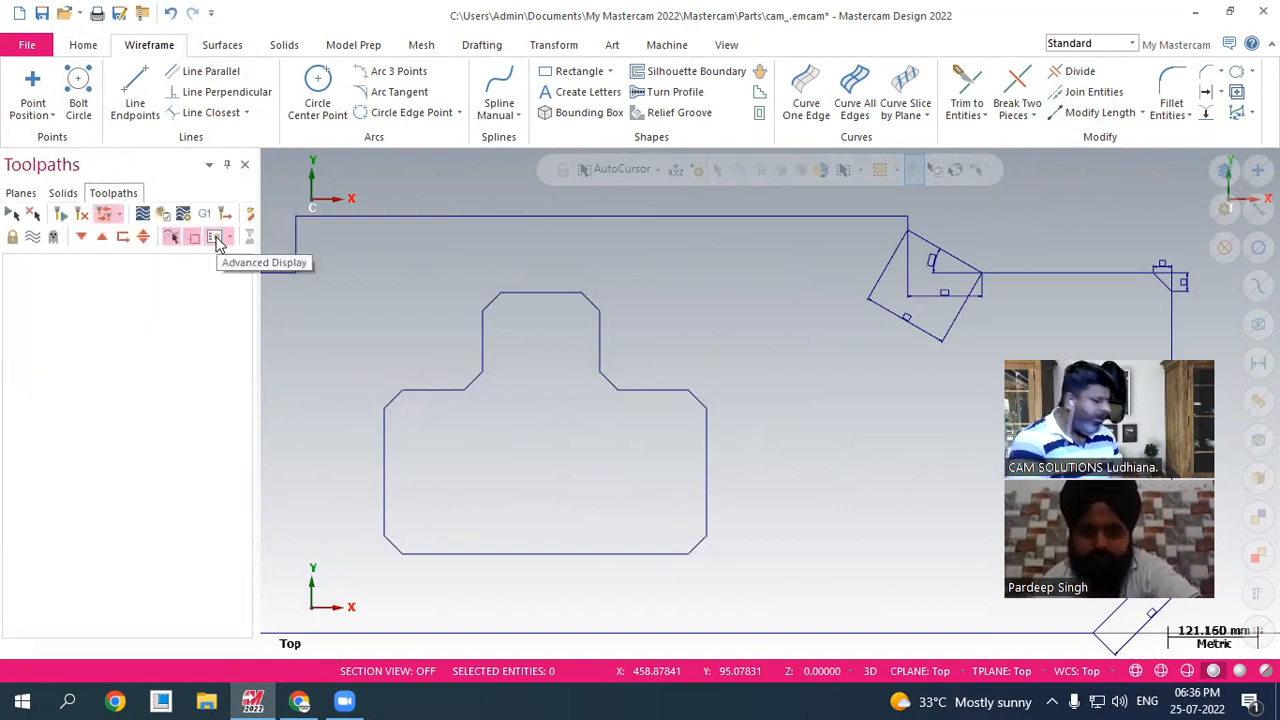
- Draw an open descending staircase of five horizontal and four vertical lines outside the large rectangle's left side, using the Multi-line method
scroll(810, 228, down, 1)
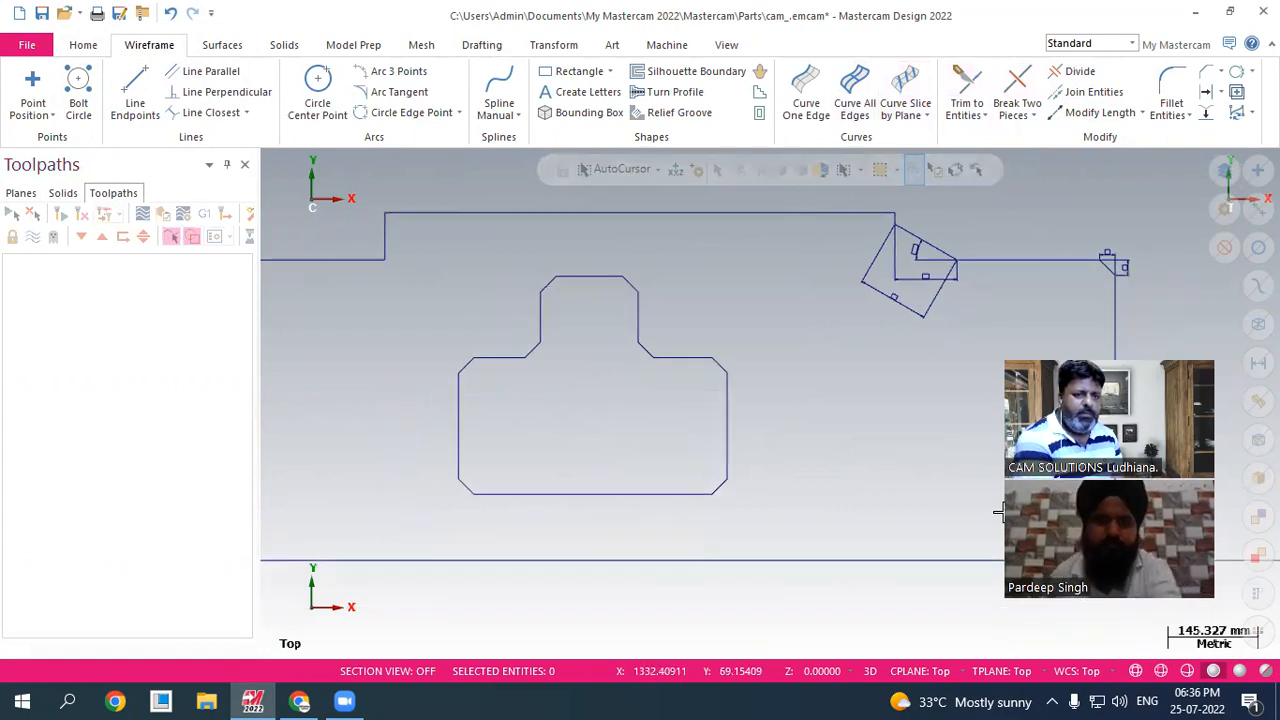
scroll(916, 362, down, 5)
scroll(548, 346, up, 5)
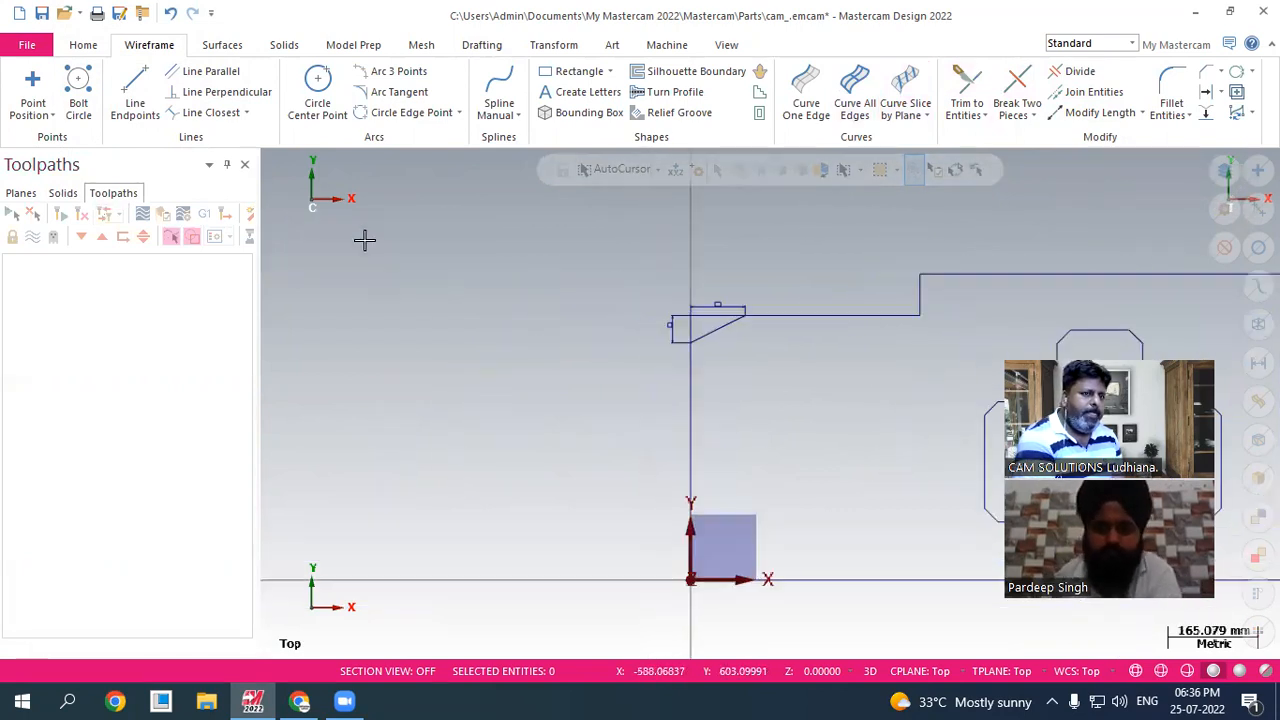
click(132, 92)
click(354, 265)
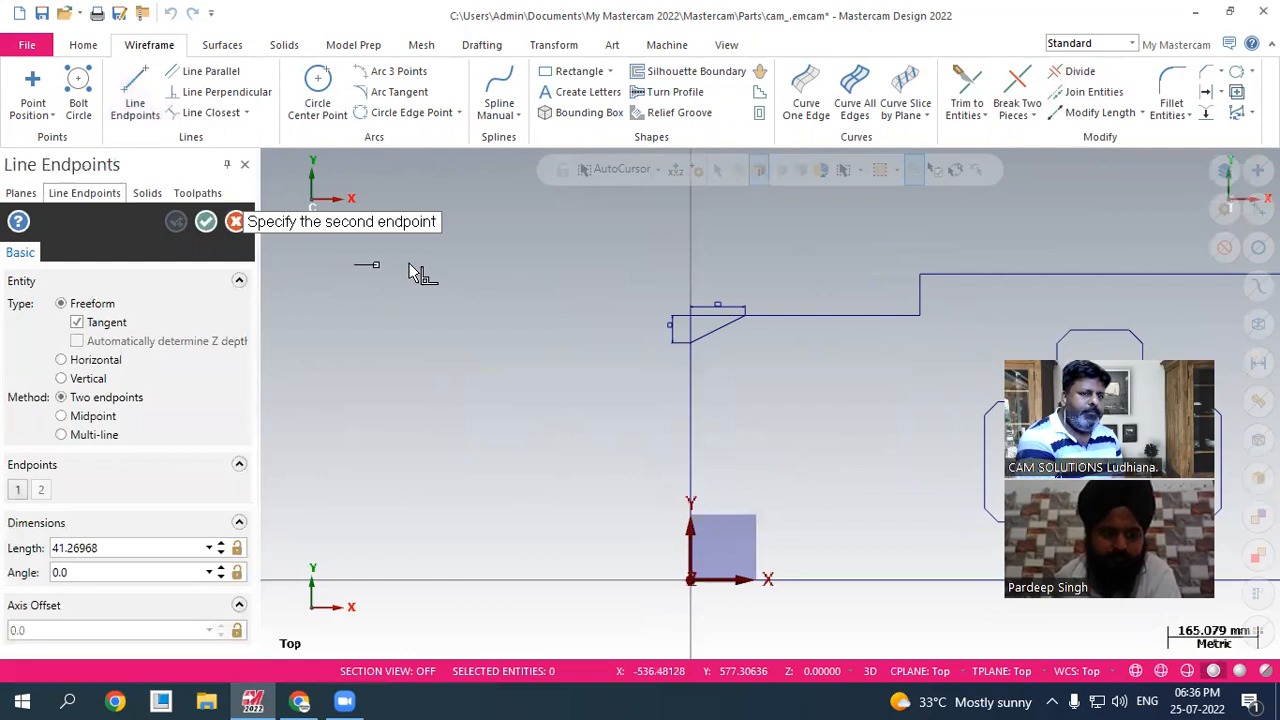
click(420, 268)
click(93, 441)
click(420, 267)
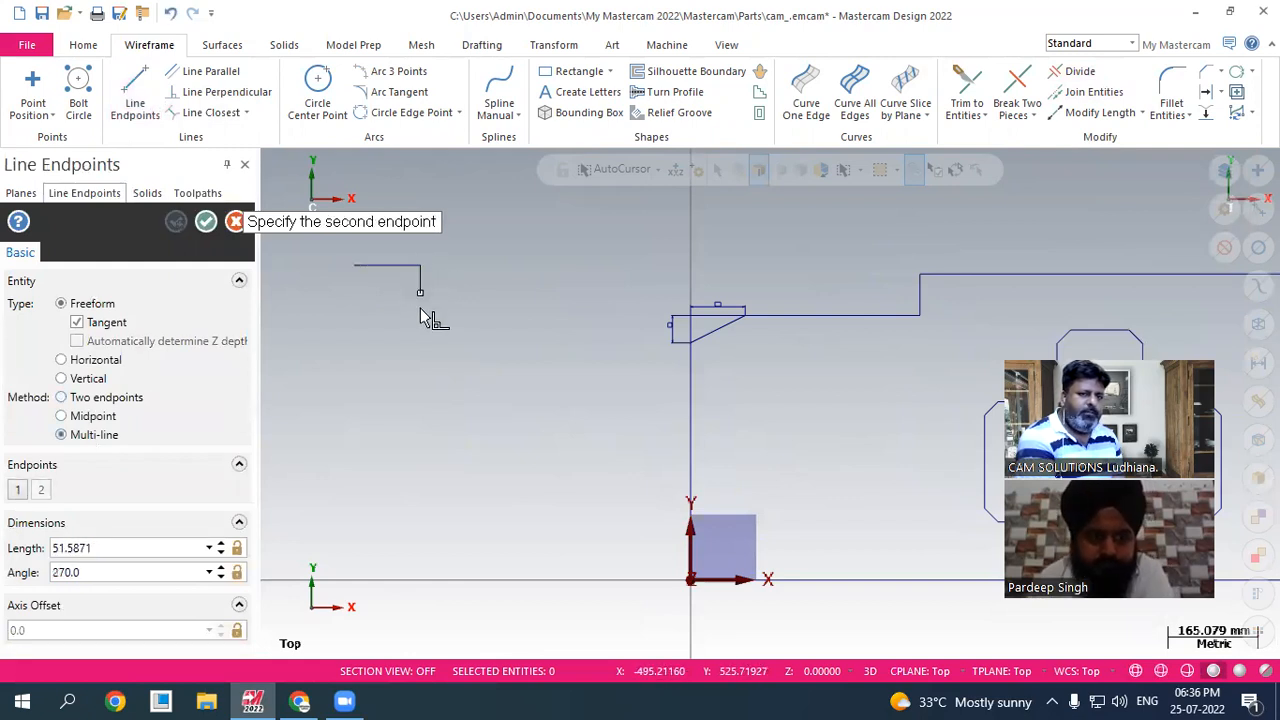
click(421, 312)
click(472, 313)
click(470, 356)
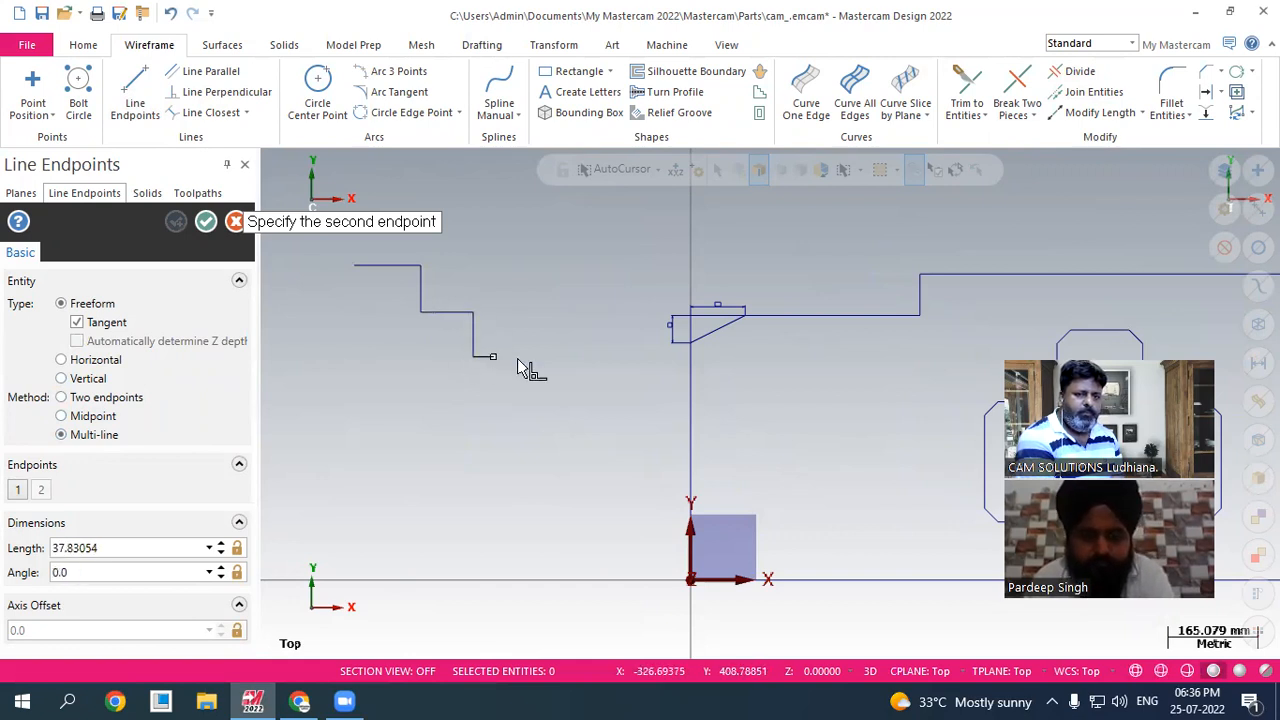
click(521, 357)
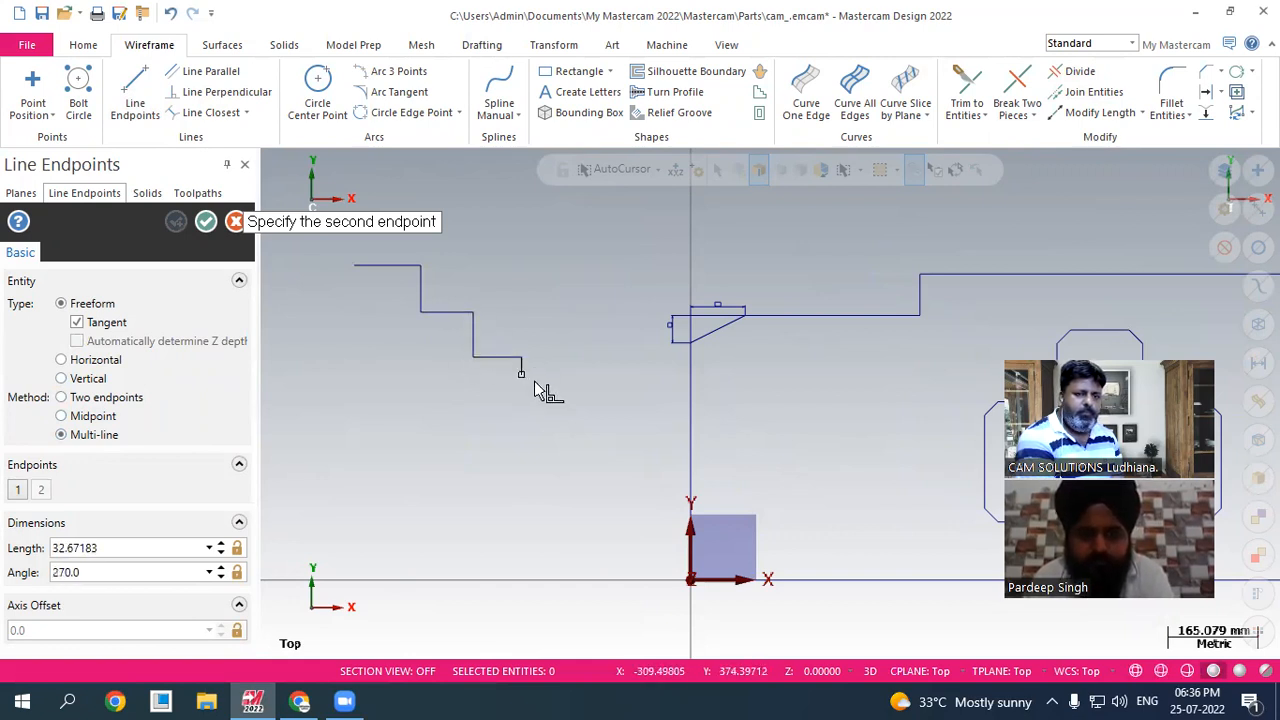
click(521, 397)
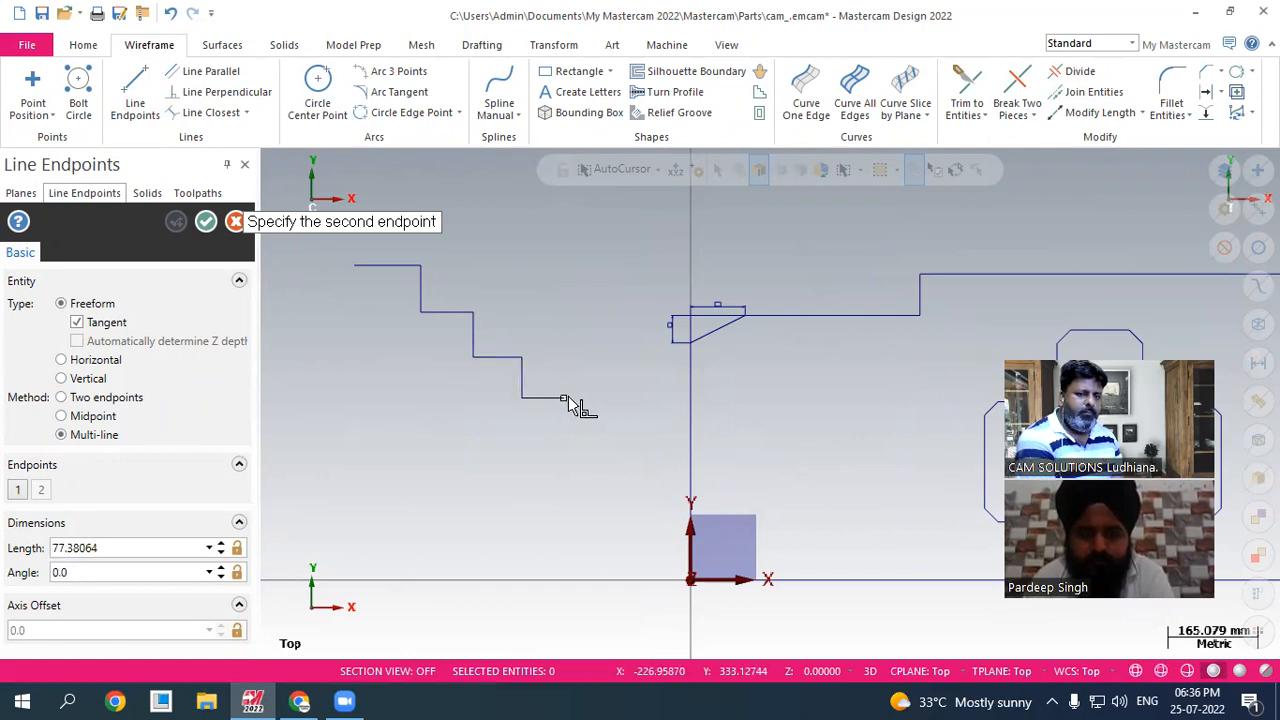
click(573, 397)
click(583, 441)
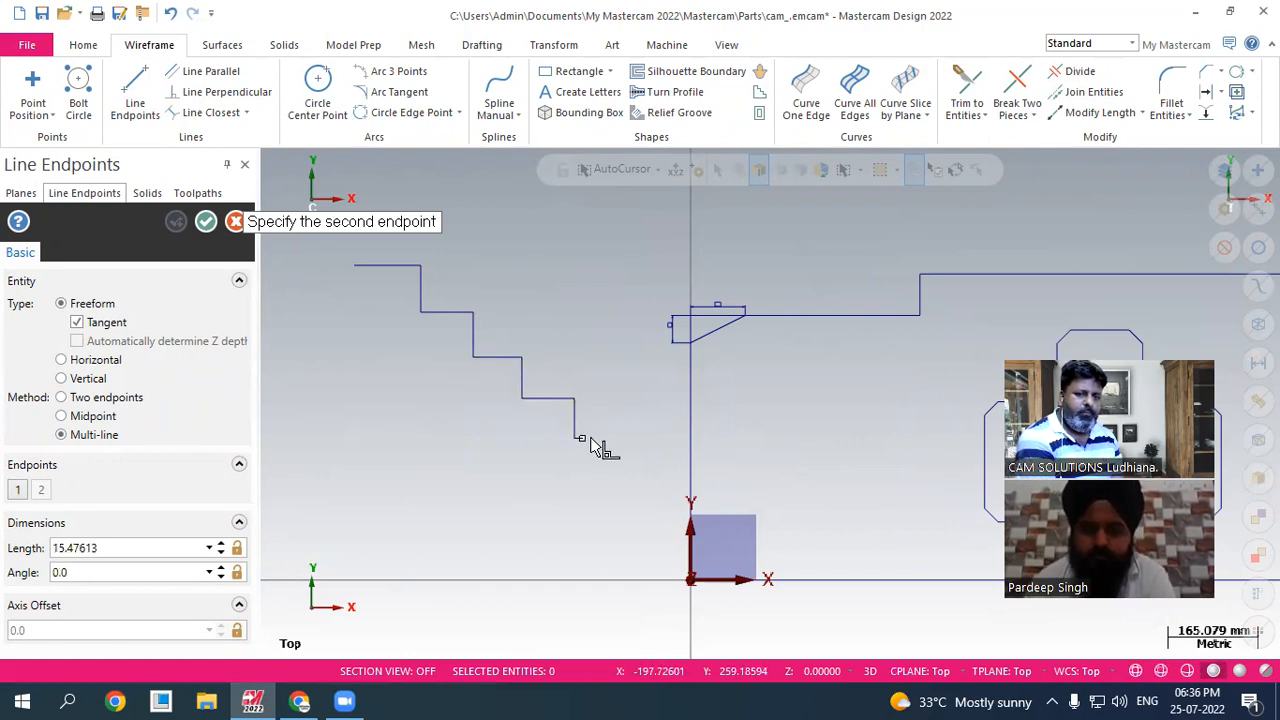
click(627, 440)
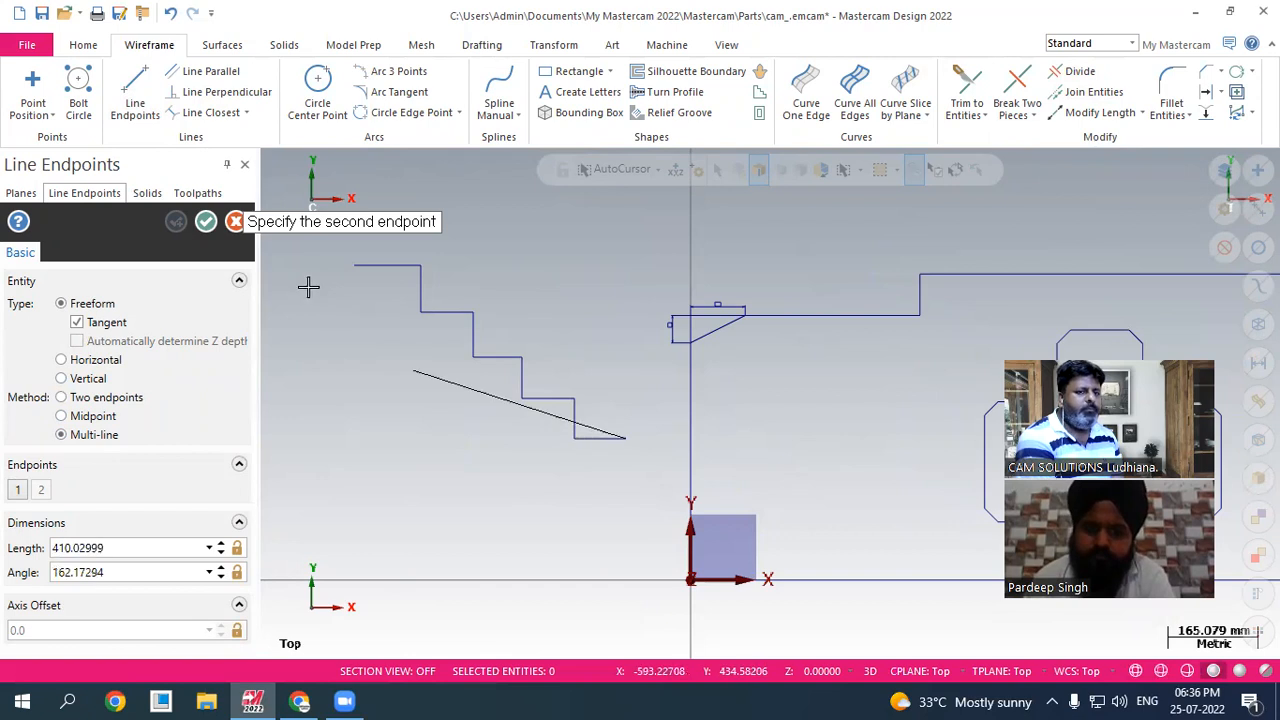
click(206, 222)
- Chamfer all corners of the open staircase chain with Chamfer Chains at a 25 mm distance, and accept it
click(1230, 113)
click(1209, 114)
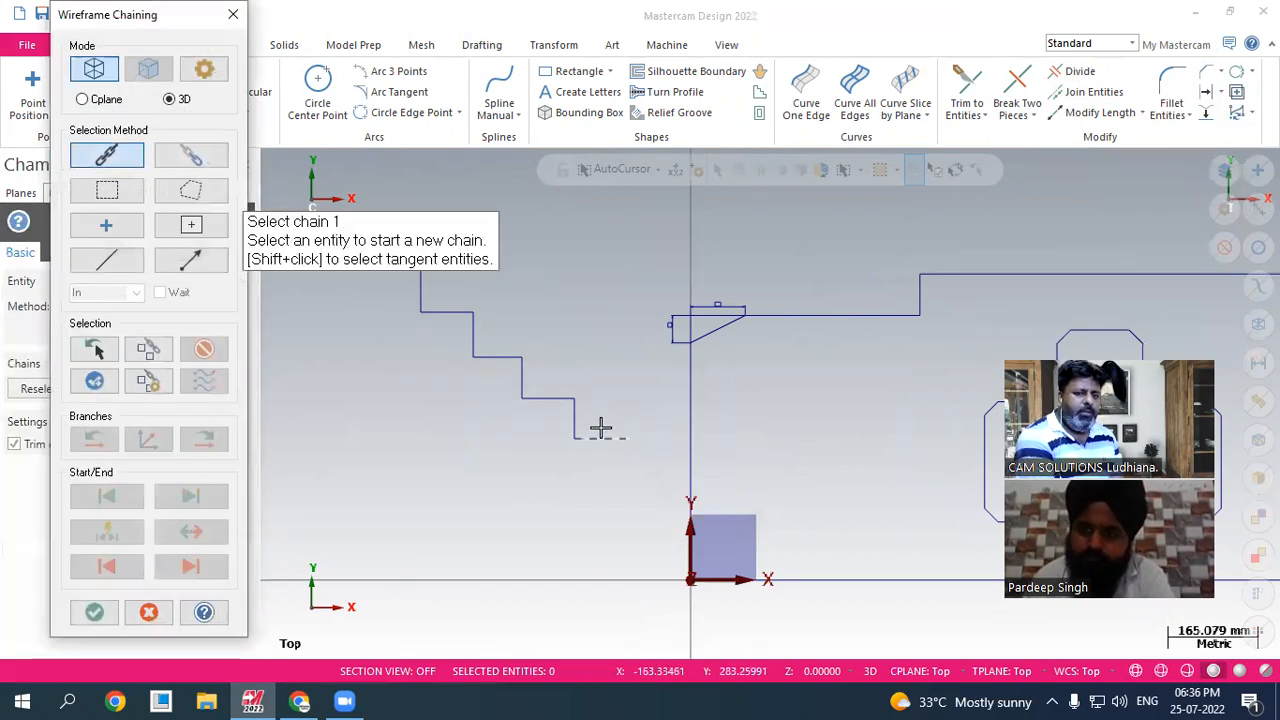
click(600, 437)
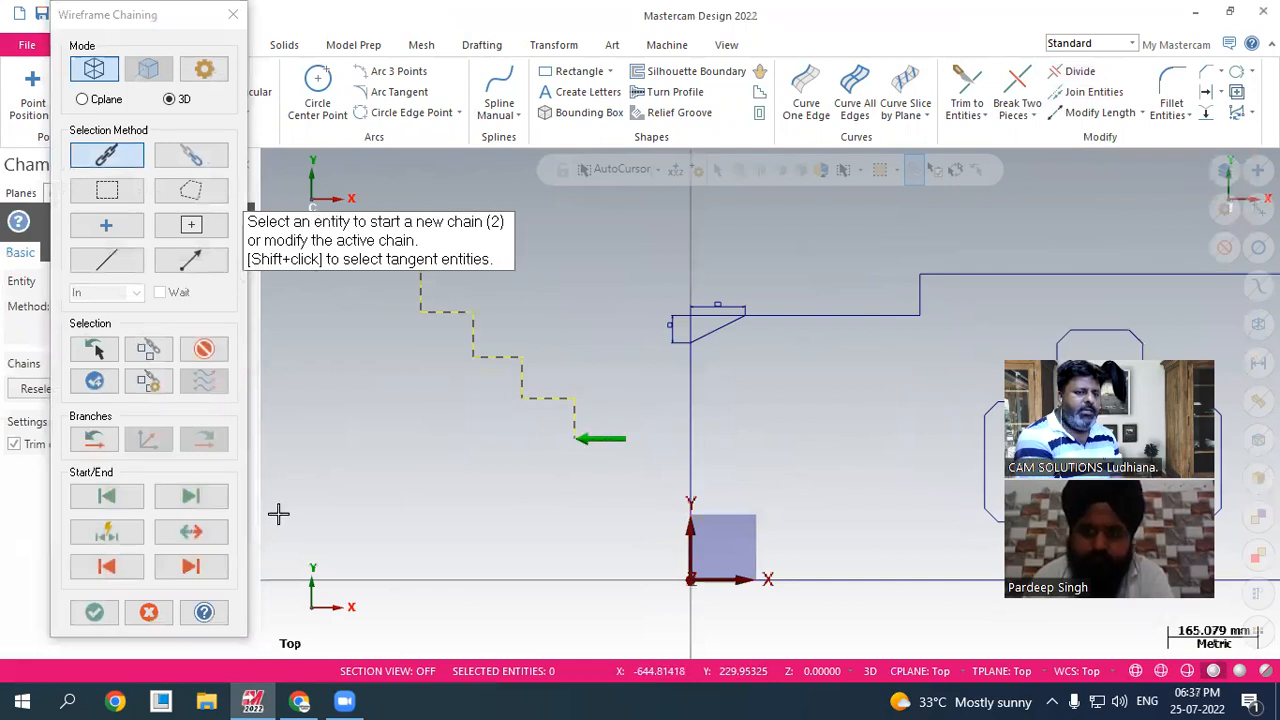
click(94, 612)
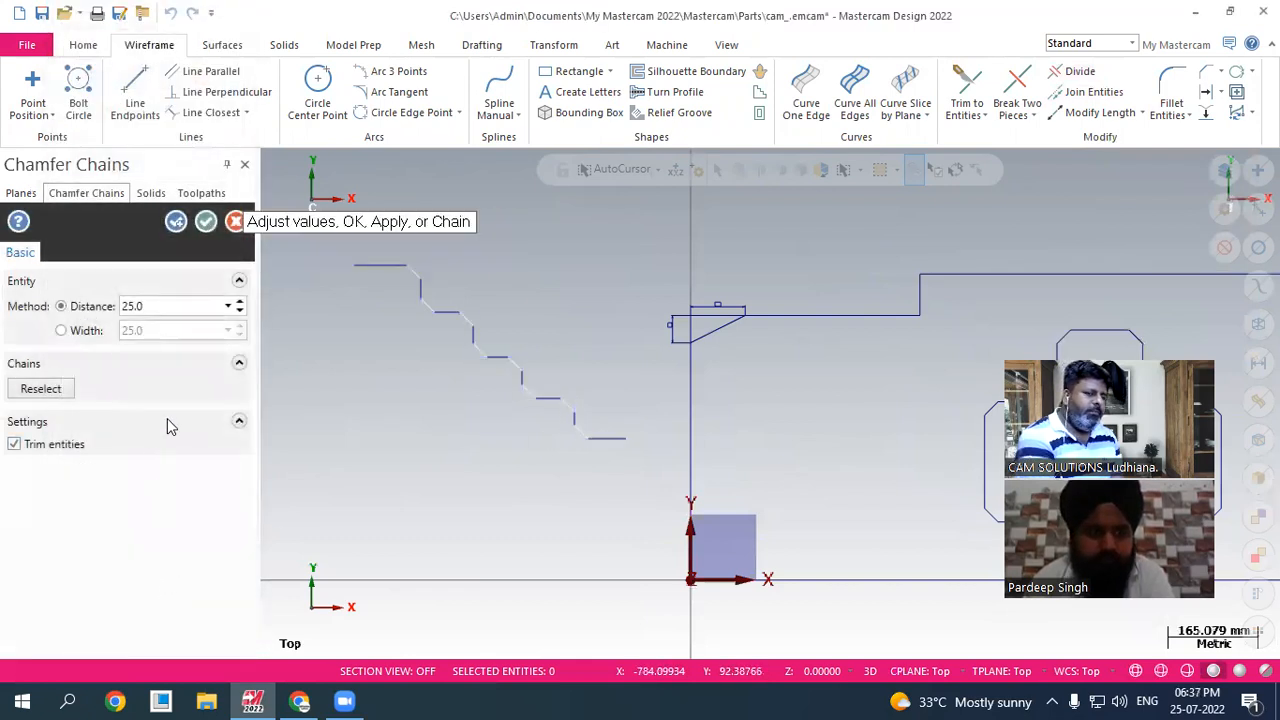
click(205, 221)
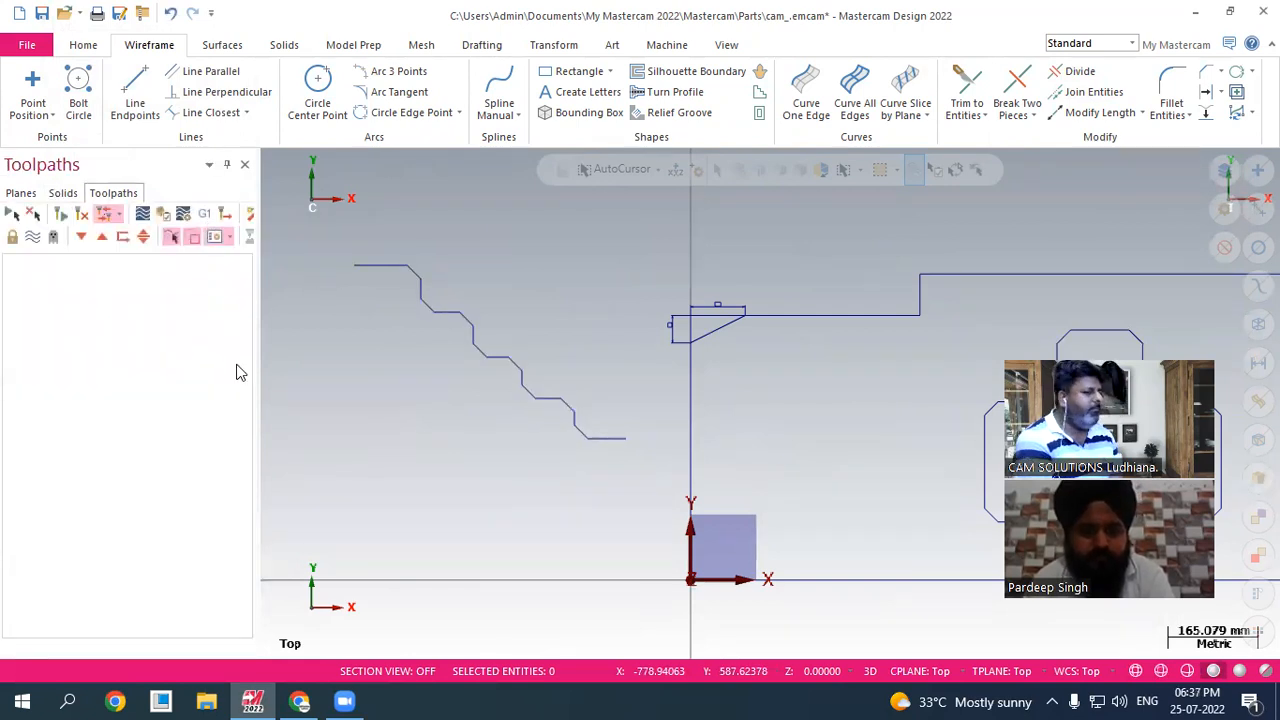
- Draw a slanted freeform line down from the upper end of the staircase's first chamfer, using the Multi-line method
click(132, 90)
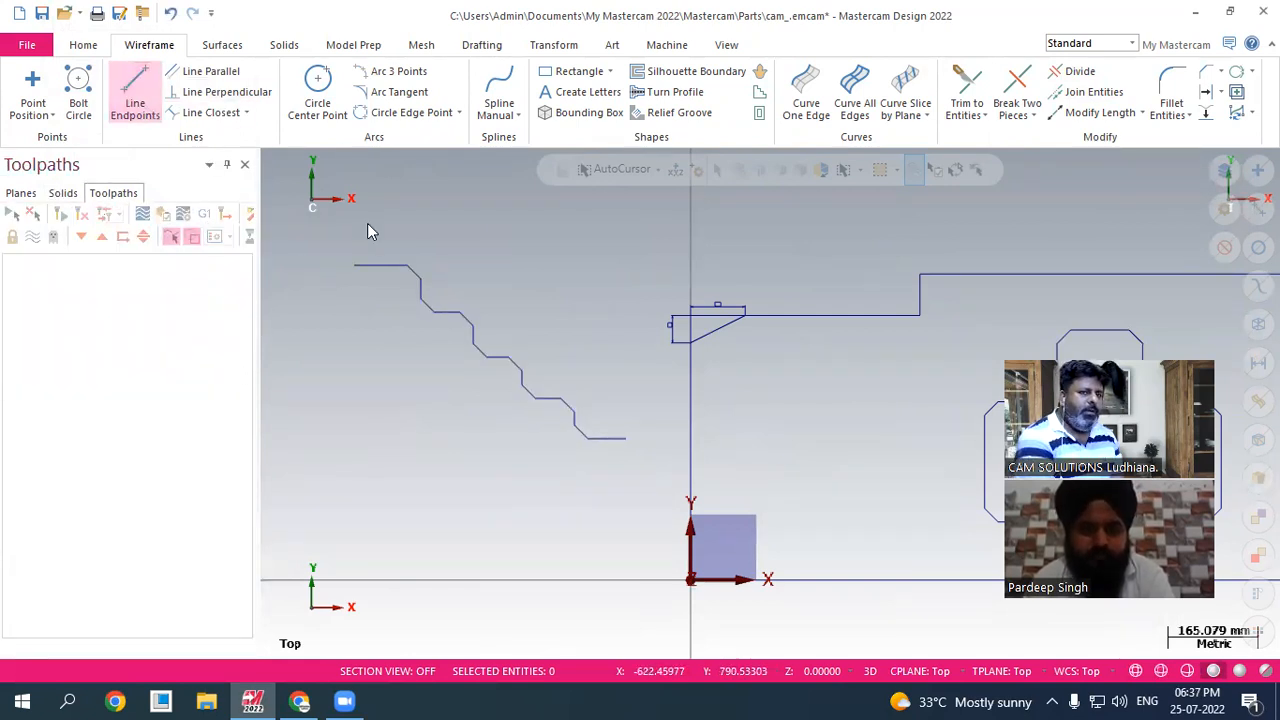
click(406, 267)
click(389, 510)
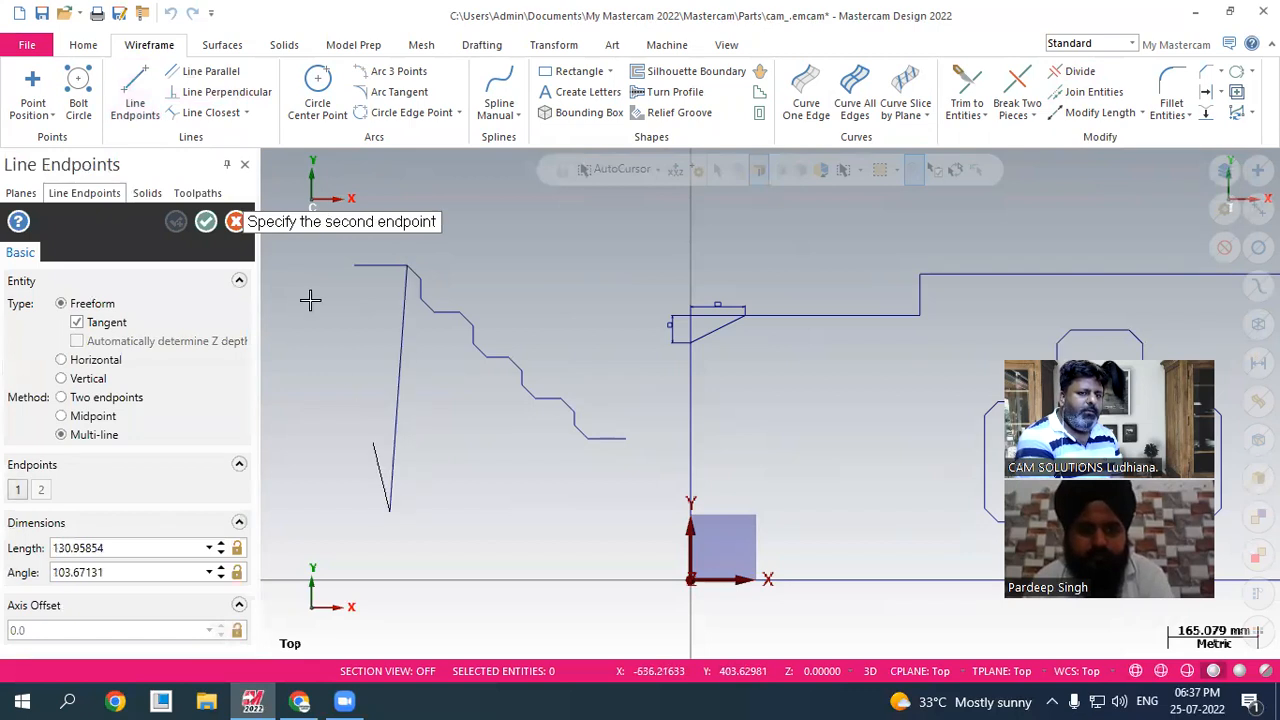
click(206, 222)
- Draw a vertical line about 593 mm long centred on the upper end of the staircase's second chamfer, using the Midpoint method
click(134, 95)
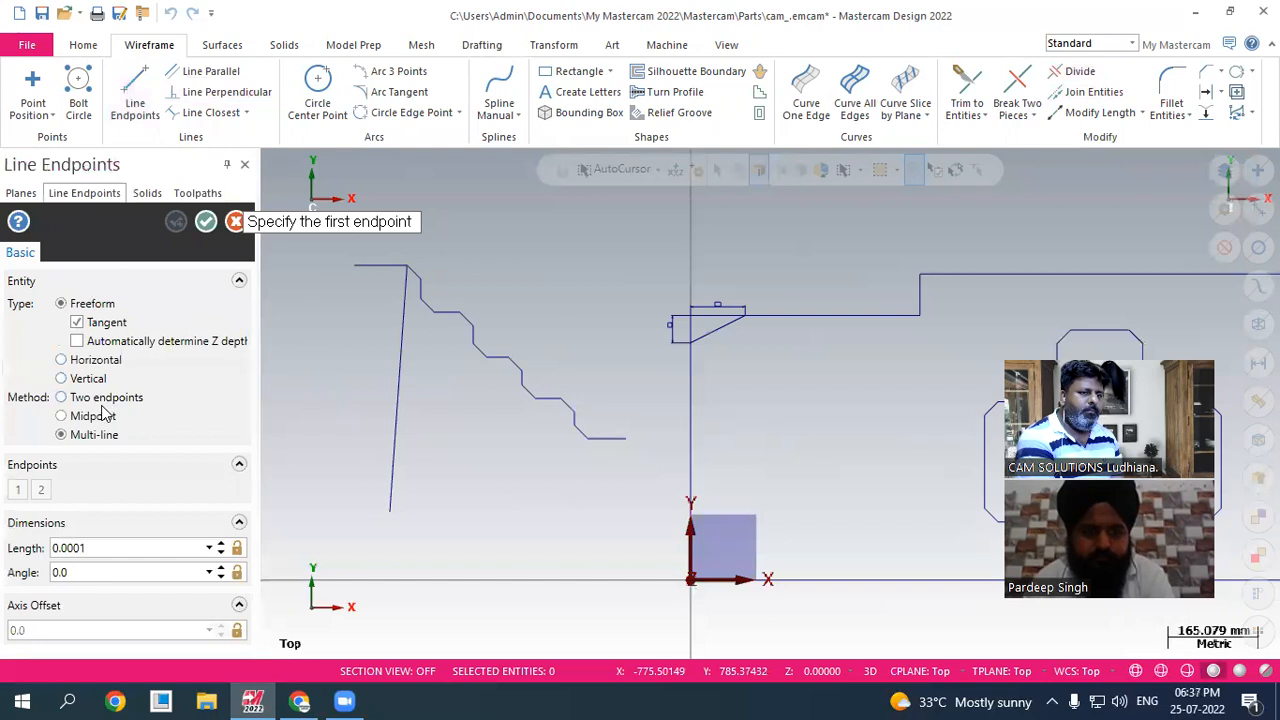
click(420, 298)
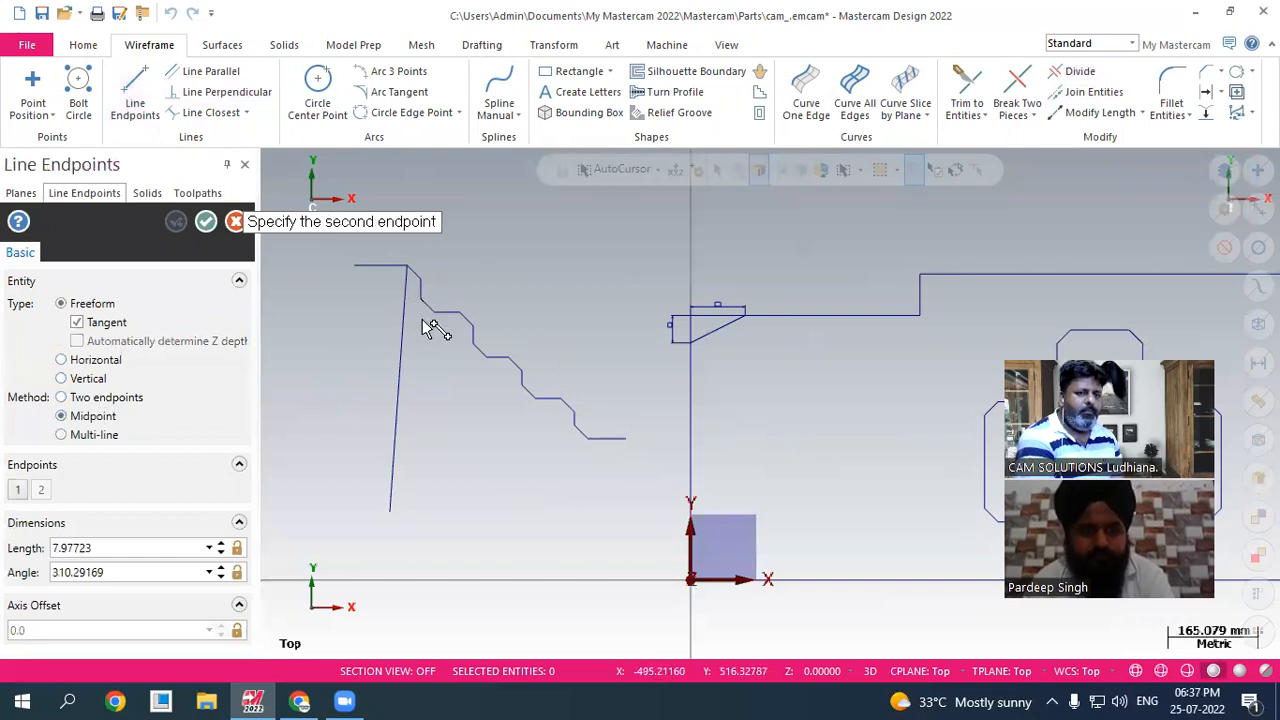
click(421, 458)
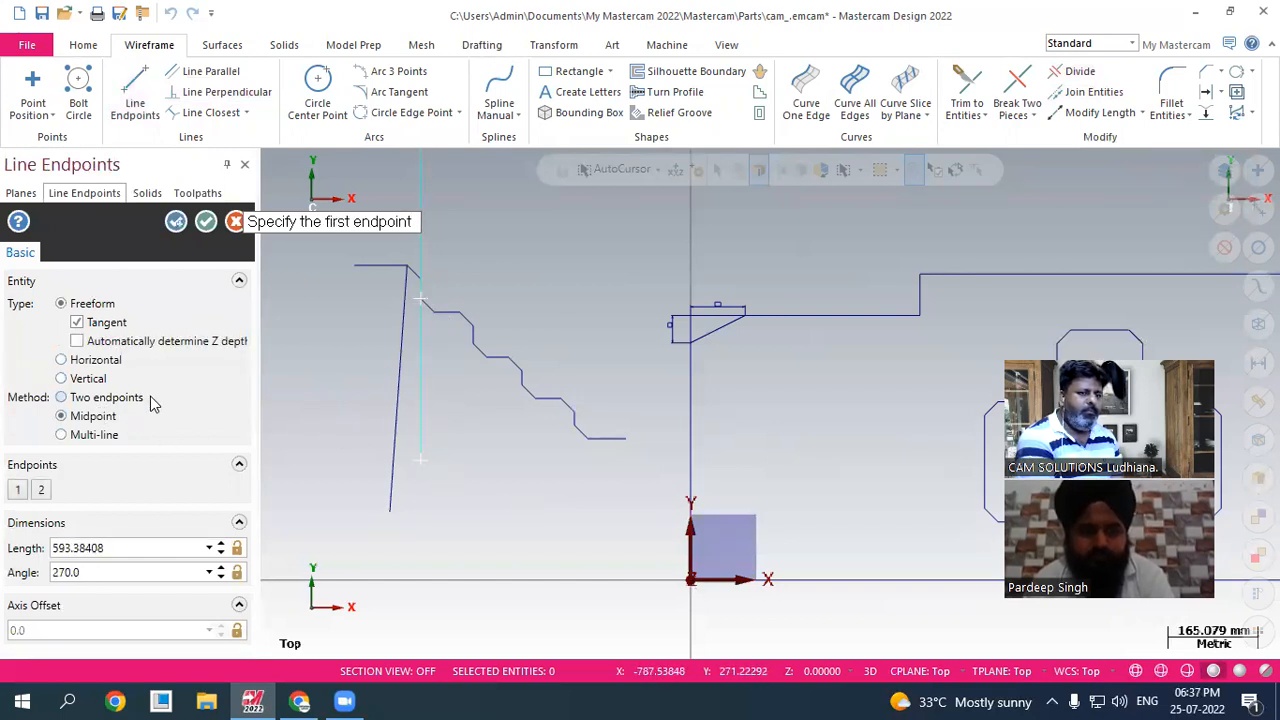
- Draw four separate vertical lines down from the next chamfer endpoints on the staircase's upper half, using the Two endpoints method
click(150, 399)
click(437, 316)
click(437, 420)
click(466, 341)
click(460, 397)
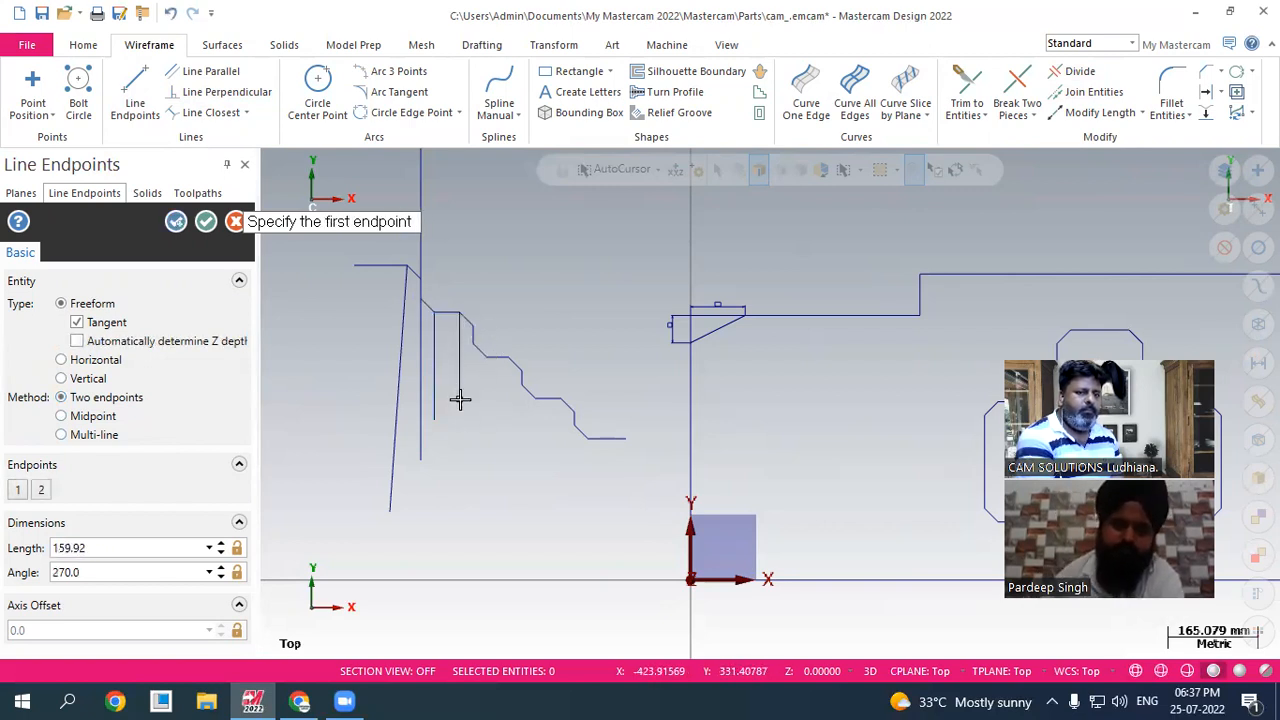
click(476, 346)
click(484, 414)
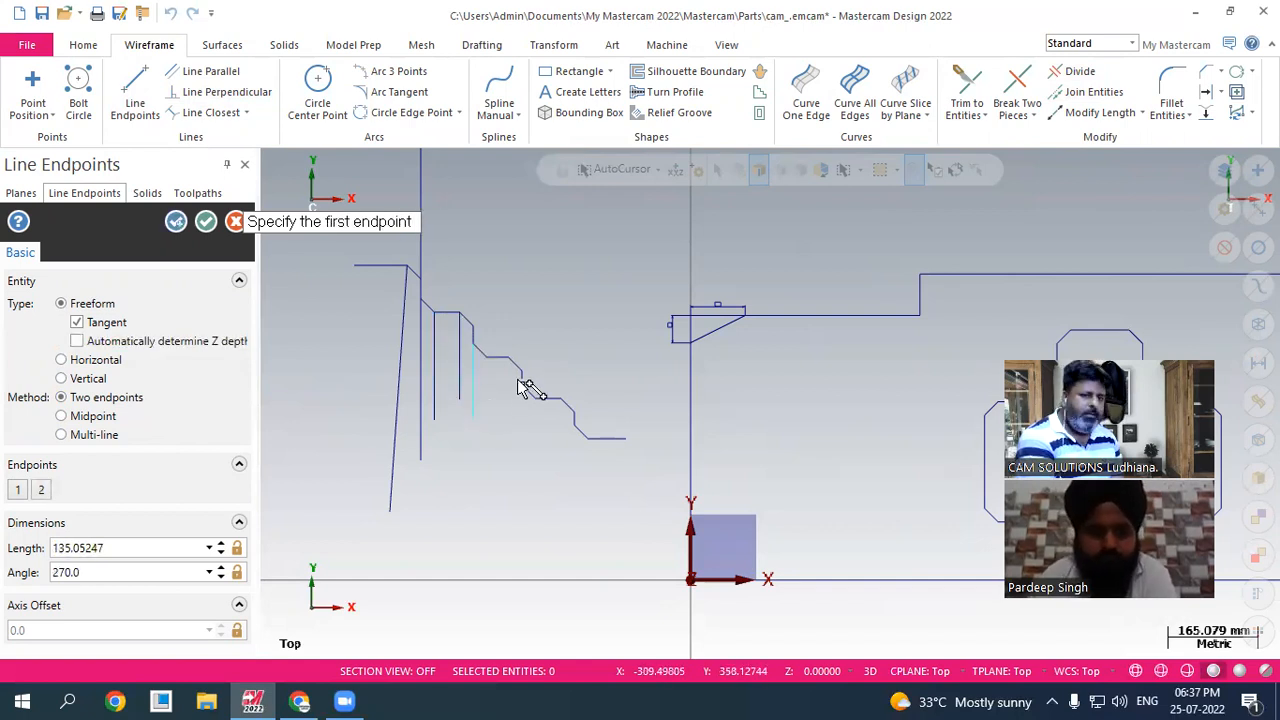
click(486, 358)
click(490, 420)
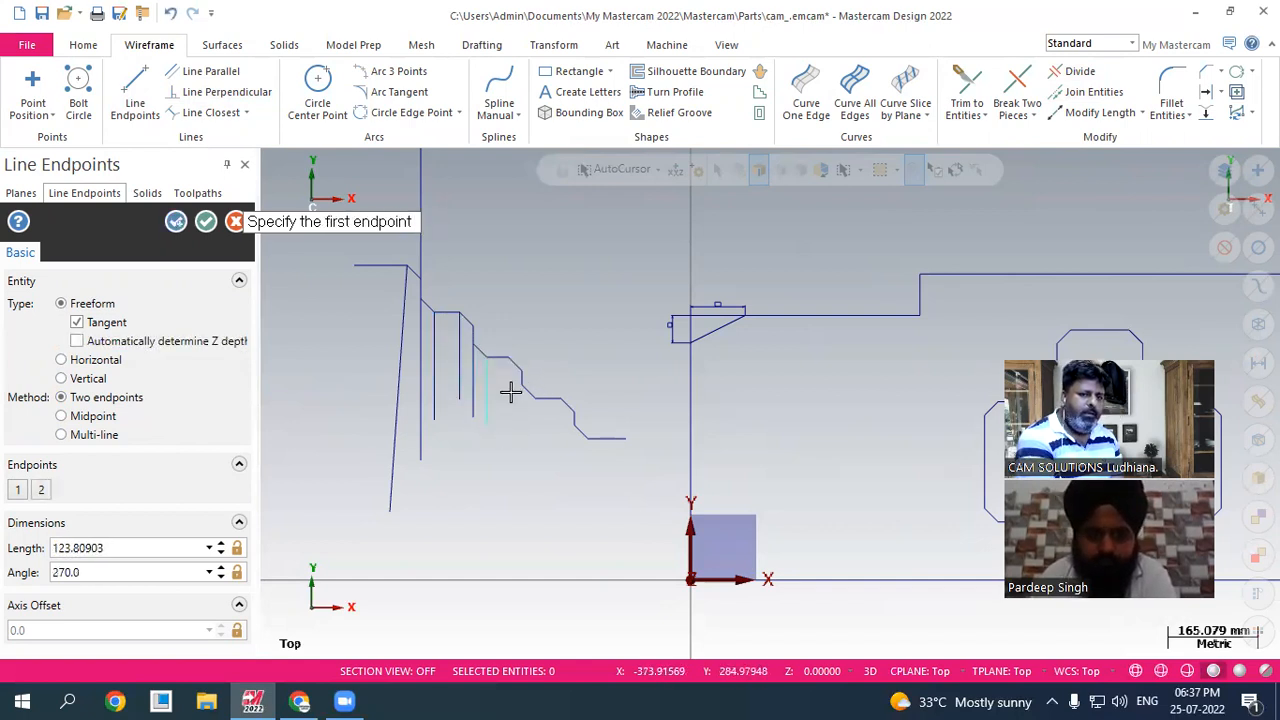
- Draw four more vertical lines, about 114 to 177 mm long, down from the staircase's lower chamfer endpoints, and accept them
click(509, 362)
click(509, 450)
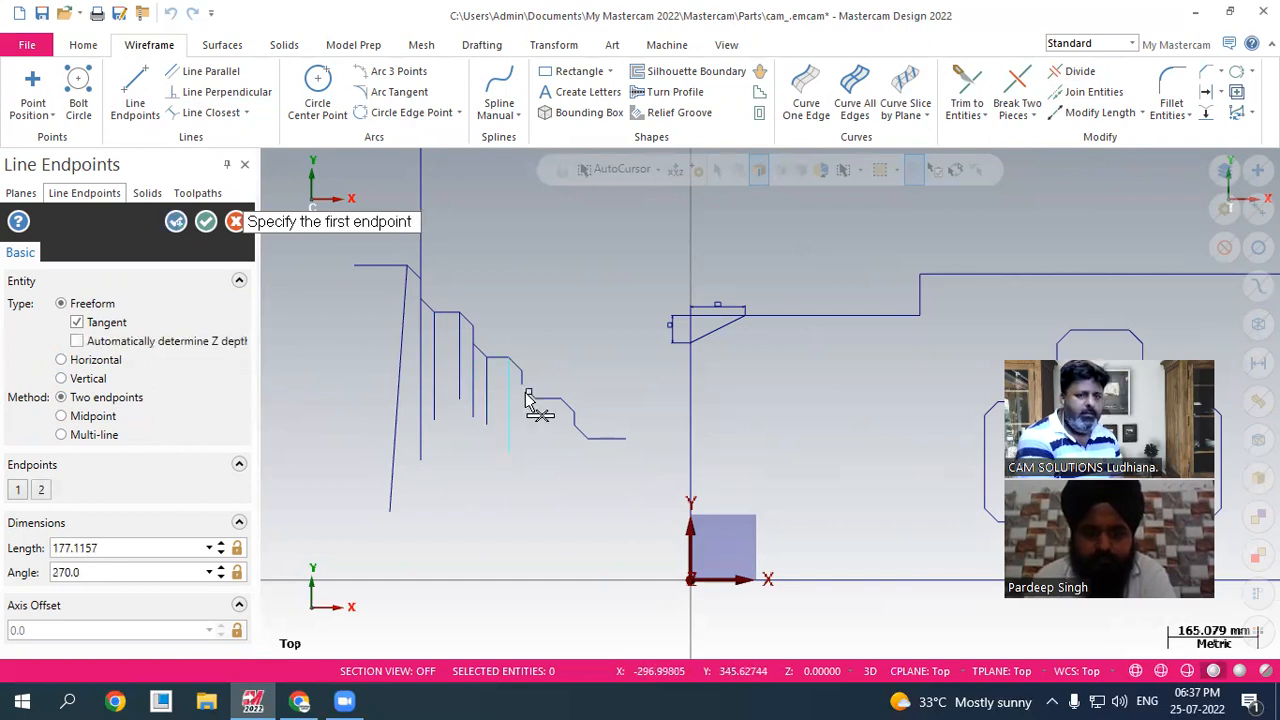
click(521, 385)
click(521, 447)
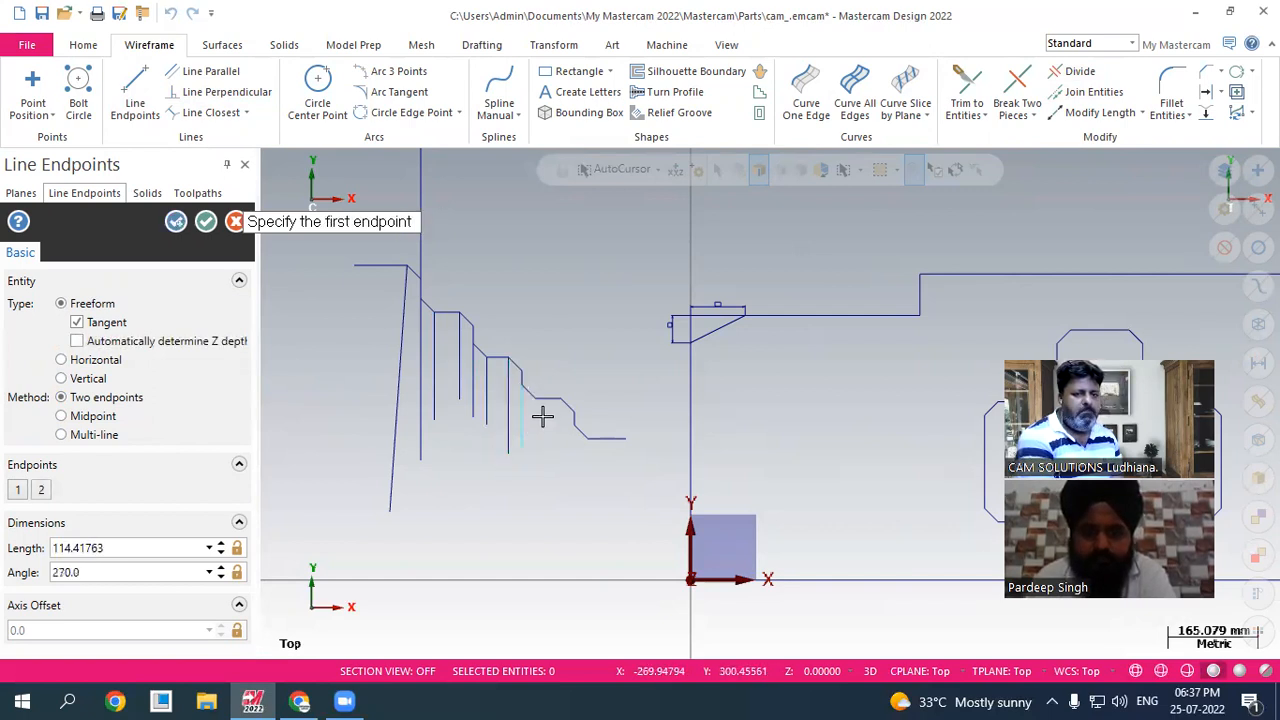
click(535, 398)
click(535, 475)
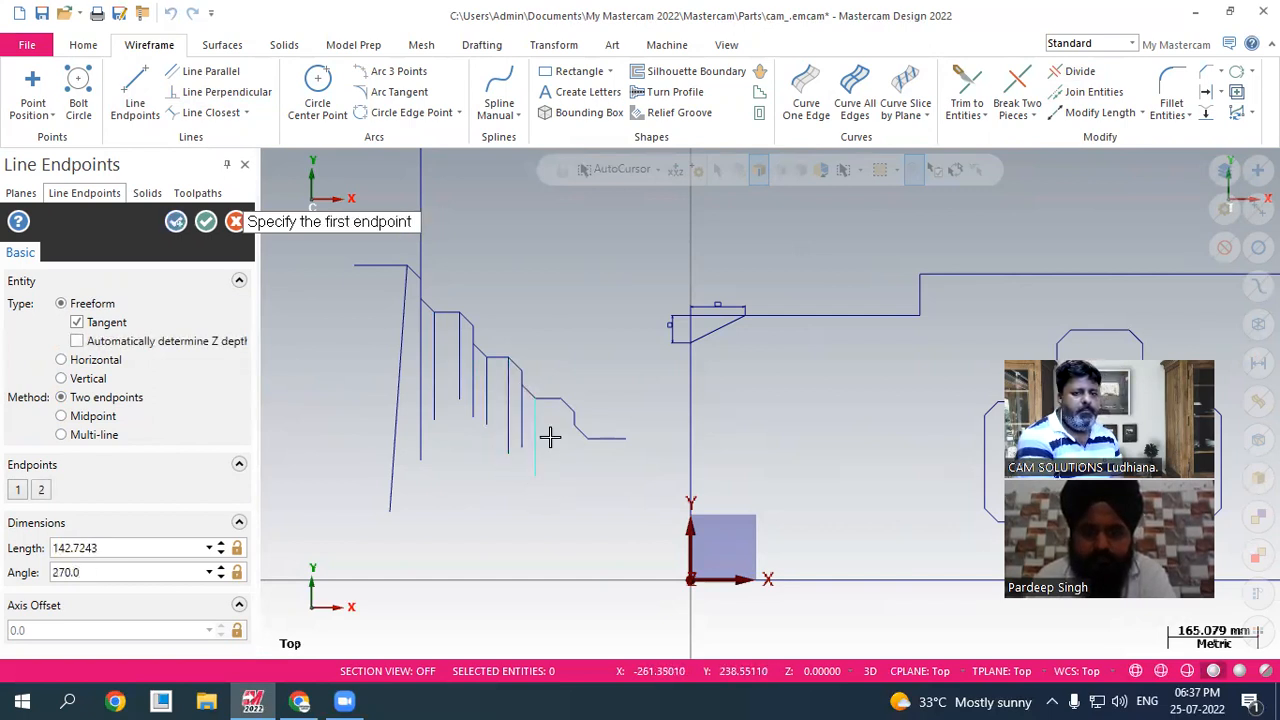
click(561, 399)
click(561, 477)
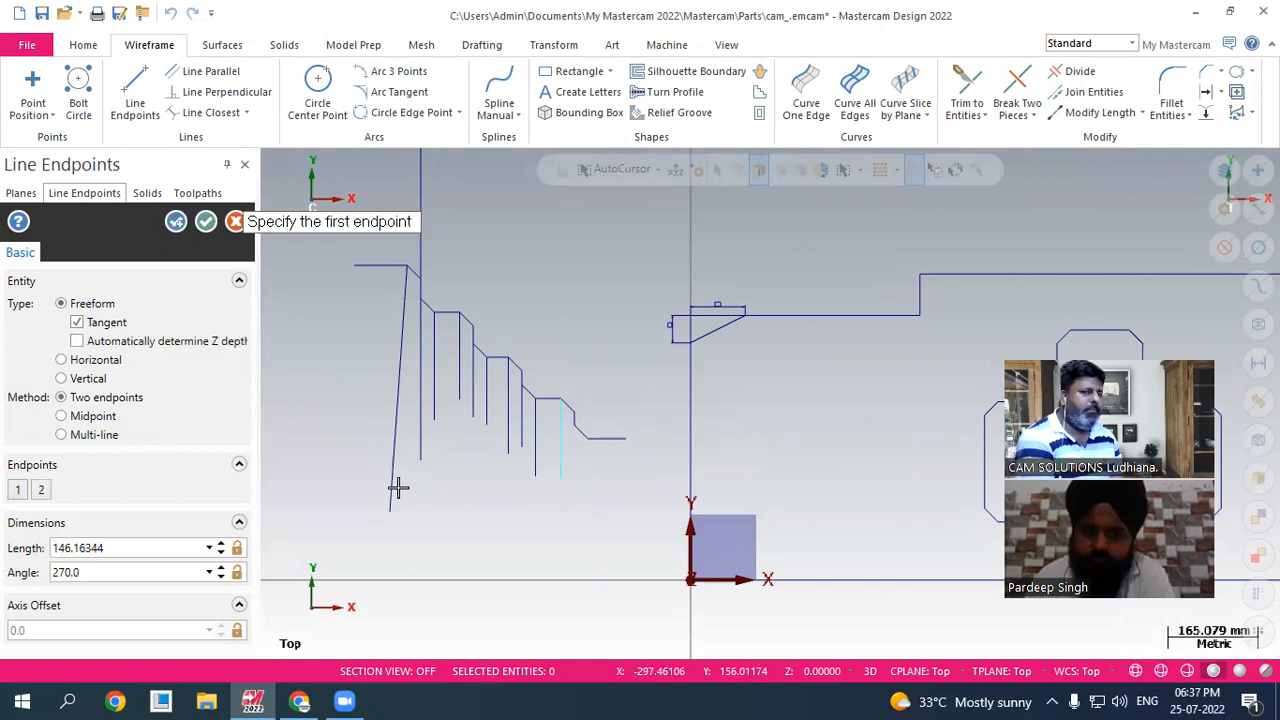
click(206, 222)
- Delete the chamfered staircase and the lines hanging from it with a window selection
drag(634, 543, 293, 233)
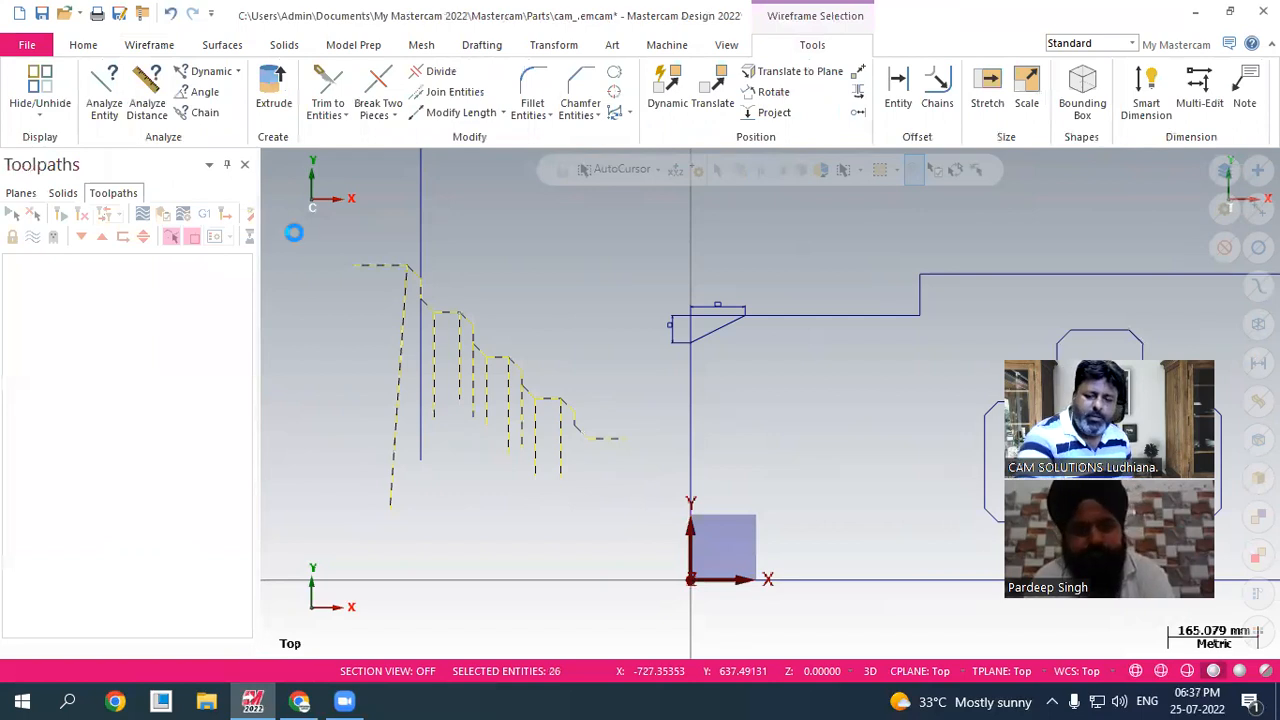
key(Delete)
- Examine the chamfered closed stepped outline inside the large rectangle
scroll(489, 378, down, 4)
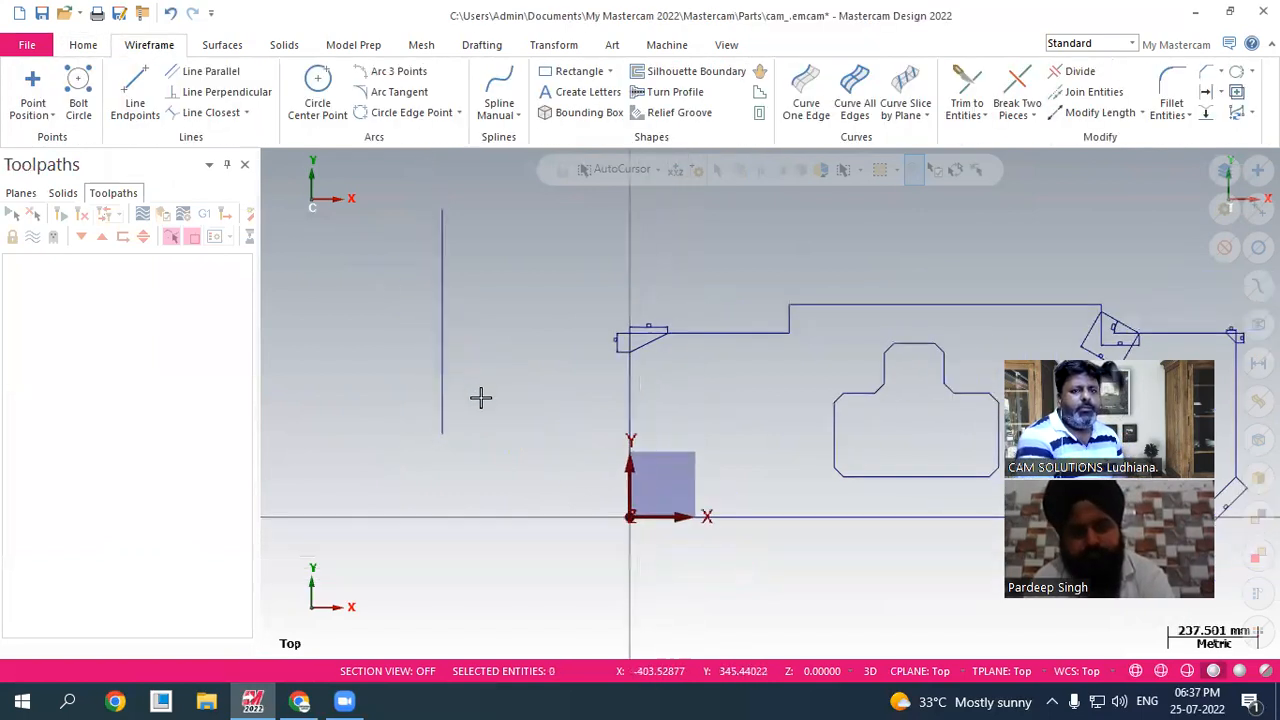
scroll(834, 323, up, 2)
scroll(843, 294, down, 4)
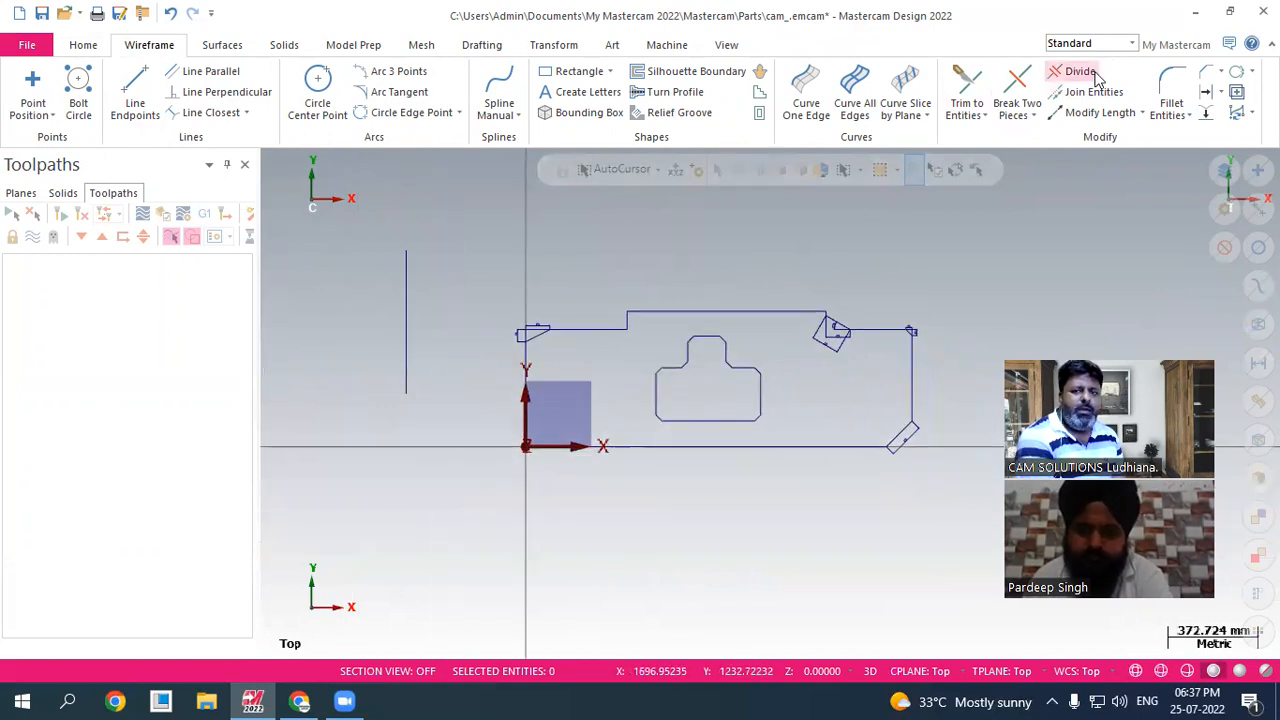
scroll(729, 390, up, 6)
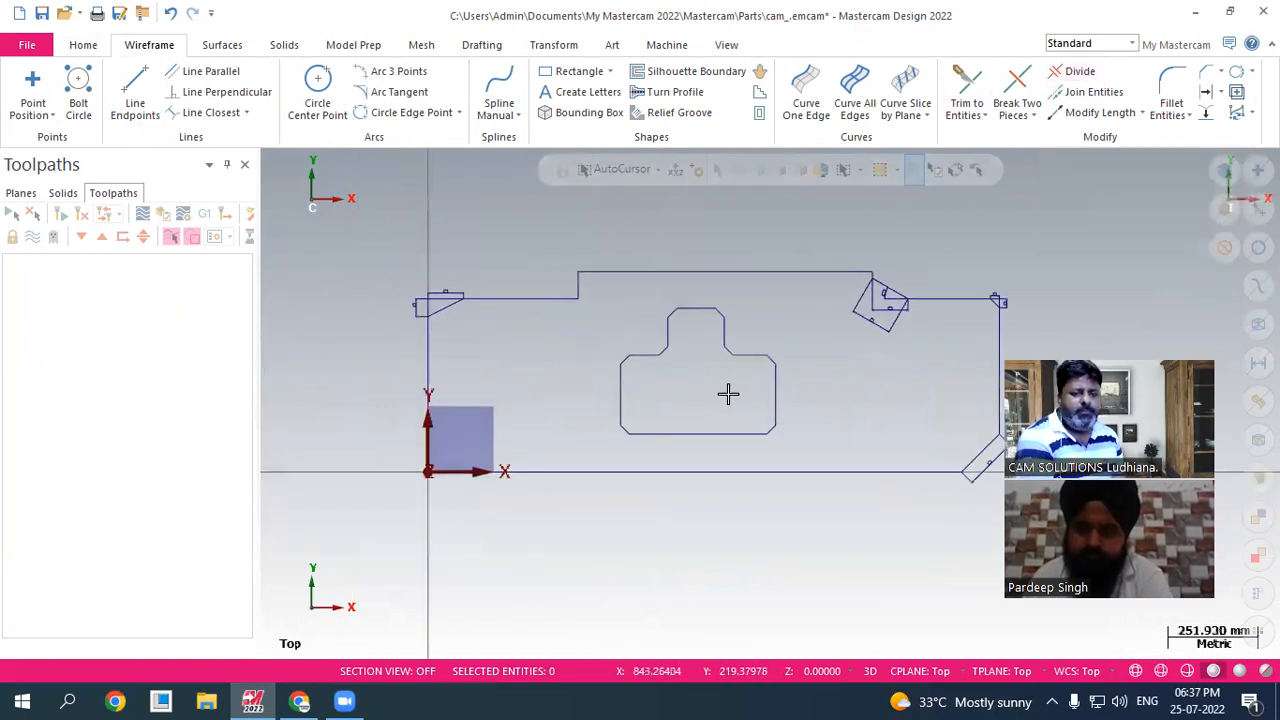
scroll(594, 383, down, 2)
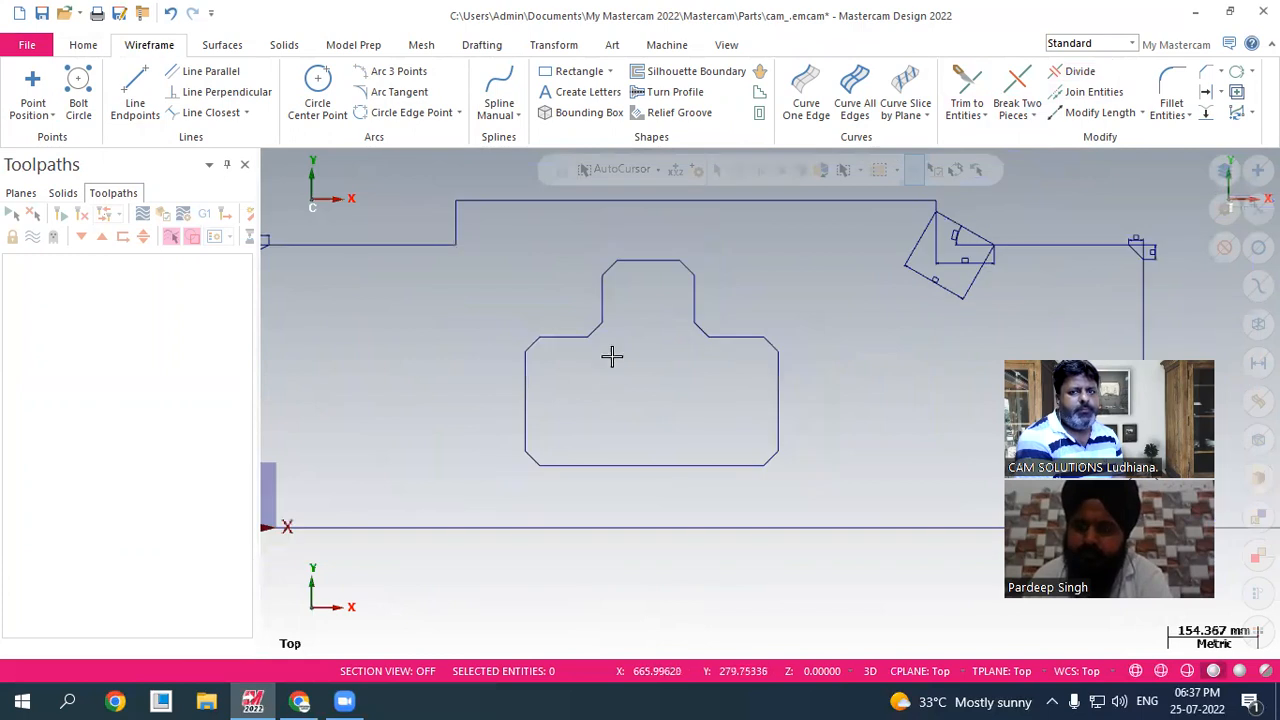
scroll(577, 334, down, 1)
scroll(917, 394, down, 1)
scroll(903, 403, up, 6)
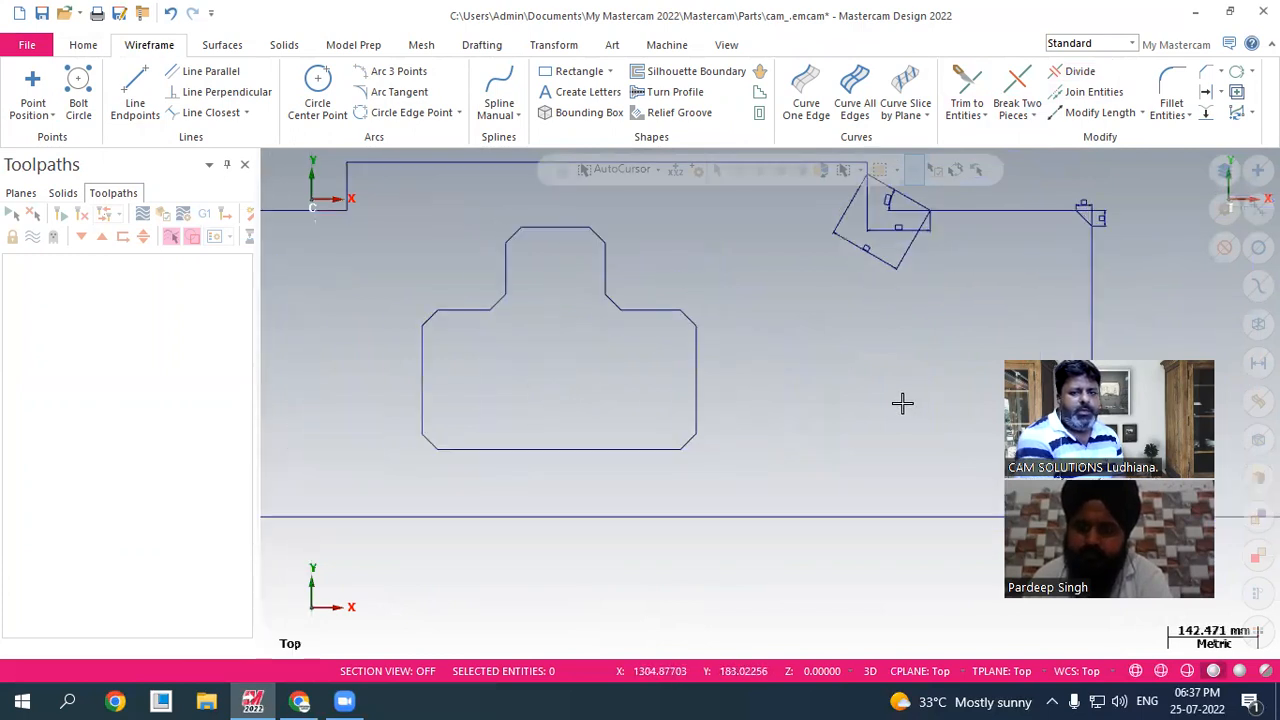
click(134, 95)
scroll(663, 486, down, 1)
scroll(441, 477, down, 3)
scroll(543, 484, up, 2)
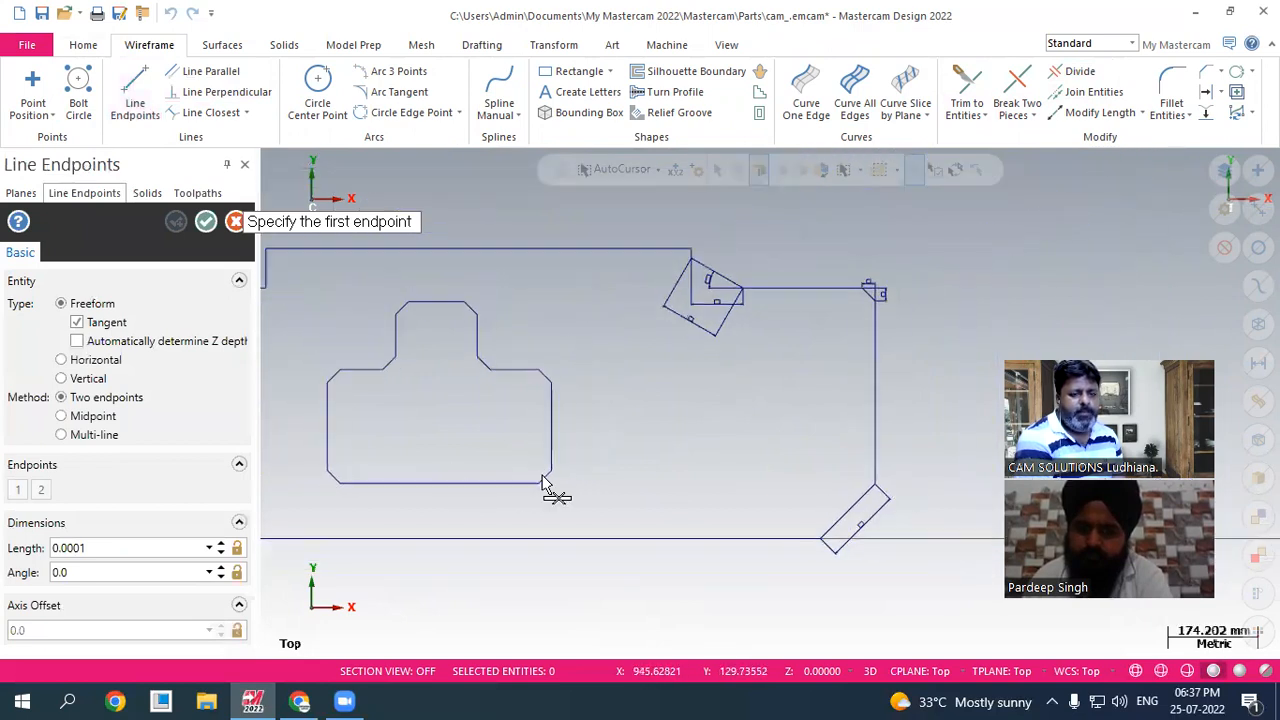
click(234, 221)
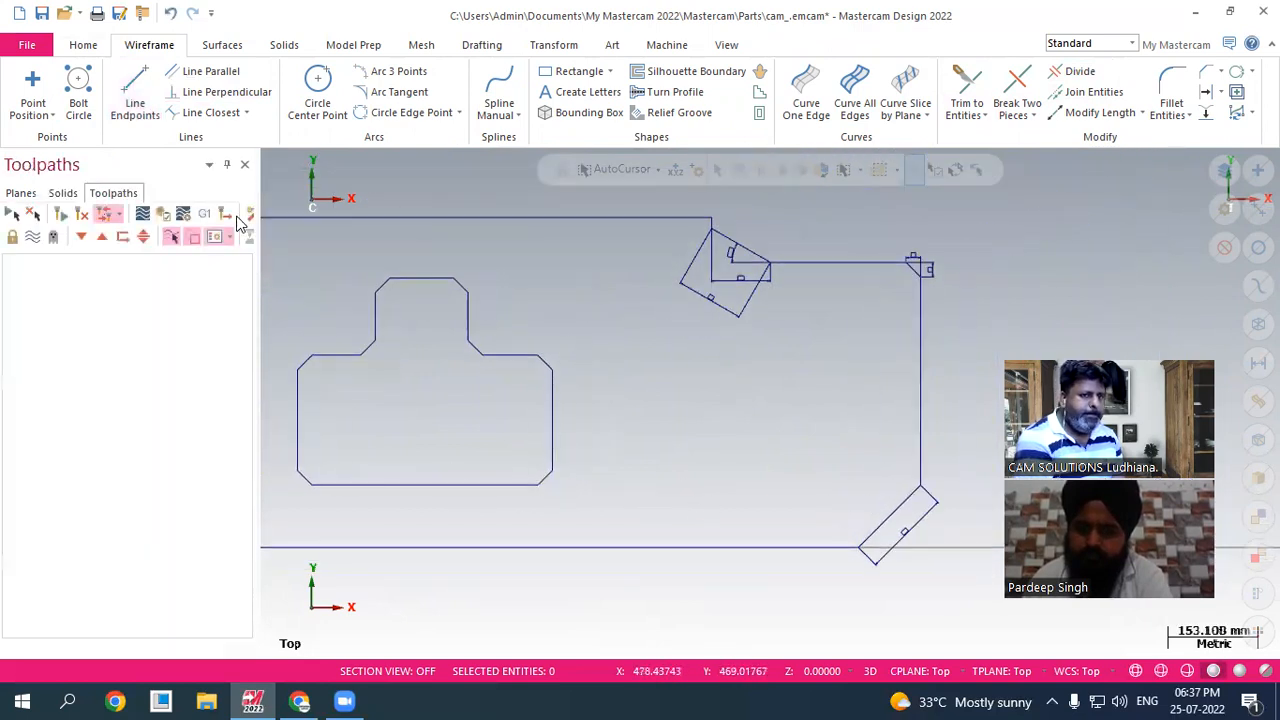
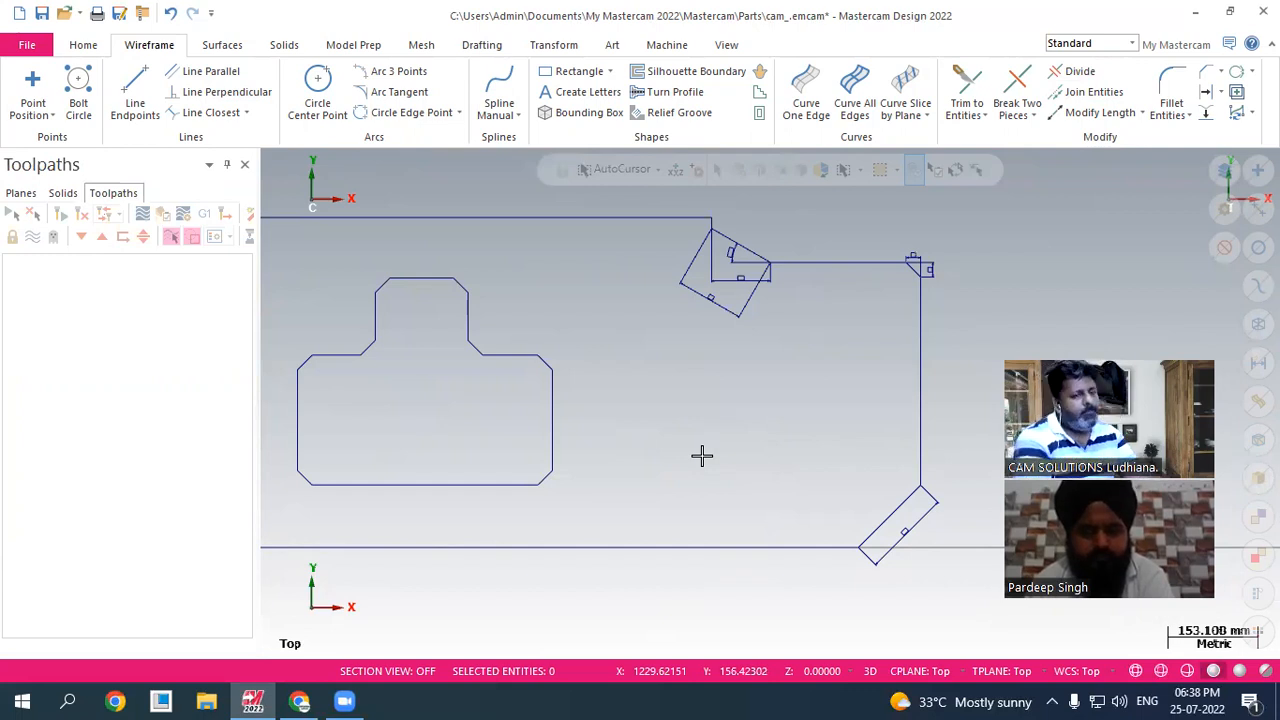
- Fillet the upper corner of the stepped outline's top-left chamfer at radius 6, with Trim entities off
scroll(409, 266, up, 4)
scroll(387, 312, up, 2)
scroll(363, 300, up, 5)
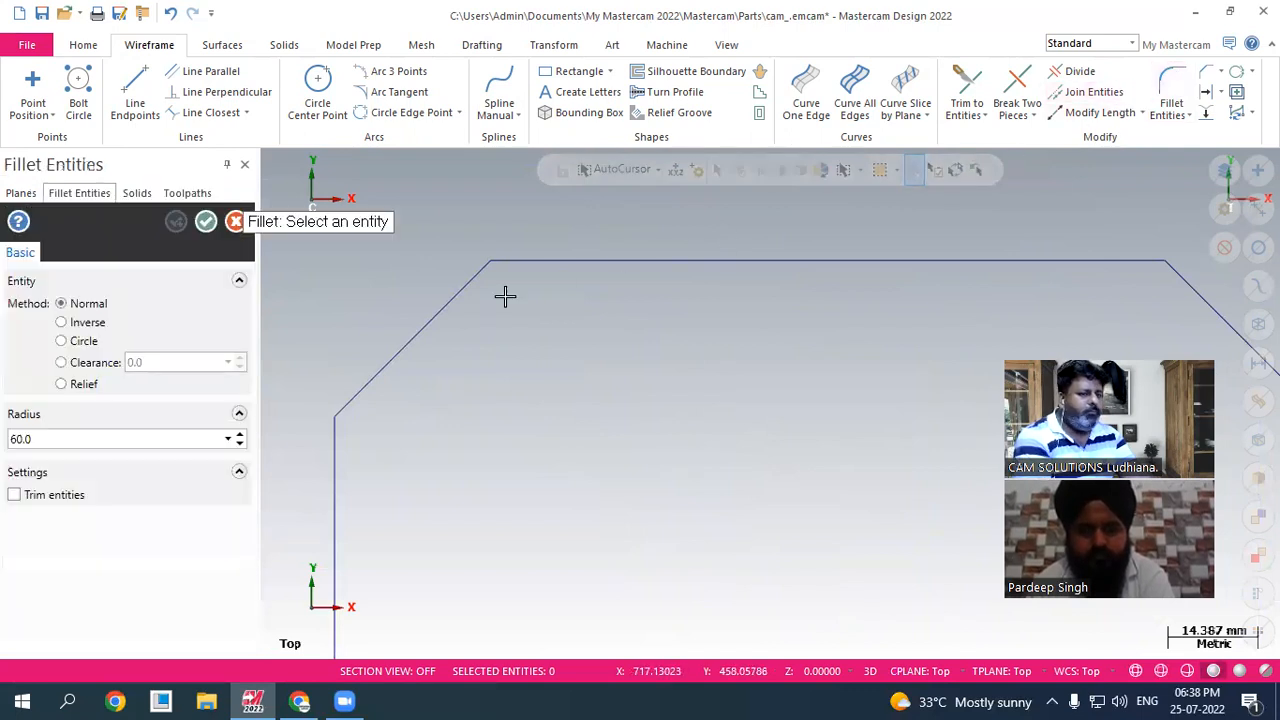
double_click(122, 433)
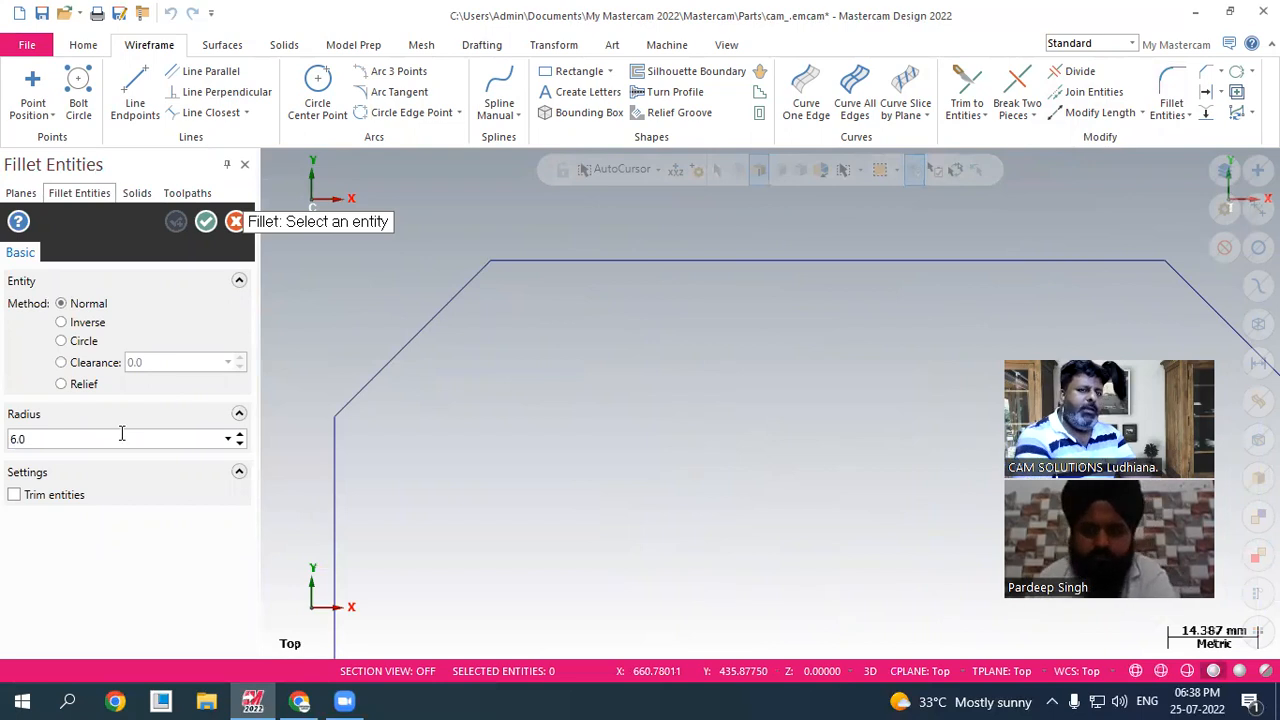
click(437, 328)
click(531, 263)
- Fillet the lower corner of the same chamfer at radius 6 with Trim entities enabled, and accept it
click(353, 403)
click(336, 437)
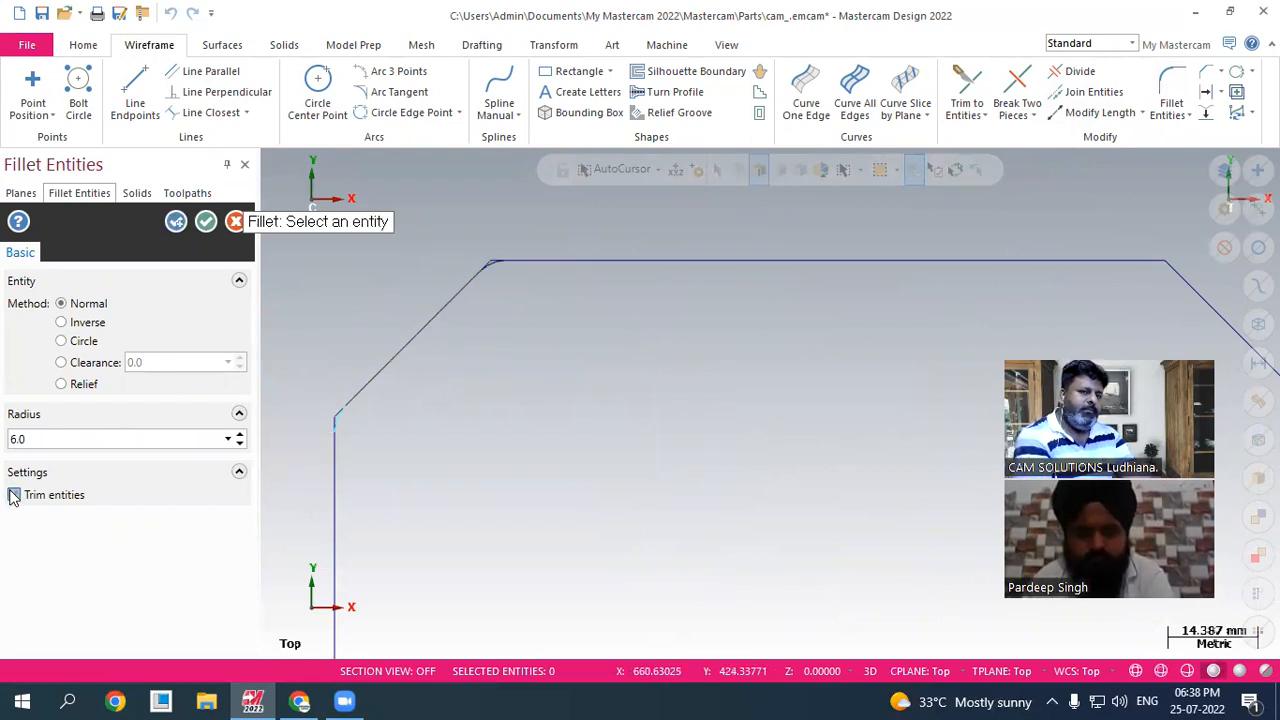
click(177, 223)
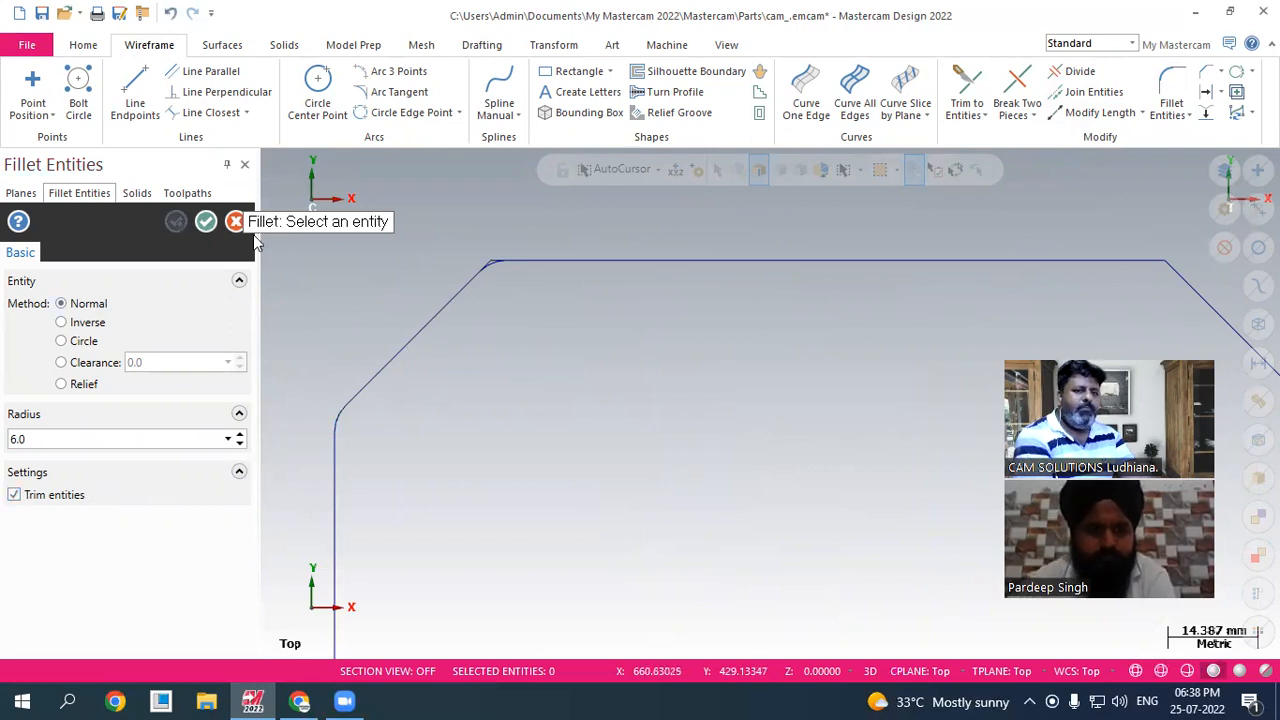
click(206, 221)
- Remove the untrimmed fillet arc and leftover corner segments at the chamfer's upper corner using Divide in Trim mode
click(1075, 71)
scroll(437, 294, up, 1)
scroll(510, 258, up, 4)
click(530, 243)
scroll(610, 340, down, 2)
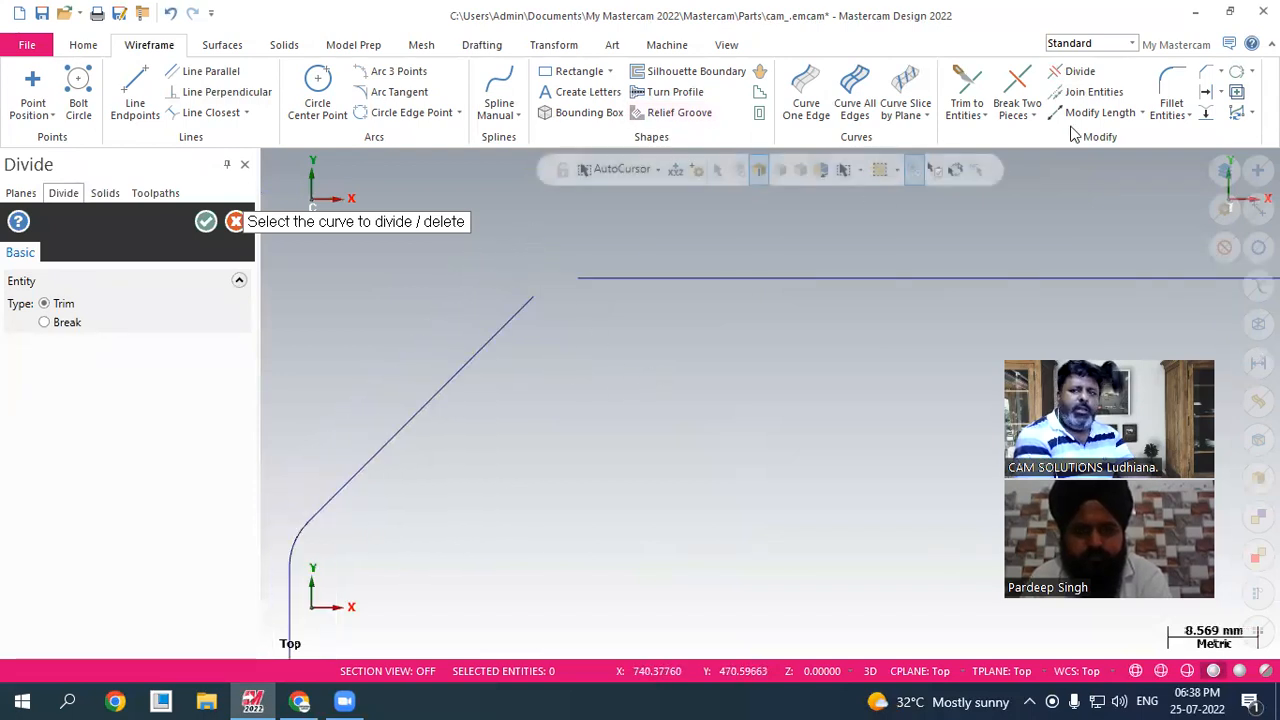
- Fillet the open gap between the chamfer line and the top horizontal line at radius 6 with trimming, and accept it
click(1168, 104)
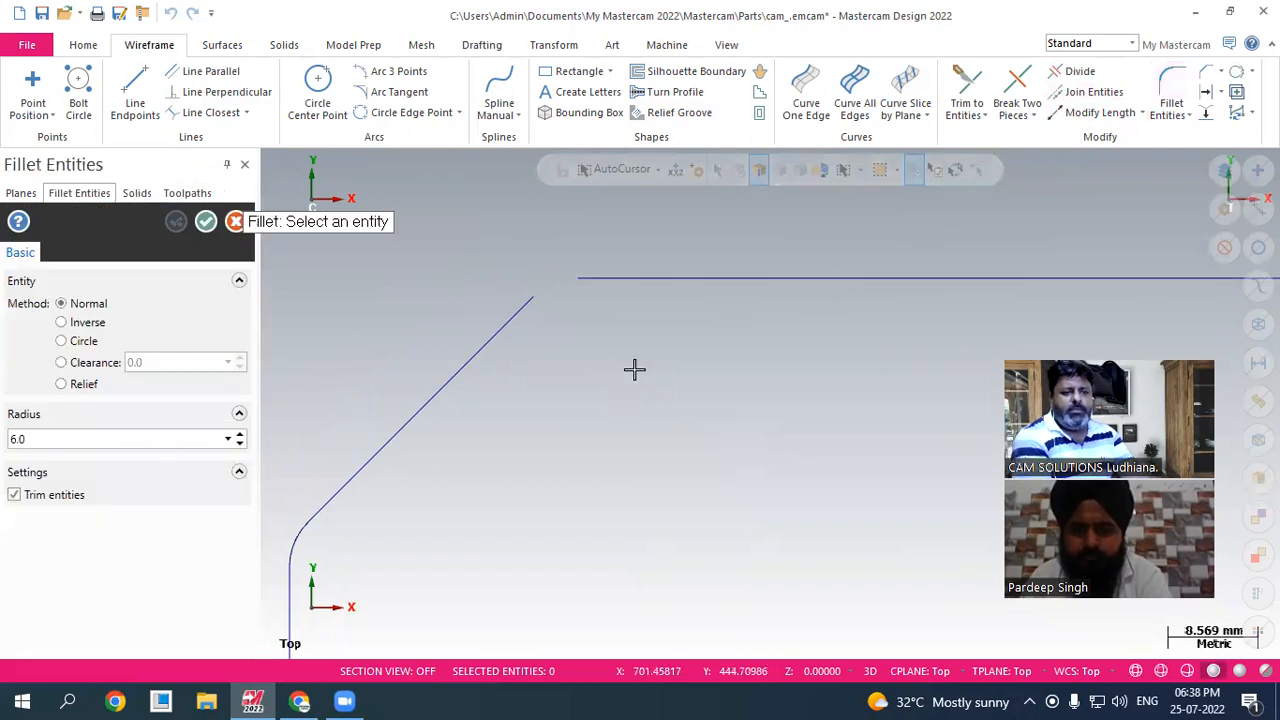
click(502, 332)
click(640, 282)
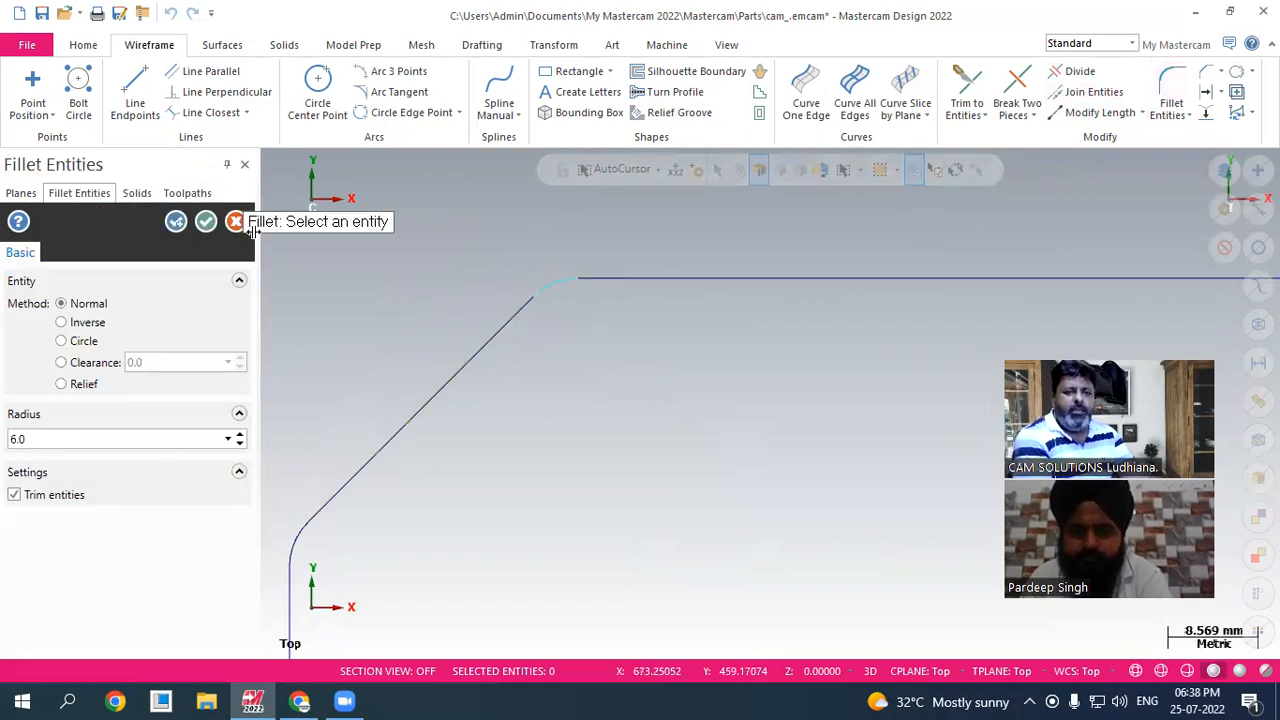
click(214, 224)
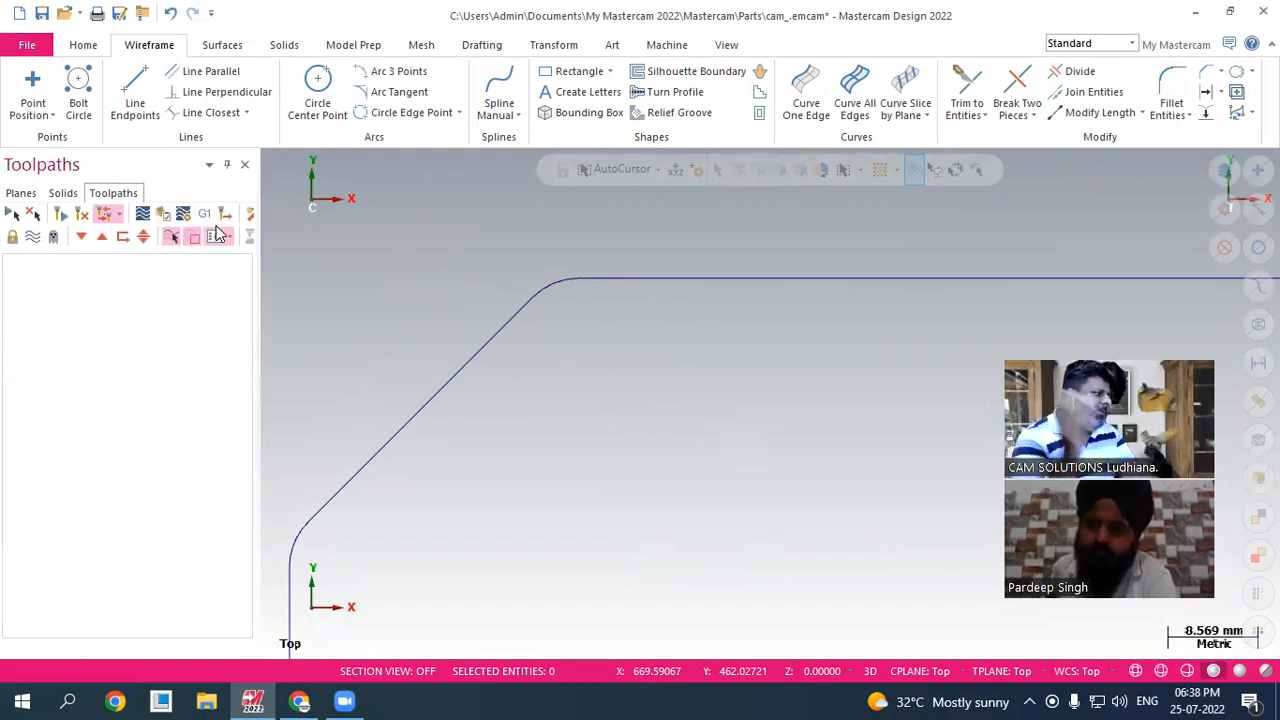
- Fillet all corners of the closed stepped outline as a chain at radius 7 with trimming, refilleting the existing fillets
scroll(450, 289, down, 2)
scroll(450, 289, down, 7)
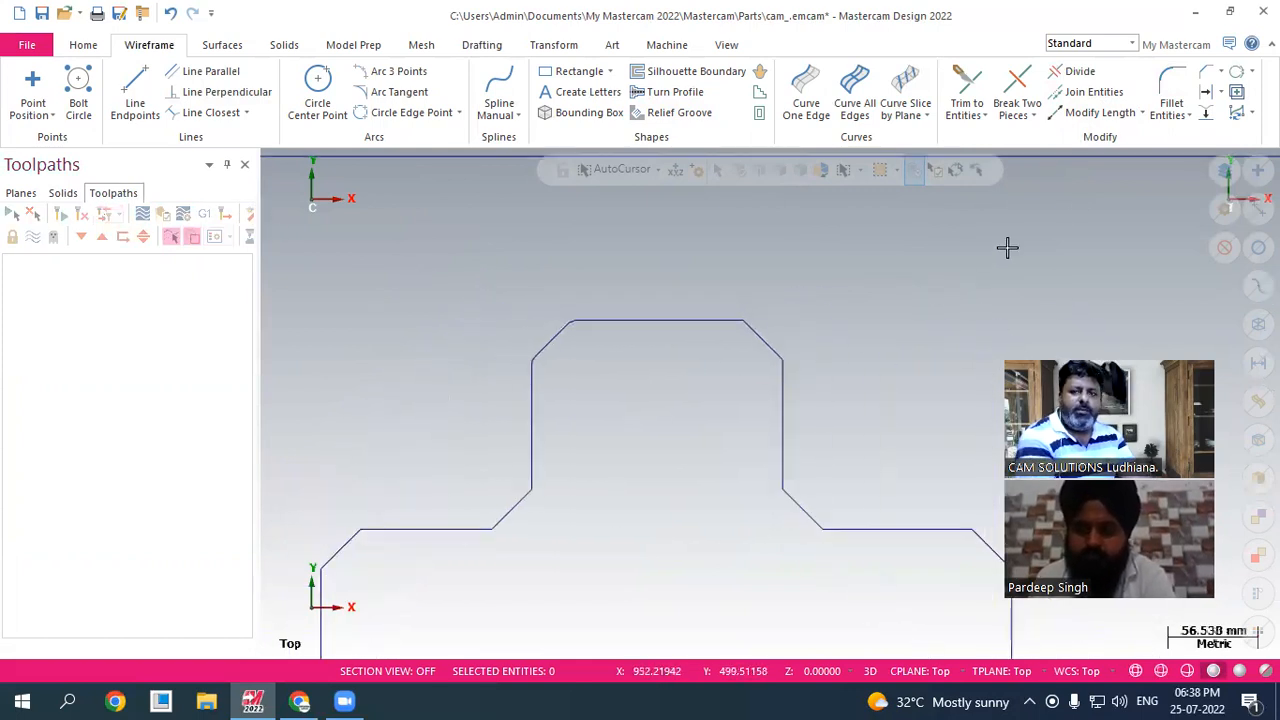
click(1176, 110)
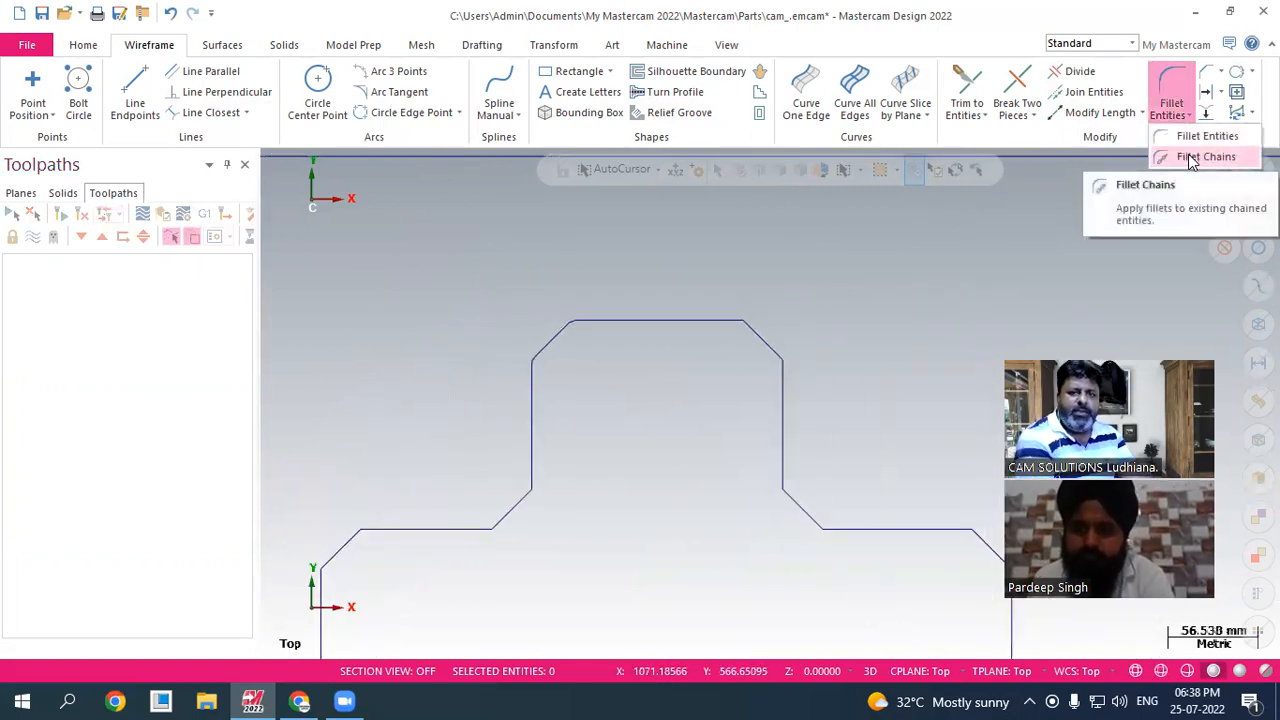
click(1198, 157)
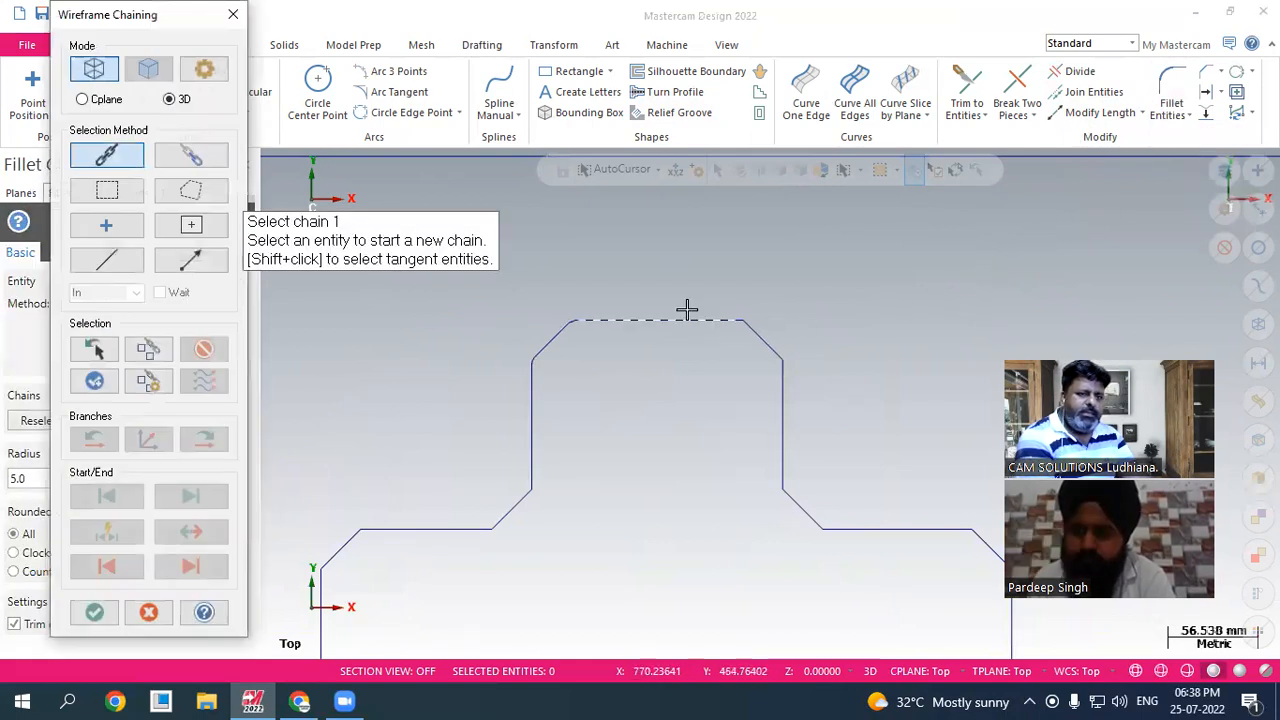
click(684, 319)
click(94, 612)
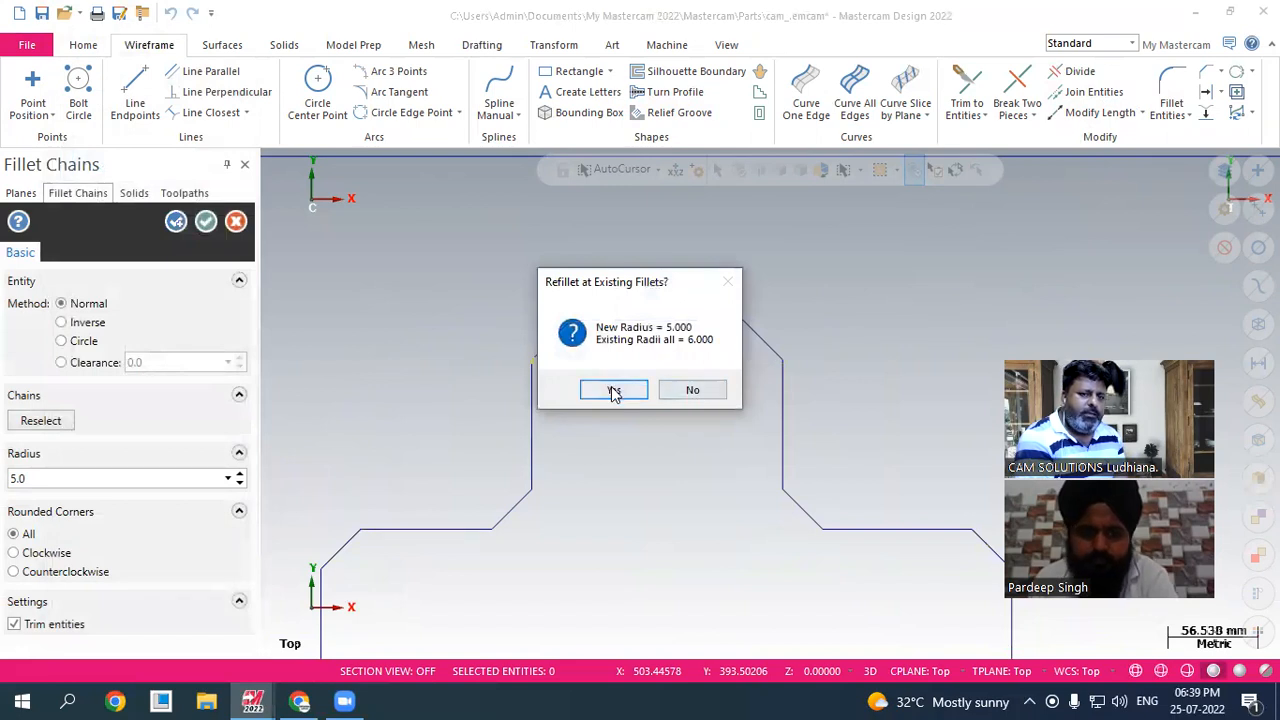
click(618, 391)
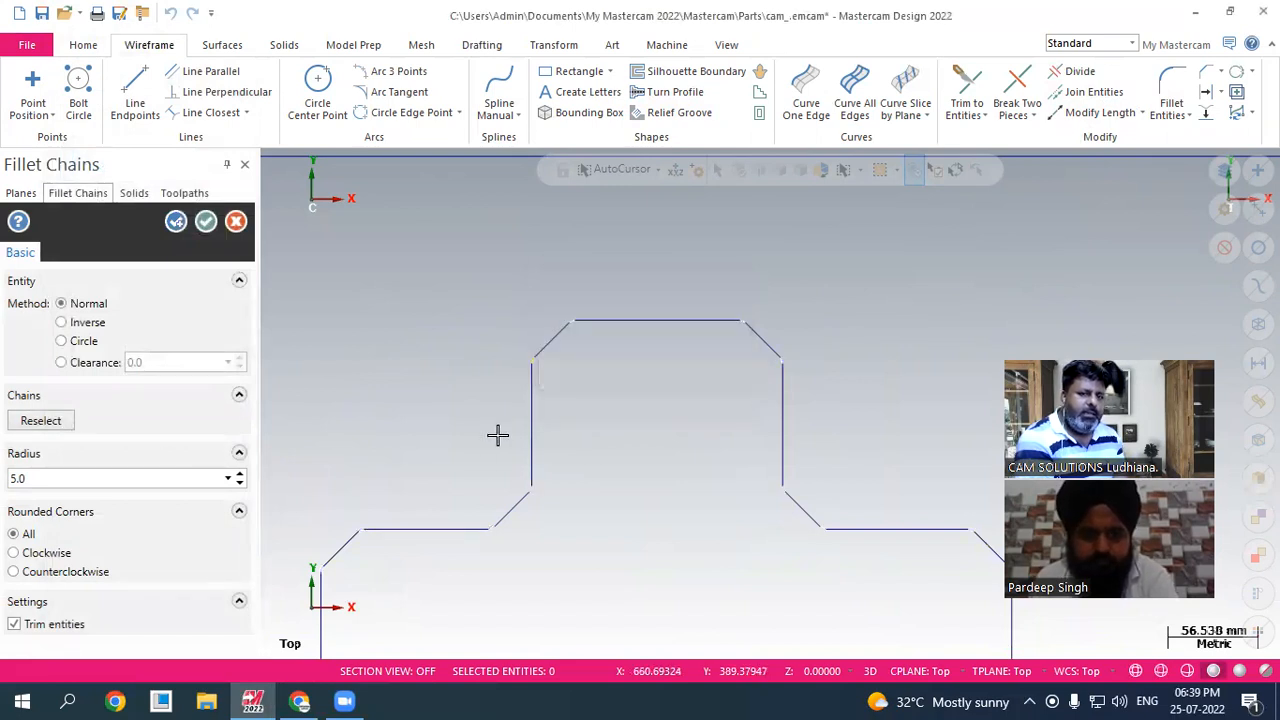
click(240, 476)
click(240, 476)
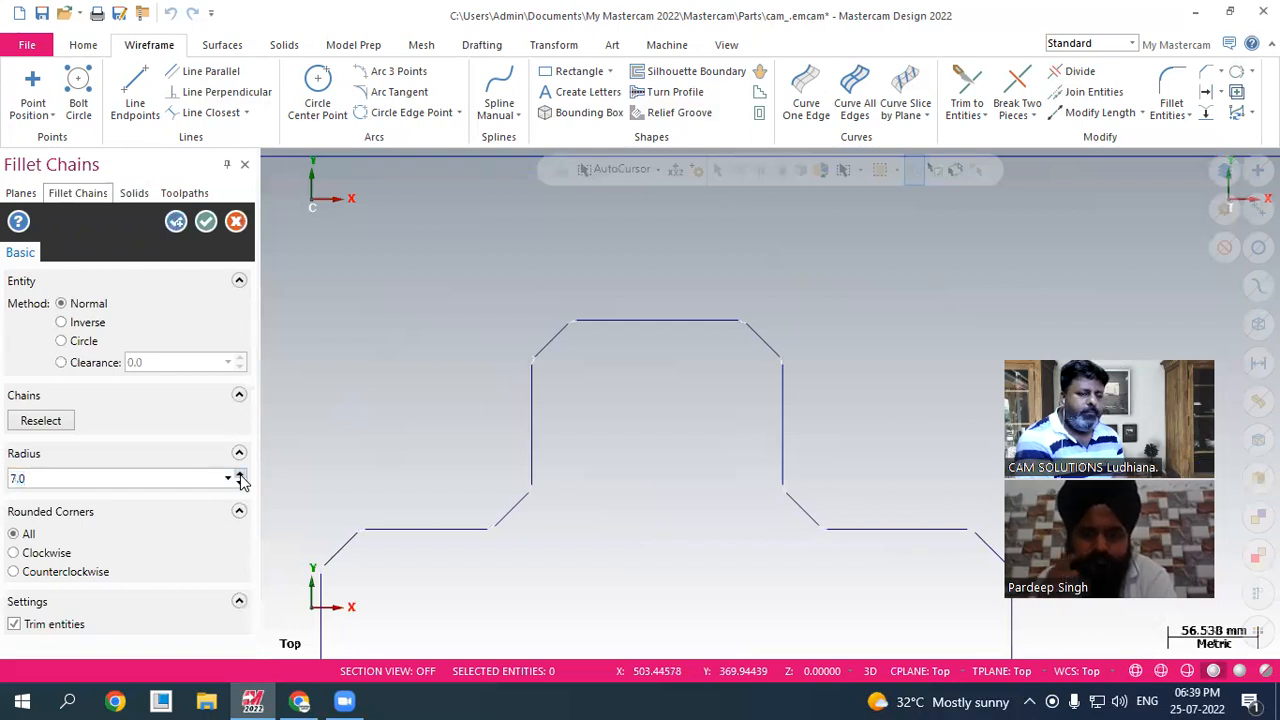
click(205, 221)
- Inspect the filleted corners around the stepped outline up close
scroll(757, 330, up, 4)
scroll(940, 349, up, 4)
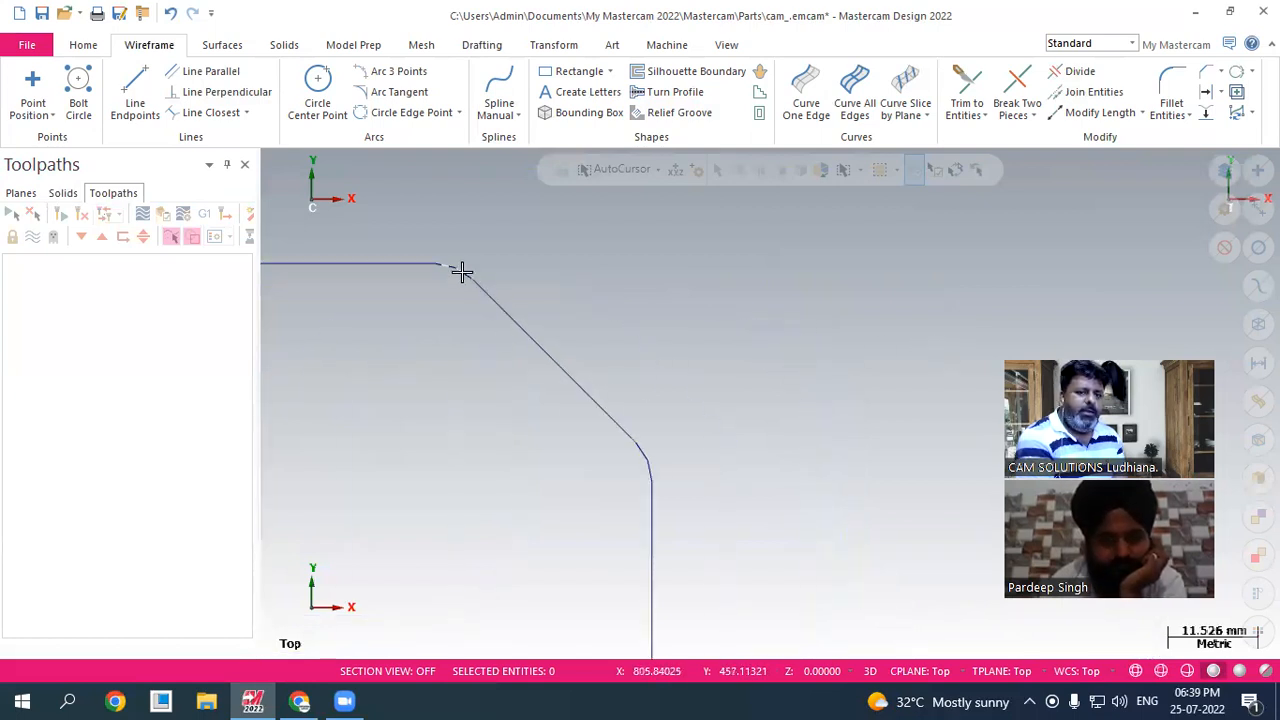
scroll(745, 343, down, 8)
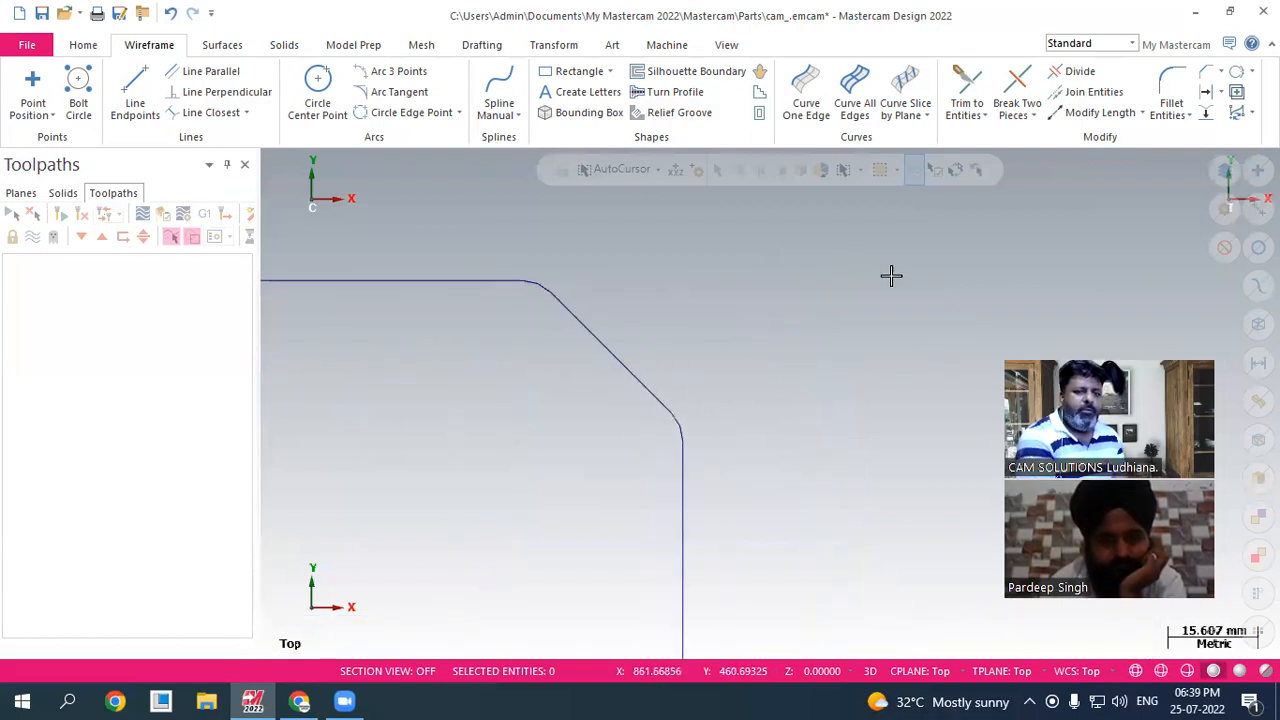
scroll(478, 240, down, 3)
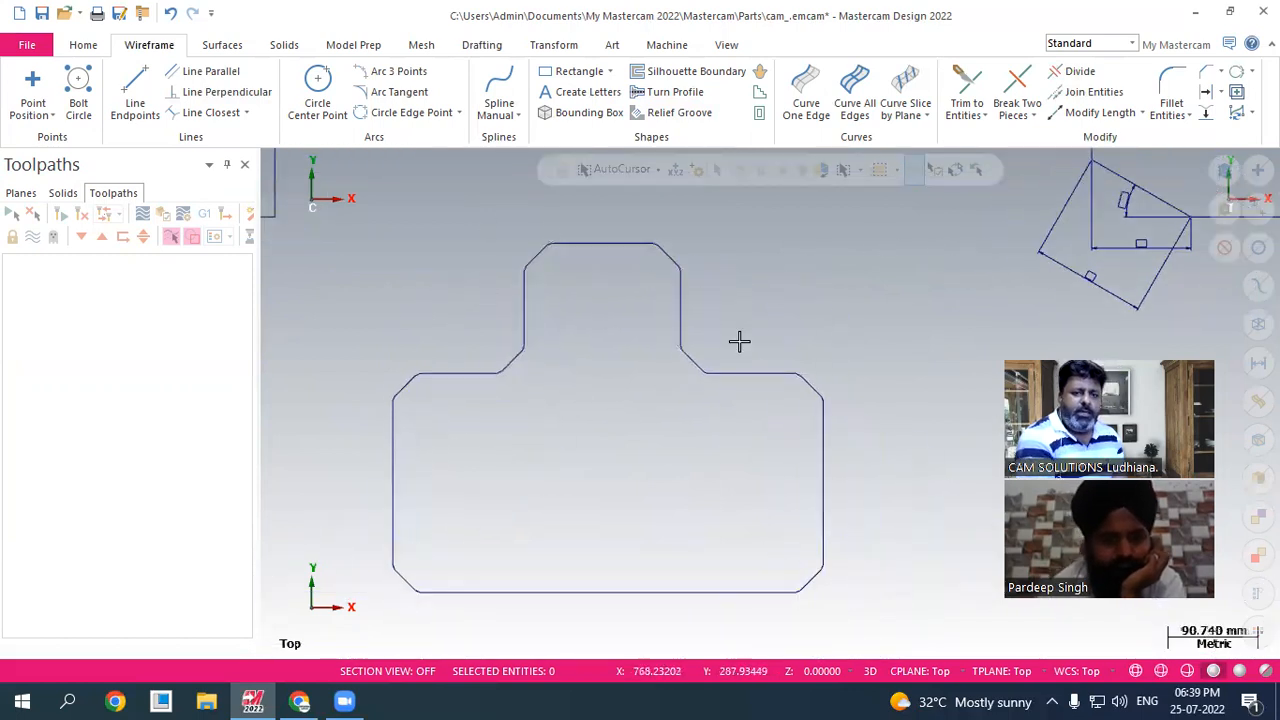
scroll(739, 342, up, 10)
scroll(849, 297, down, 5)
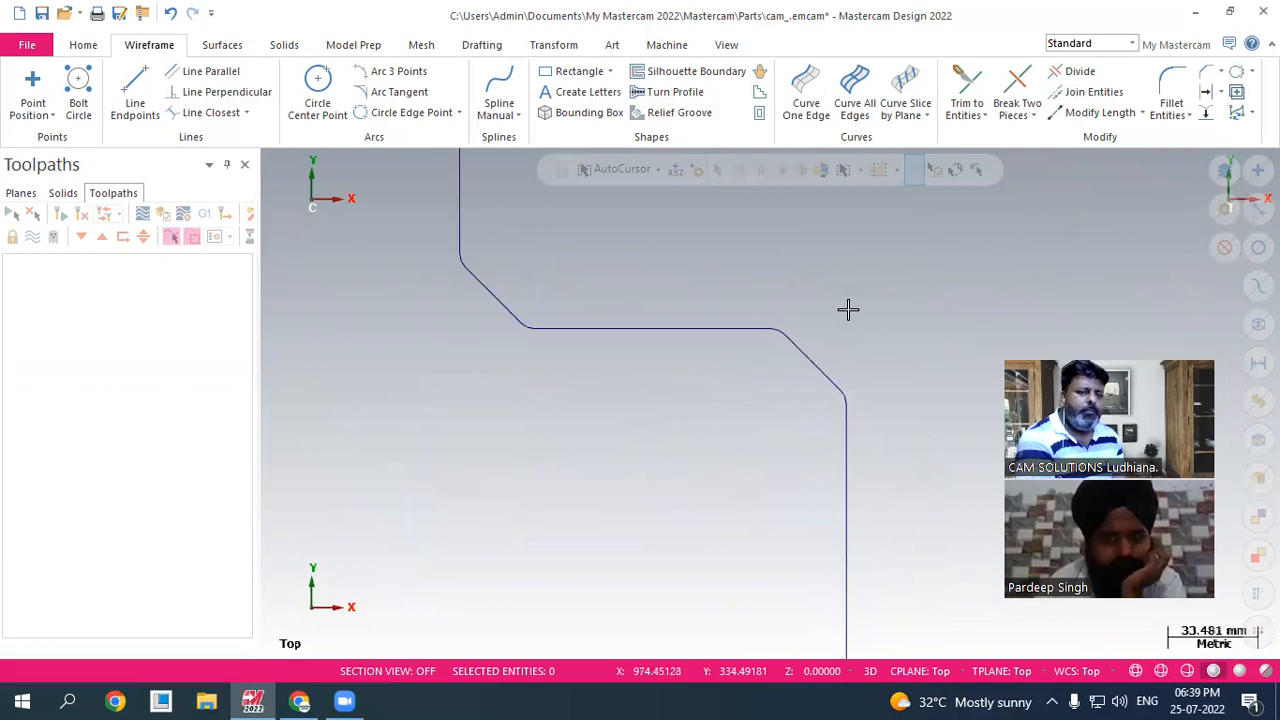
scroll(734, 423, down, 5)
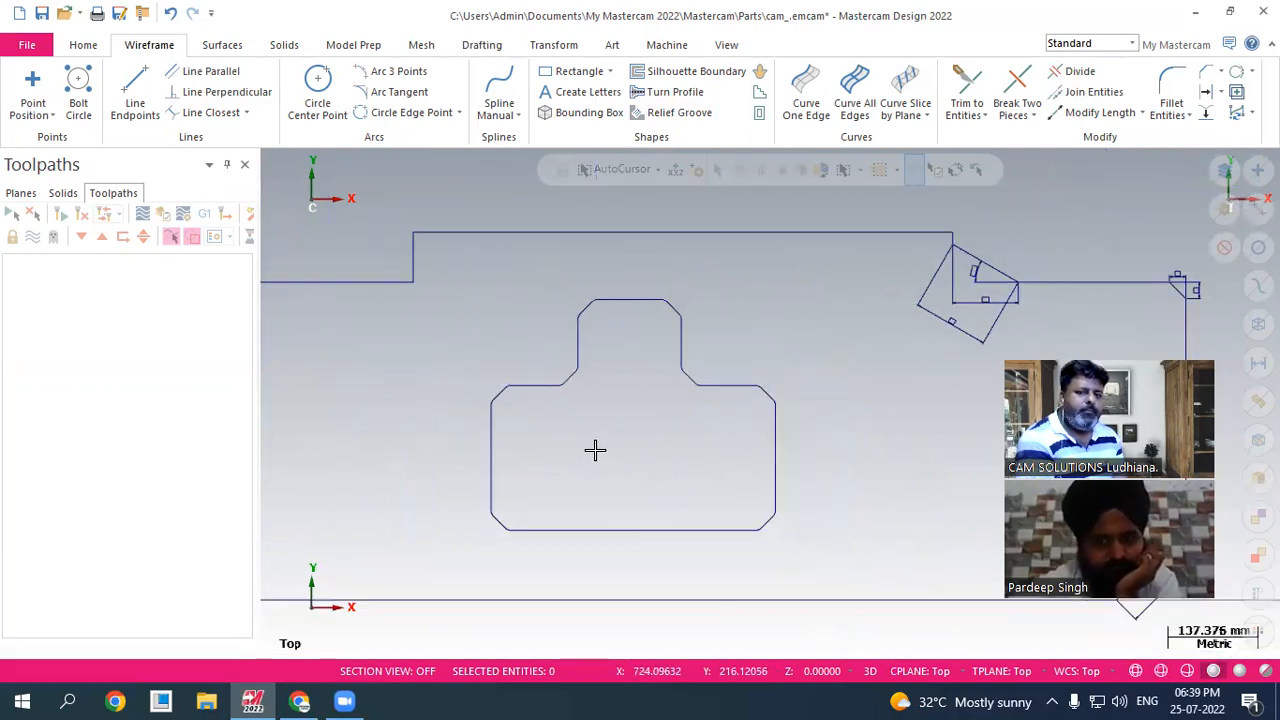
- Delete the filleted stepped outline and all the remaining wireframe geometry around it
scroll(595, 450, down, 1)
drag(811, 546, 783, 532)
key(Delete)
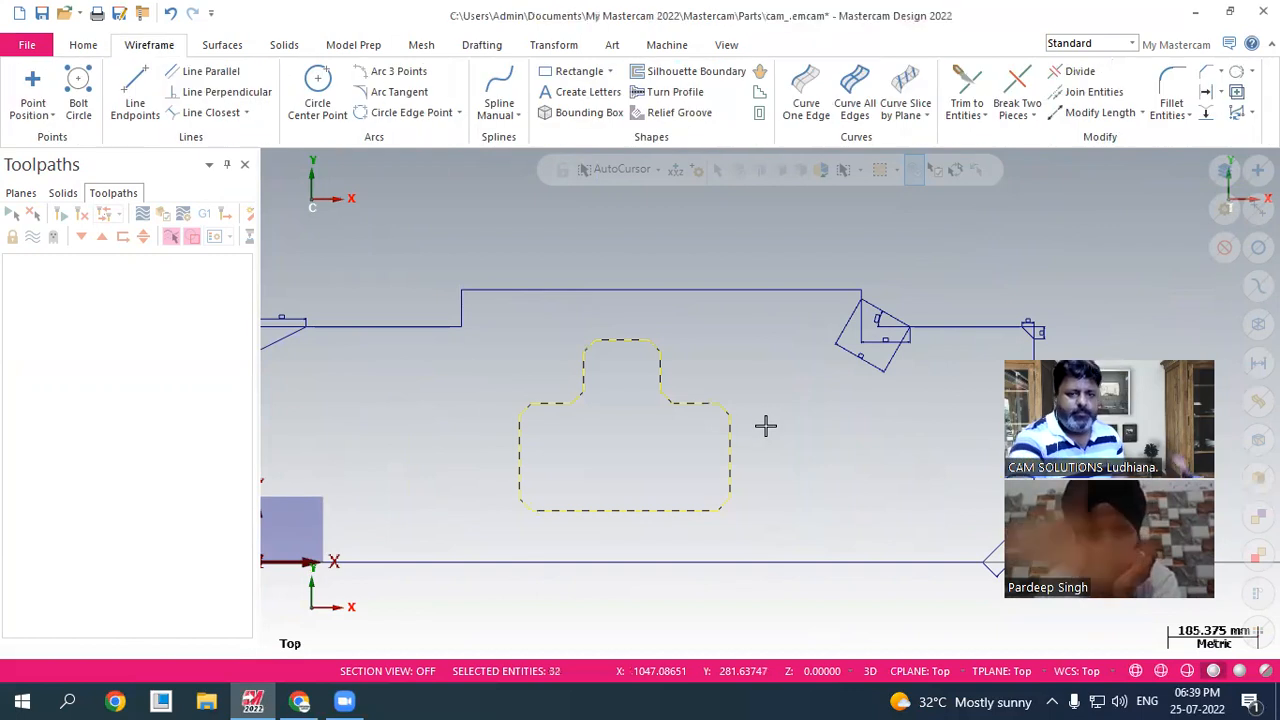
scroll(765, 424, down, 4)
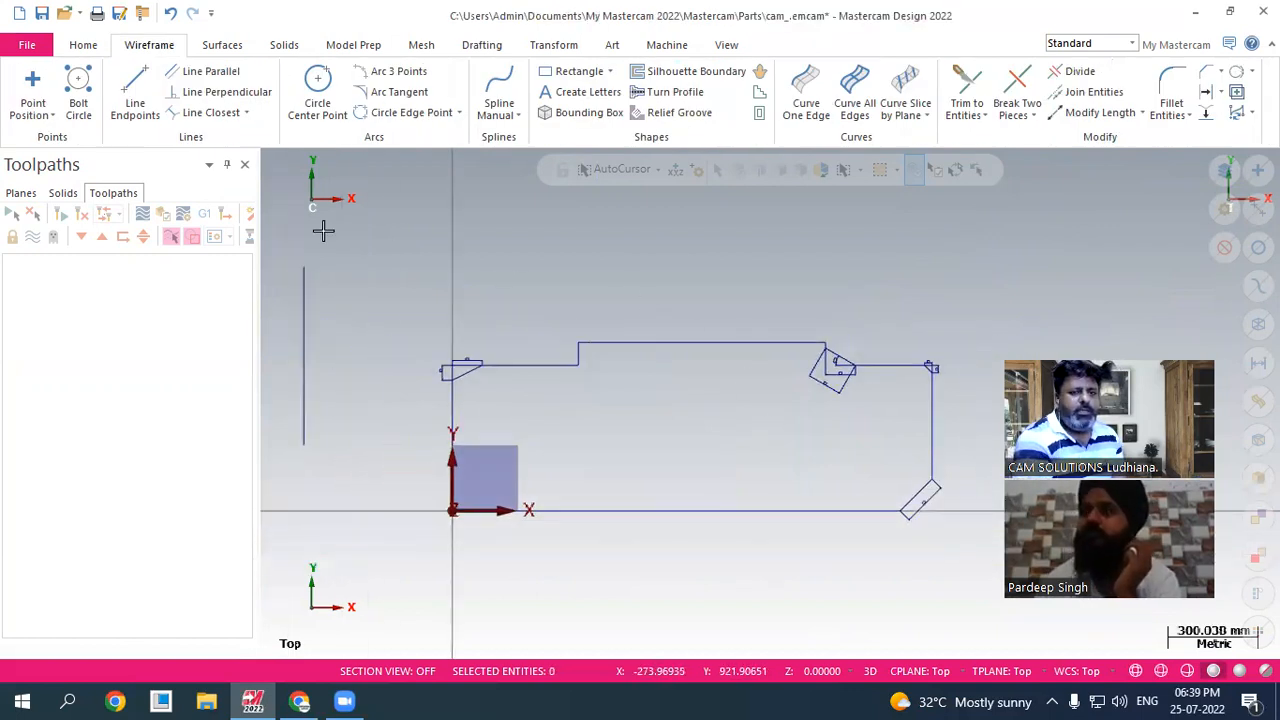
drag(280, 236, 968, 600)
key(Delete)
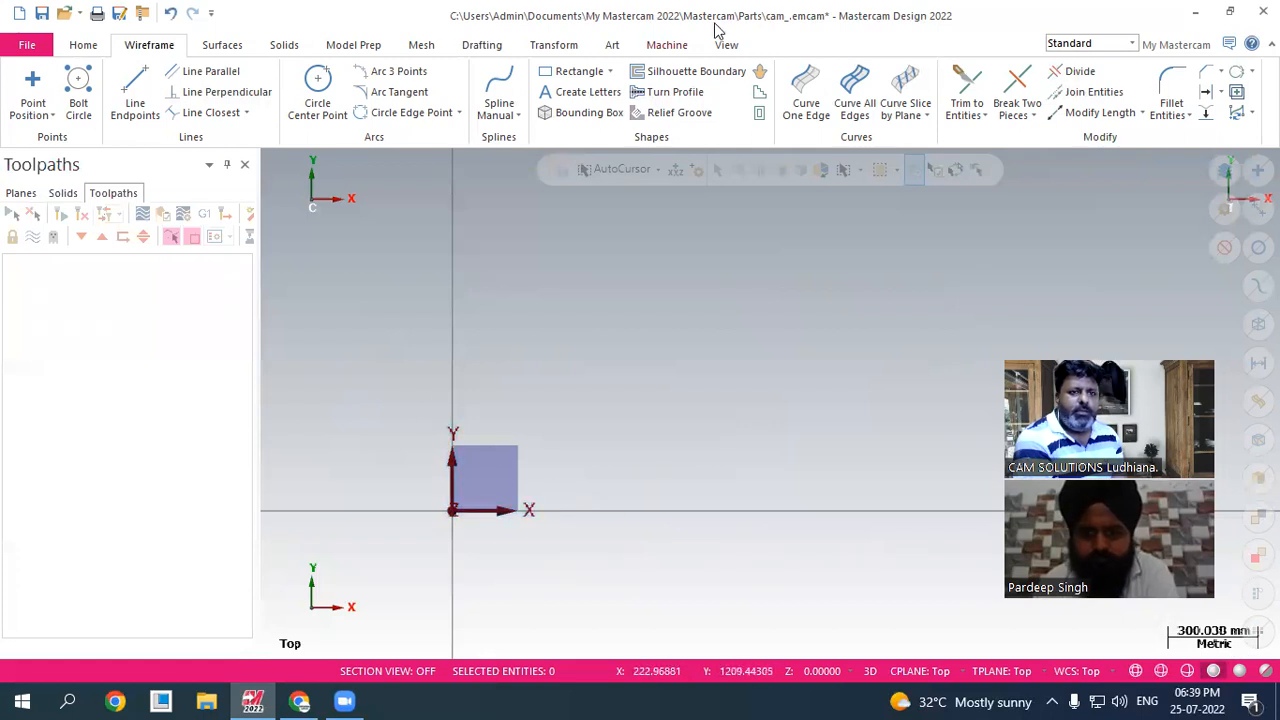
- Draw a rectangle about 1636 mm wide and 706 mm high with its first corner at the origin
click(575, 72)
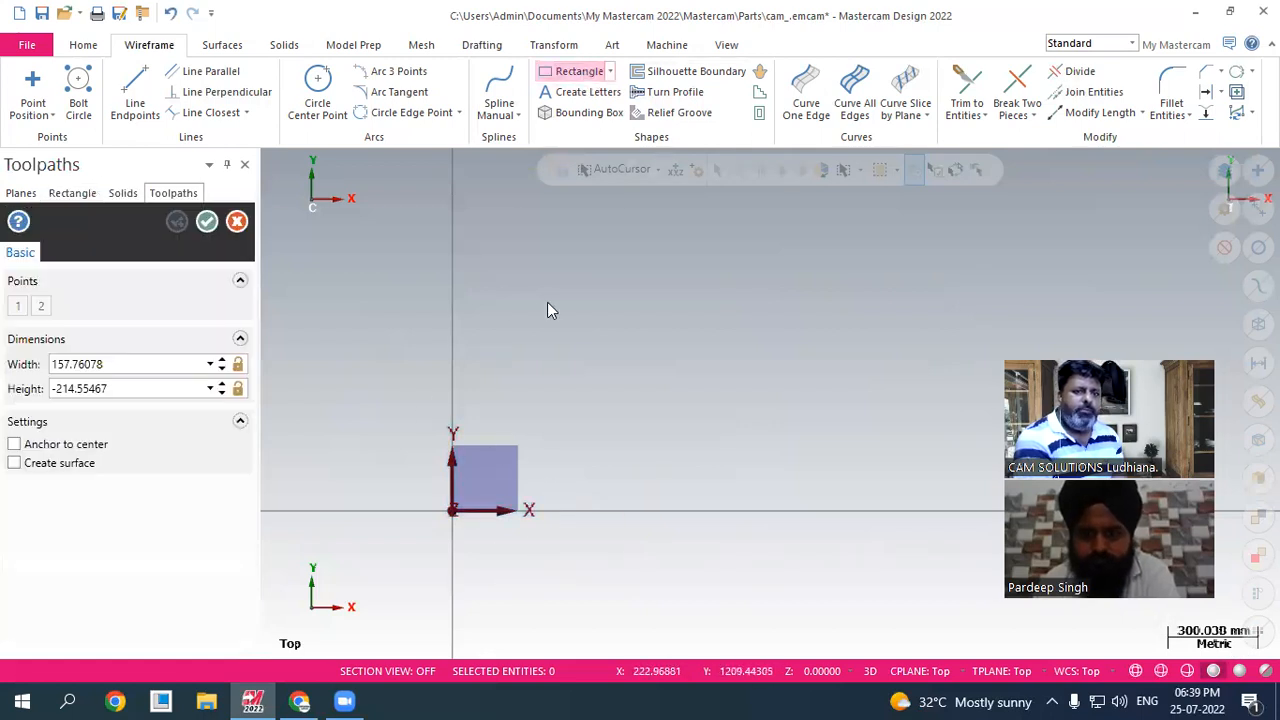
click(453, 510)
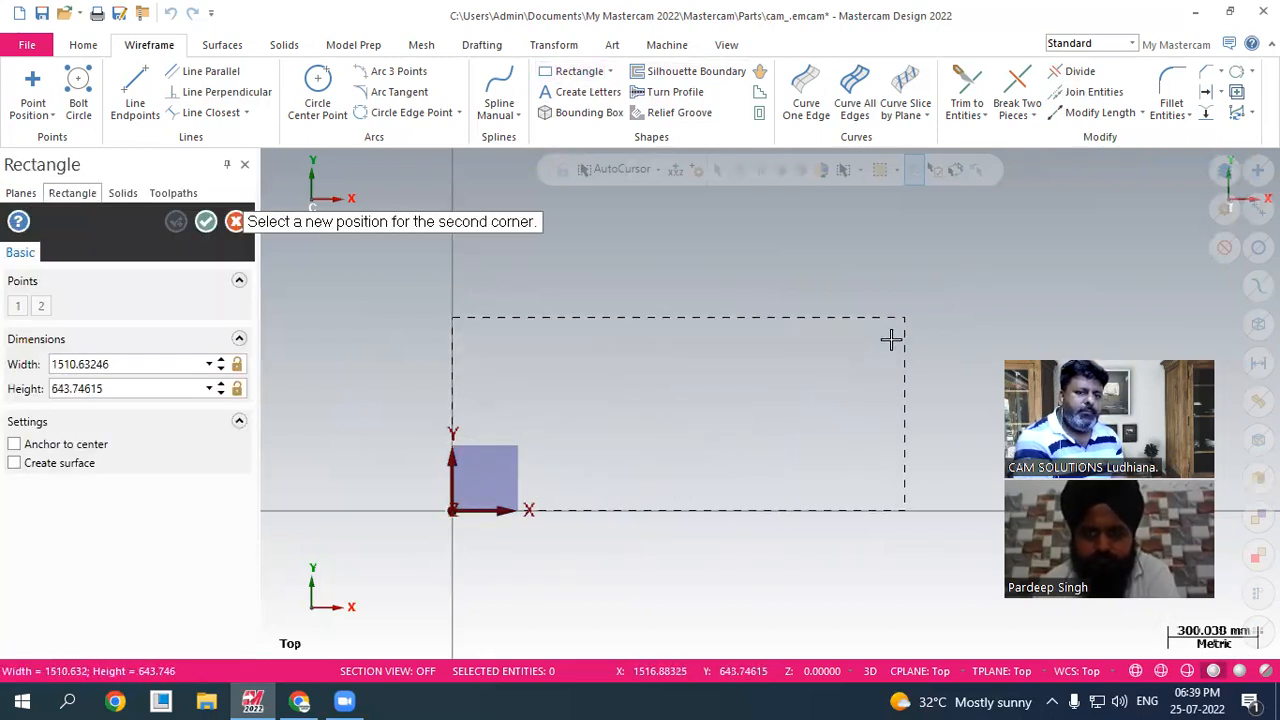
click(941, 299)
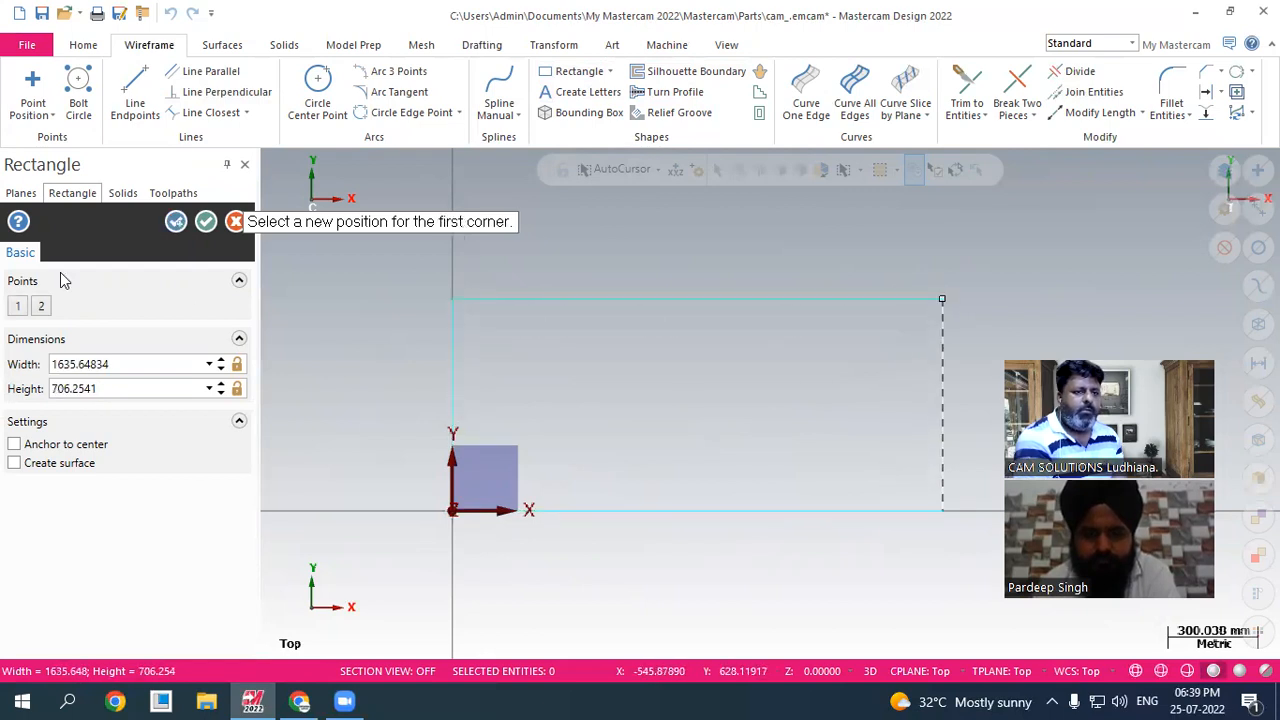
click(207, 222)
- Draw four connected freeform lines stepping down across the rectangle, from above its top edge to just beyond its right edge
click(135, 103)
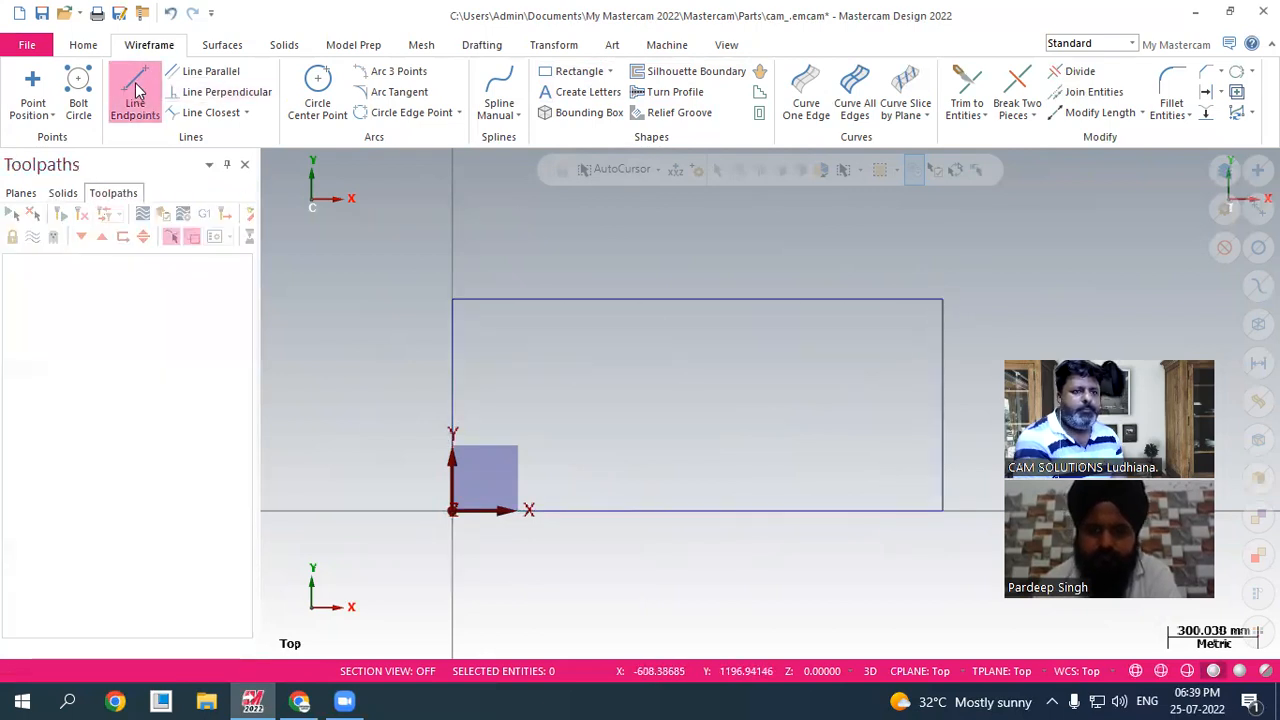
click(537, 270)
click(620, 392)
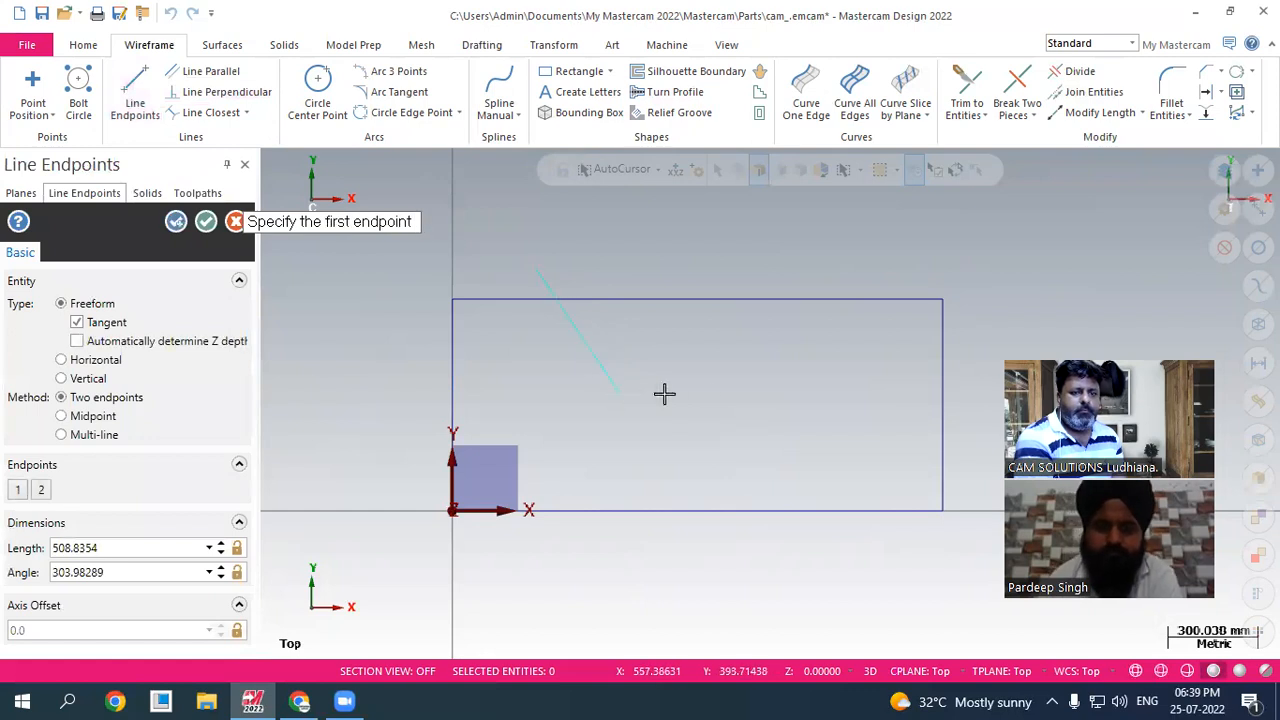
click(619, 392)
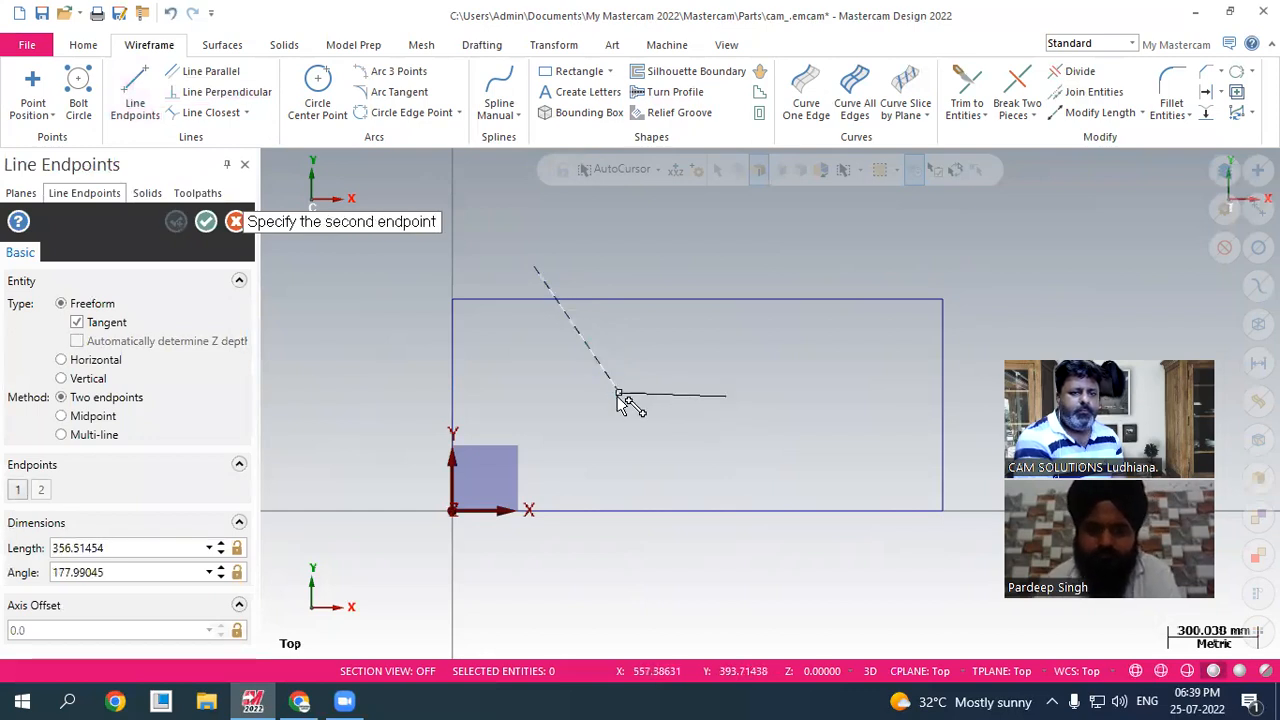
click(727, 396)
click(727, 396)
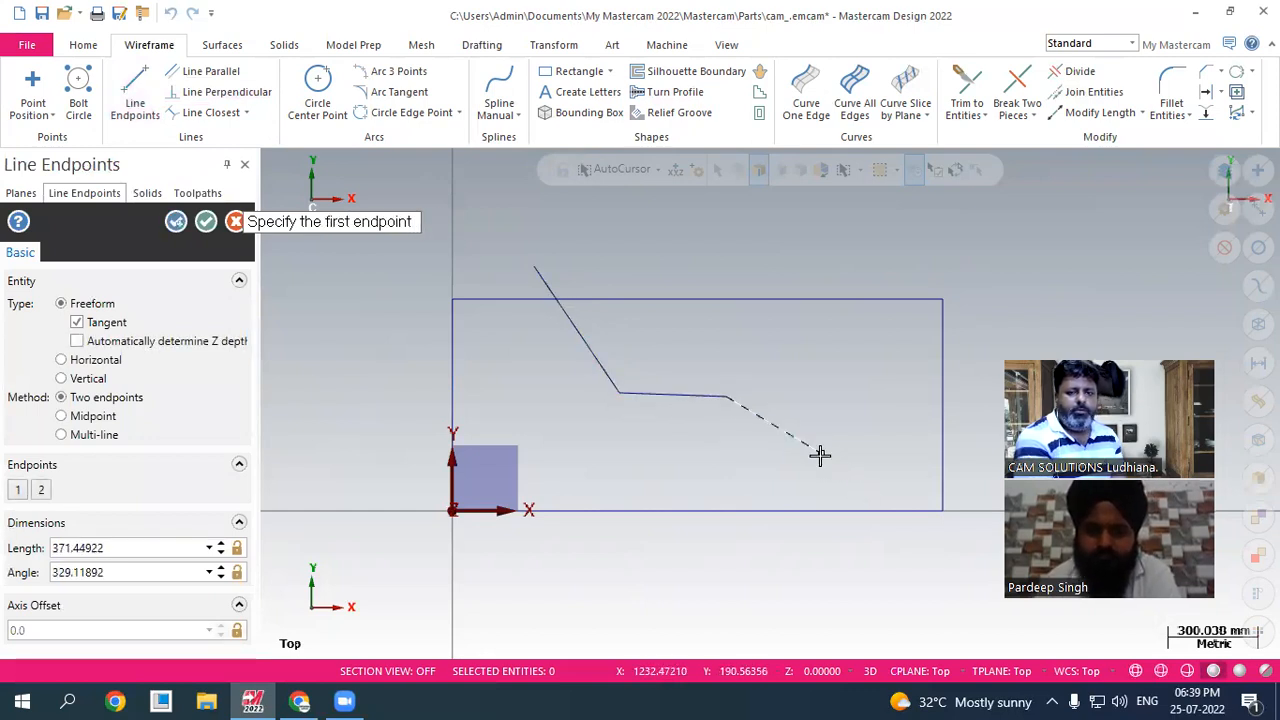
click(820, 455)
click(820, 455)
click(974, 453)
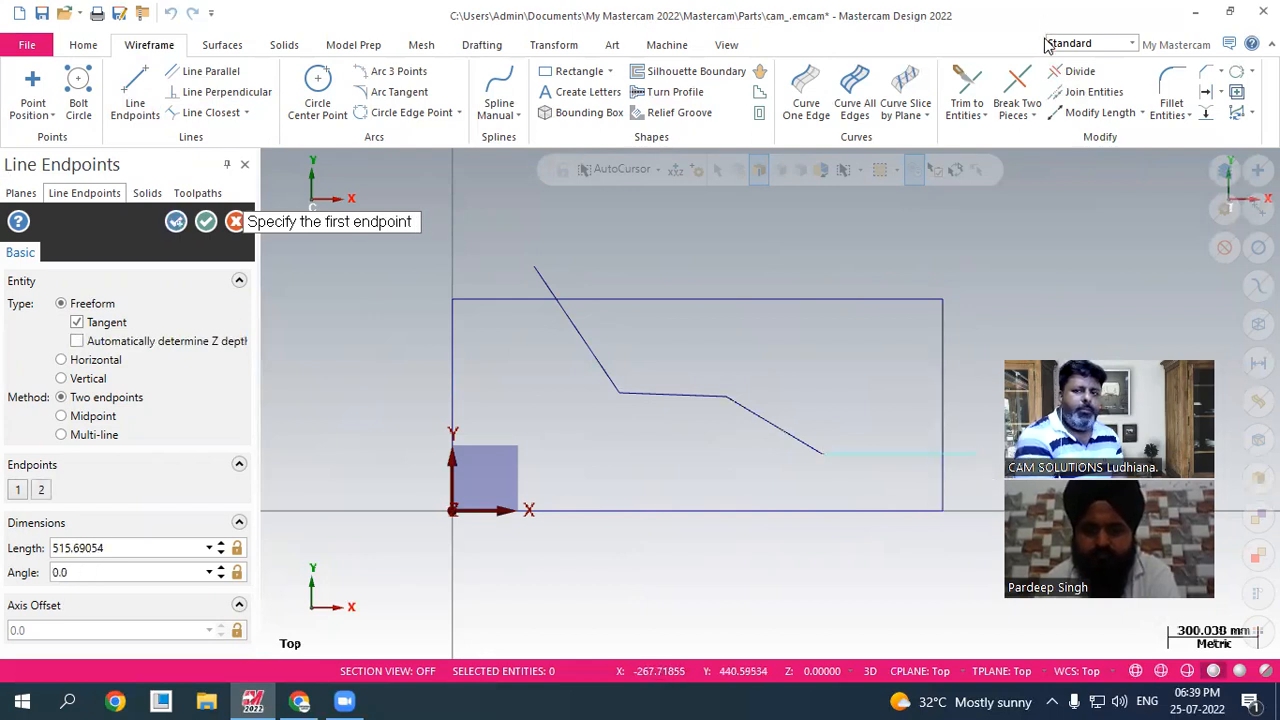
- Trim away the rectangle's upper-right edges and both overhanging line ends with Divide to leave a closed stepped profile
click(1078, 71)
click(634, 299)
click(942, 404)
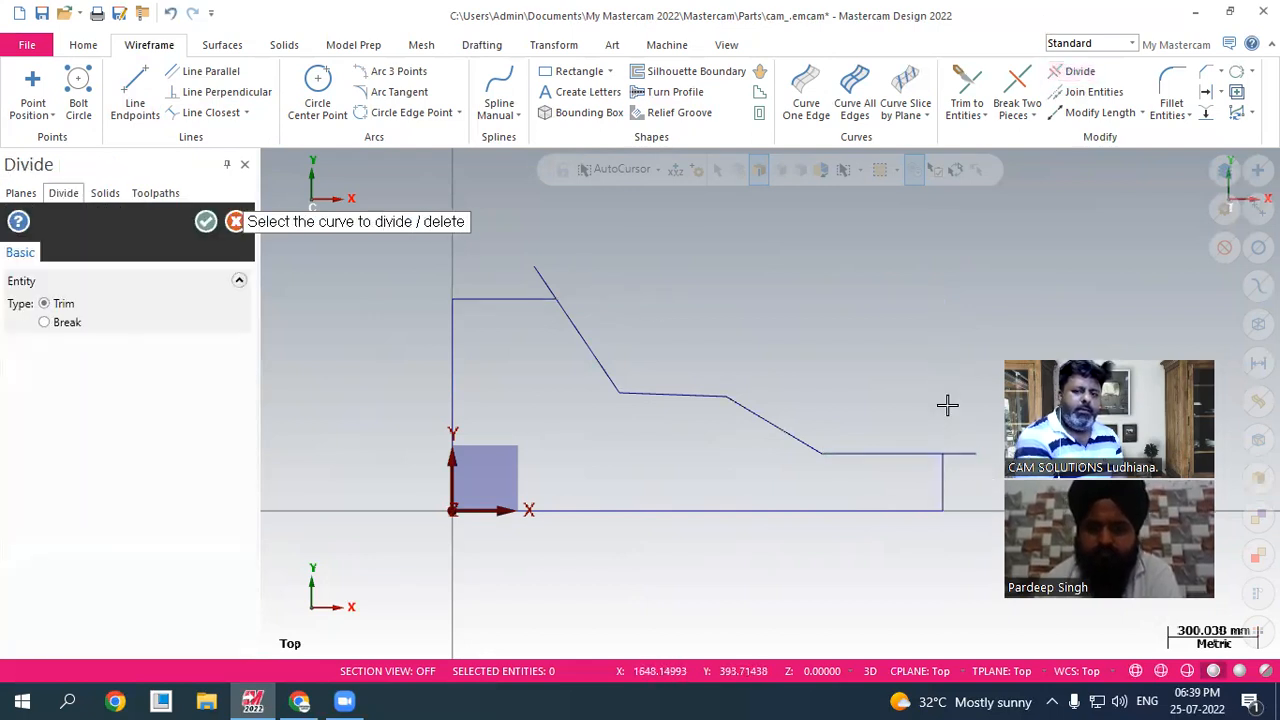
click(971, 443)
click(540, 266)
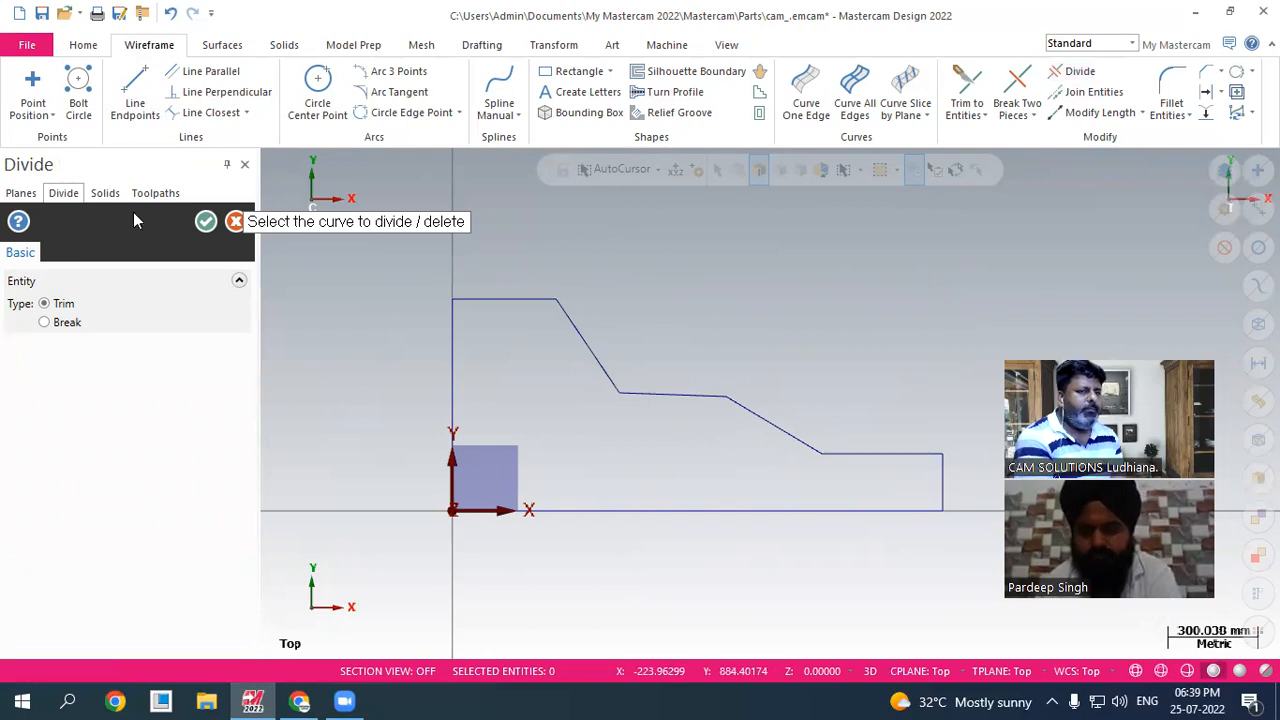
- Chamfer the corner between the profile's top horizontal line and the adjoining slope using the Width method at 150 mm
click(205, 221)
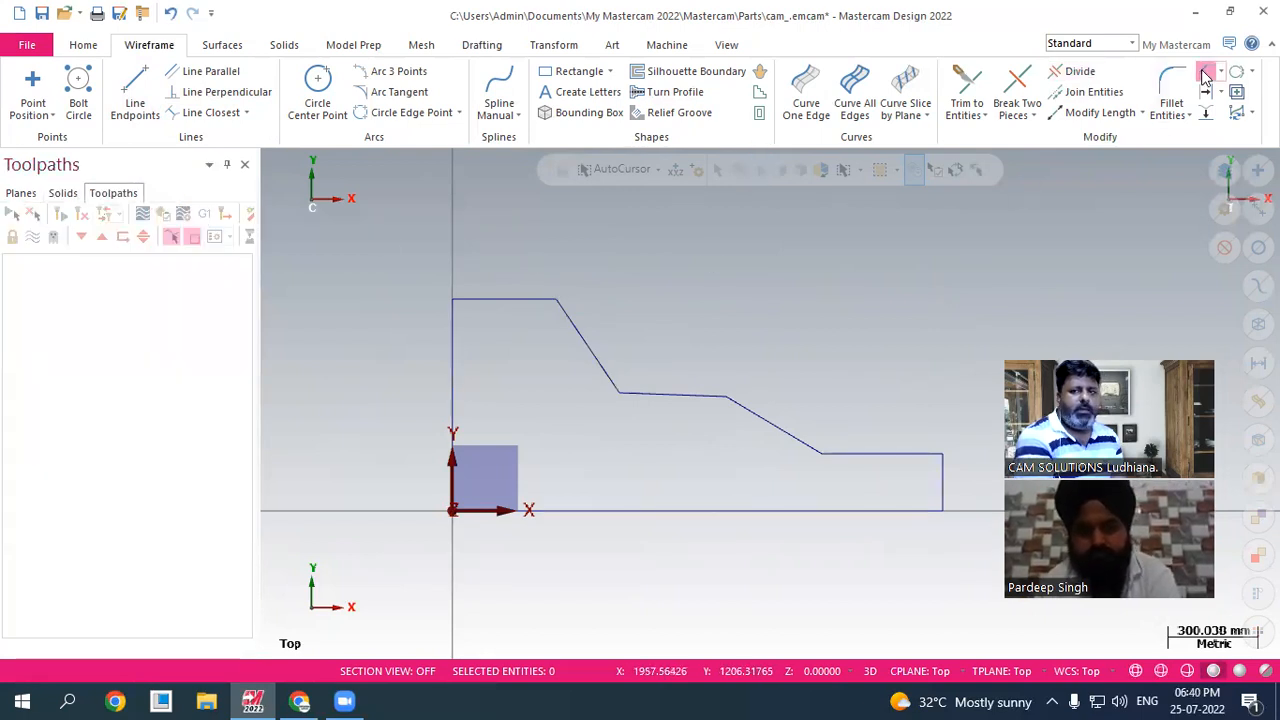
click(1206, 72)
click(570, 333)
click(532, 300)
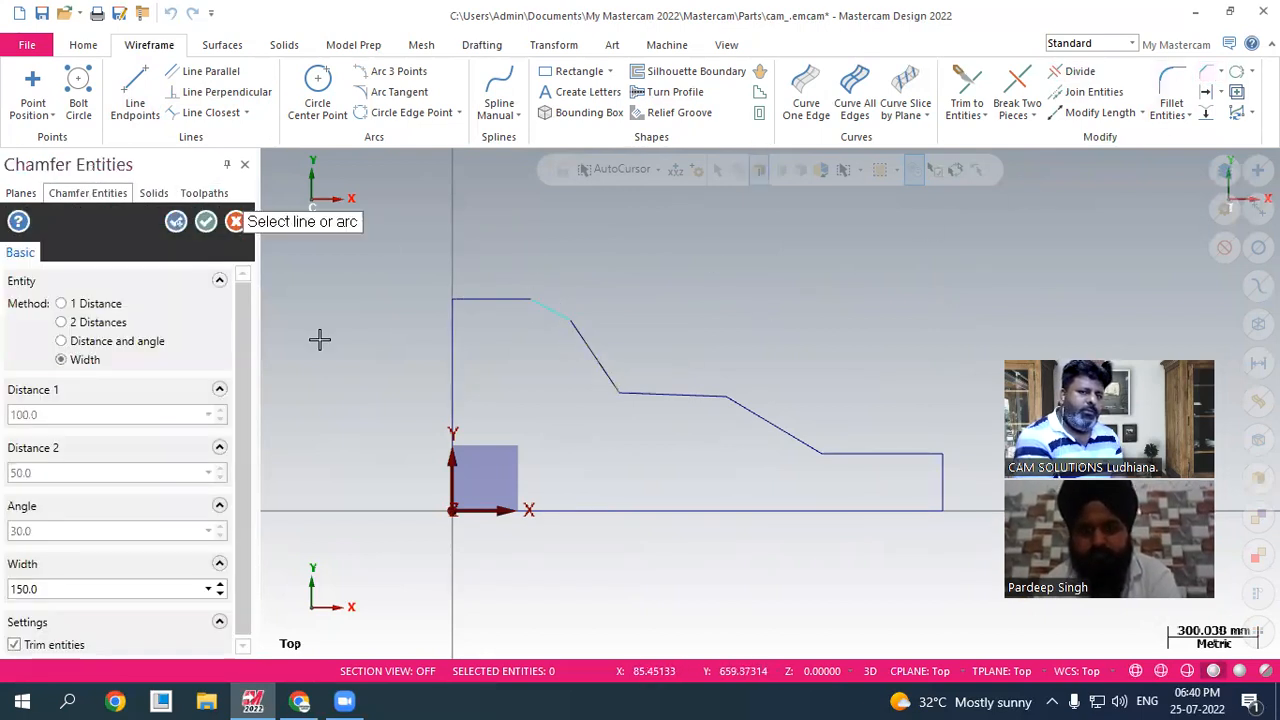
click(207, 224)
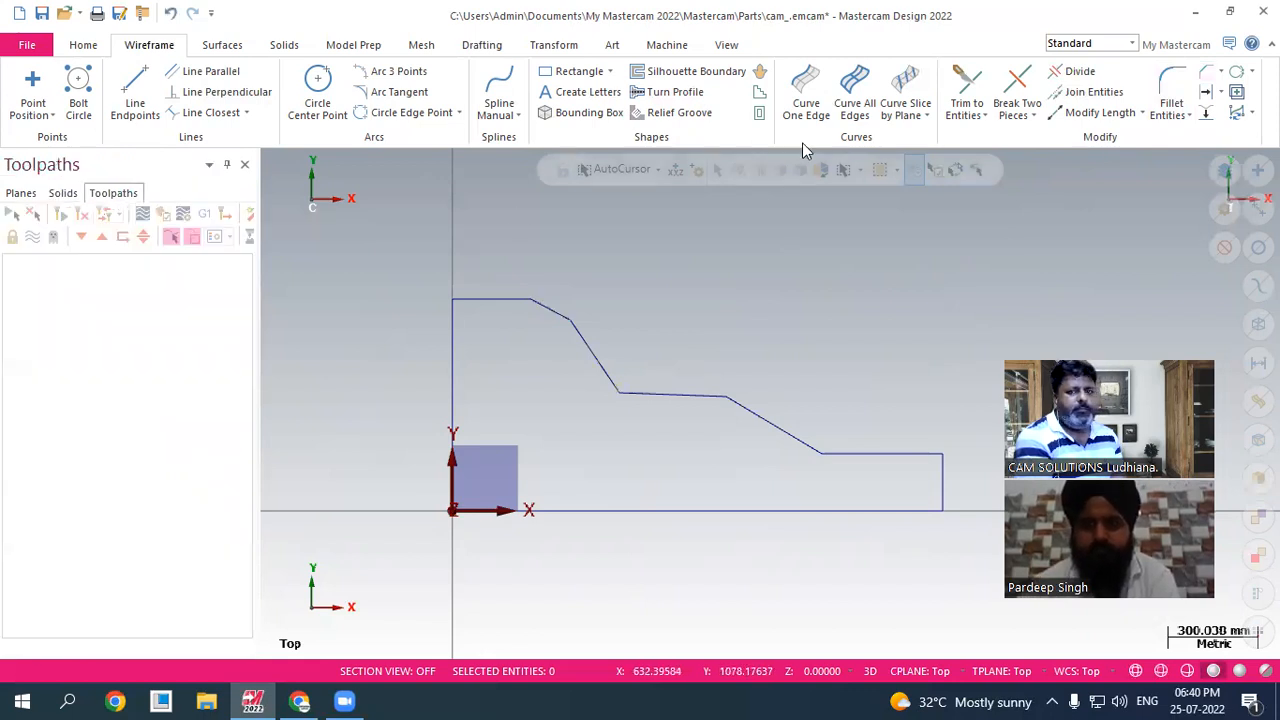
- Apply Fillet Chains with radius 10 to a partial chain from the lower horizontal line through the stepped outline to the topmost line
click(1172, 116)
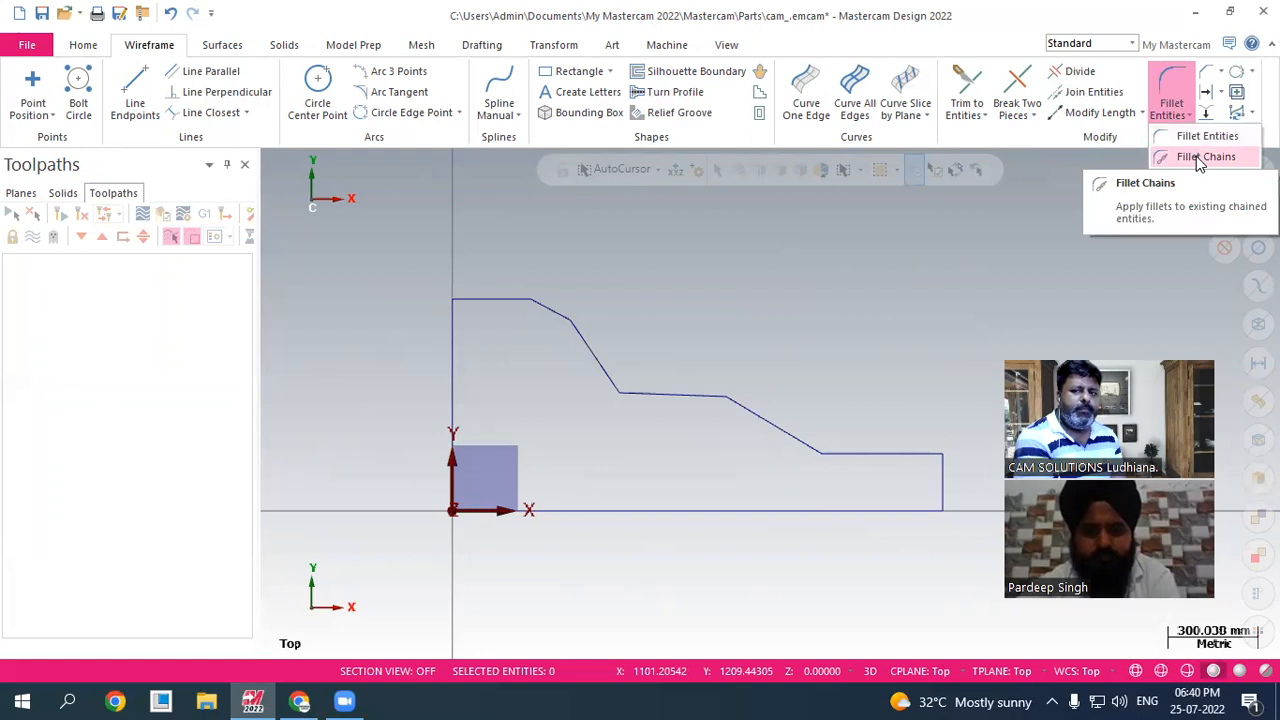
click(1203, 158)
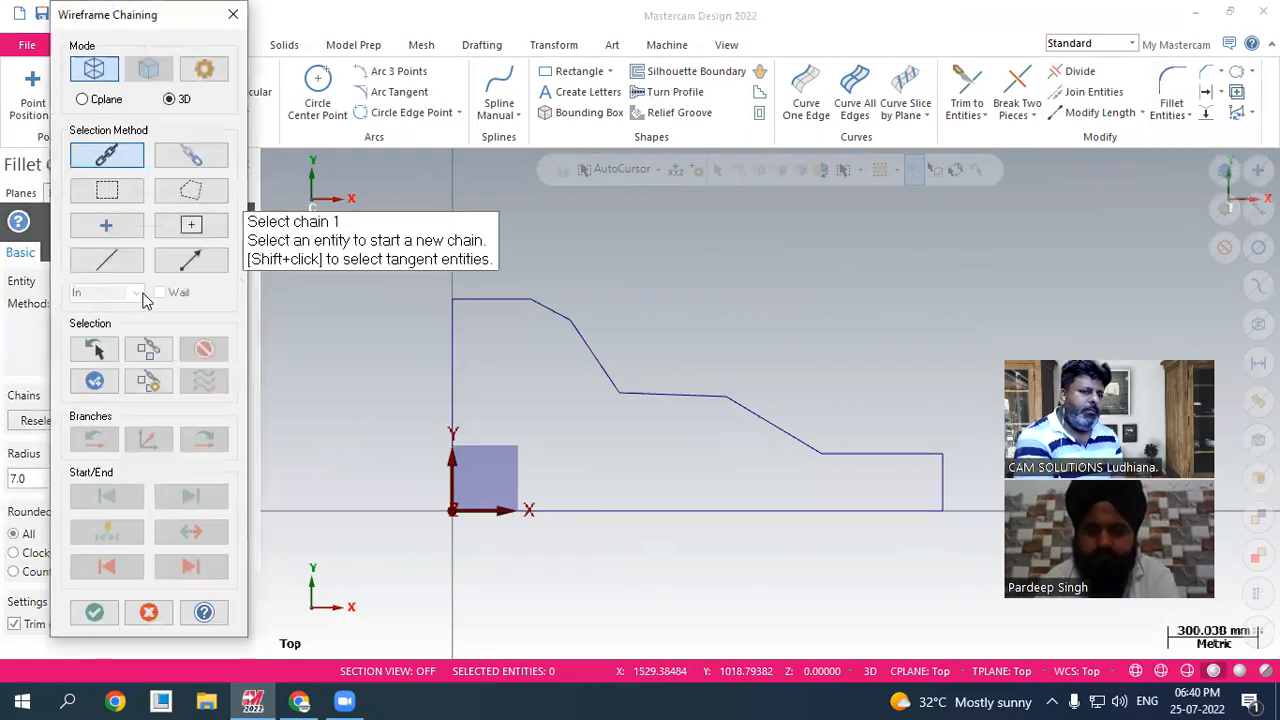
click(191, 155)
click(929, 453)
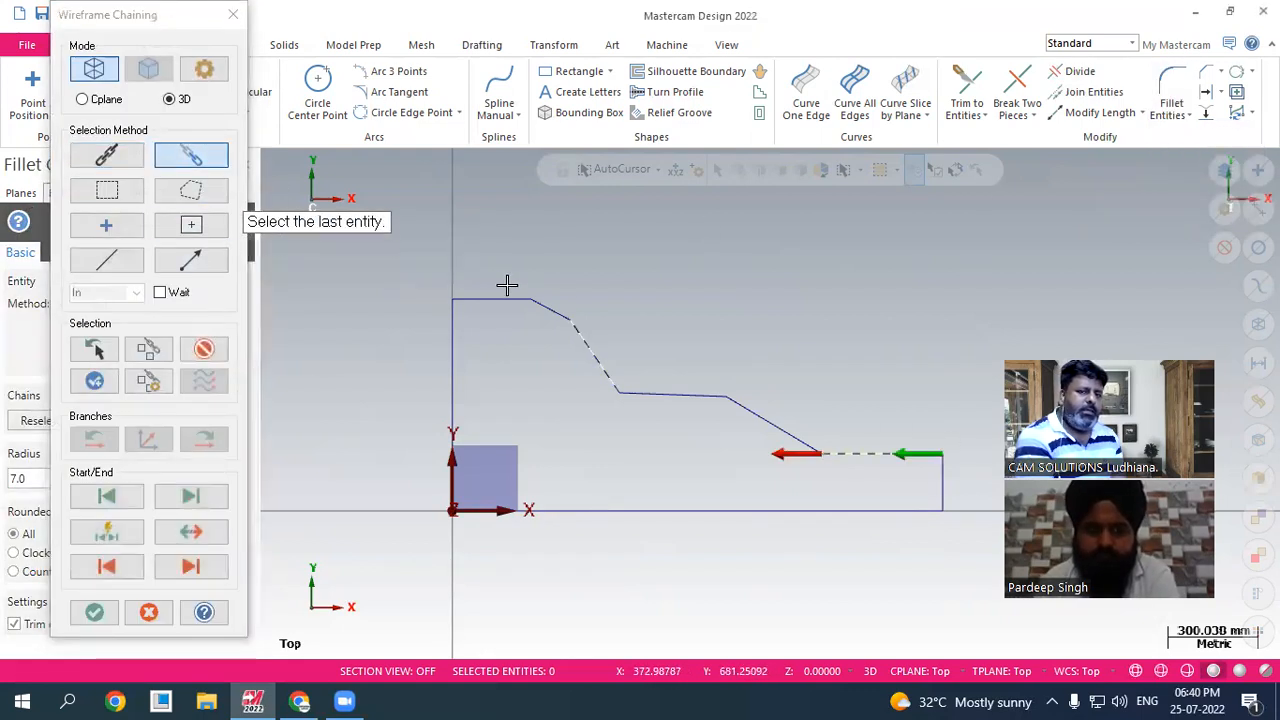
click(487, 298)
click(94, 612)
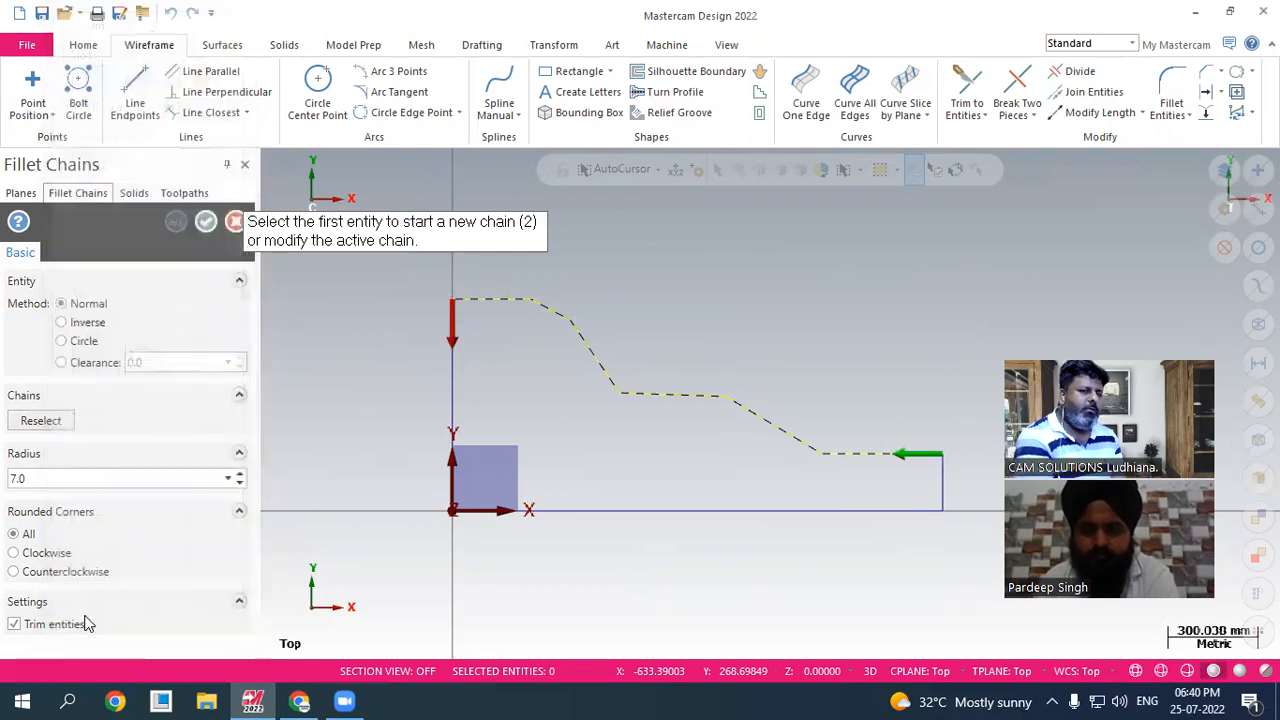
text(10.0)
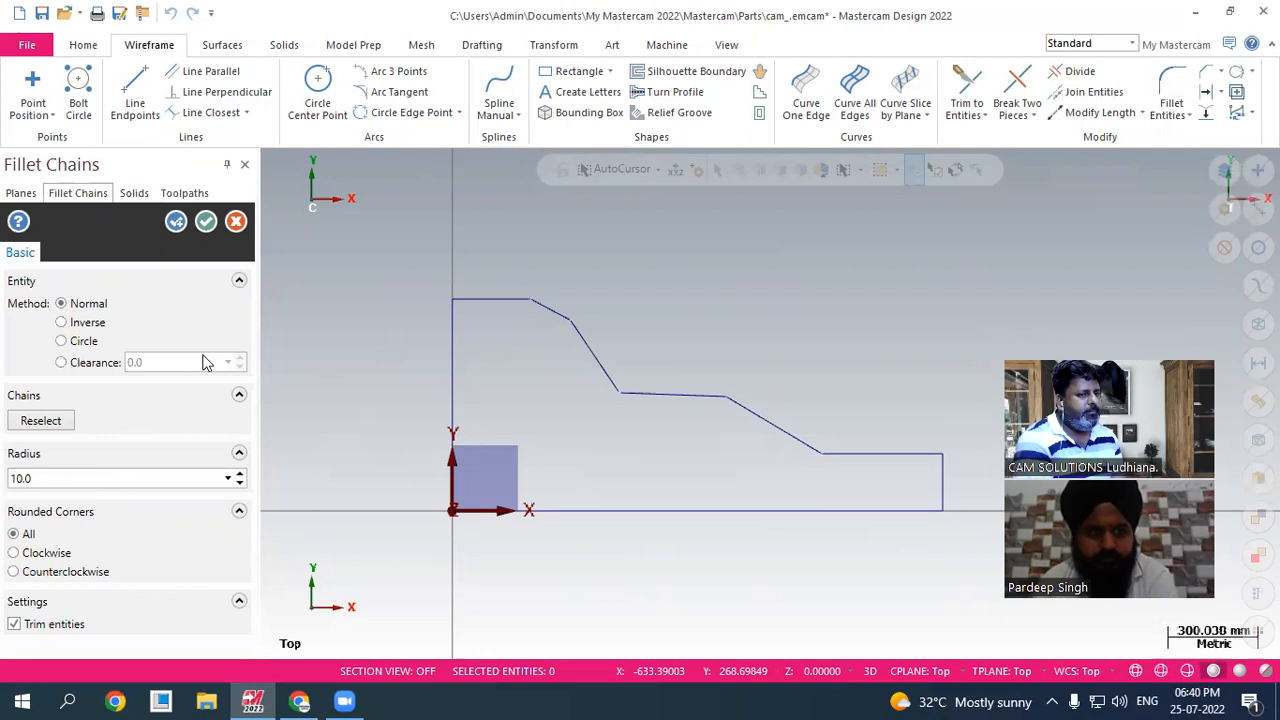
click(205, 222)
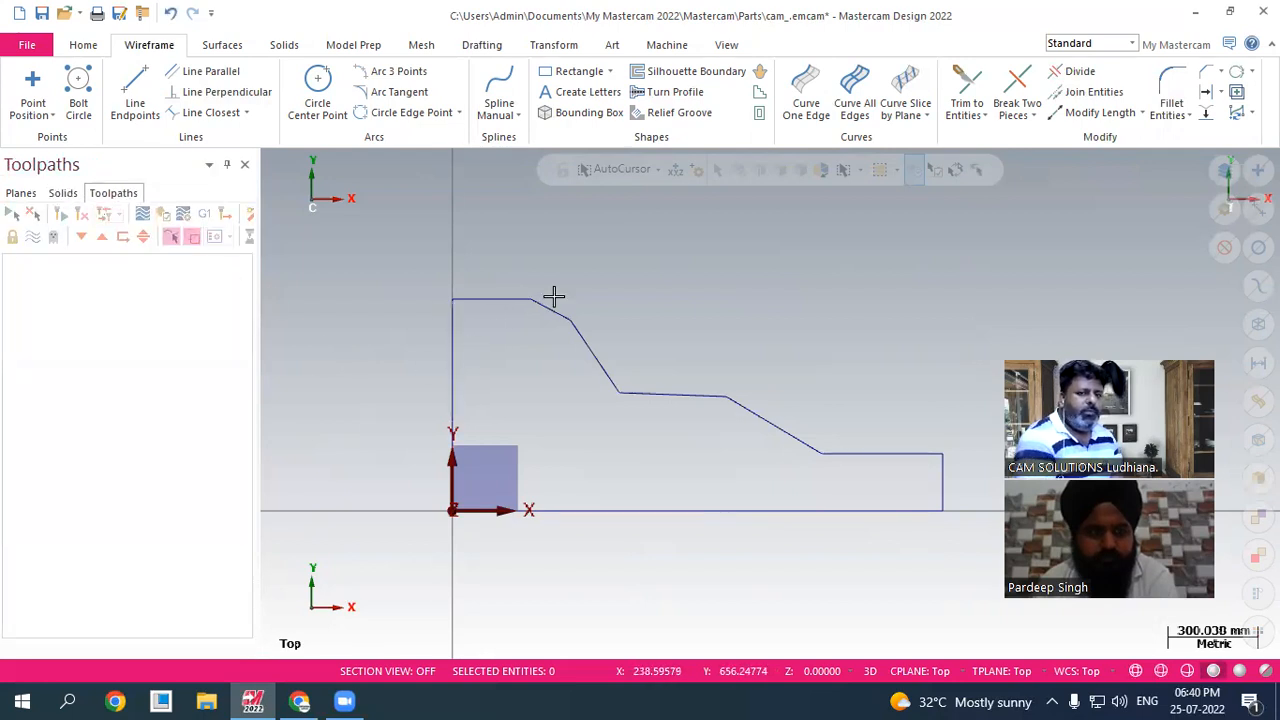
- Examine the rounded corners along the stepped profile up close and then the whole outline
scroll(545, 300, up, 4)
scroll(535, 300, up, 5)
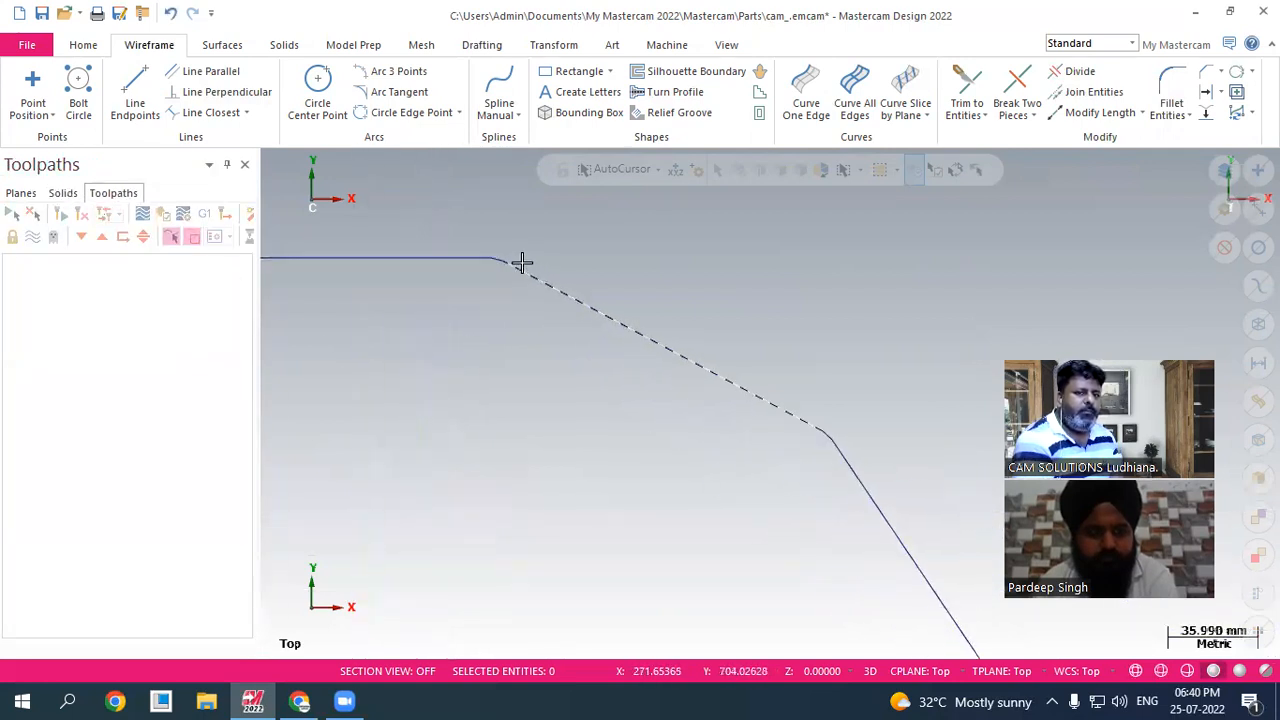
scroll(448, 263, down, 3)
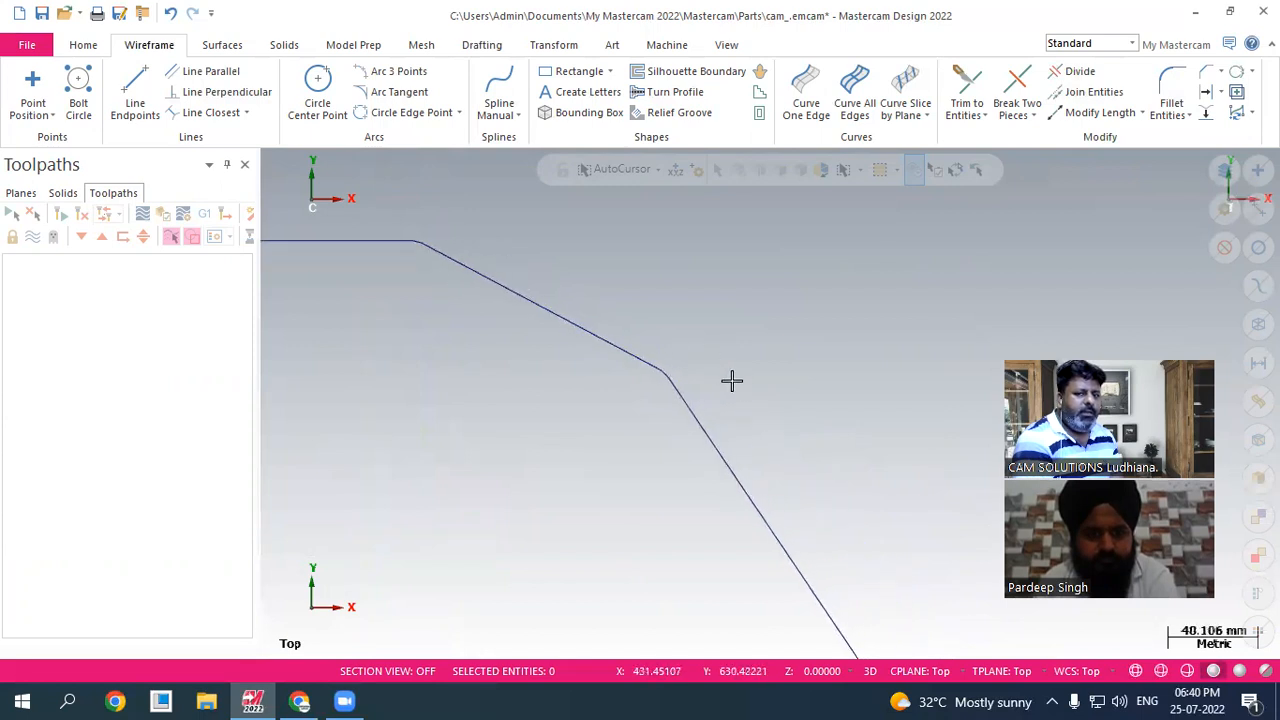
scroll(565, 280, down, 10)
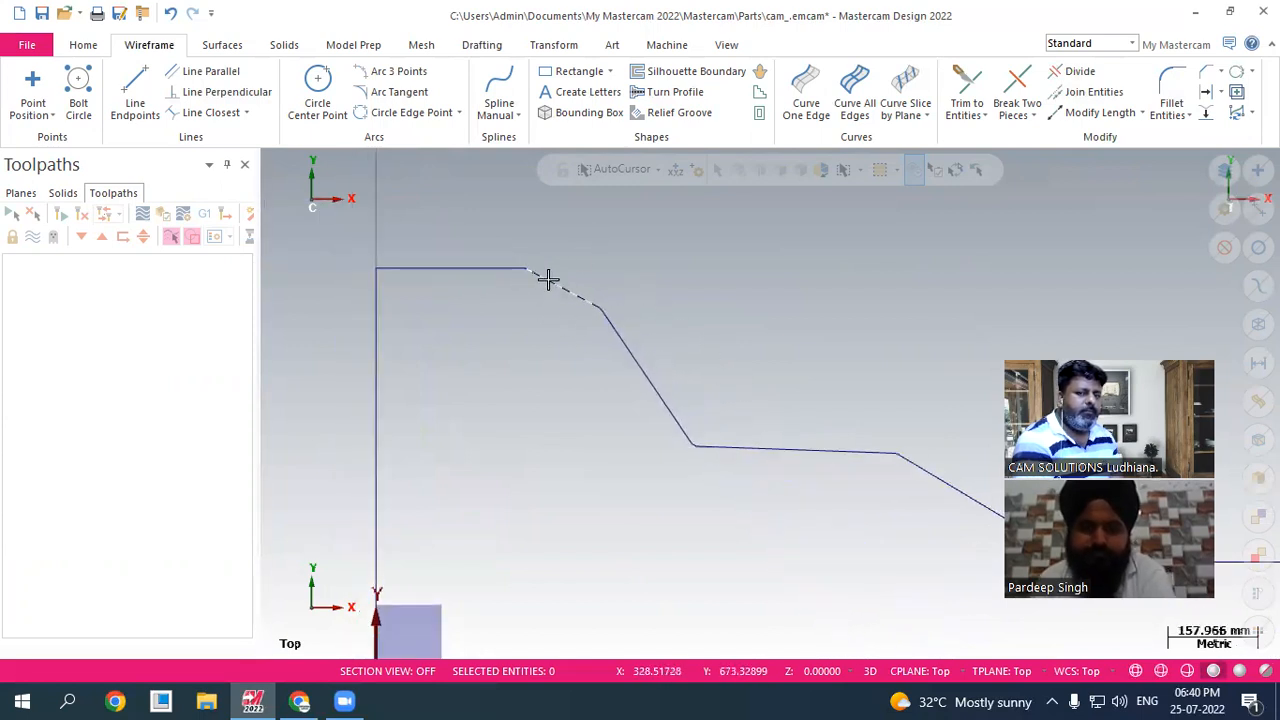
scroll(737, 286, up, 2)
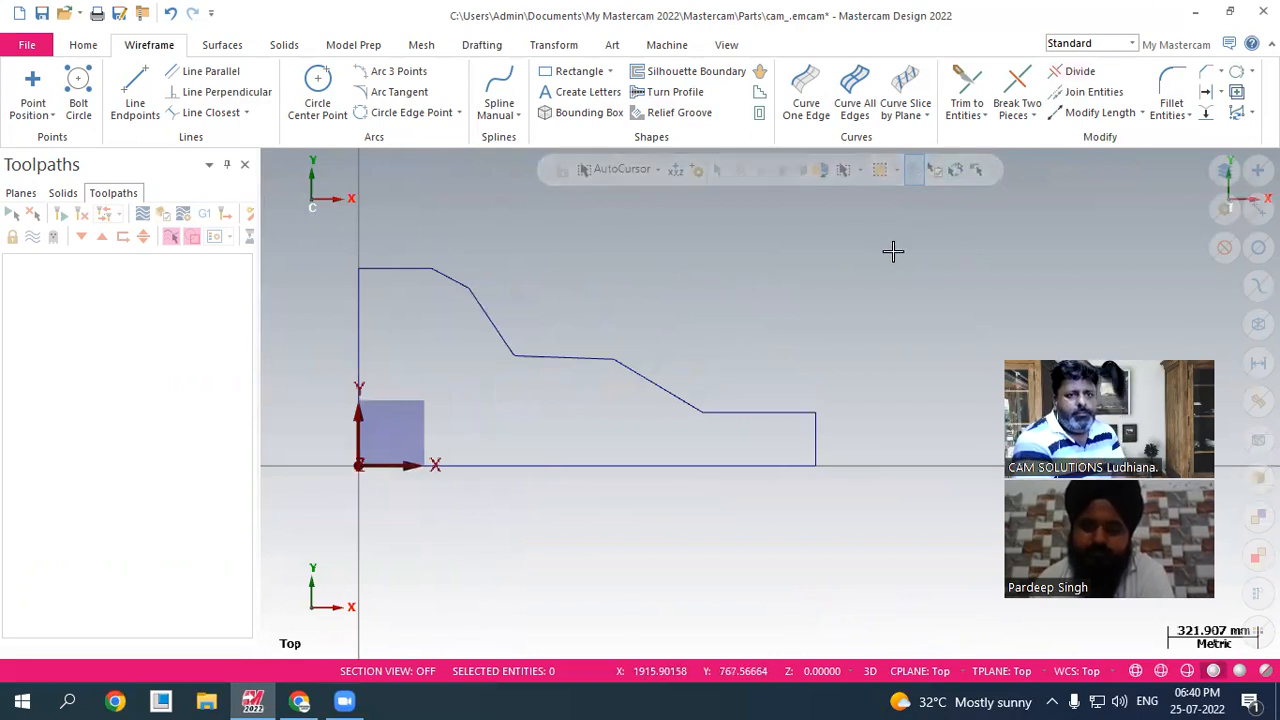
scroll(880, 257, down, 1)
scroll(586, 266, down, 1)
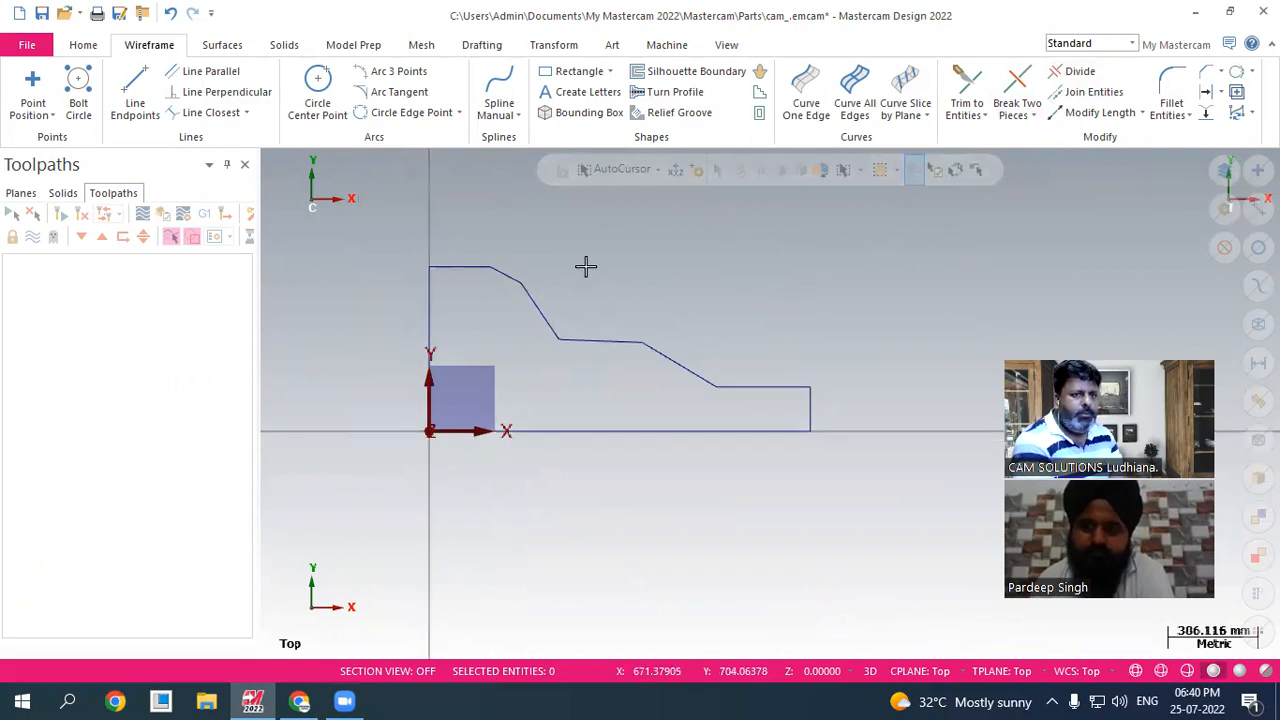
scroll(584, 276, up, 1)
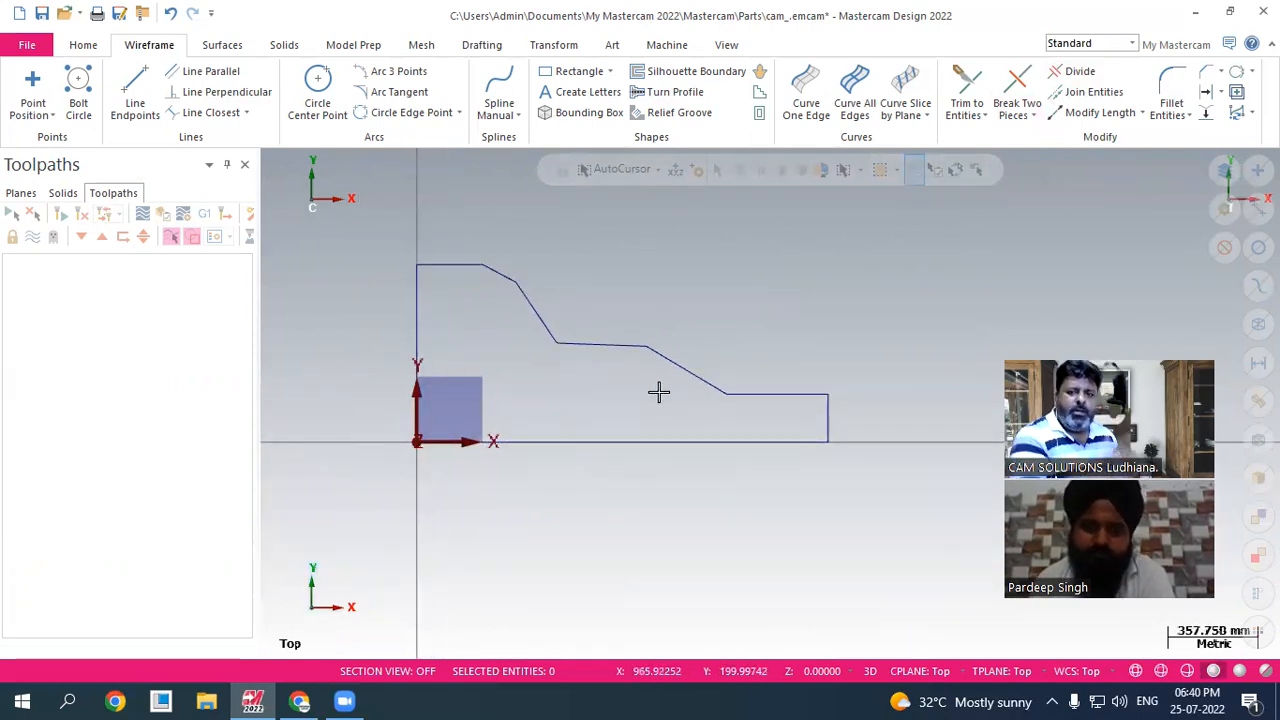
- Revolve the complete closed profile chain into a solid body, using its horizontal base line as the axis of rotation
click(287, 46)
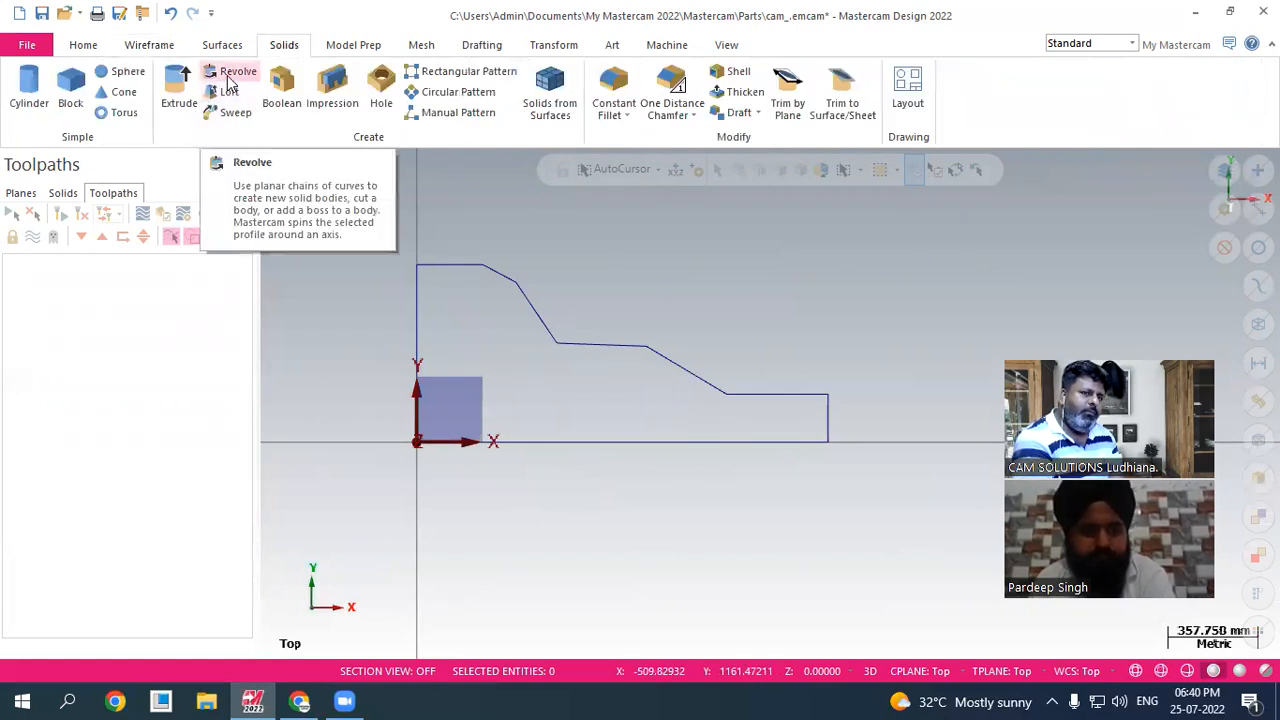
click(232, 74)
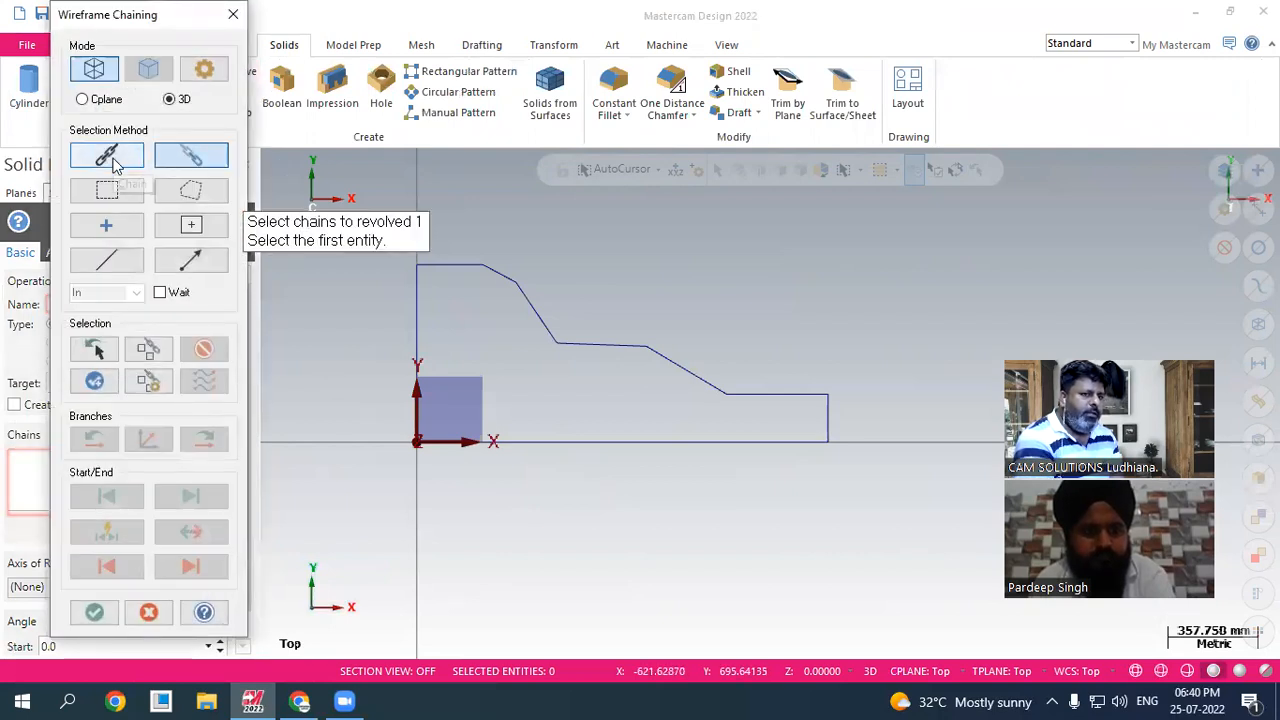
click(110, 158)
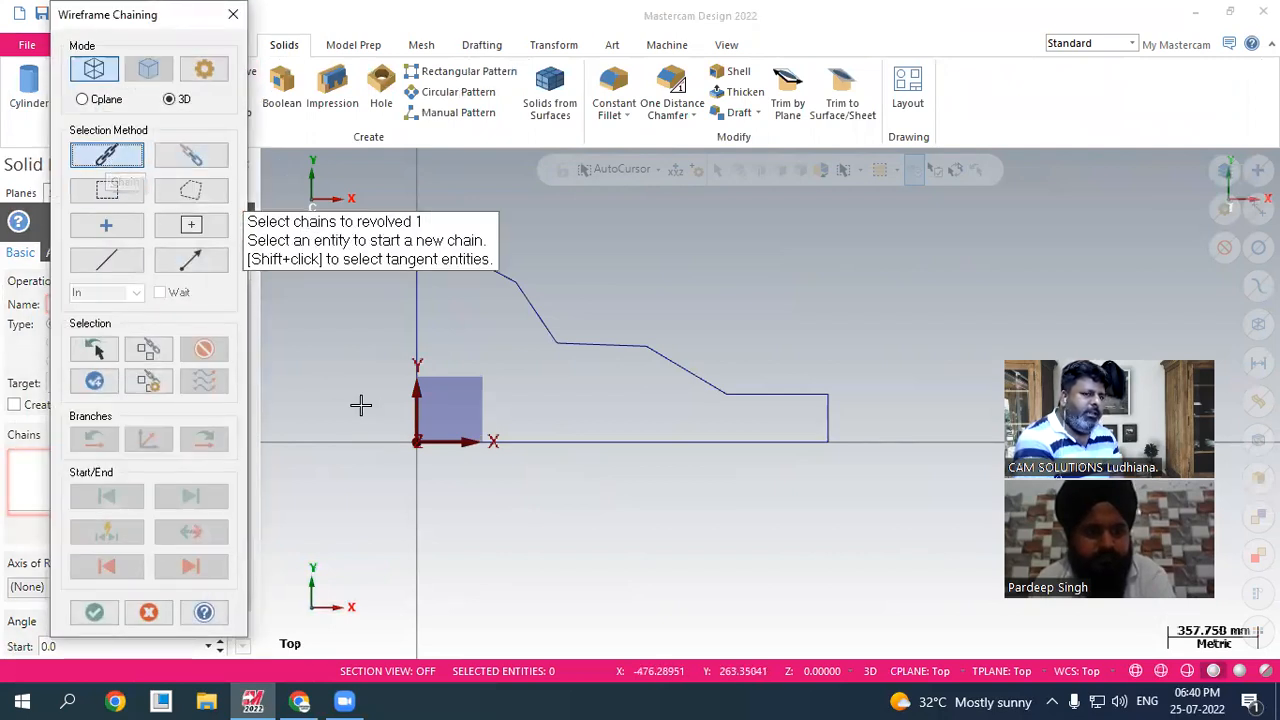
click(503, 441)
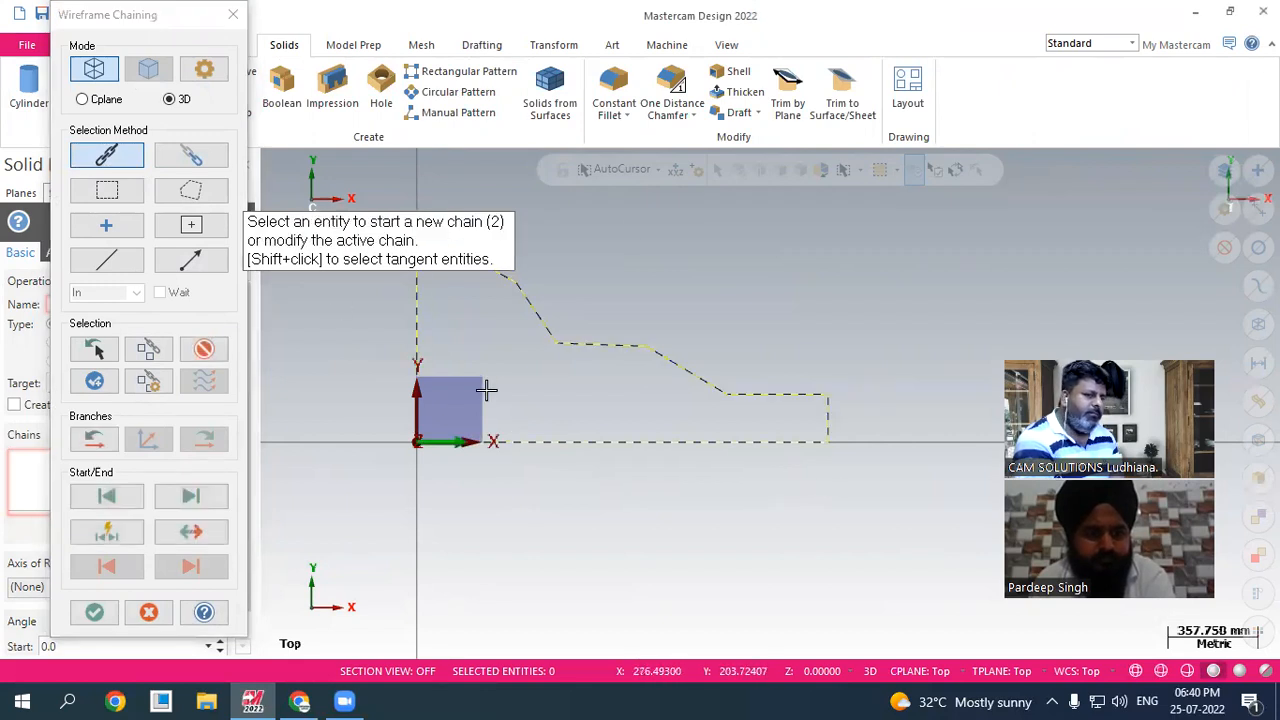
scroll(728, 461, down, 3)
scroll(597, 405, up, 2)
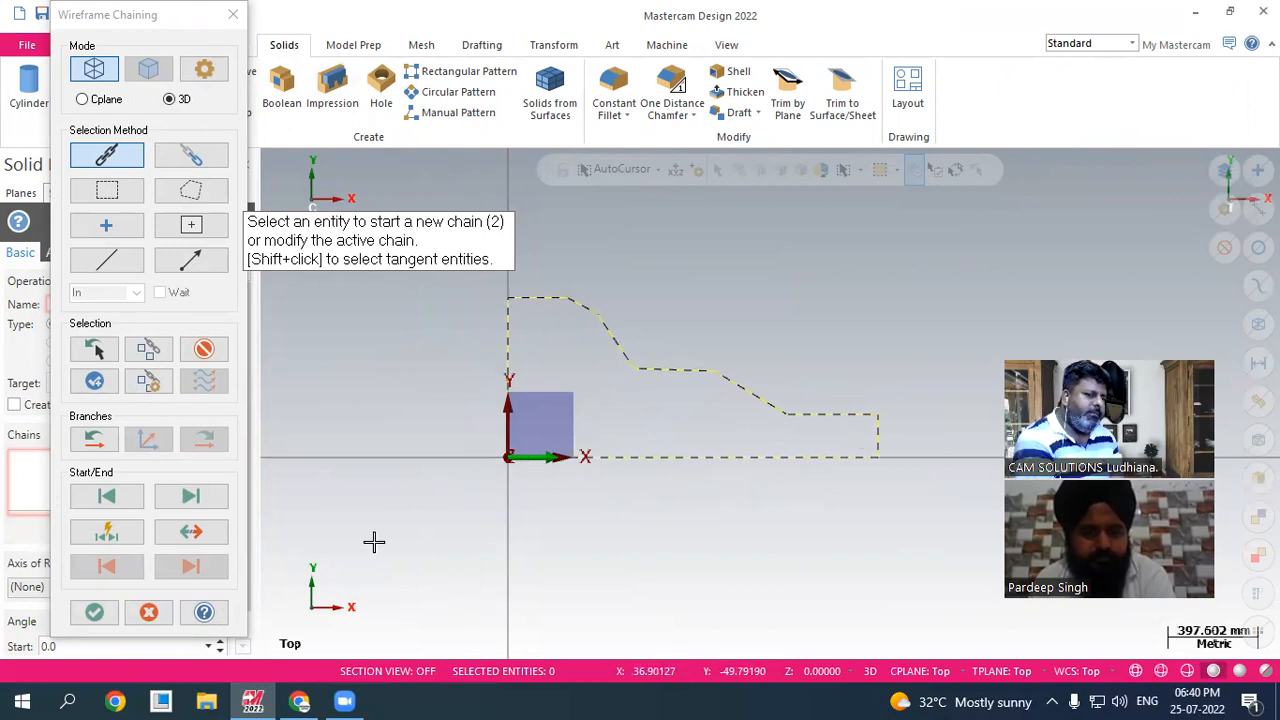
click(94, 612)
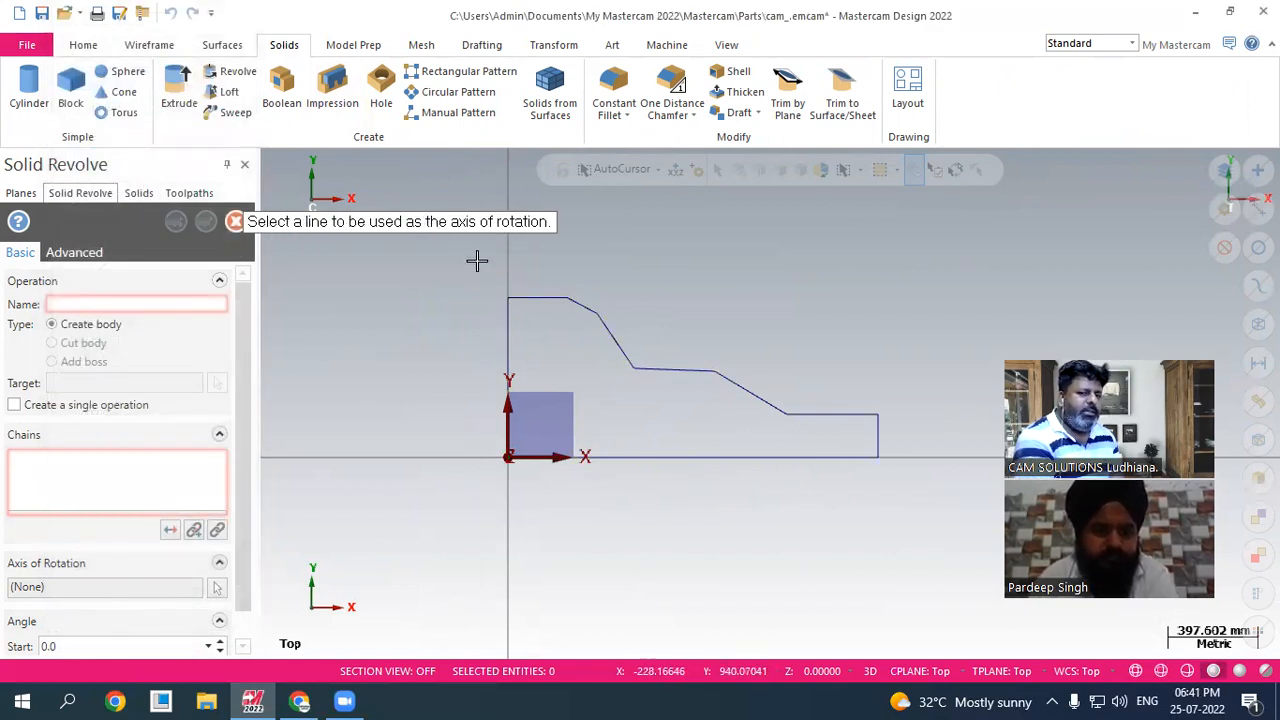
click(690, 456)
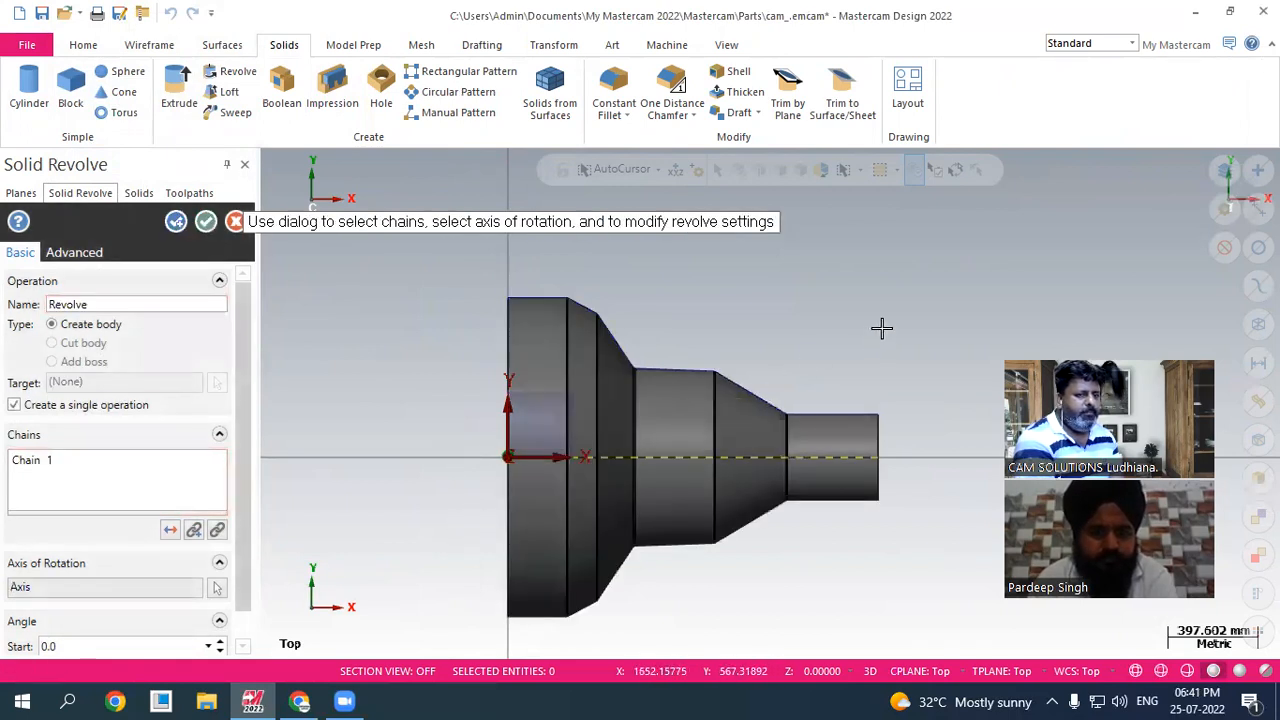
- Try revolve end angles of 270 and 180 degrees, viewing the partial solid at an angle
middle_drag(827, 341, 736, 360)
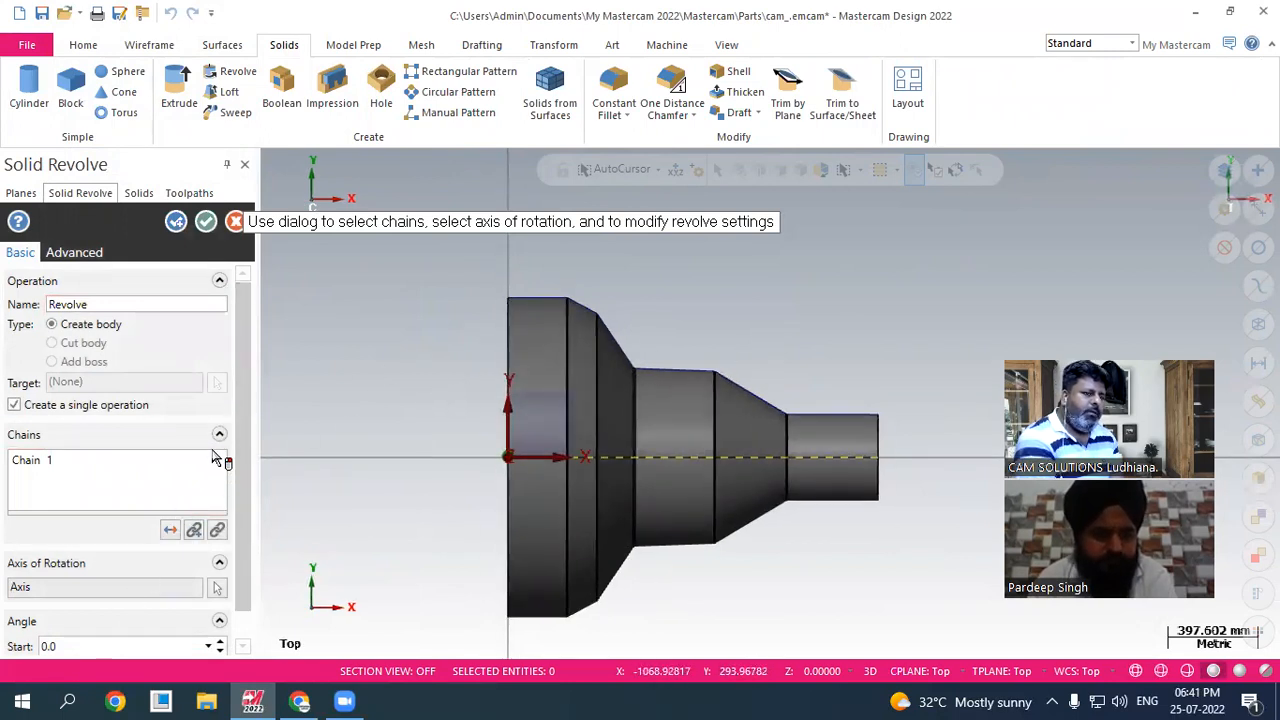
scroll(214, 549, down, 2)
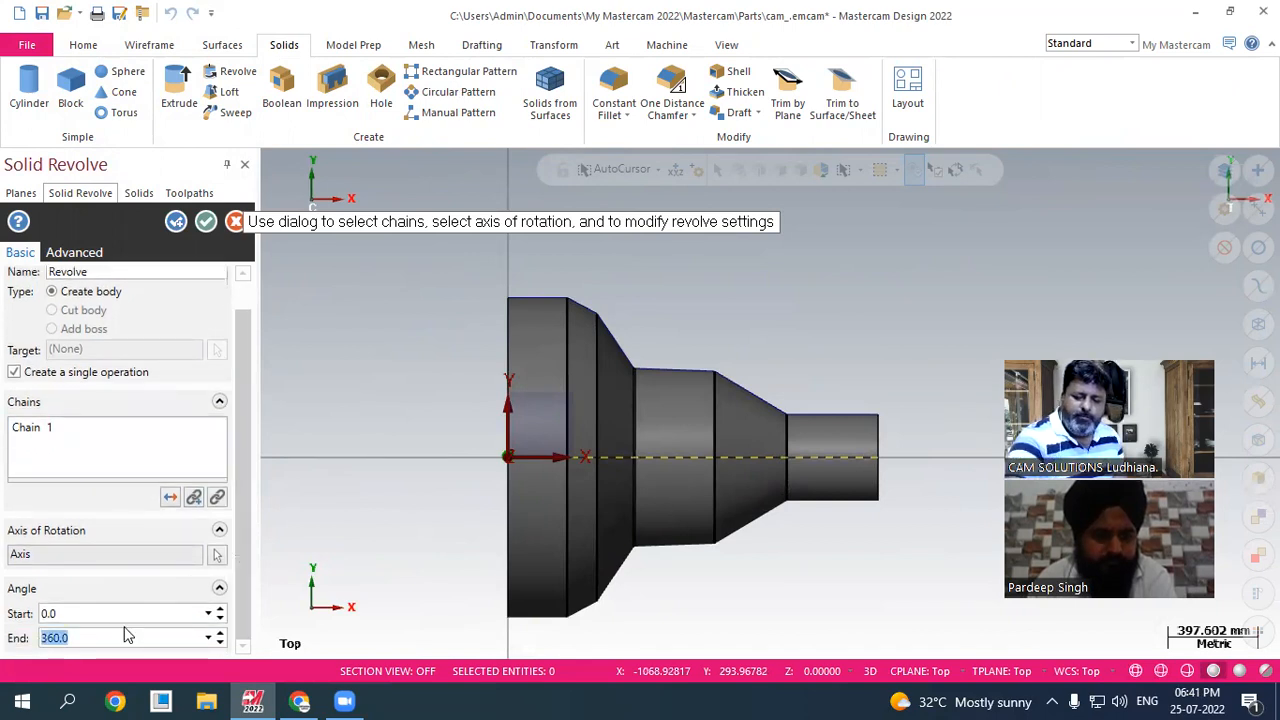
click(123, 626)
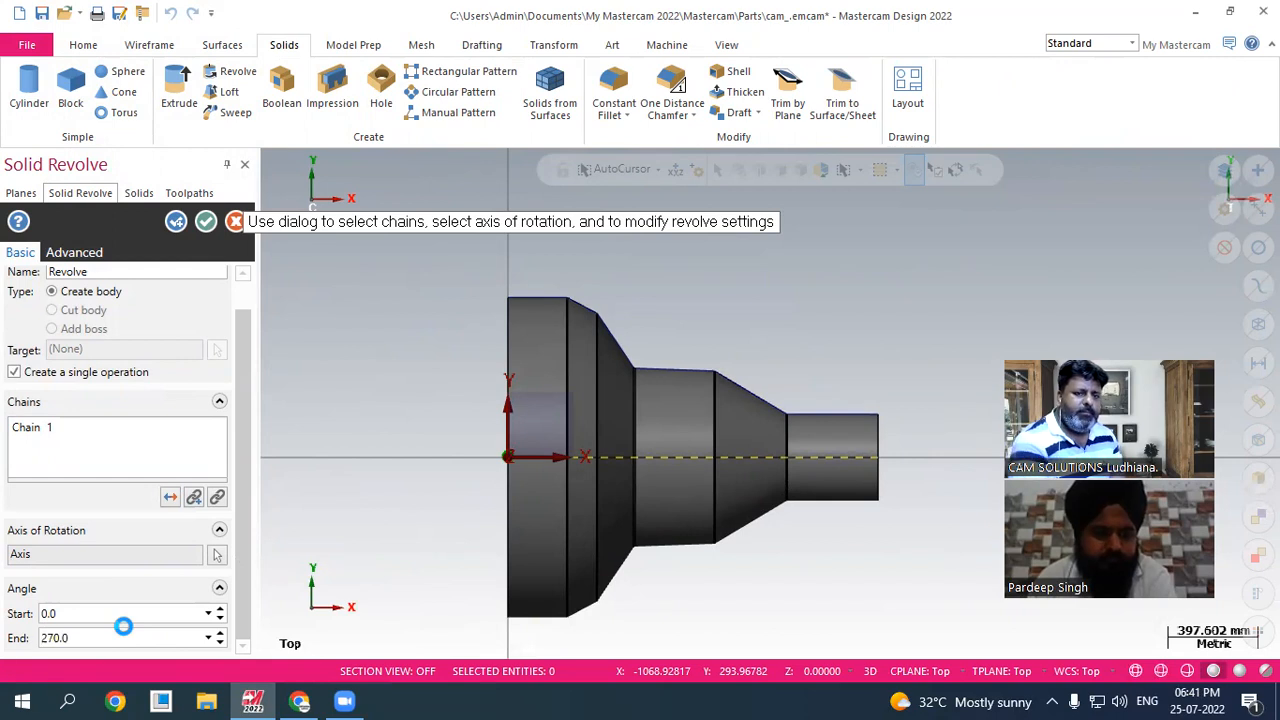
middle_drag(770, 403, 600, 583)
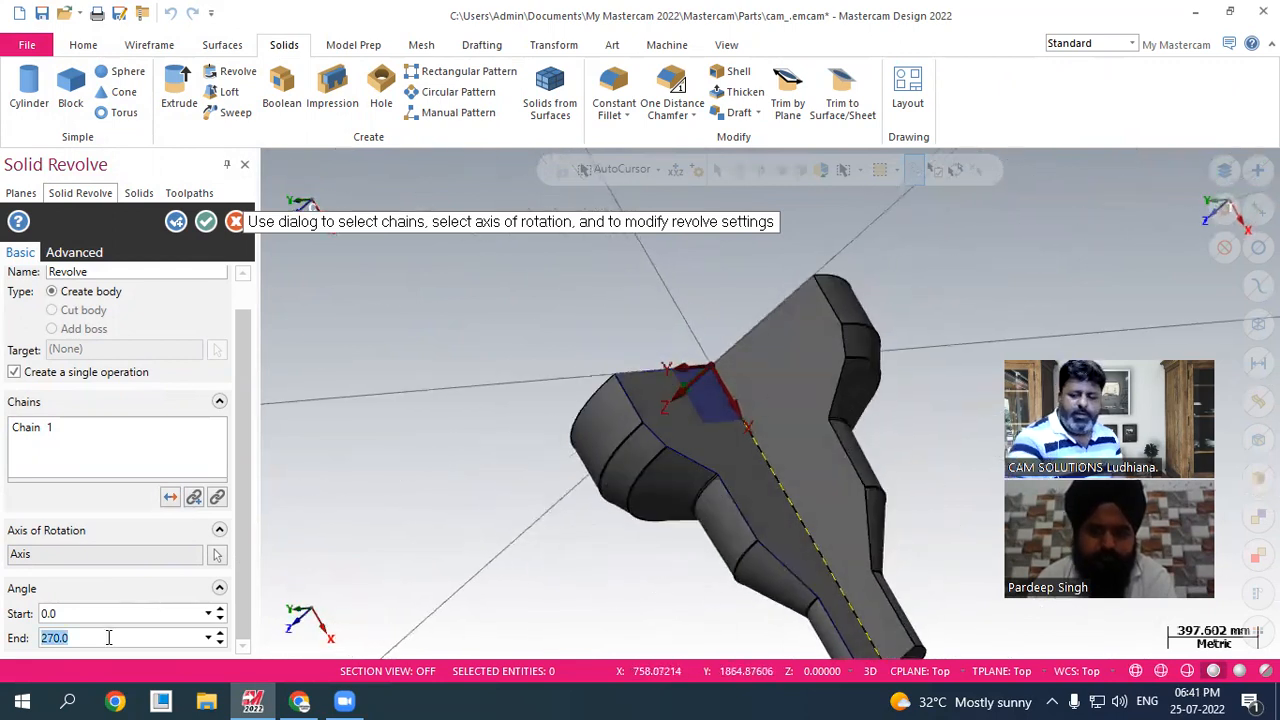
key(Return)
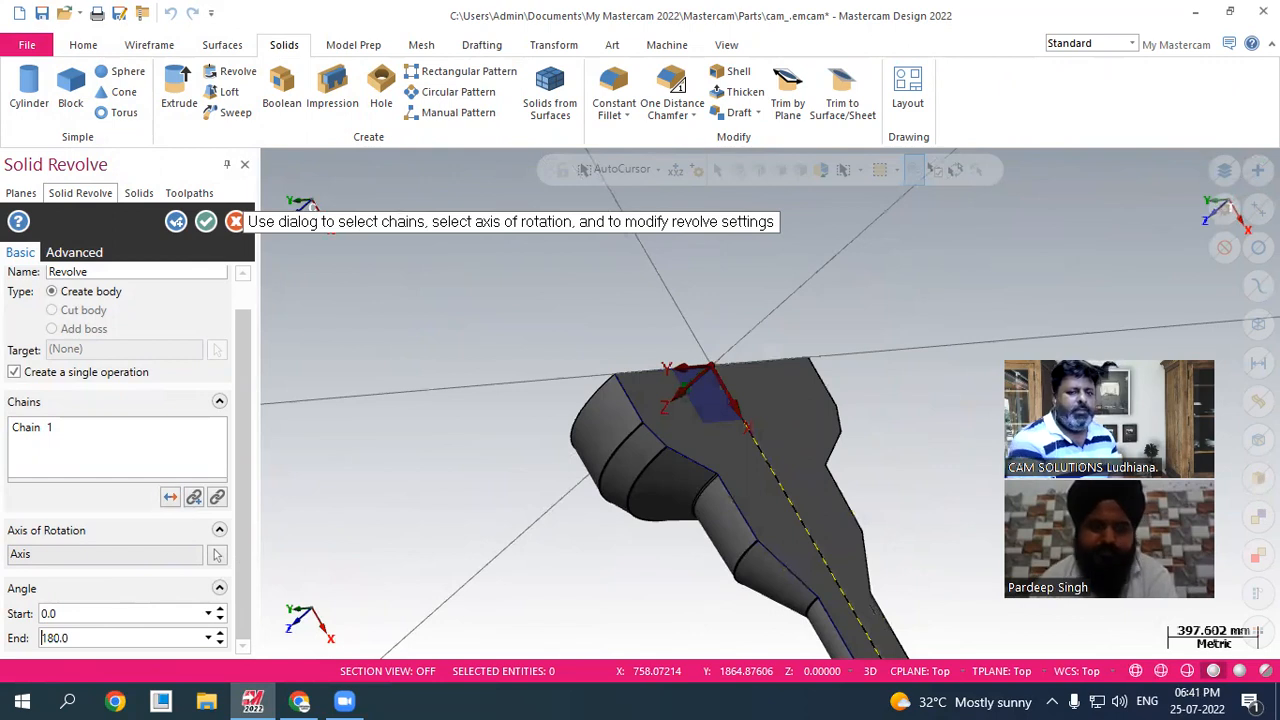
- Set the revolve's end angle to 360 degrees and create the solid body
drag(109, 635, 3, 629)
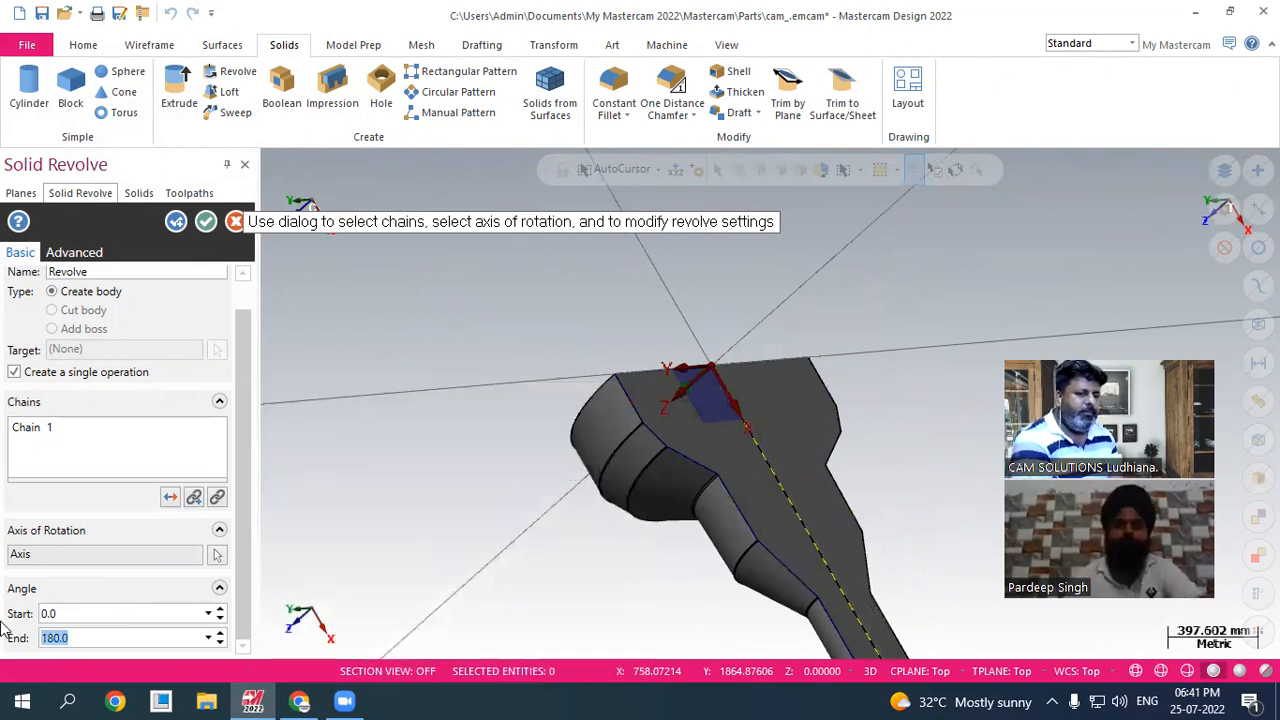
text(360)
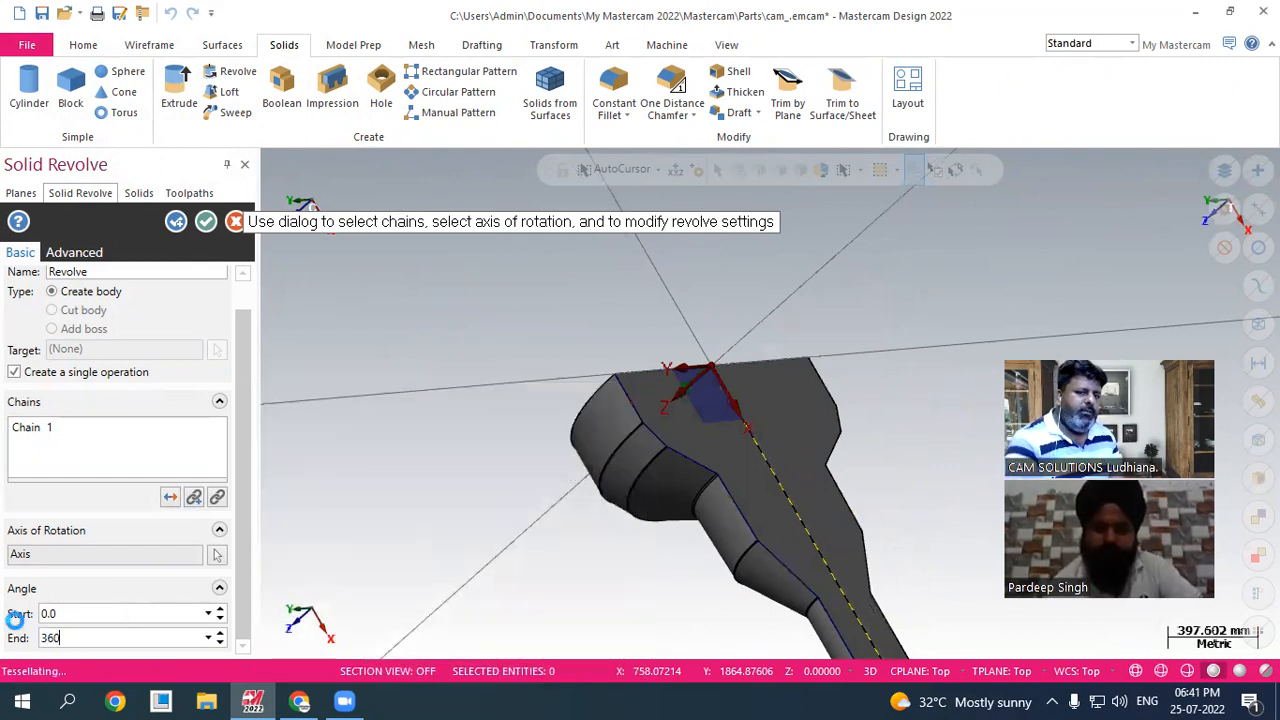
key(Return)
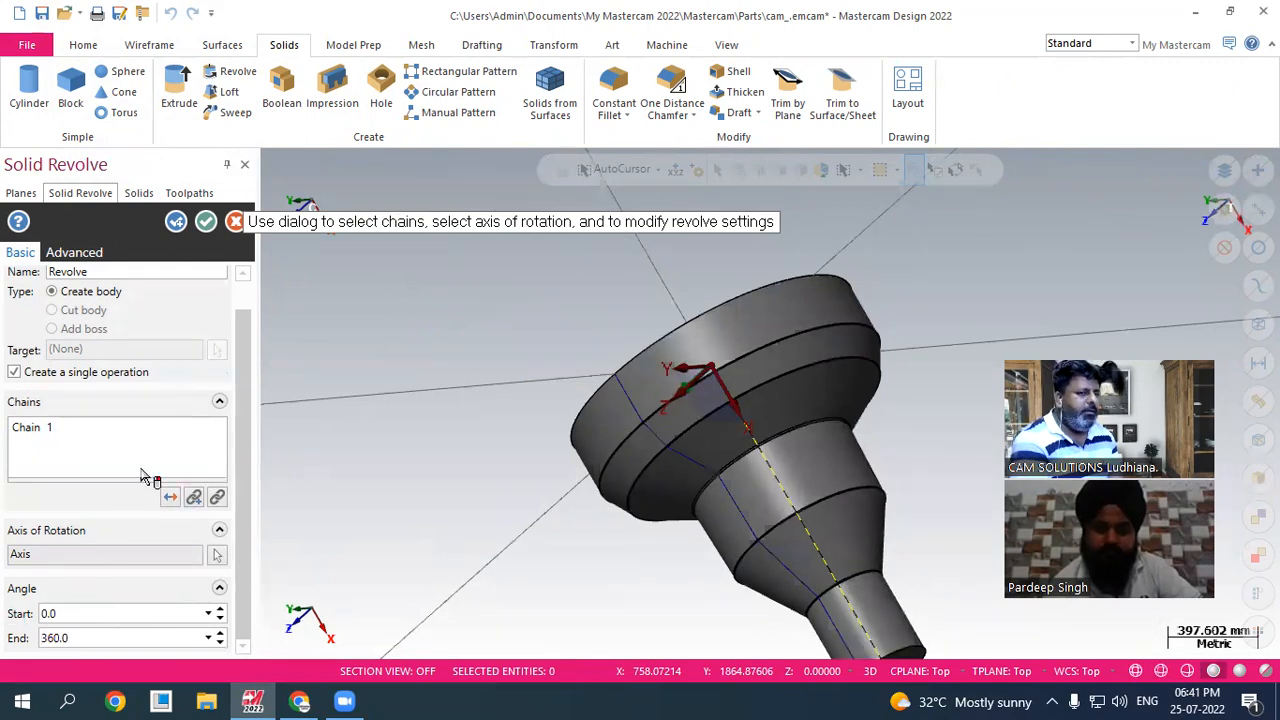
click(205, 226)
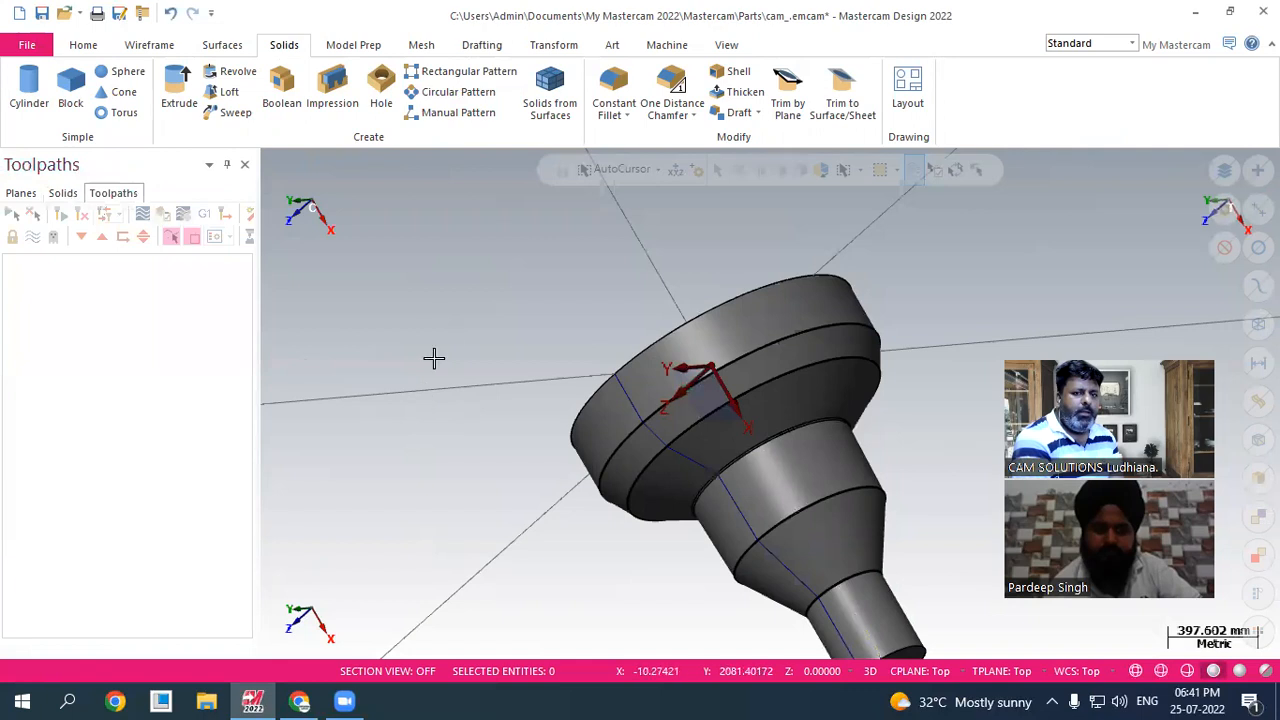
- Examine the revolved solid from several angles and distances, returning to the isometric view
right_click(463, 347)
click(508, 500)
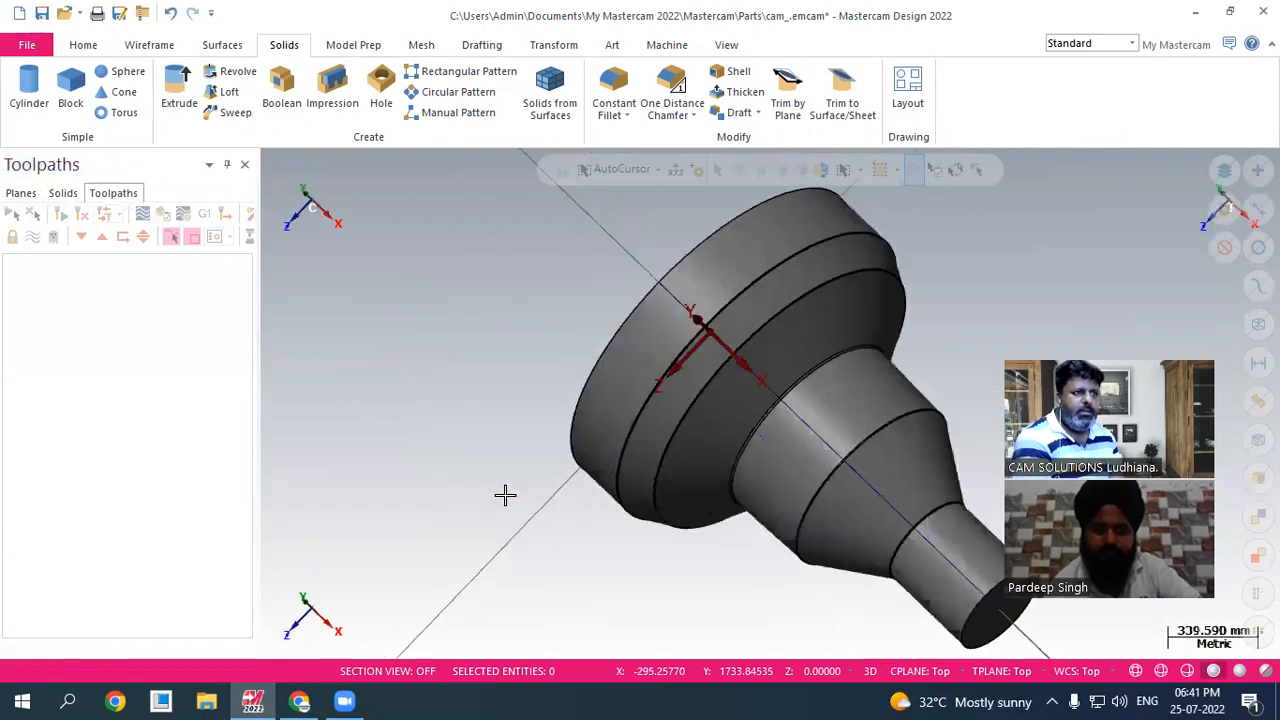
scroll(466, 486, up, 5)
scroll(420, 403, down, 3)
scroll(420, 403, down, 4)
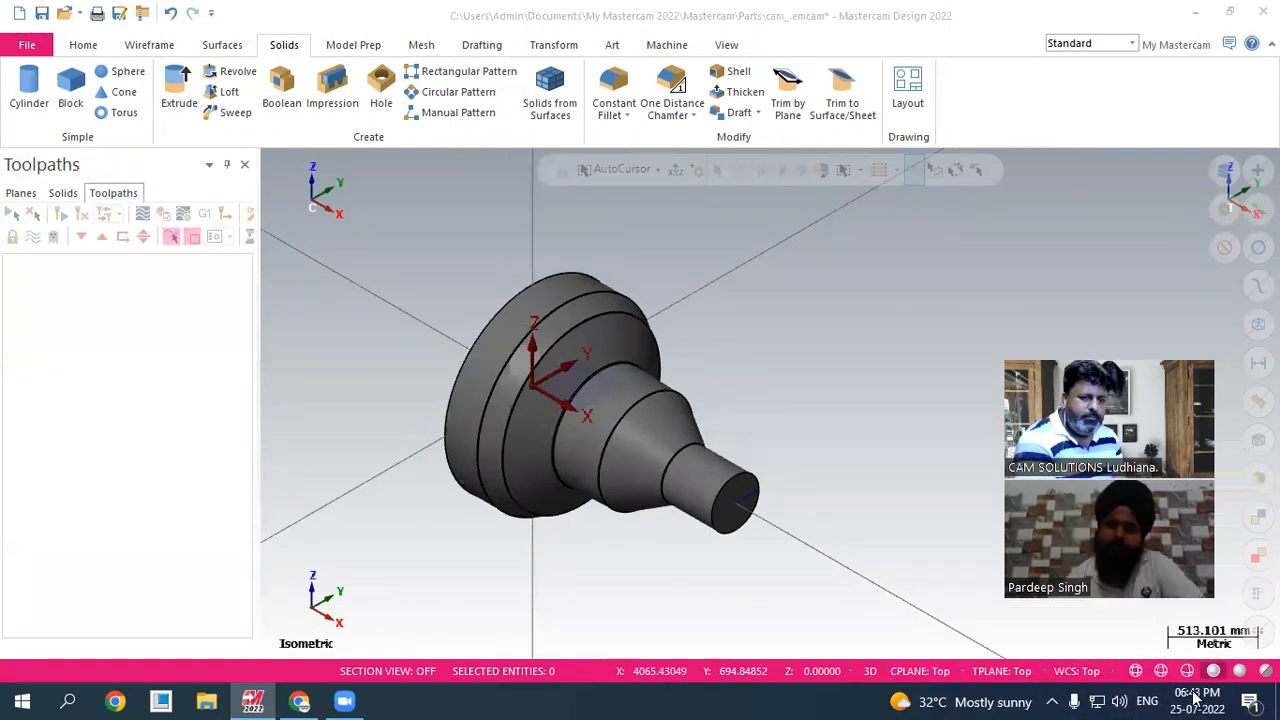
scroll(690, 497, up, 2)
scroll(810, 385, up, 2)
middle_drag(800, 369, 770, 403)
scroll(770, 403, up, 2)
key(alt+7)
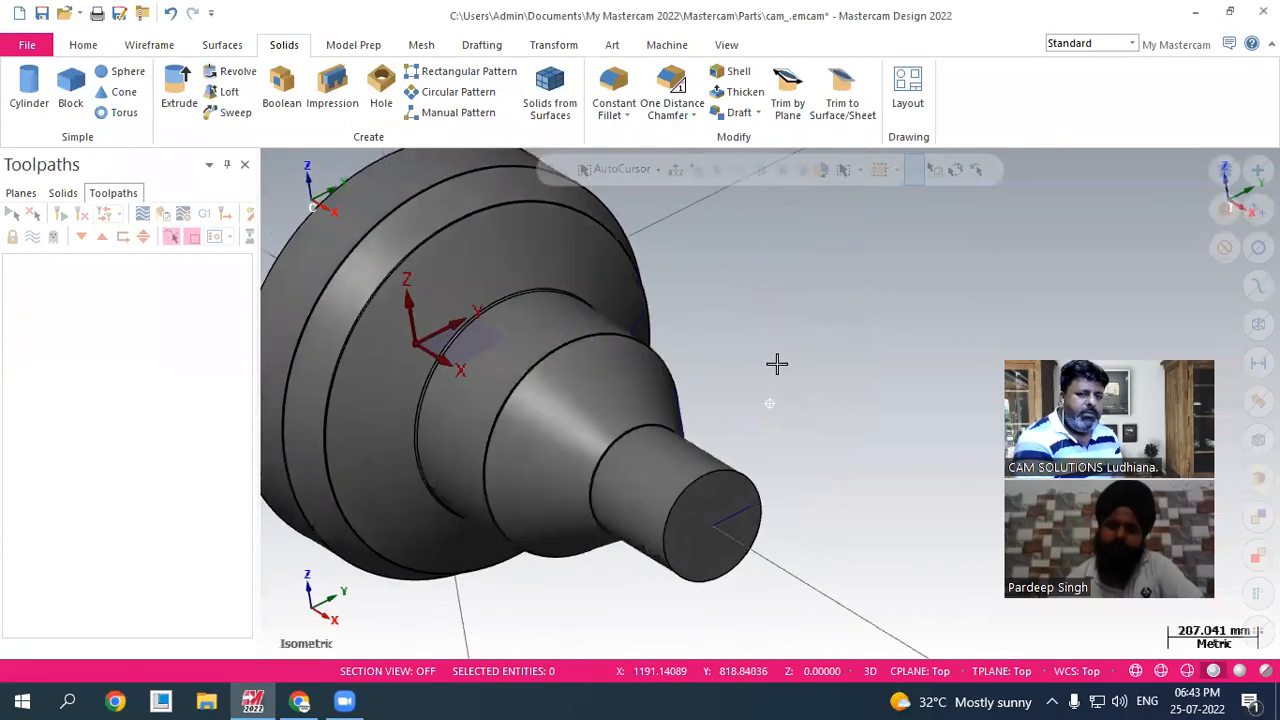
scroll(757, 397, down, 4)
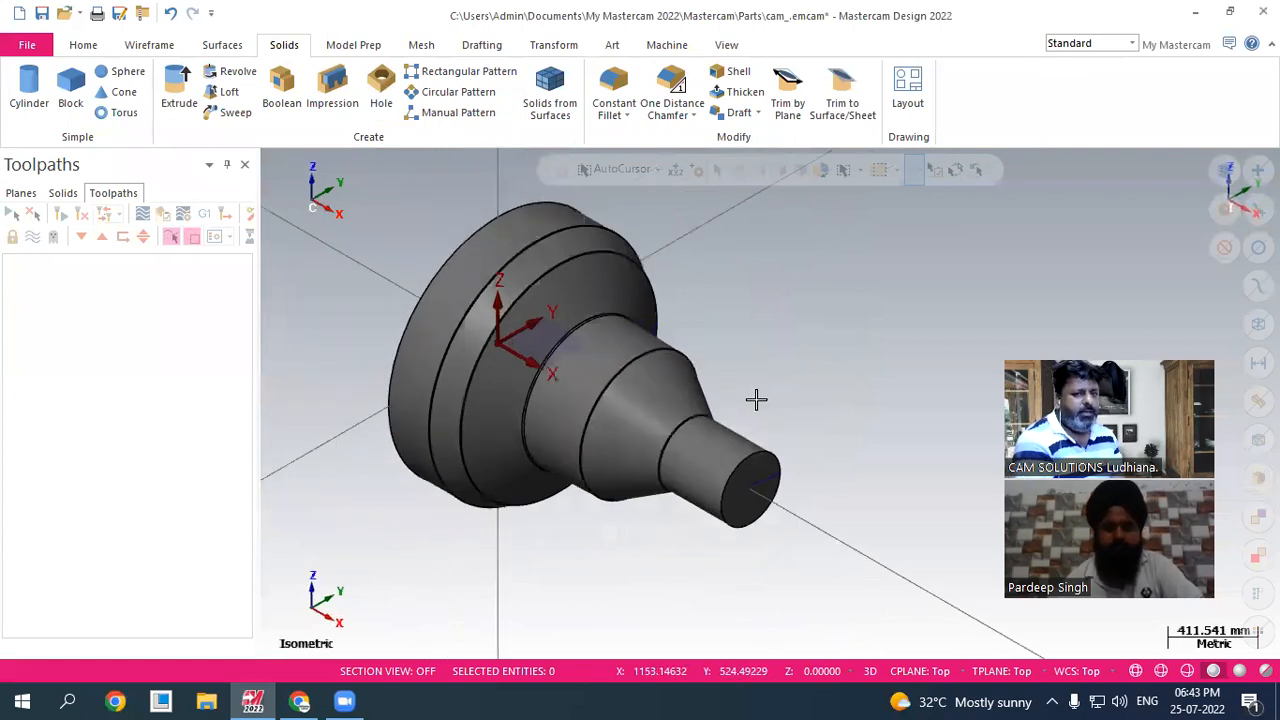
- Edit the solid's Revolve operation to an end angle of 270 degrees and regenerate the solid
scroll(756, 400, up, 2)
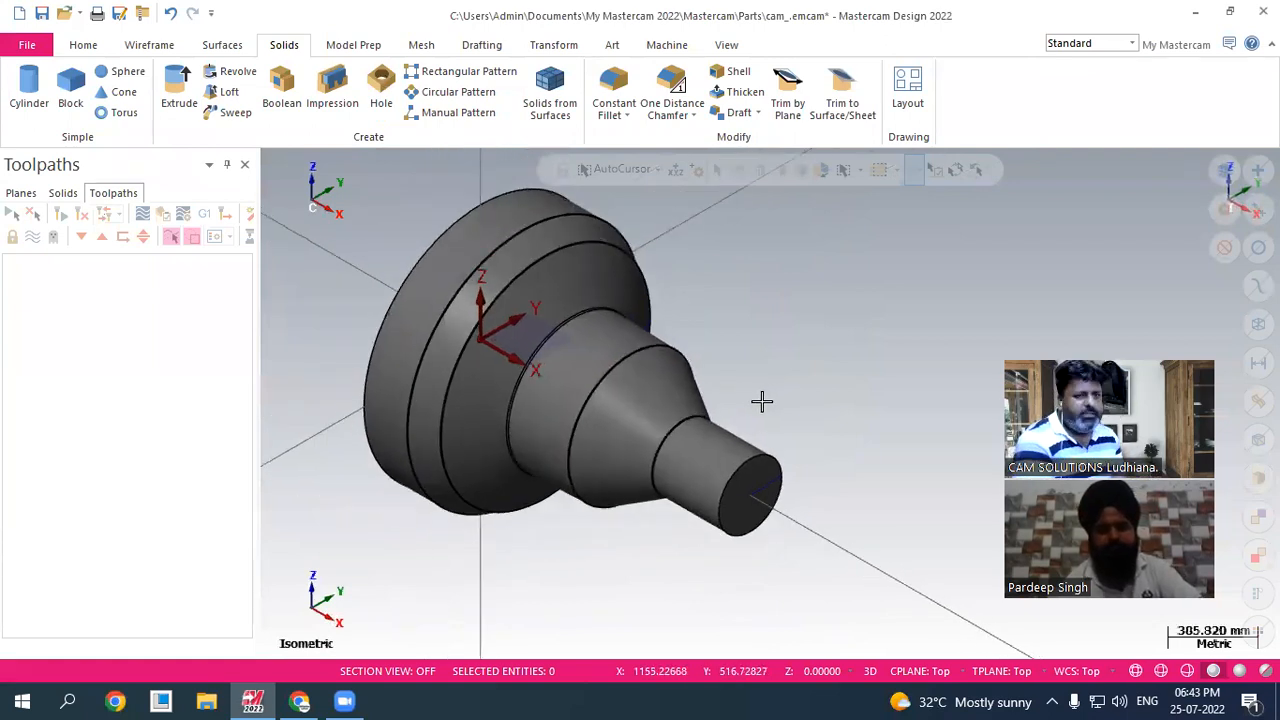
click(64, 196)
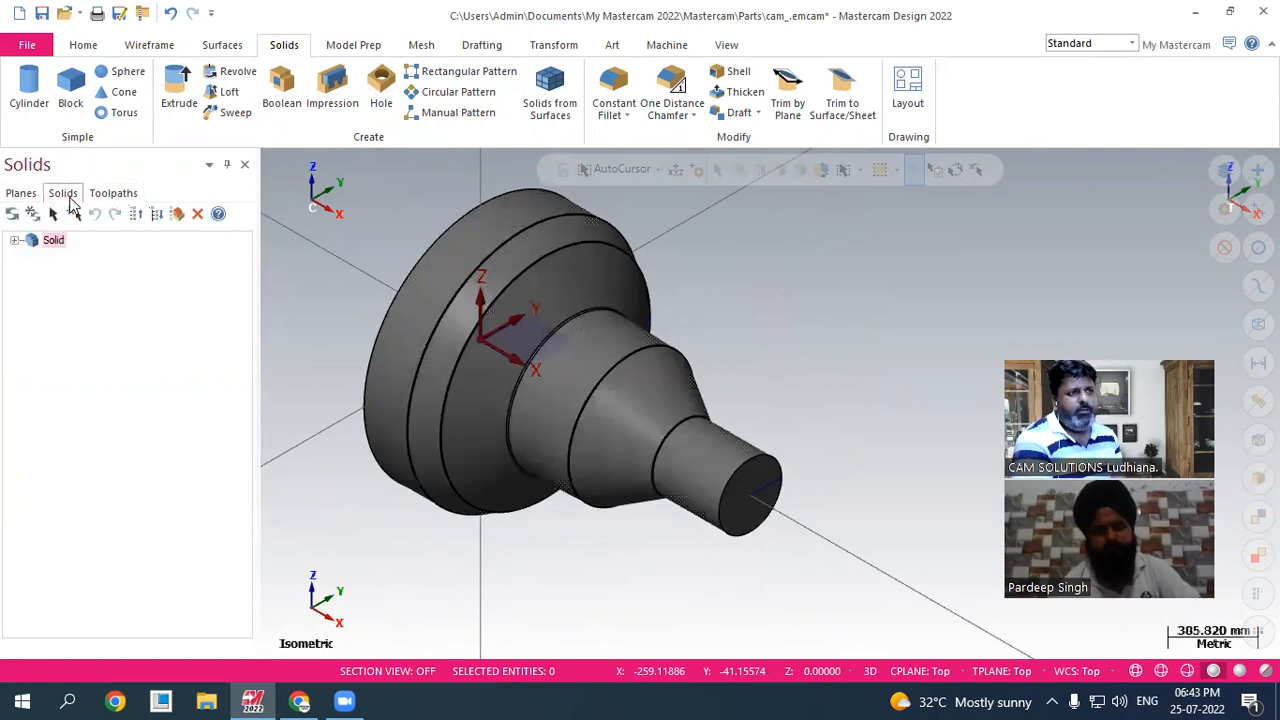
click(15, 242)
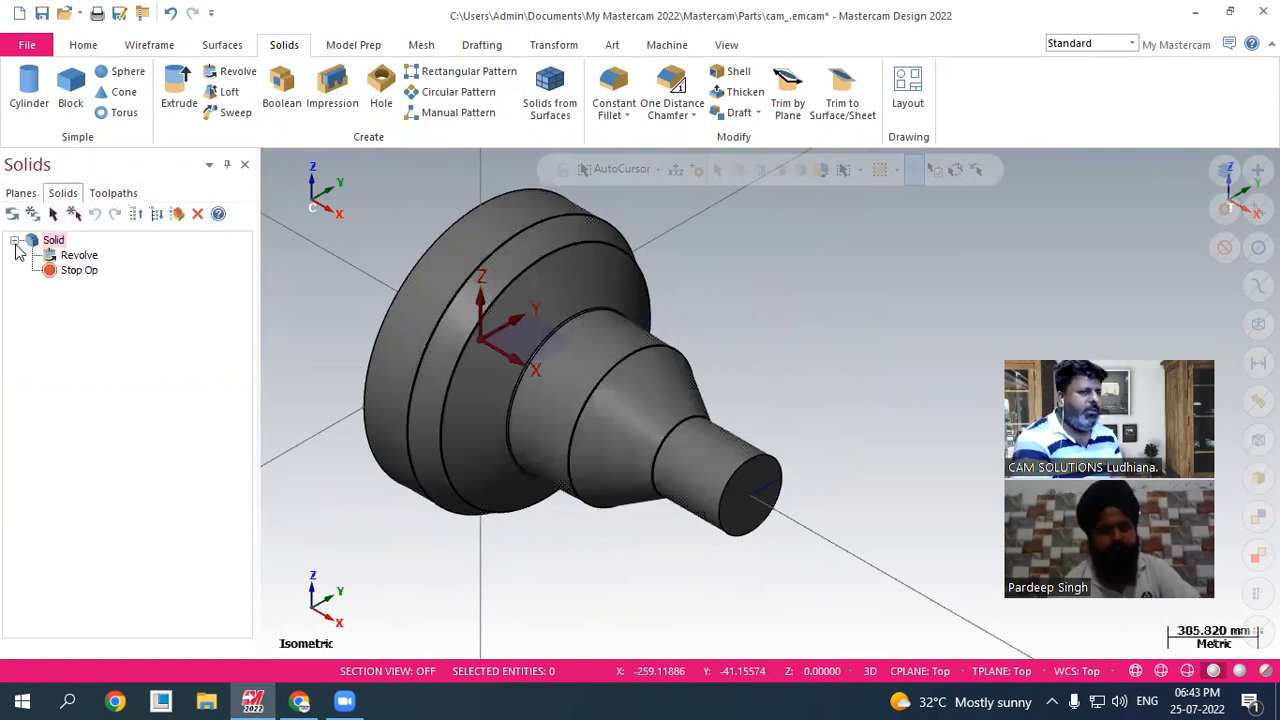
click(82, 256)
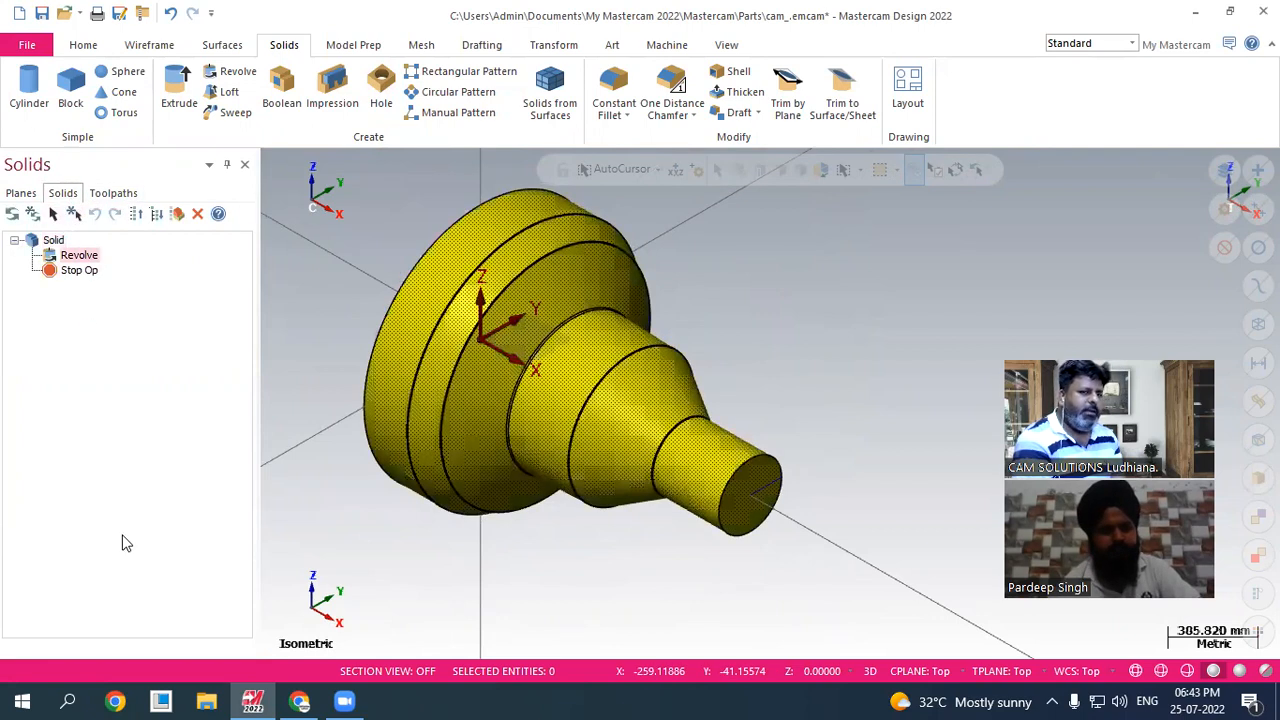
double_click(84, 257)
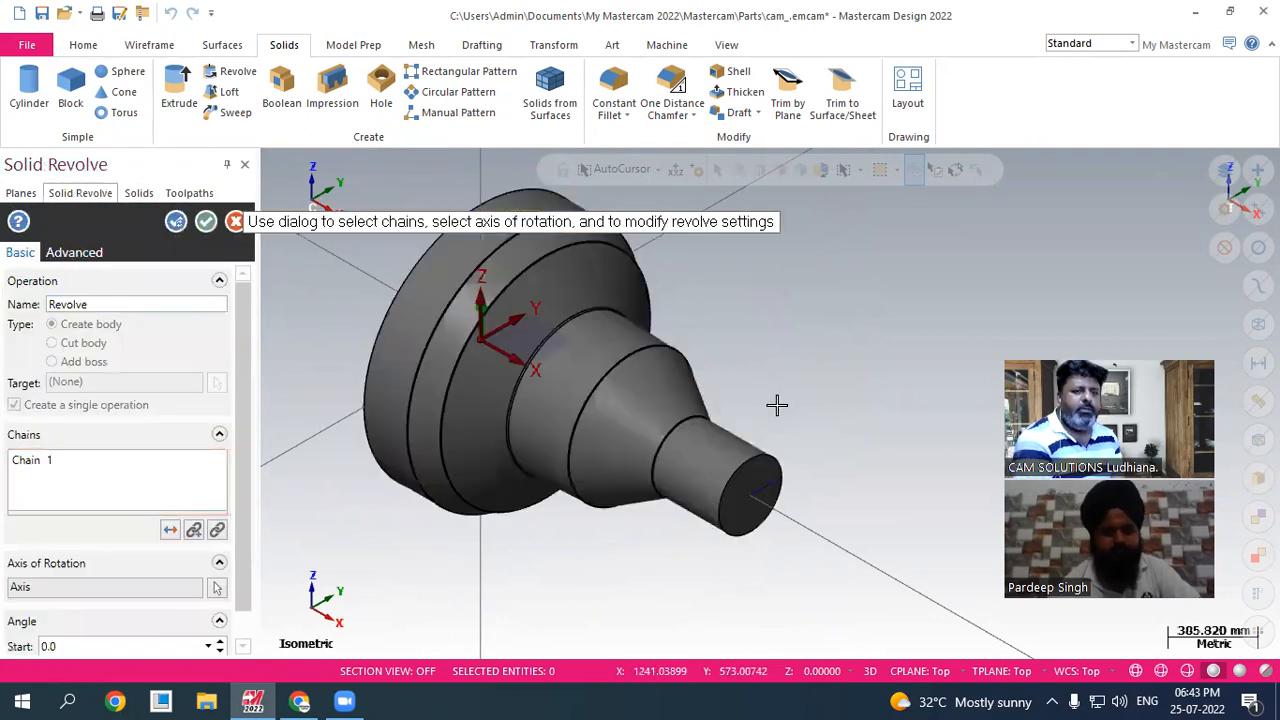
scroll(248, 604, down, 1)
double_click(123, 637)
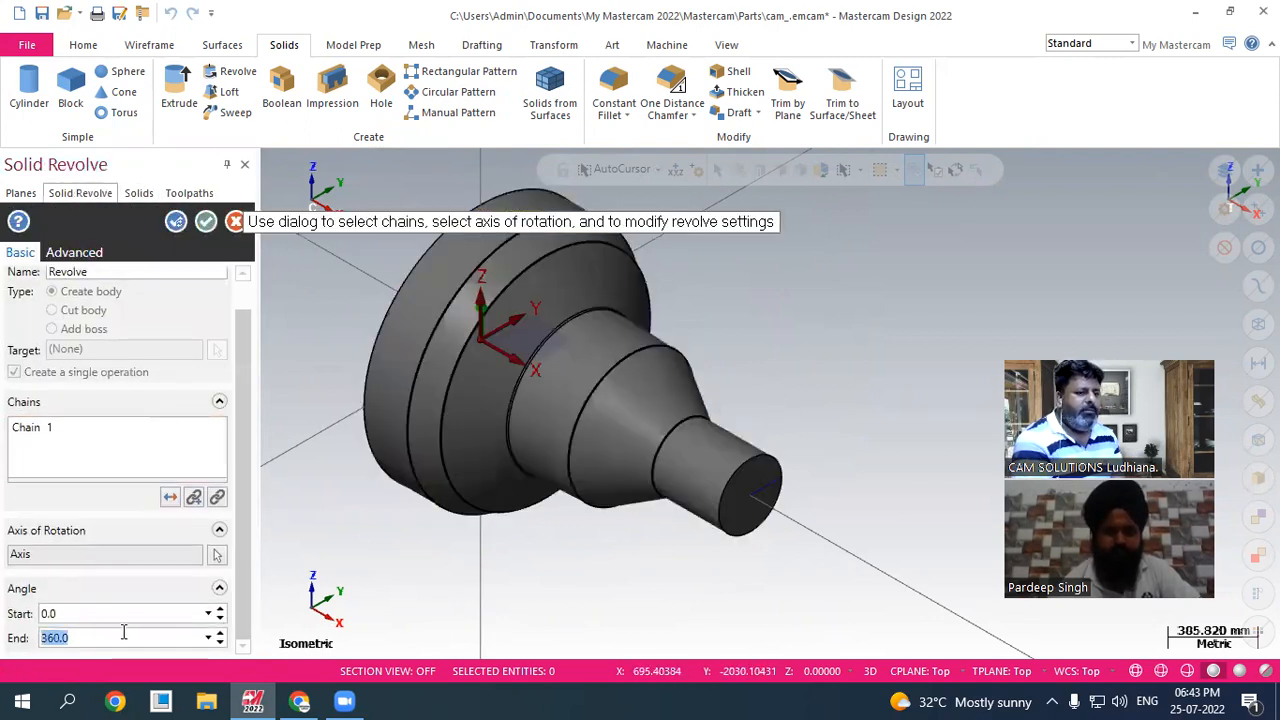
text(270)
key(Return)
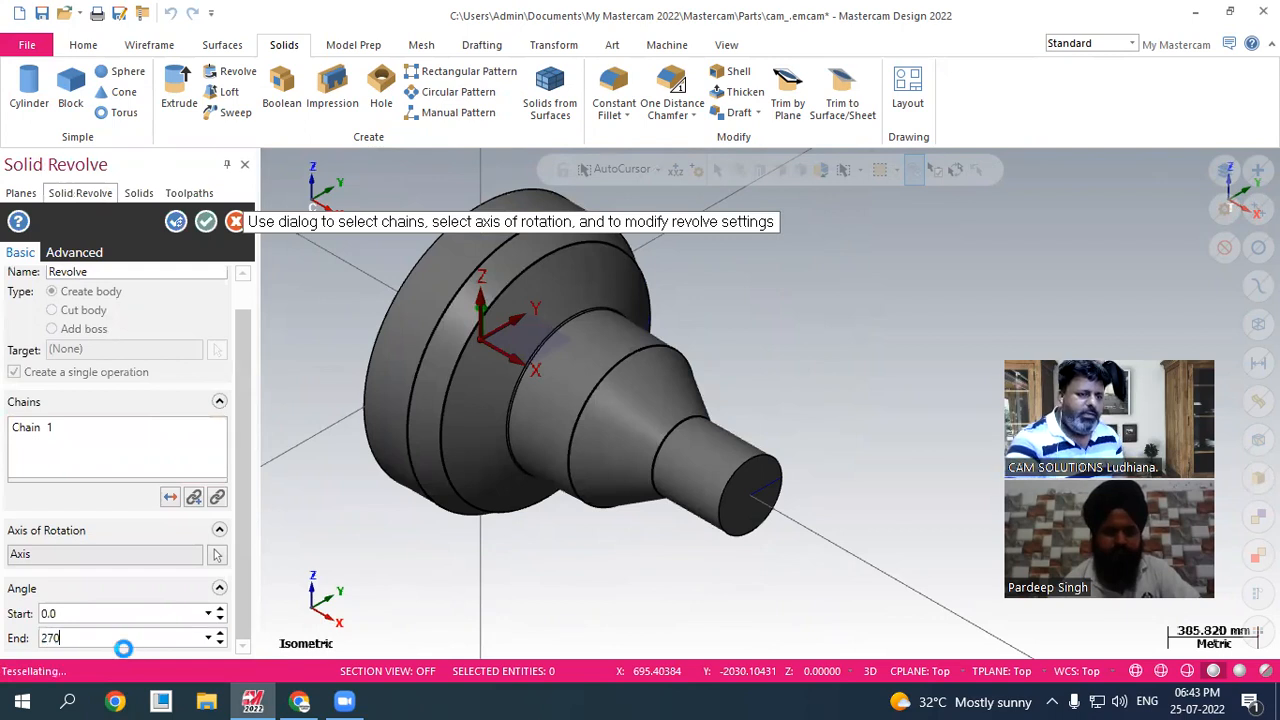
click(206, 221)
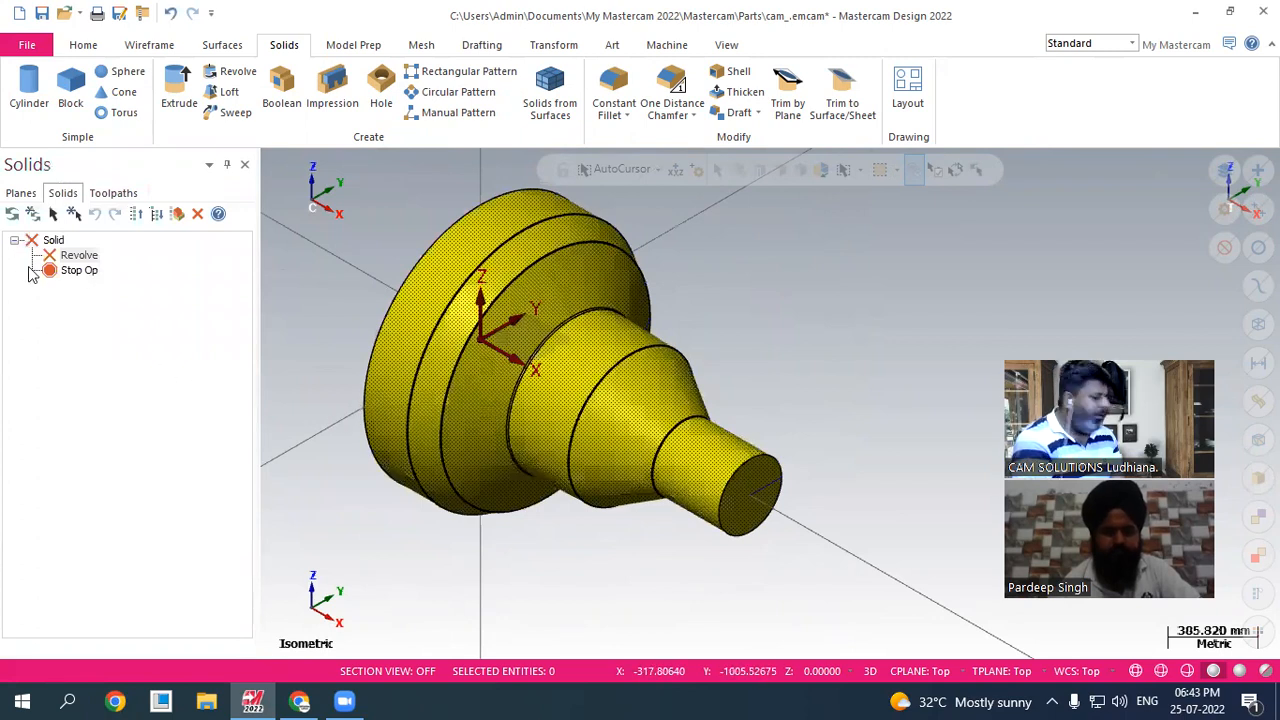
click(12, 214)
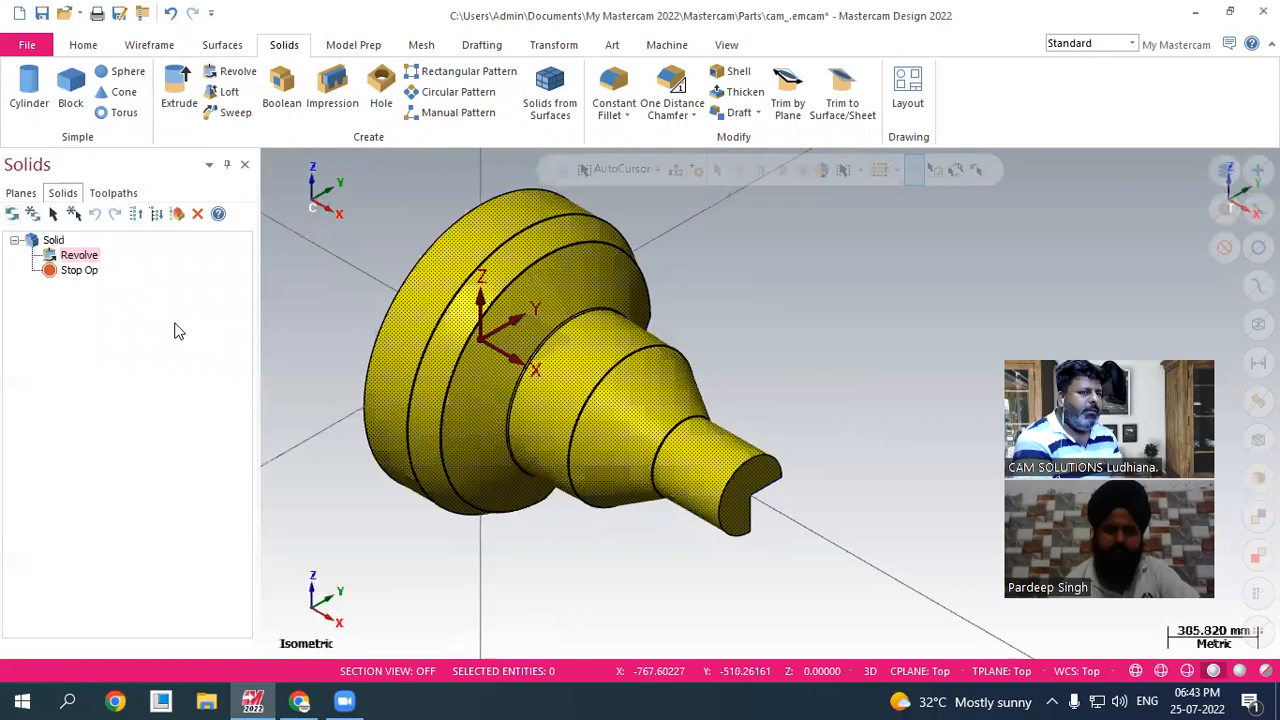
- Reopen the Revolve operation for editing and set its end angle to 360 degrees
double_click(80, 257)
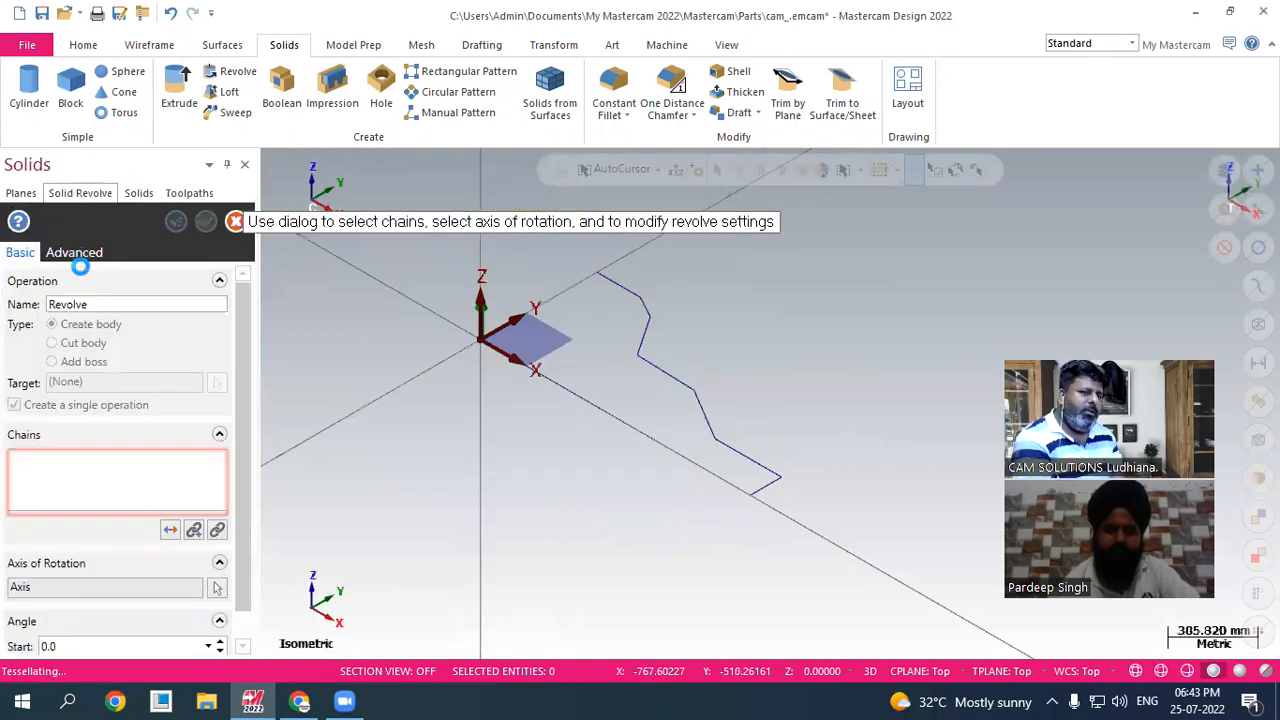
scroll(200, 580, down, 1)
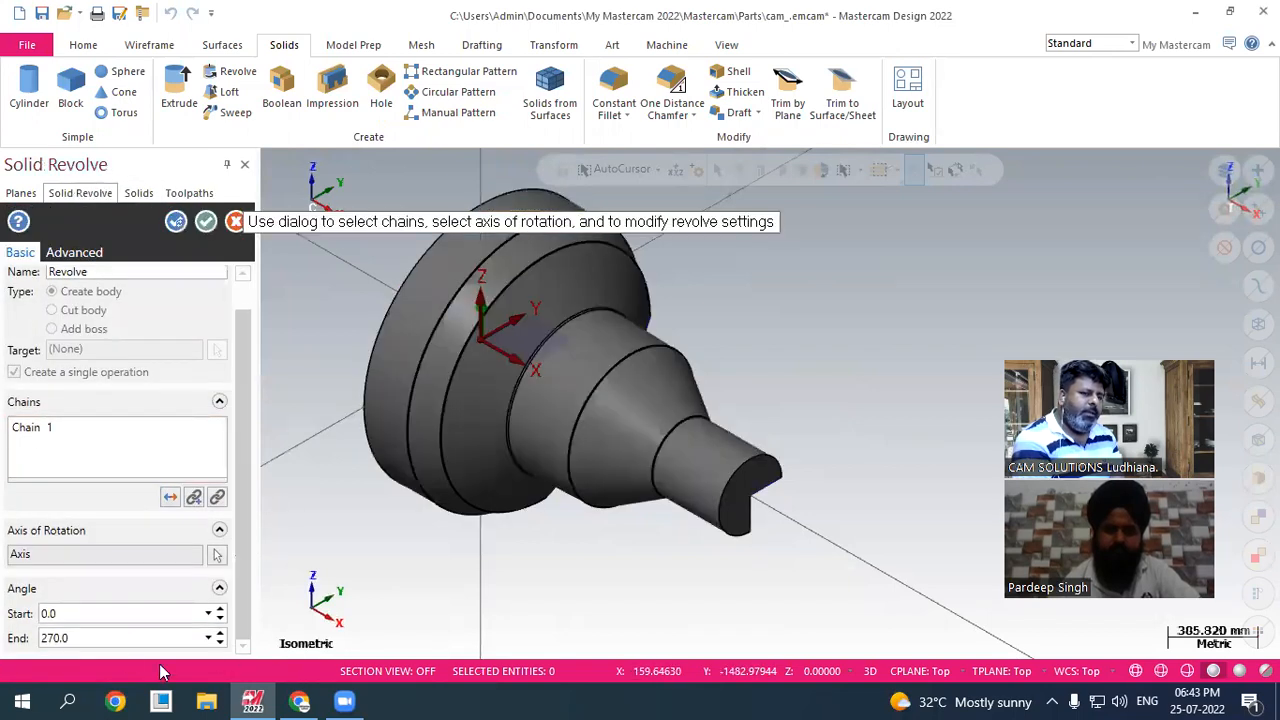
click(84, 640)
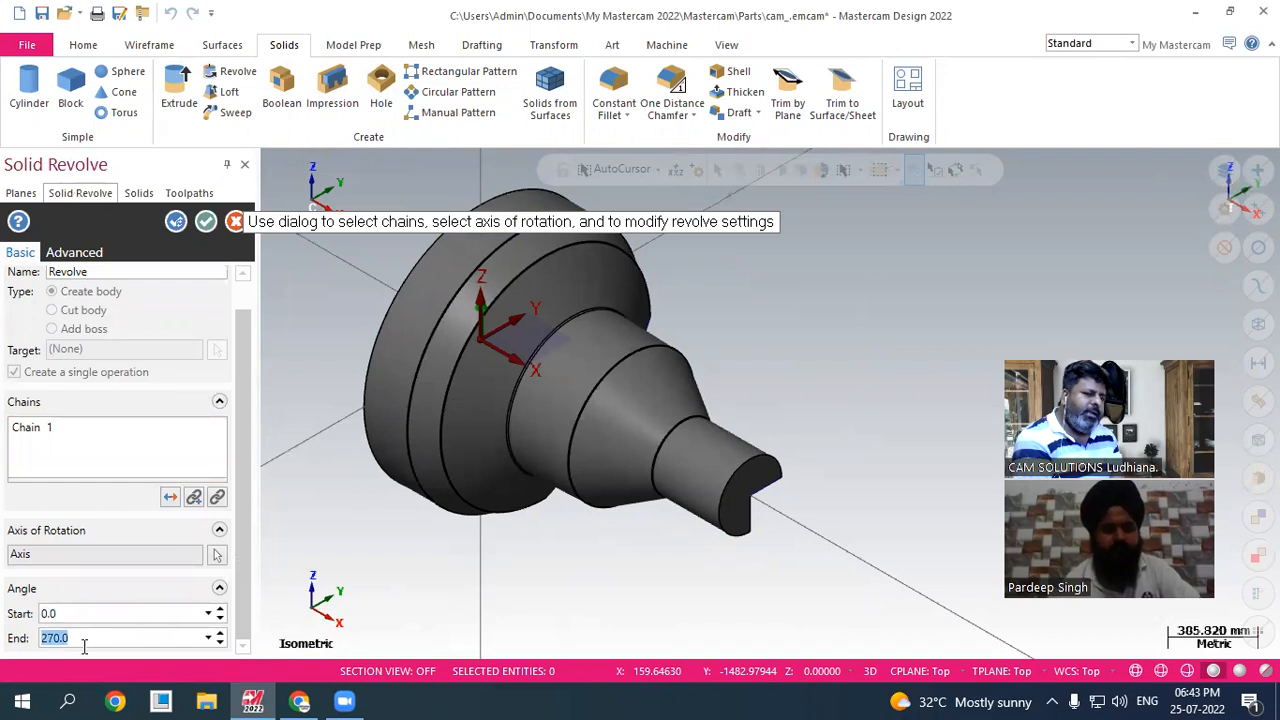
text(360.0)
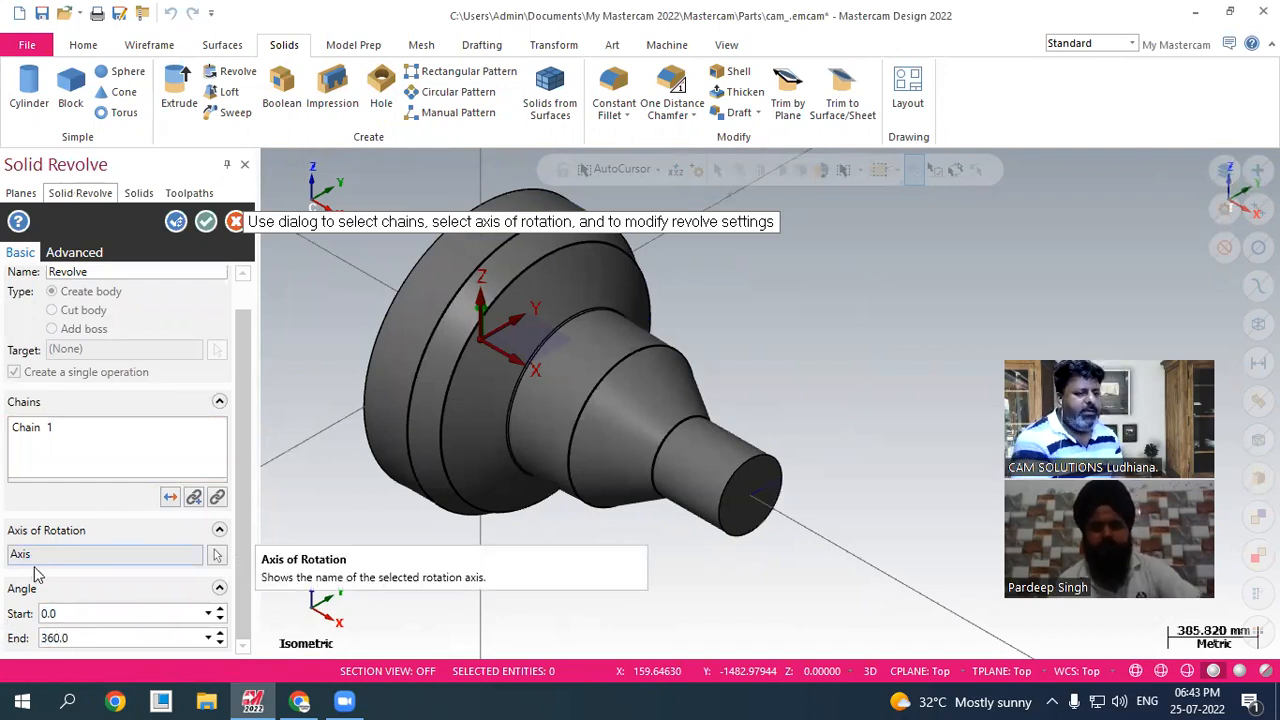
- Try a revolve start angle of 90 degrees with end angles of 360, -90 and -180 degrees
click(71, 614)
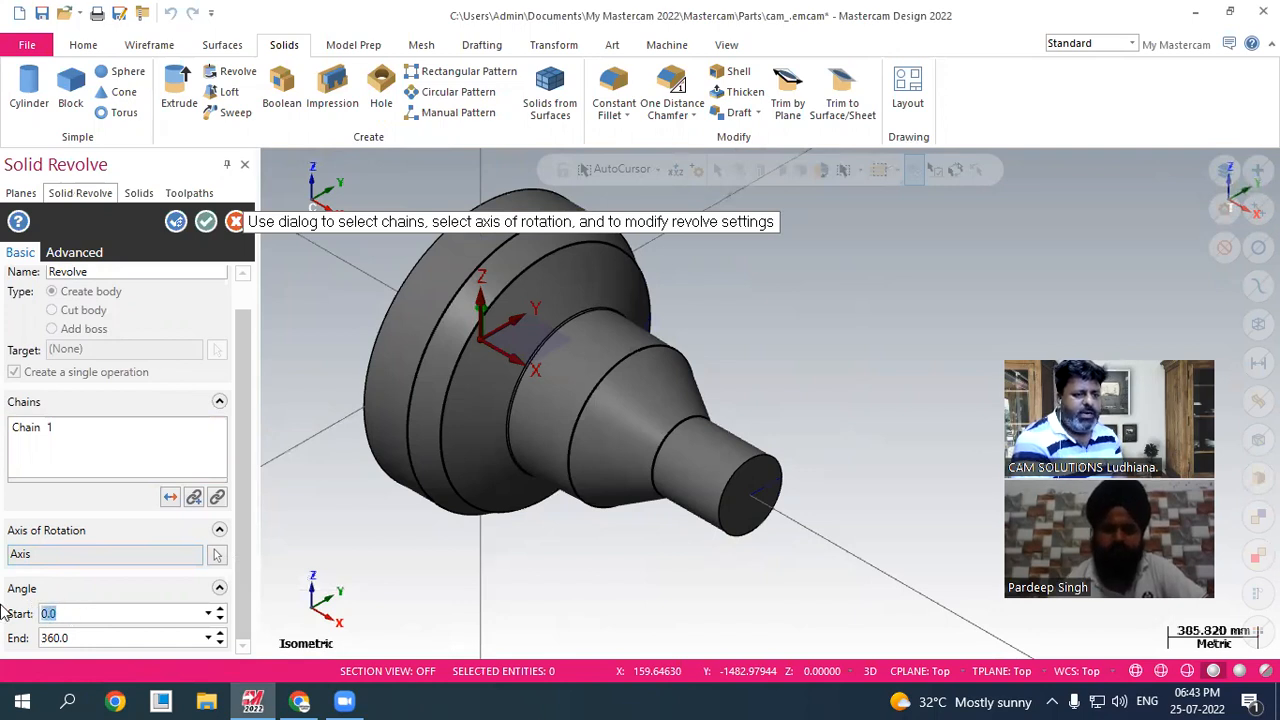
text(90)
key(Return)
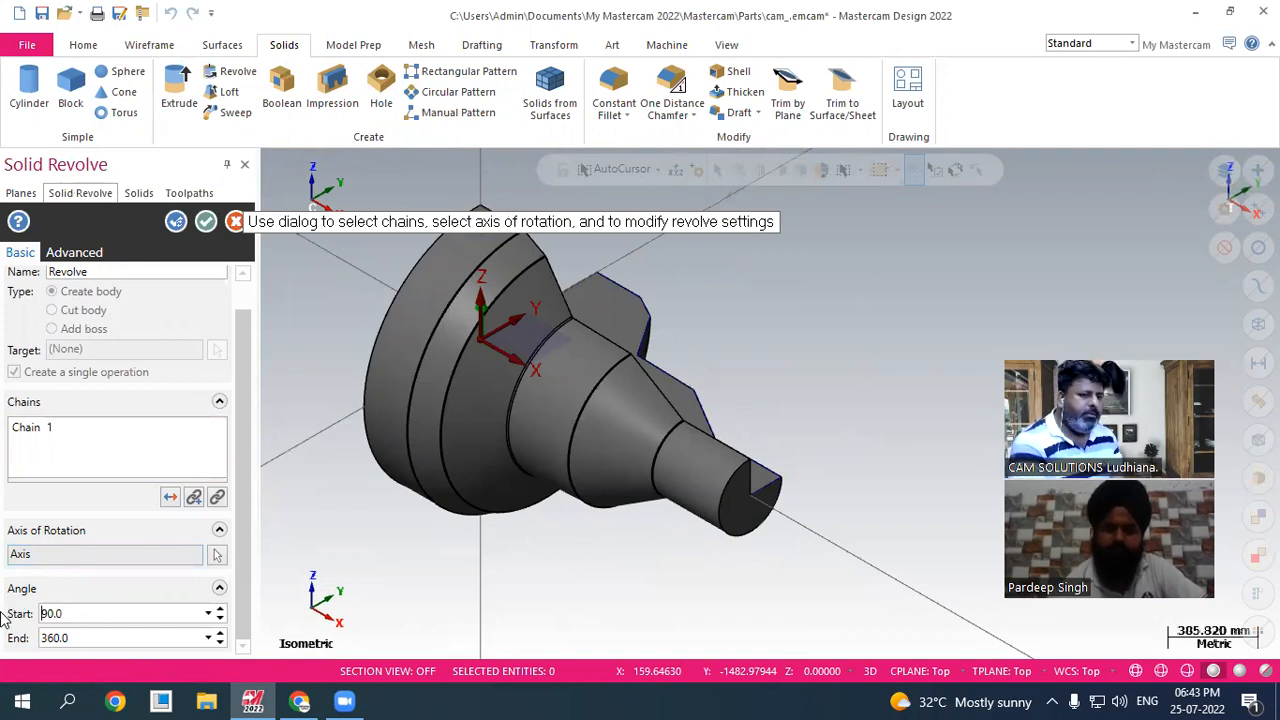
click(95, 637)
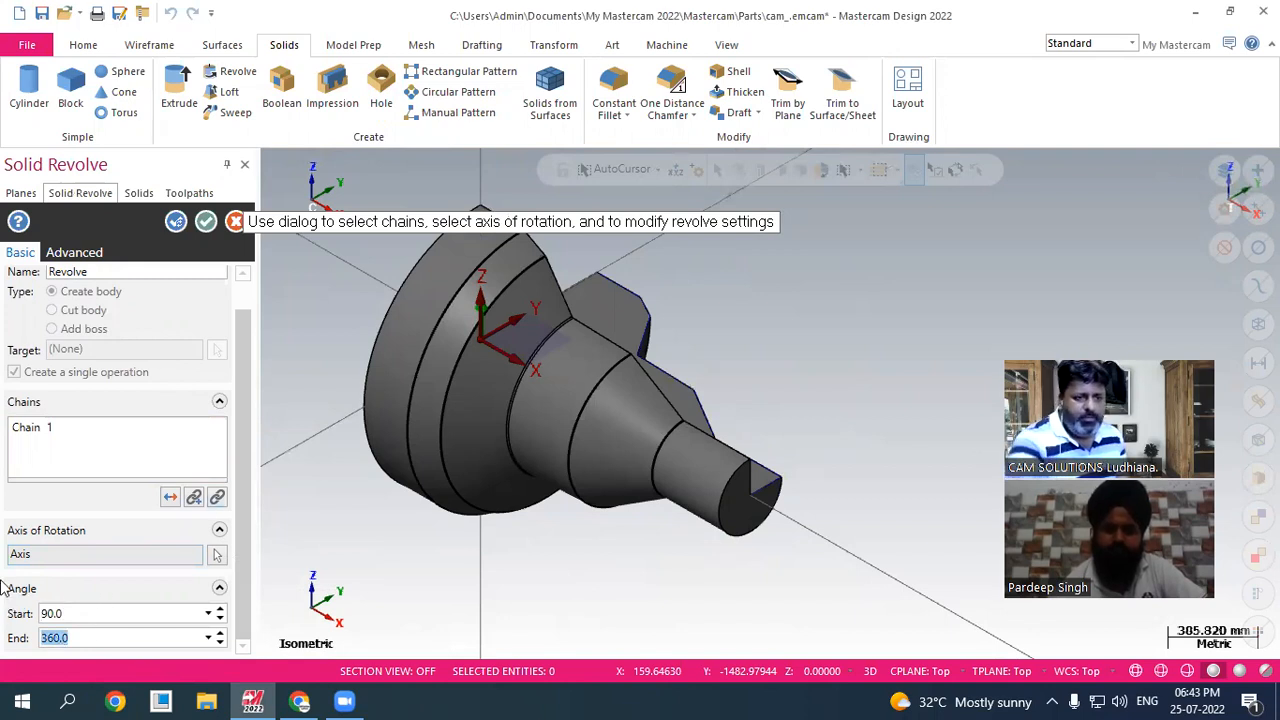
text(-90)
key(Return)
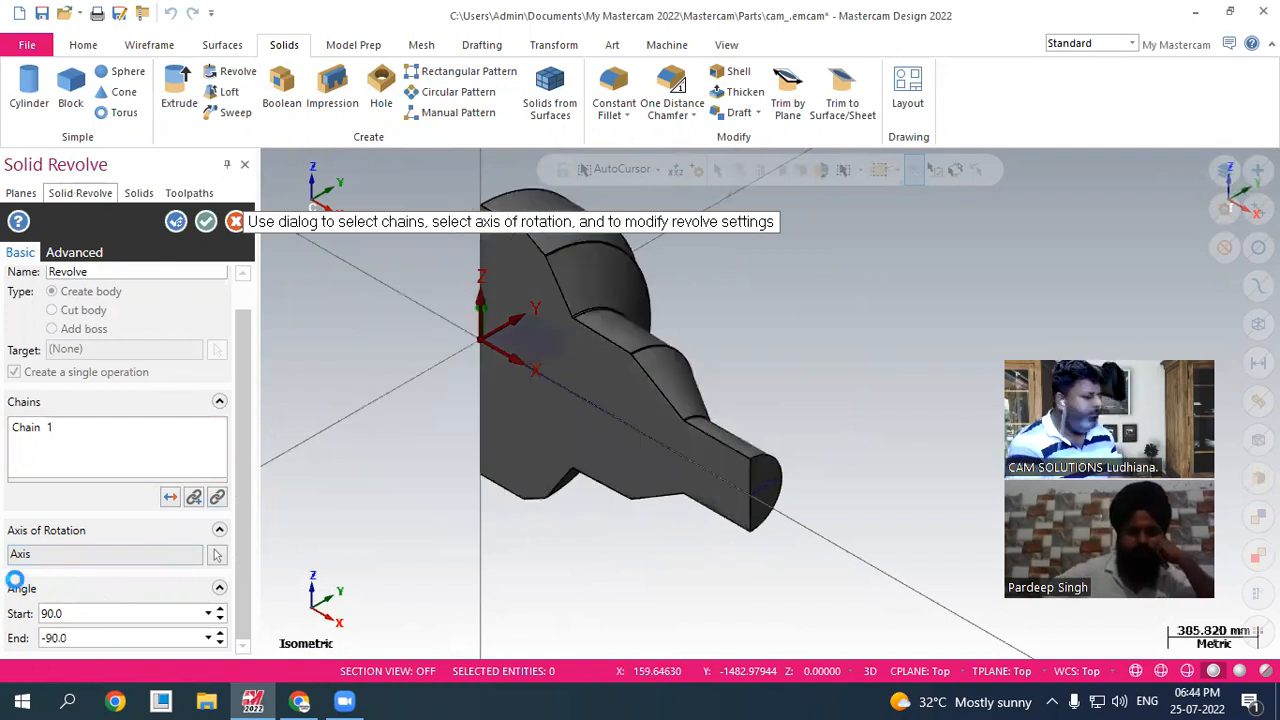
click(91, 640)
text(-)
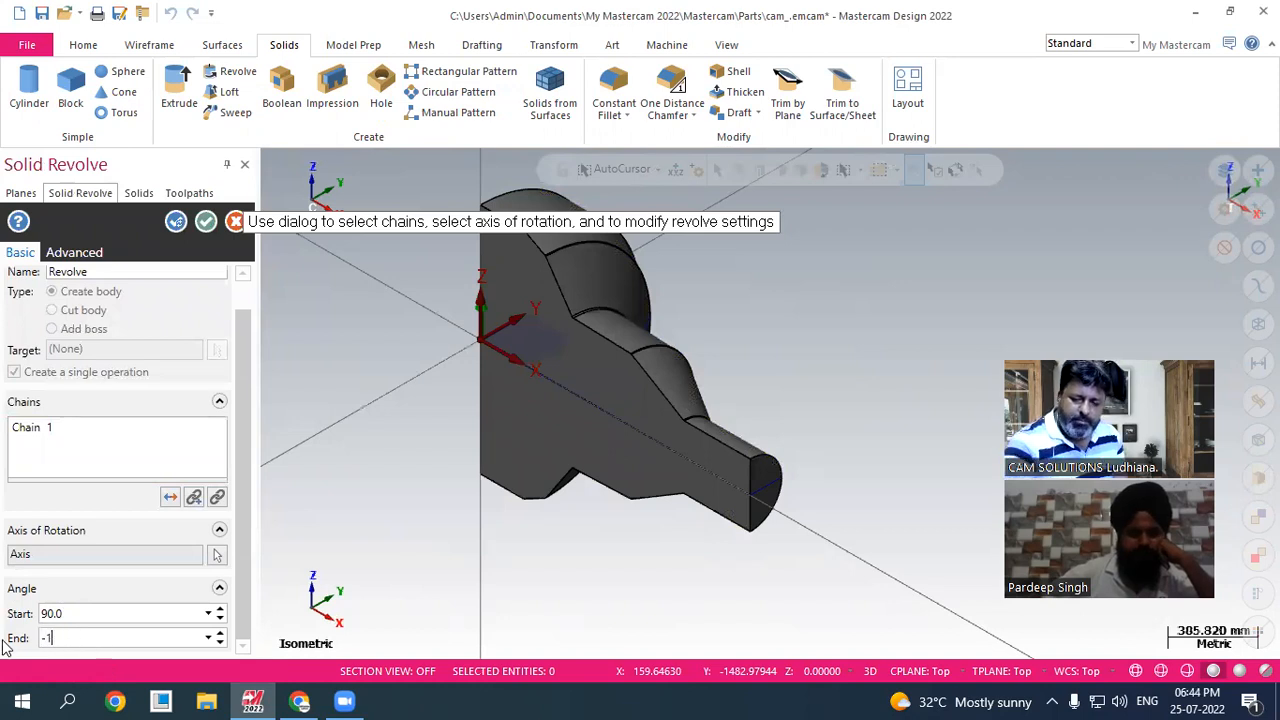
text(180)
key(Return)
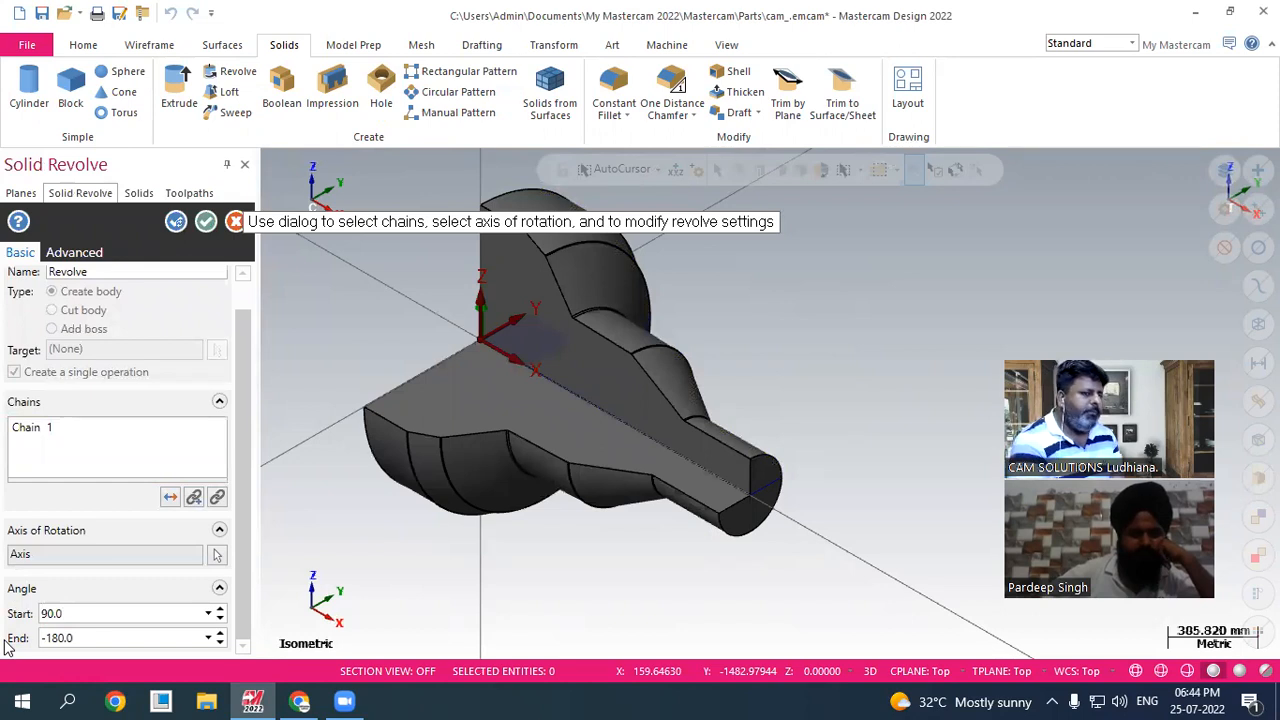
- Set the revolve's end angle to 360 degrees and start angle to 0, accept the edit and regenerate the solid
key(ctrl+a)
text(360)
key(Return)
drag(78, 614, 28, 613)
text(0)
key(Return)
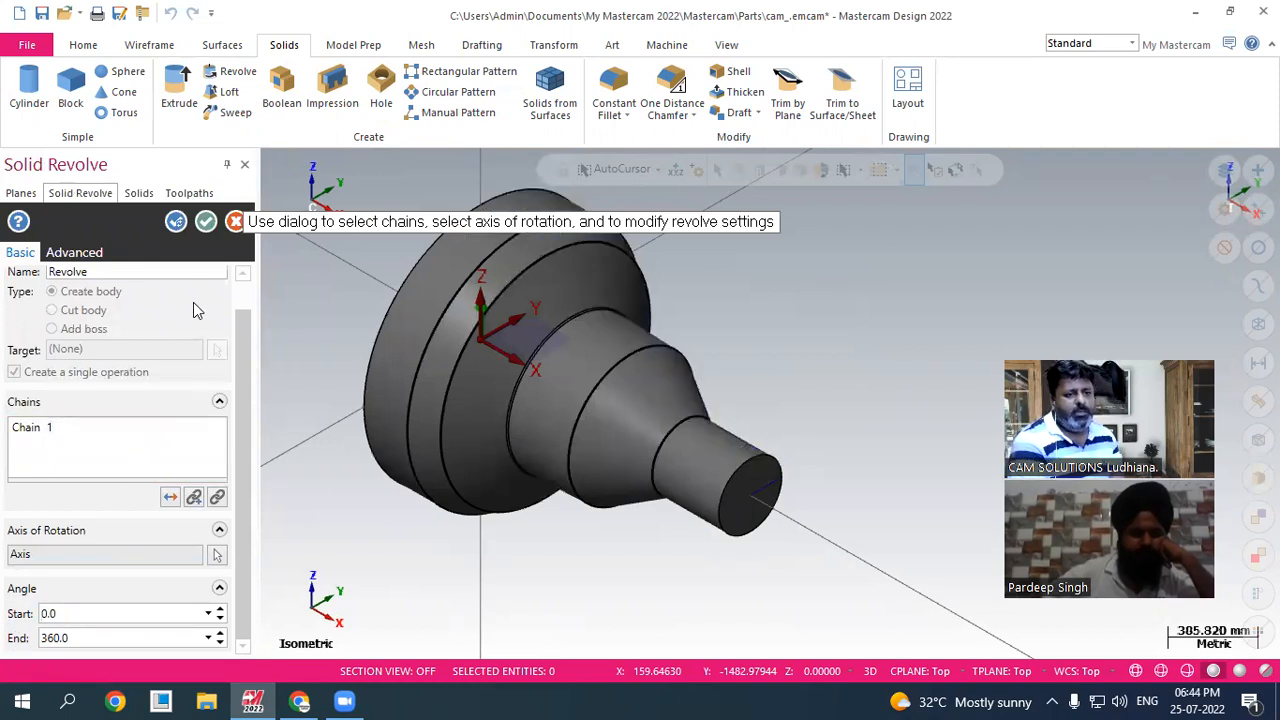
click(203, 223)
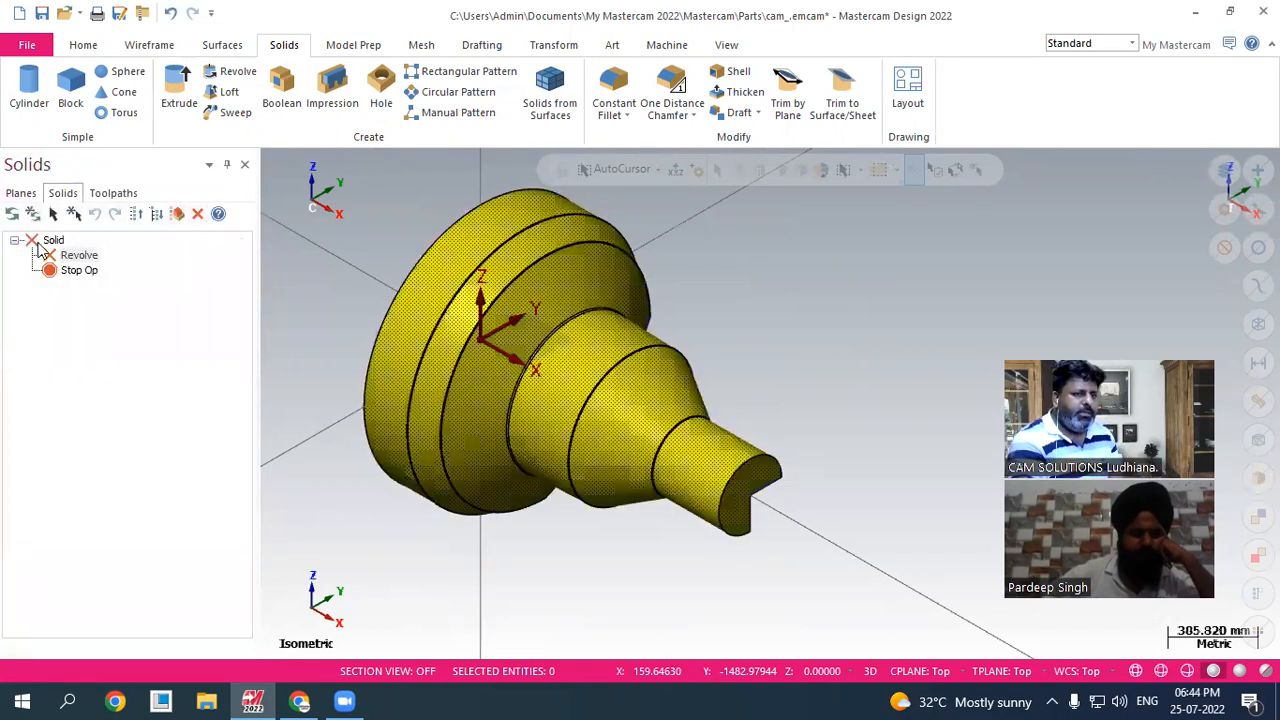
click(14, 214)
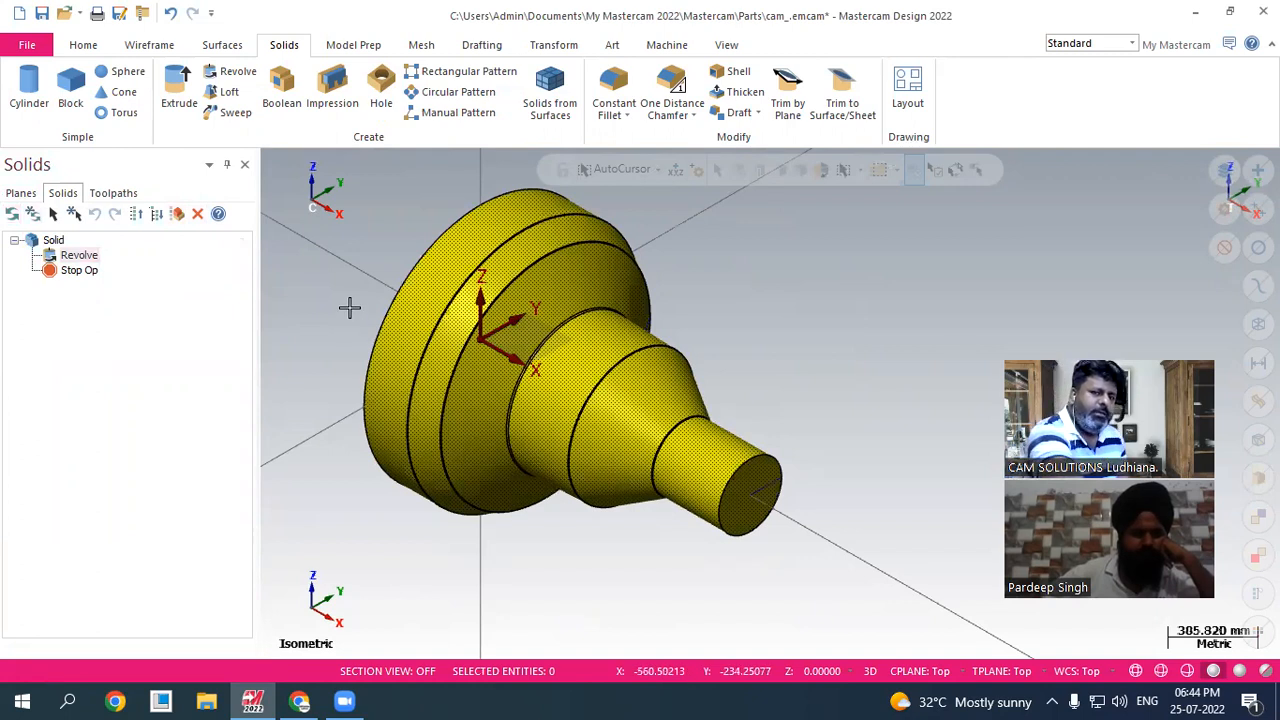
- View the revolved solid as wireframe, and compare outlined shading with plain shading
scroll(740, 389, down, 4)
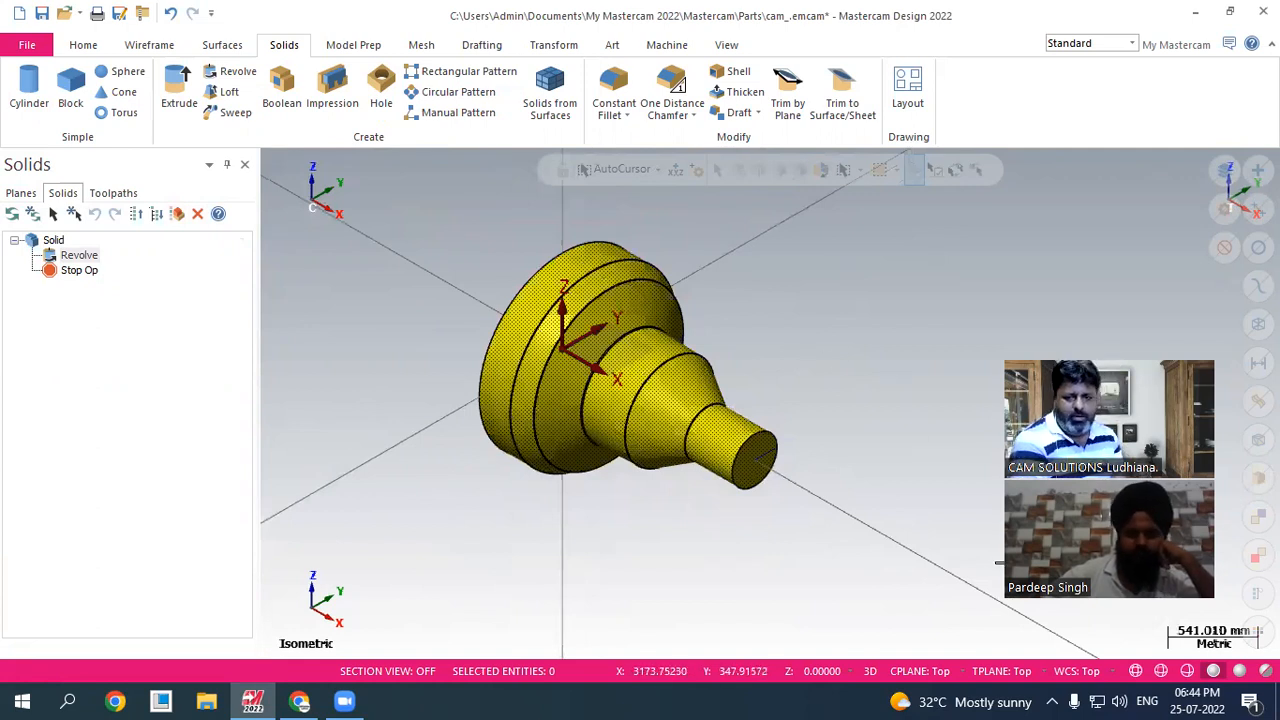
click(1135, 670)
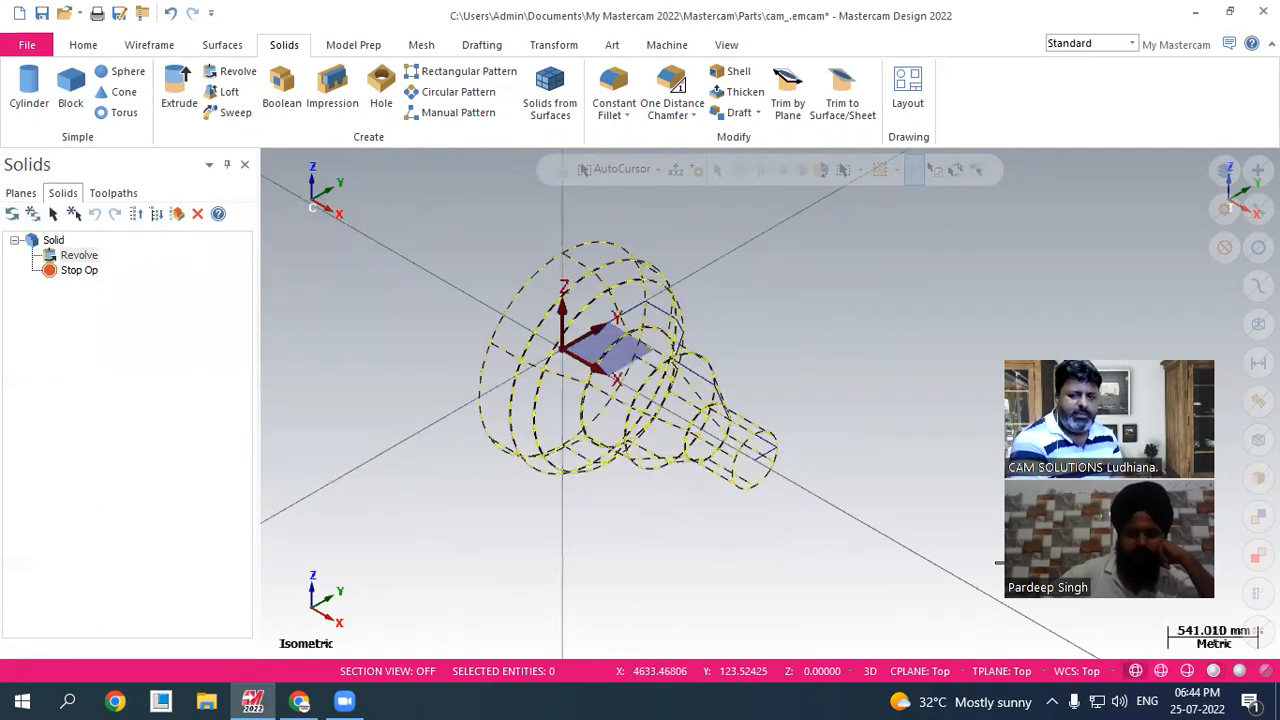
click(1216, 671)
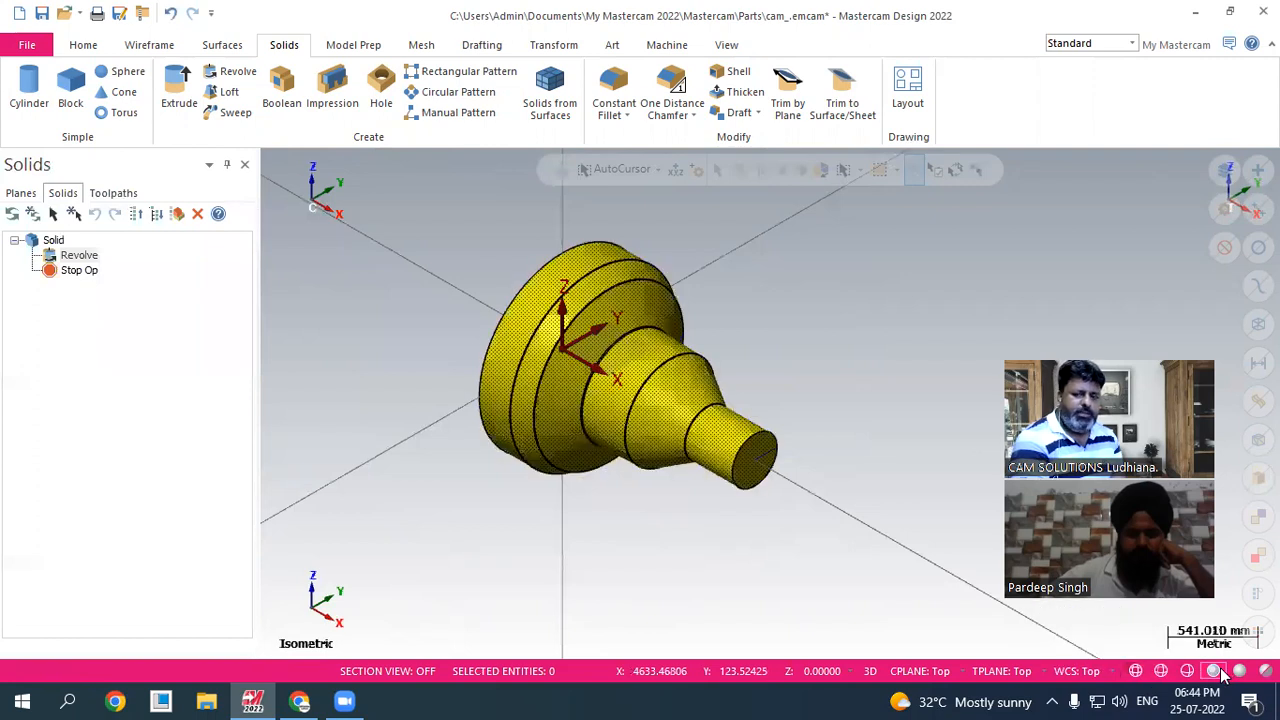
click(1238, 671)
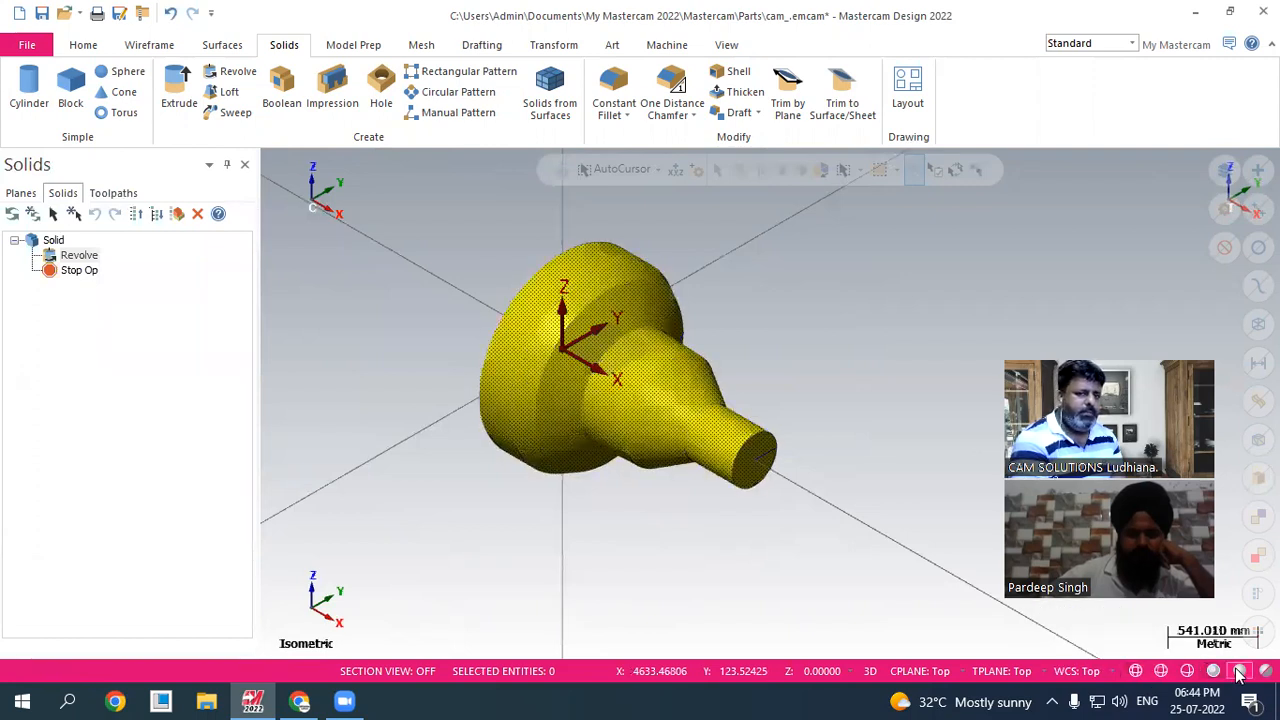
click(1213, 672)
click(1238, 672)
click(1213, 672)
- Toggle translucency on the model to inspect the solid's hidden edges up close
click(1266, 671)
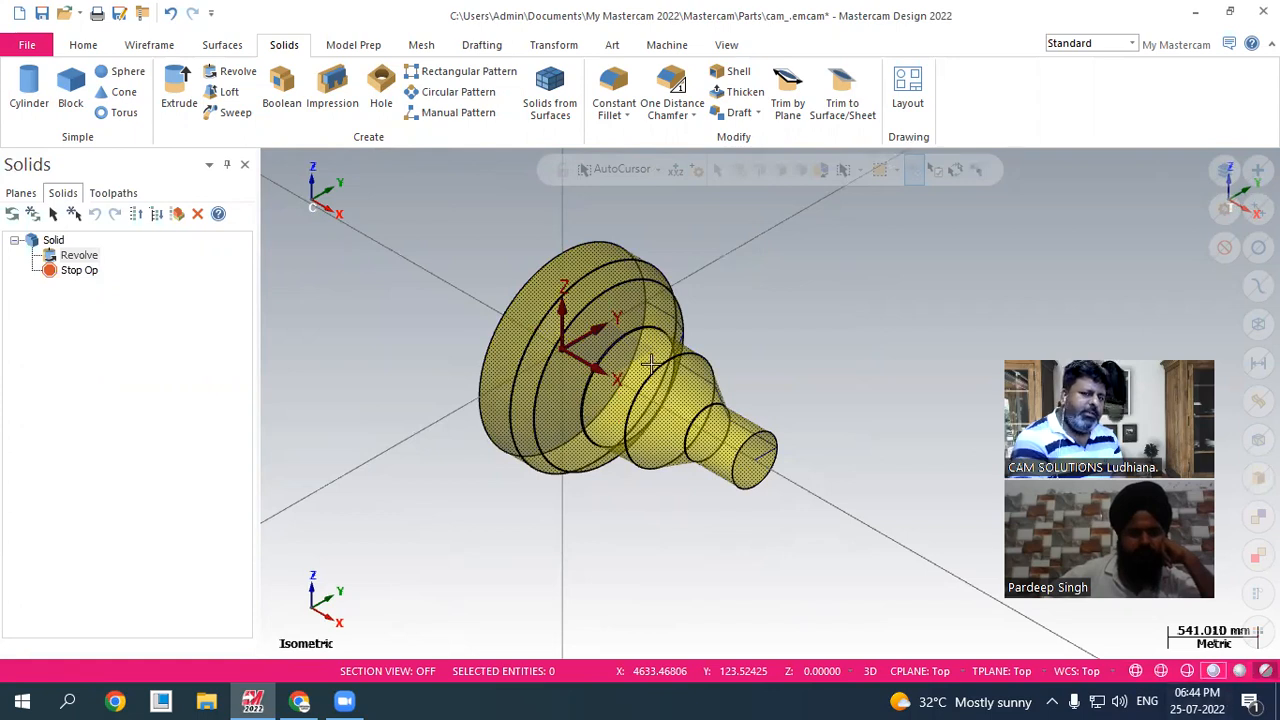
scroll(650, 366, up, 4)
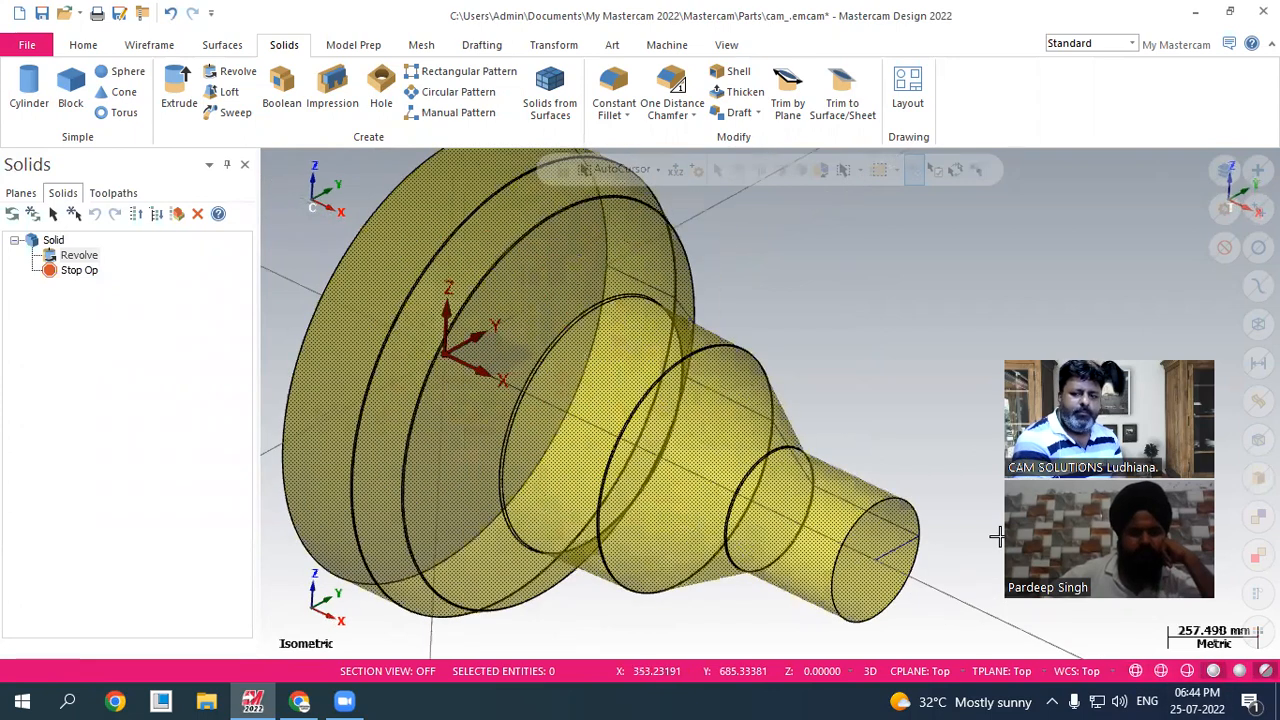
scroll(686, 371, down, 4)
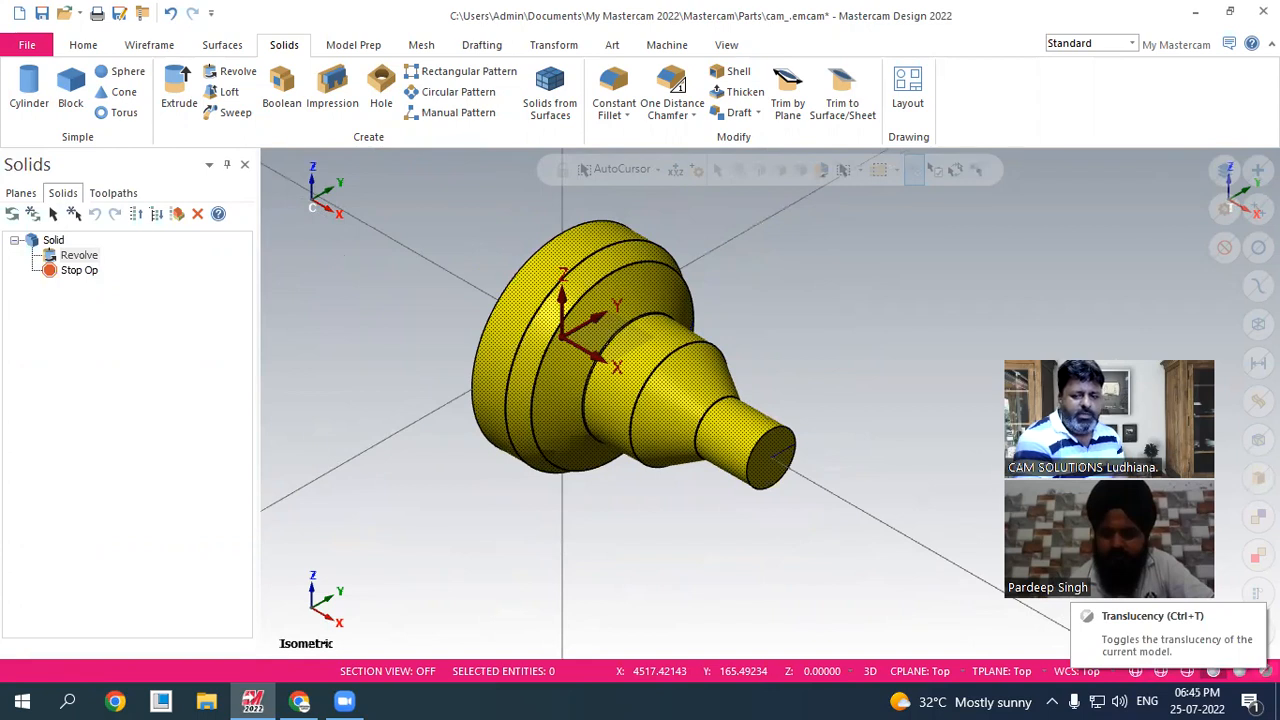
- Compare the solid shaded without outlines against outlined shading, ending with outlined shading
click(1214, 672)
click(1214, 672)
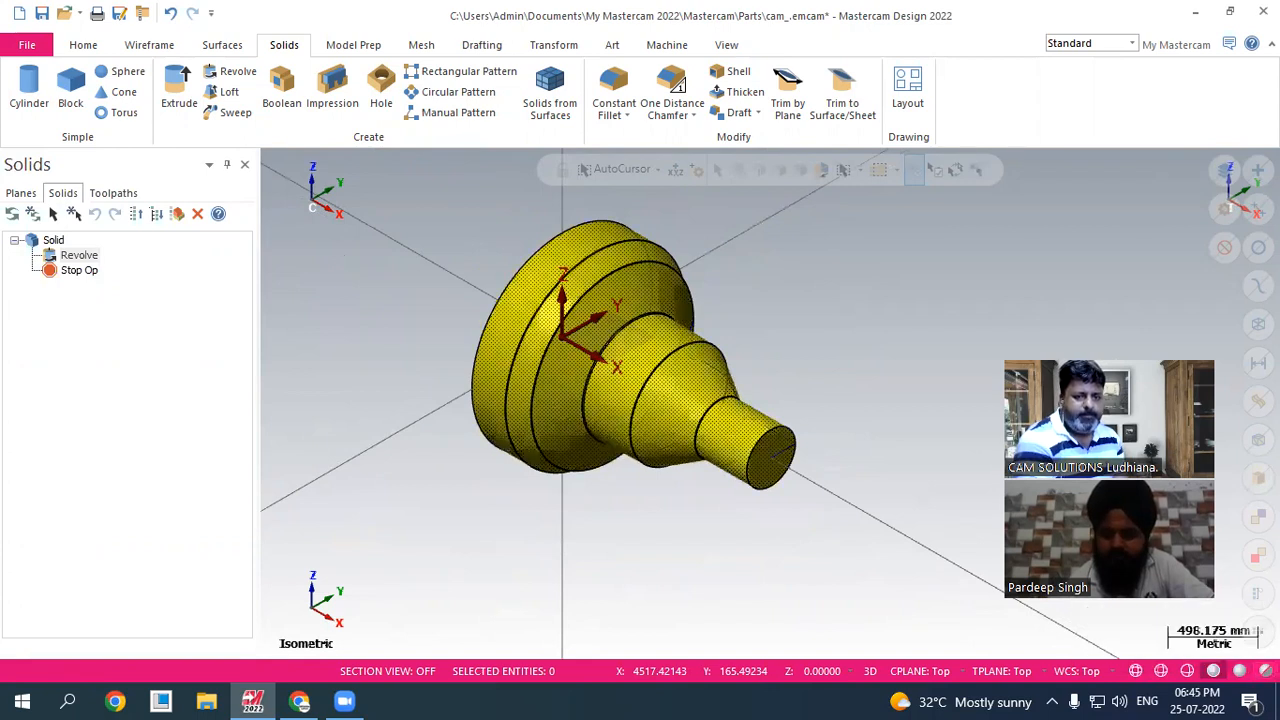
click(1233, 675)
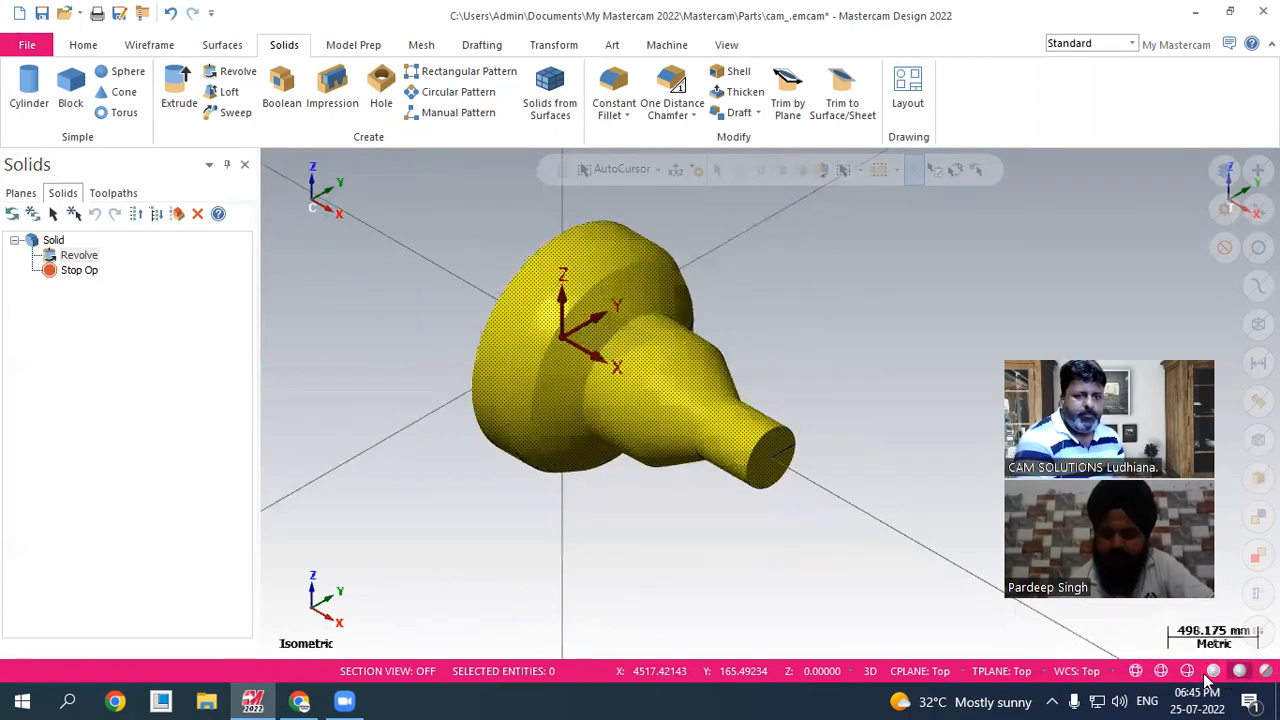
click(1206, 675)
click(1212, 672)
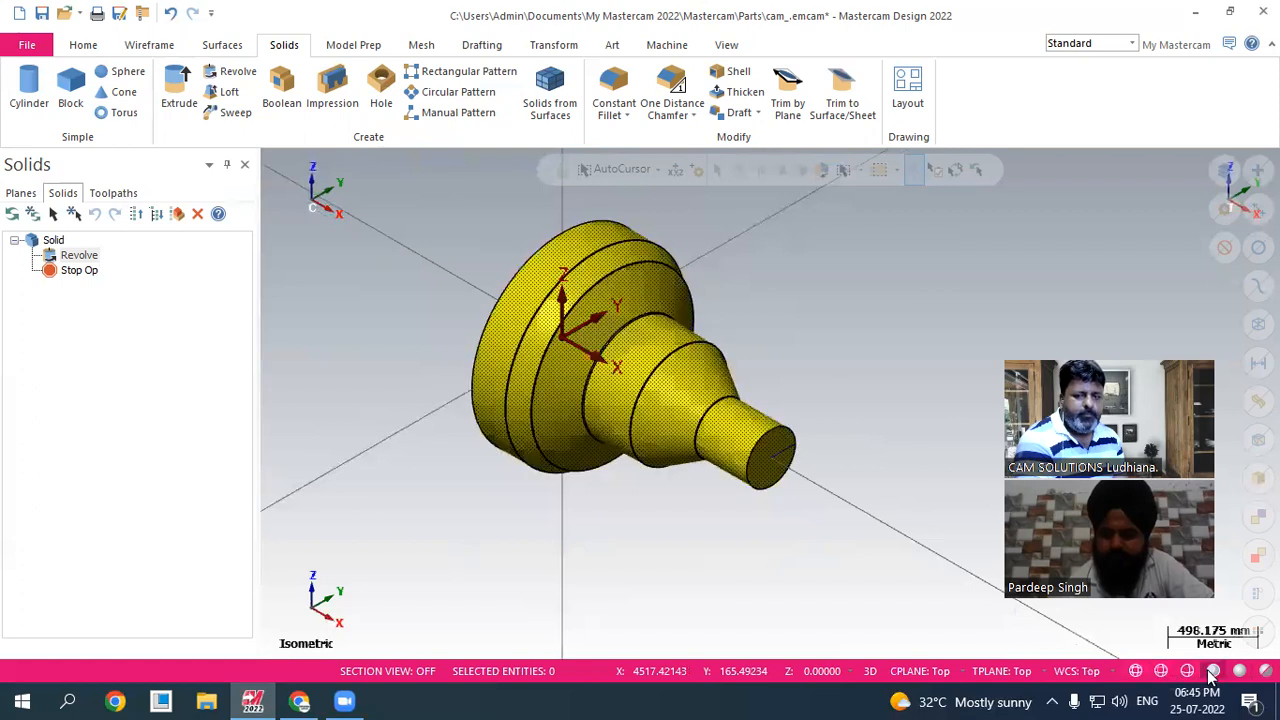
- Select all solid entities in the model, including the revolved body
click(733, 469)
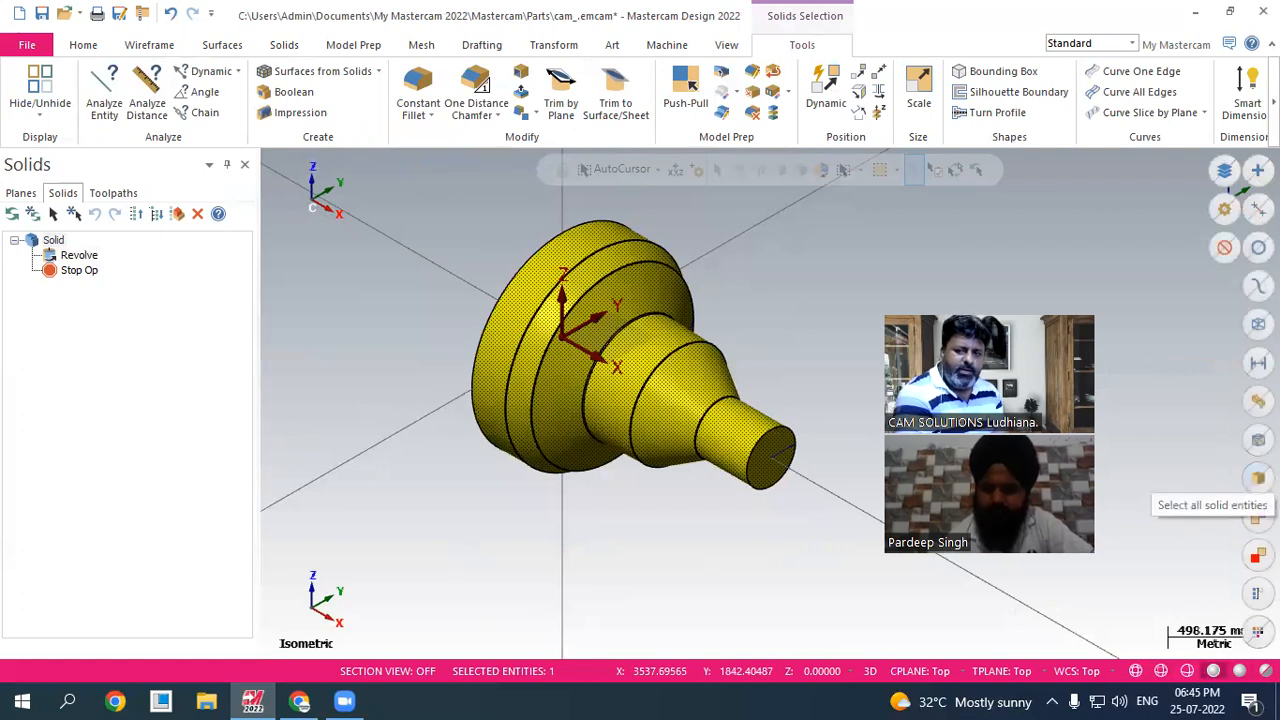
click(1254, 478)
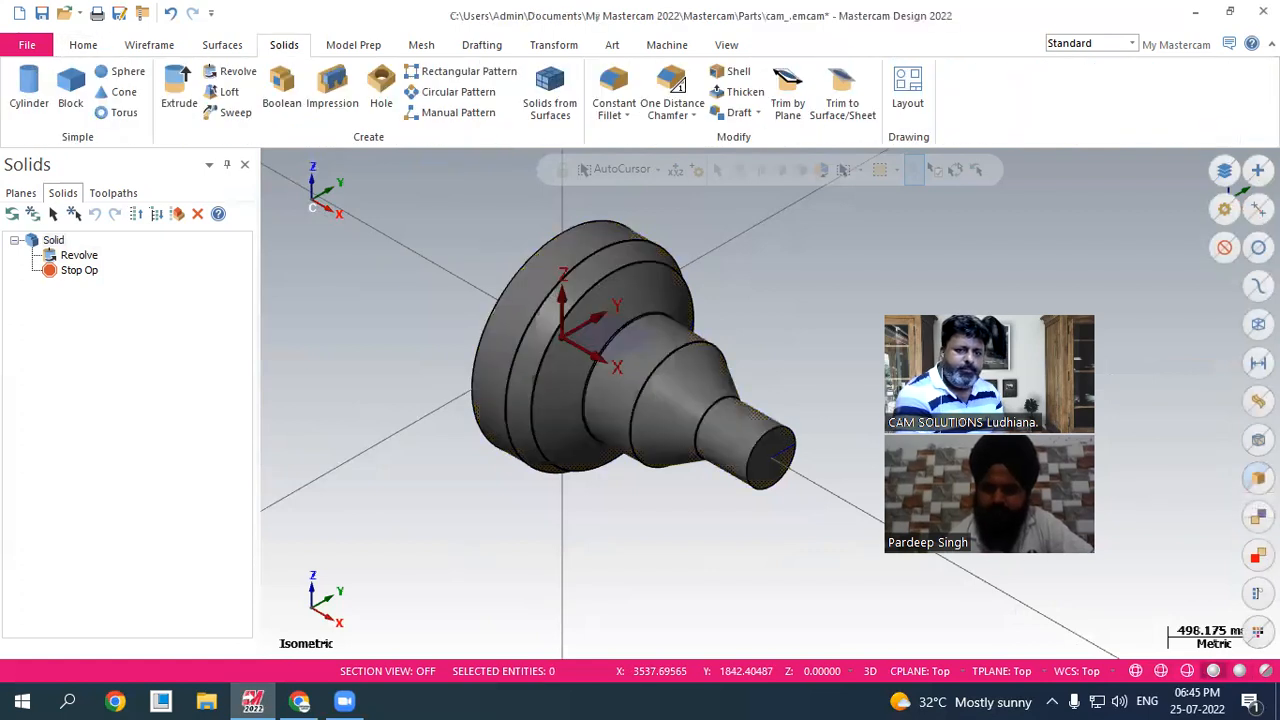
click(1256, 478)
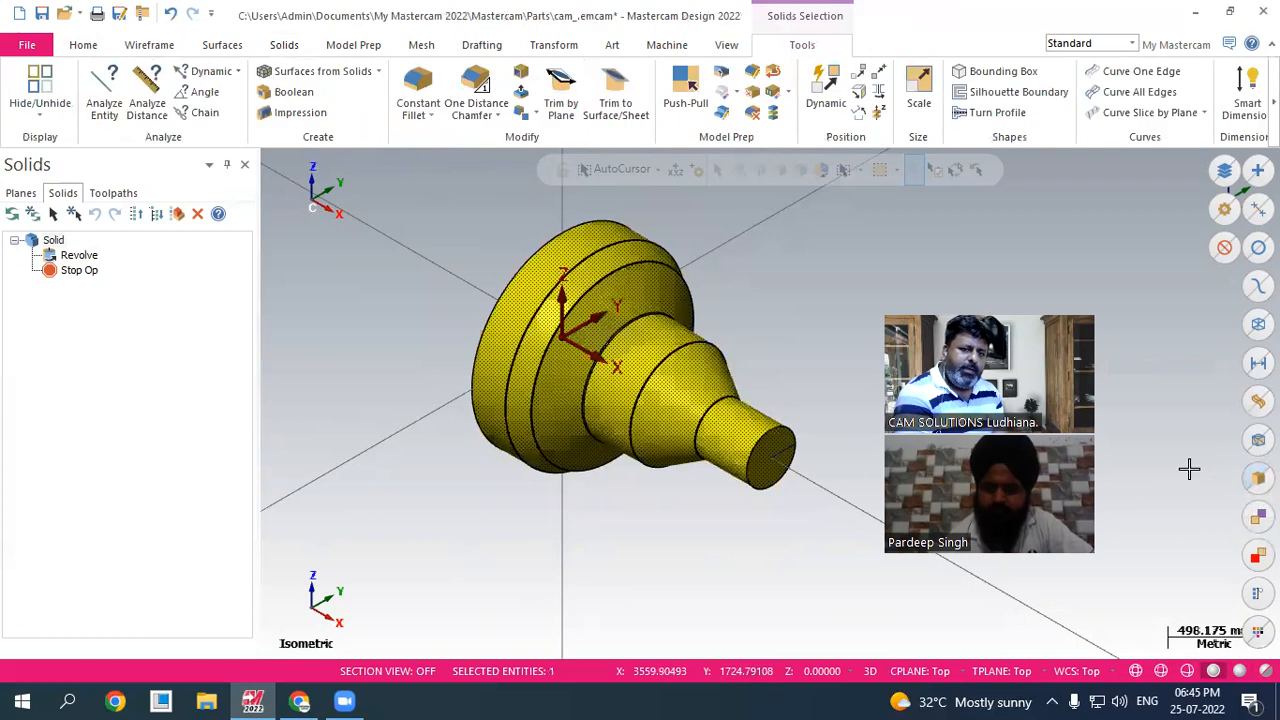
- Blank the selected revolved solid to leave only the wireframe turning profile on screen
click(82, 46)
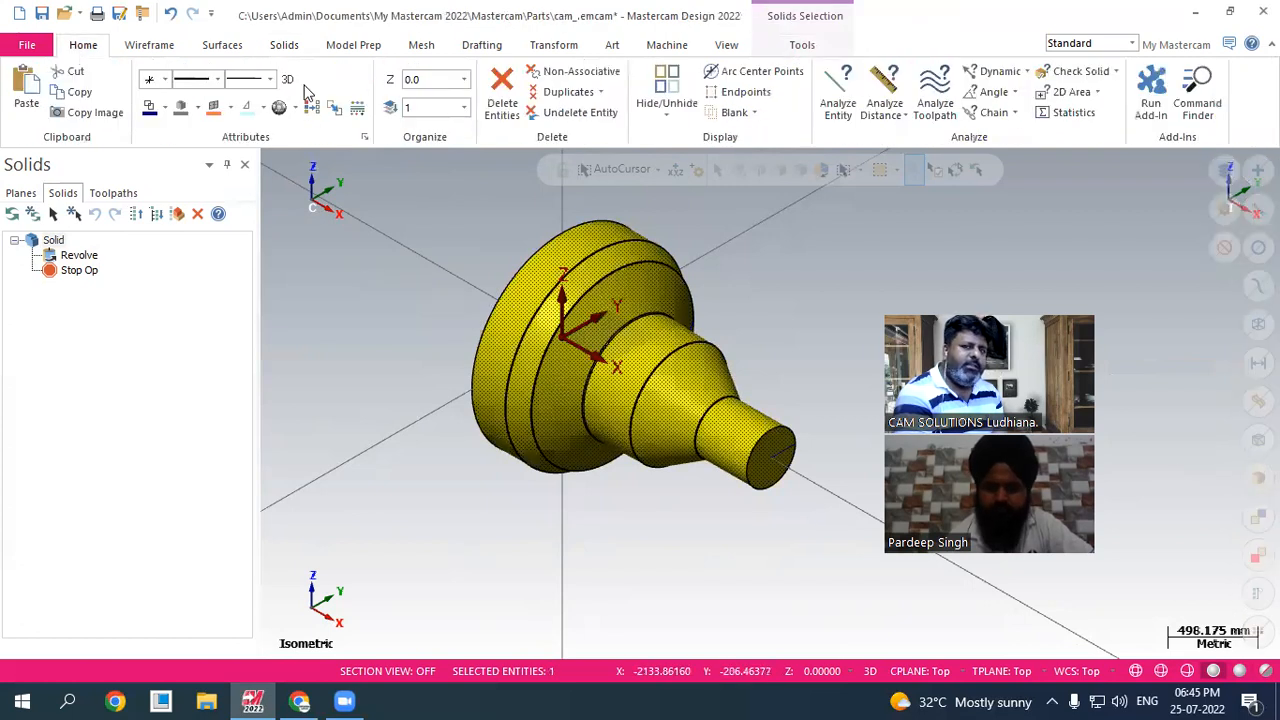
click(731, 113)
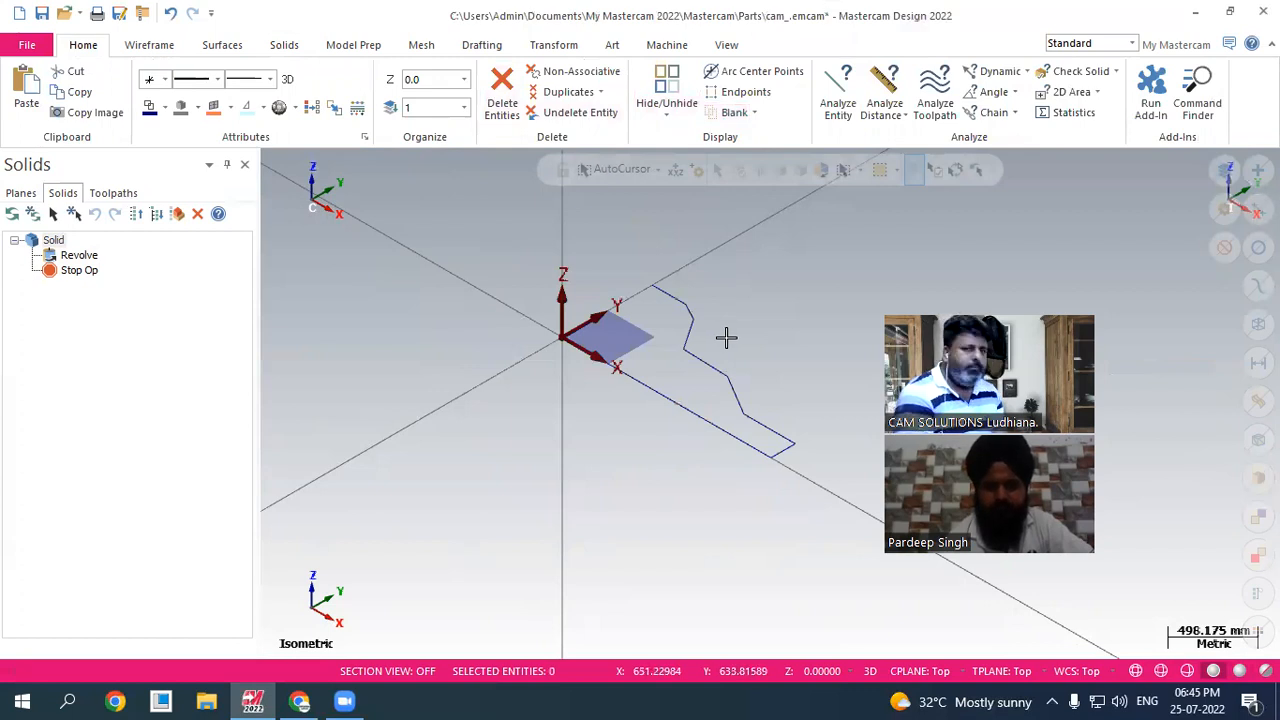
scroll(803, 349, up, 2)
scroll(816, 382, up, 1)
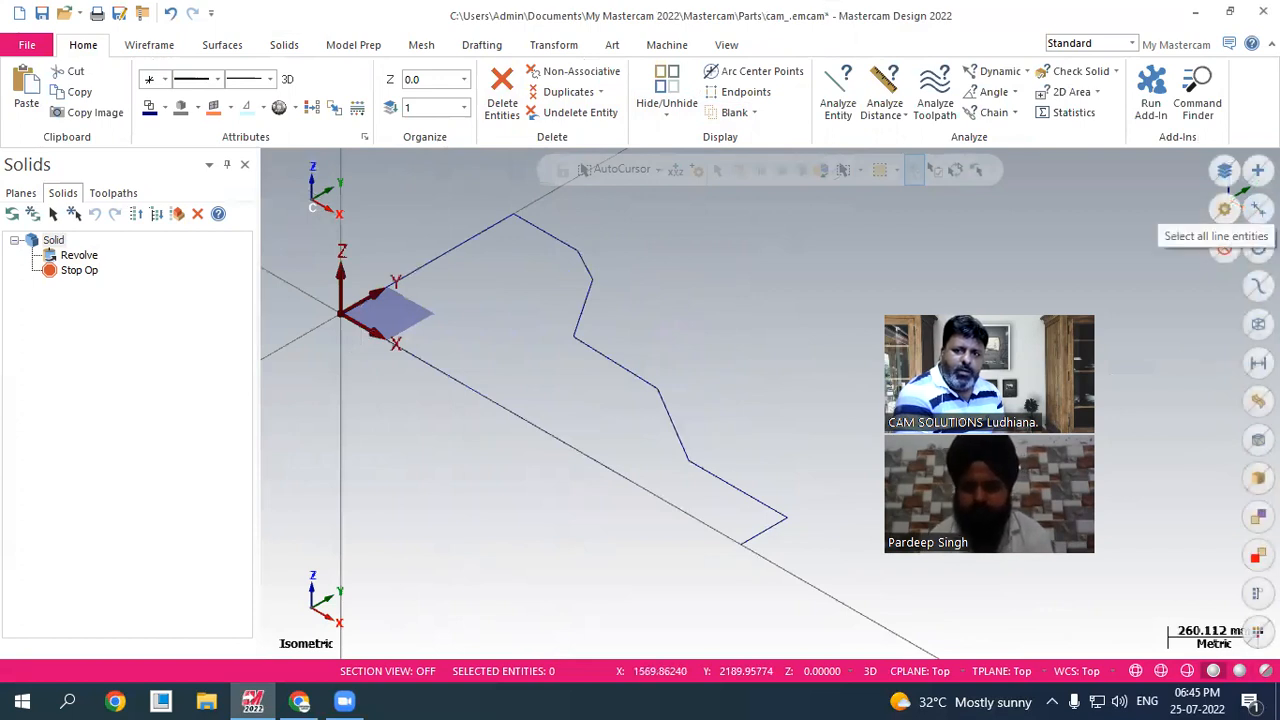
- Select all line entities, check which profile segments are highlighted, and clear the selection
click(1257, 208)
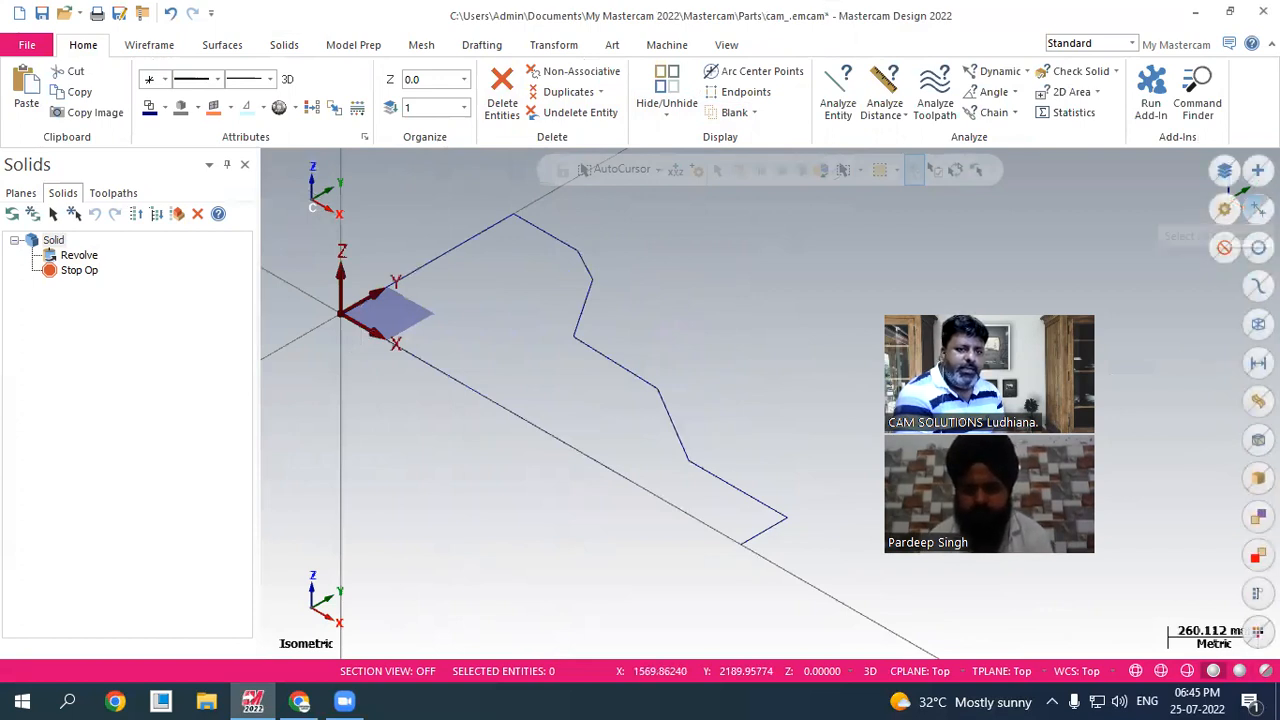
scroll(786, 275, up, 1)
scroll(649, 337, up, 8)
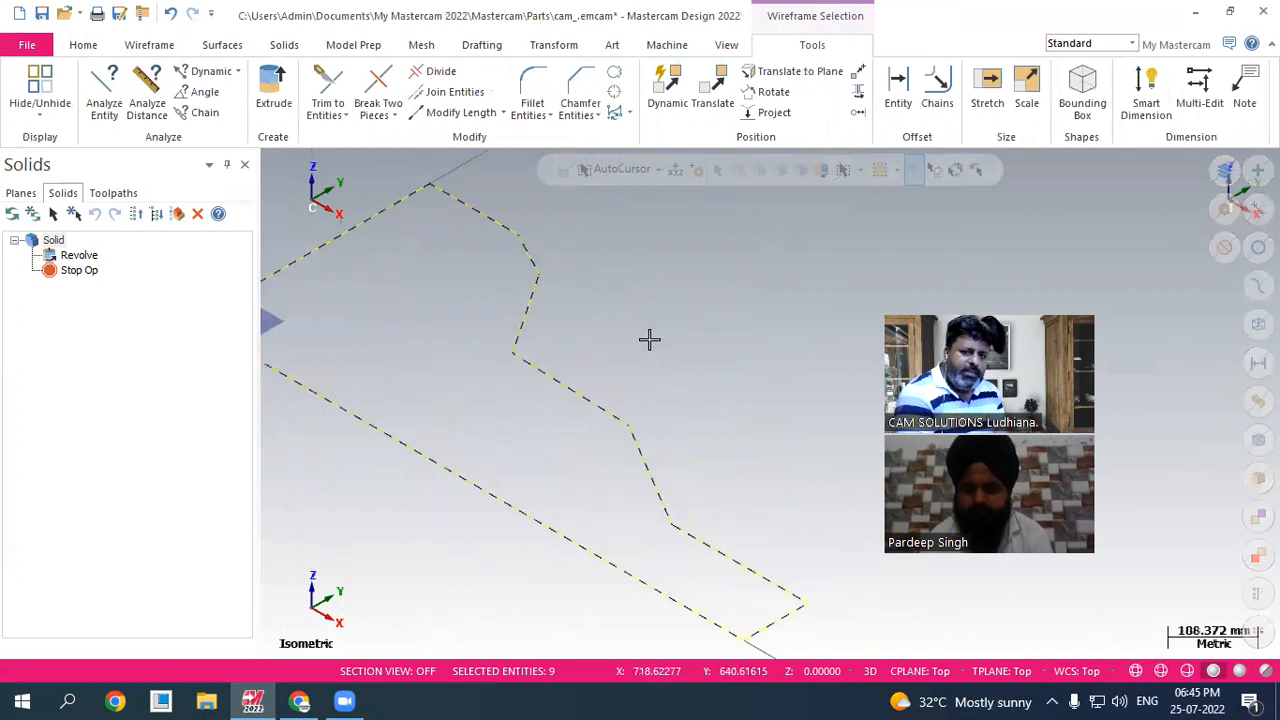
scroll(683, 423, down, 7)
scroll(707, 410, down, 4)
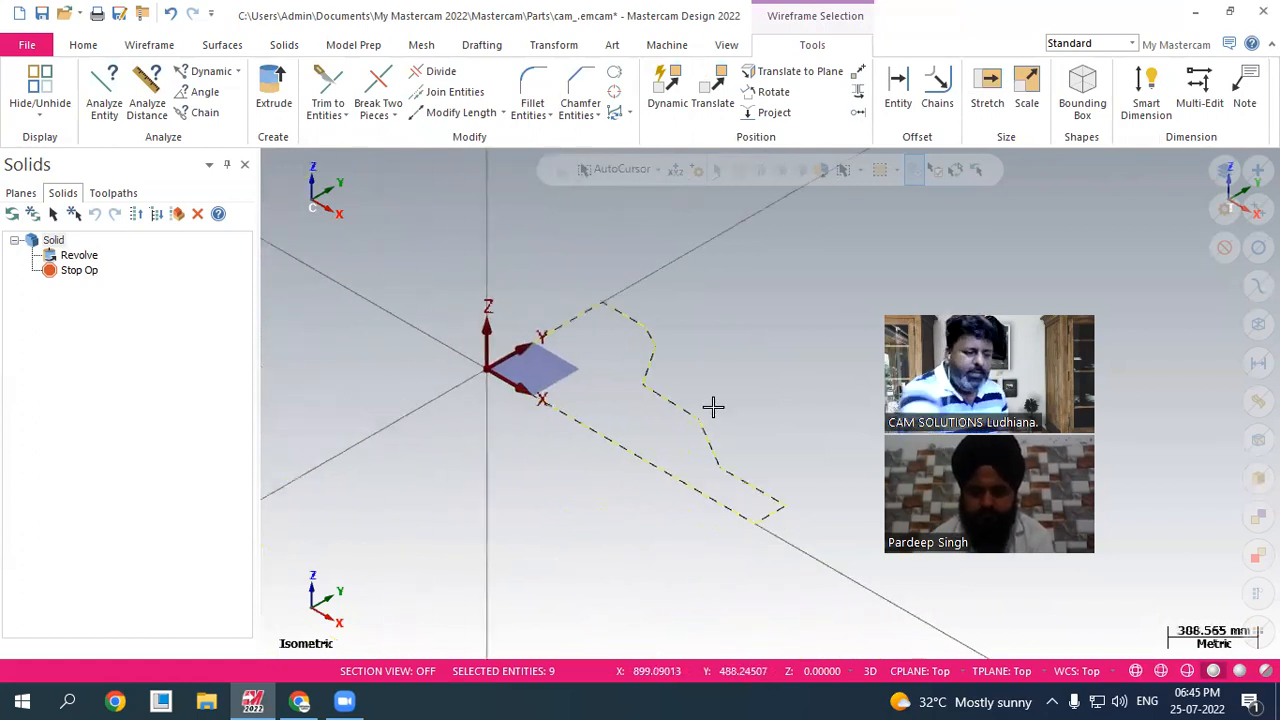
key(Escape)
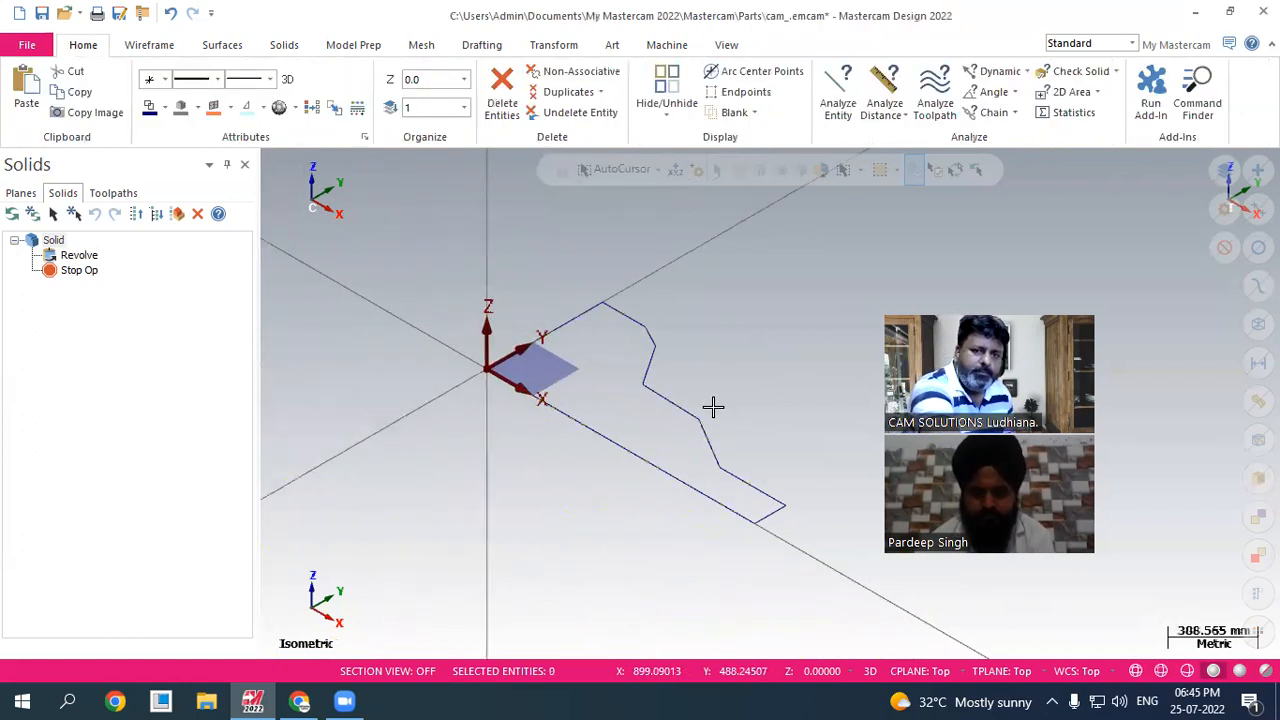
- Select all arc entities, examine the profile's corners up close for small selected arcs, and clear the selection
click(1258, 247)
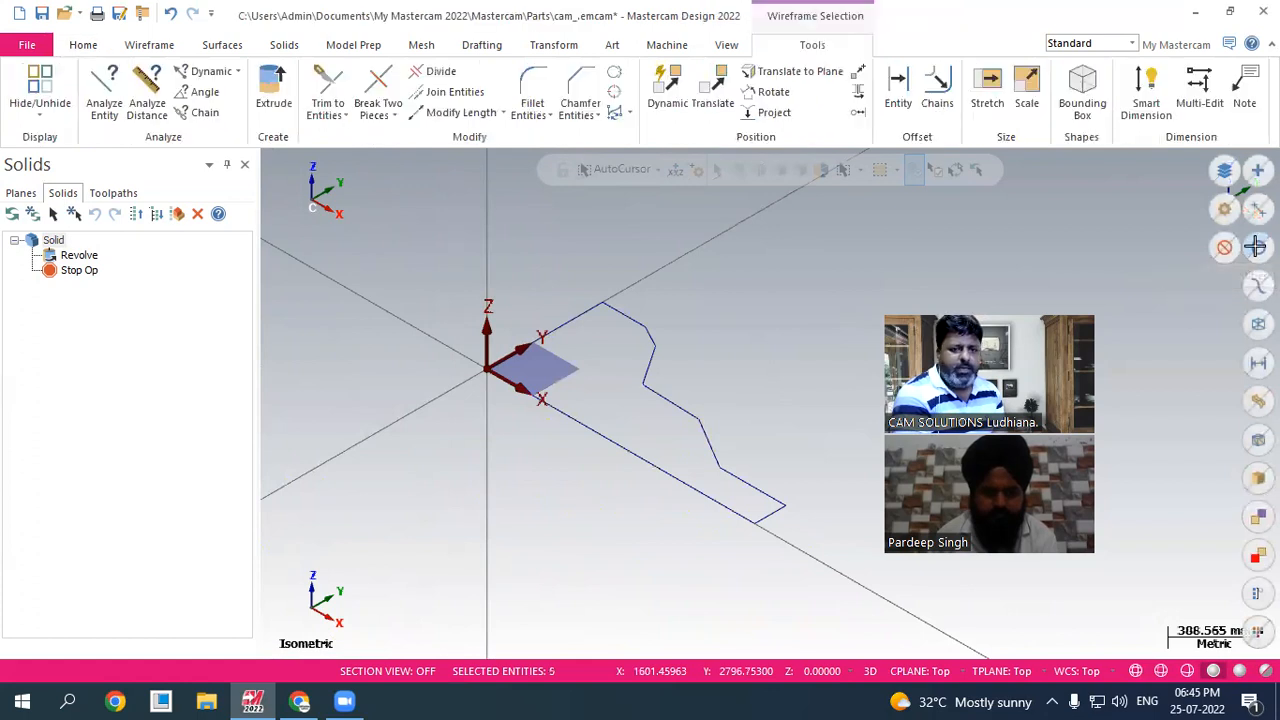
scroll(714, 360, up, 2)
scroll(640, 366, up, 3)
scroll(664, 410, up, 5)
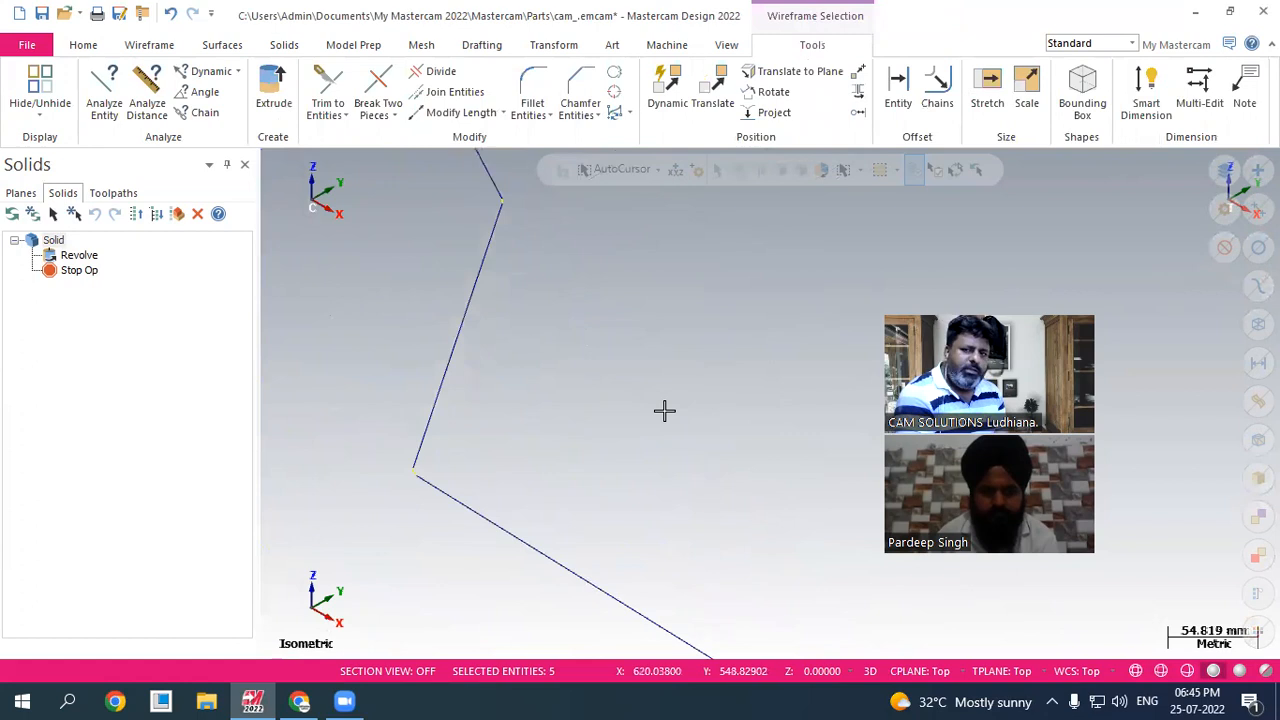
scroll(546, 434, up, 2)
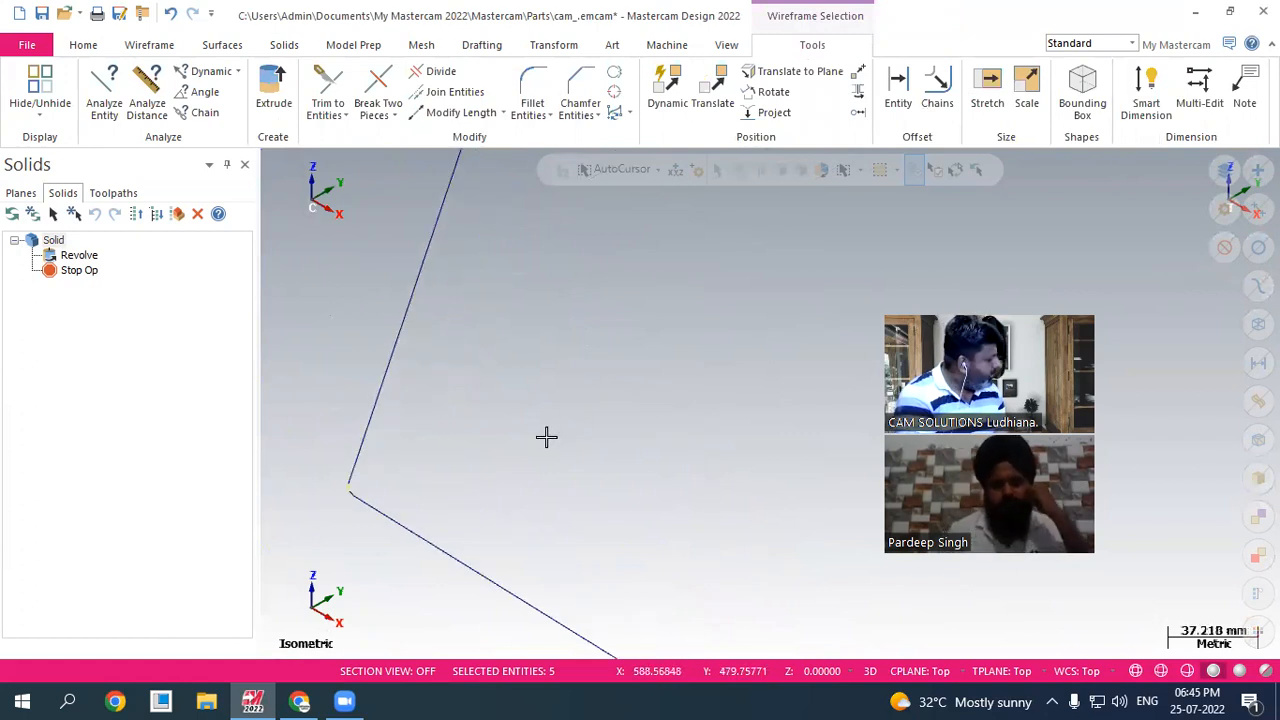
scroll(654, 380, down, 7)
scroll(766, 346, down, 5)
scroll(780, 342, up, 2)
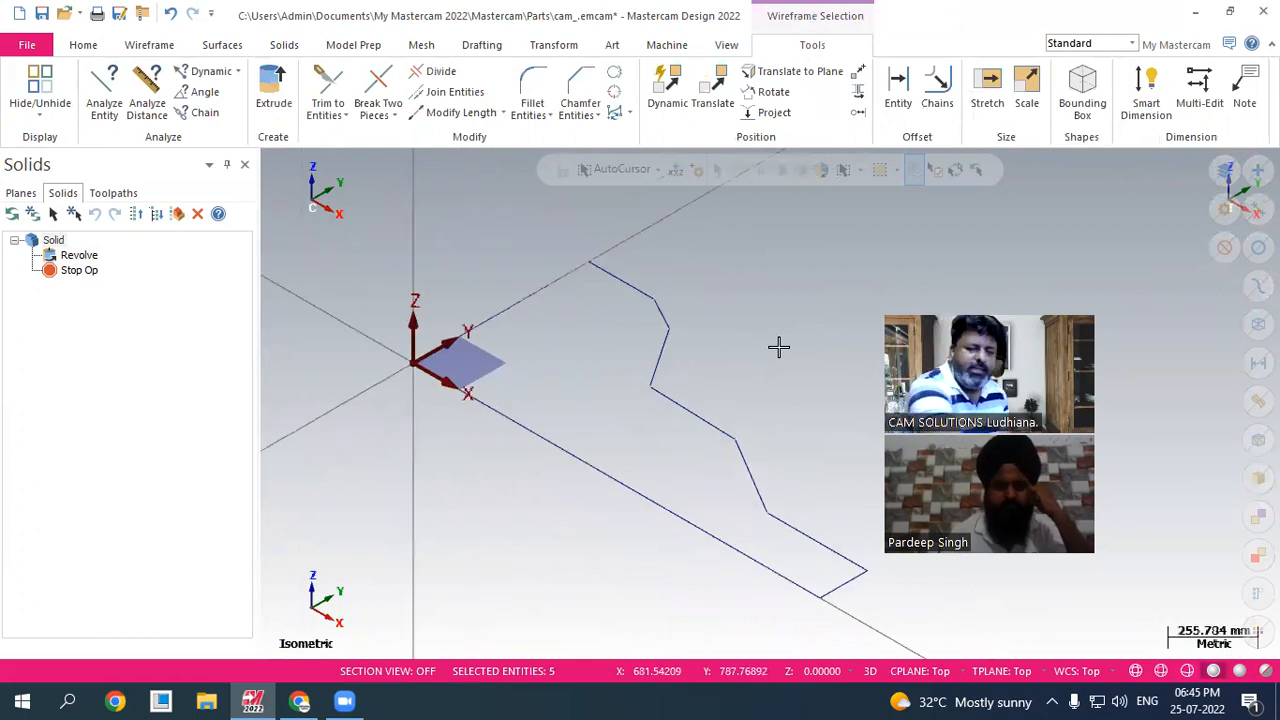
key(Escape)
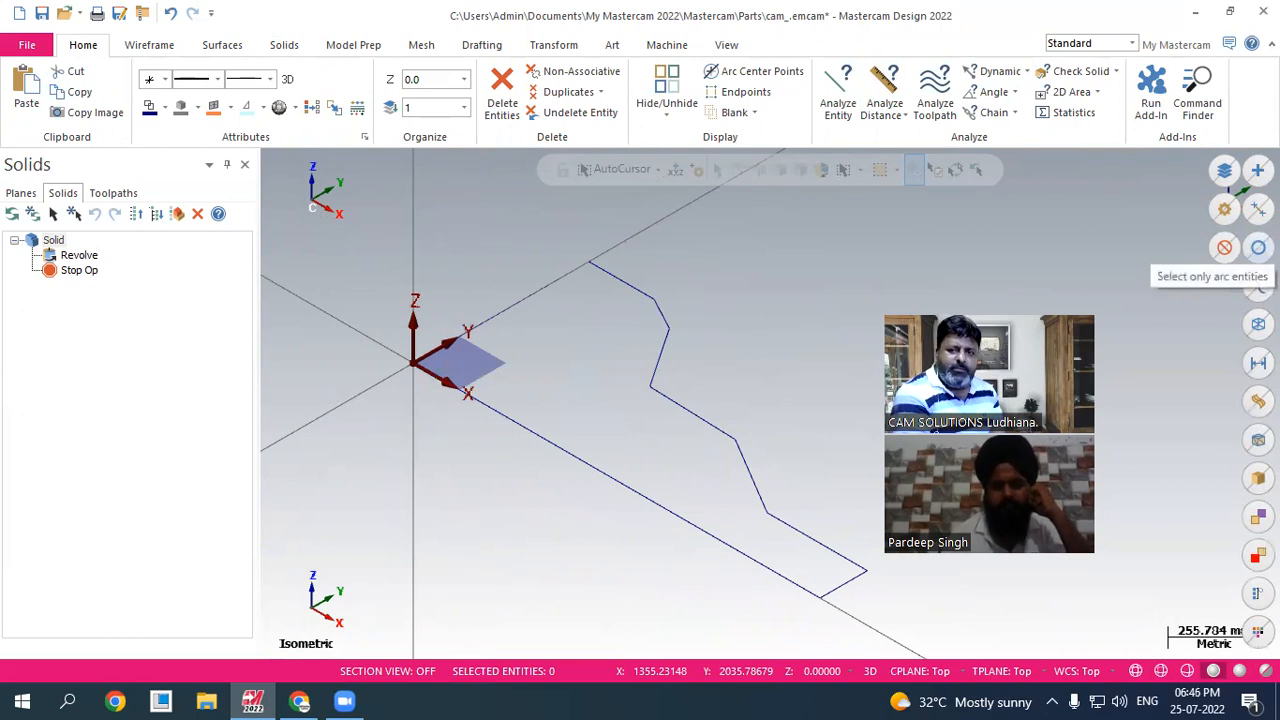
- Draw three center-point circles inside the profile: one of about 101.5 mm radius, a smaller one, and one of about 105.7 mm radius
click(149, 45)
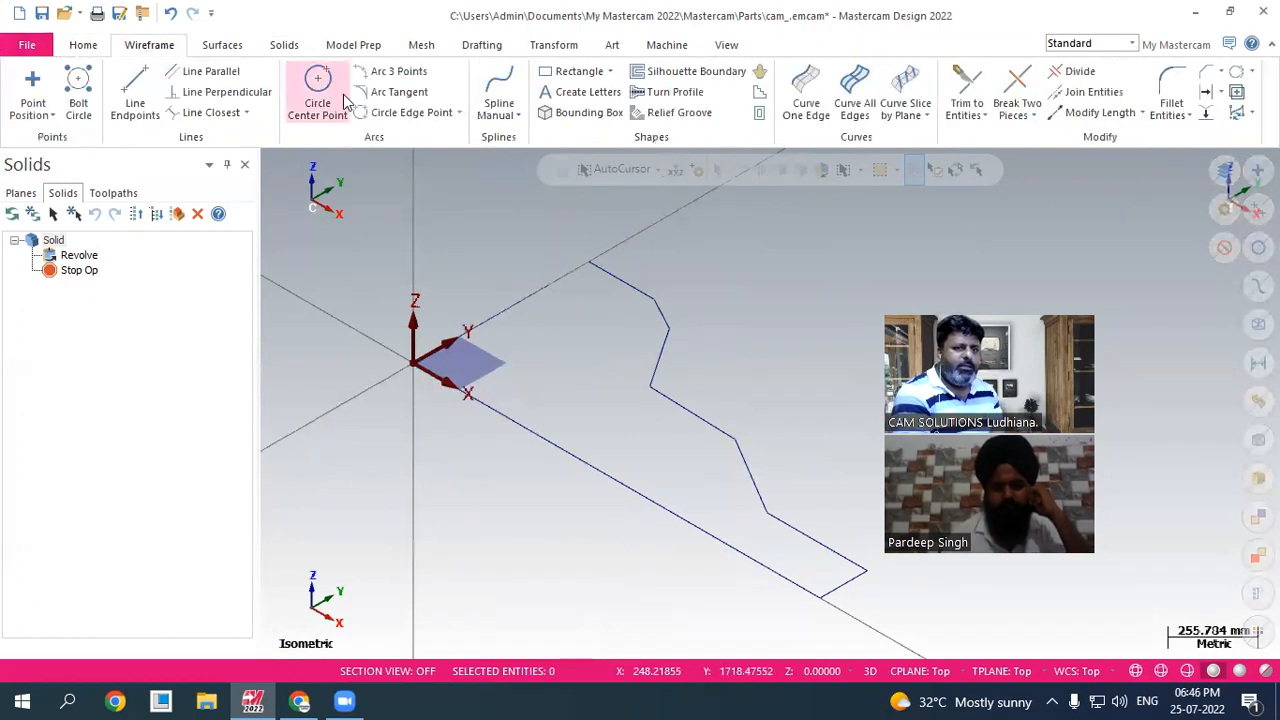
click(567, 330)
click(567, 353)
click(595, 412)
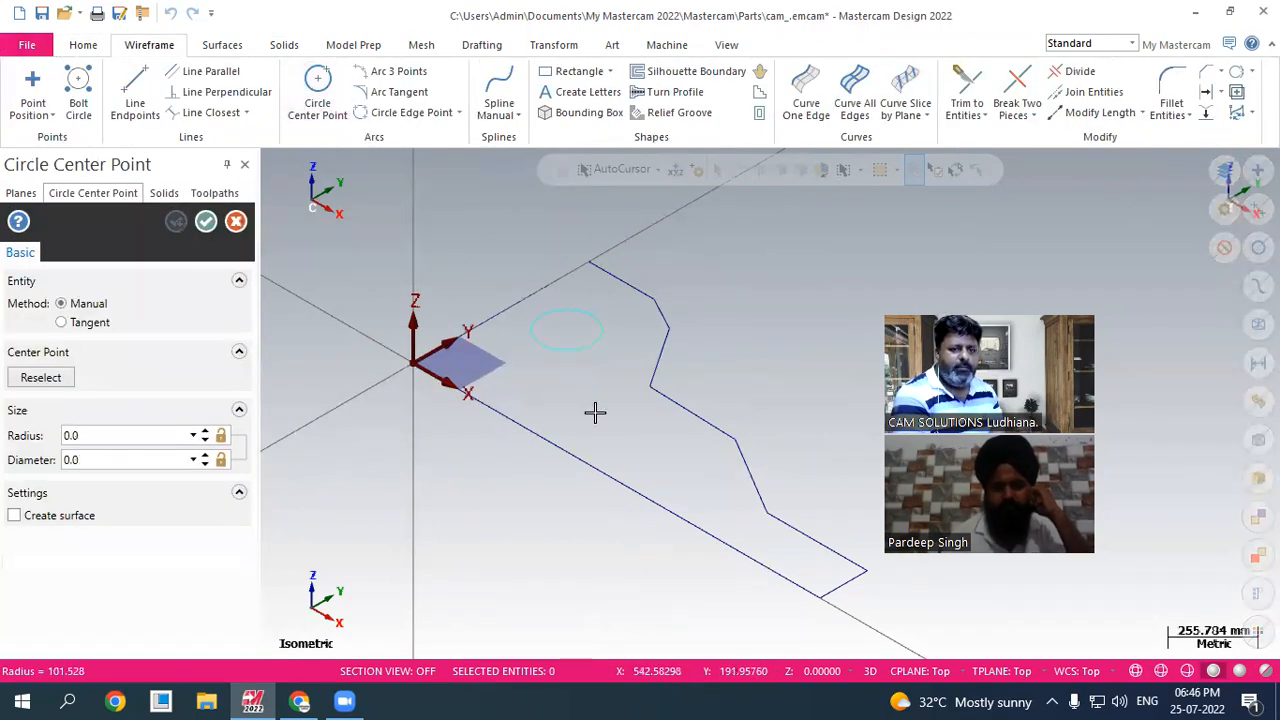
click(598, 424)
click(660, 470)
click(671, 491)
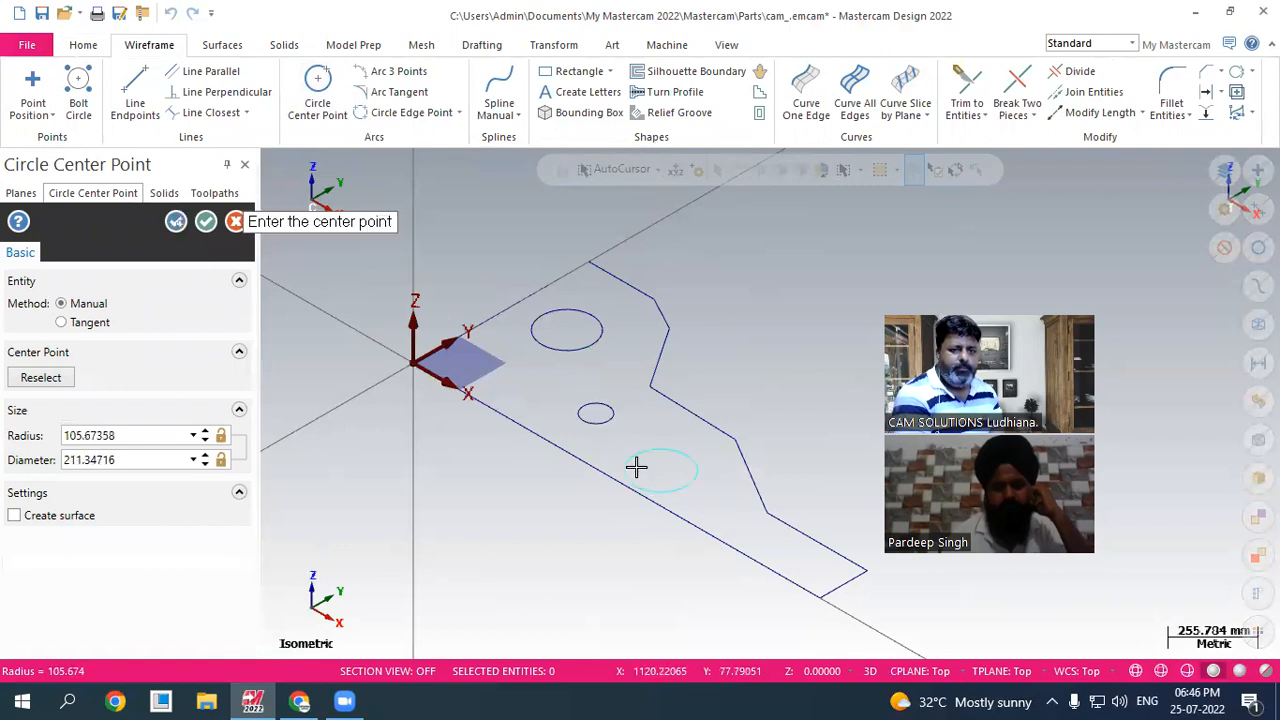
click(205, 221)
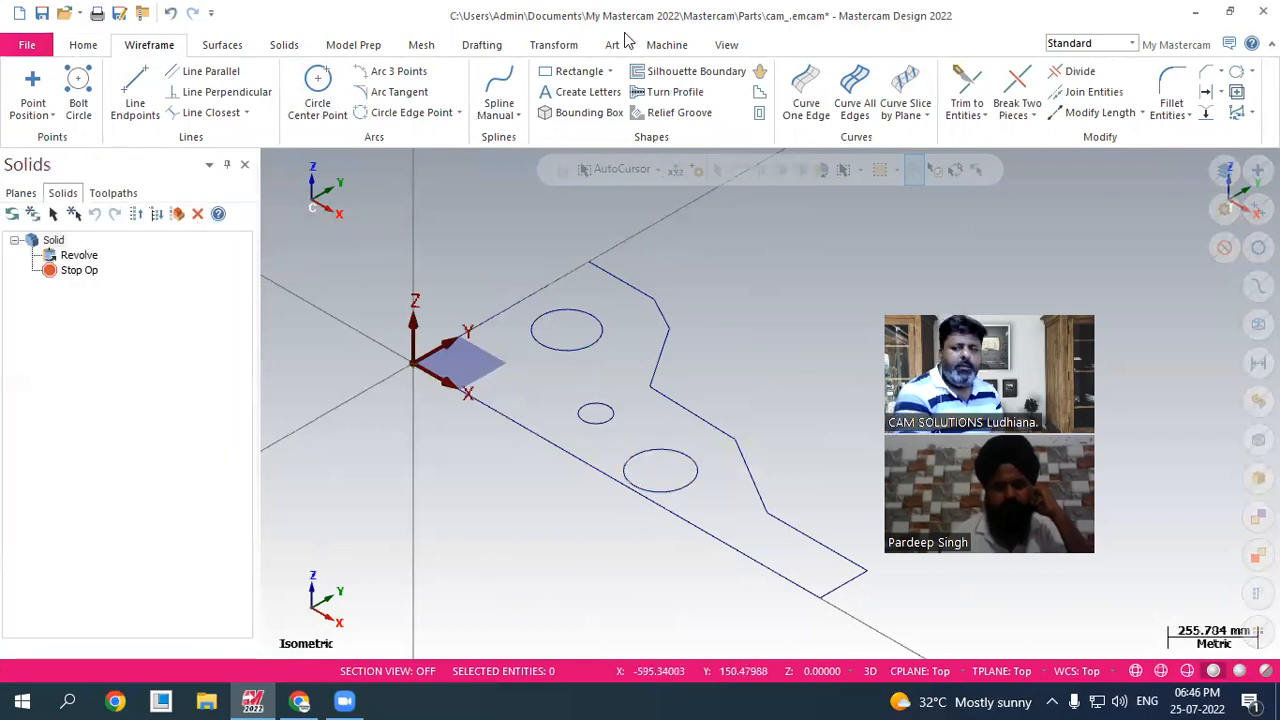
- Select all arc entities including the three circles, try a window selection limited to arcs at the profile's narrow end, and clear the selection
click(1256, 246)
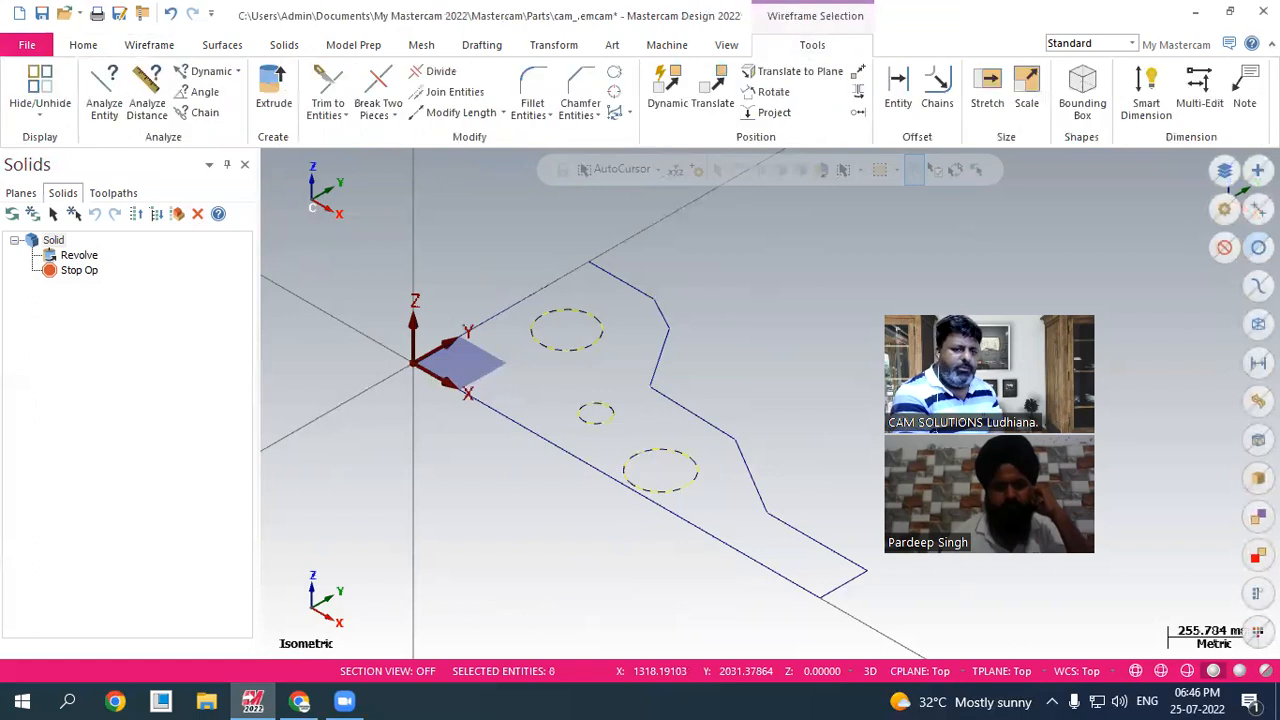
click(1246, 243)
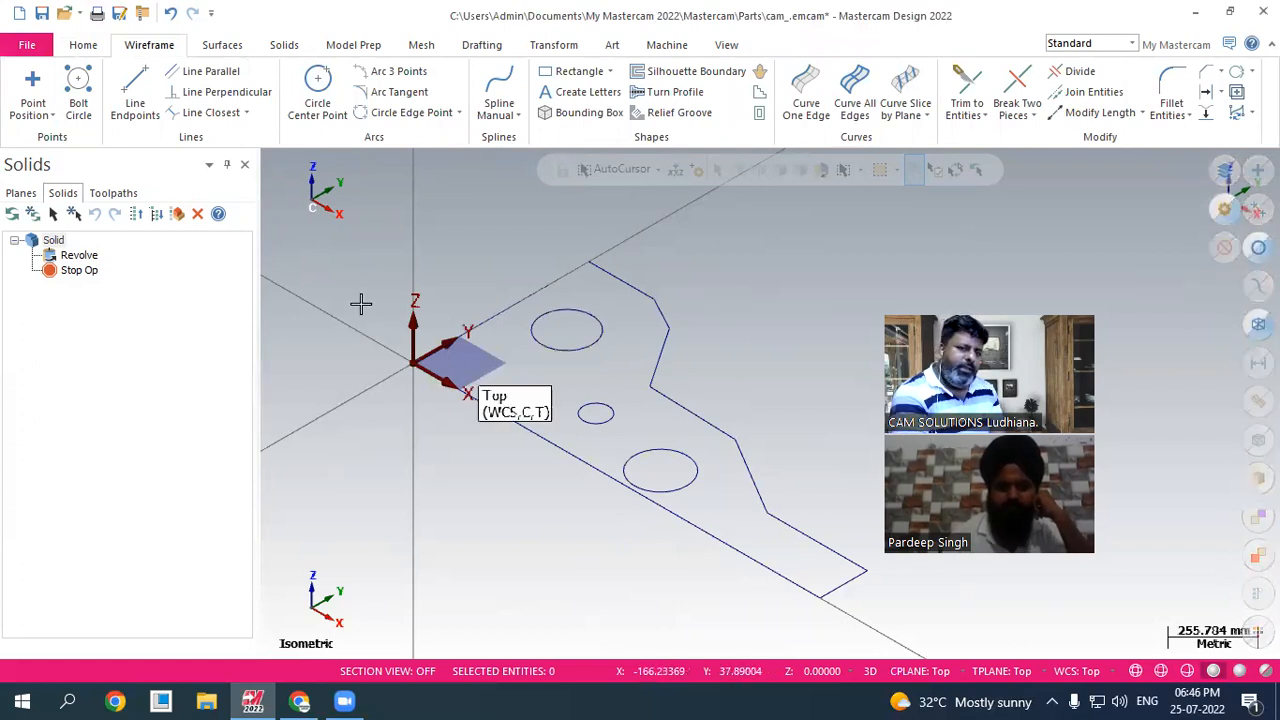
drag(712, 505, 870, 626)
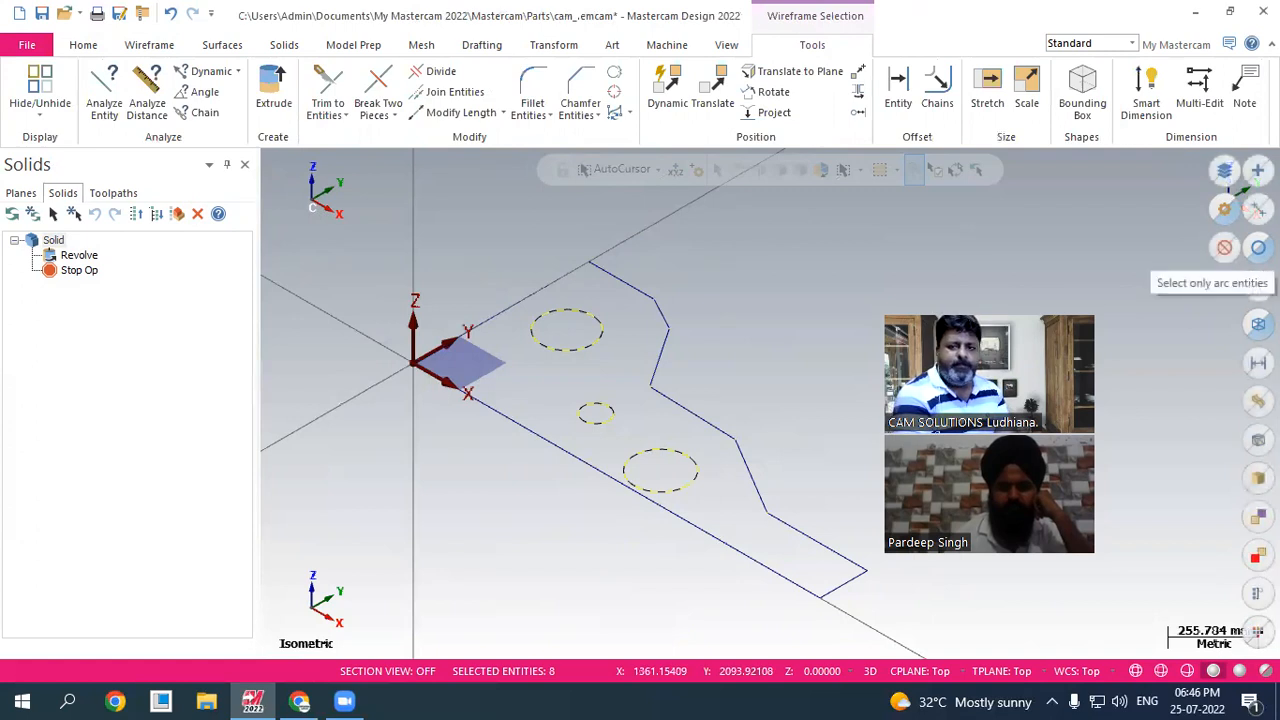
key(Escape)
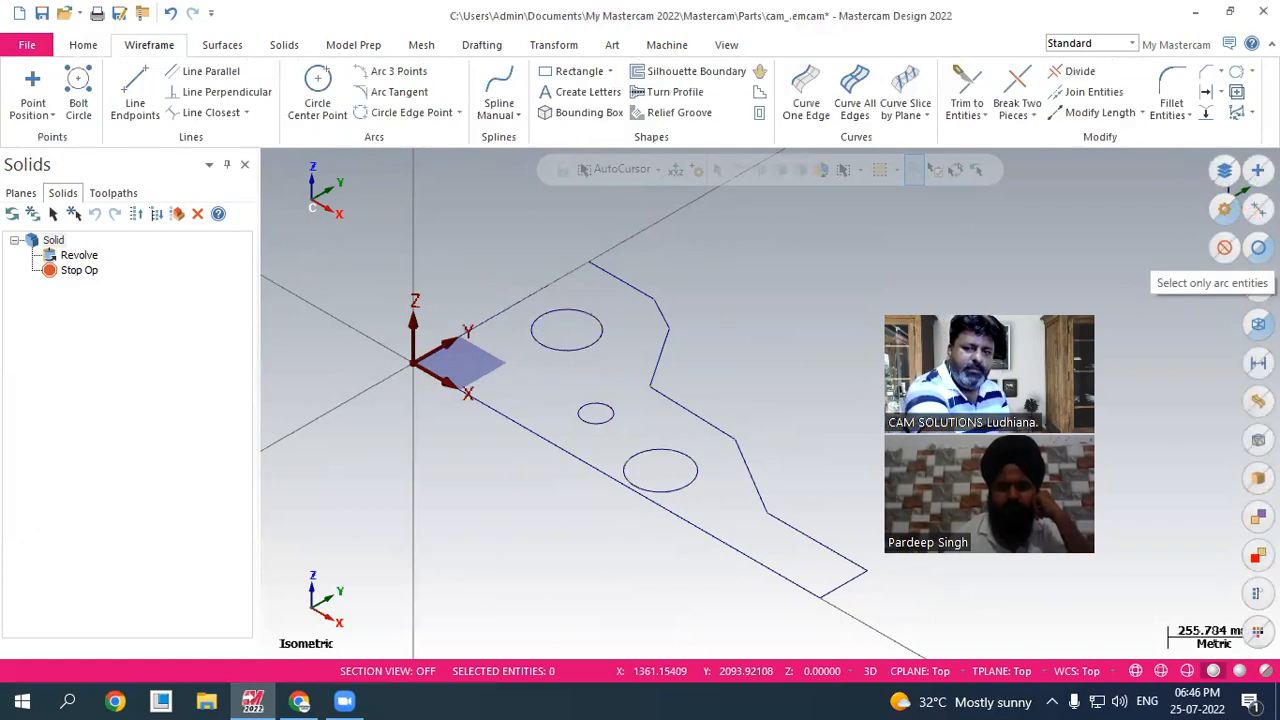
- Select all arcs, window-select around the profile's upper corner with selection limited to lines, and clear the selection
click(1258, 247)
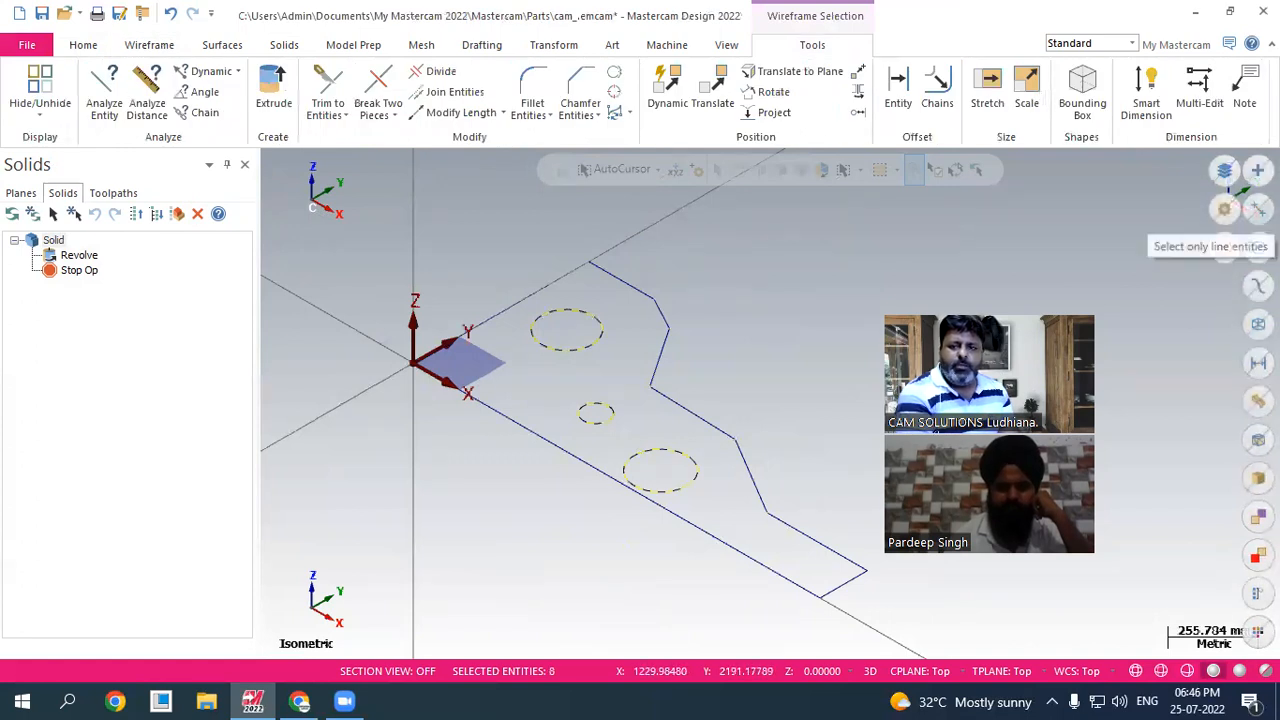
drag(634, 289, 686, 332)
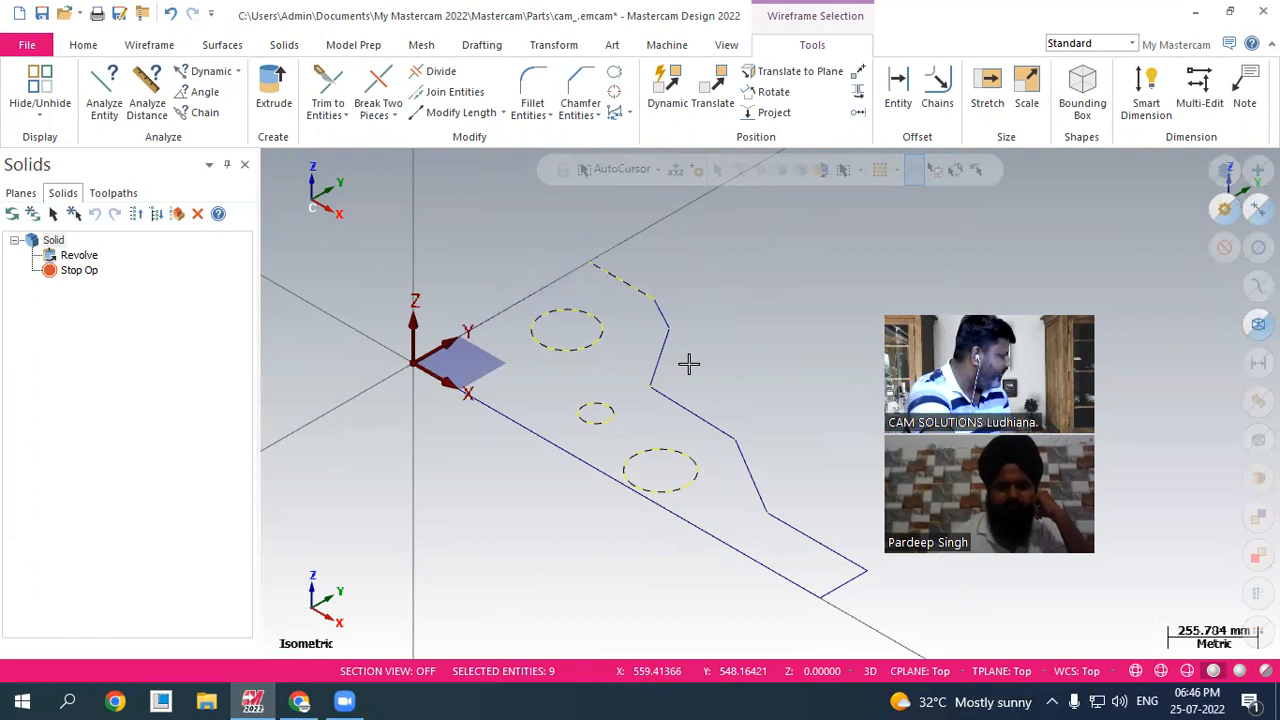
key(Escape)
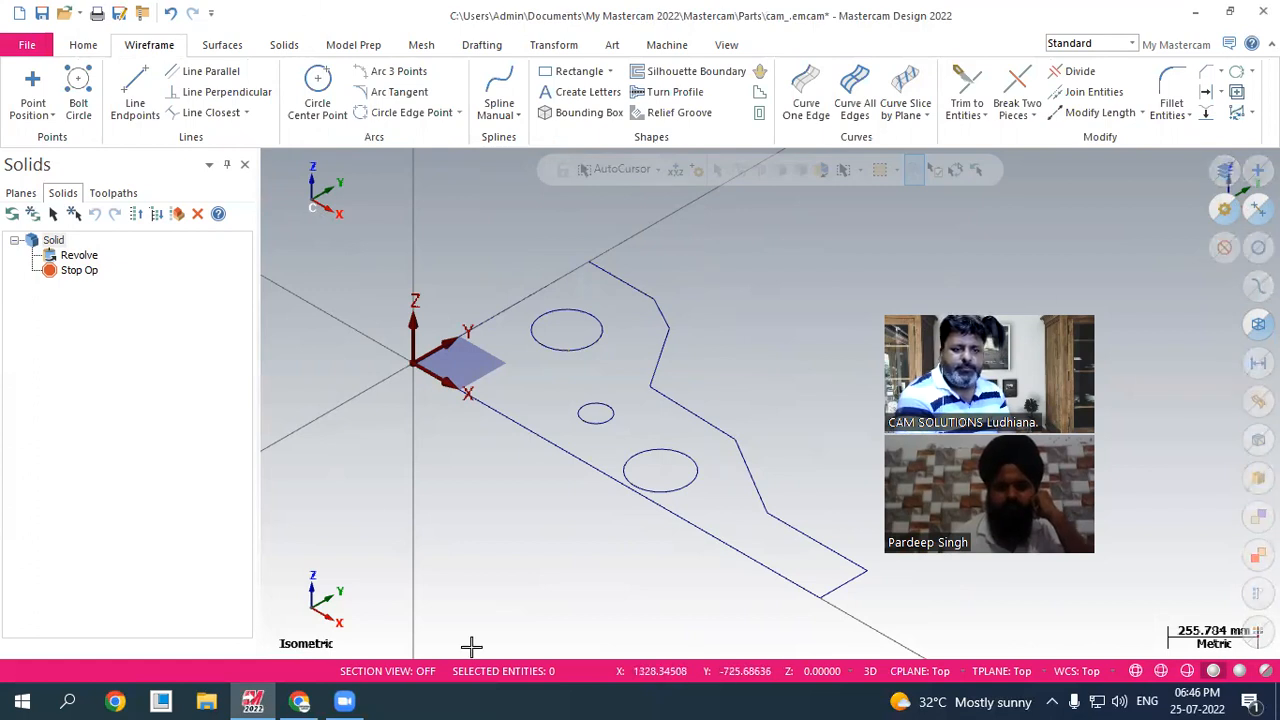
key(alt+Tab)
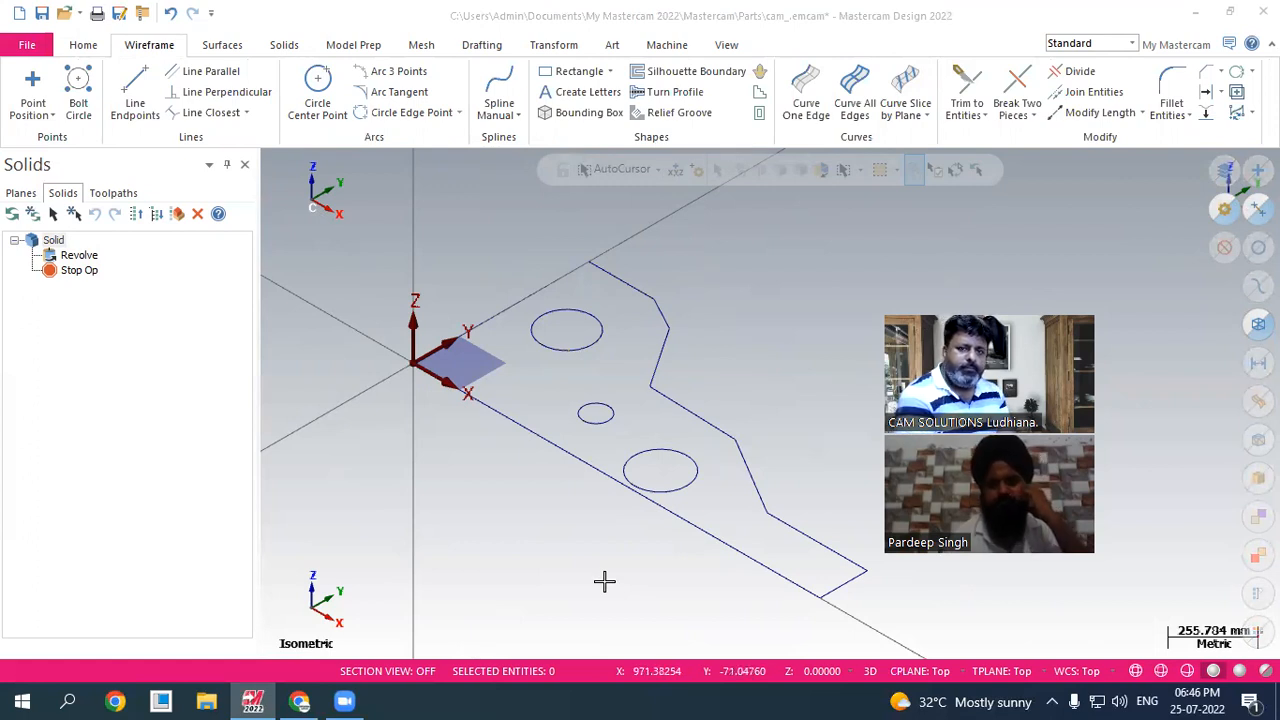
scroll(794, 469, up, 1)
scroll(577, 460, up, 2)
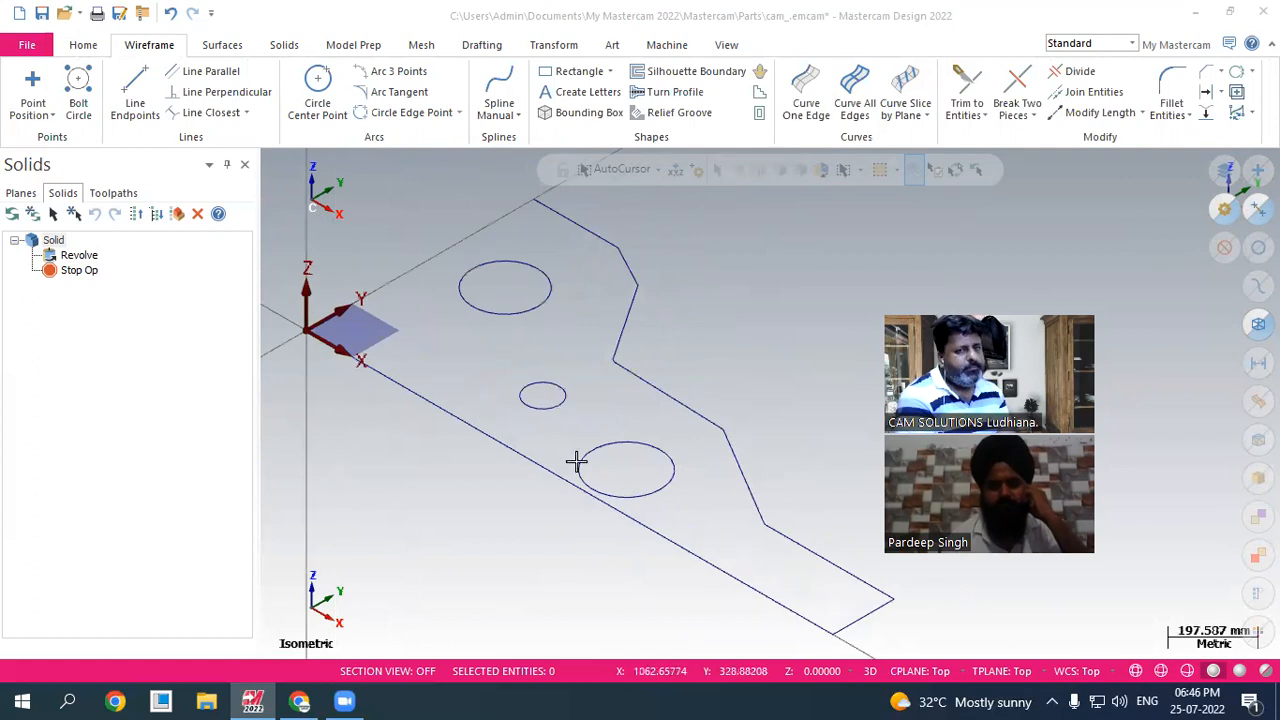
scroll(533, 410, down, 4)
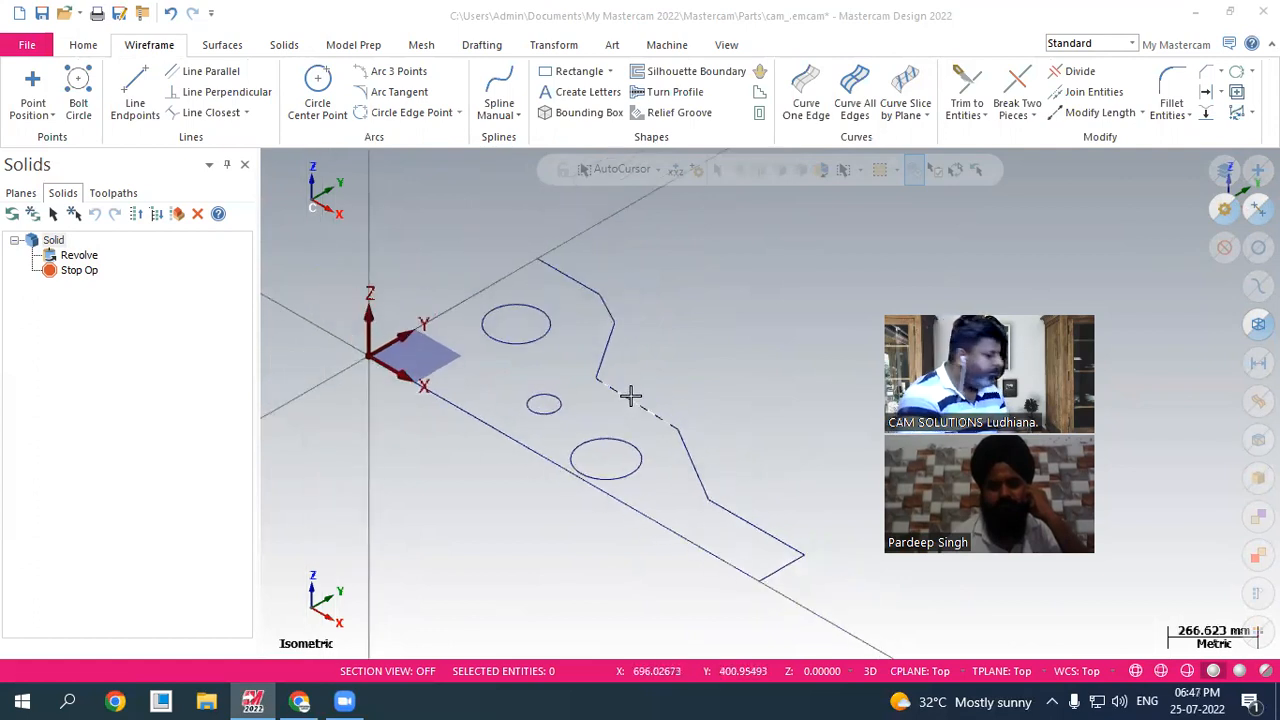
- Show the profile in the Top (WCS) view and unblank the revolved solid
right_click(720, 340)
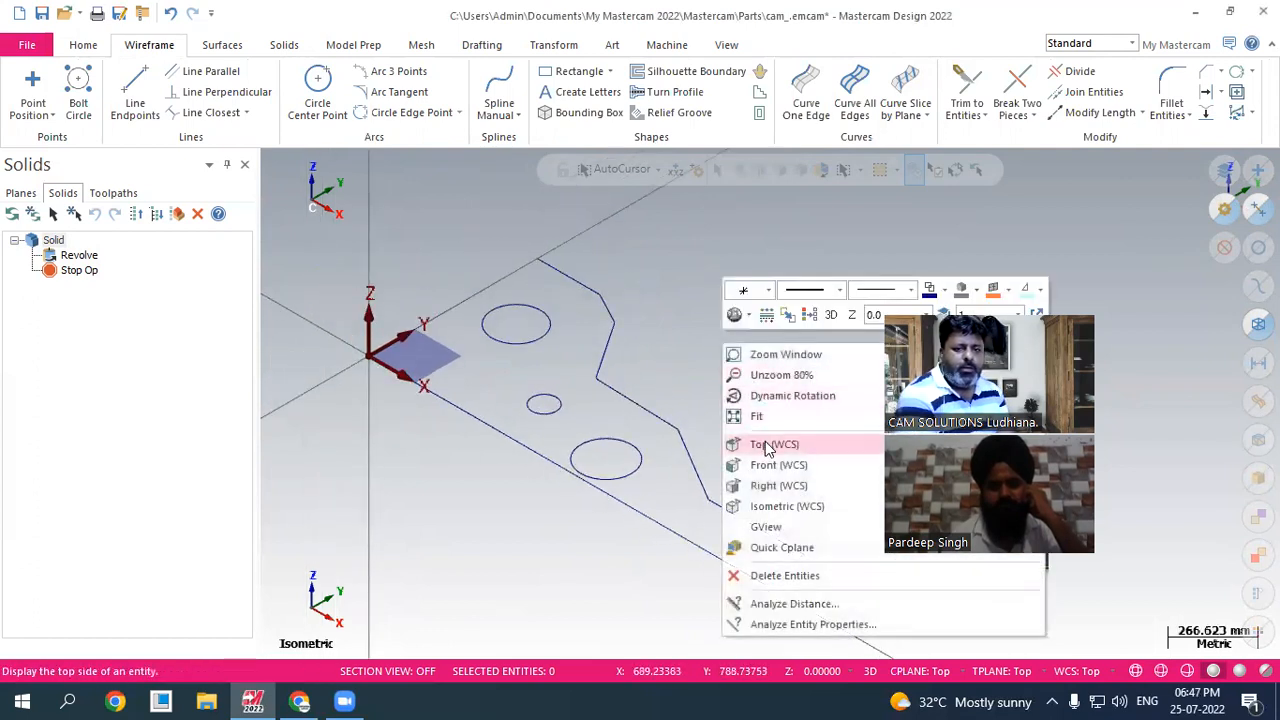
click(762, 441)
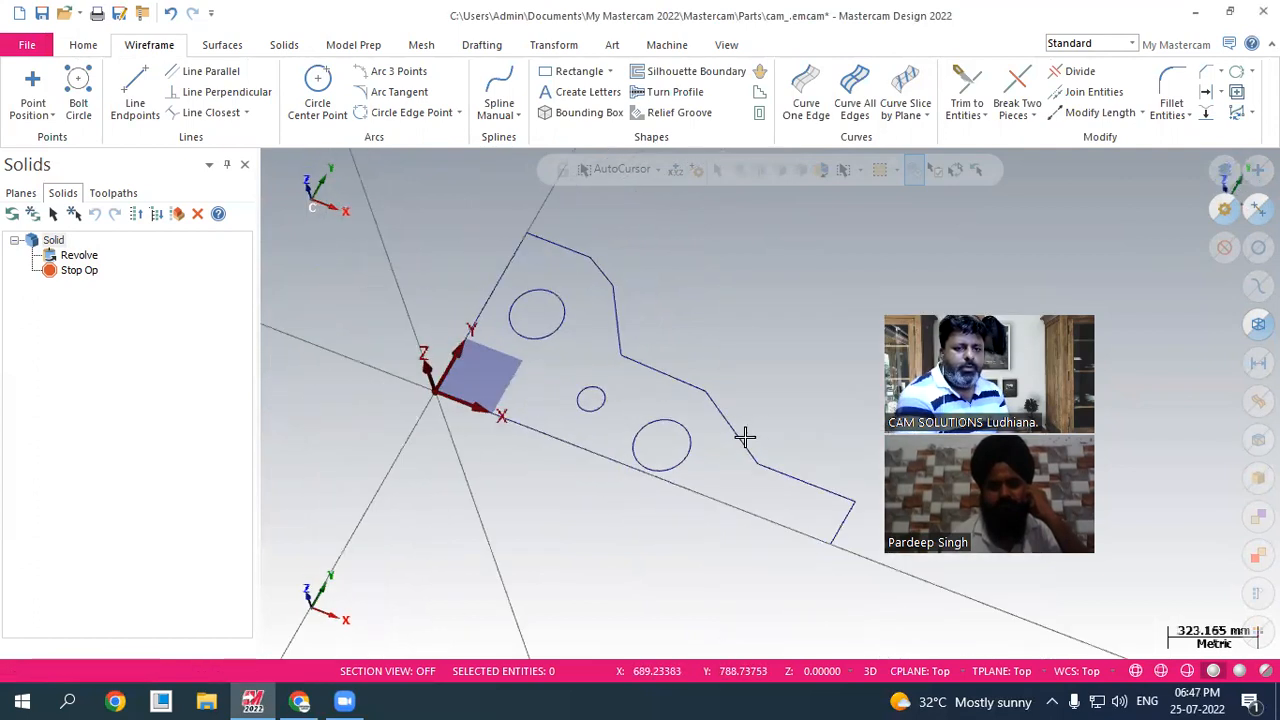
click(84, 48)
click(752, 113)
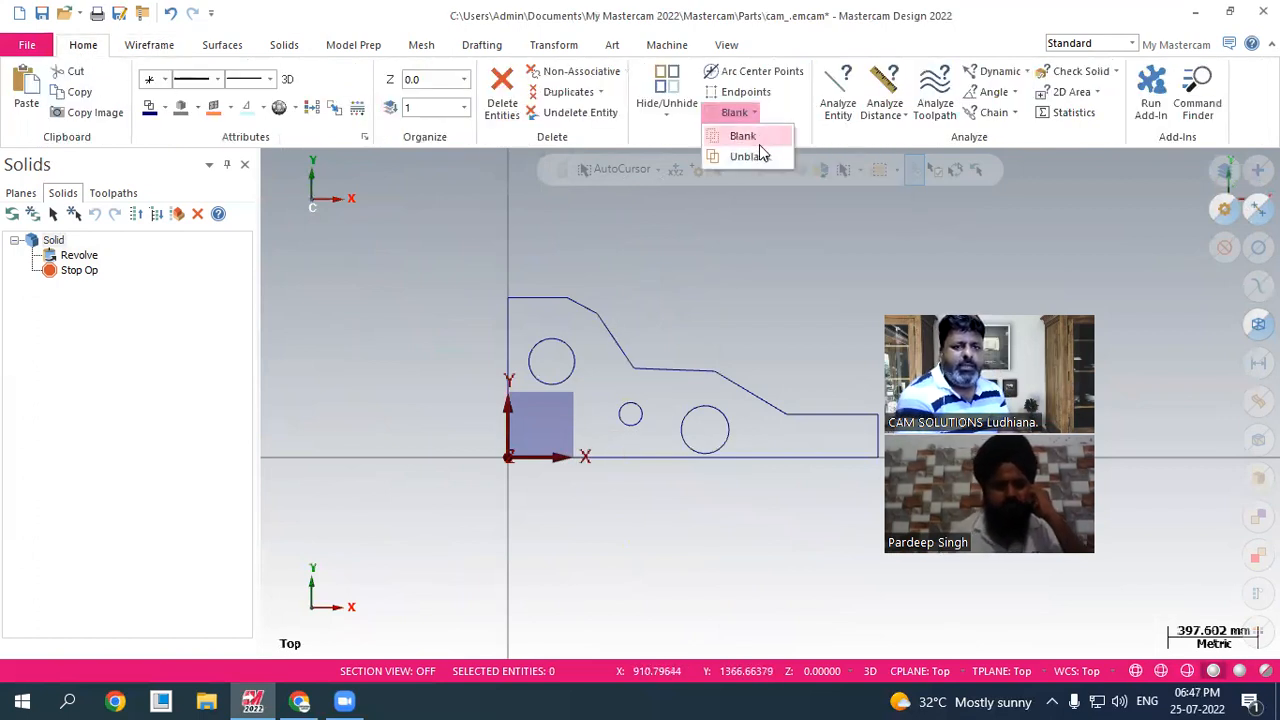
click(762, 158)
click(671, 323)
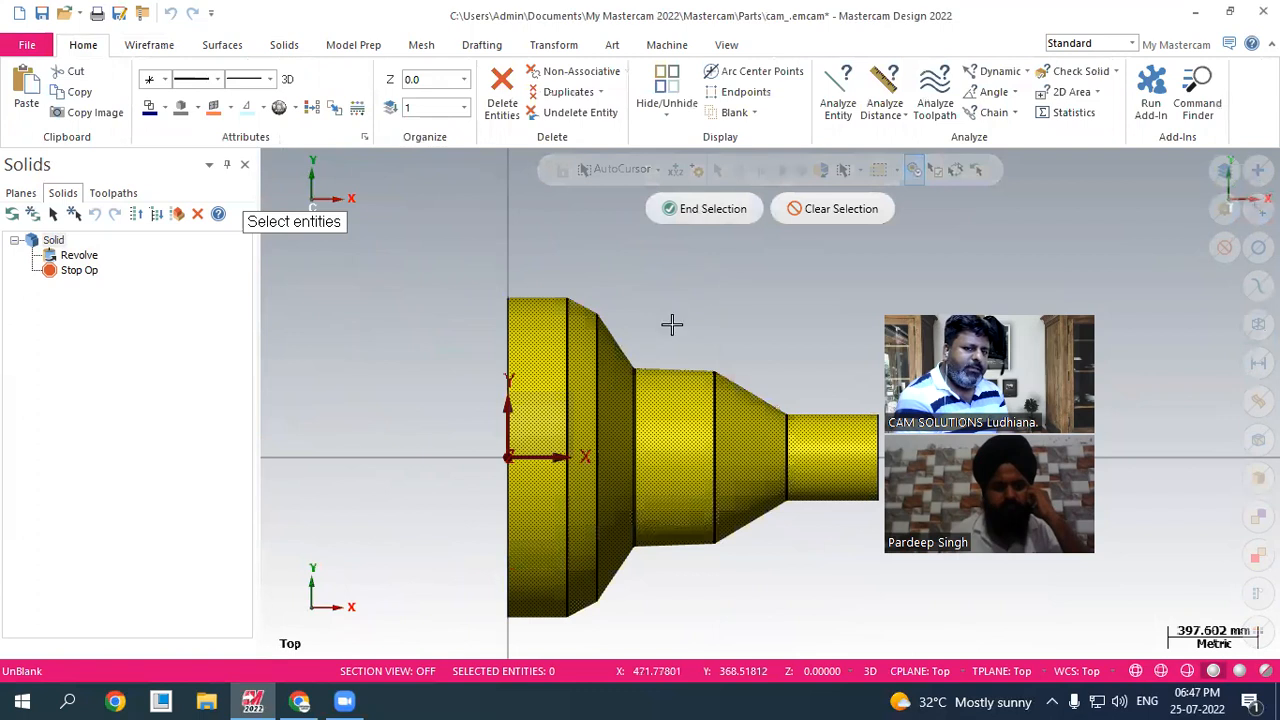
click(729, 213)
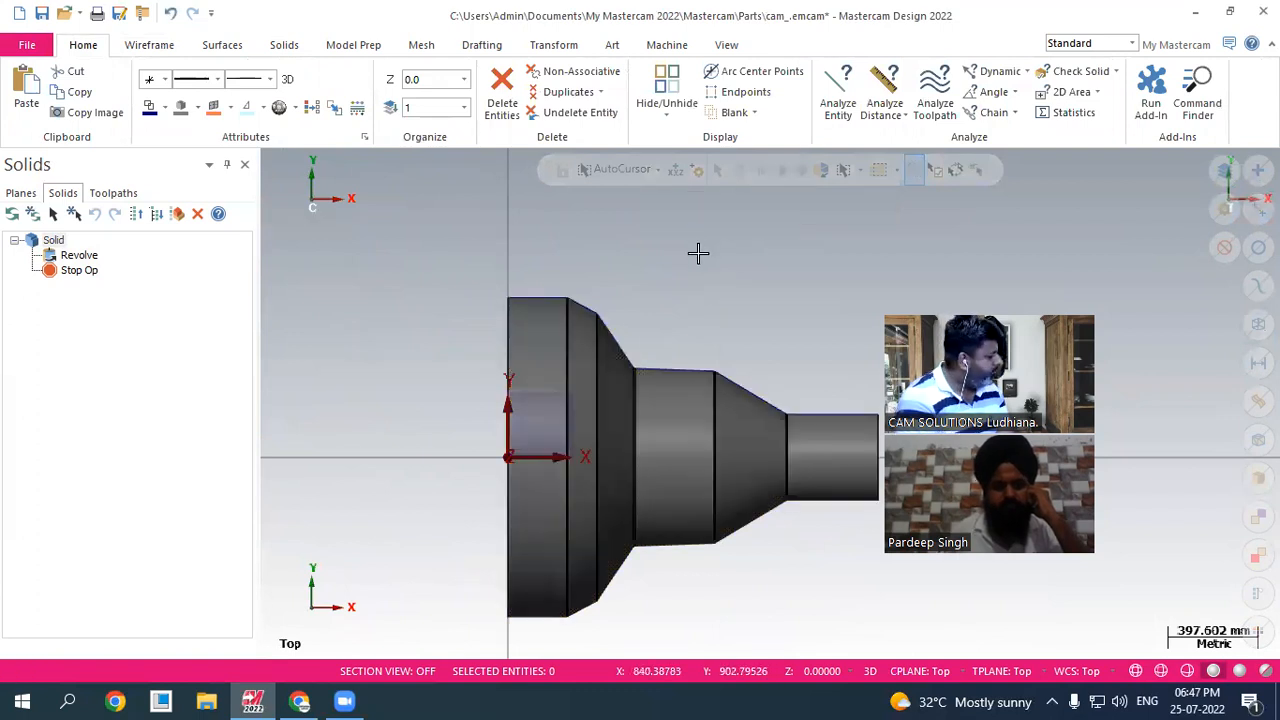
- Alternate the view of the revolved solid between Isometric (WCS) and Top (WCS), ending in the isometric view
right_click(752, 322)
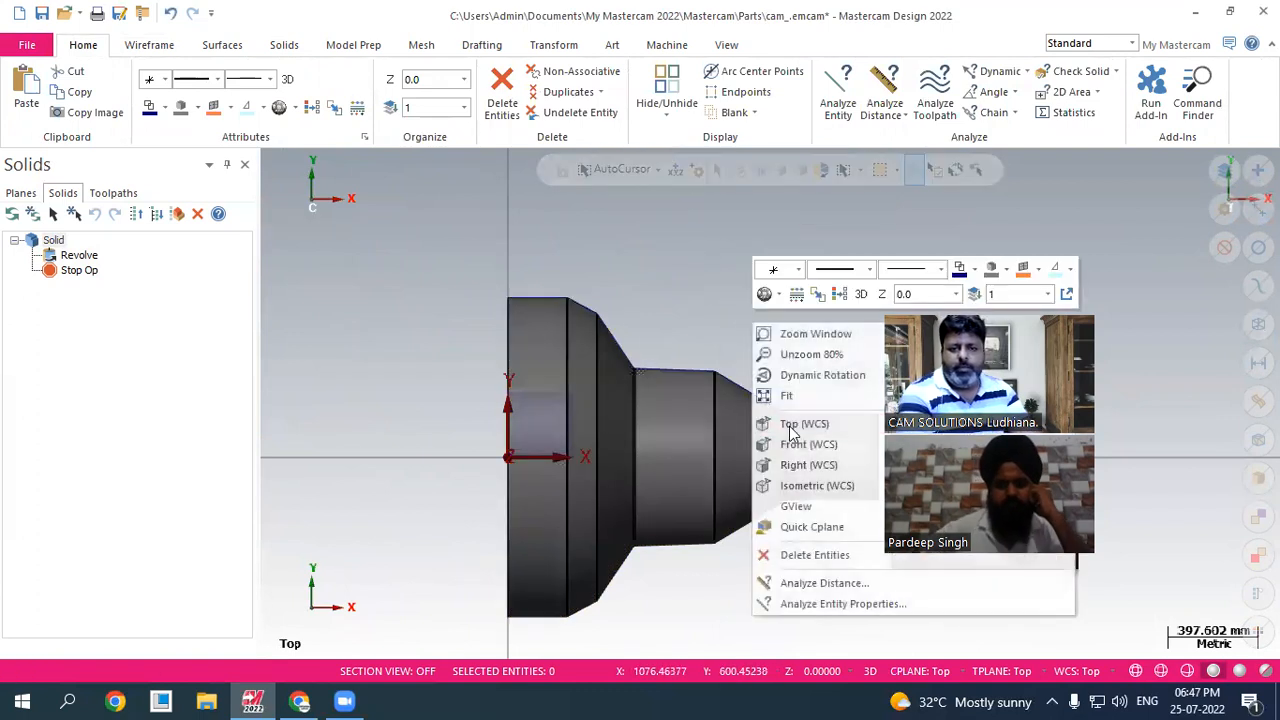
click(812, 485)
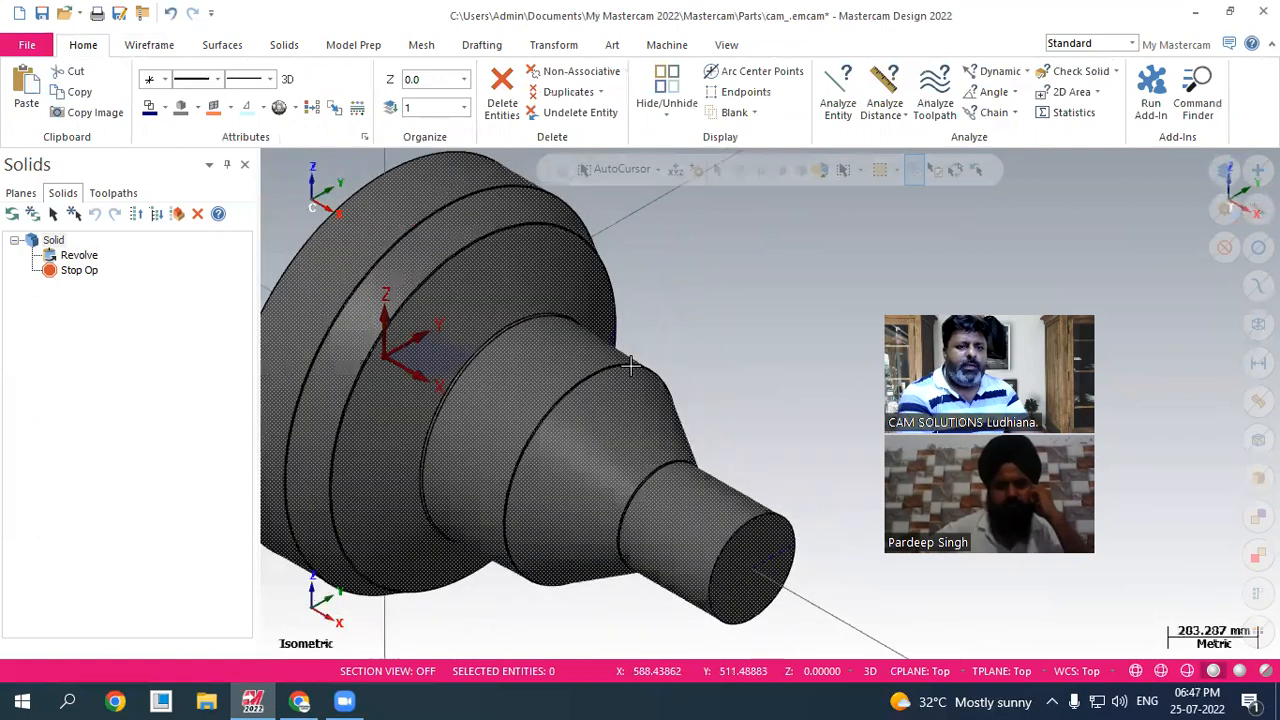
scroll(766, 340, down, 3)
right_click(766, 340)
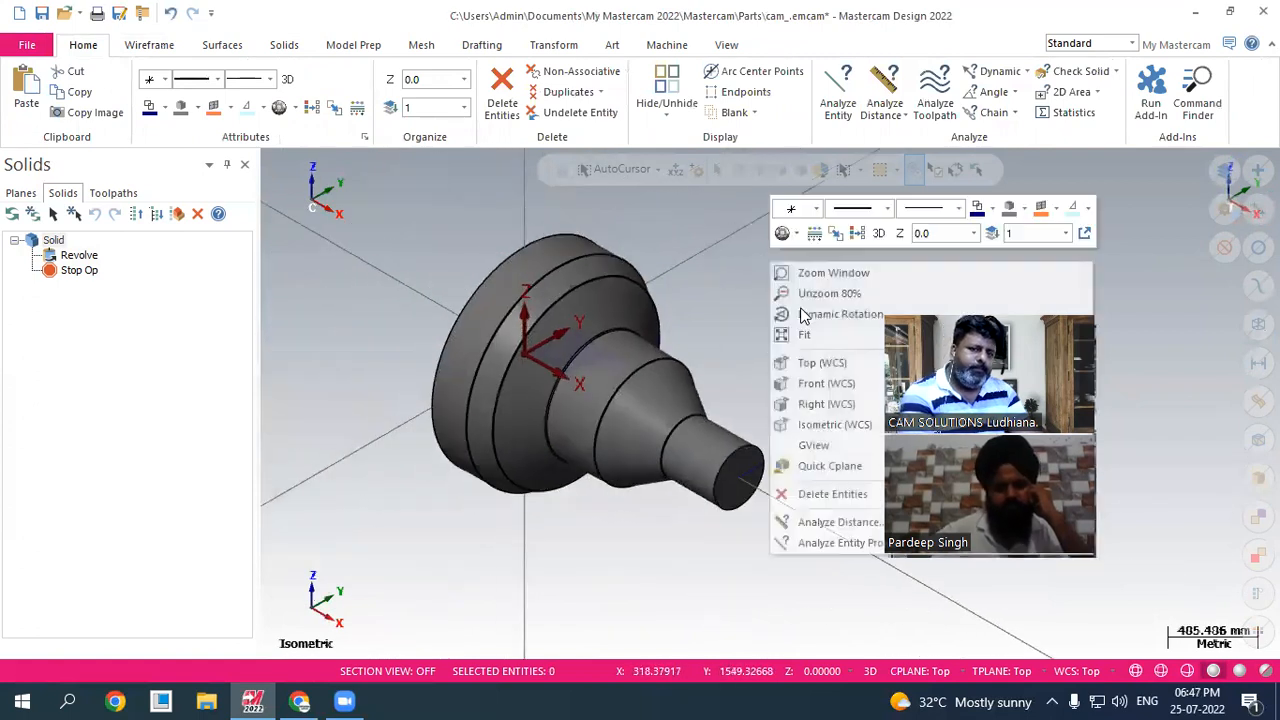
click(810, 362)
right_click(797, 306)
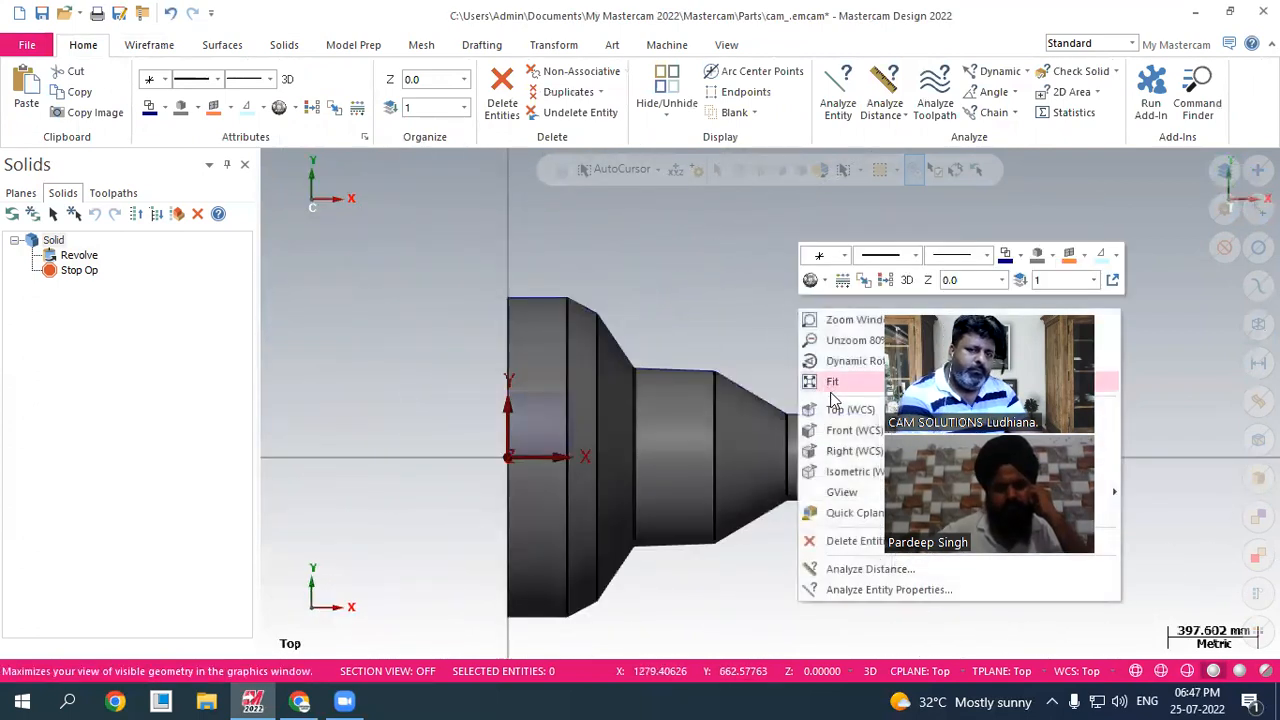
click(812, 471)
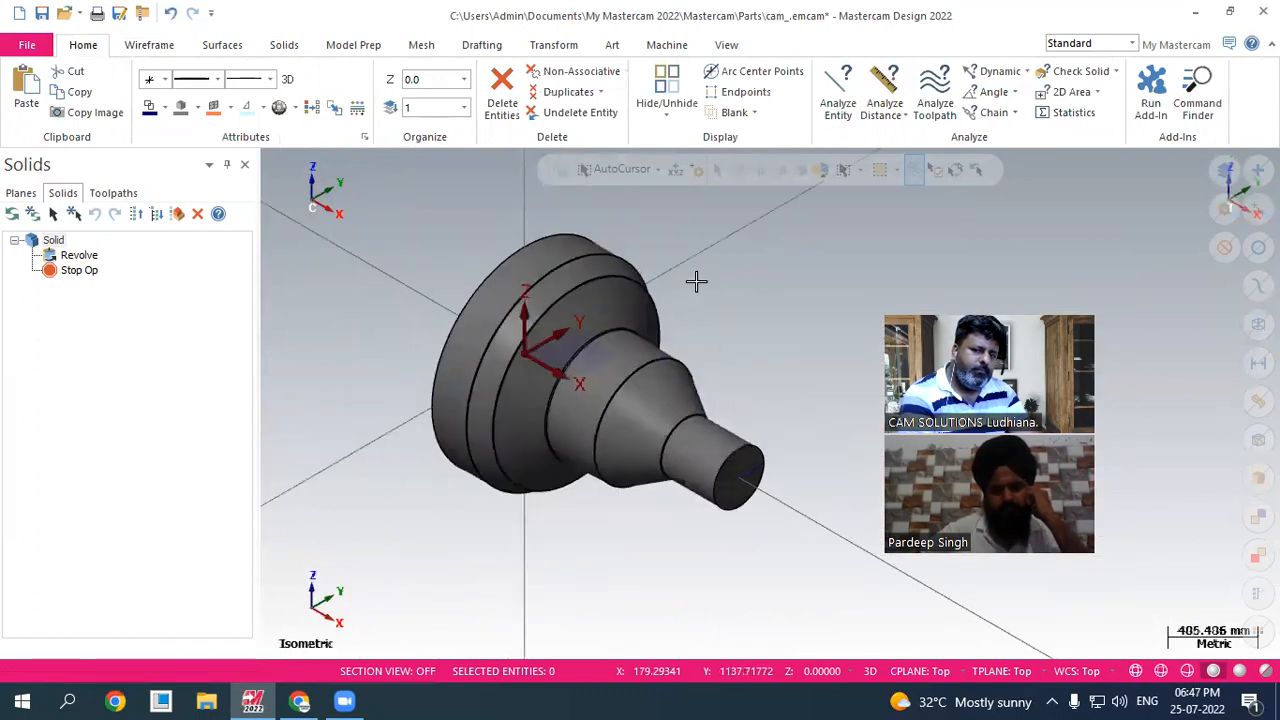
right_click(696, 282)
click(762, 379)
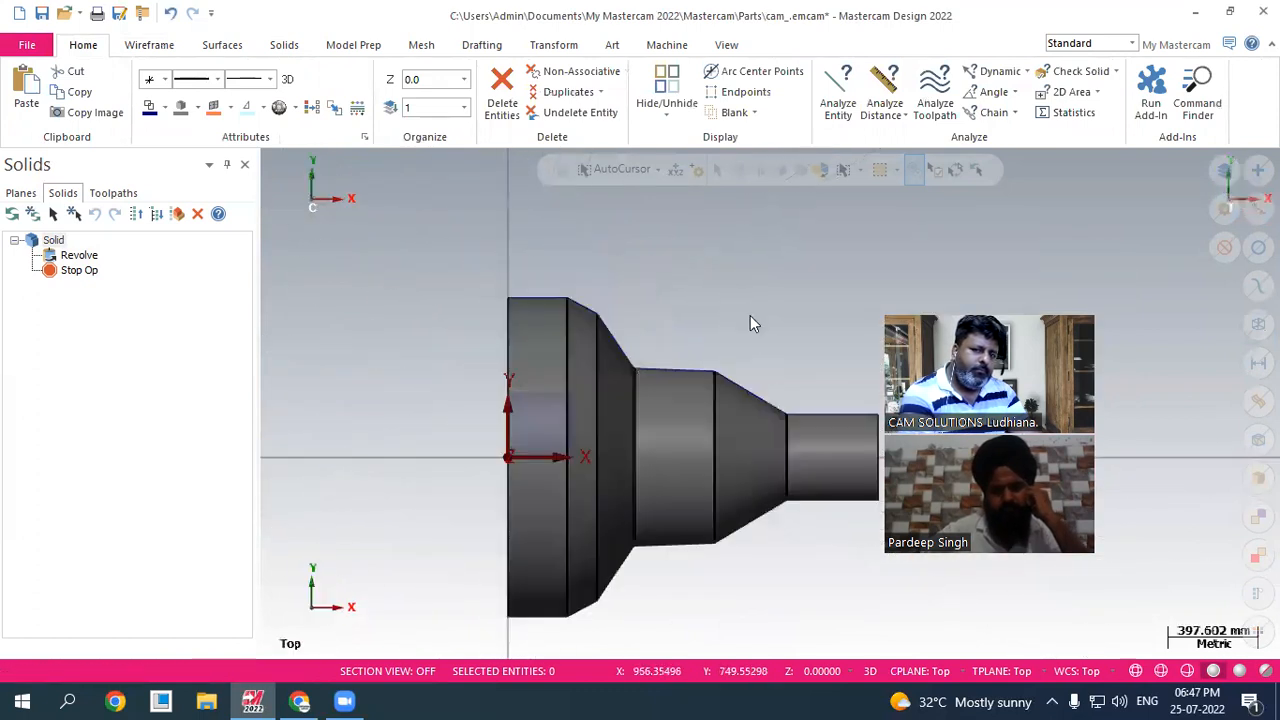
right_click(730, 284)
click(805, 458)
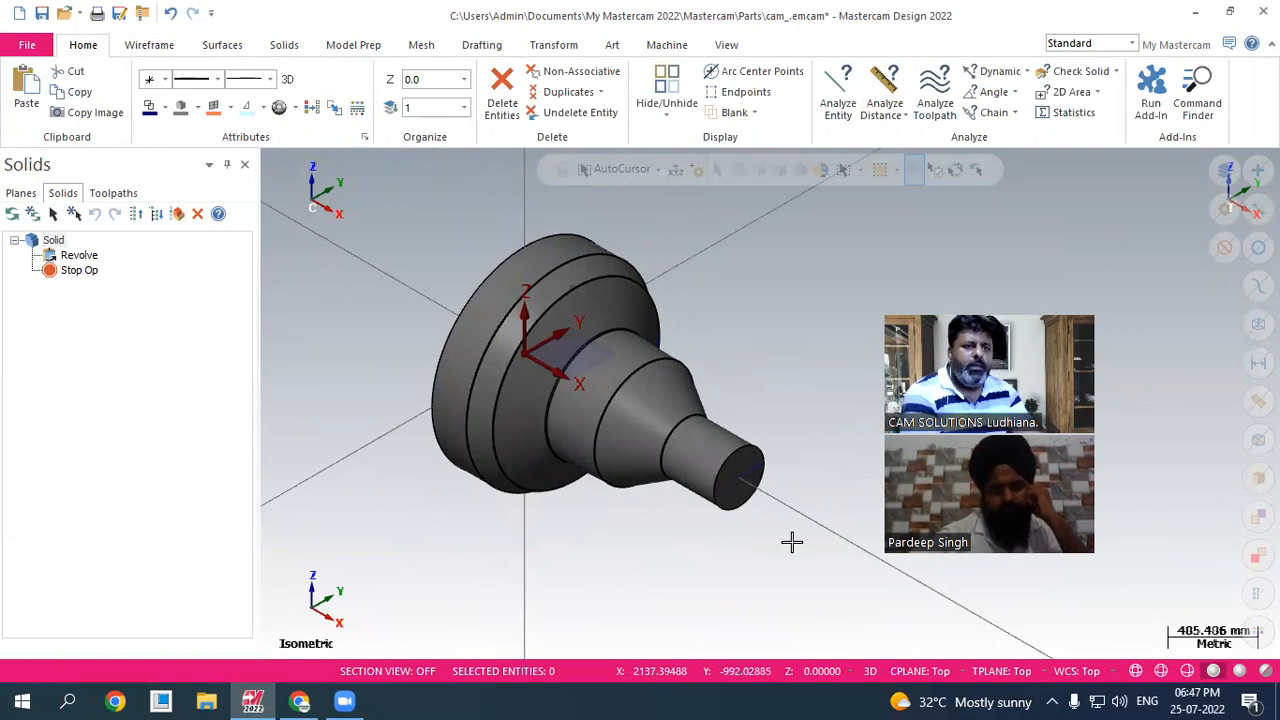
- Apply a 25 mm constant radius fillet to the circular outer edge of the shaft's narrow end face
scroll(771, 463, up, 5)
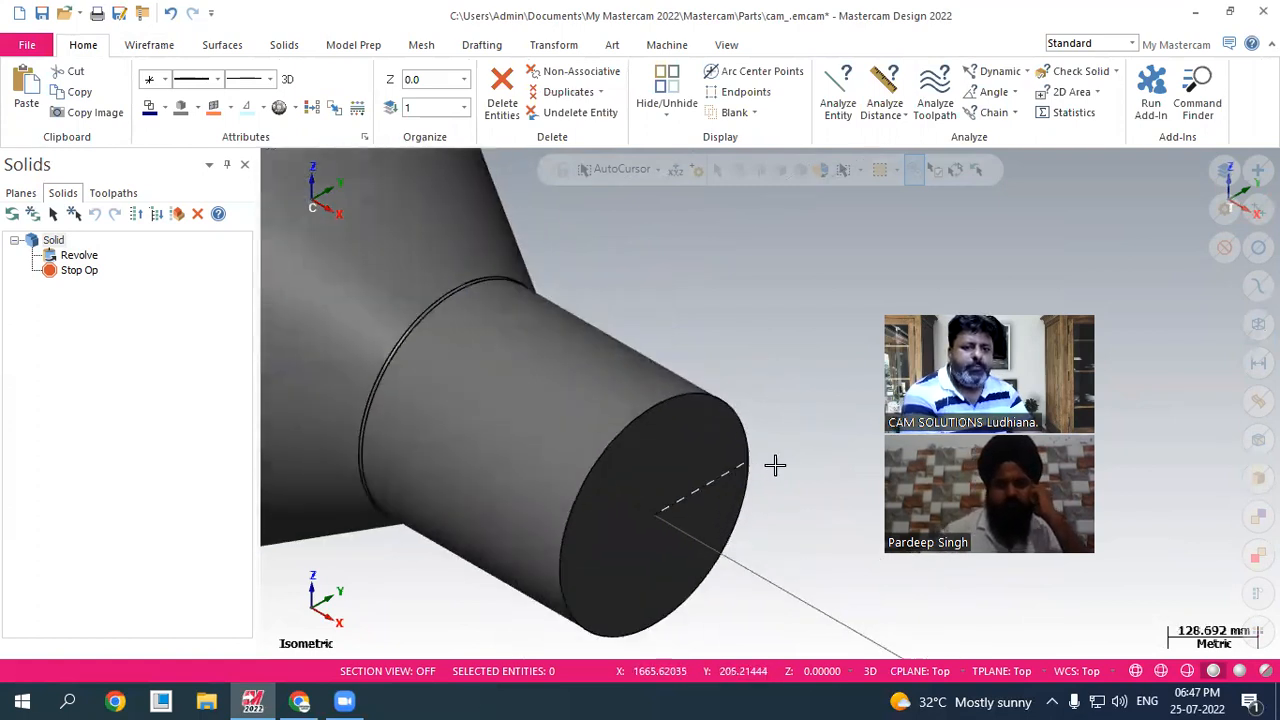
click(152, 46)
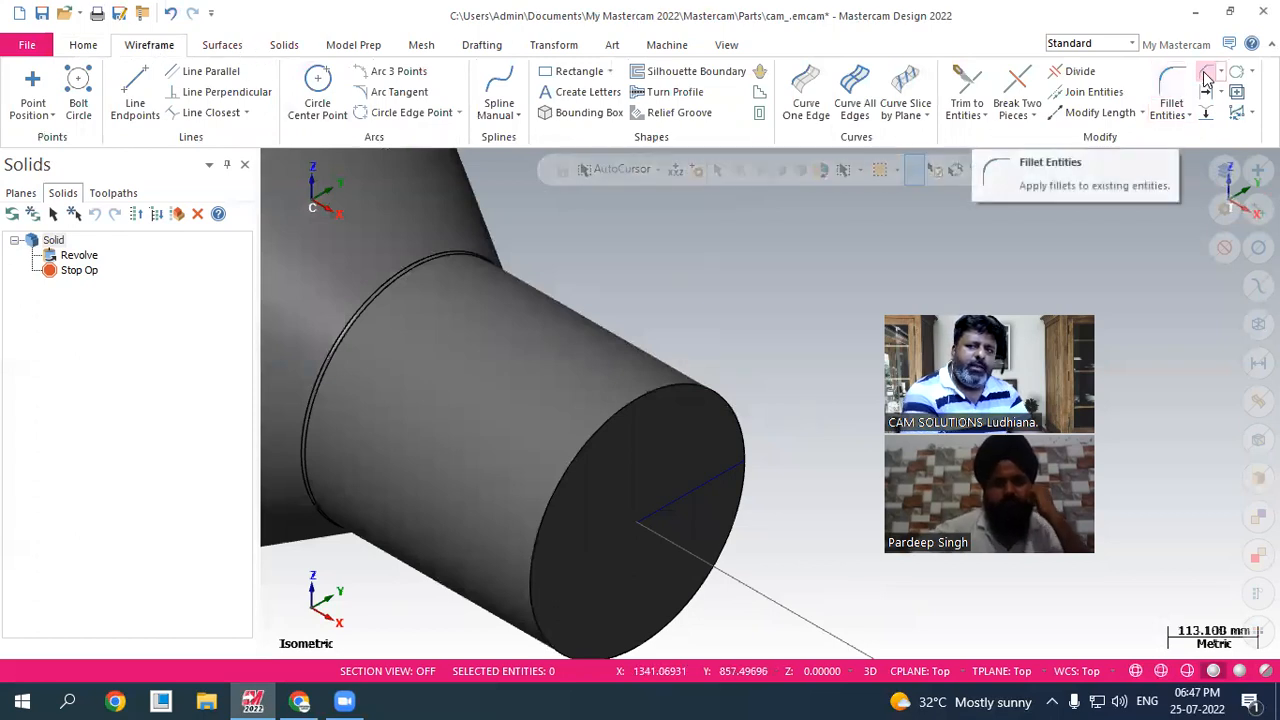
click(282, 47)
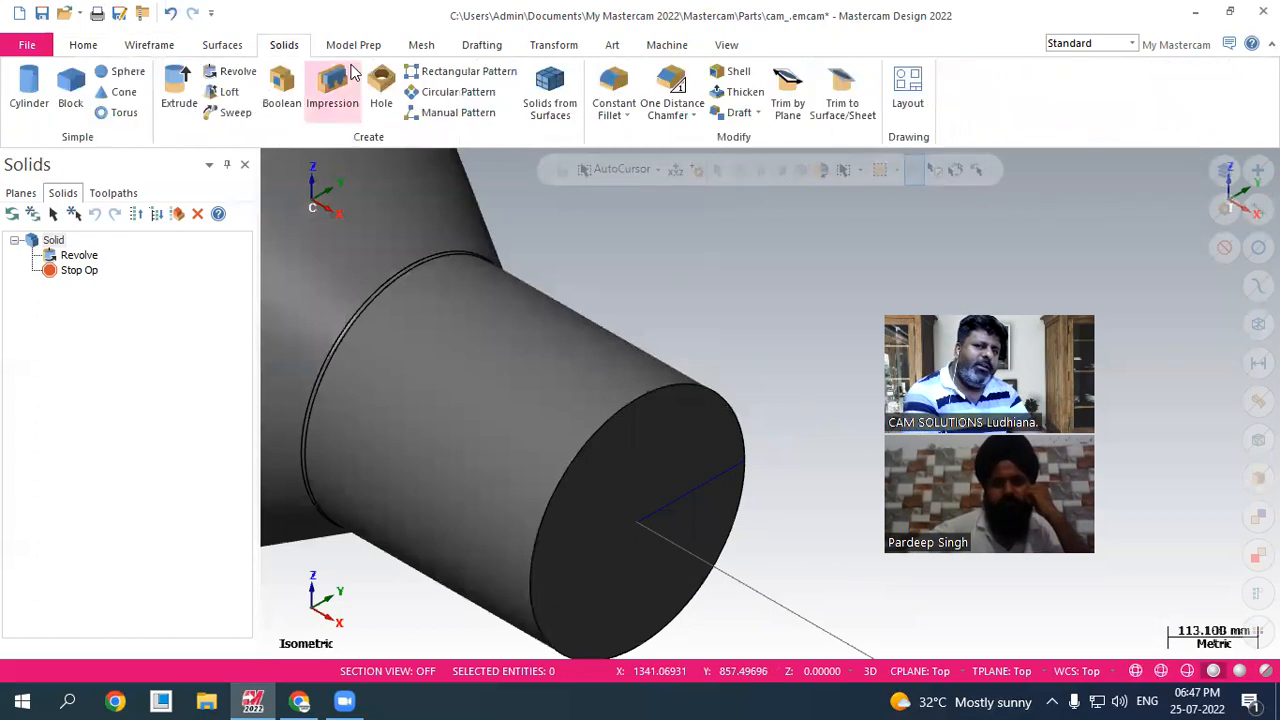
click(626, 117)
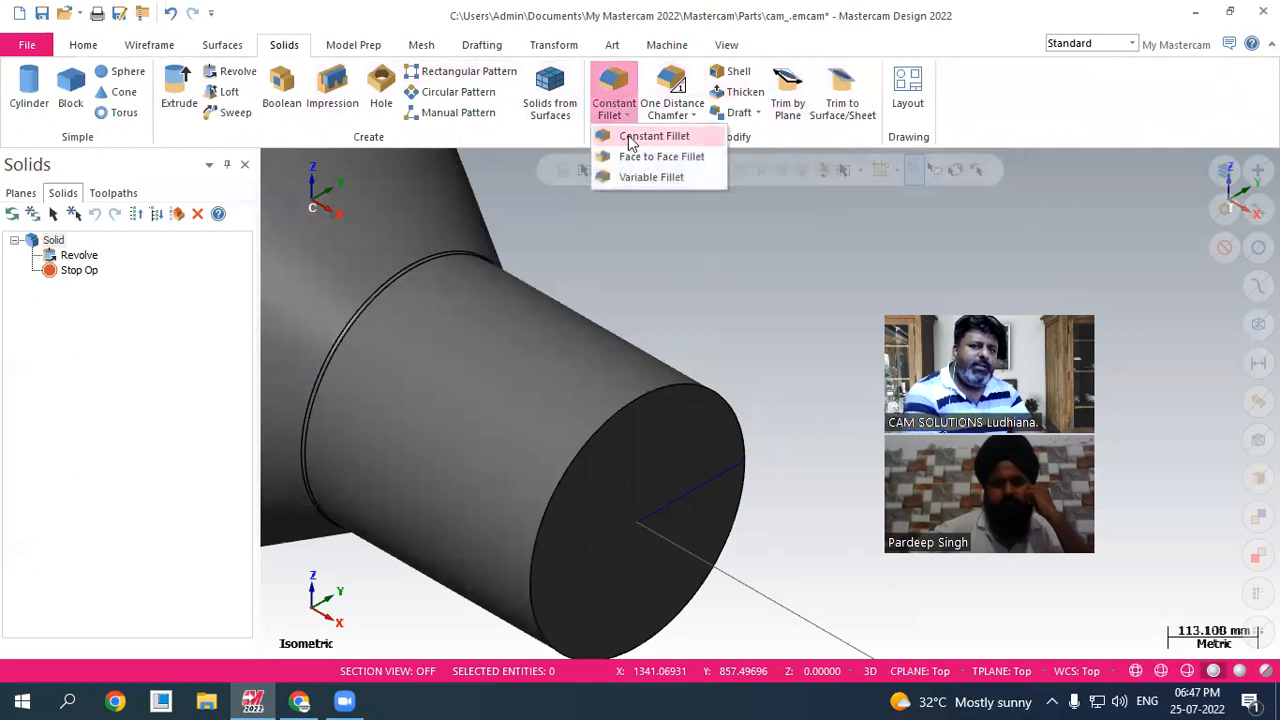
click(696, 117)
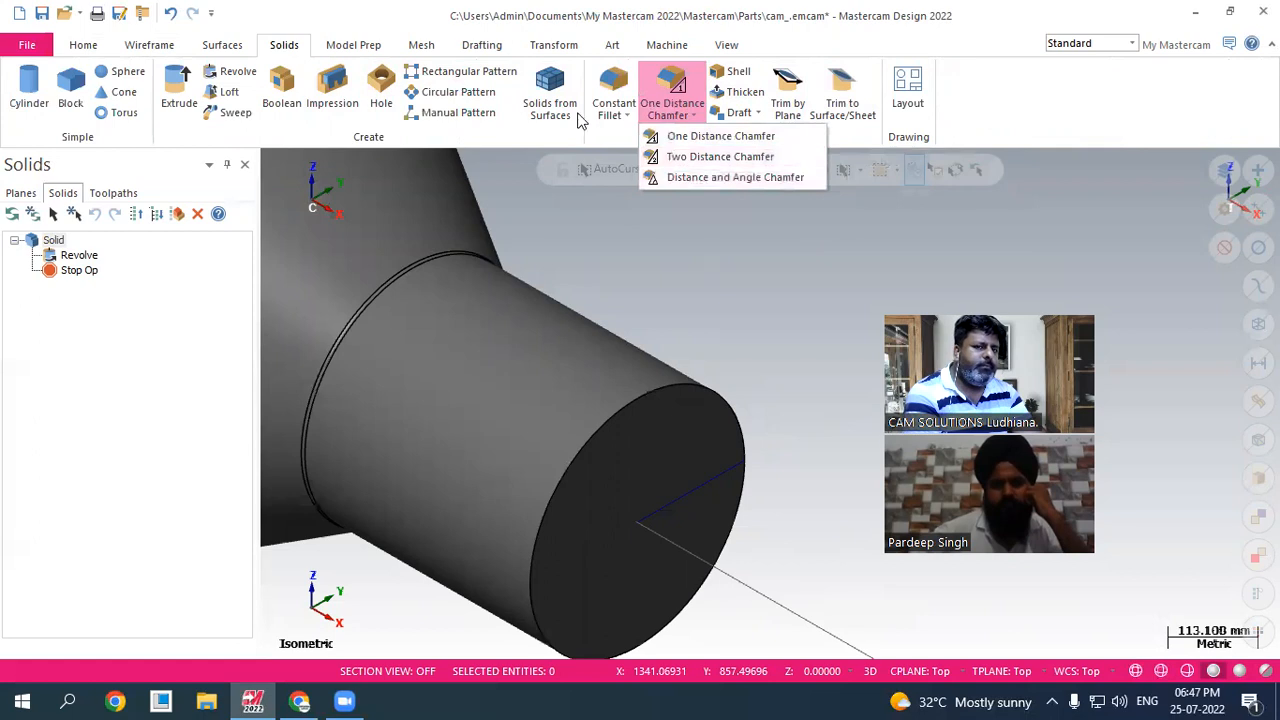
click(626, 117)
click(632, 140)
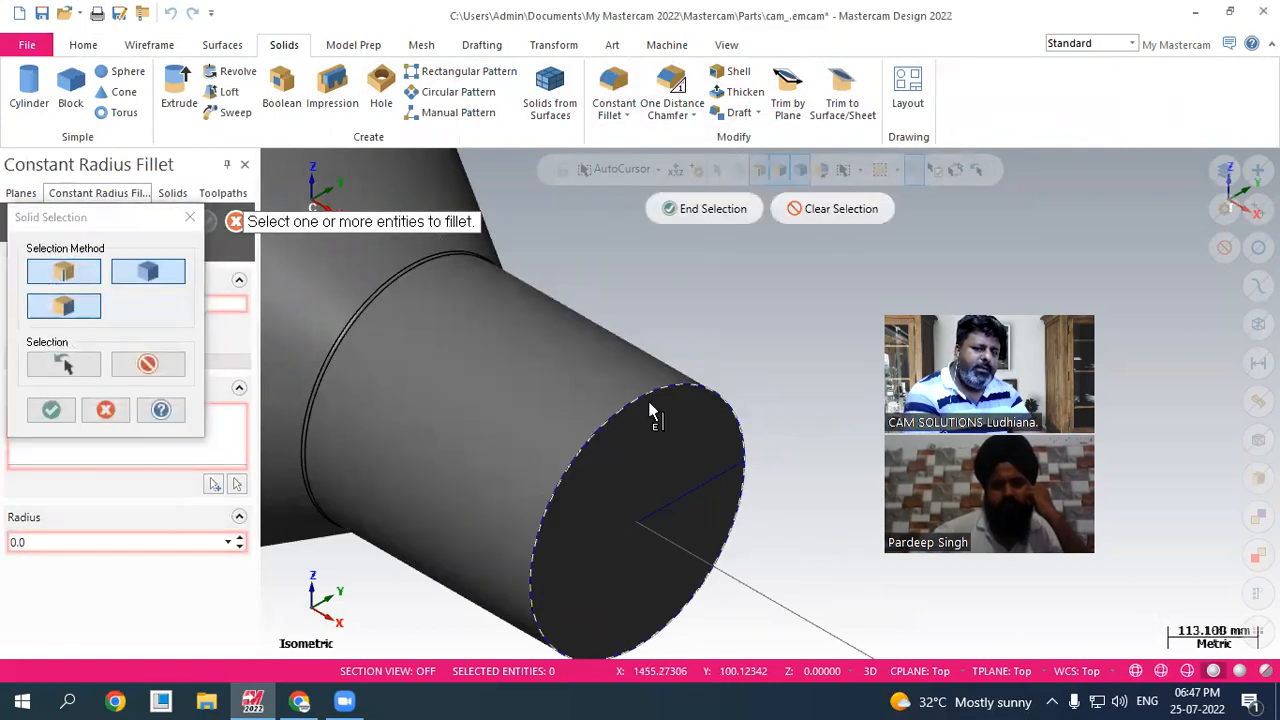
click(710, 209)
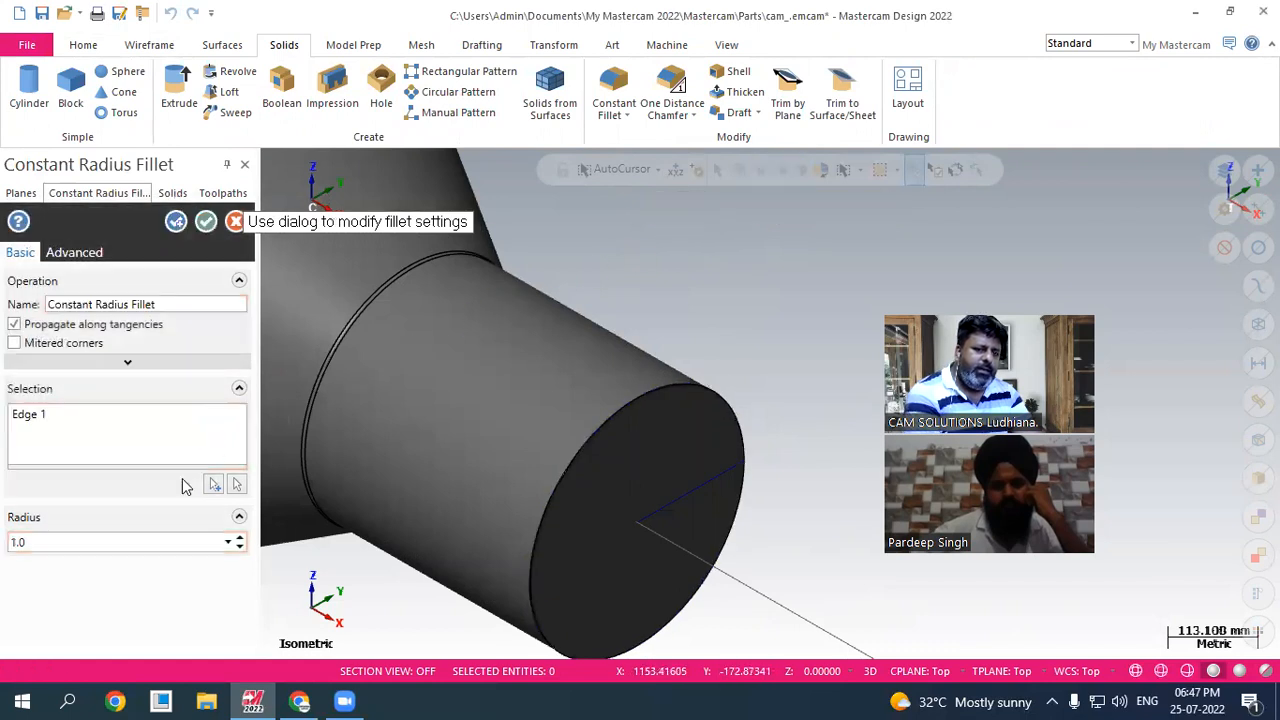
text(25)
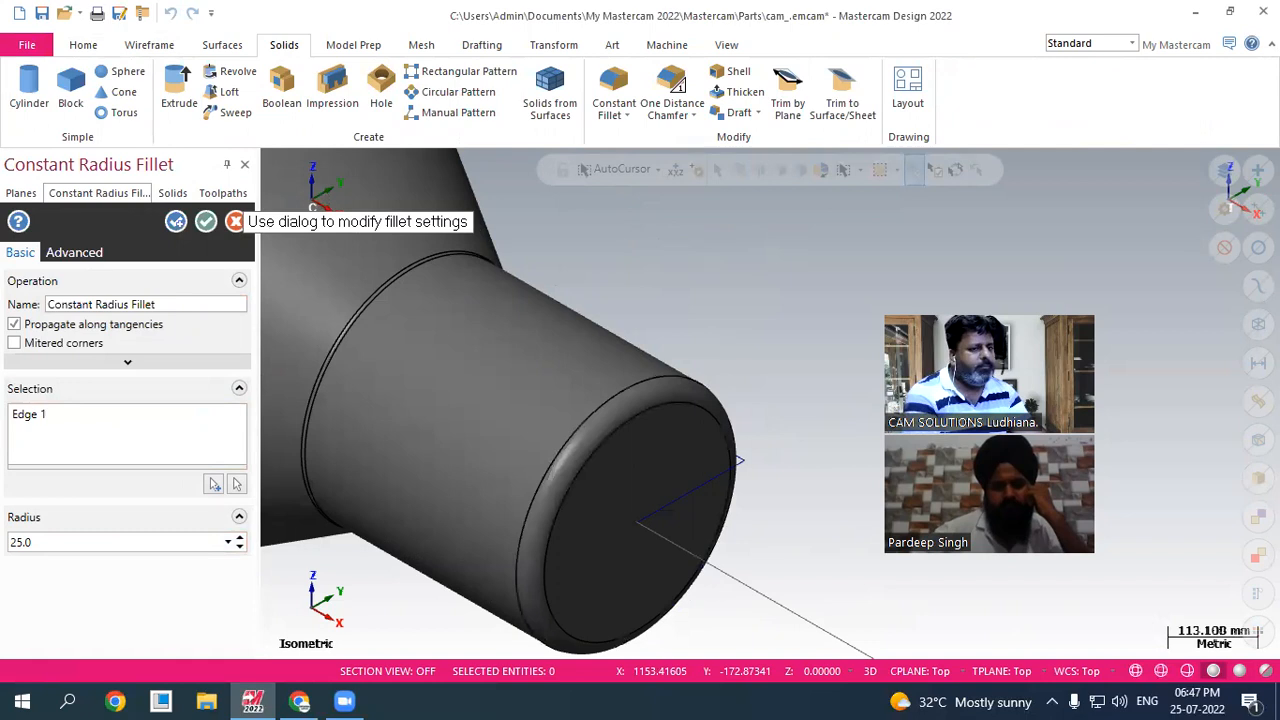
click(207, 220)
scroll(831, 340, down, 2)
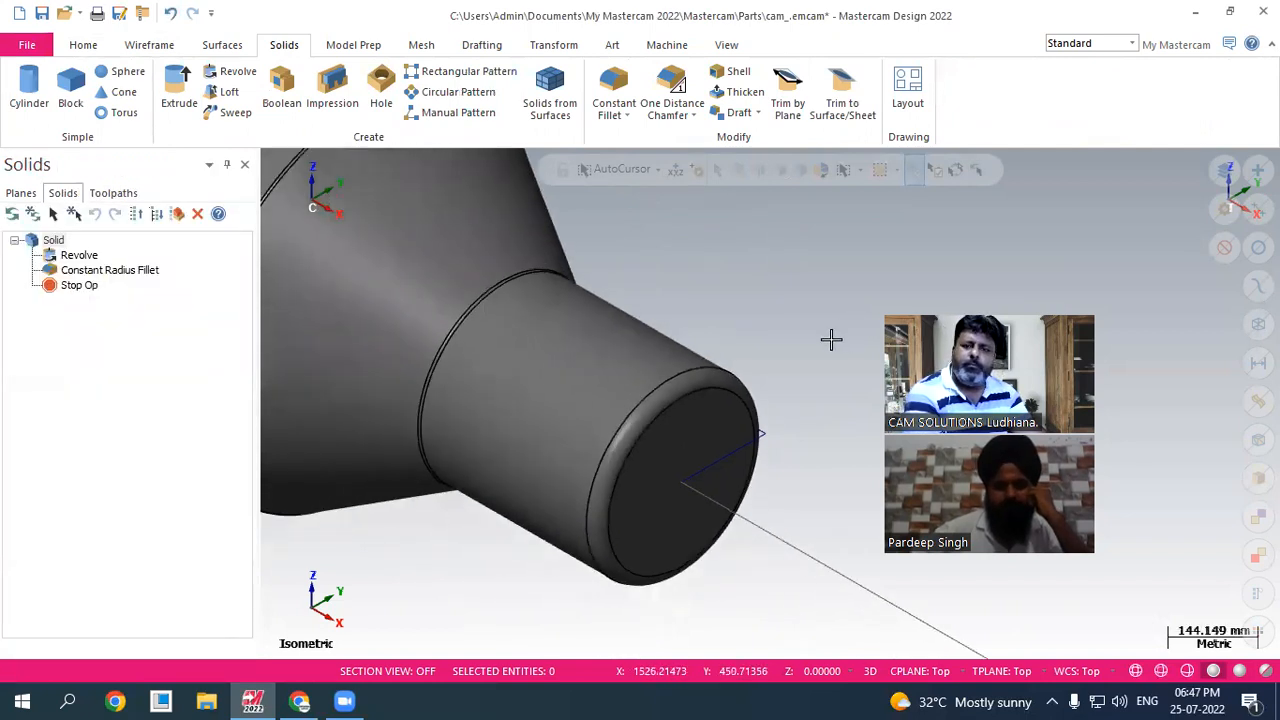
scroll(830, 355, down, 3)
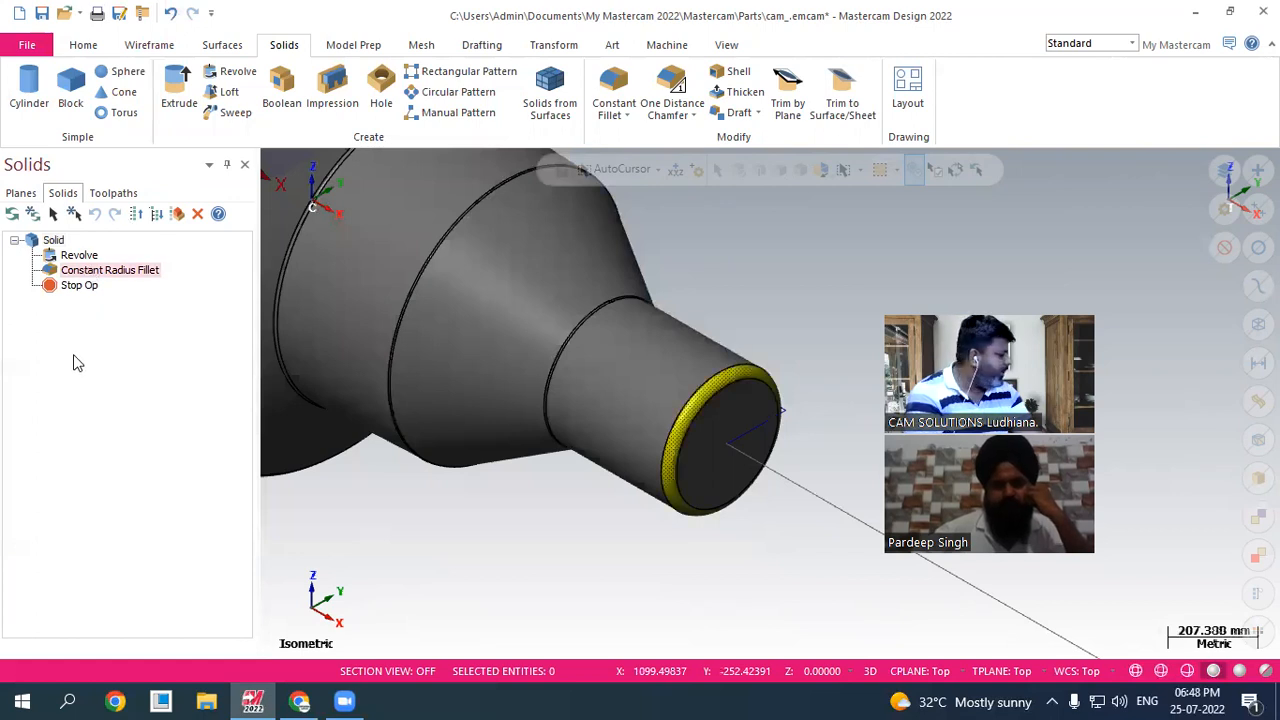
- Delete the Constant Radius Fillet operation from the solid's history and regenerate the solid
right_click(104, 284)
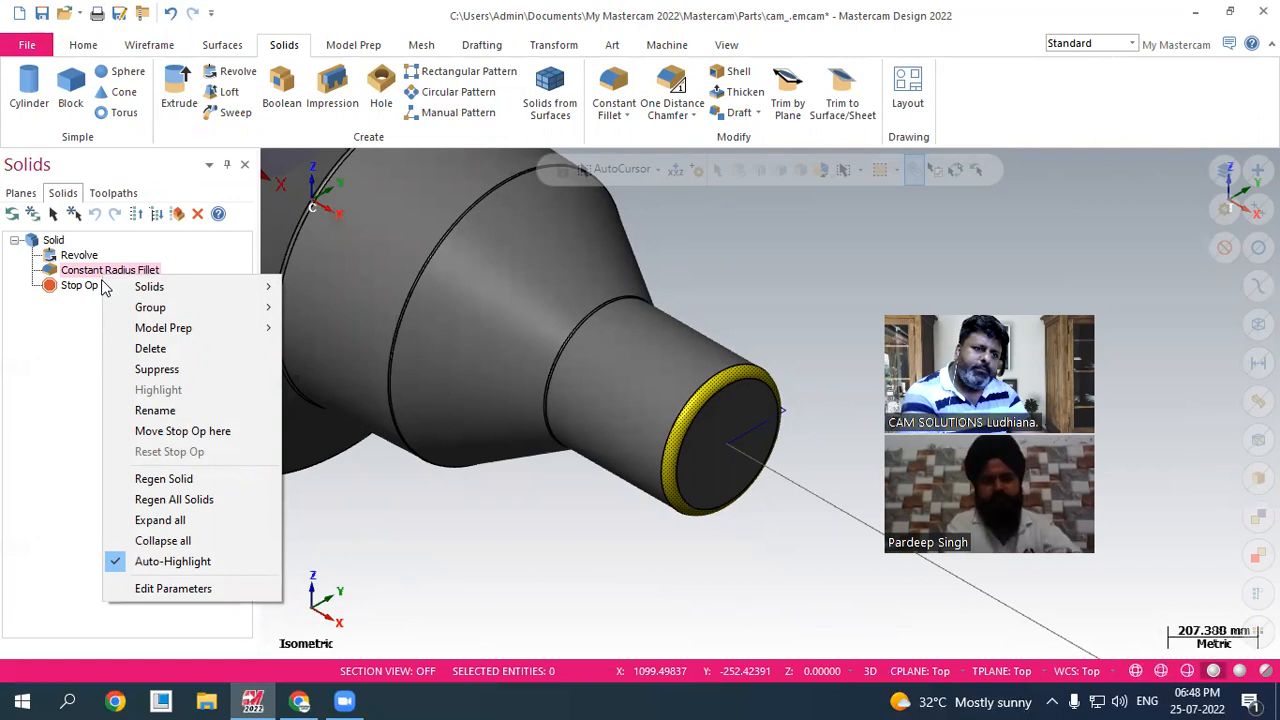
click(99, 438)
right_click(122, 279)
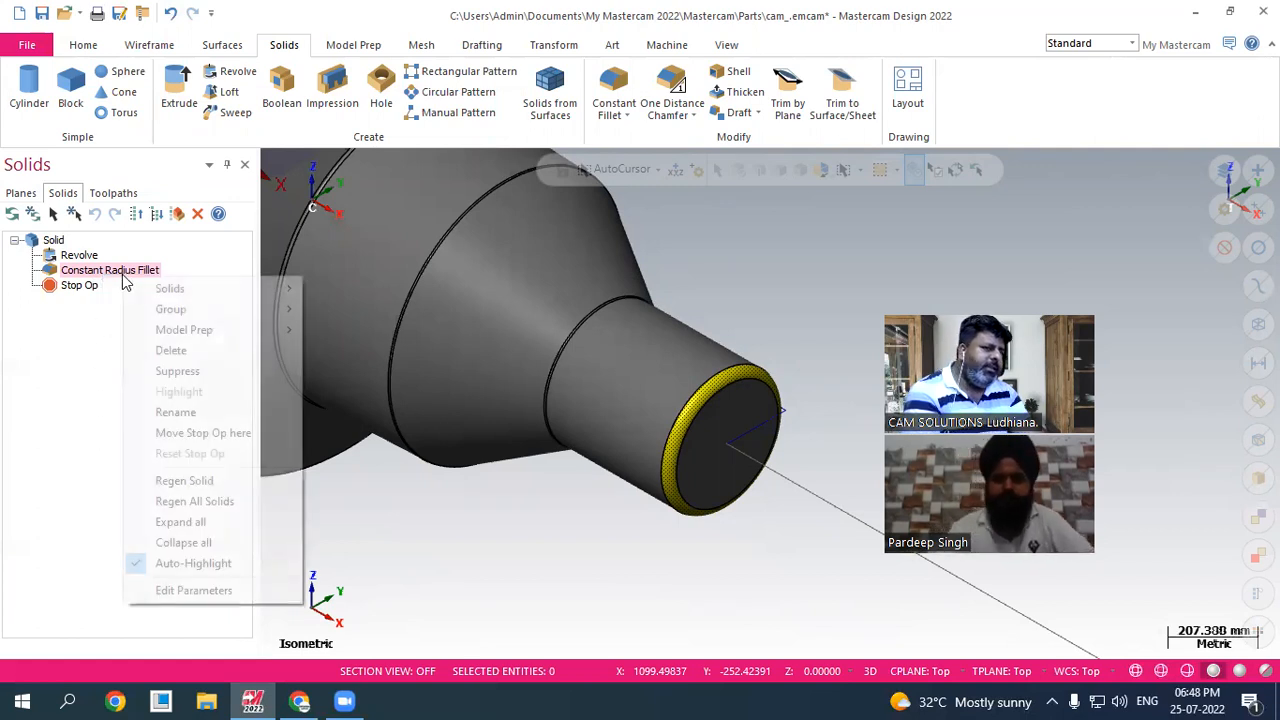
click(171, 351)
click(12, 213)
- Add a 15 mm one distance chamfer to the circular outer edge of the shaft's narrow end face
scroll(705, 340, up, 3)
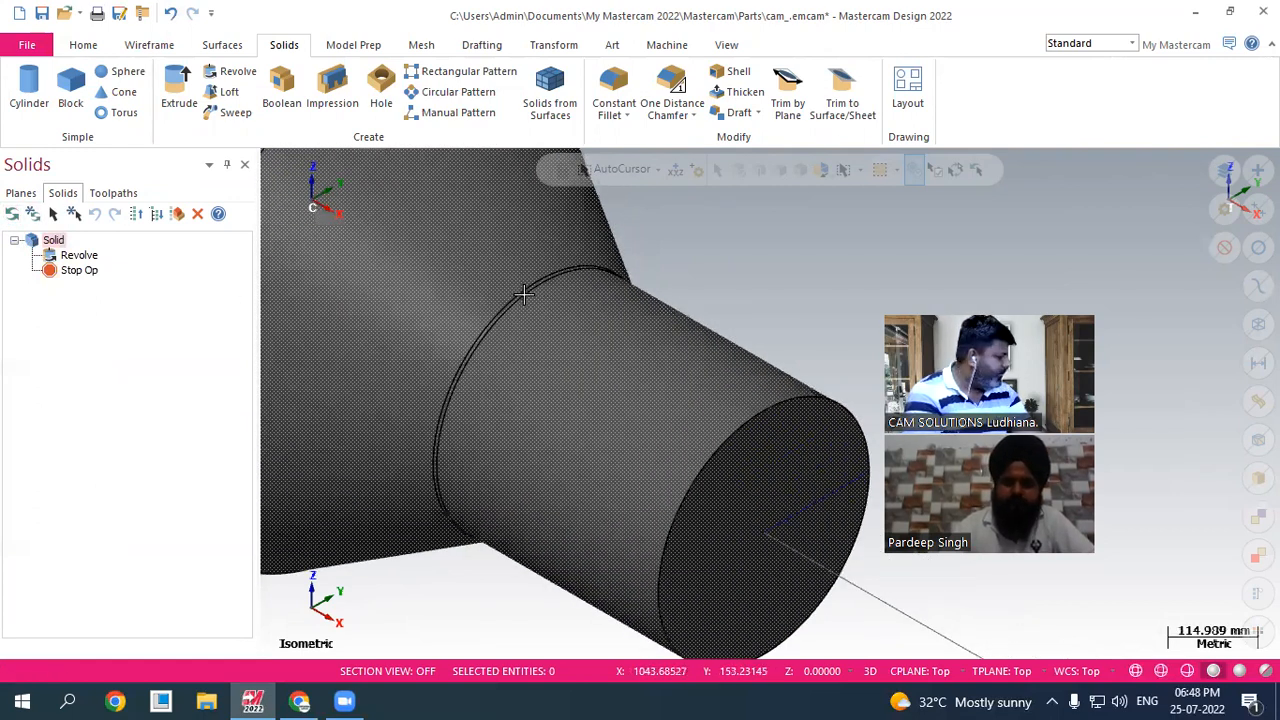
click(677, 102)
click(743, 430)
click(712, 209)
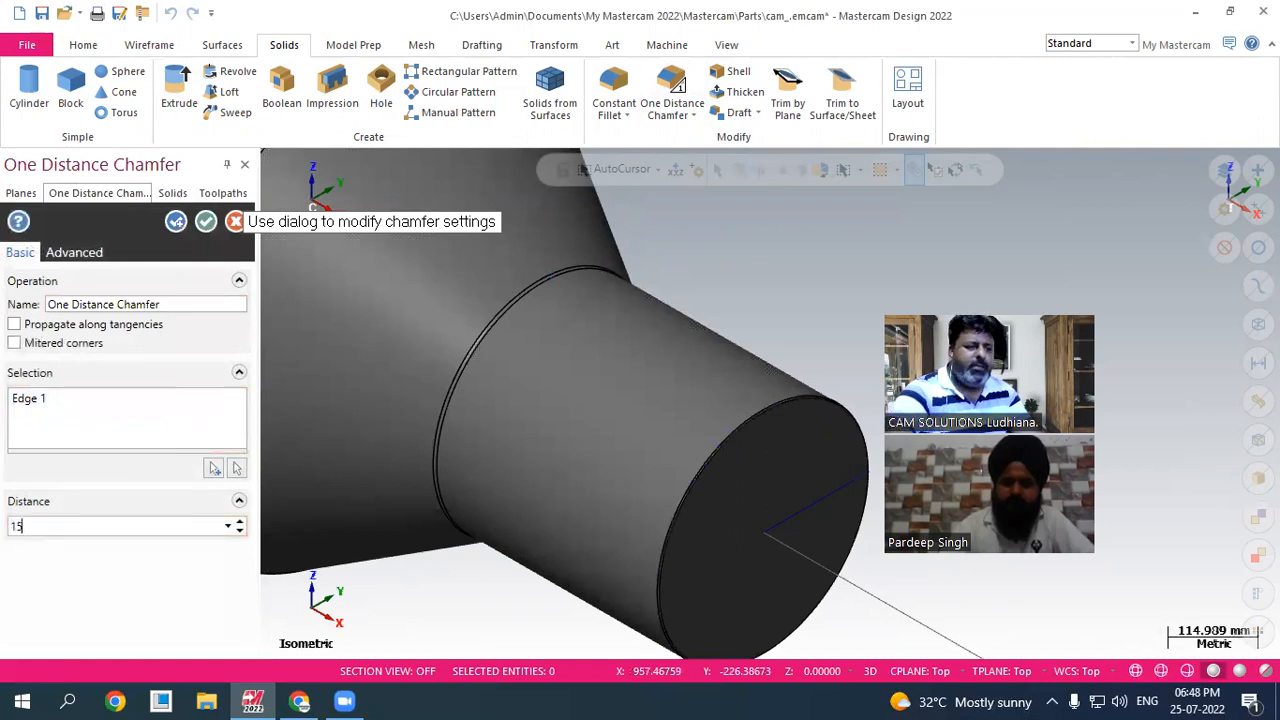
text(15)
key(Return)
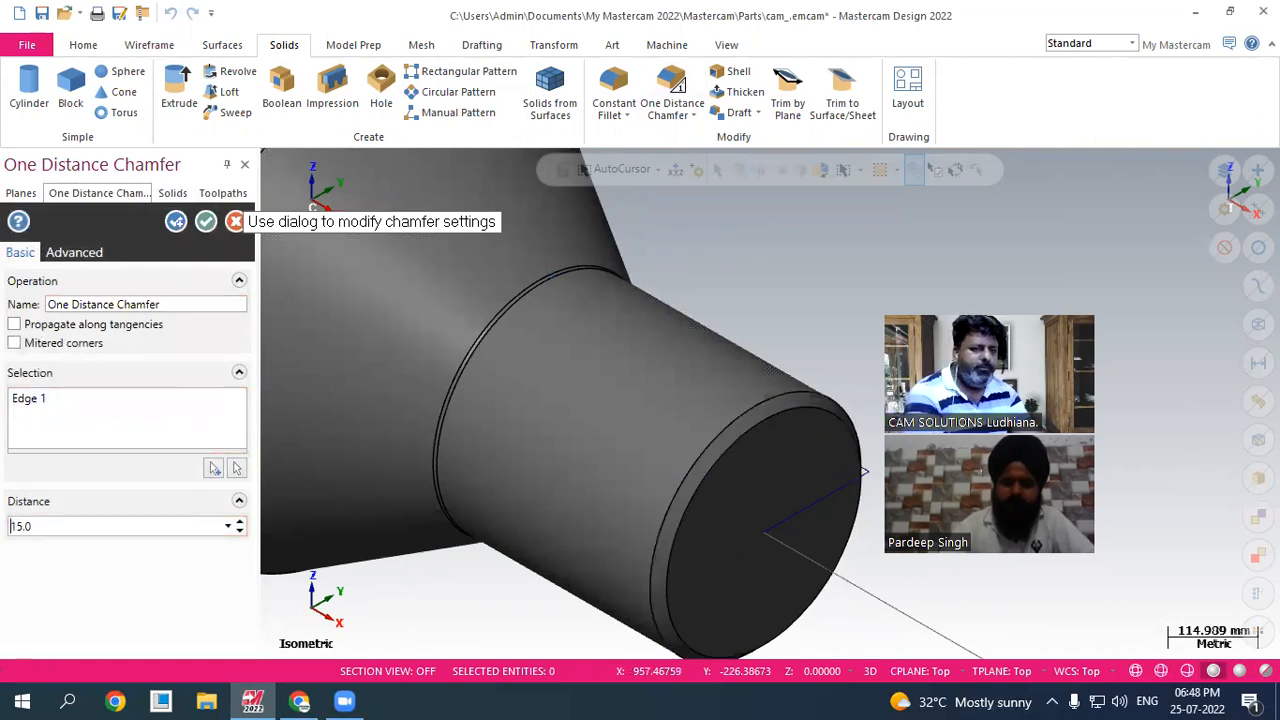
click(205, 221)
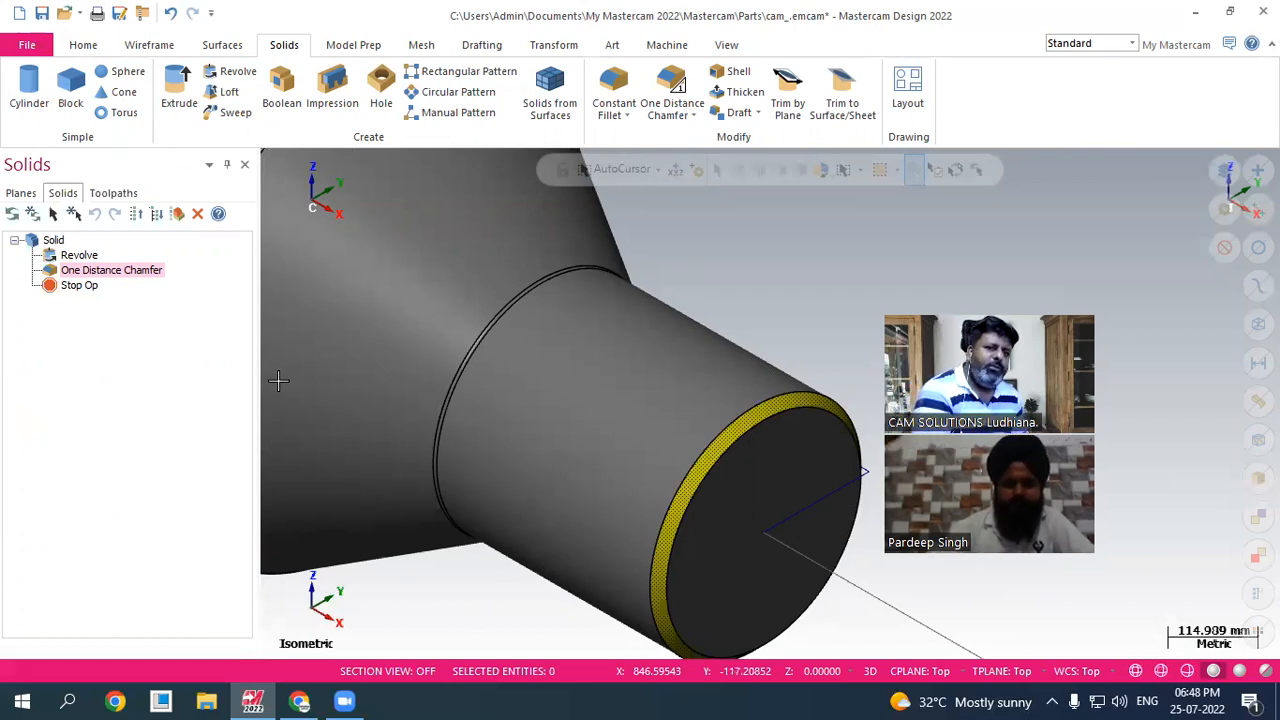
scroll(786, 329, down, 5)
scroll(716, 489, down, 4)
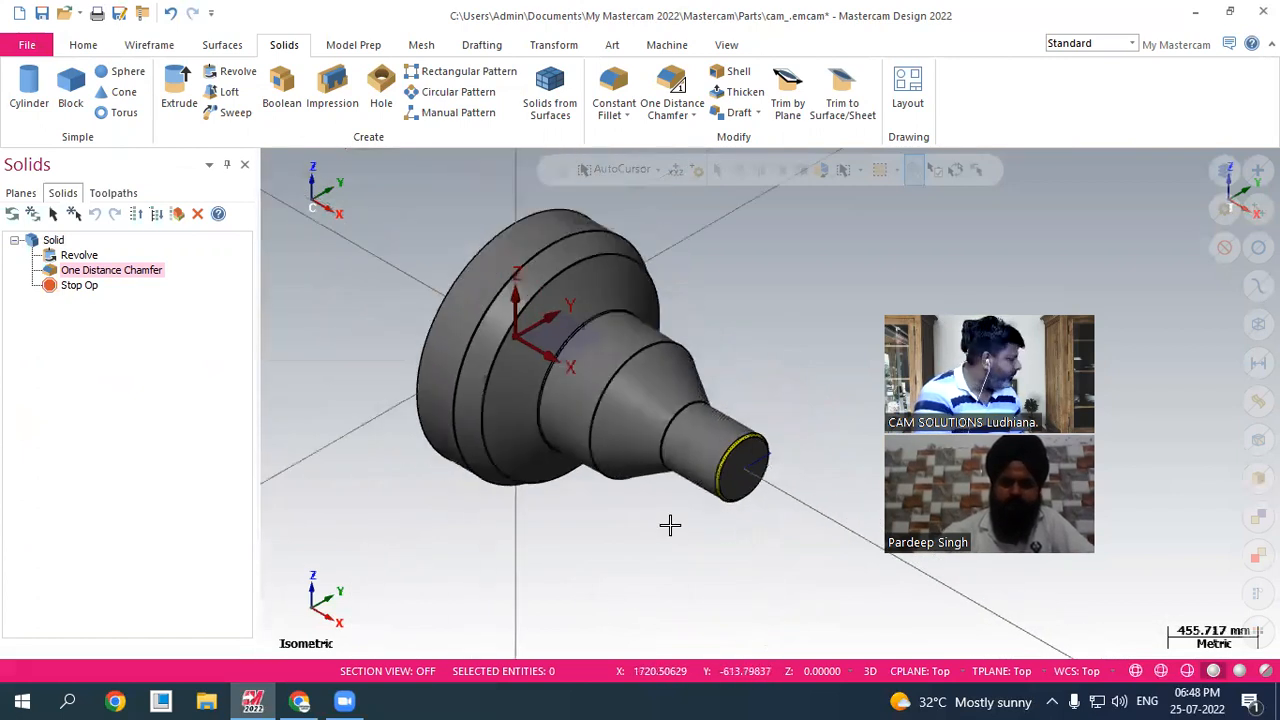
scroll(677, 144, up, 3)
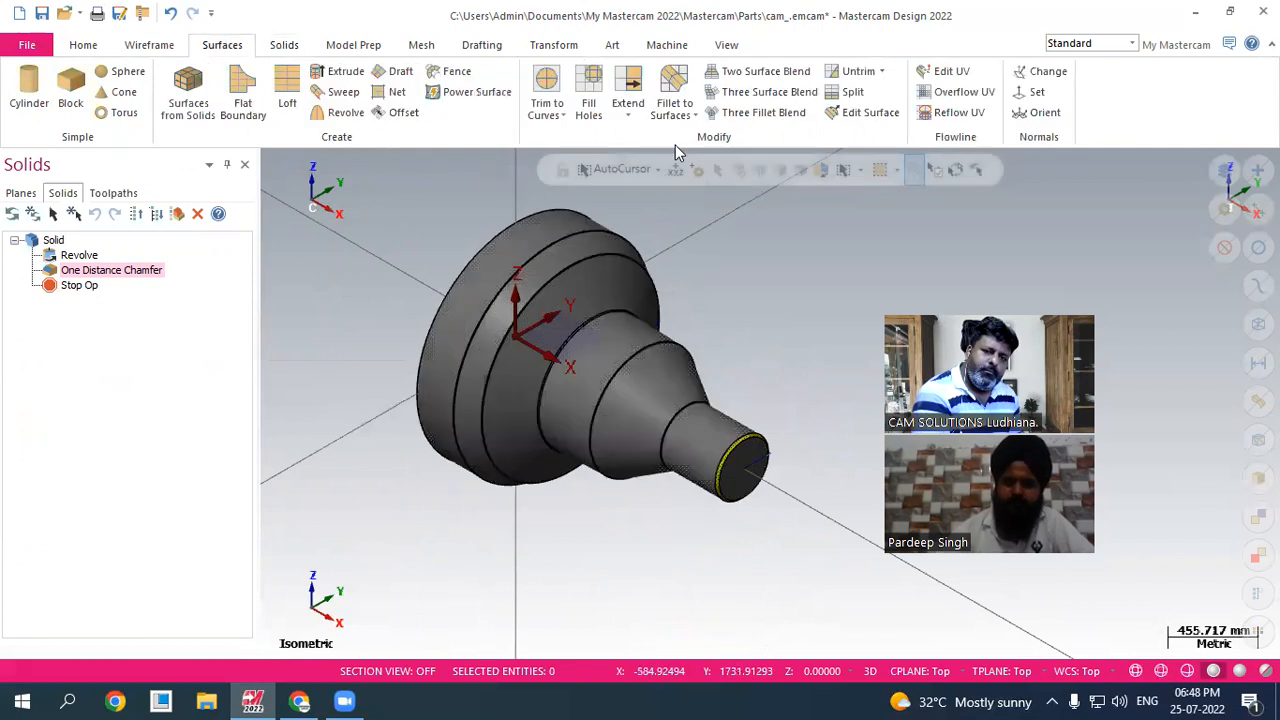
scroll(668, 255, up, 2)
scroll(668, 255, down, 1)
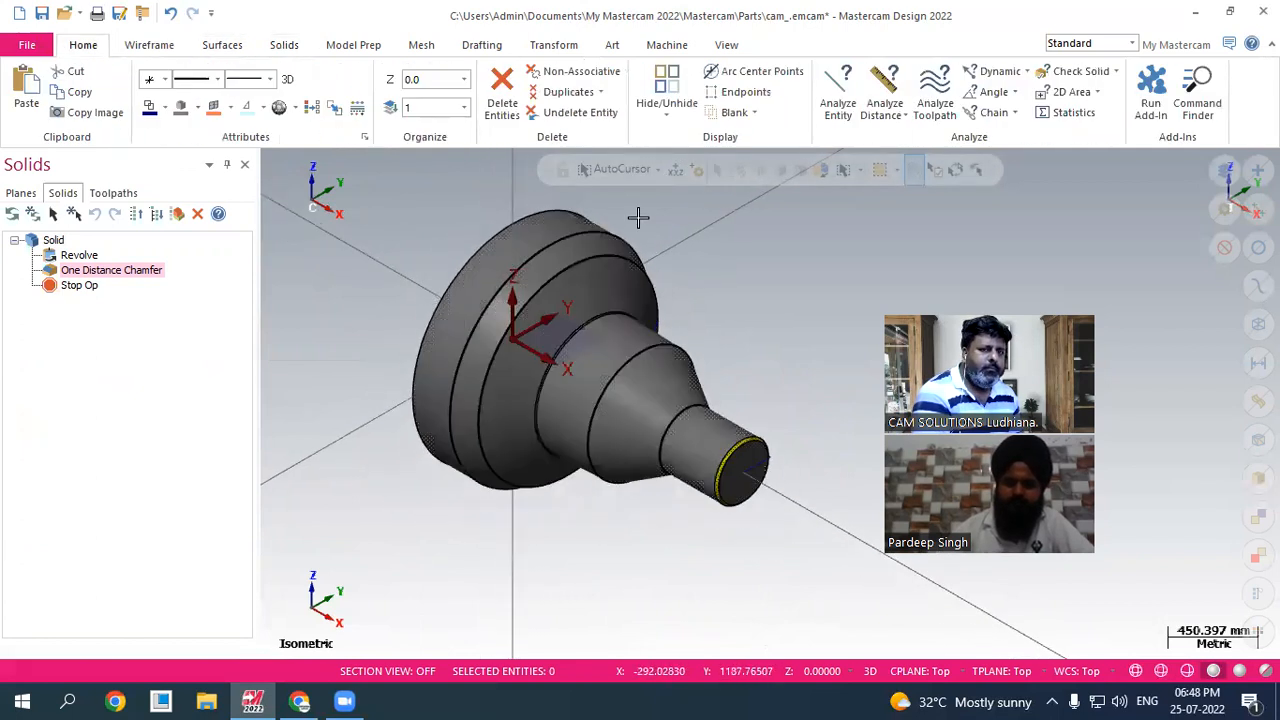
scroll(620, 205, up, 1)
click(273, 47)
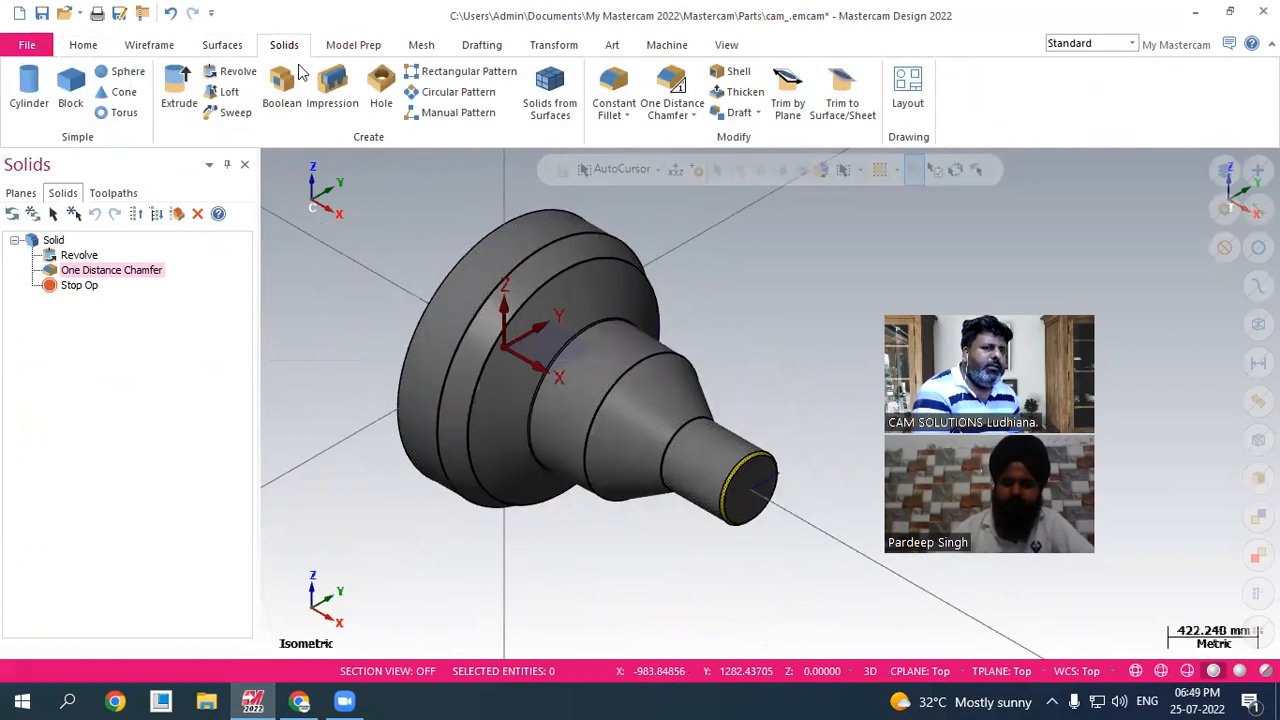
- Remove the small fillet between the large cone and the middle section, discarding the solid's history, and expand the solid's operation tree
scroll(766, 274, up, 4)
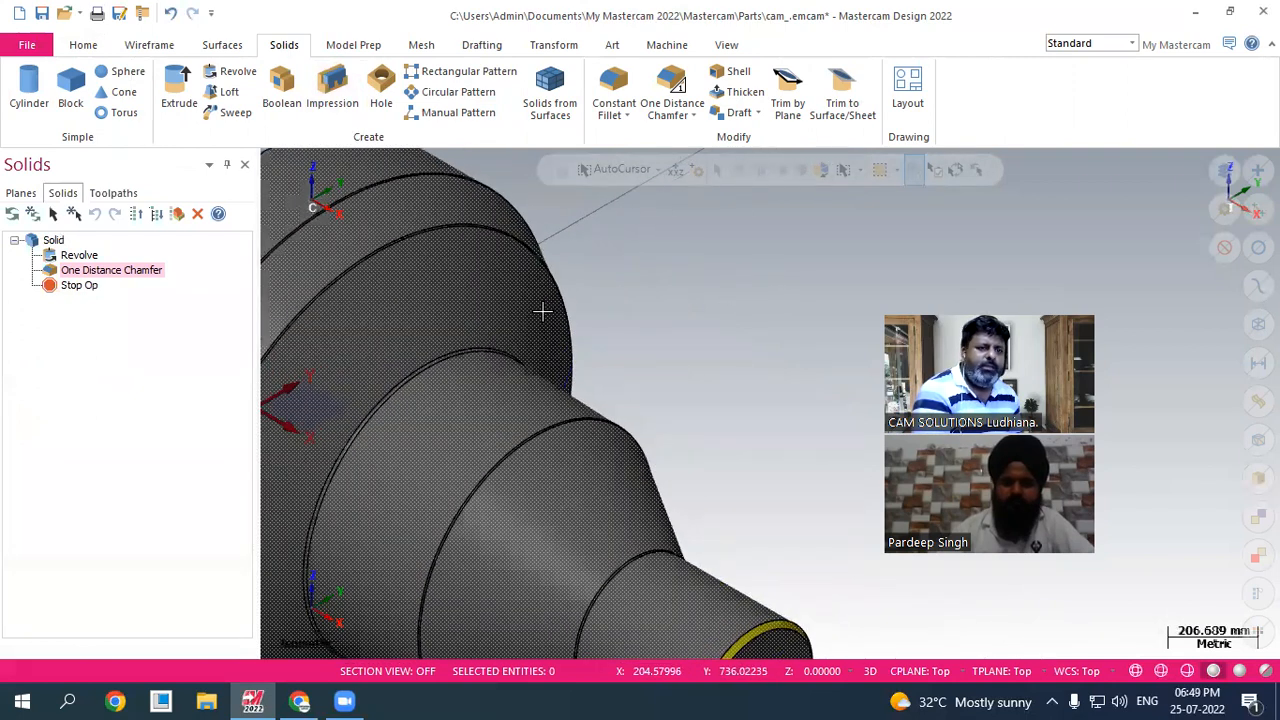
scroll(543, 312, up, 4)
scroll(720, 454, down, 4)
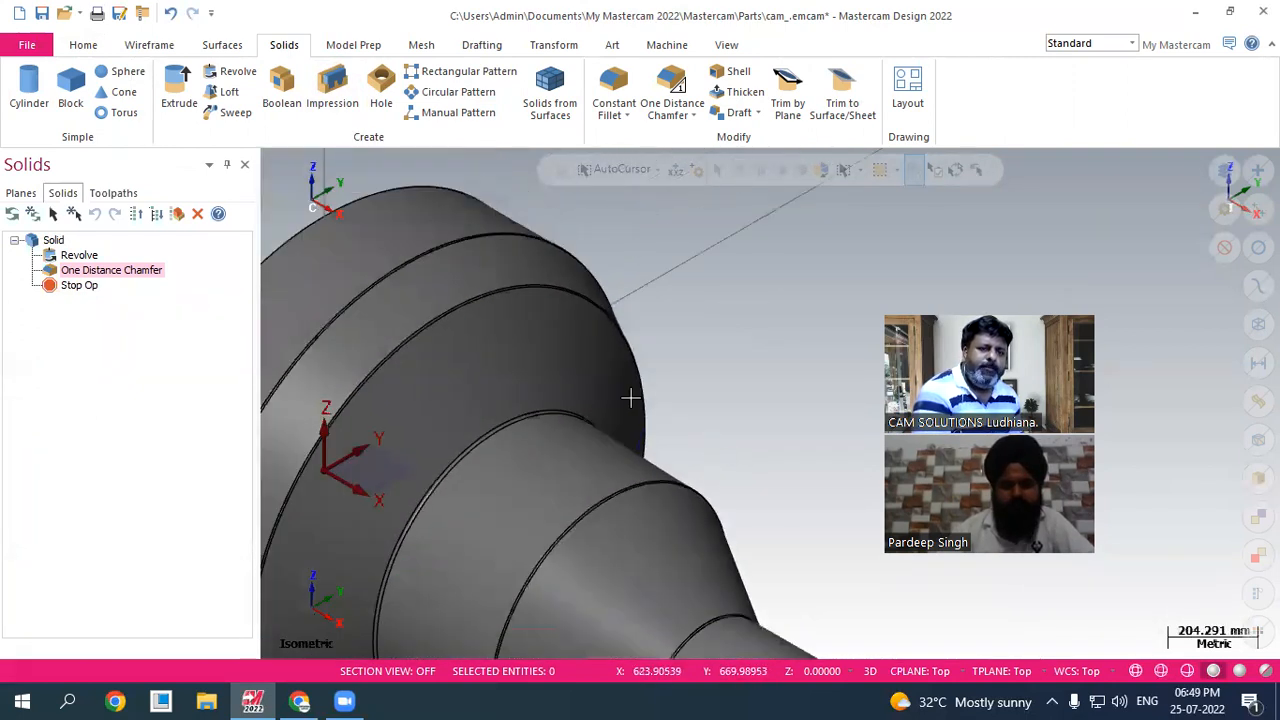
scroll(470, 462, up, 8)
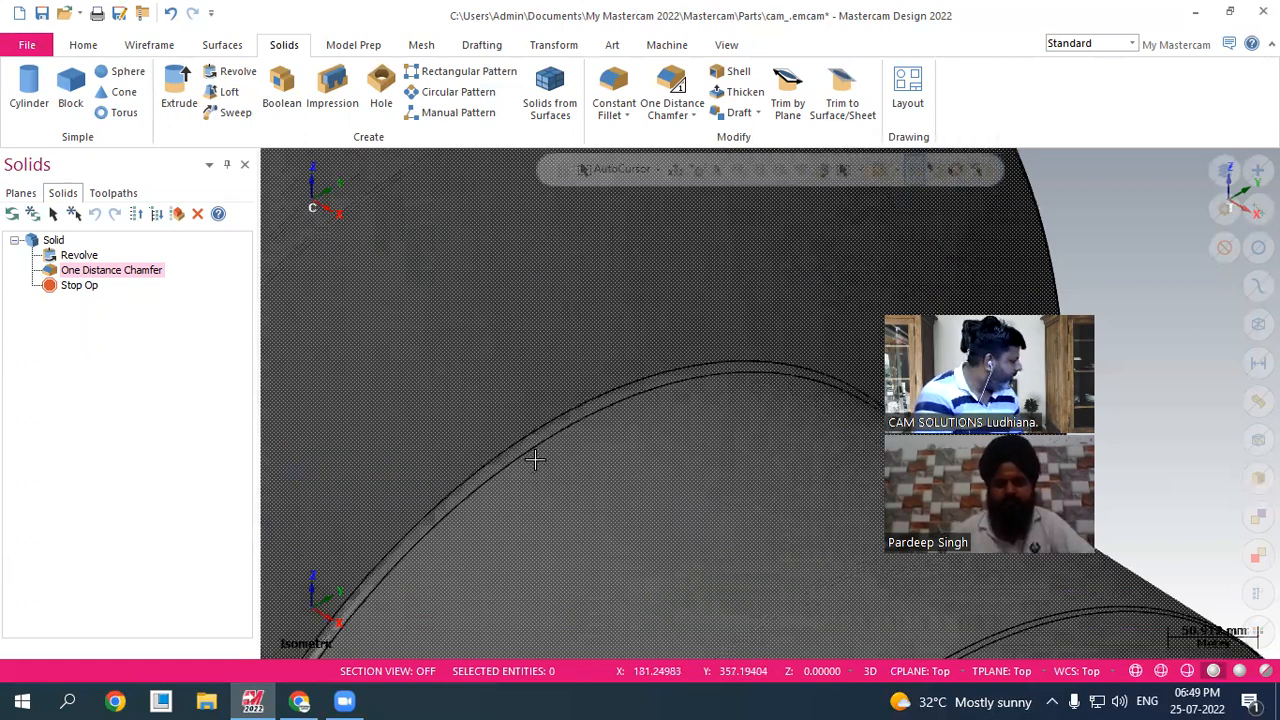
click(373, 45)
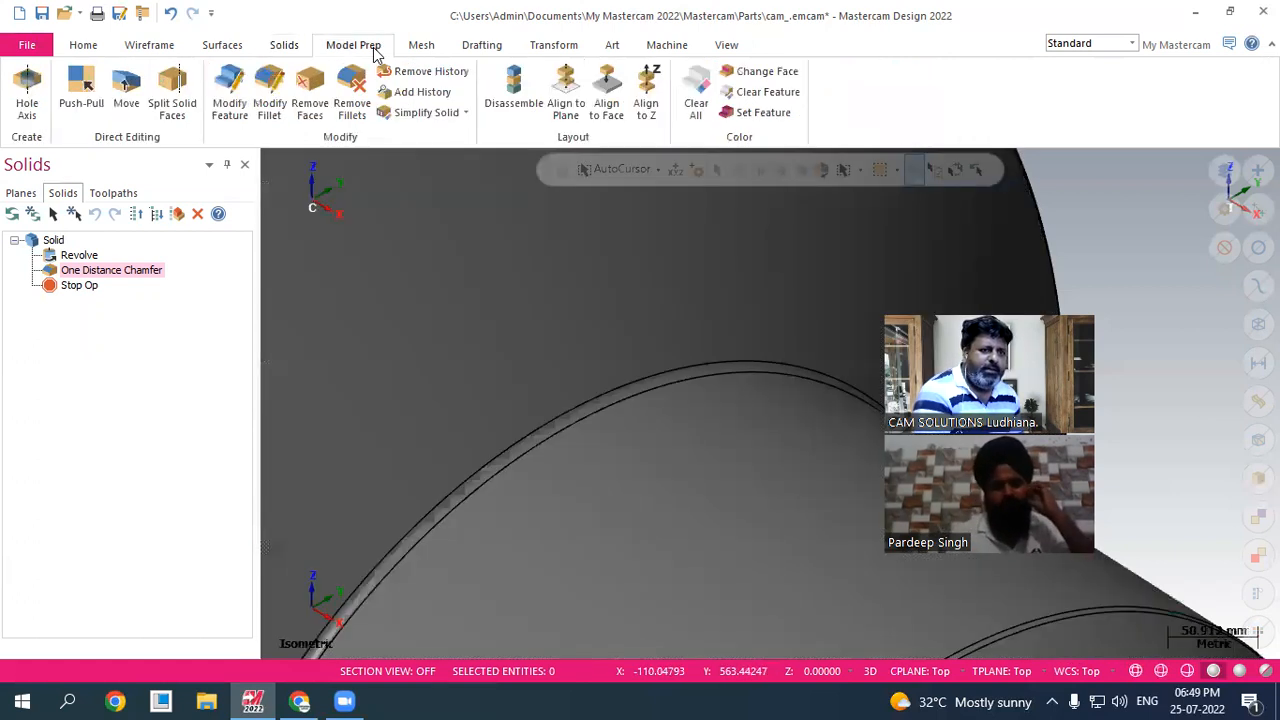
click(352, 104)
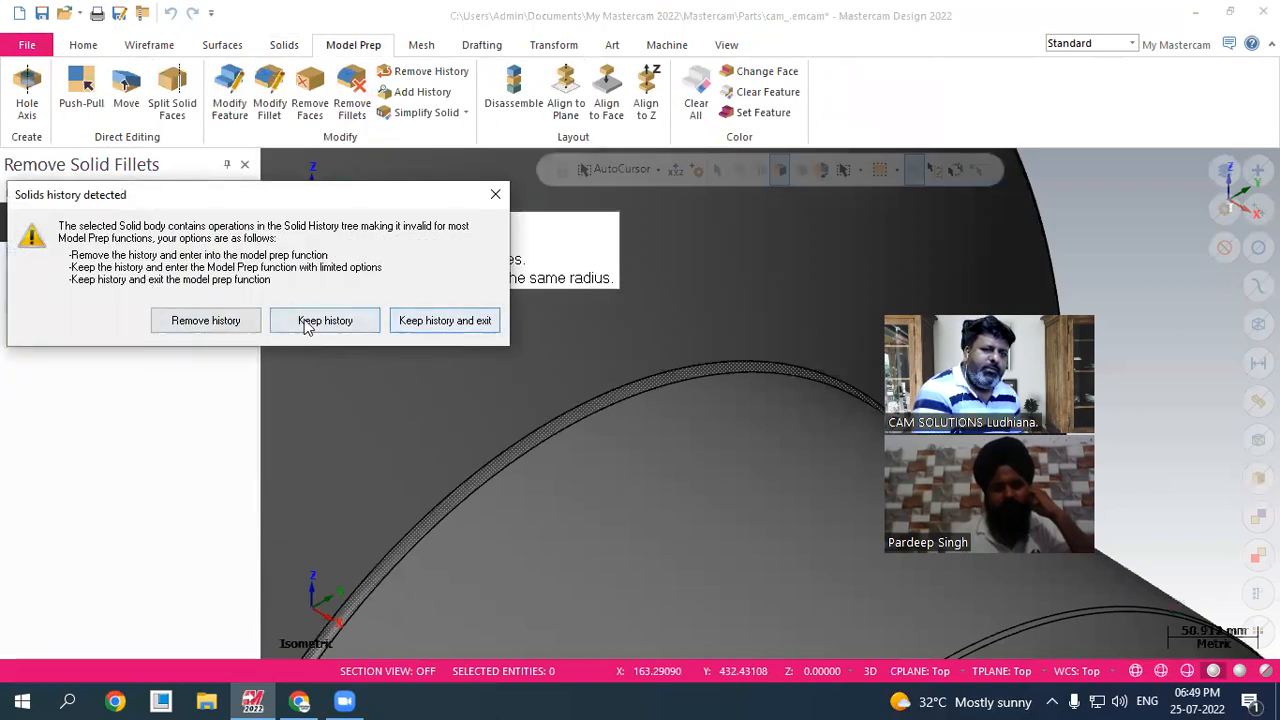
click(238, 321)
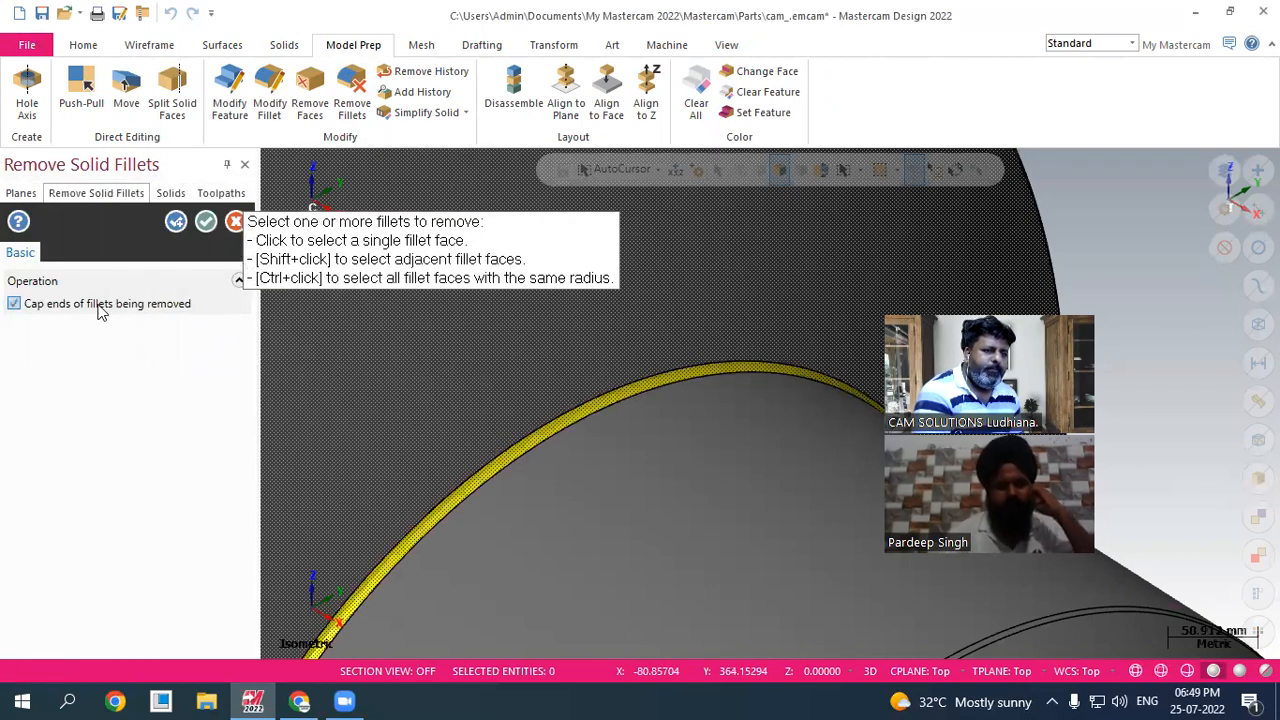
click(205, 221)
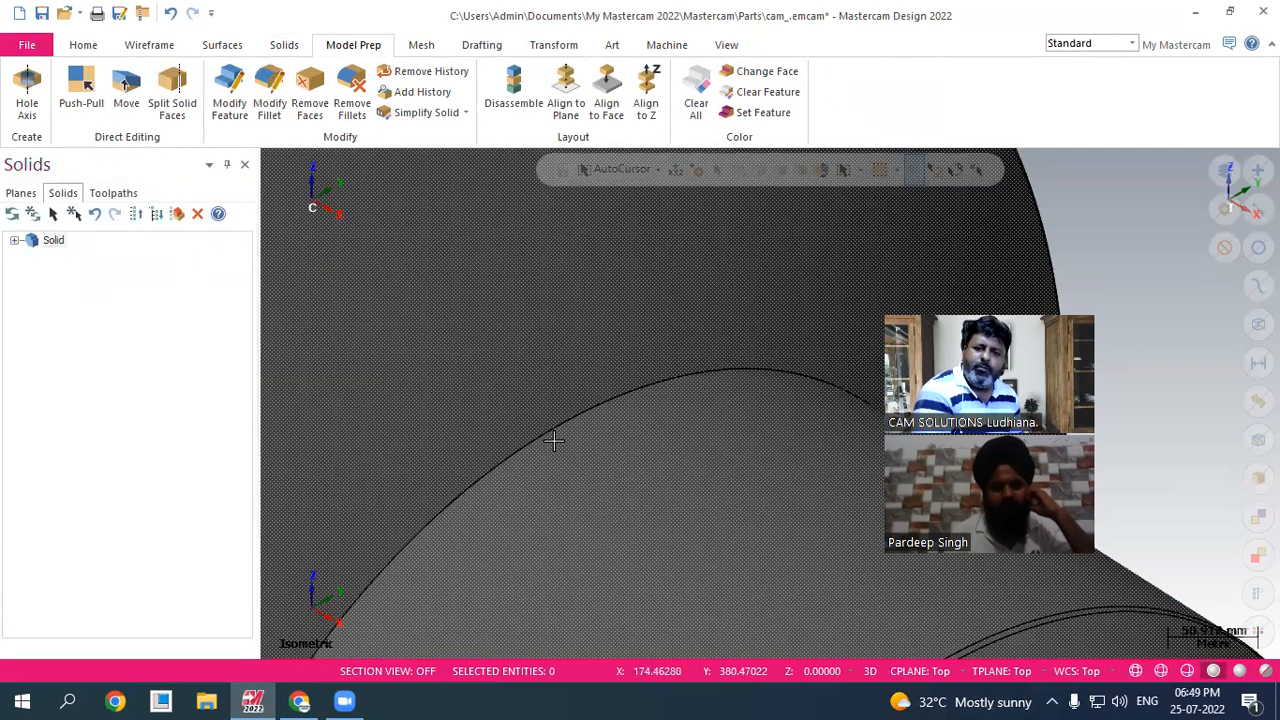
click(15, 242)
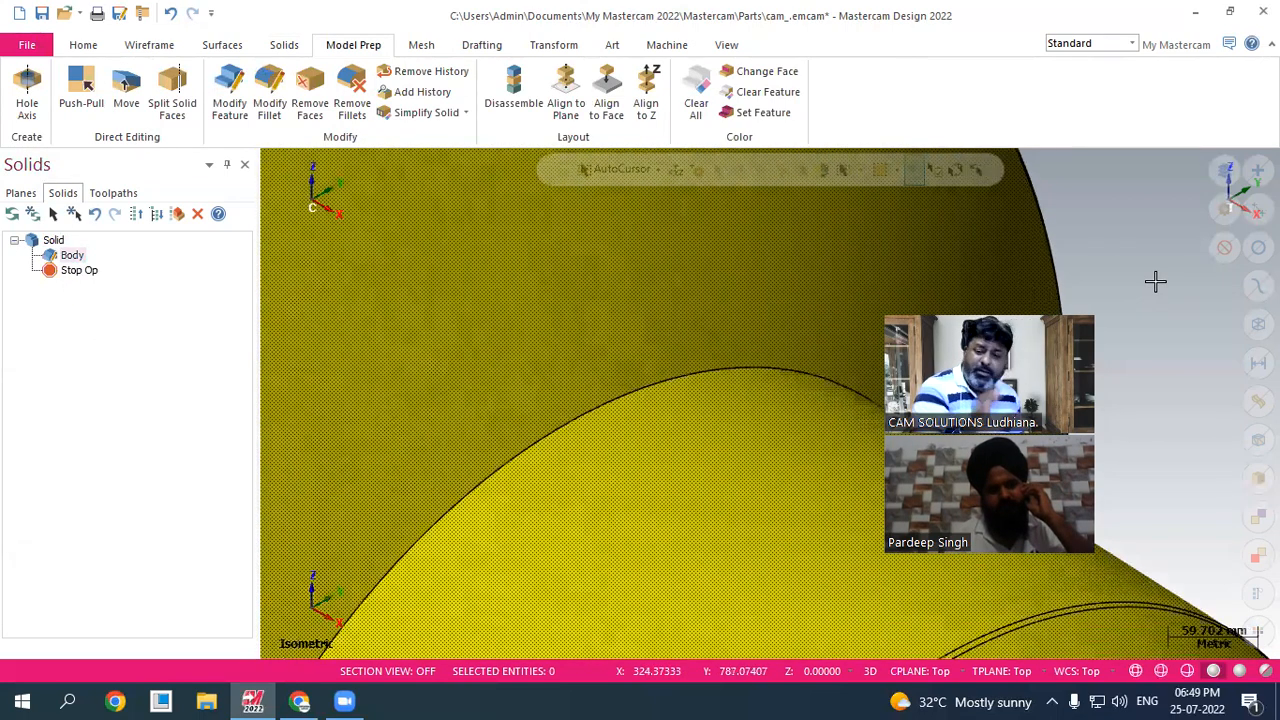
scroll(986, 234, down, 8)
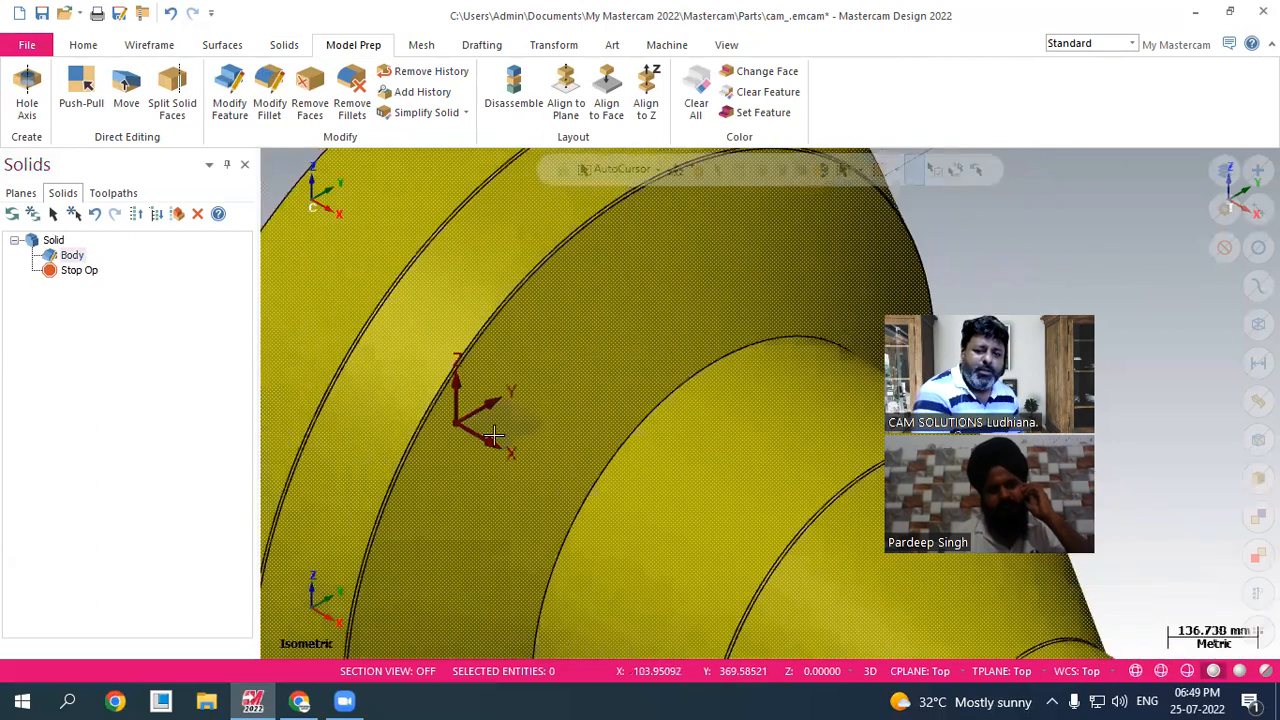
scroll(497, 444, down, 1)
scroll(895, 594, up, 1)
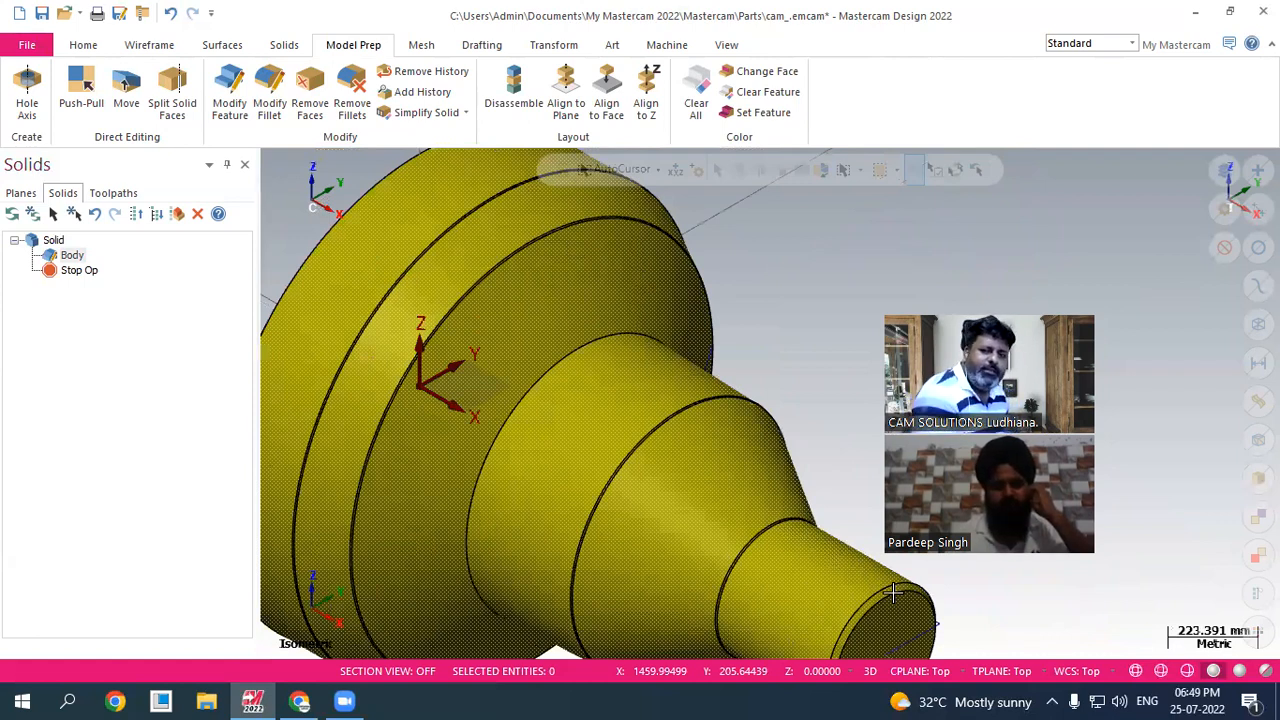
scroll(874, 330, up, 2)
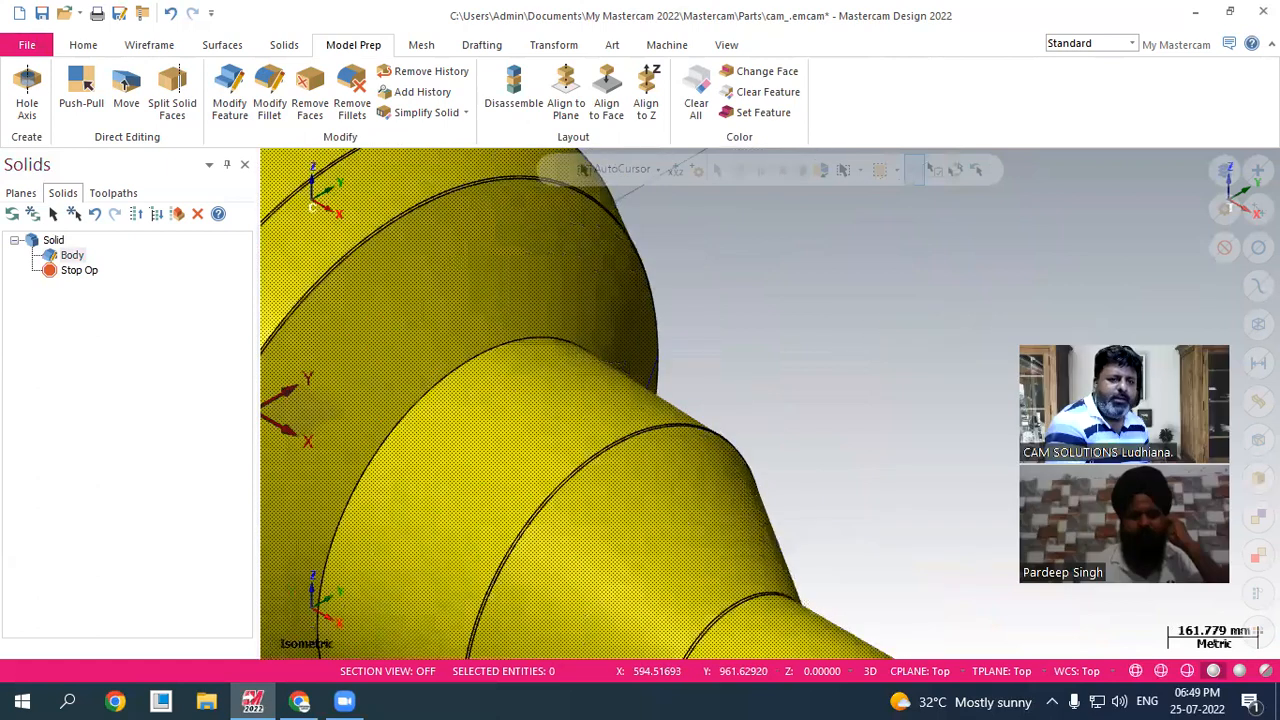
scroll(900, 338, down, 3)
scroll(606, 386, up, 1)
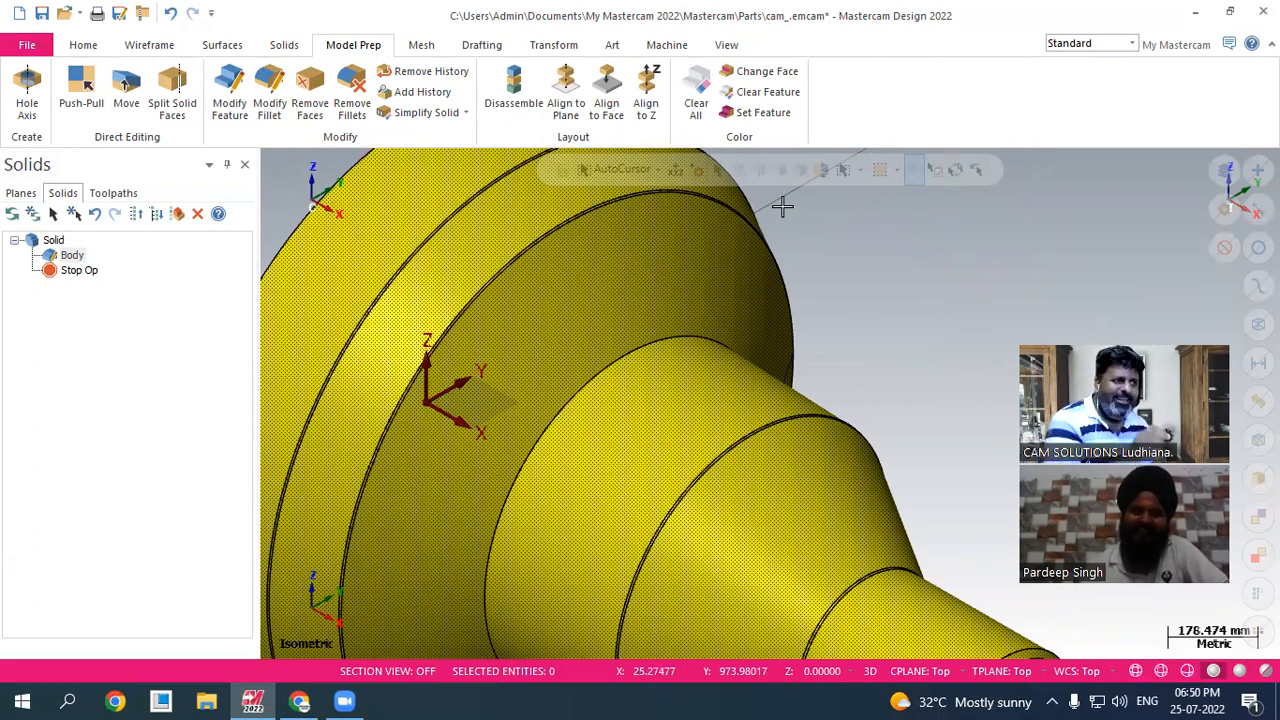
- Apply a 50 mm constant radius fillet to the circular edge where the large cone meets the middle section
scroll(754, 303, up, 5)
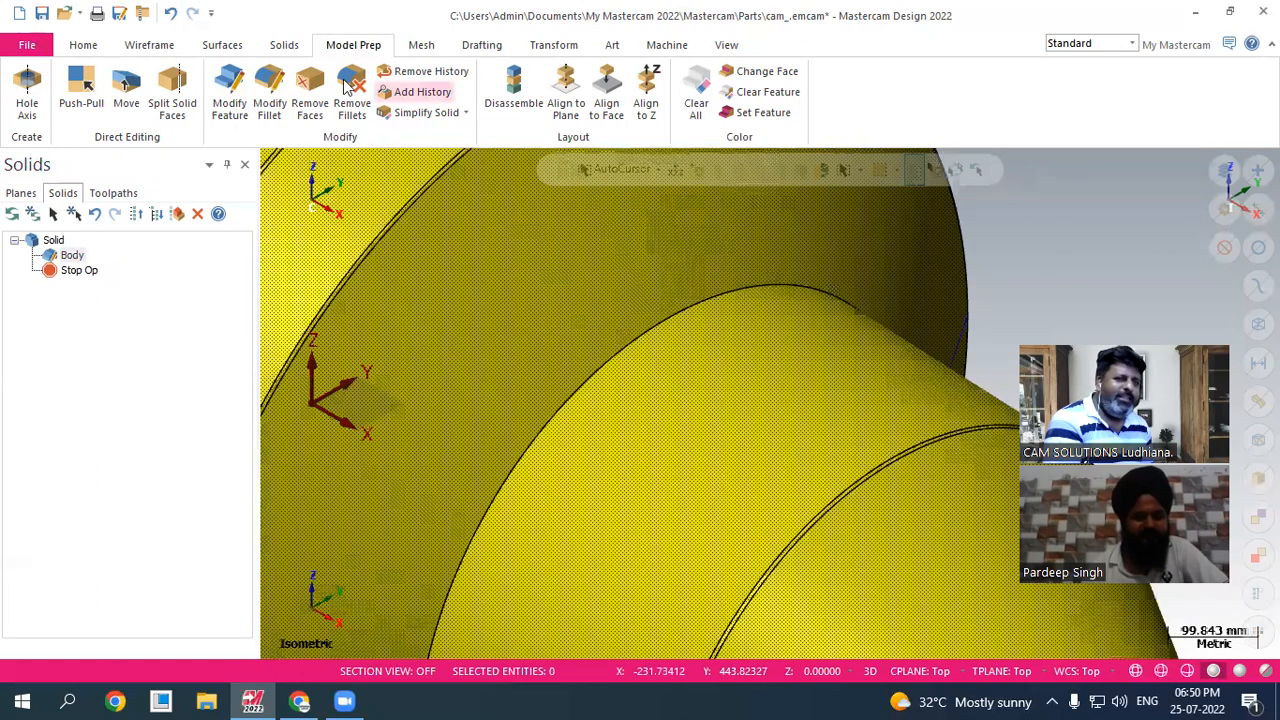
click(284, 45)
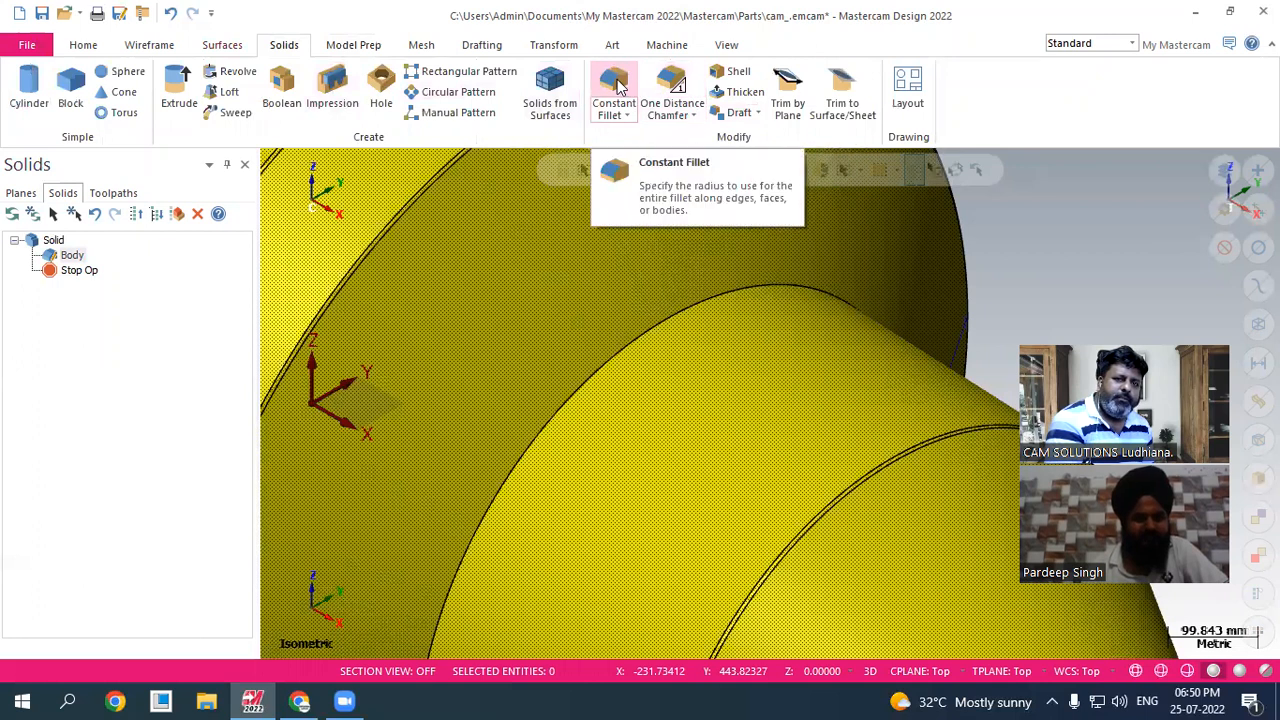
click(614, 88)
click(607, 365)
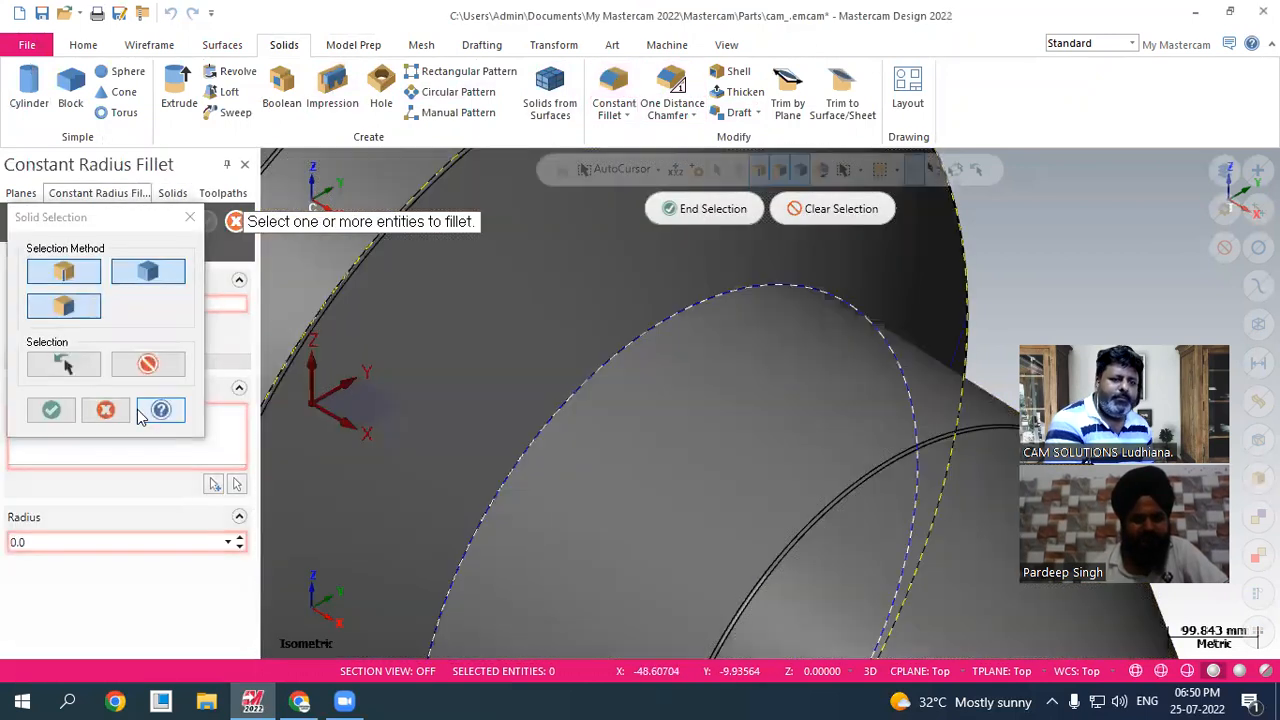
click(46, 409)
click(79, 545)
text(50)
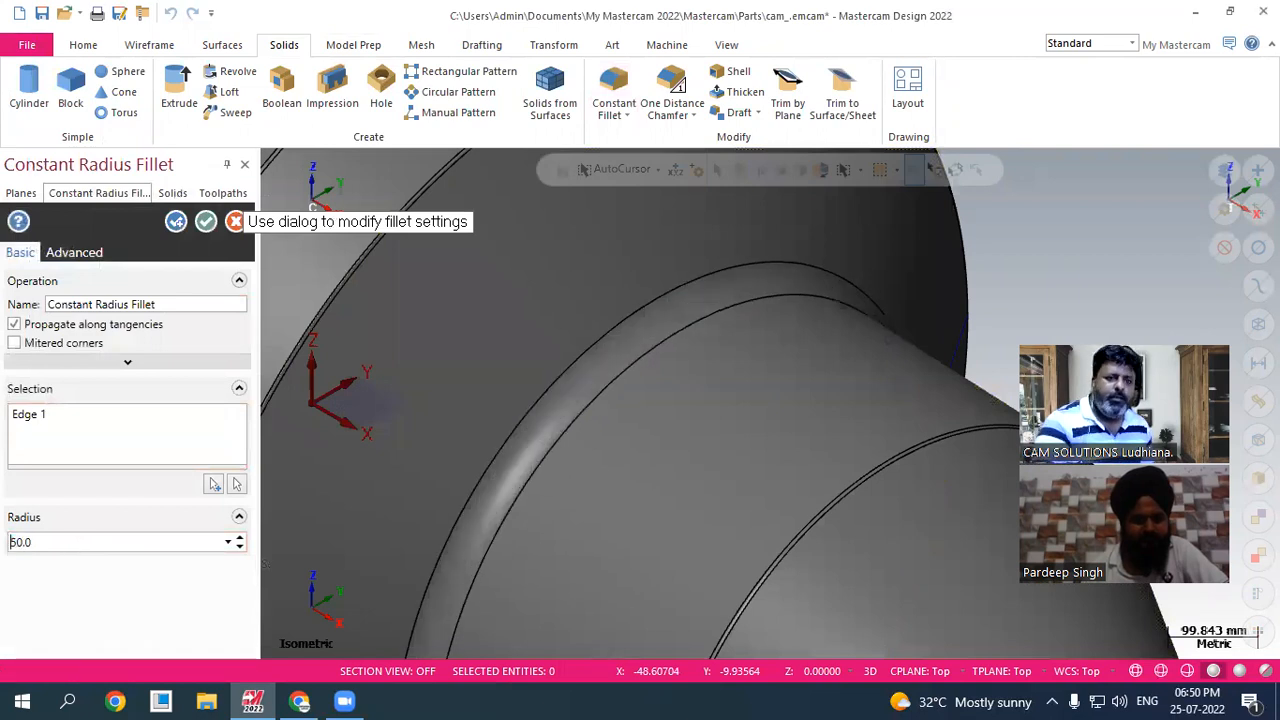
click(206, 221)
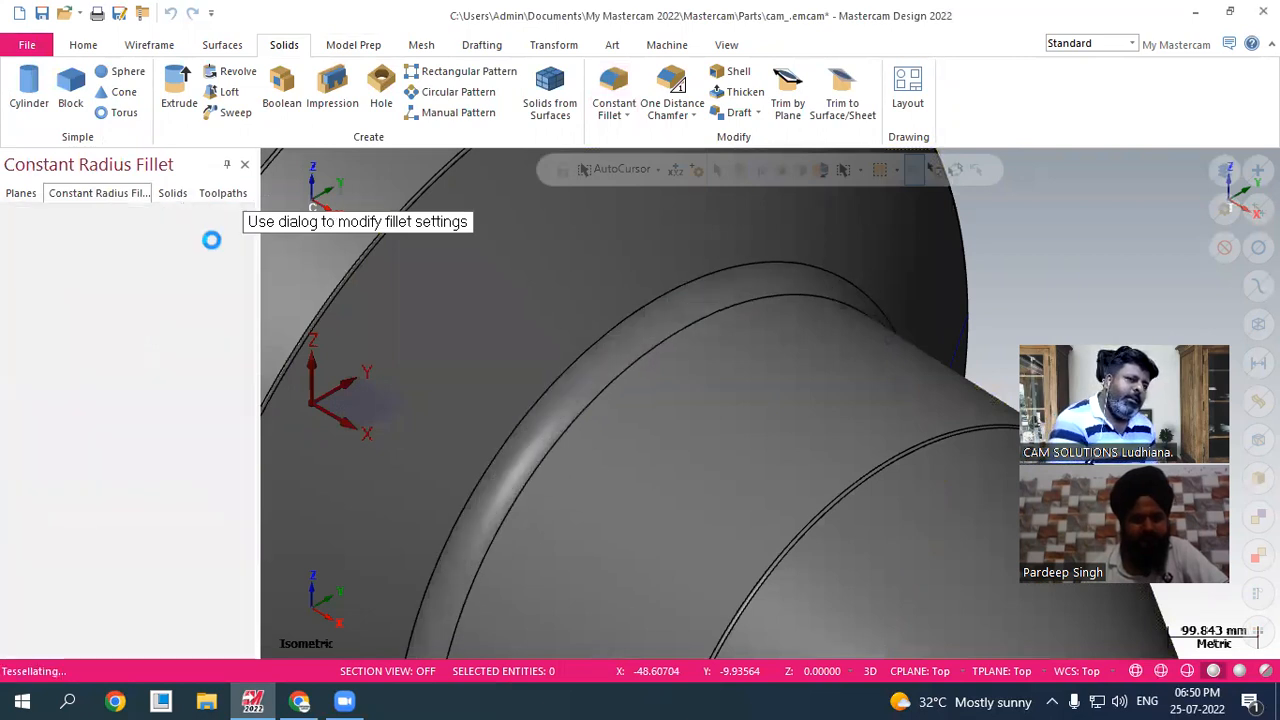
- Examine the new fillet between the large cone and the middle section, close up and on the whole shaft
scroll(666, 375, down, 2)
scroll(666, 375, down, 2)
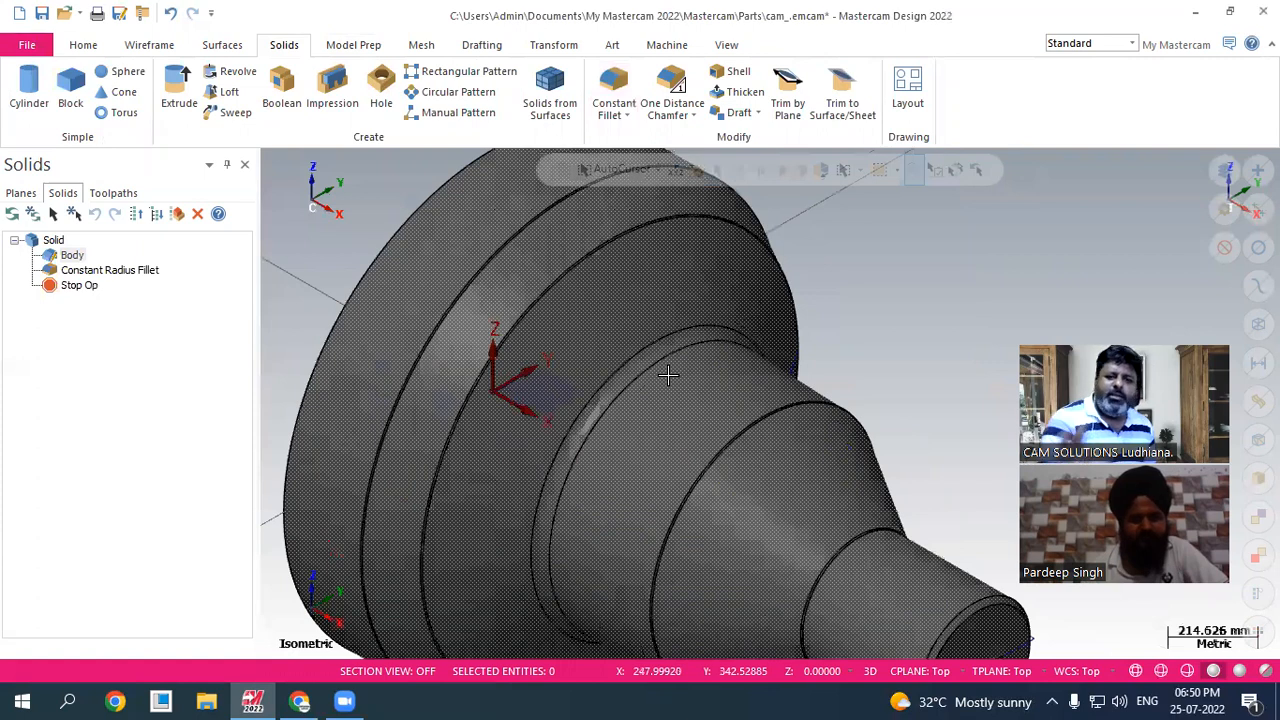
scroll(668, 375, down, 1)
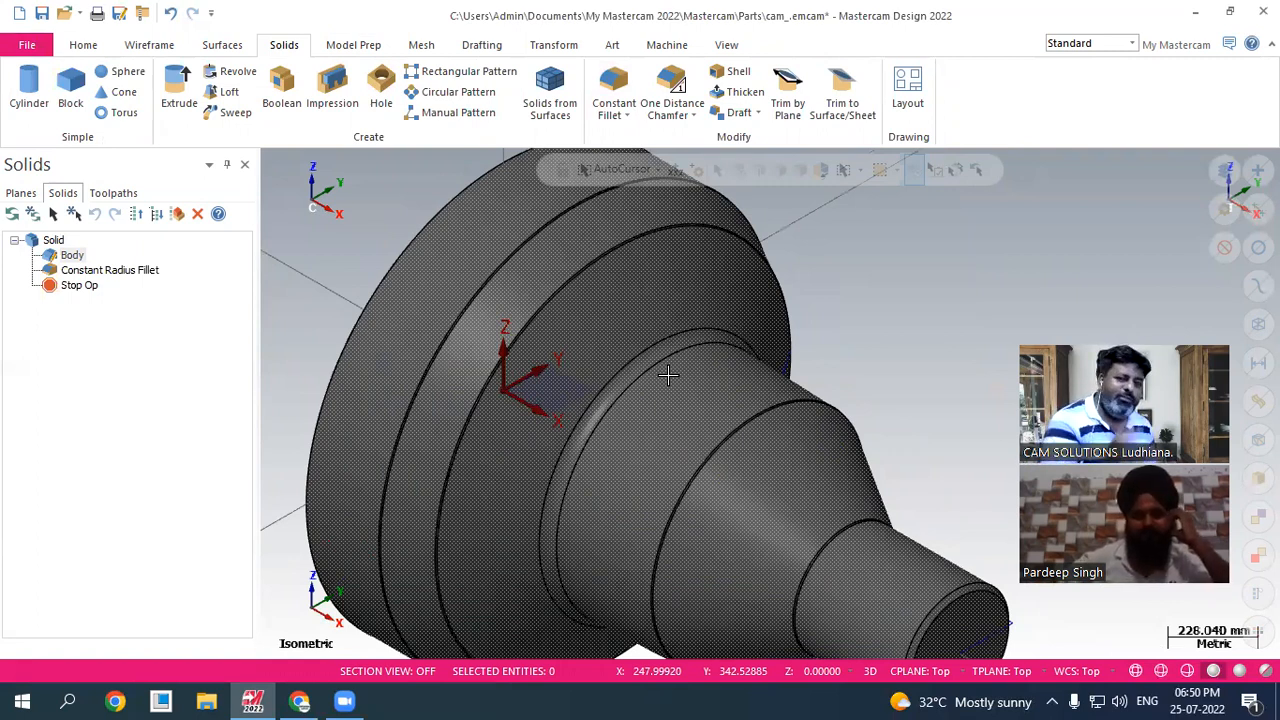
scroll(845, 335, down, 4)
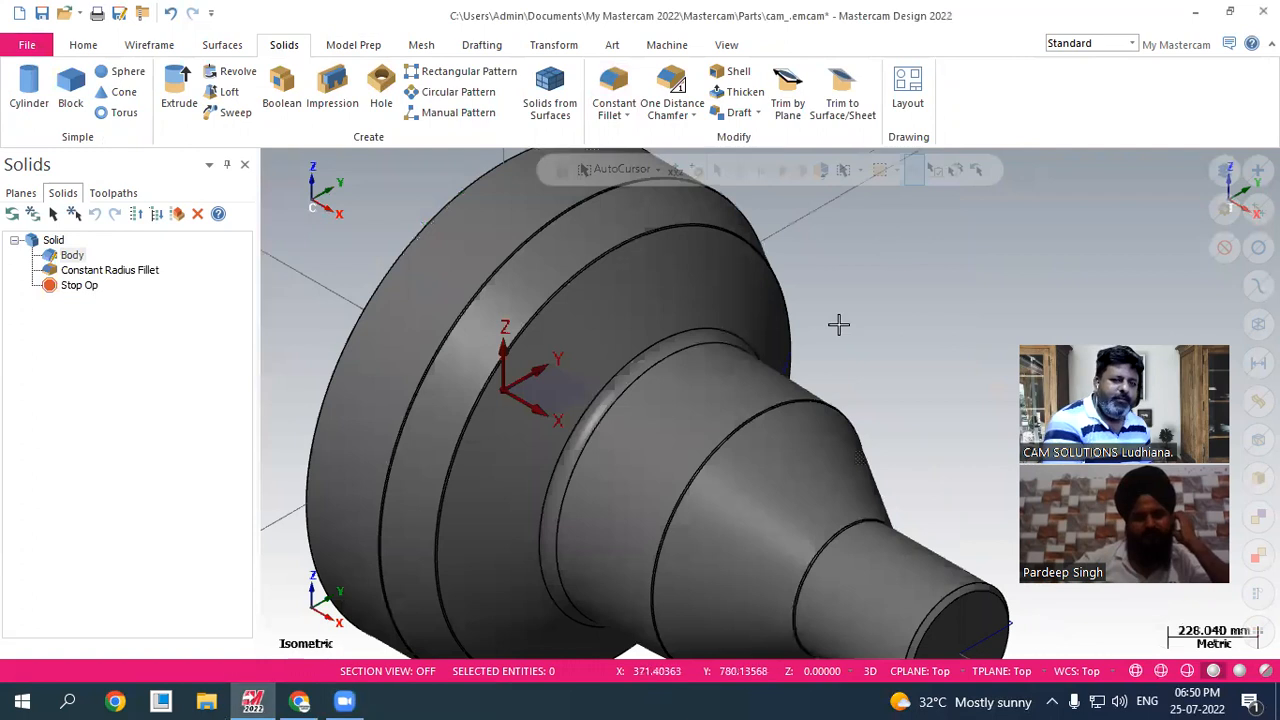
scroll(900, 380, down, 1)
scroll(907, 412, up, 6)
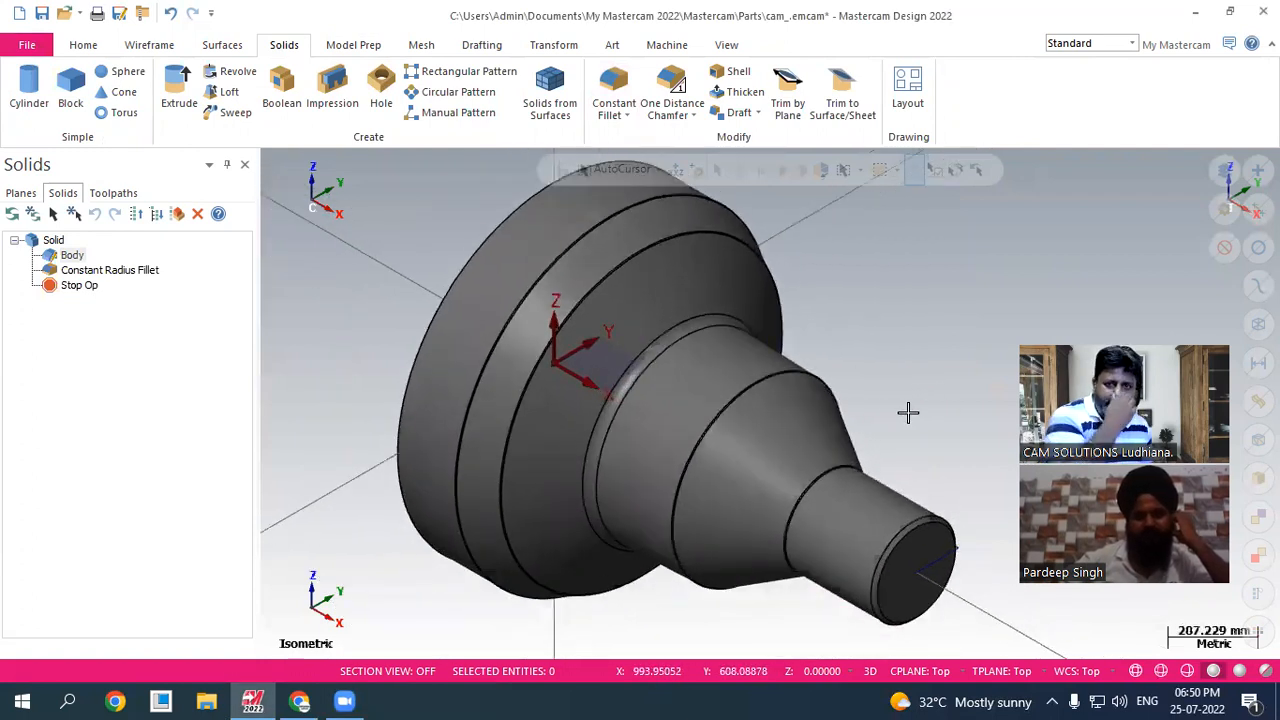
scroll(907, 412, down, 6)
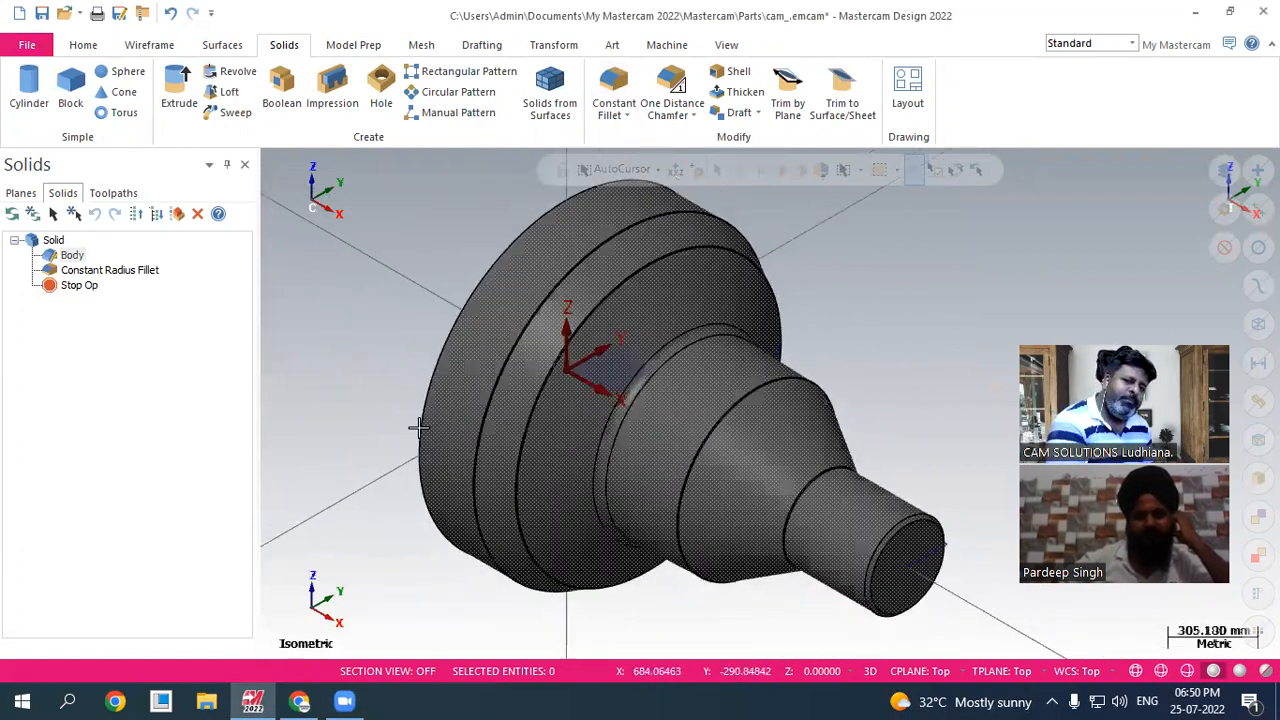
scroll(394, 417, down, 10)
scroll(578, 425, up, 1)
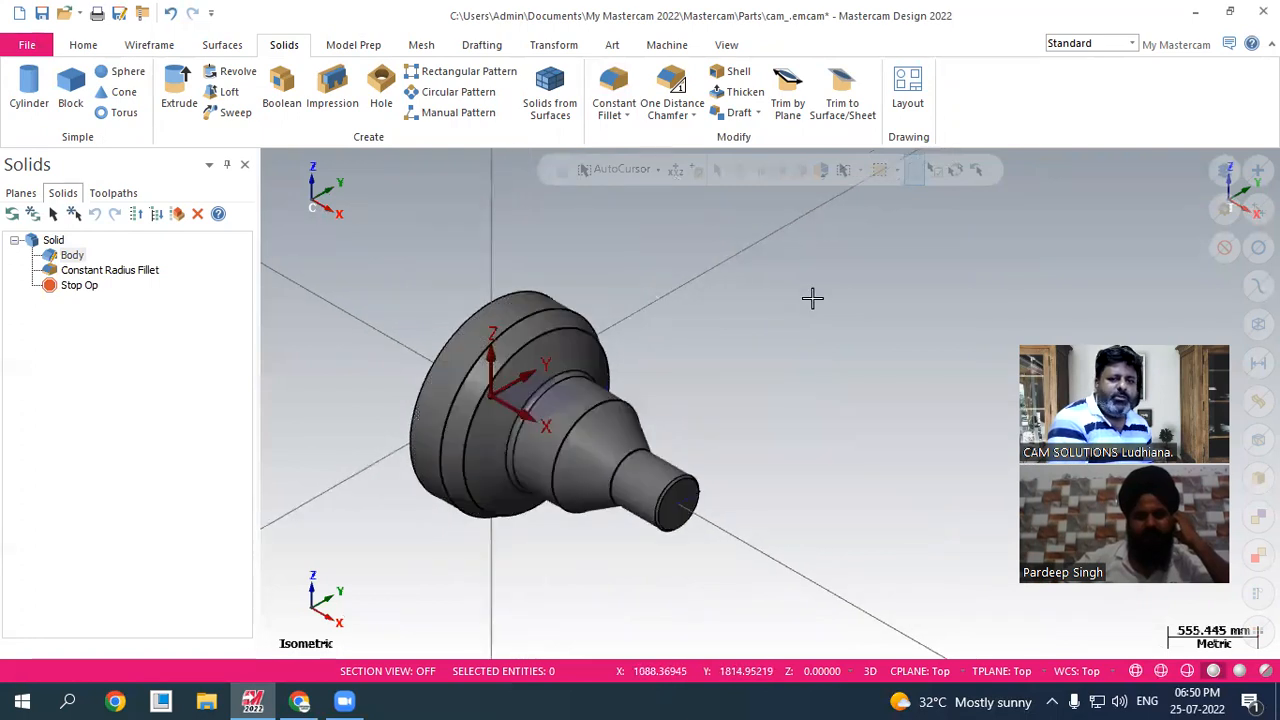
- View the whole shaft from the Top plane and return to the Isometric view
right_click(811, 295)
click(899, 388)
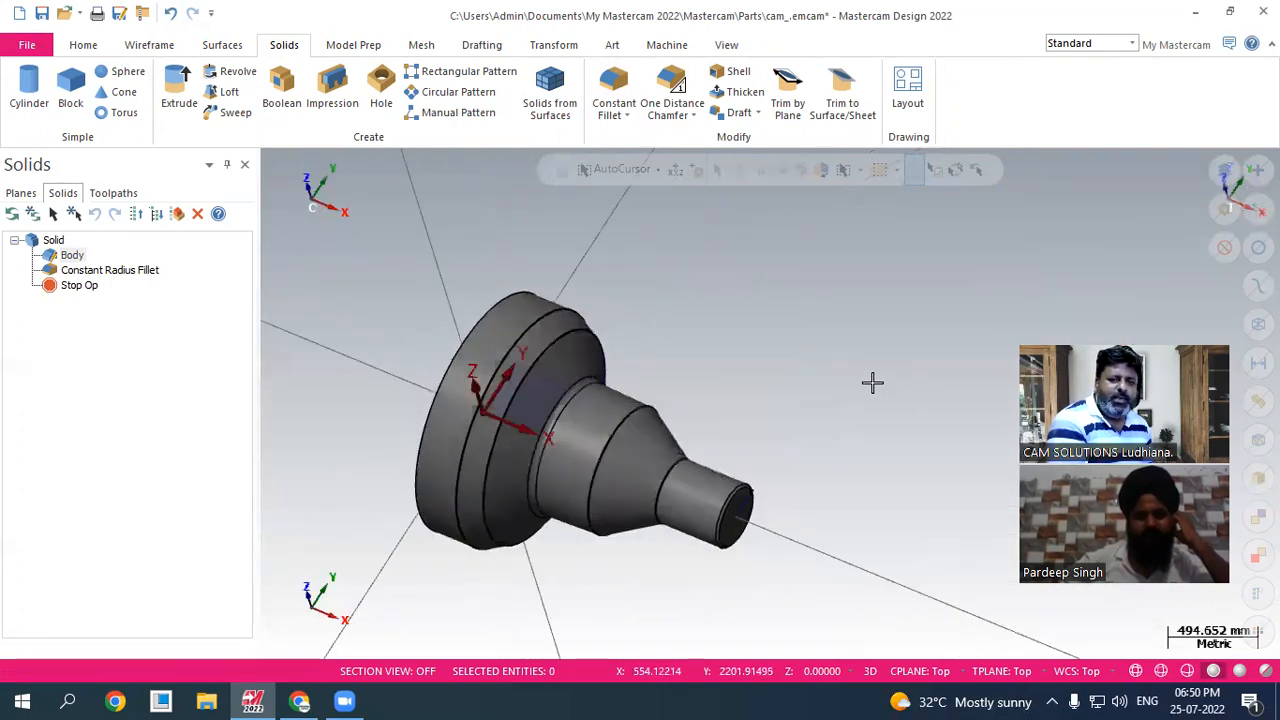
right_click(363, 280)
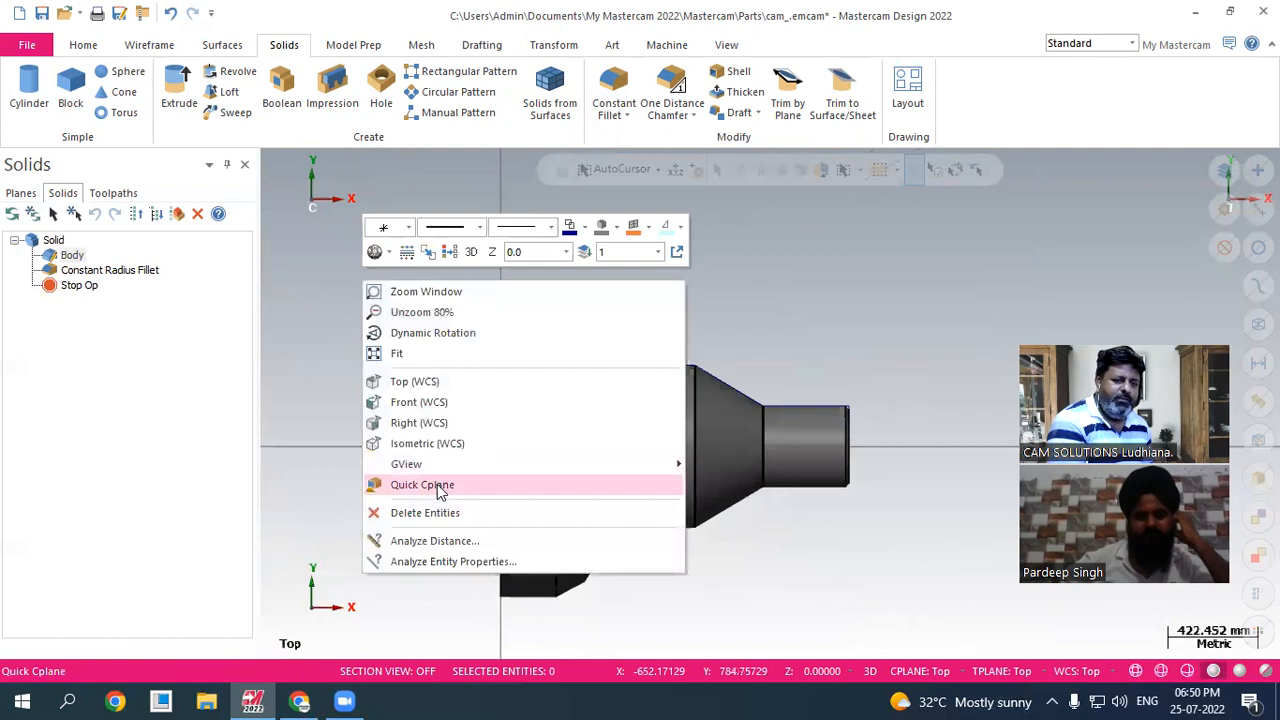
click(443, 441)
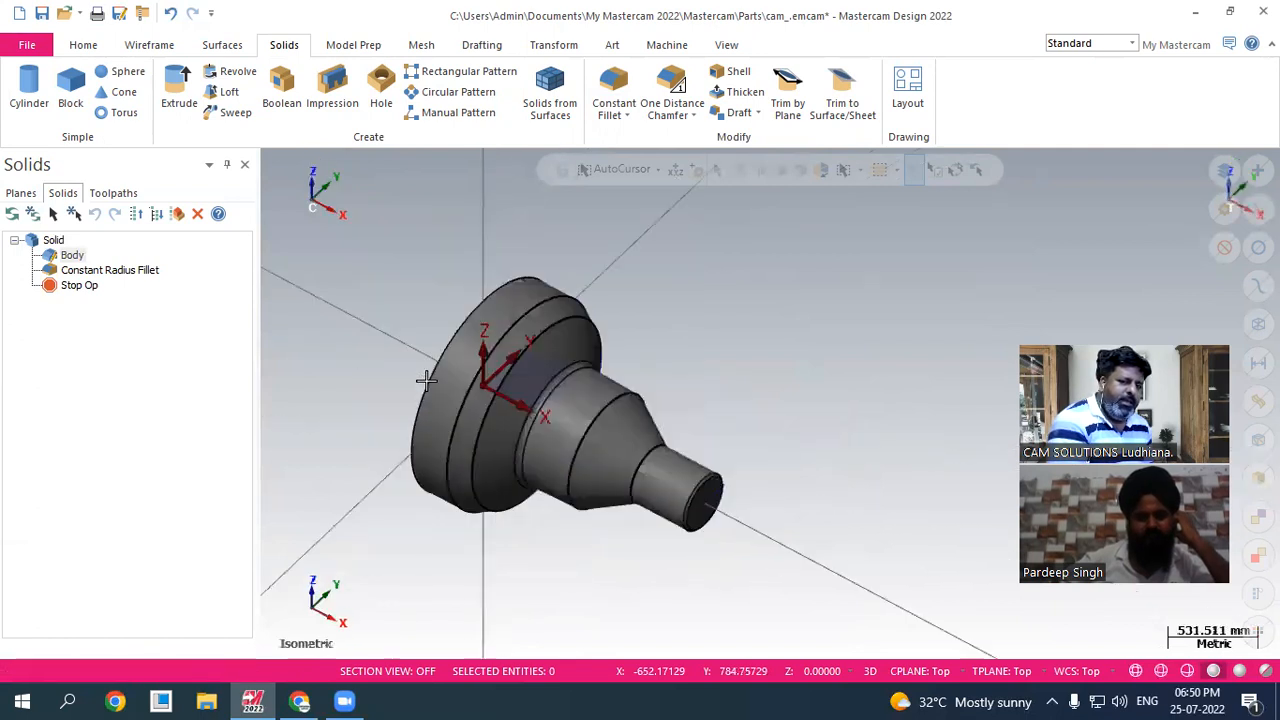
click(907, 90)
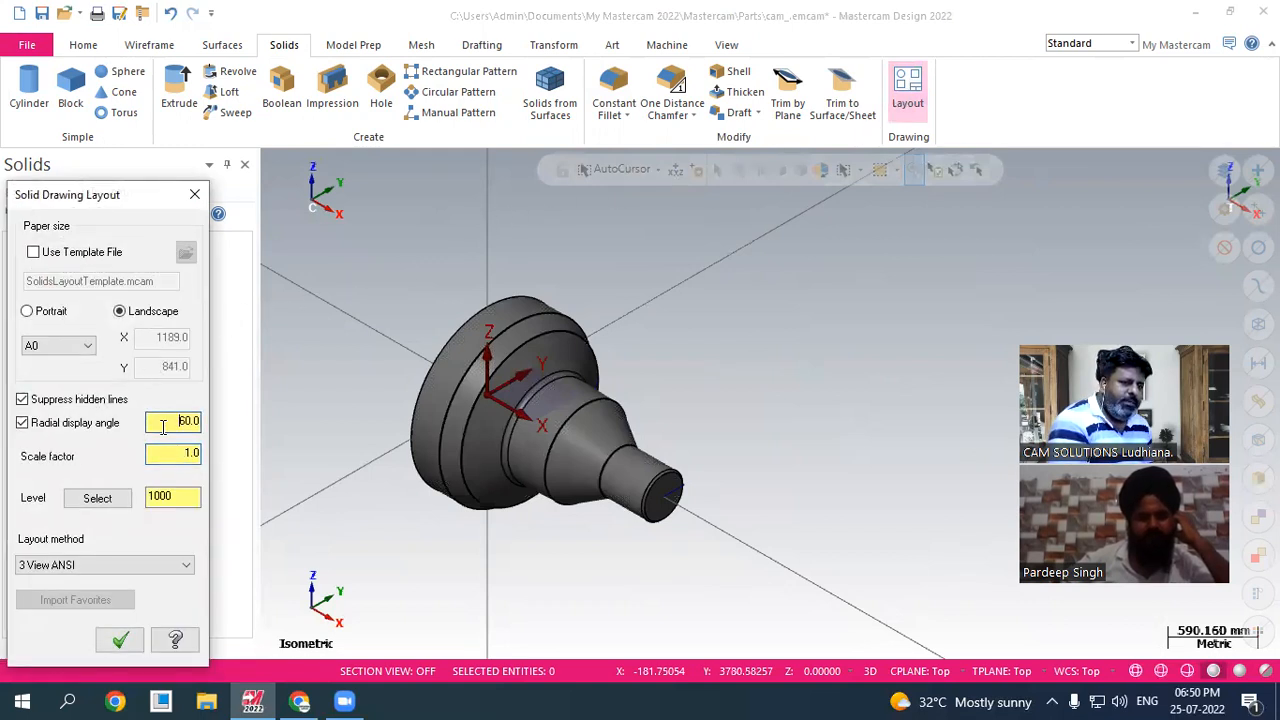
click(88, 567)
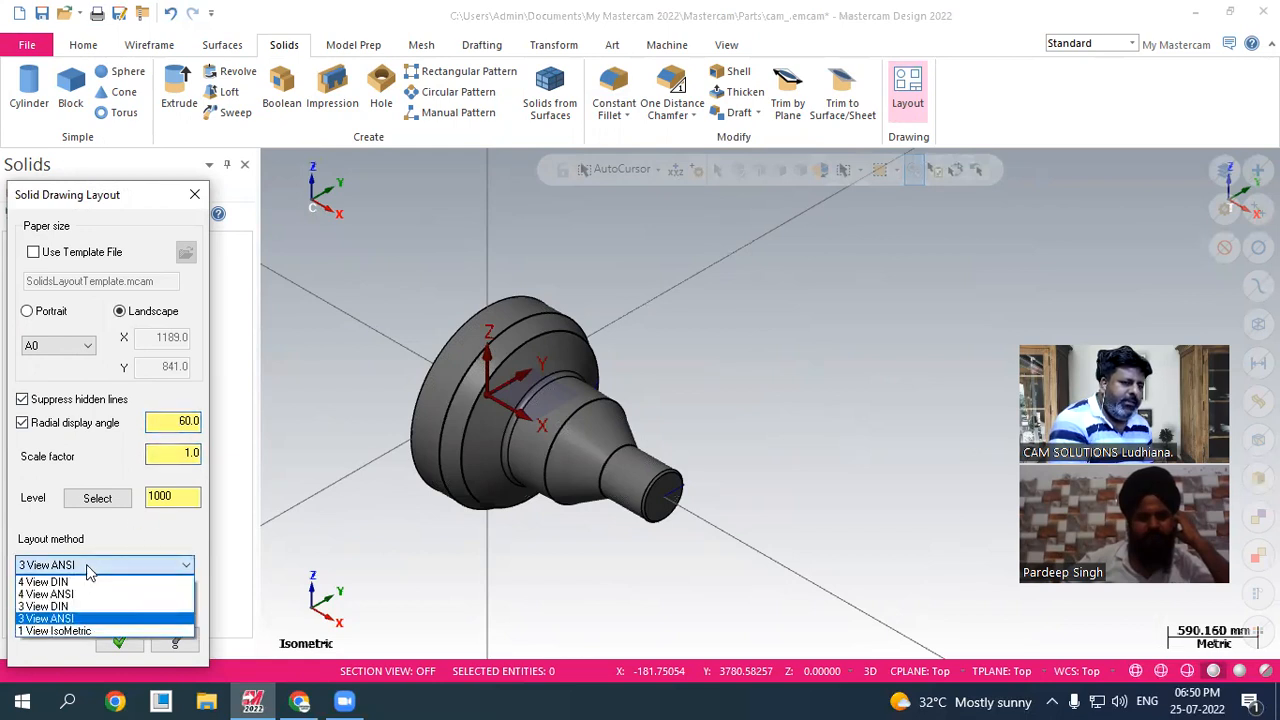
click(87, 568)
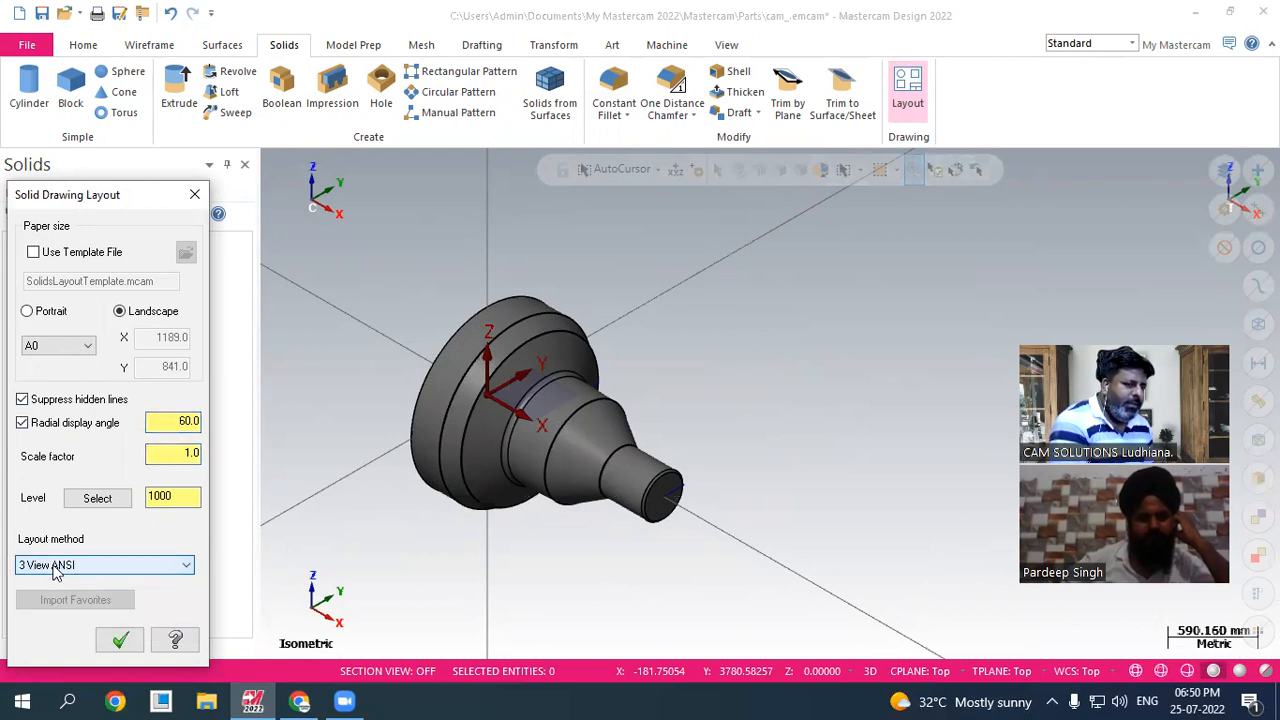
click(120, 640)
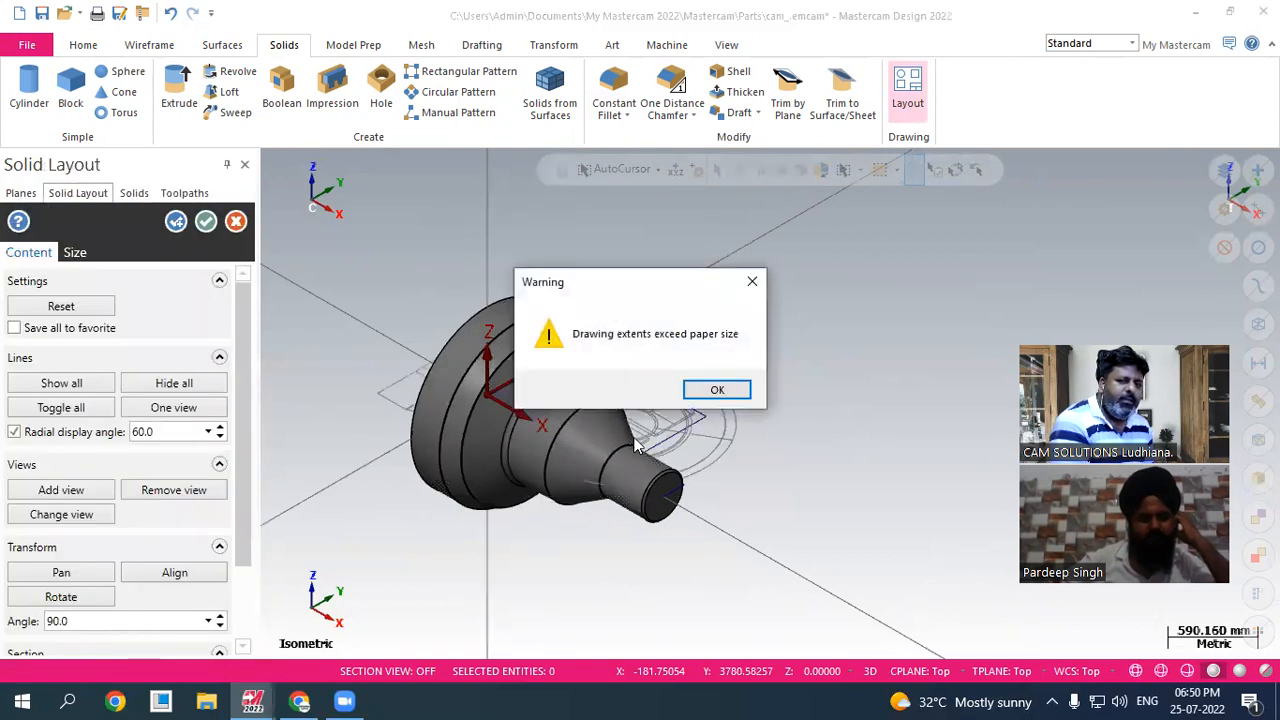
click(722, 389)
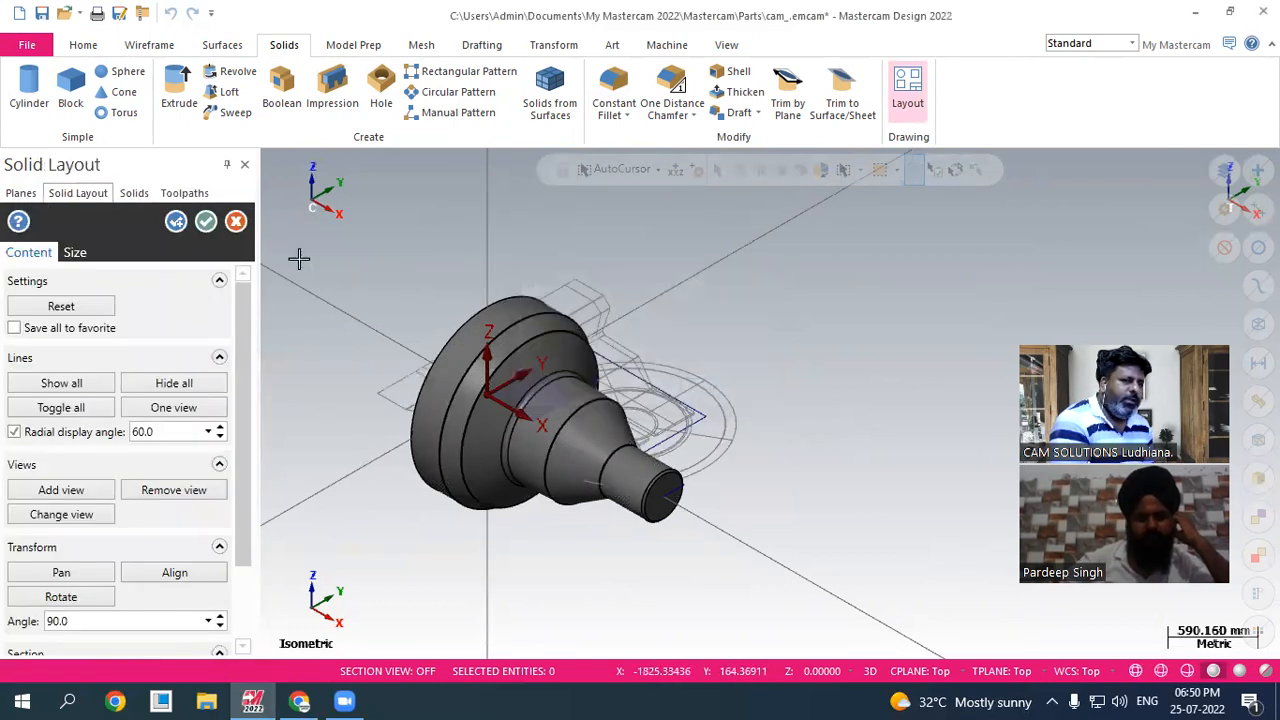
click(237, 222)
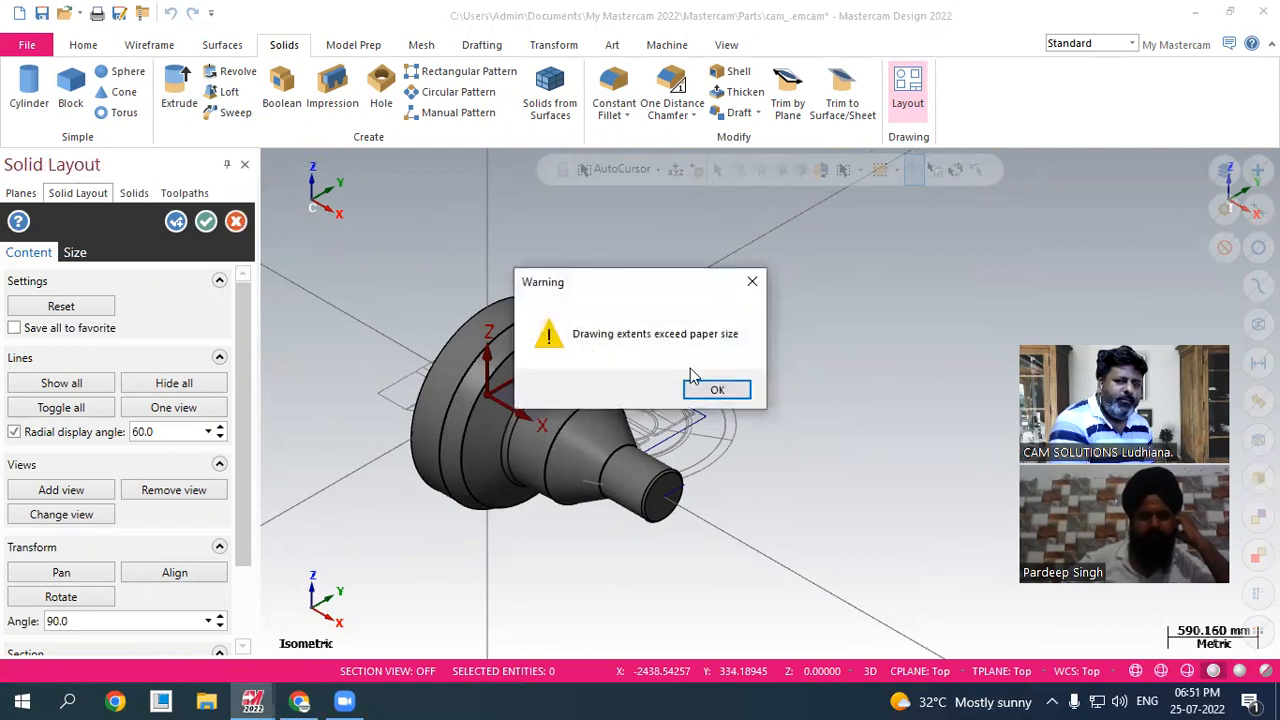
click(714, 388)
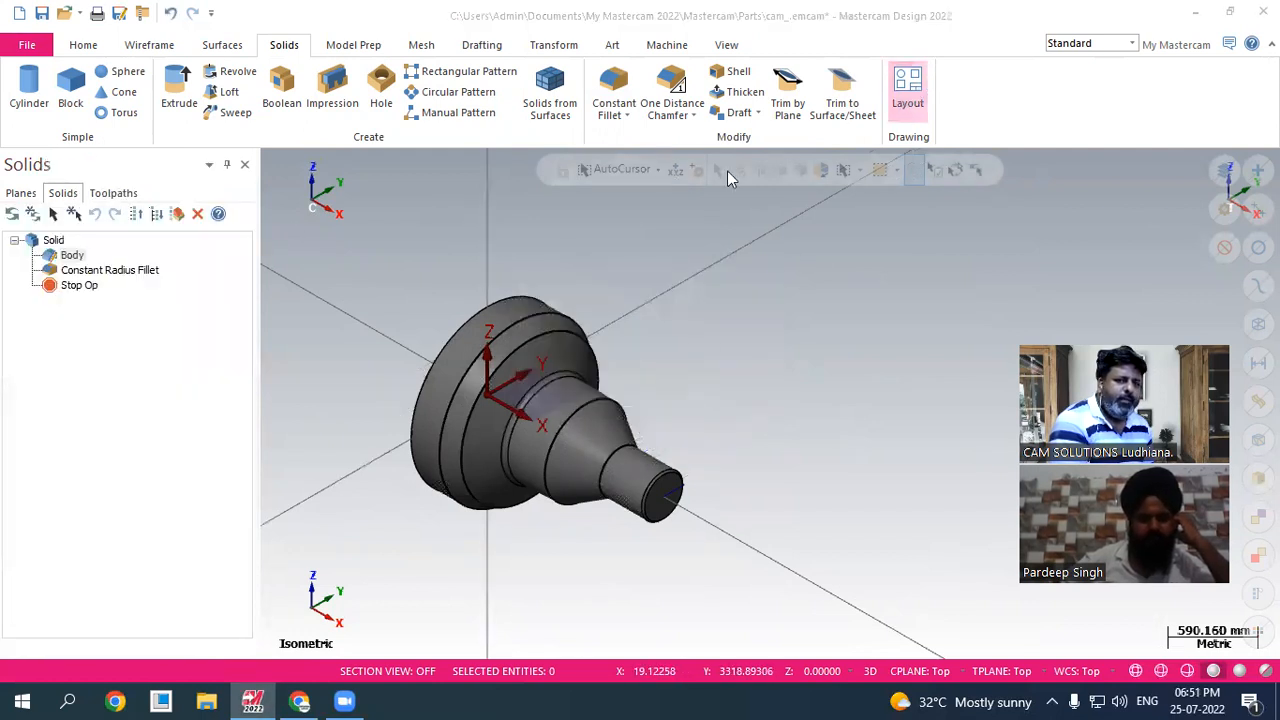
- Start a new solid drawing layout and set its landscape paper size to A0
click(169, 452)
double_click(169, 452)
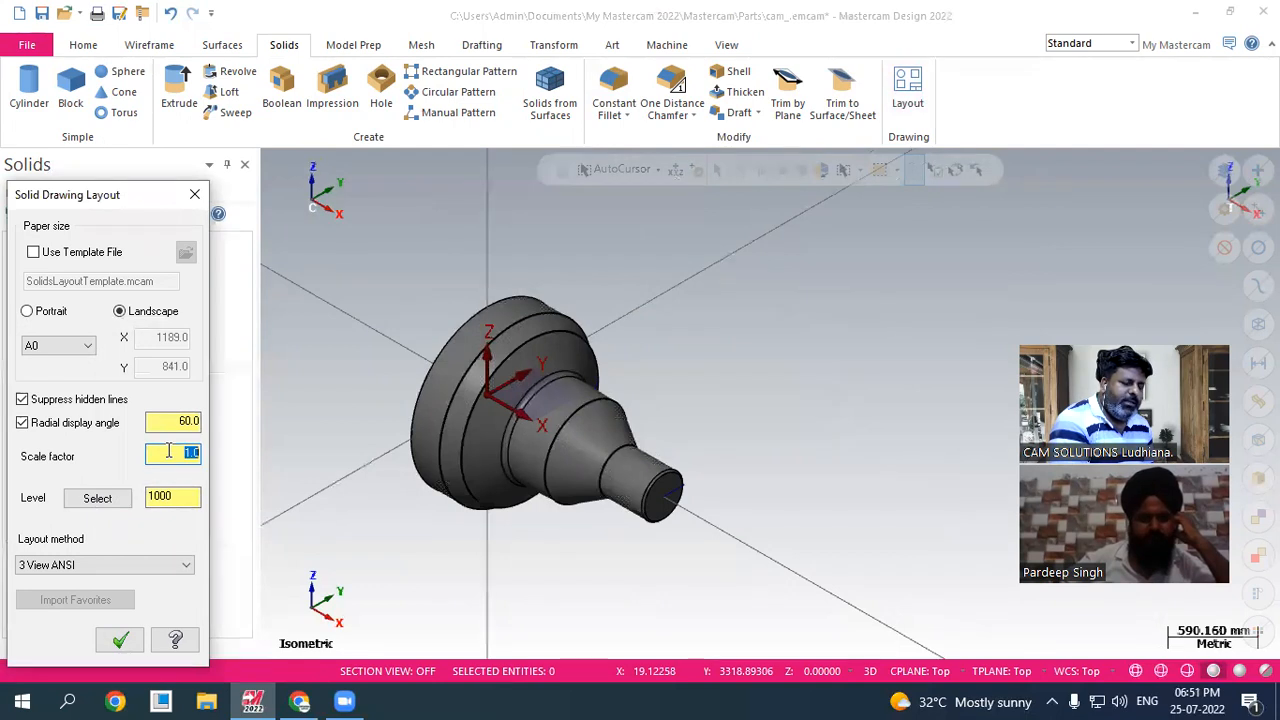
double_click(181, 497)
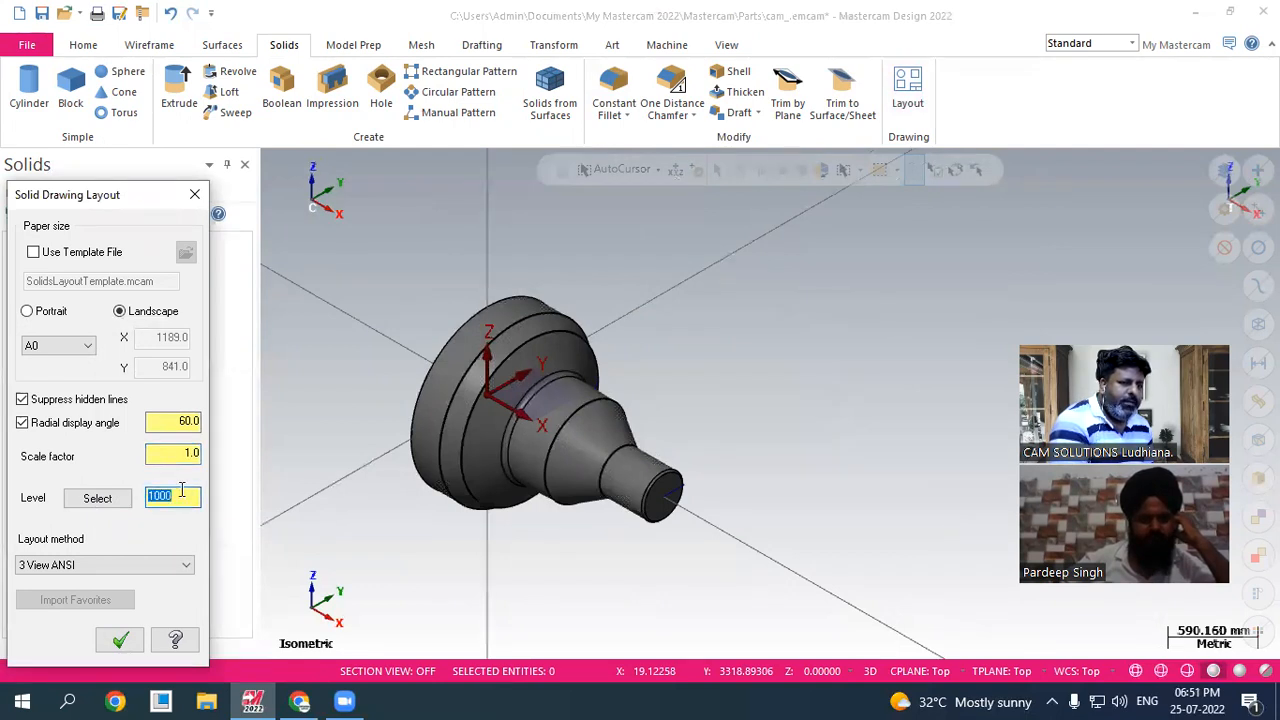
click(182, 424)
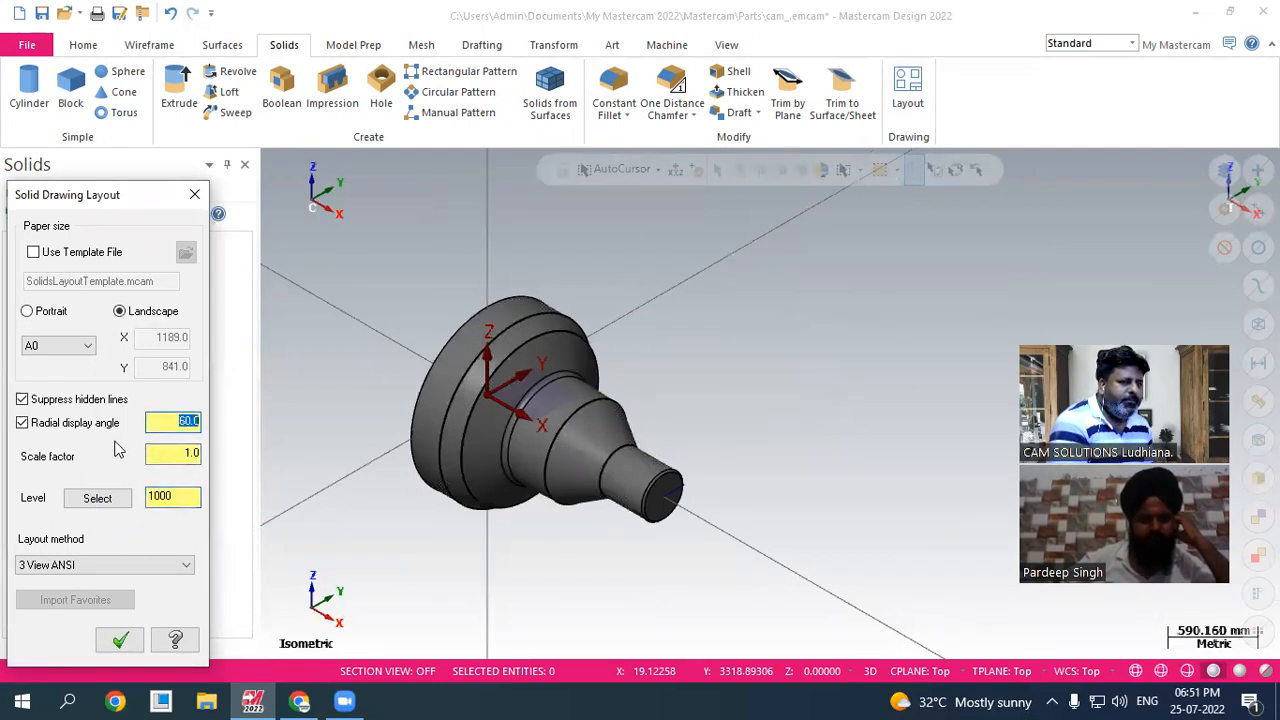
click(77, 361)
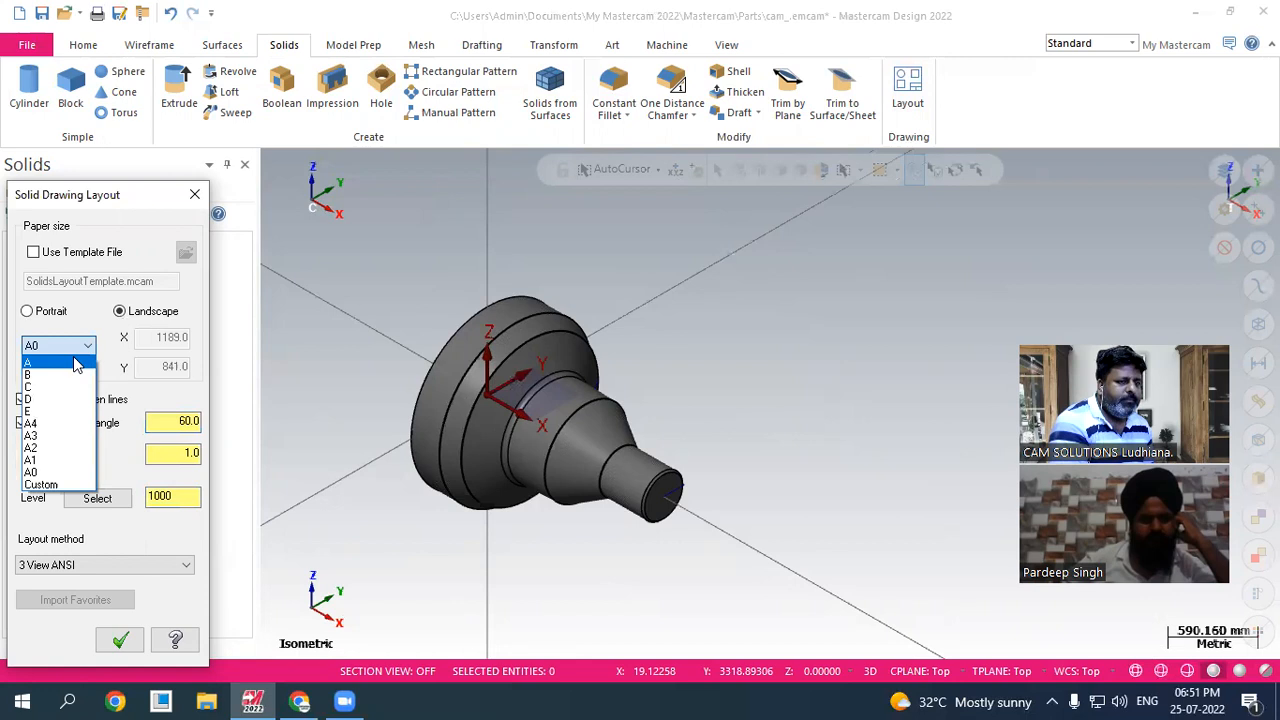
click(77, 362)
click(72, 358)
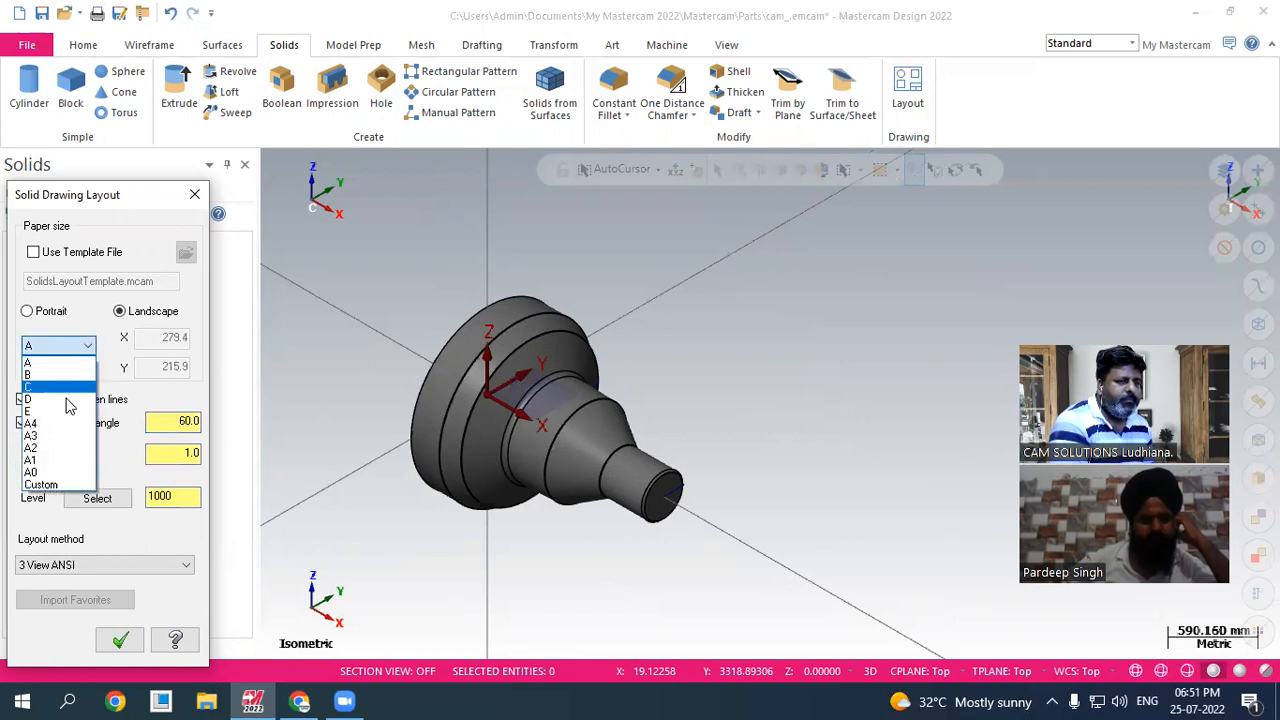
click(56, 477)
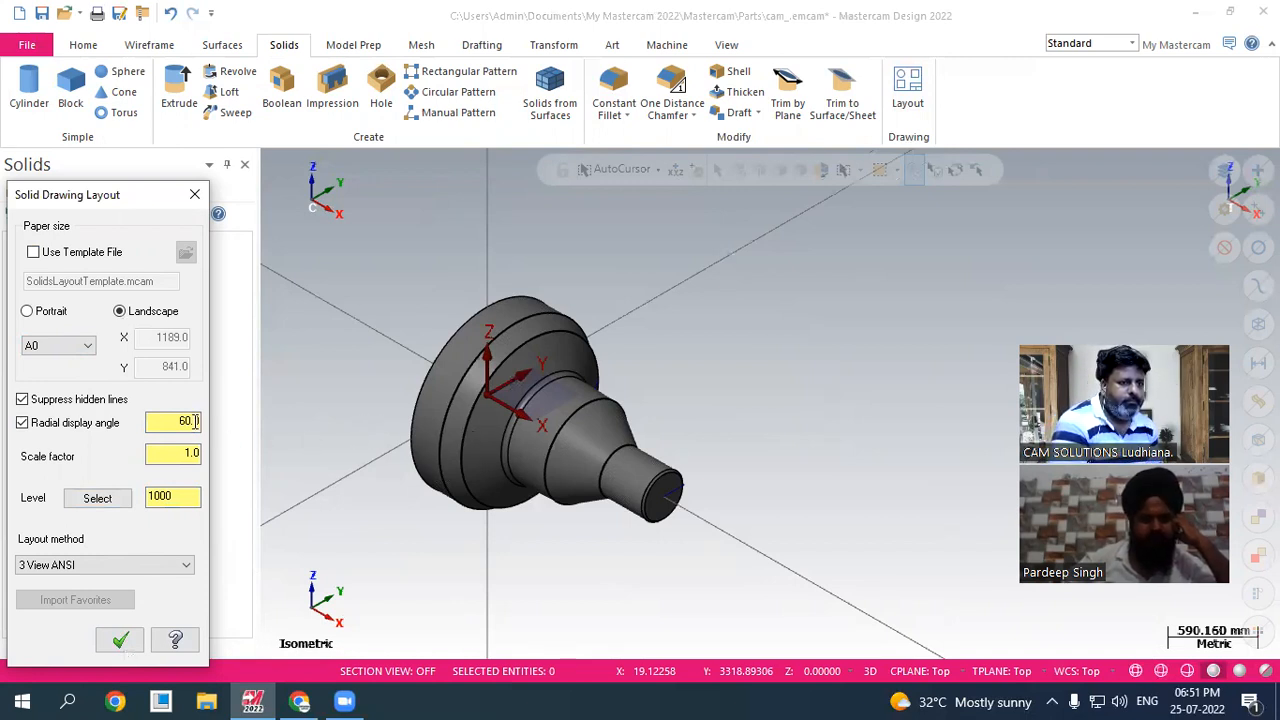
- Generate the 3 View ANSI layout of the shaft with a radial display angle of 60, scale factor 1.0 and level 1000
click(175, 453)
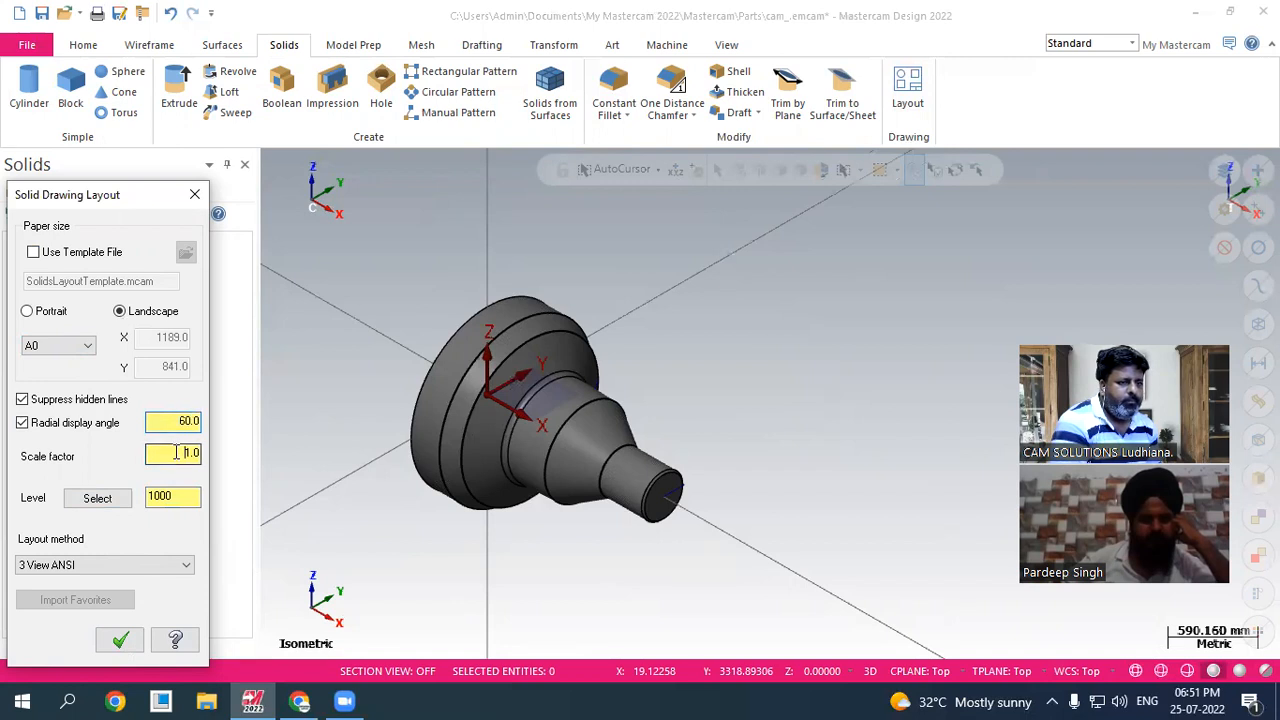
click(186, 497)
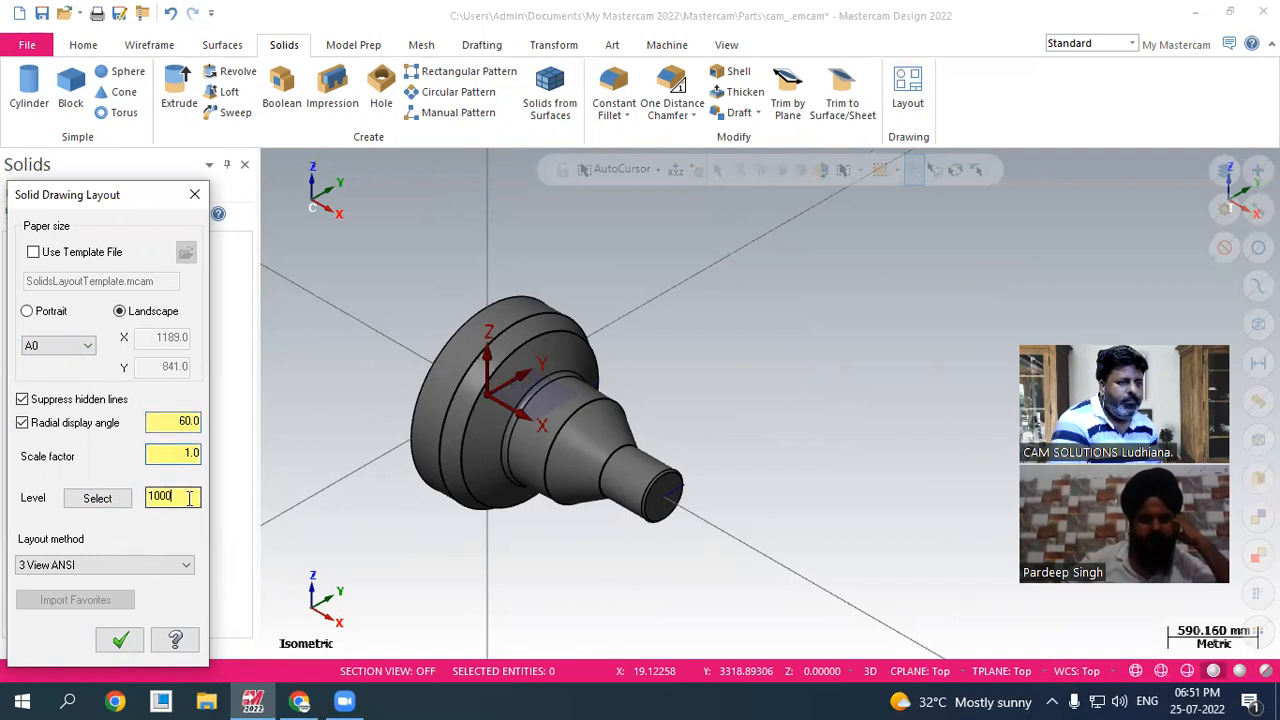
click(118, 640)
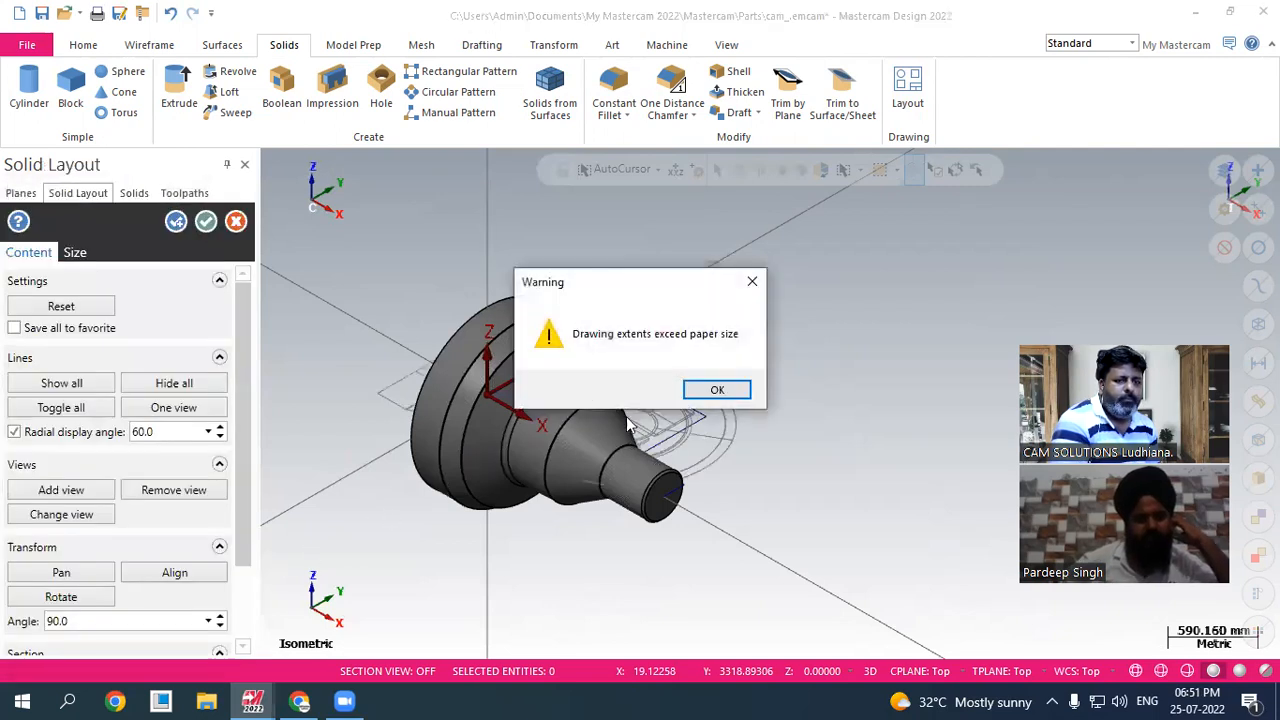
click(717, 390)
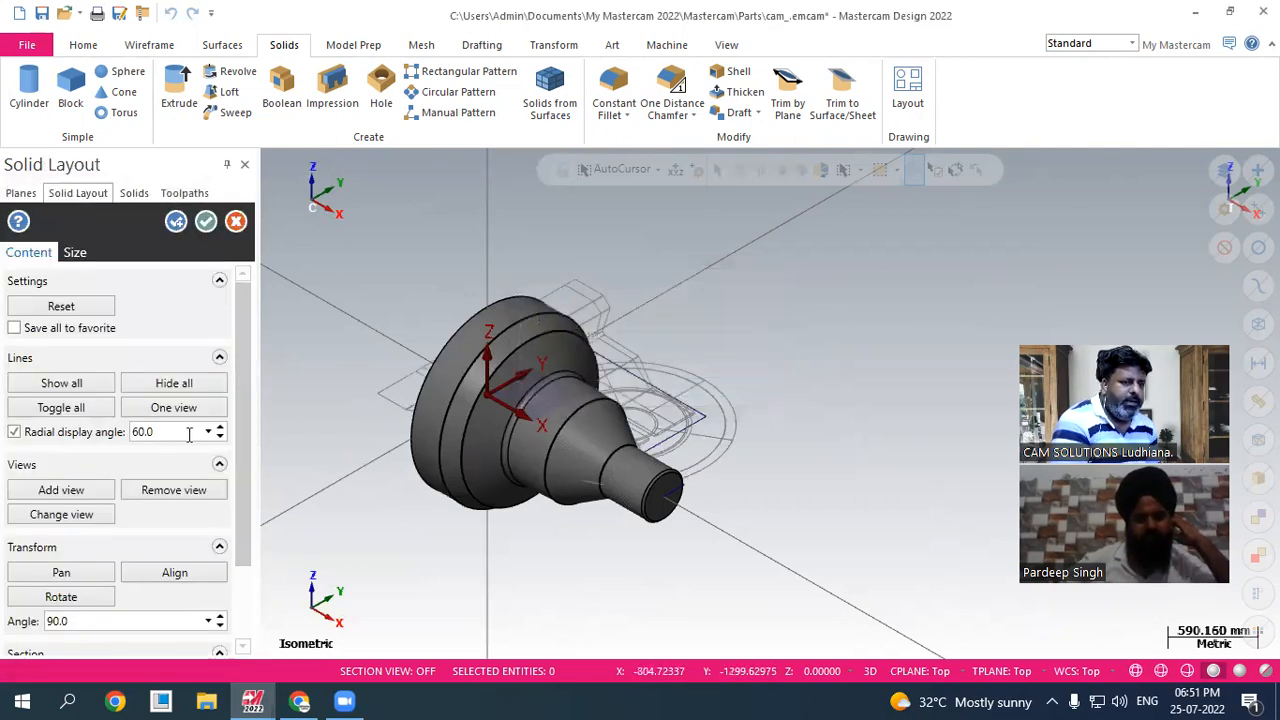
- Set the layout's rotation angle to 118 and radial display angle to 61, and discard this layout
scroll(232, 437, down, 3)
click(134, 521)
click(220, 516)
click(220, 521)
scroll(246, 490, up, 3)
click(172, 431)
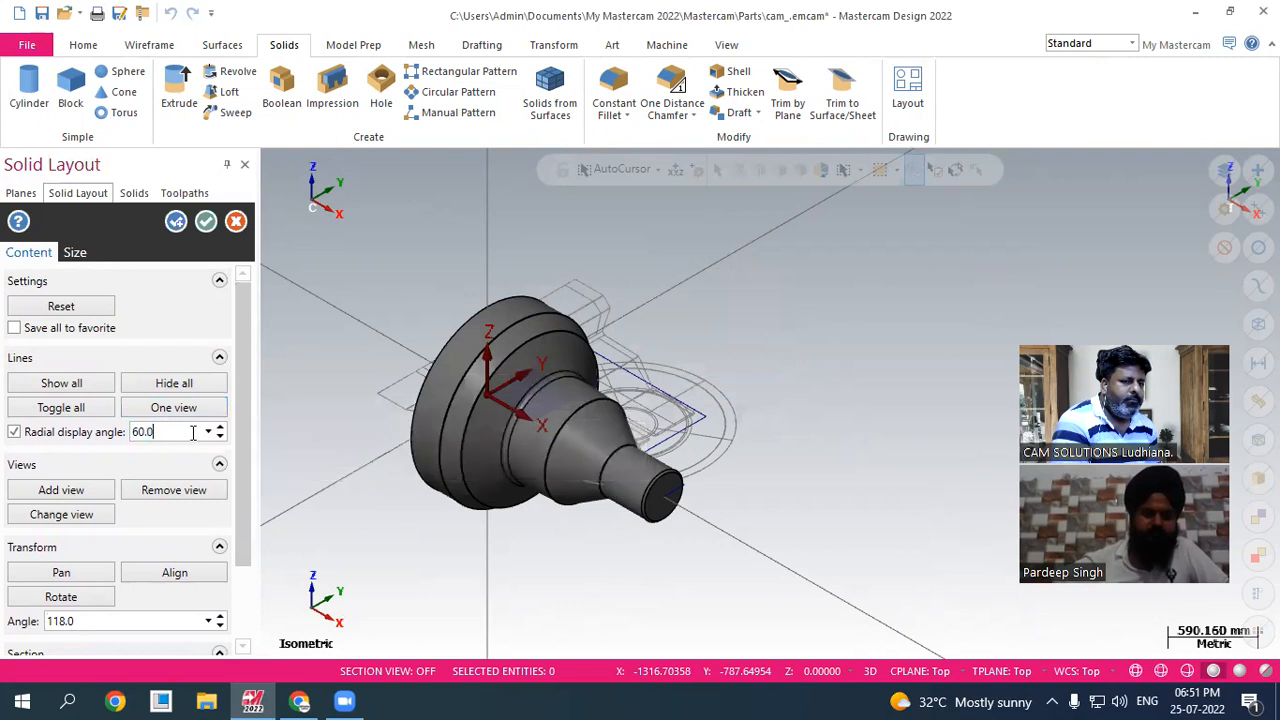
click(221, 427)
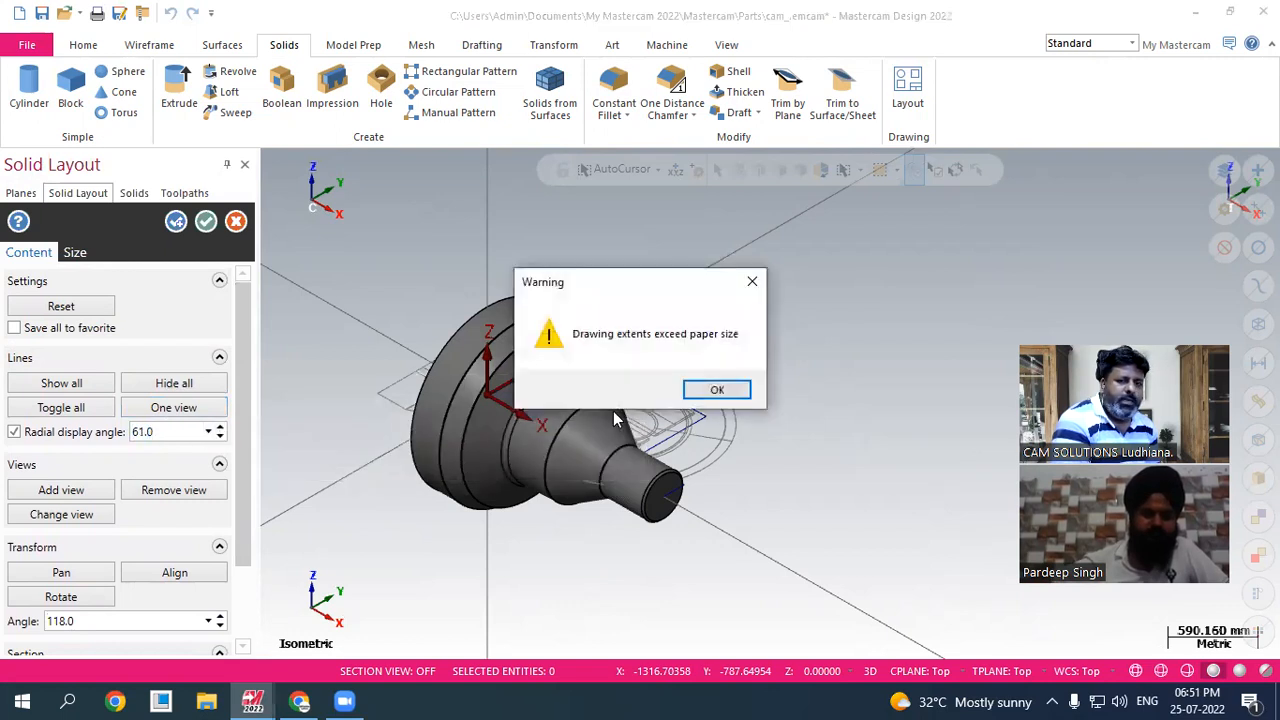
click(723, 389)
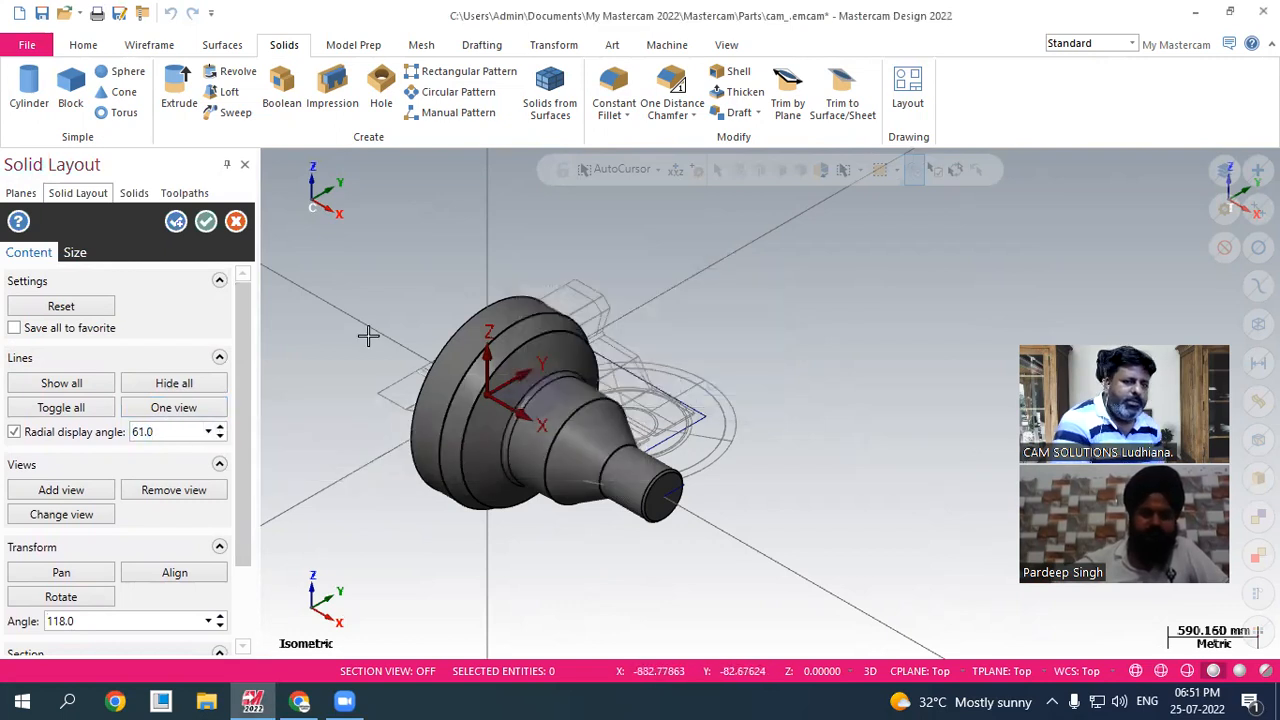
click(237, 221)
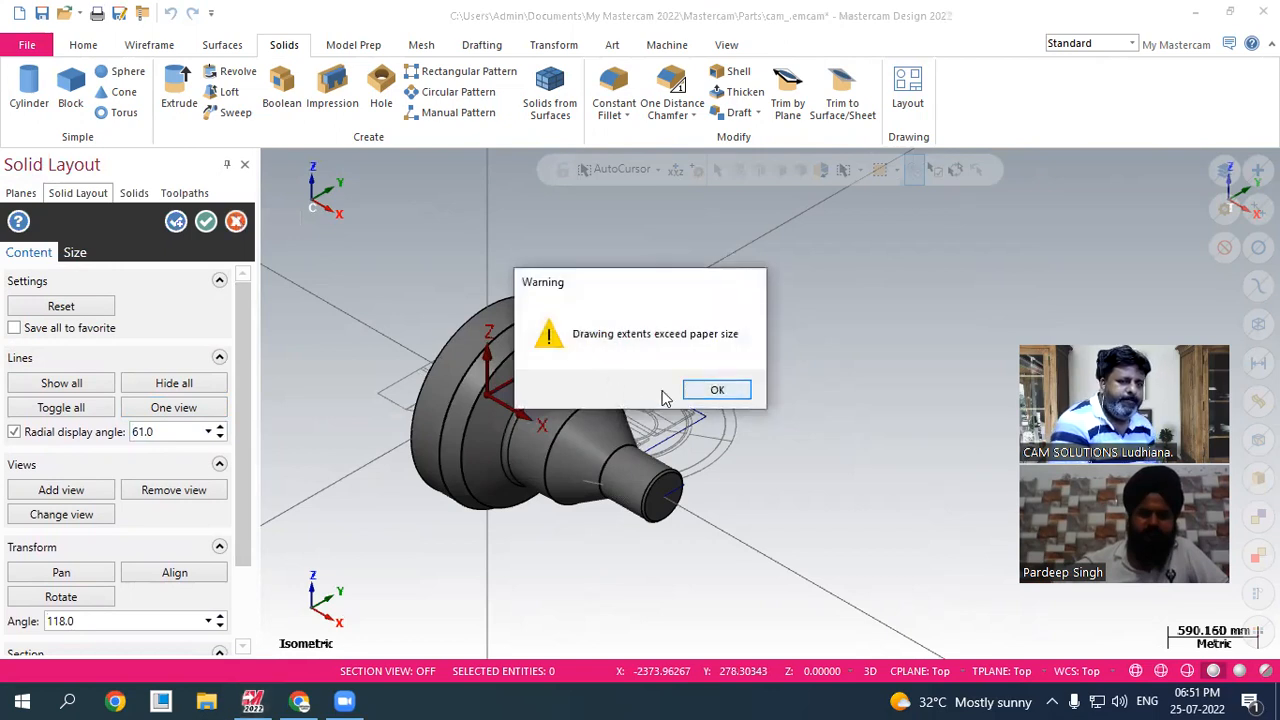
click(720, 391)
- Generate a new 3 View ANSI layout of the shaft on landscape A0 paper with a scale factor of 0.2
click(907, 90)
click(168, 456)
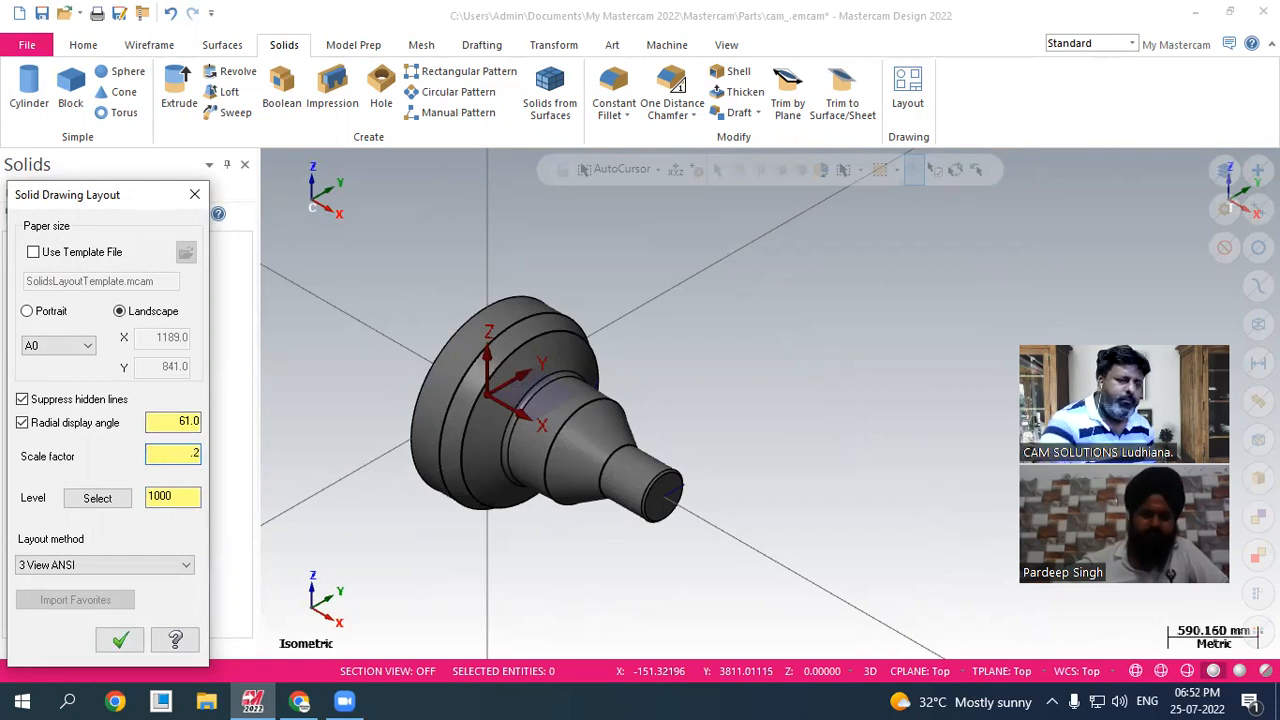
click(120, 640)
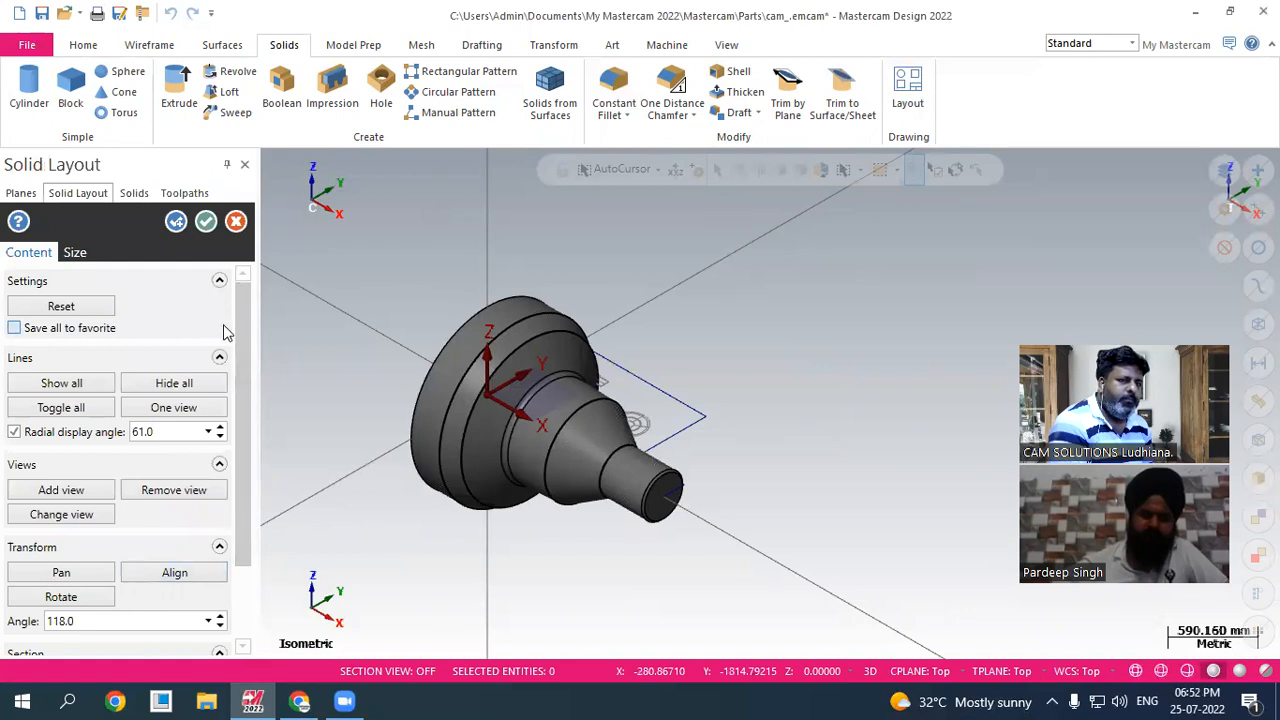
click(205, 221)
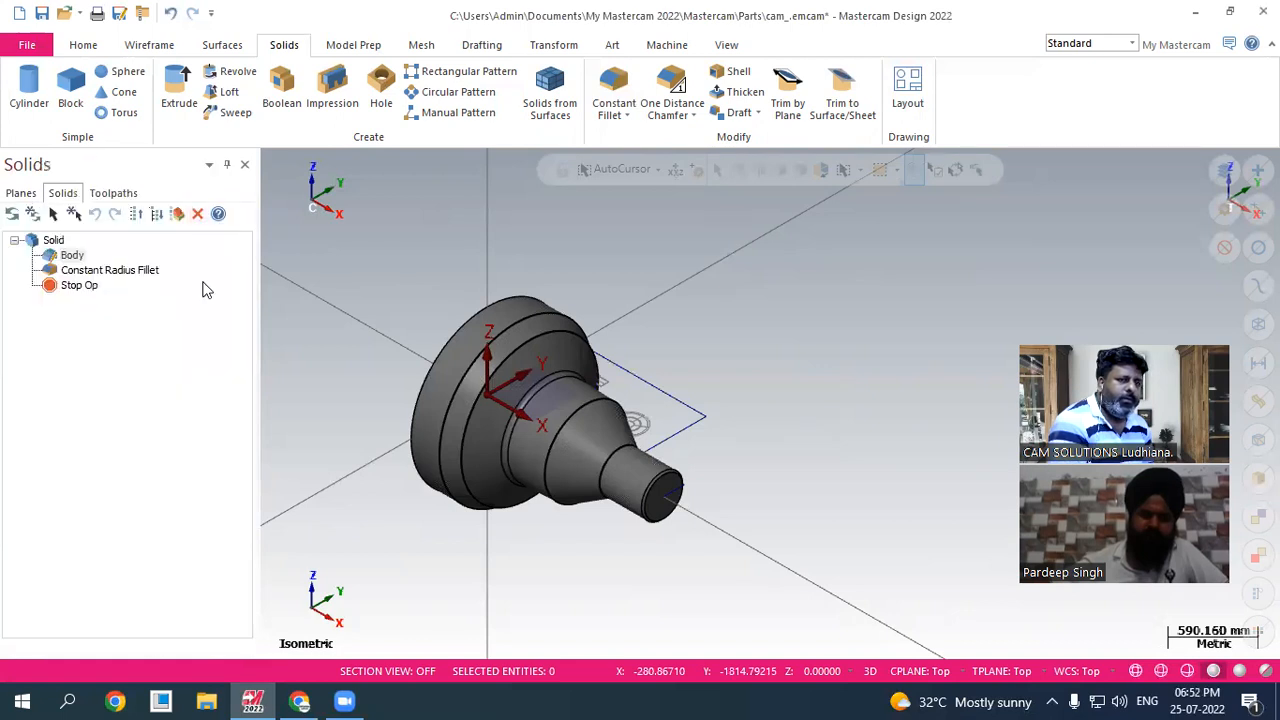
- Blank the solid shaft and view the generated drawing layout from the Top plane
click(485, 300)
click(83, 45)
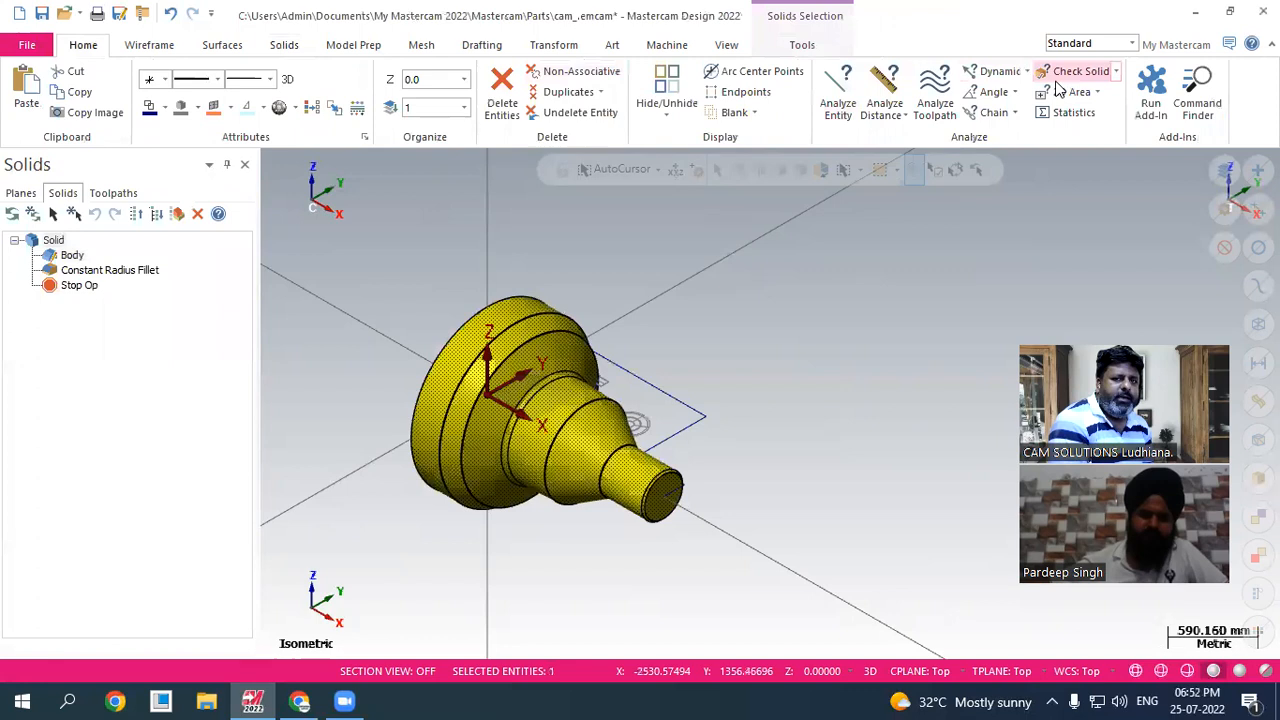
click(750, 117)
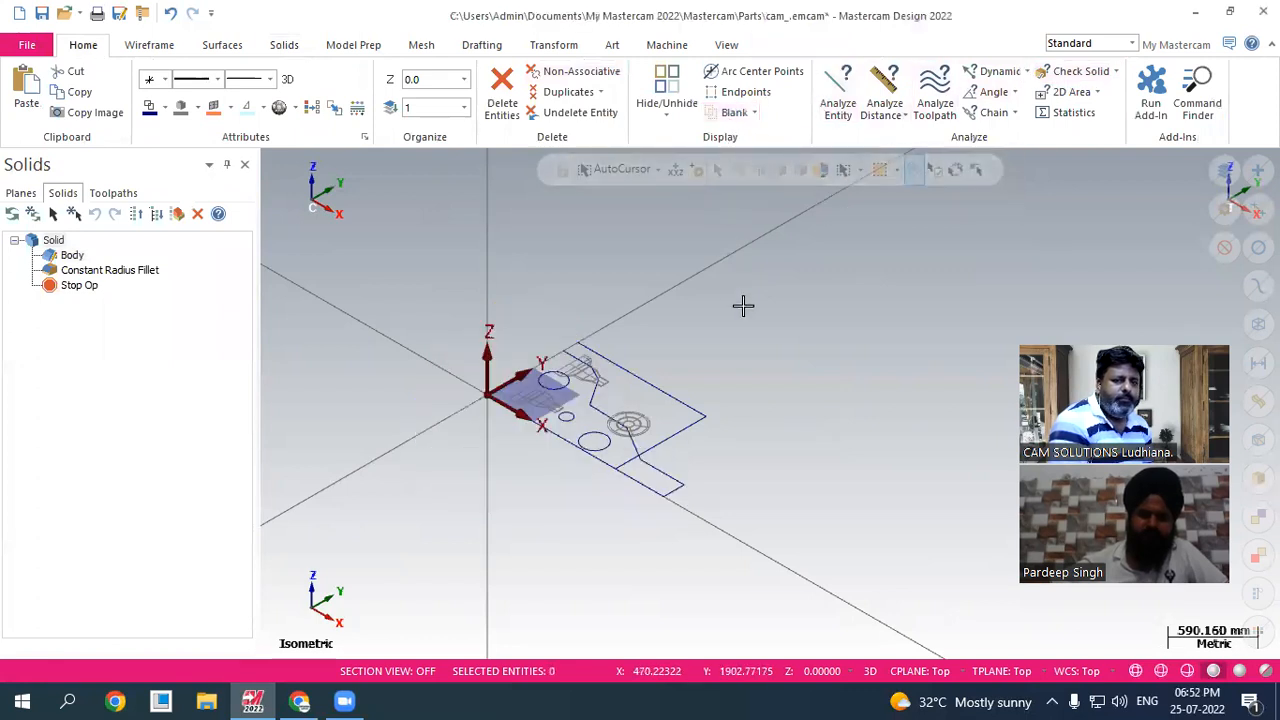
right_click(756, 338)
click(775, 405)
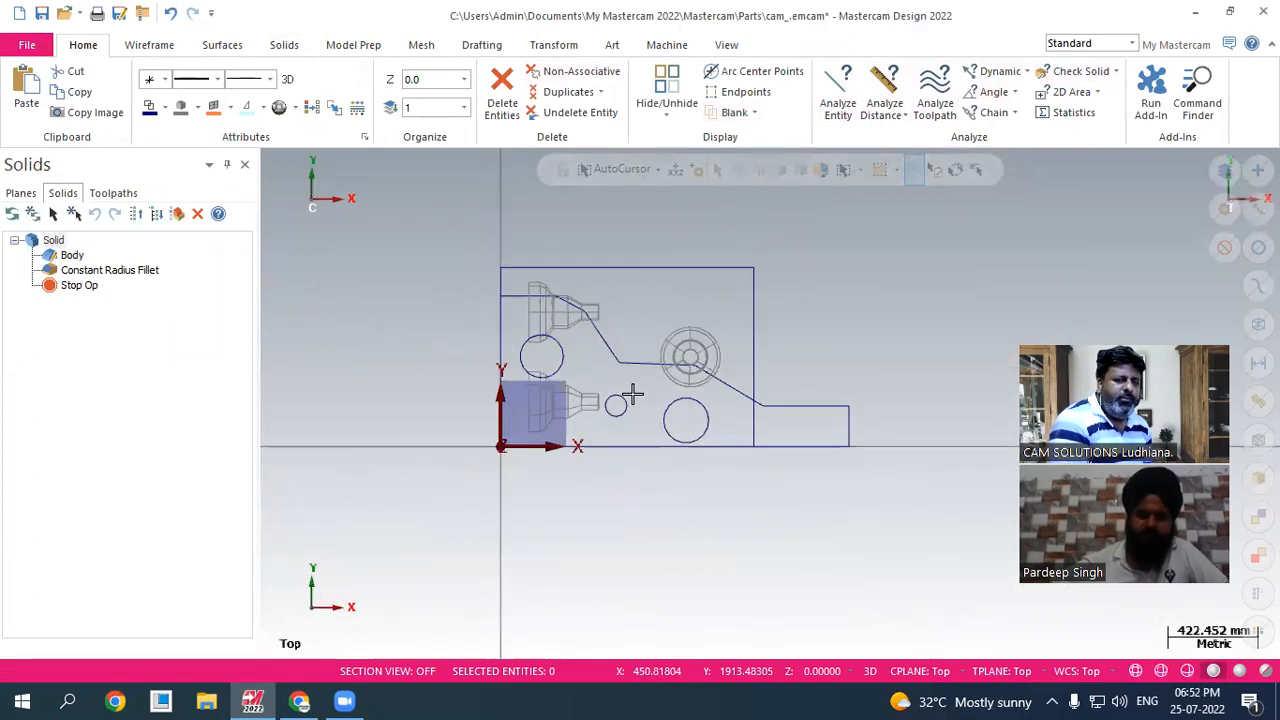
scroll(615, 348, up, 2)
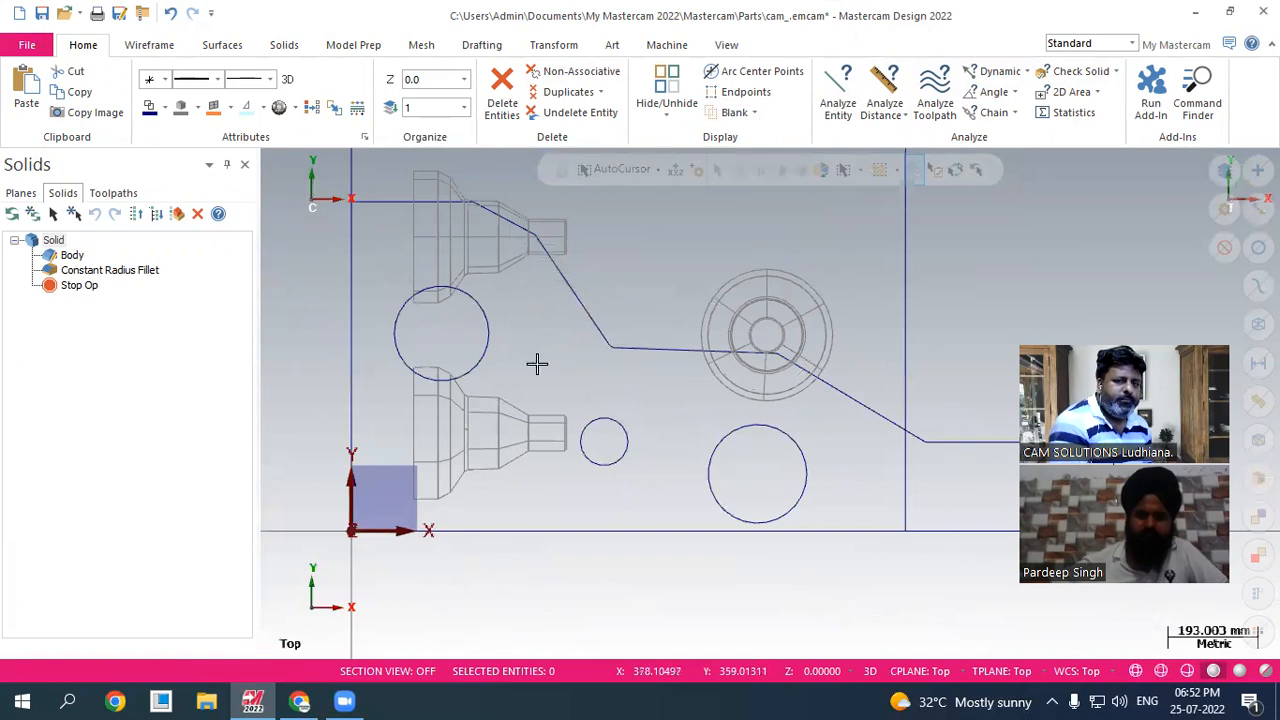
- Delete the three loose circles lying among the layout views
click(485, 354)
click(626, 431)
click(709, 455)
key(Delete)
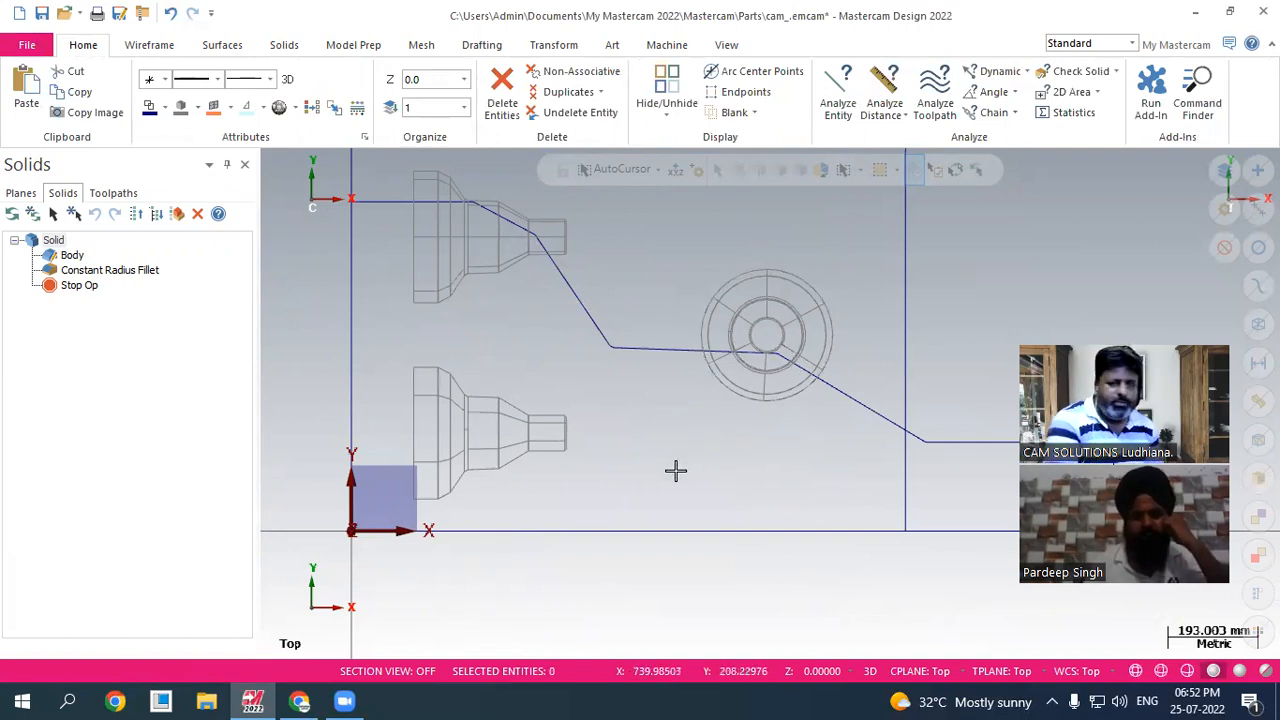
- Undo the circle deletion, the shaft blanking and the drawing layout, and return to the Isometric view
scroll(677, 471, down, 2)
scroll(657, 470, down, 2)
scroll(745, 413, up, 2)
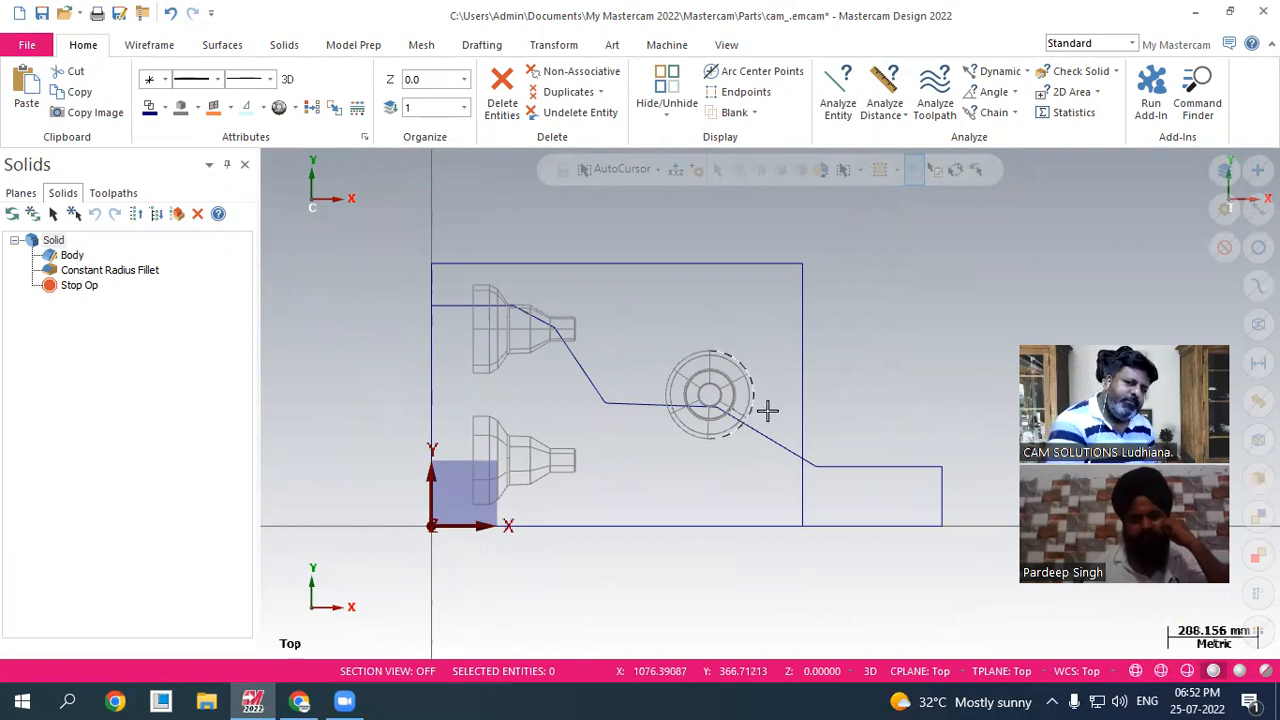
scroll(720, 391, up, 3)
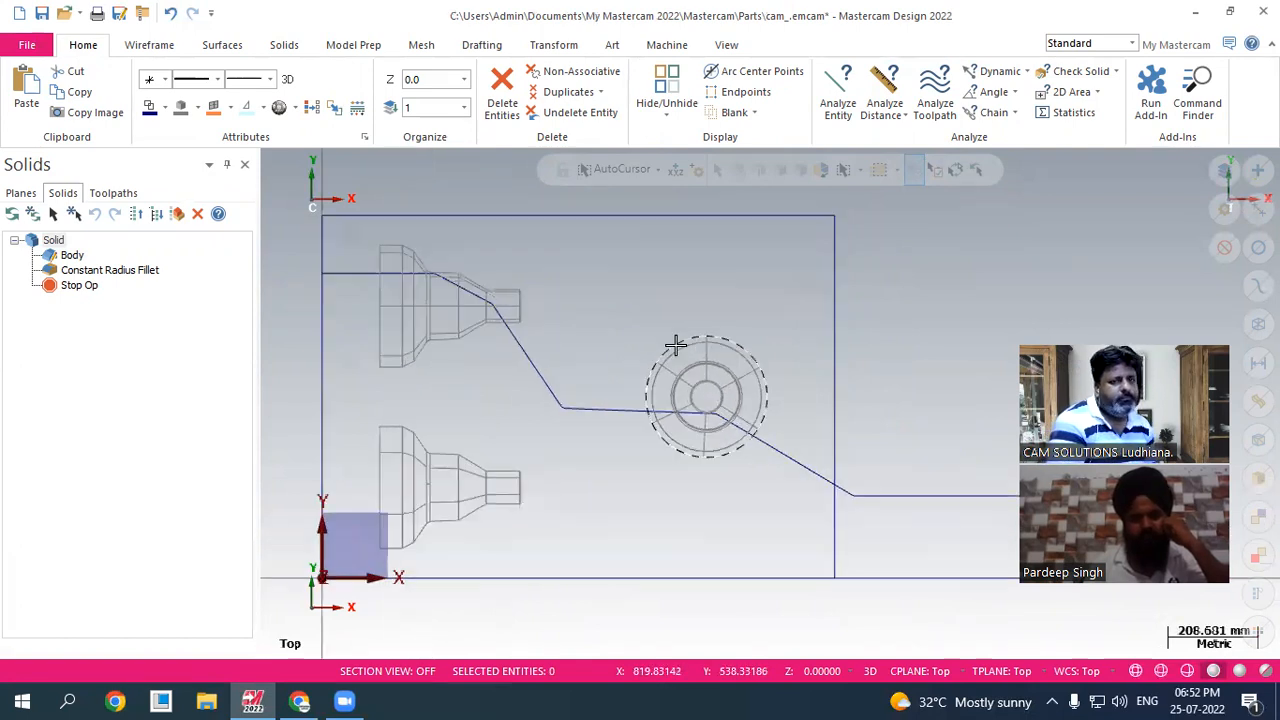
scroll(607, 376, down, 2)
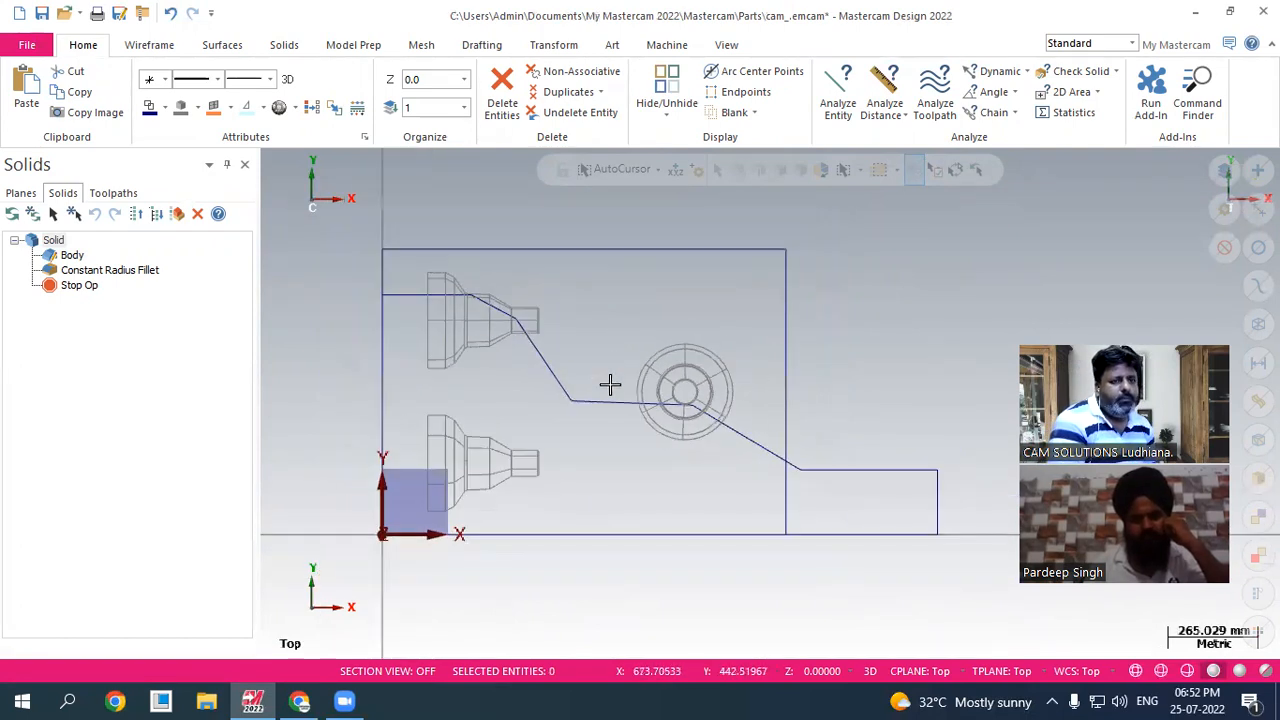
click(168, 13)
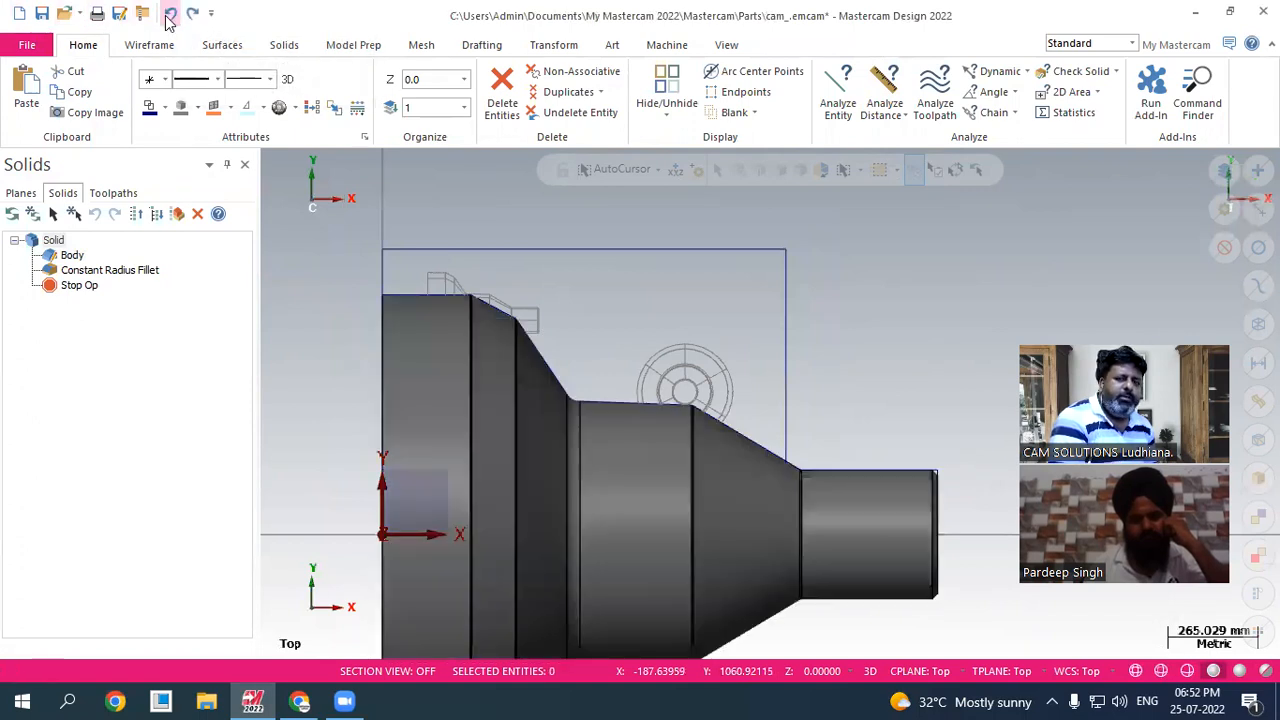
scroll(663, 340, down, 3)
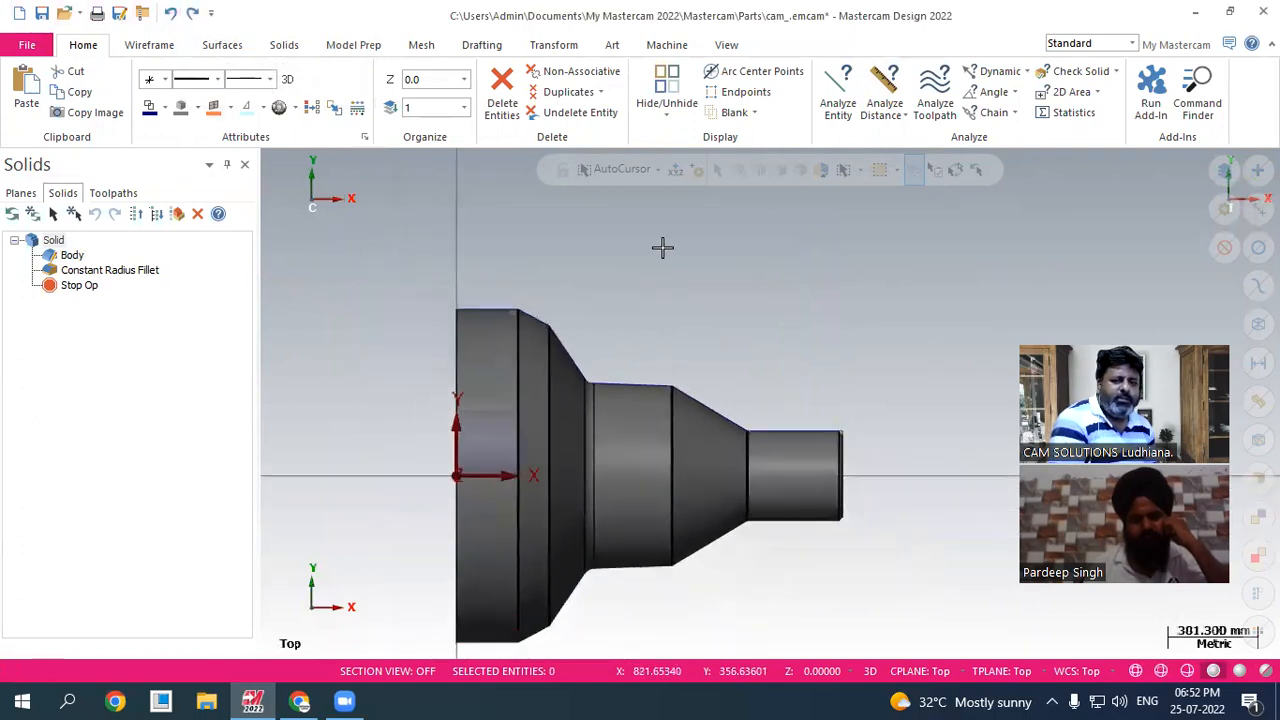
key(alt+2)
right_click(683, 247)
click(770, 406)
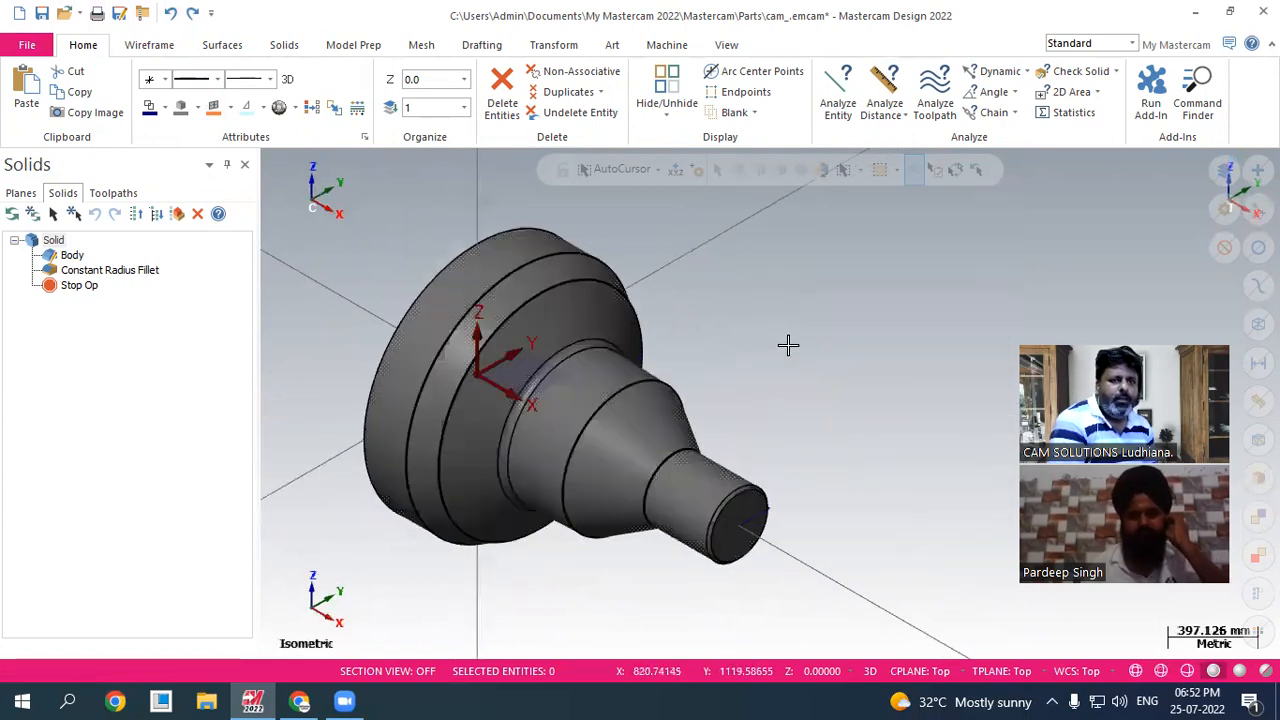
- Blank all wireframe geometry, selecting it in wireframe display, and restore the shaded display of the shaft
click(151, 45)
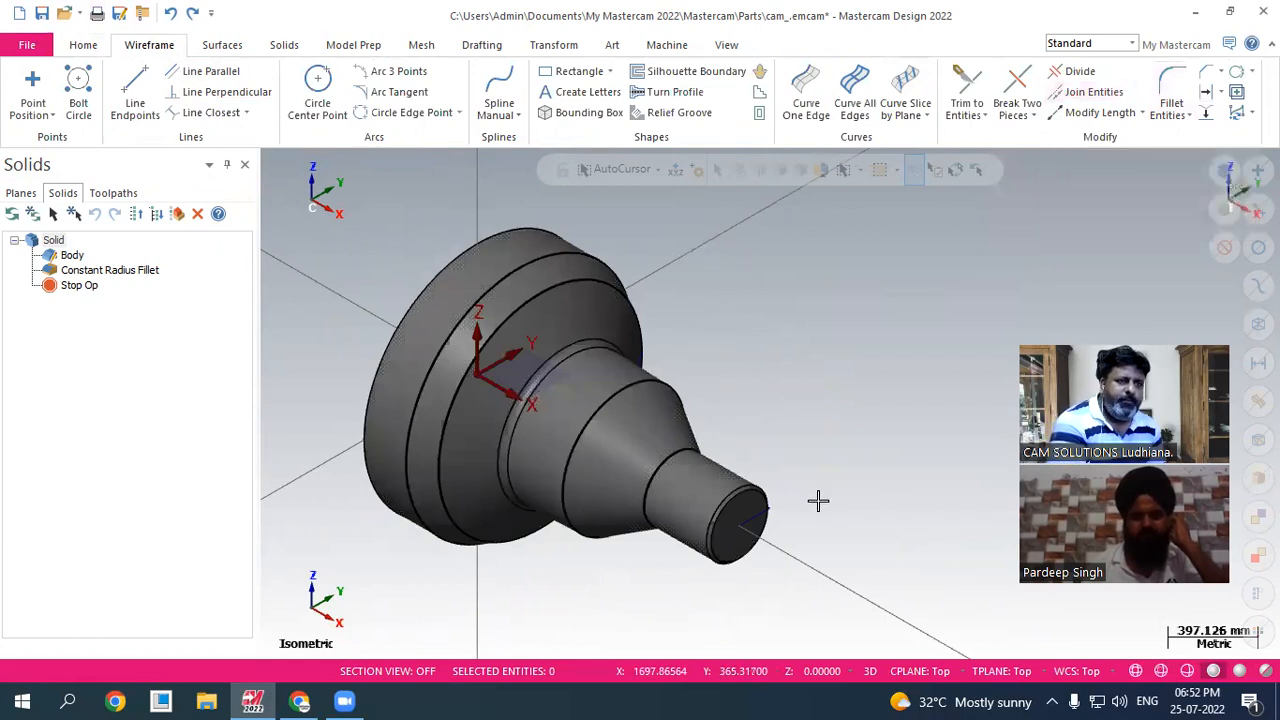
scroll(827, 510, up, 1)
scroll(827, 510, up, 3)
scroll(849, 397, down, 4)
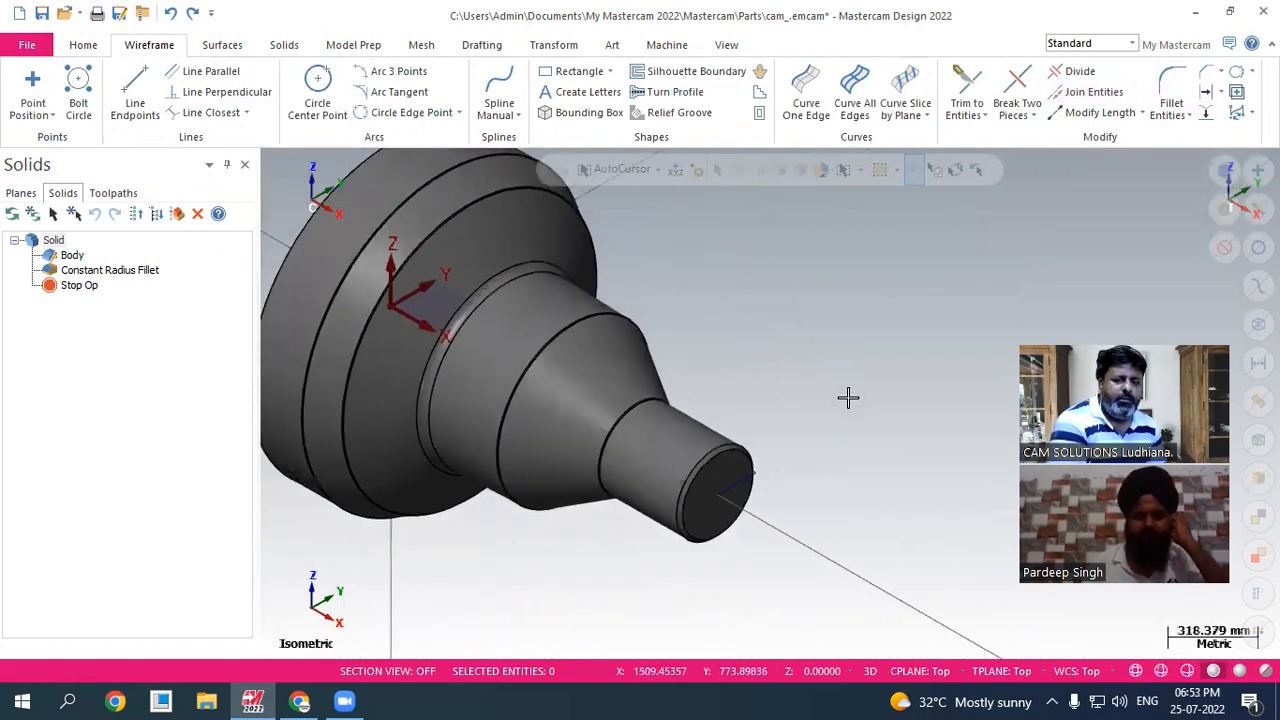
key(alt+s)
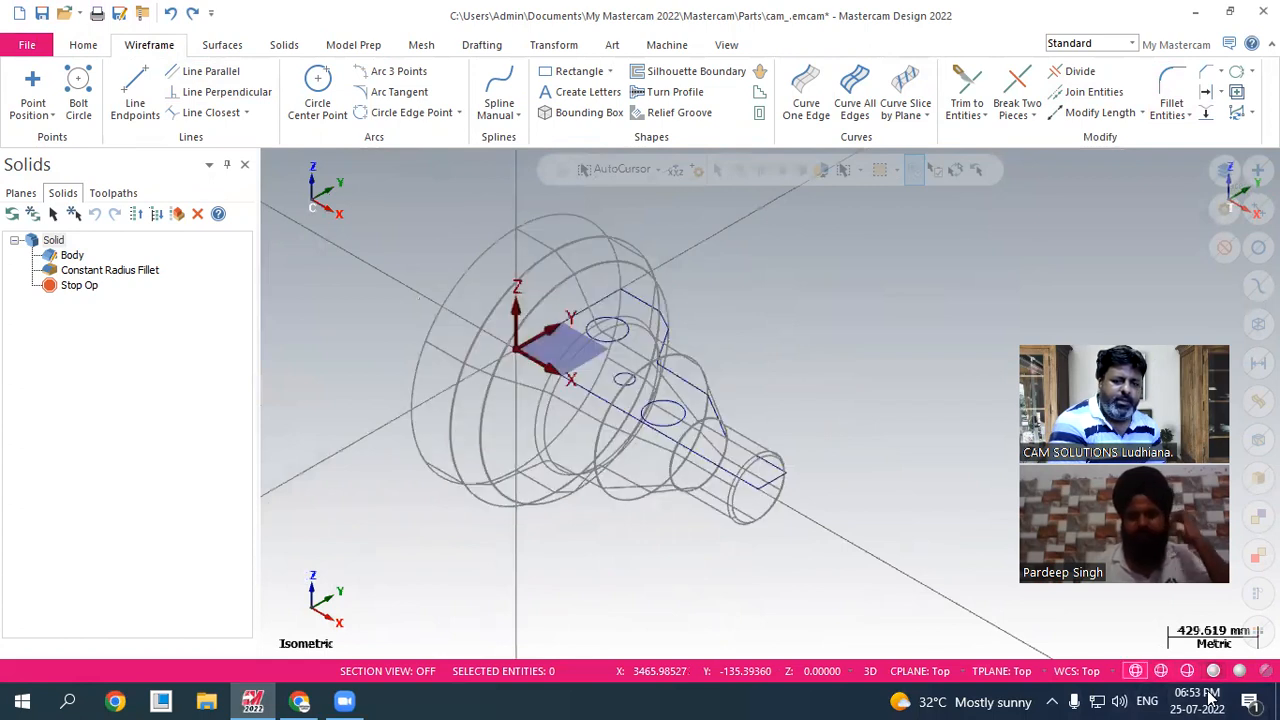
click(1250, 318)
click(84, 44)
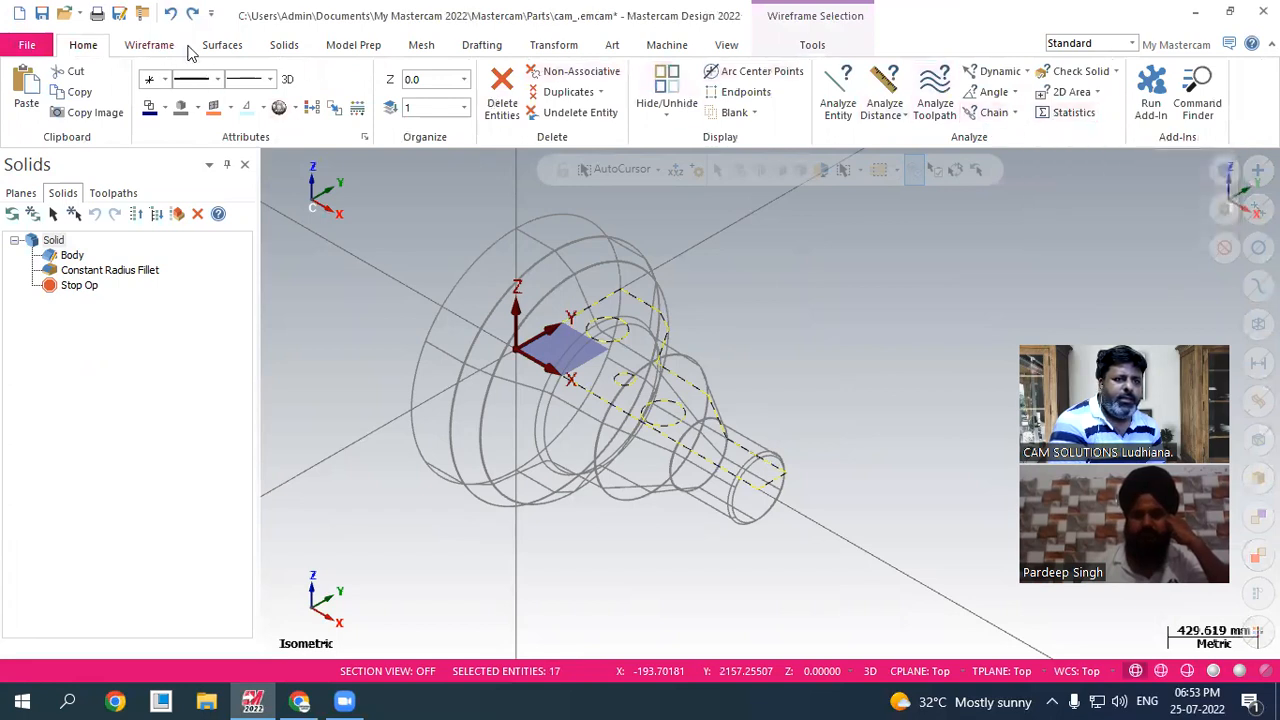
click(734, 112)
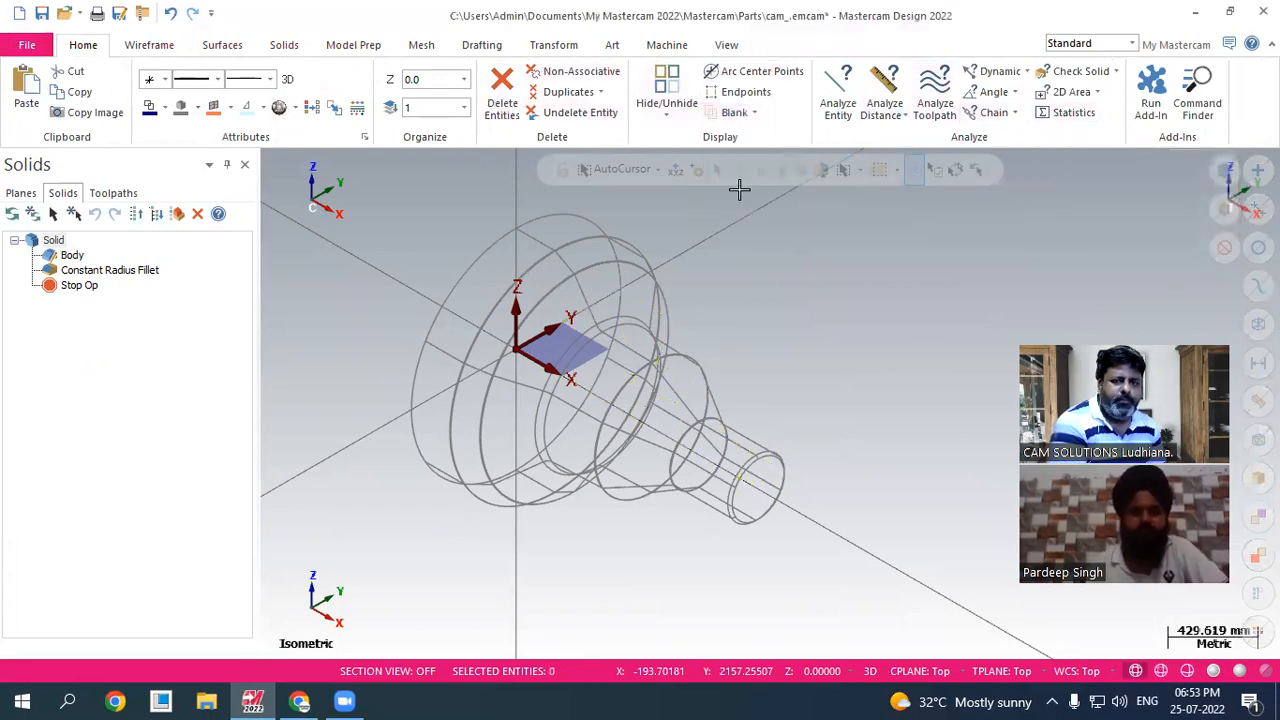
click(1215, 671)
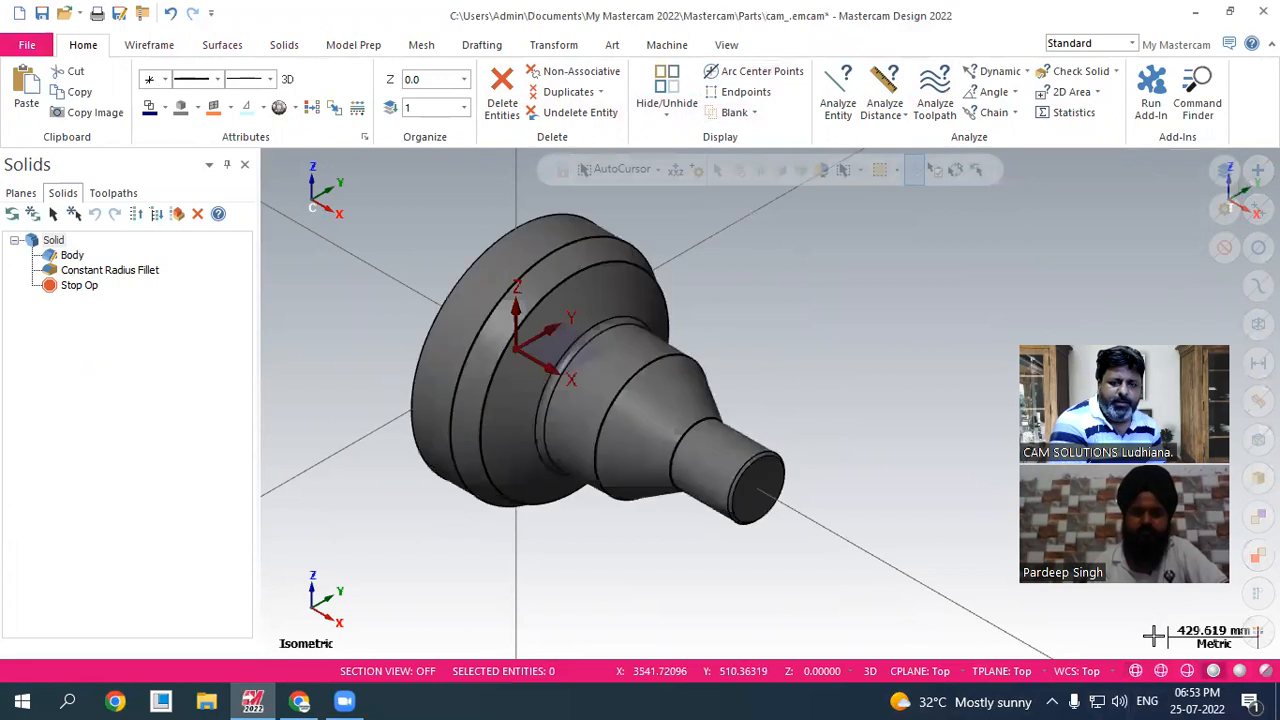
scroll(640, 461, up, 5)
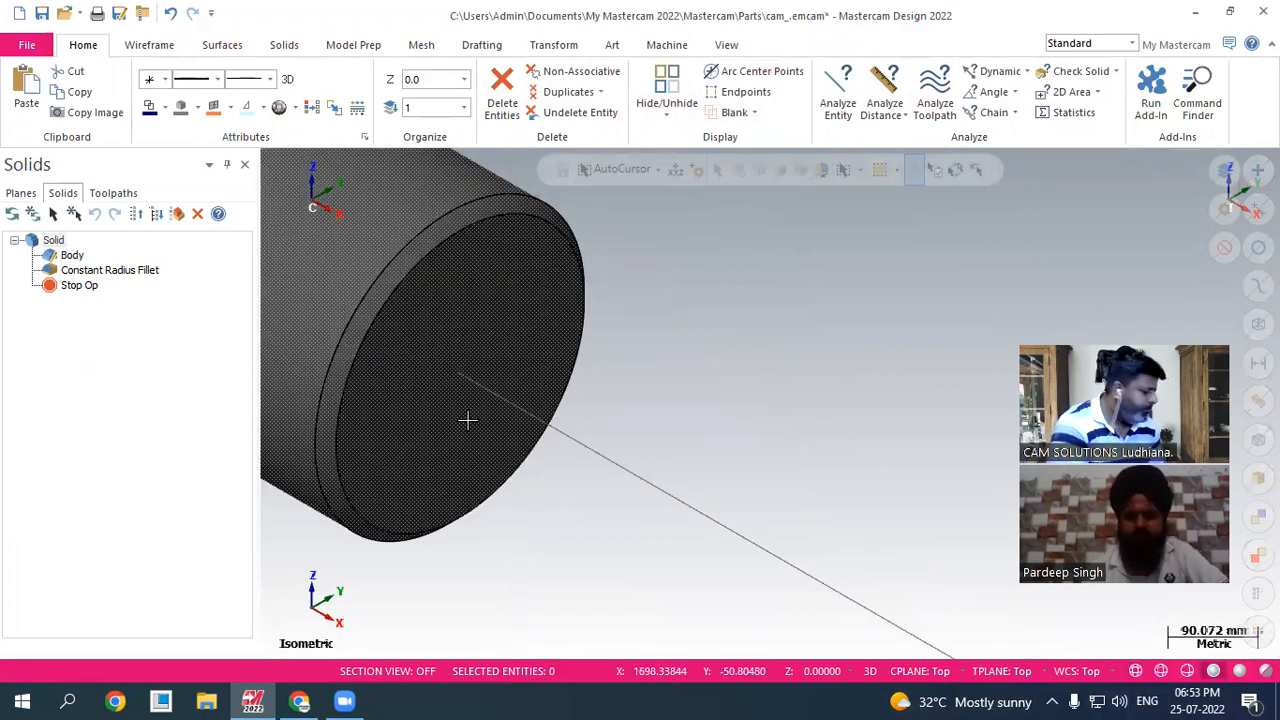
click(311, 608)
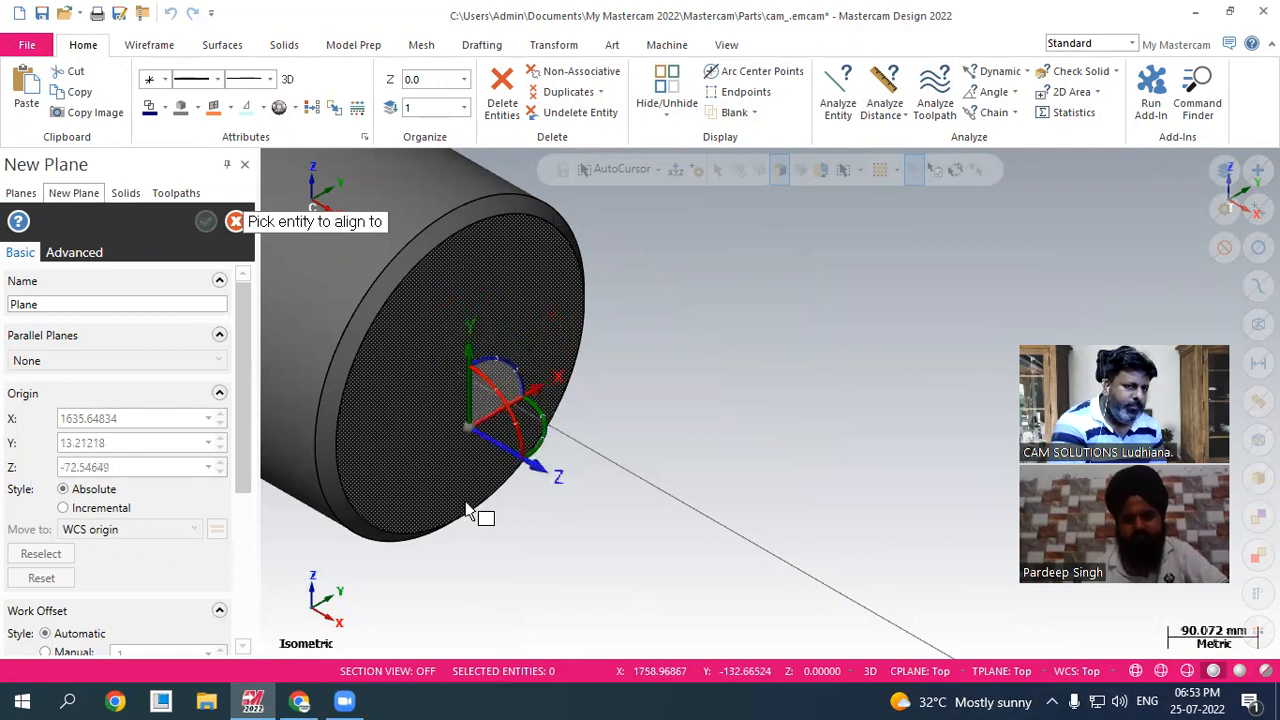
click(465, 378)
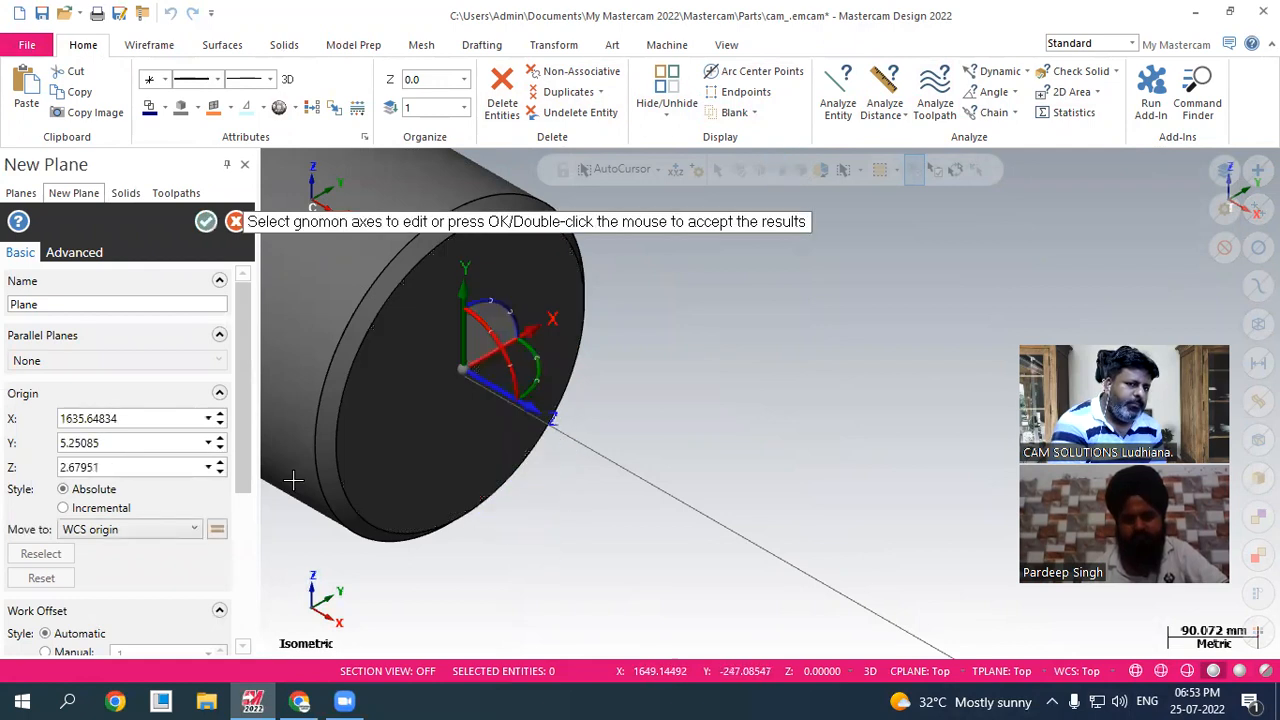
click(234, 222)
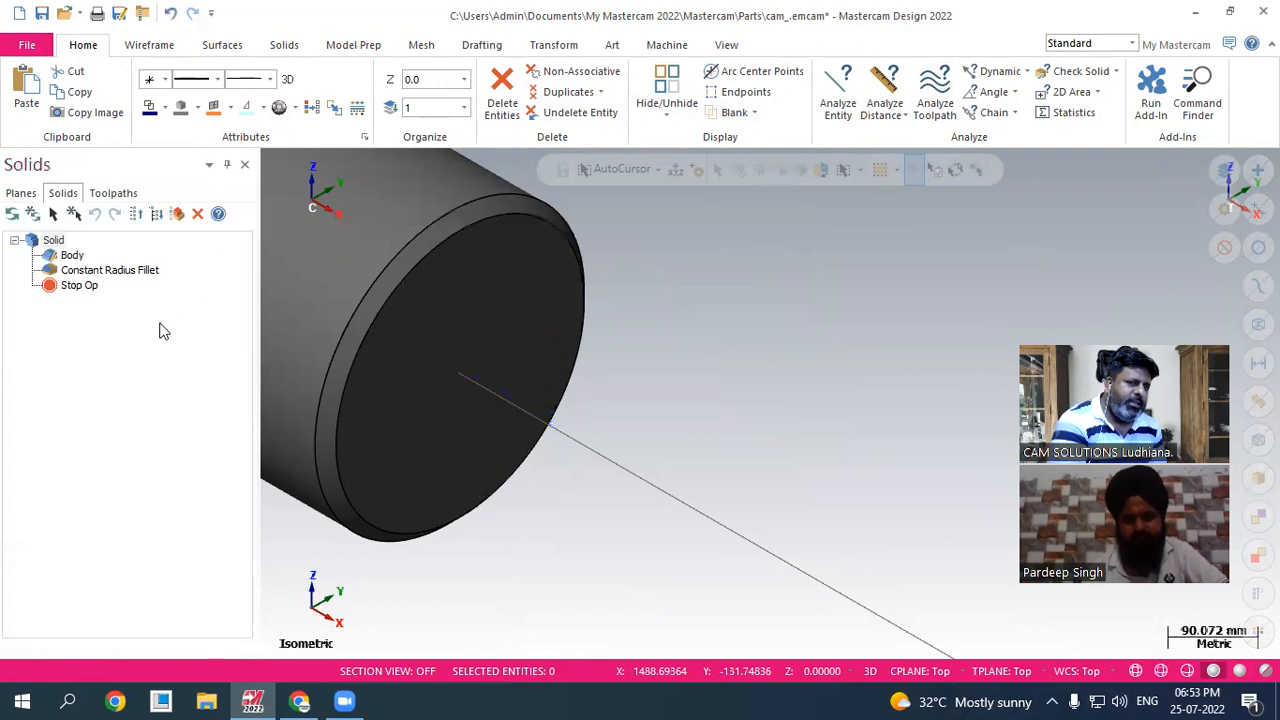
- Create a new plane from the flat solid face at the shaft's small end, using the first suggested orientation
click(21, 193)
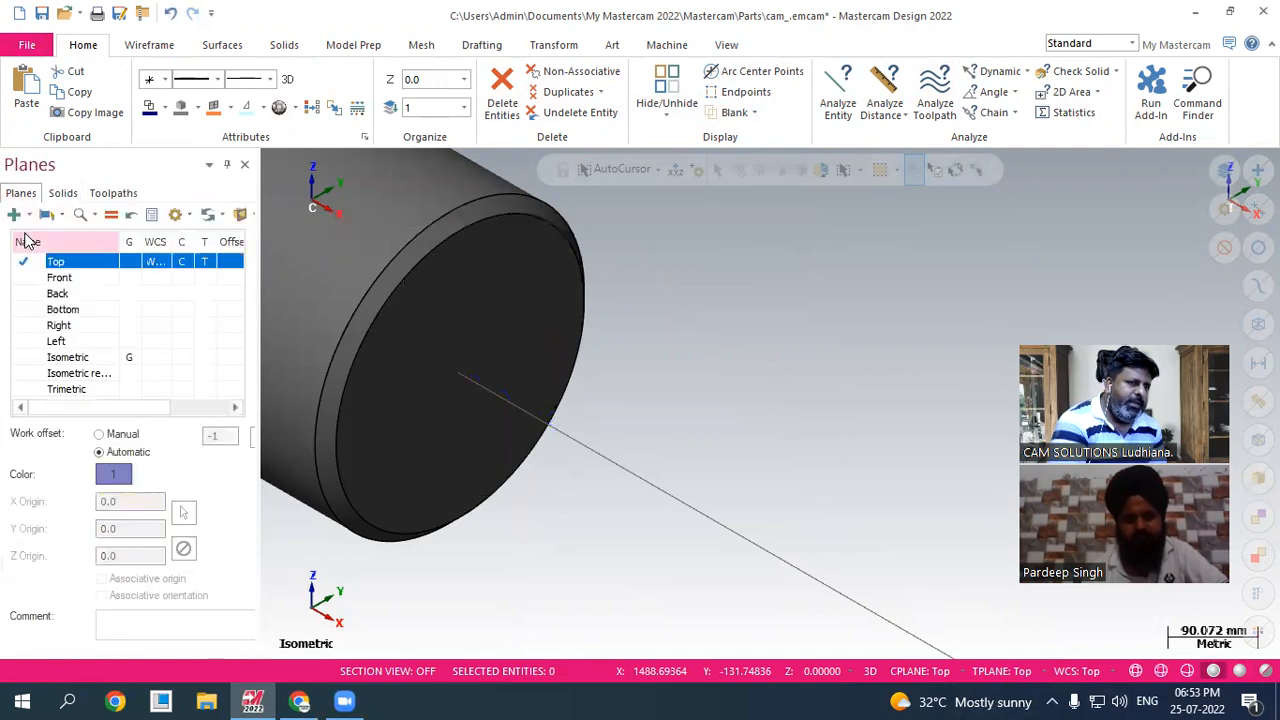
click(27, 218)
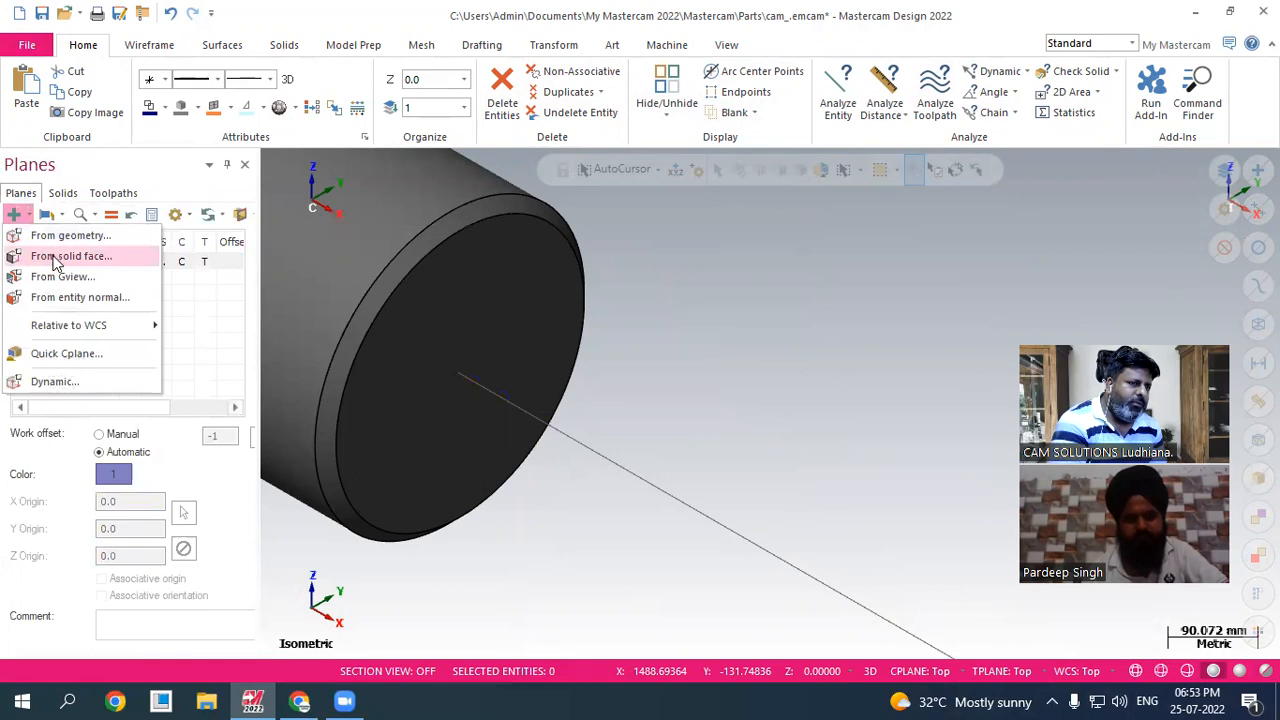
click(60, 256)
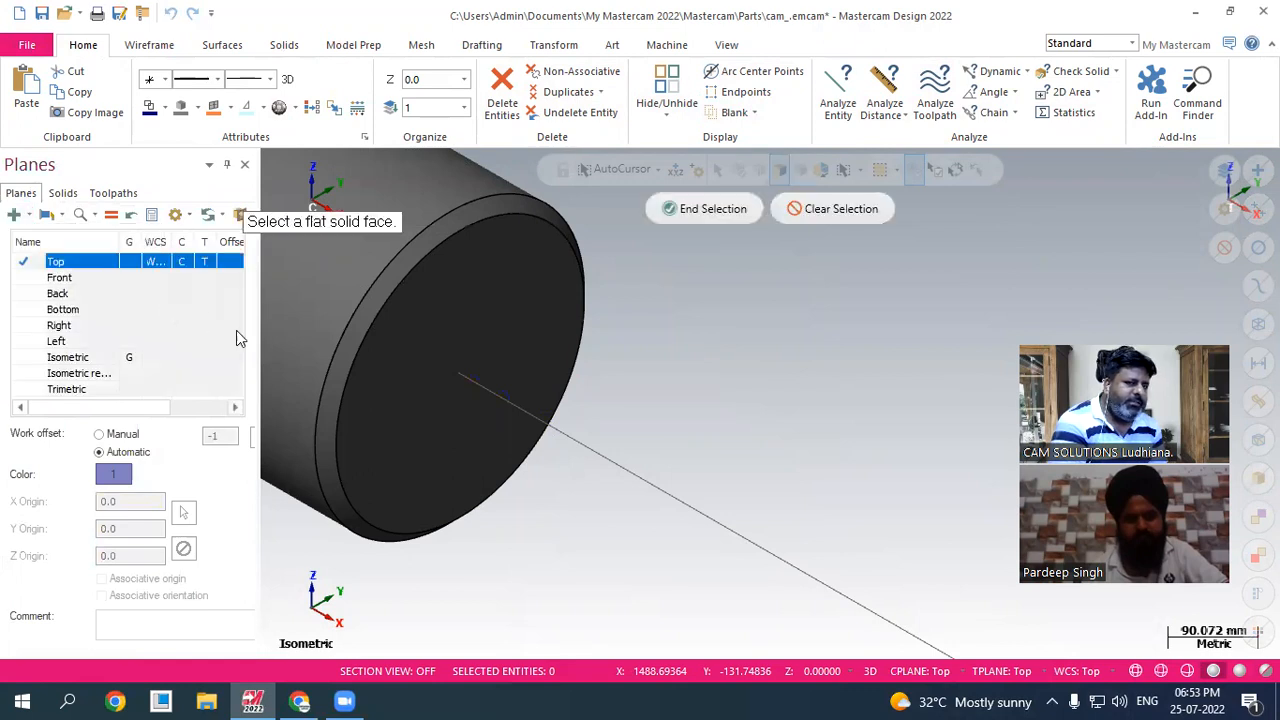
click(464, 444)
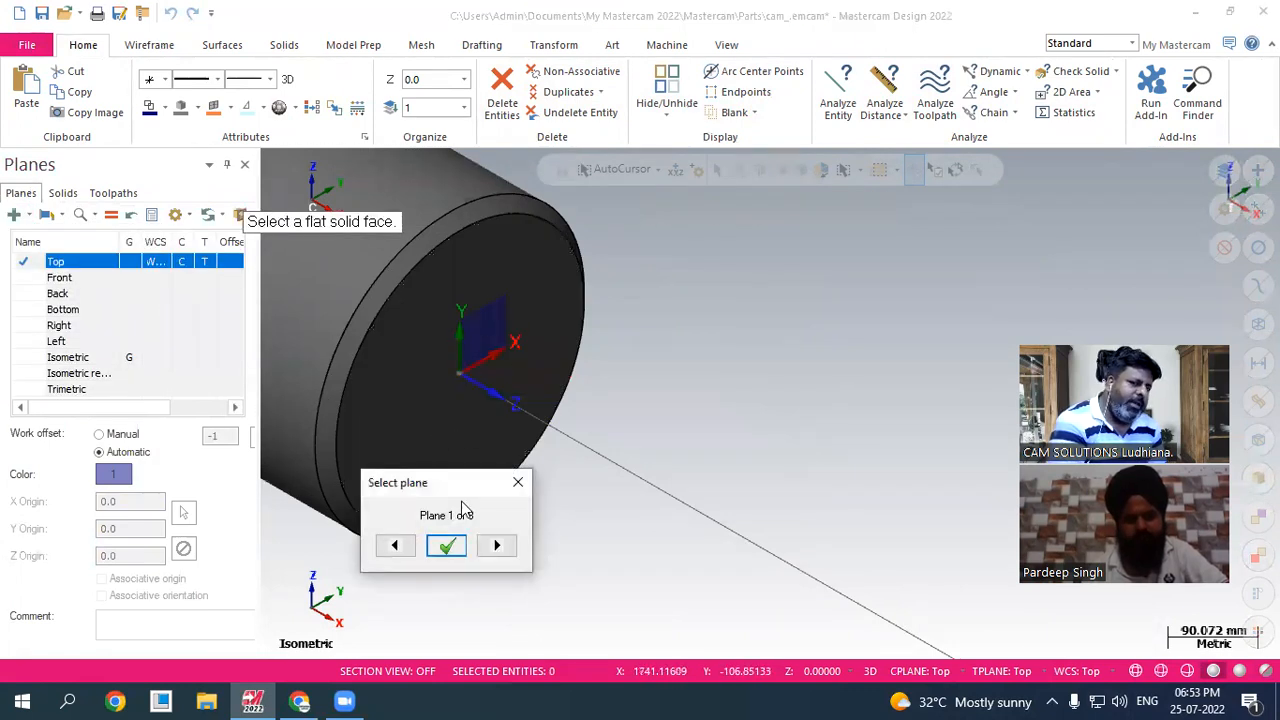
click(451, 553)
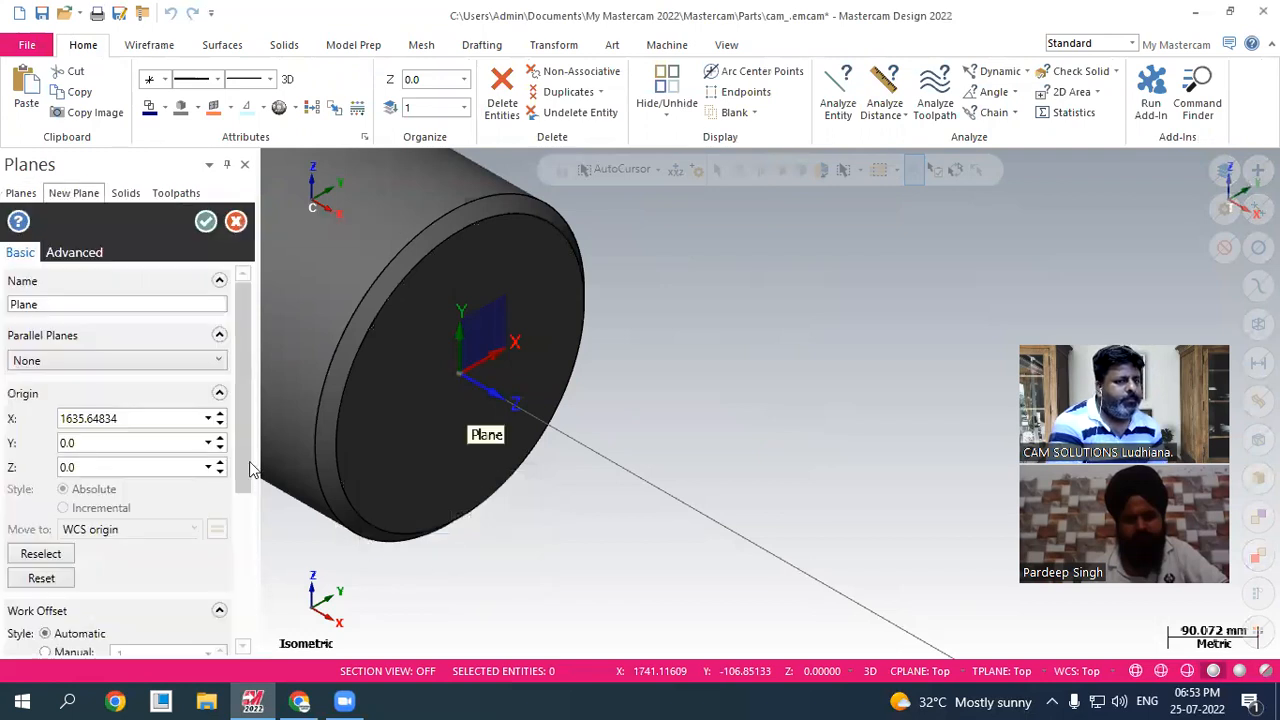
click(205, 221)
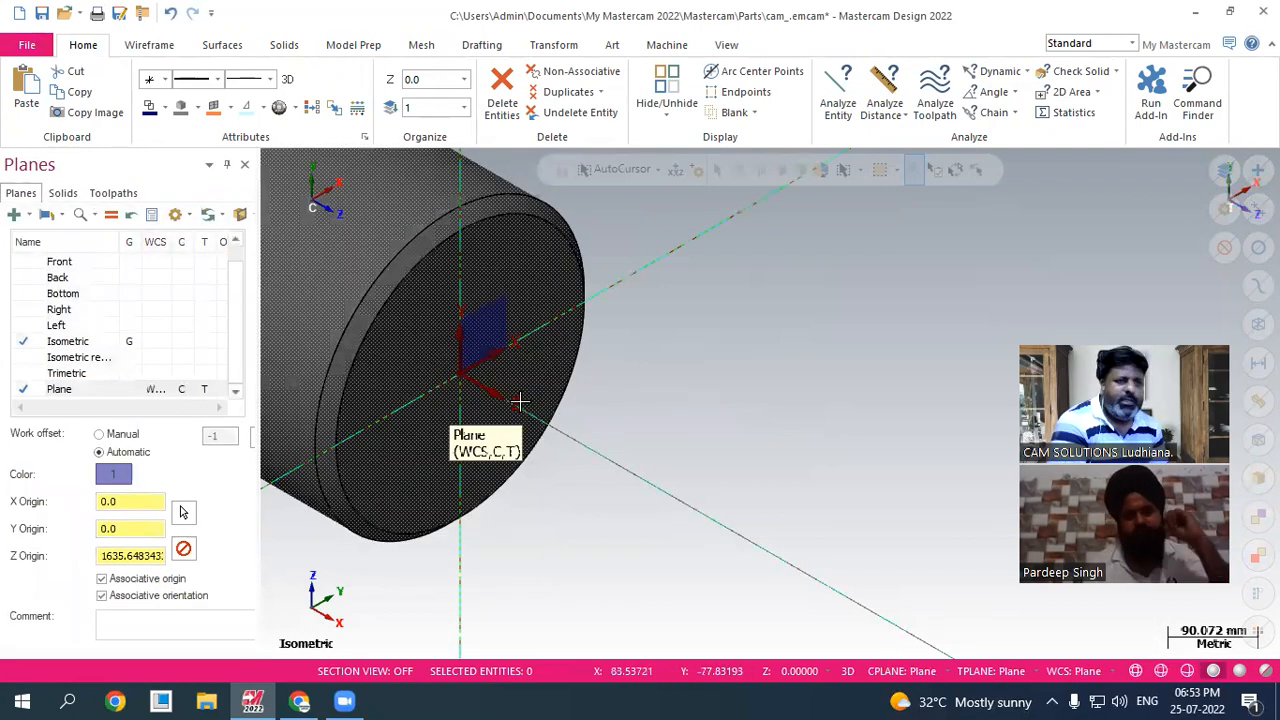
scroll(920, 396, down, 1)
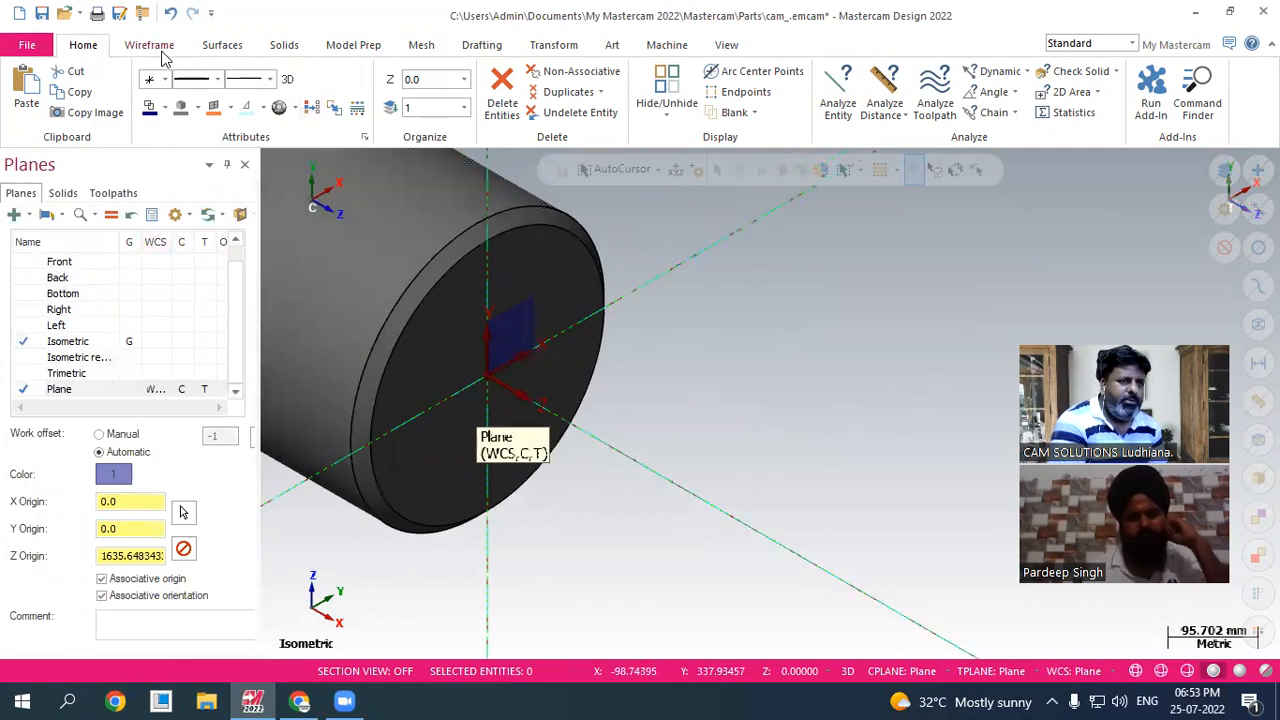
- Sketch a six-sided polygon with a flat radius of about 2370 mm, based at the plane origin on the shaft's small end face
click(160, 48)
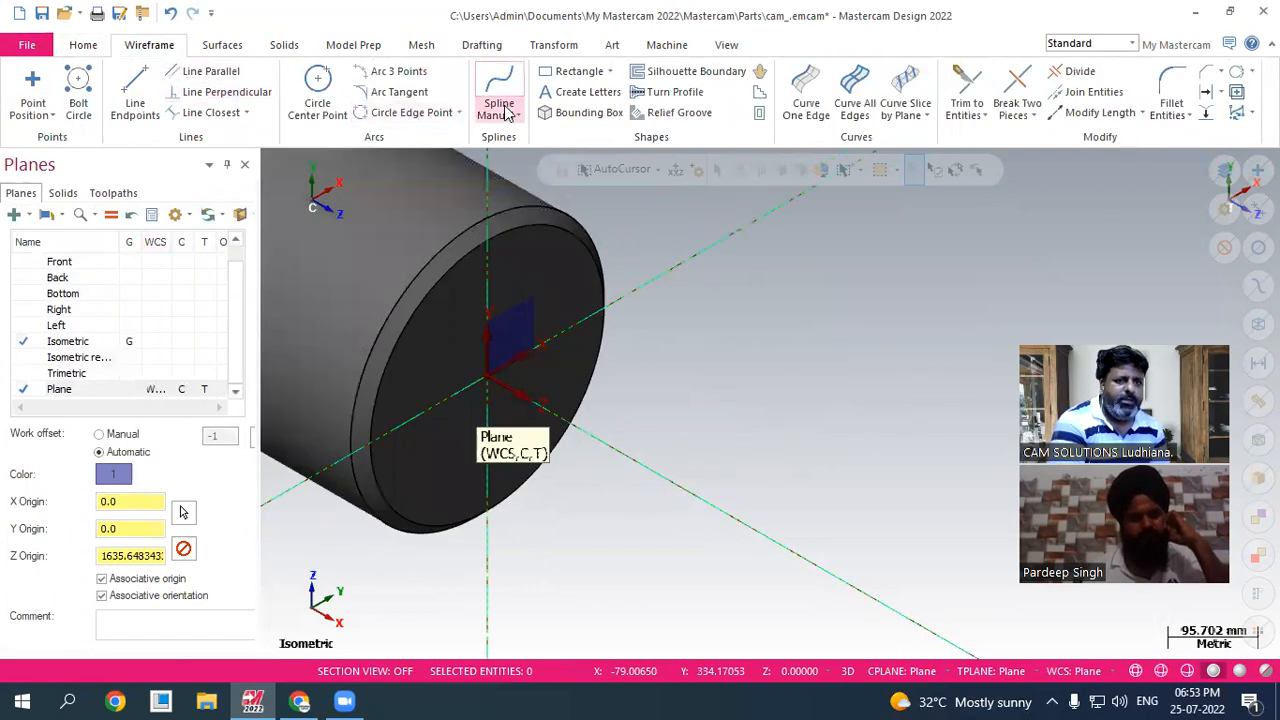
click(609, 72)
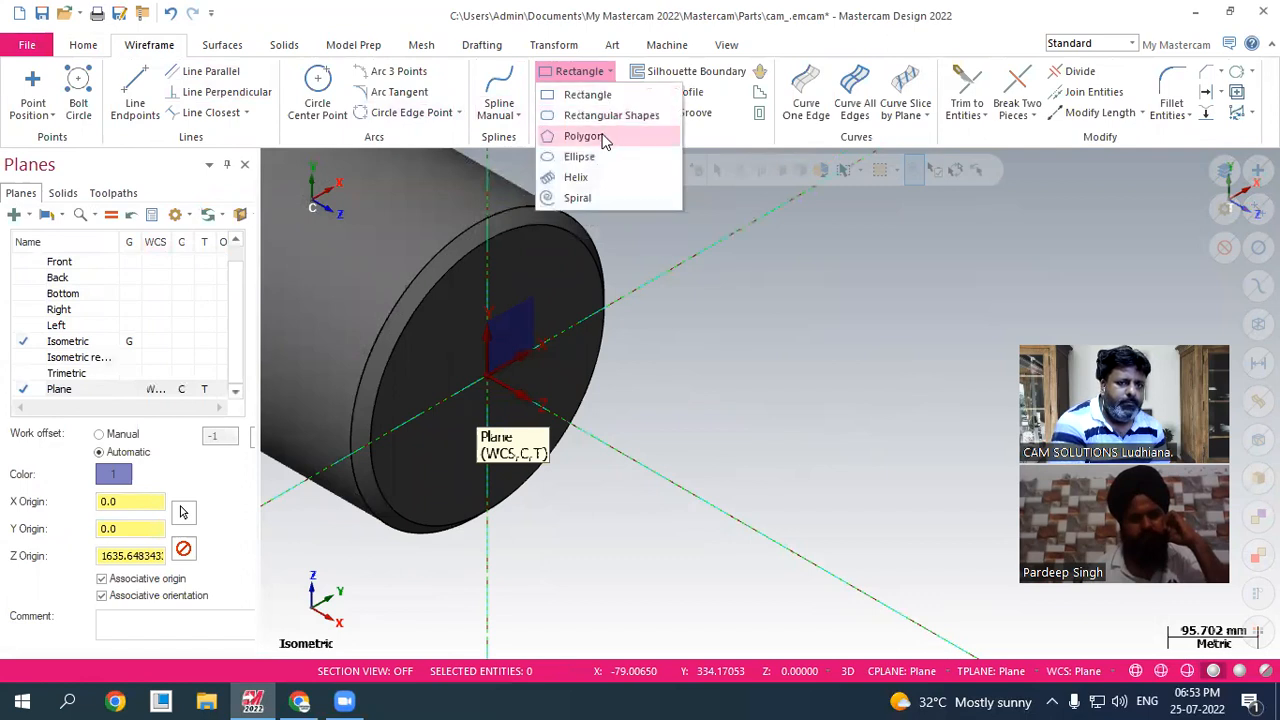
click(588, 136)
click(497, 382)
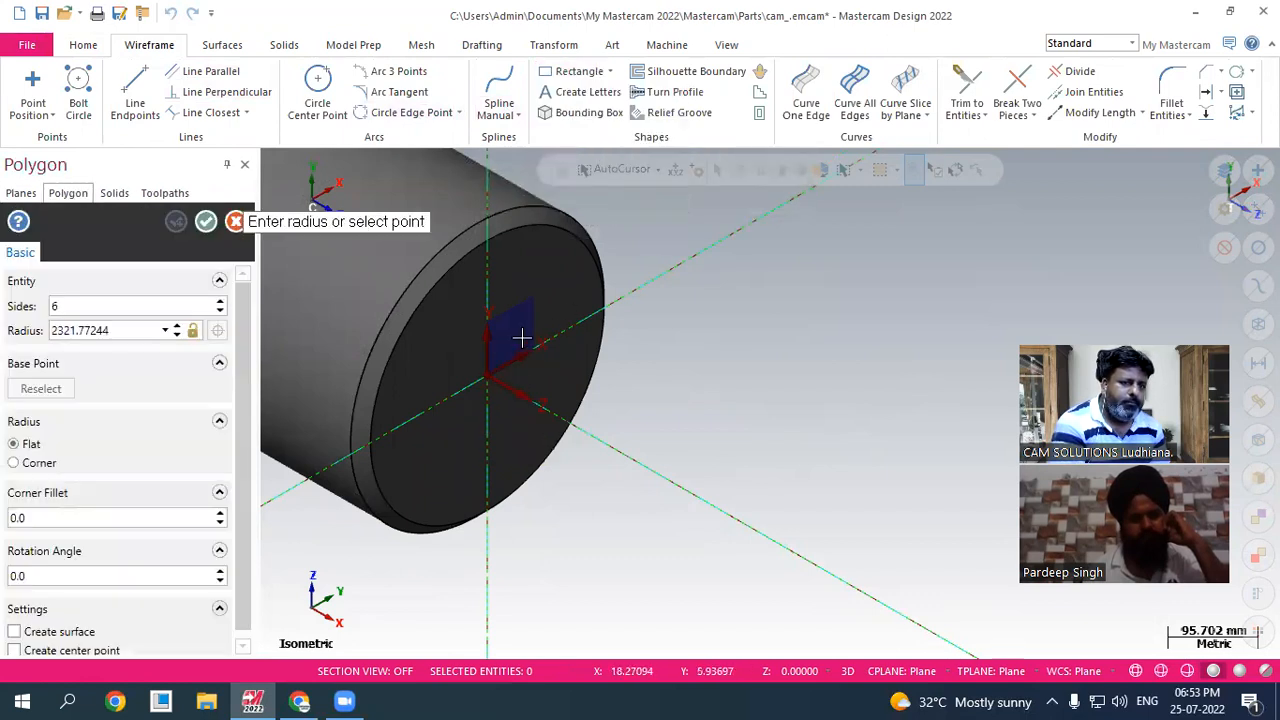
click(576, 280)
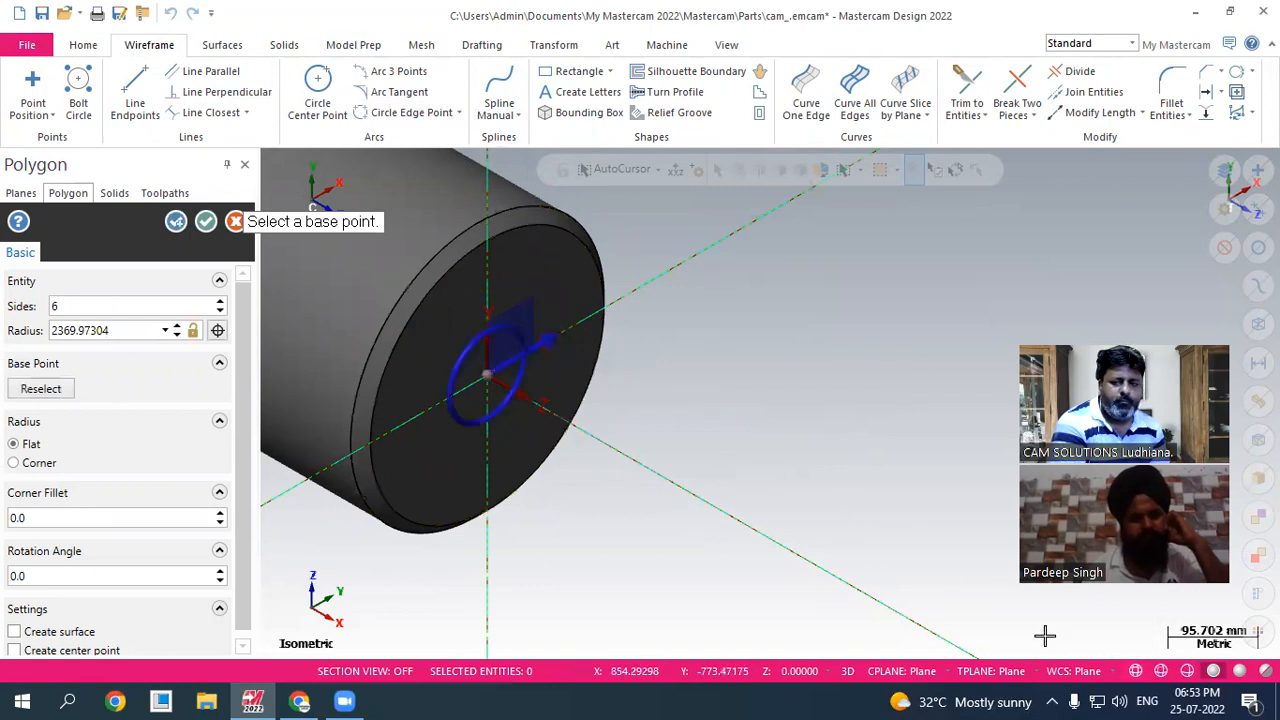
- Set the hexagon's radius to 100 mm in wireframe display and finish the polygon
key(alt+s)
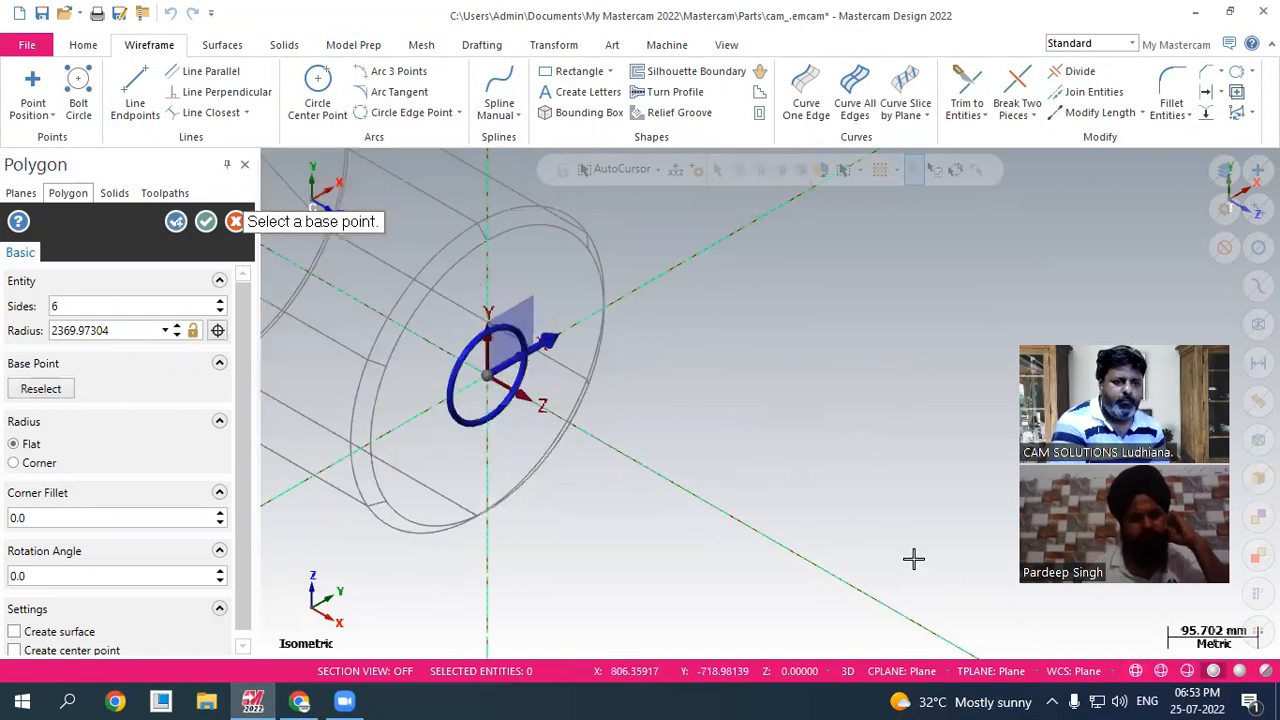
click(119, 330)
text(200)
key(Return)
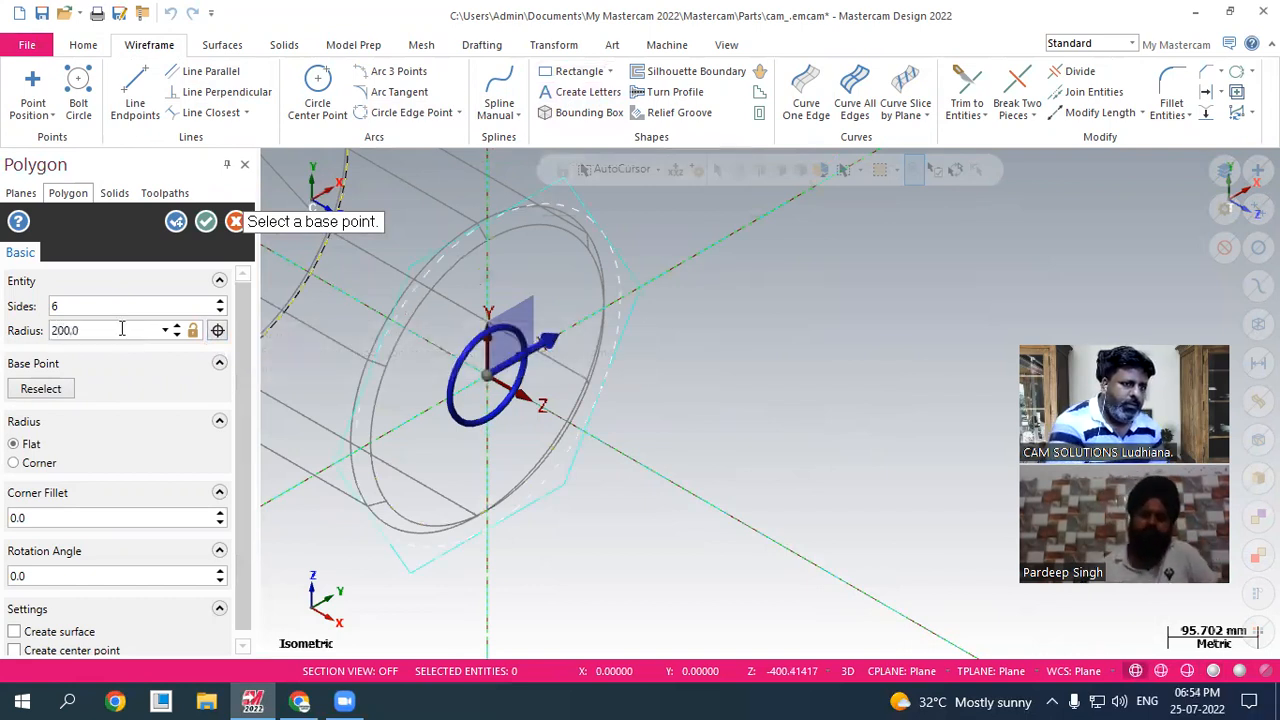
text(100)
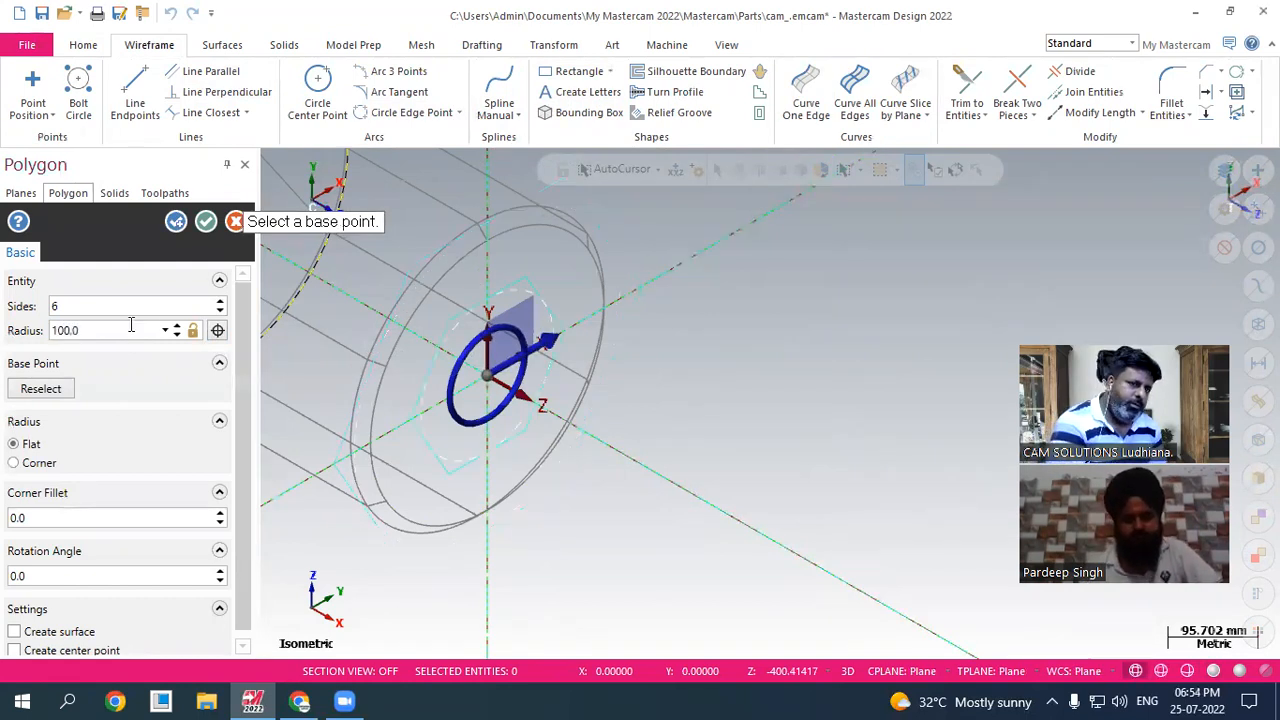
click(206, 222)
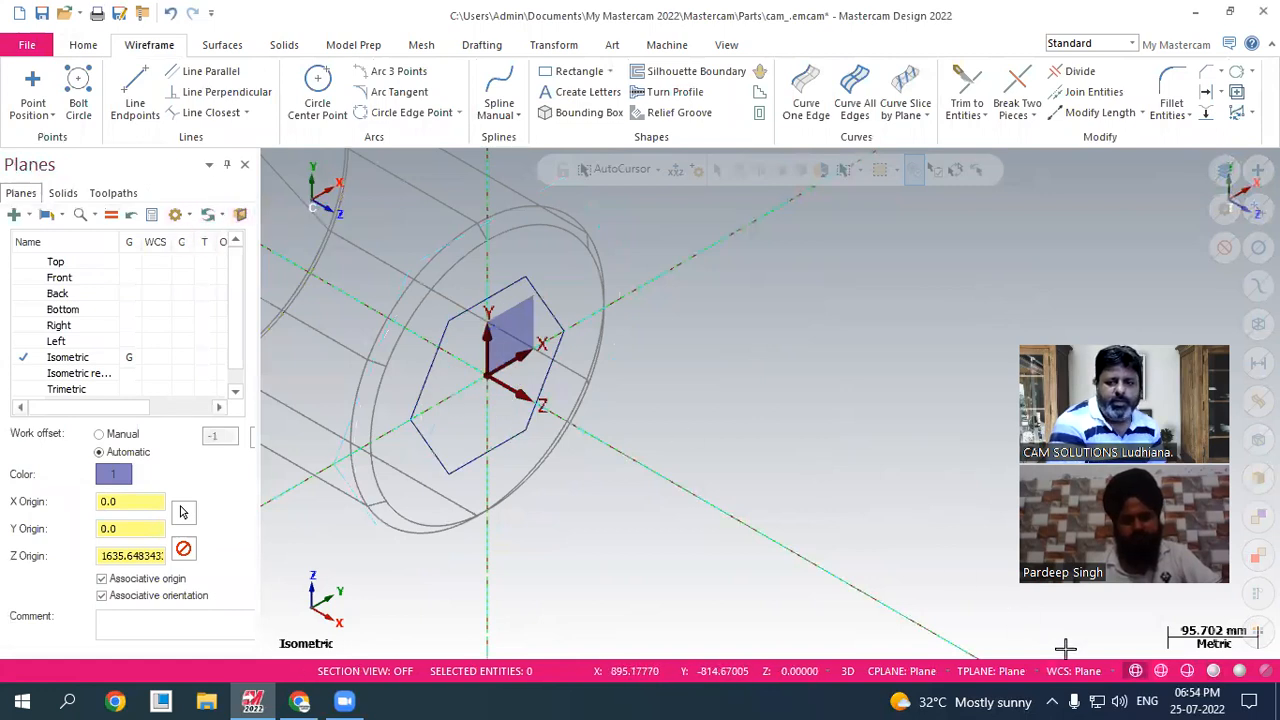
- Restore the shaded display of the shaft with the hexagon on its end face
click(1214, 673)
scroll(757, 457, up, 2)
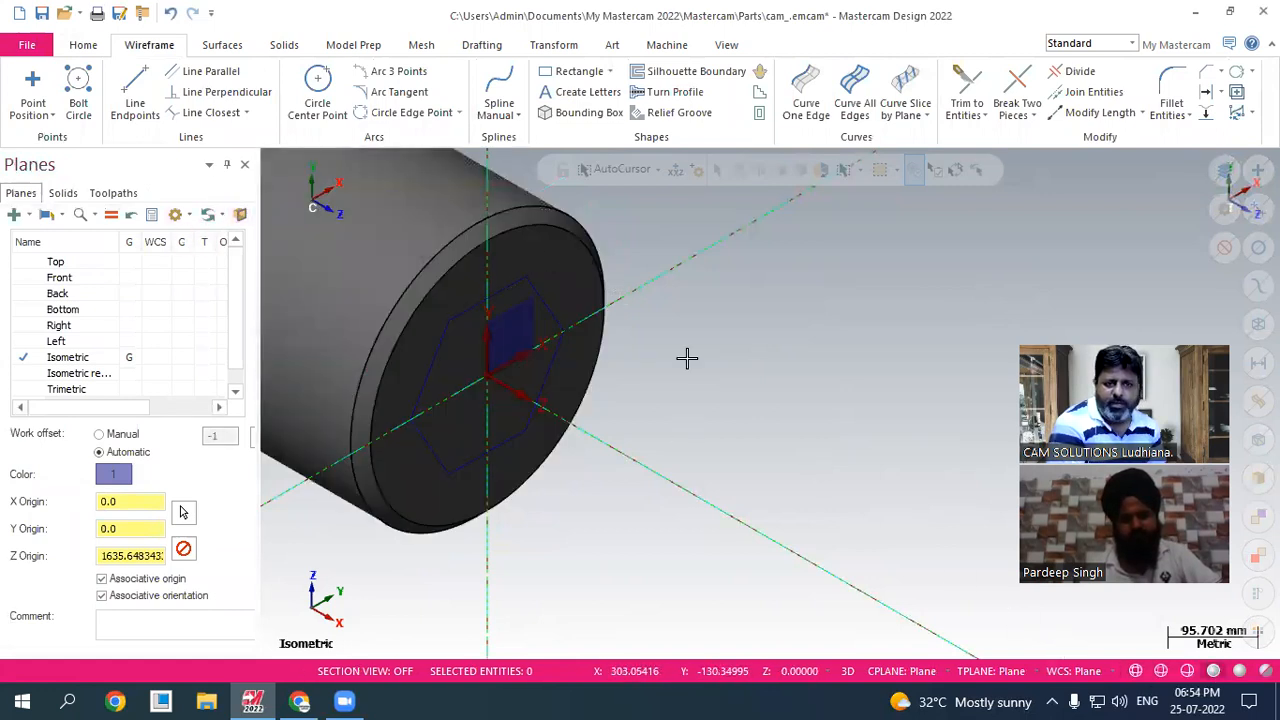
scroll(643, 317, up, 2)
middle_drag(644, 317, 671, 346)
key(alt+7)
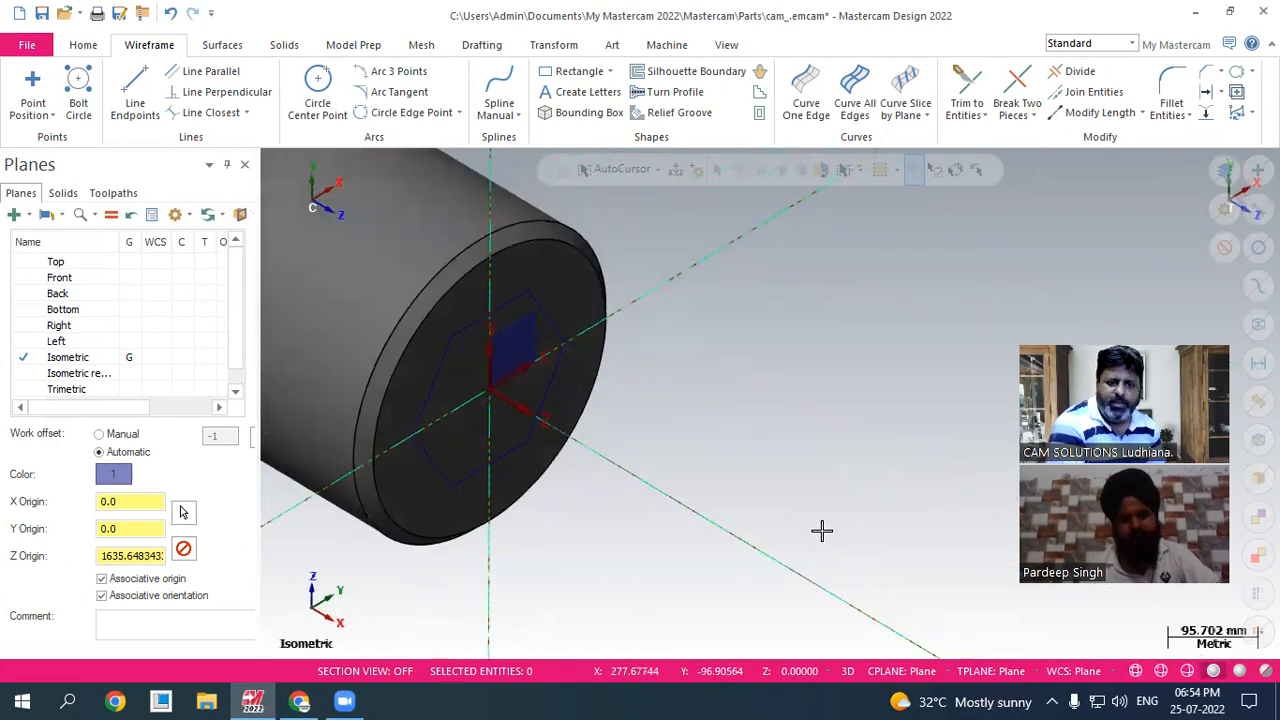
- Set the construction plane, tool plane and WCS to Top
click(910, 671)
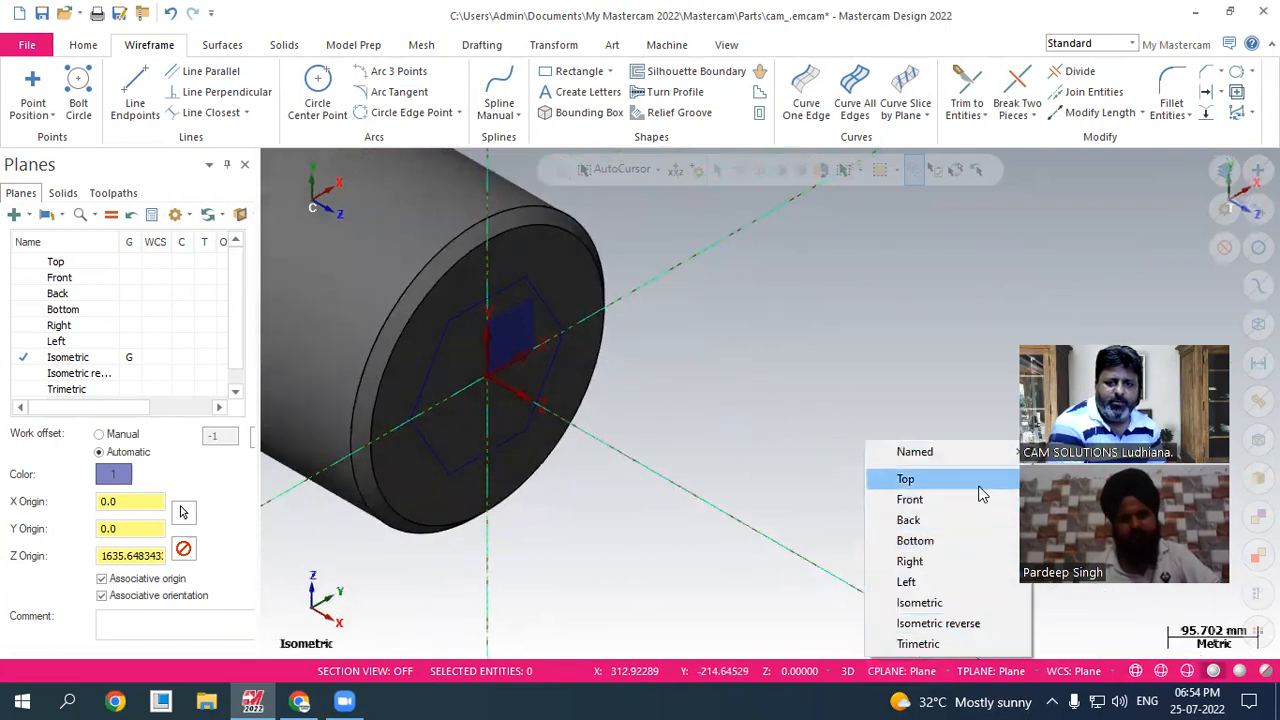
click(980, 488)
click(1074, 671)
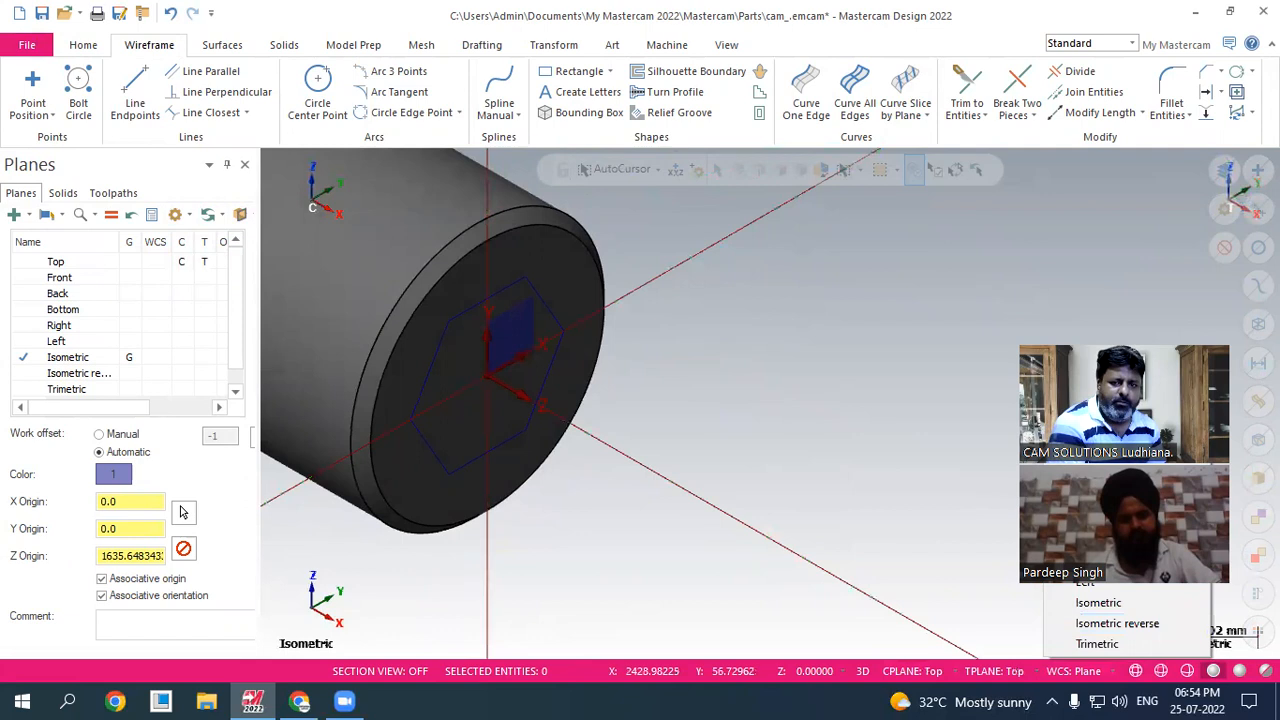
- Try to draw a circle of about 38 mm radius centred on a corner of the hexagon in the Top plane
scroll(912, 478, down, 3)
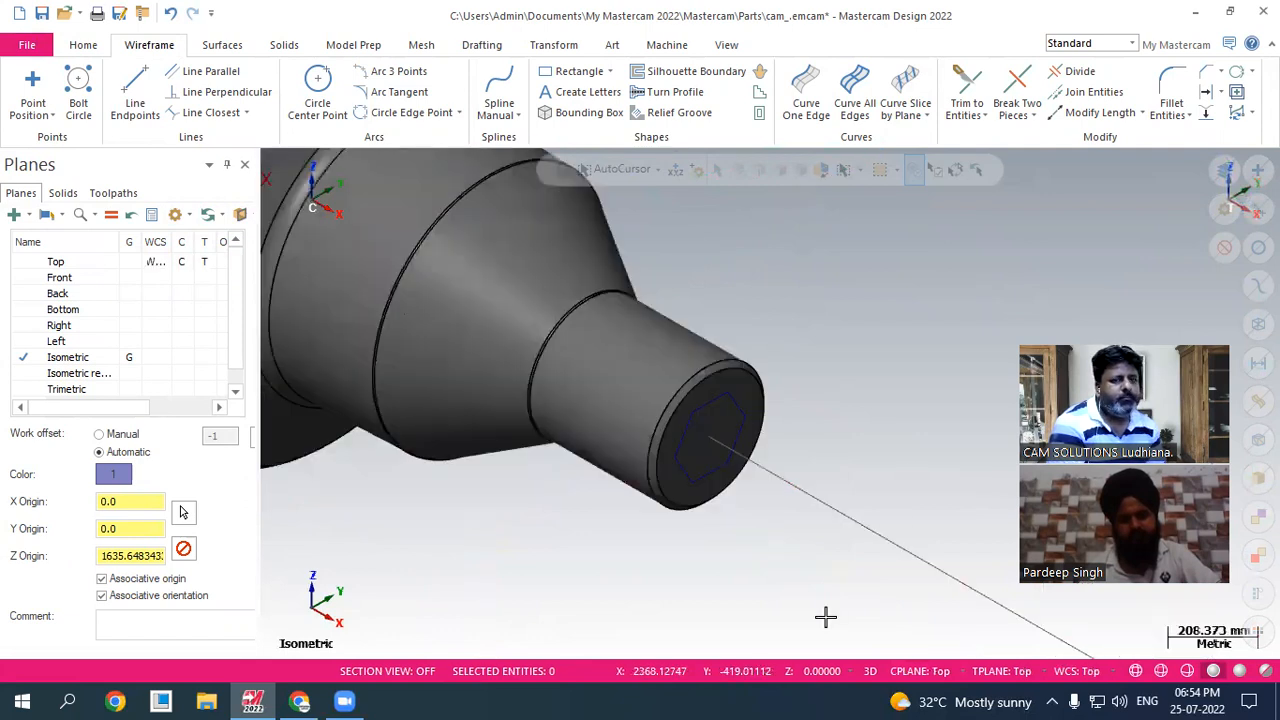
scroll(692, 443, down, 1)
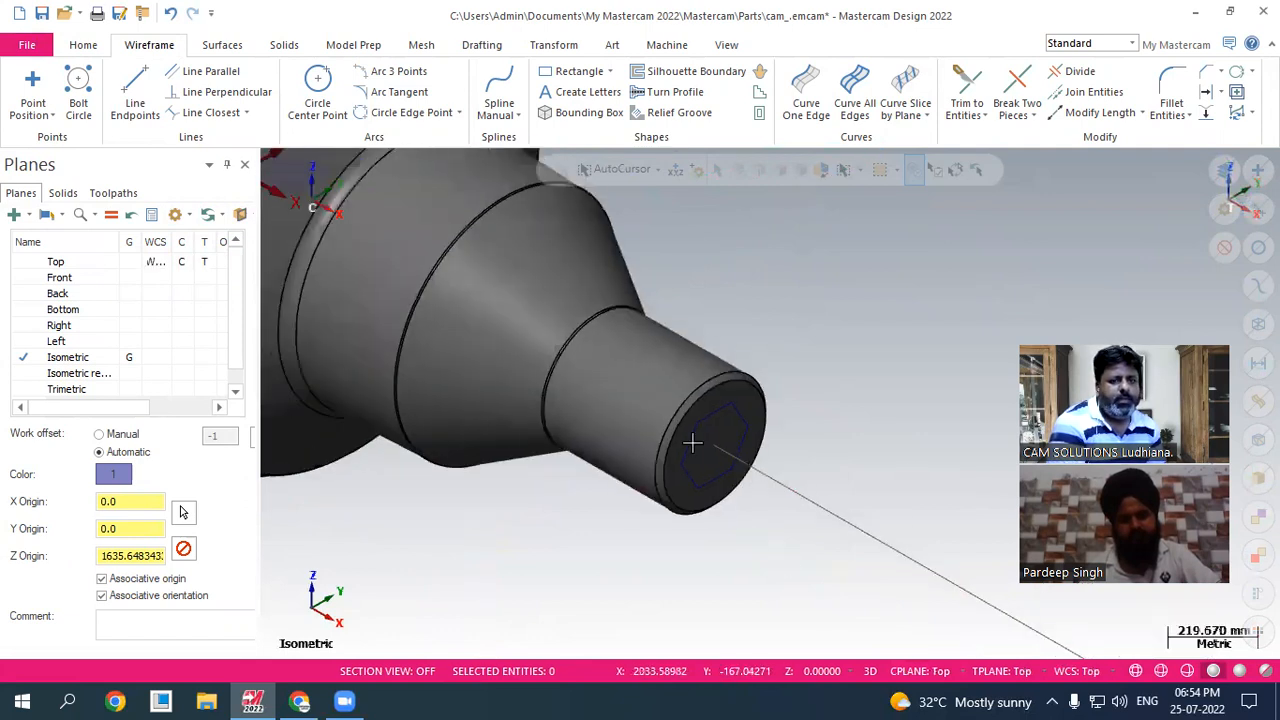
scroll(734, 443, up, 5)
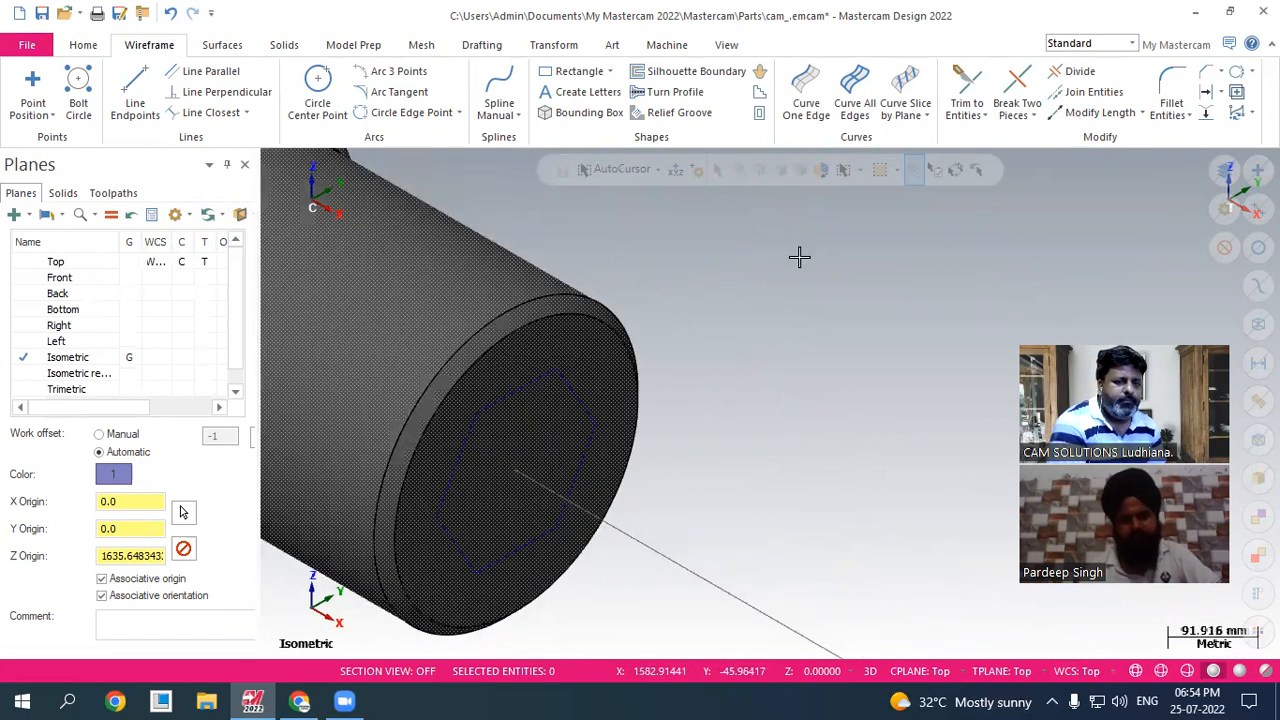
scroll(749, 337, down, 2)
scroll(475, 525, up, 2)
scroll(480, 515, up, 1)
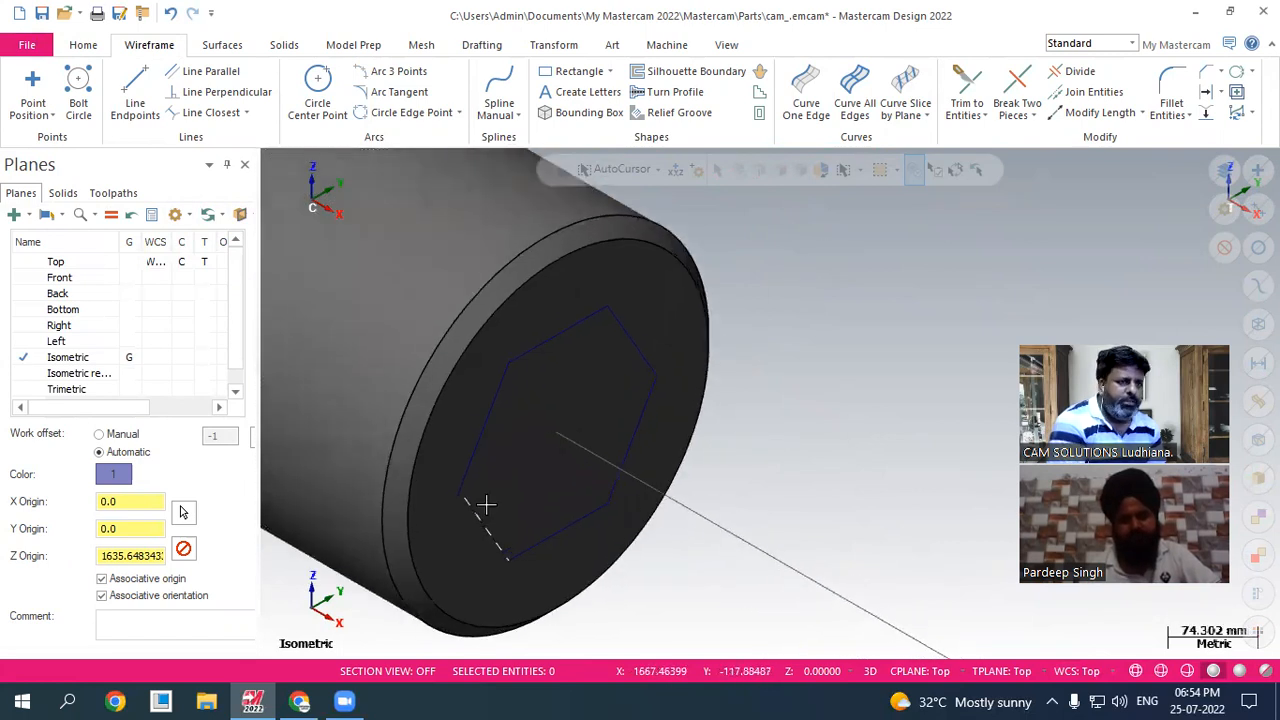
click(318, 92)
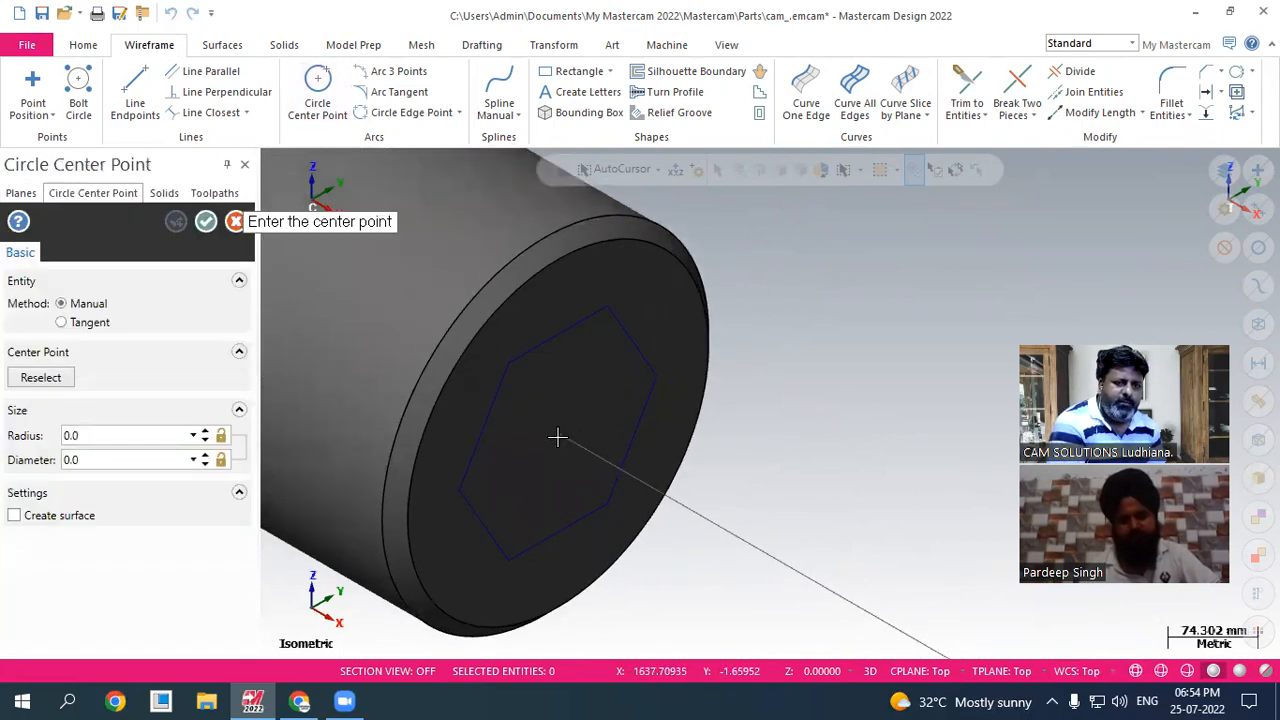
click(463, 497)
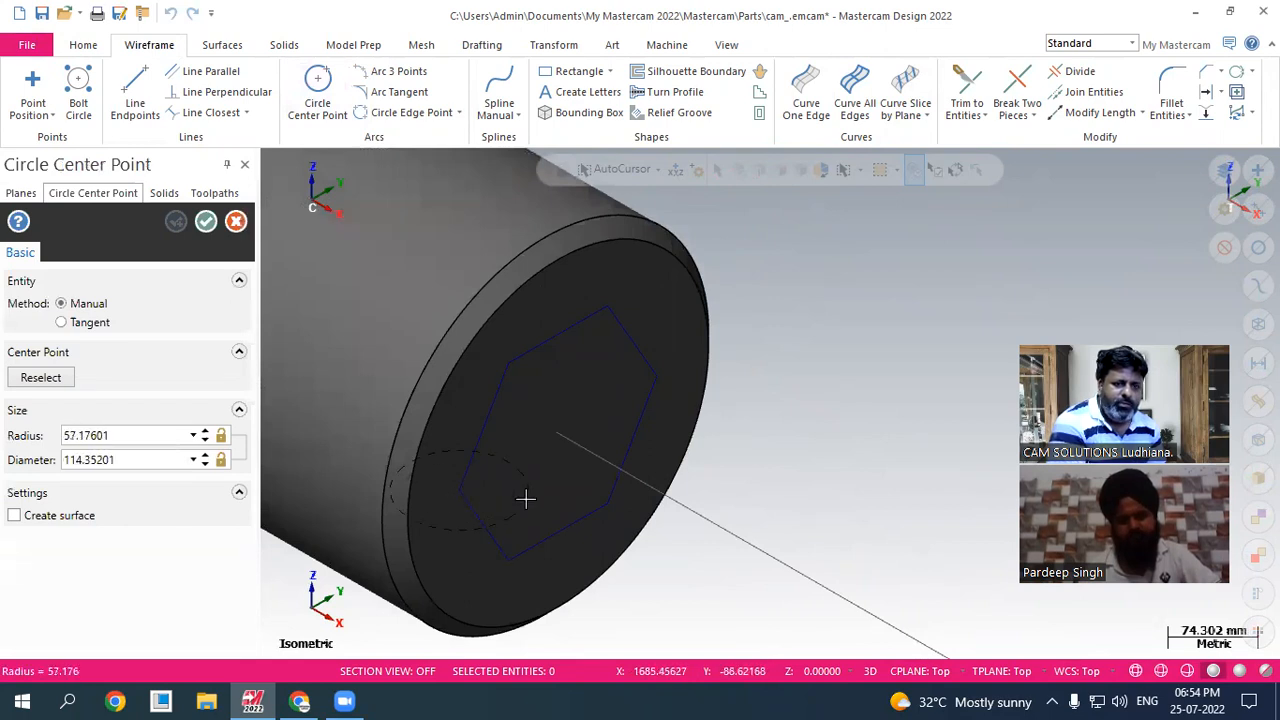
click(503, 500)
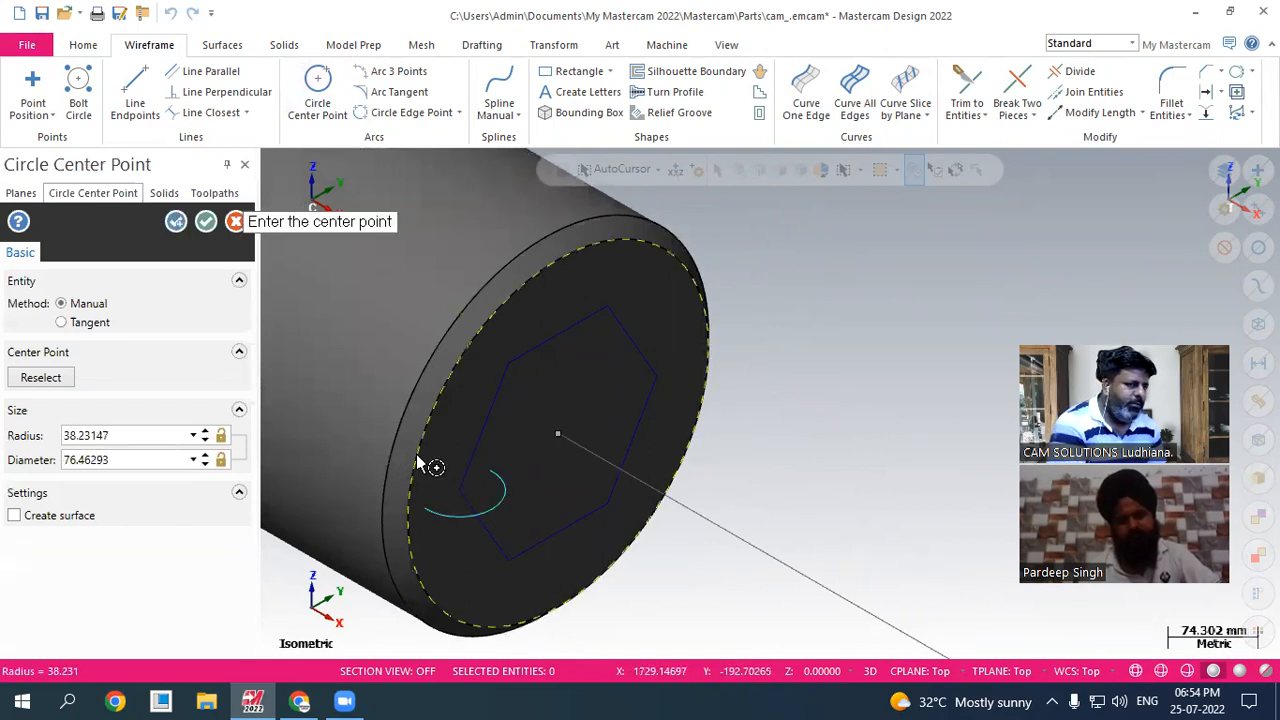
click(233, 220)
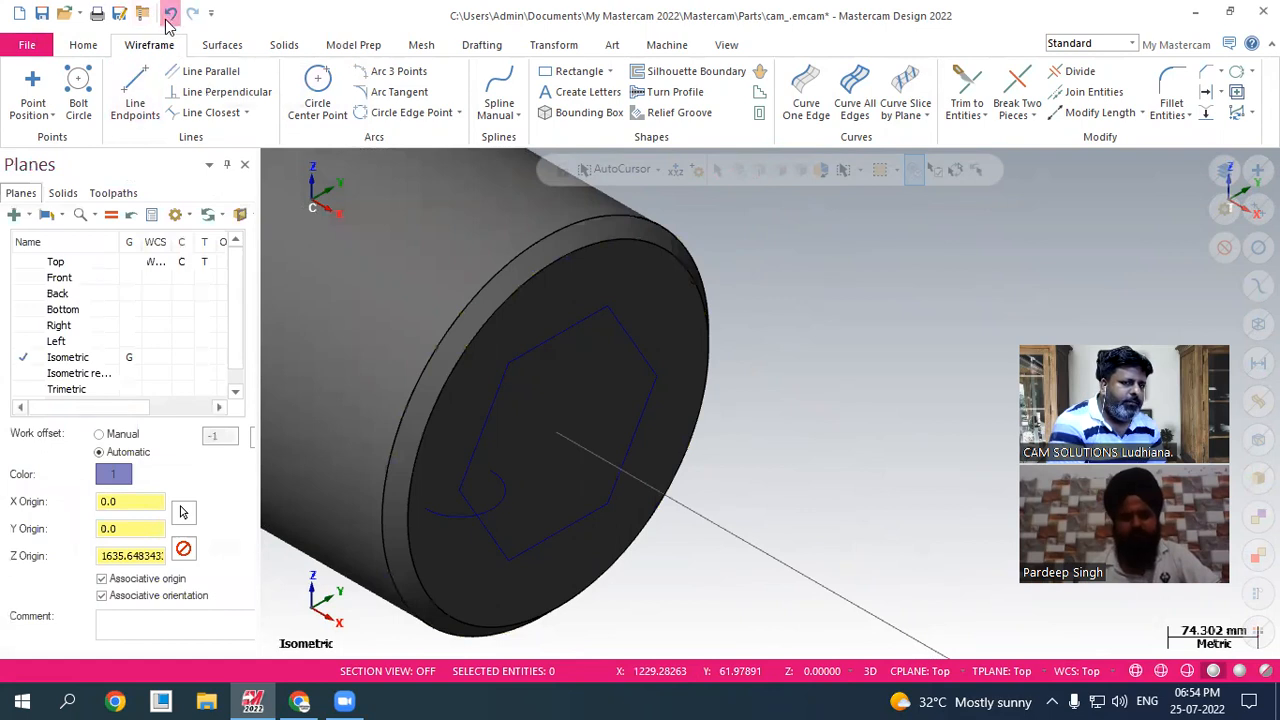
- Create another plane, Plane-1, from the flat solid face carrying the hexagon, accepting the first suggested orientation
click(14, 214)
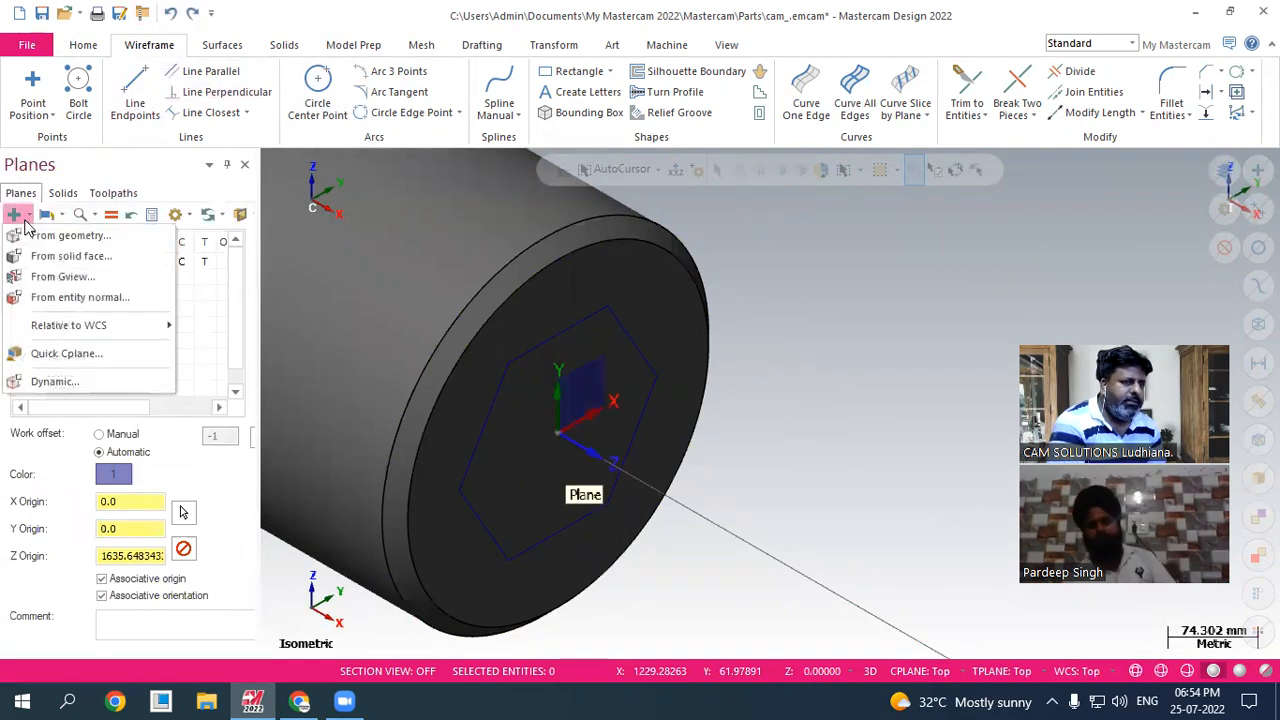
click(55, 258)
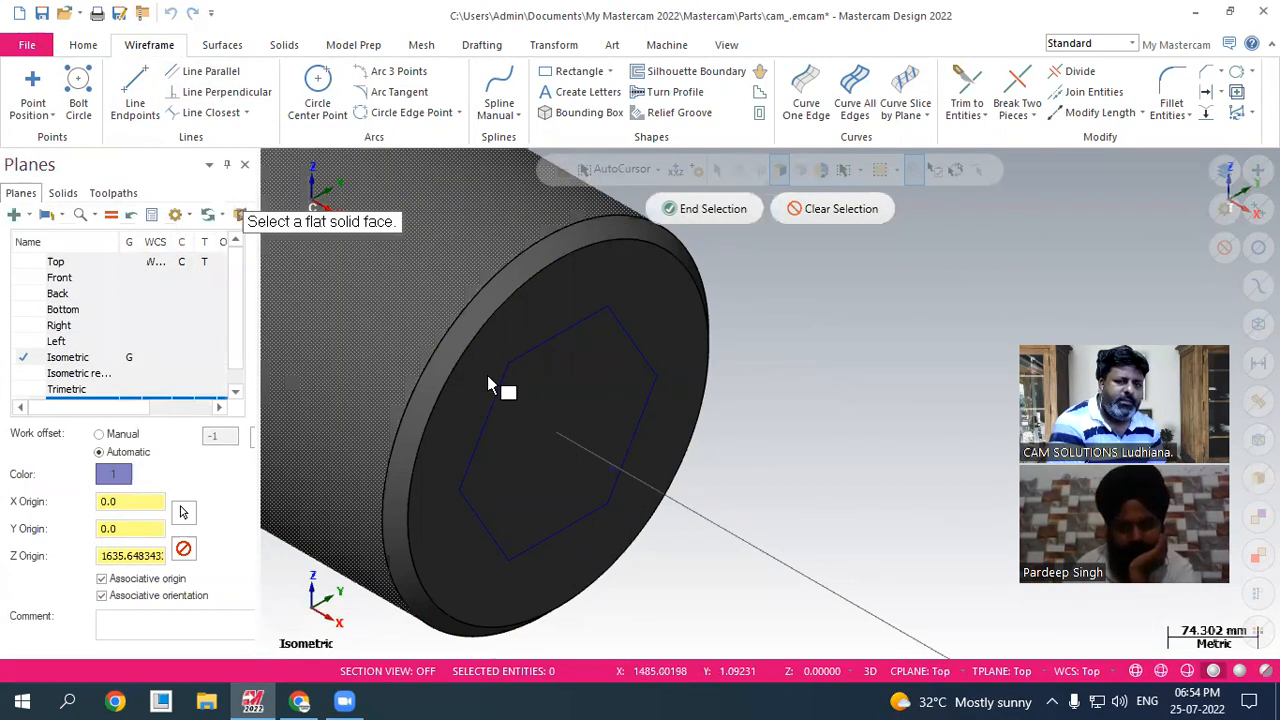
click(540, 390)
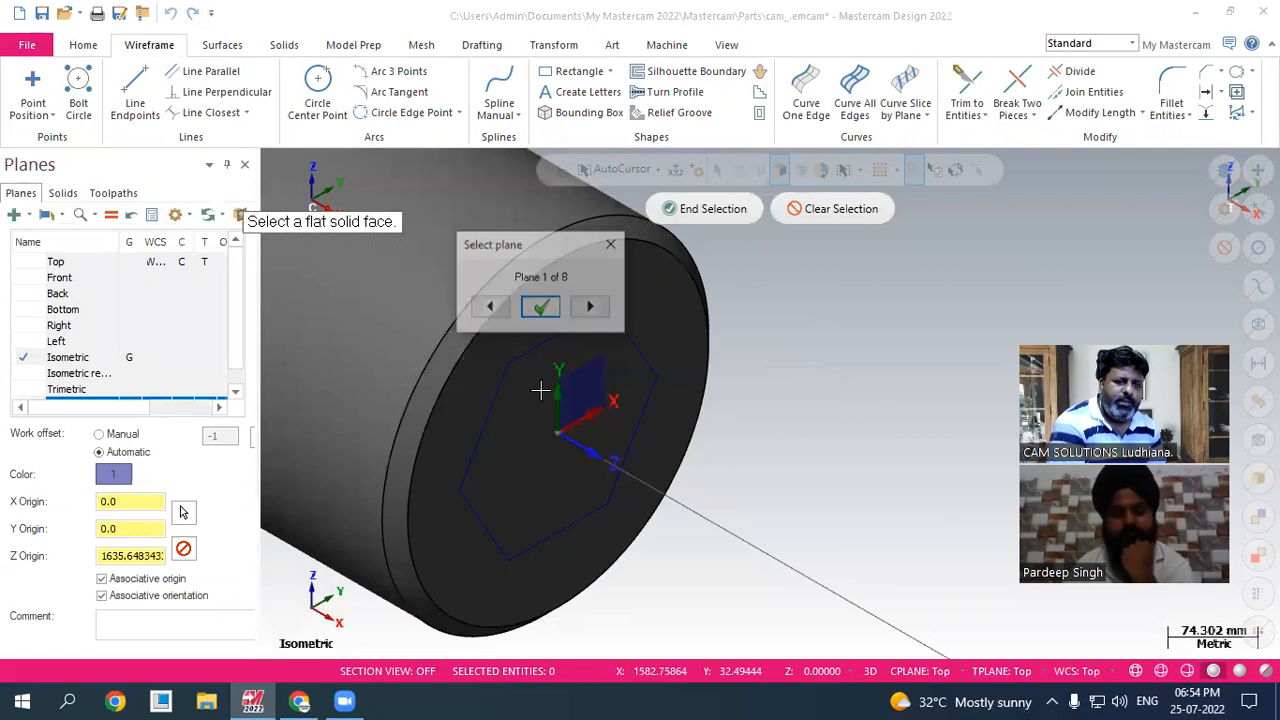
click(540, 307)
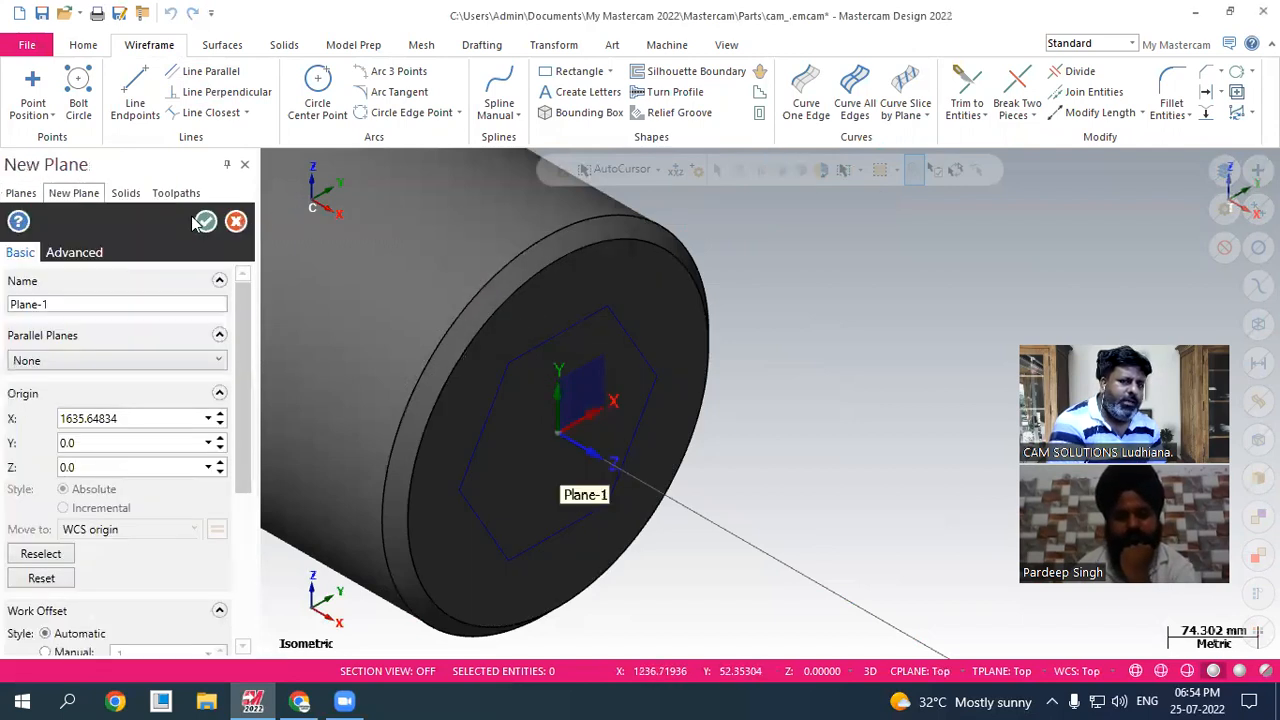
click(205, 221)
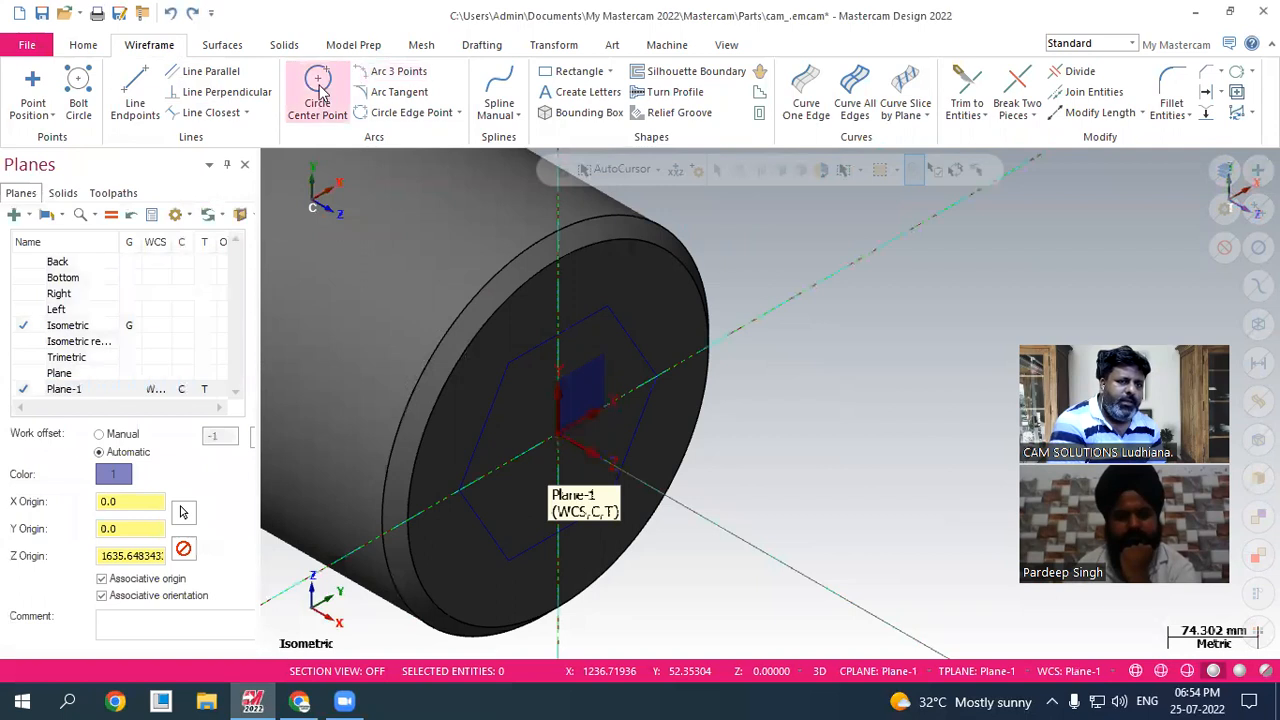
- Draw a circle of 70 mm radius centred on the plane origin inside the hexagon
click(317, 90)
click(560, 436)
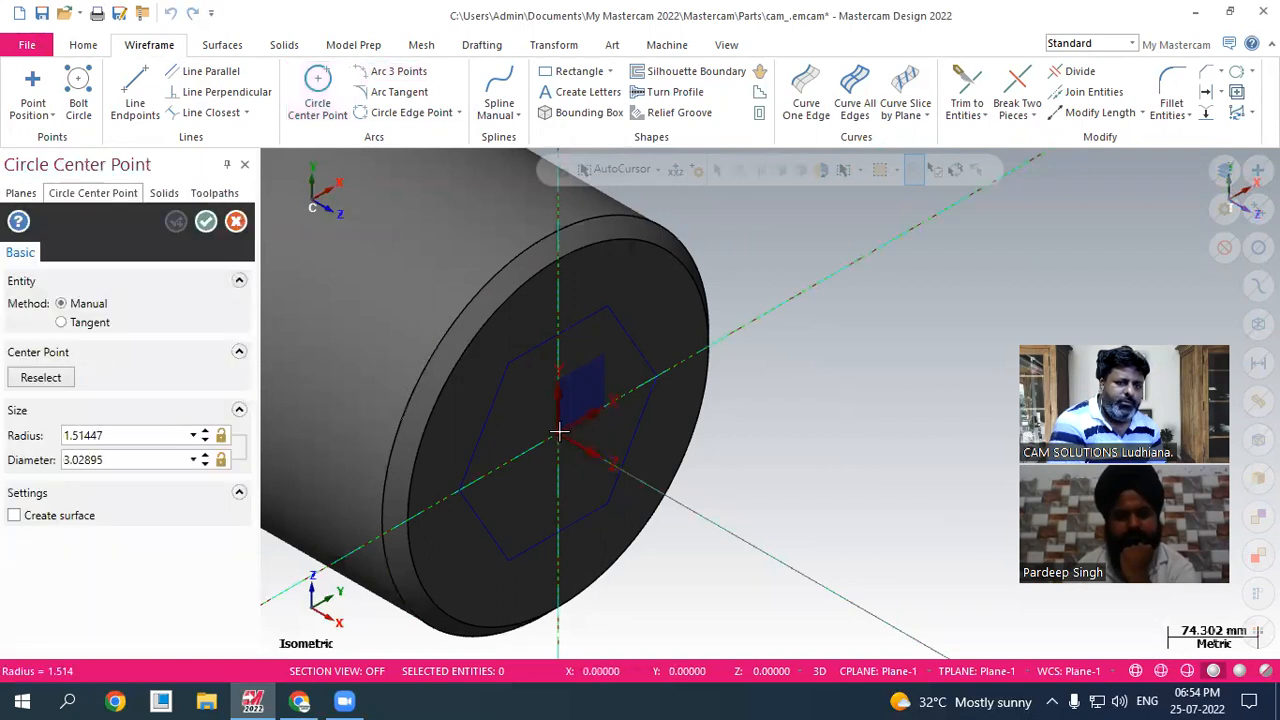
click(608, 365)
click(158, 436)
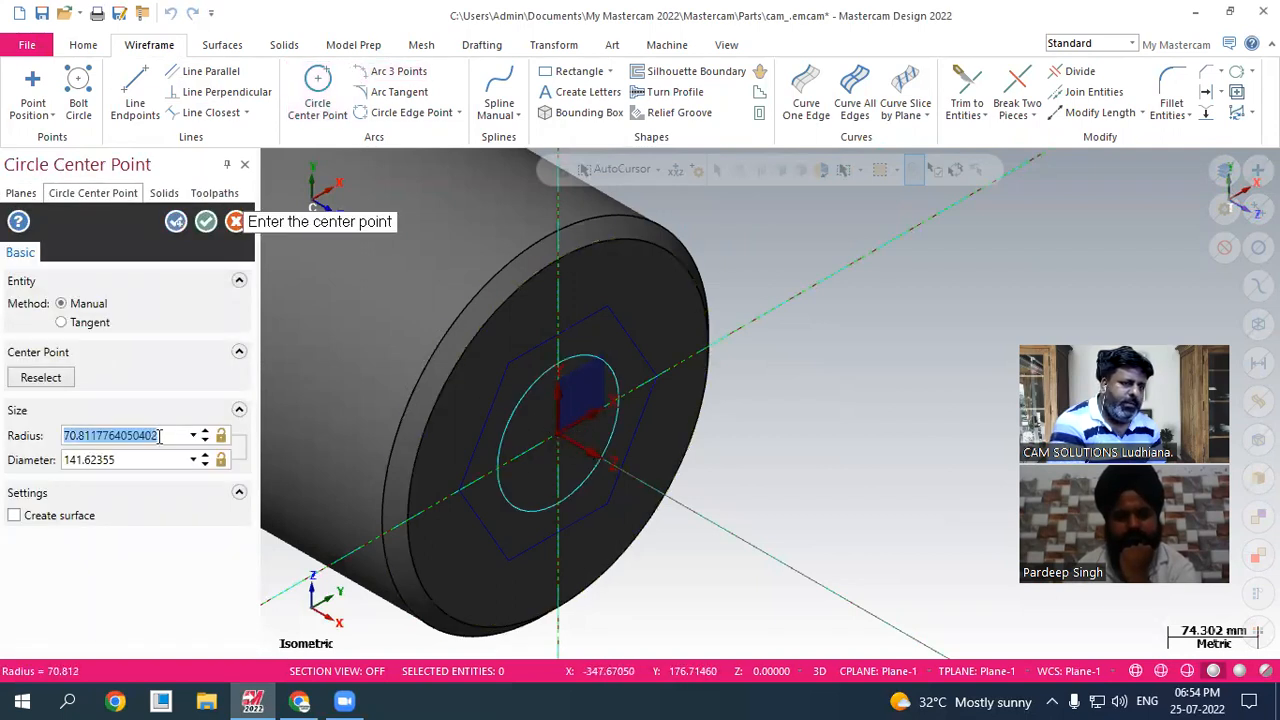
text(70)
key(Return)
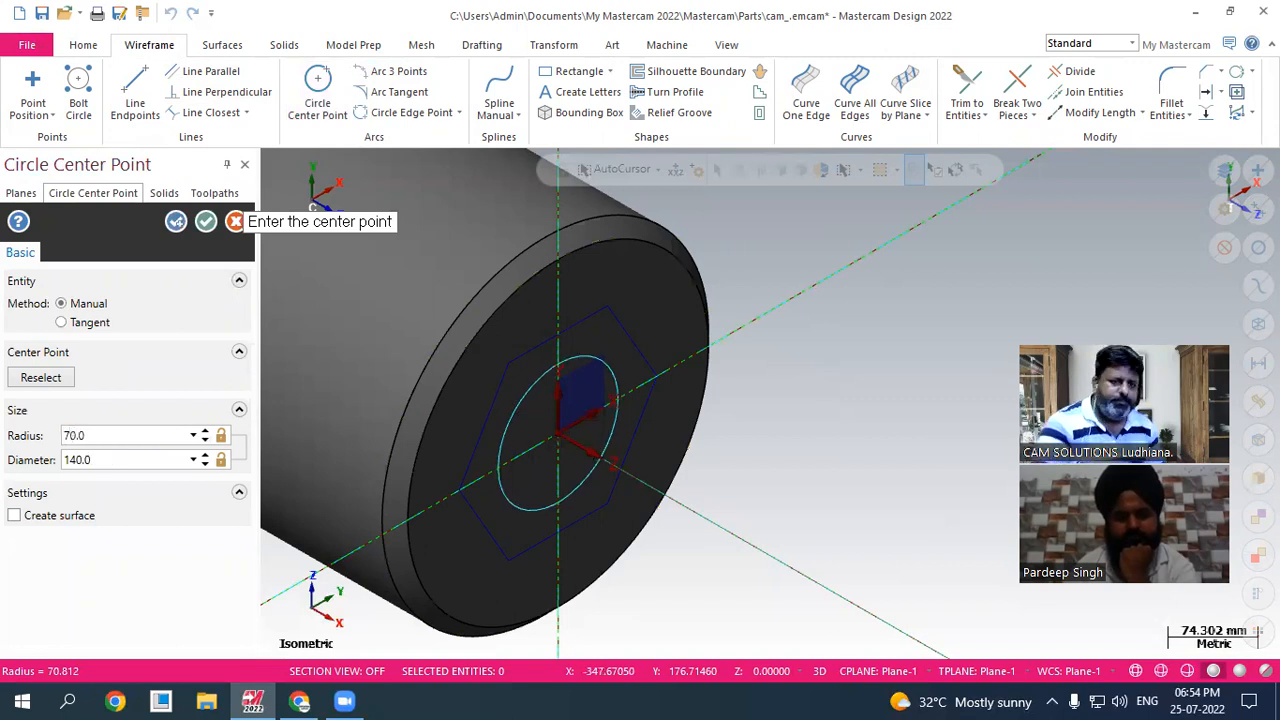
click(205, 222)
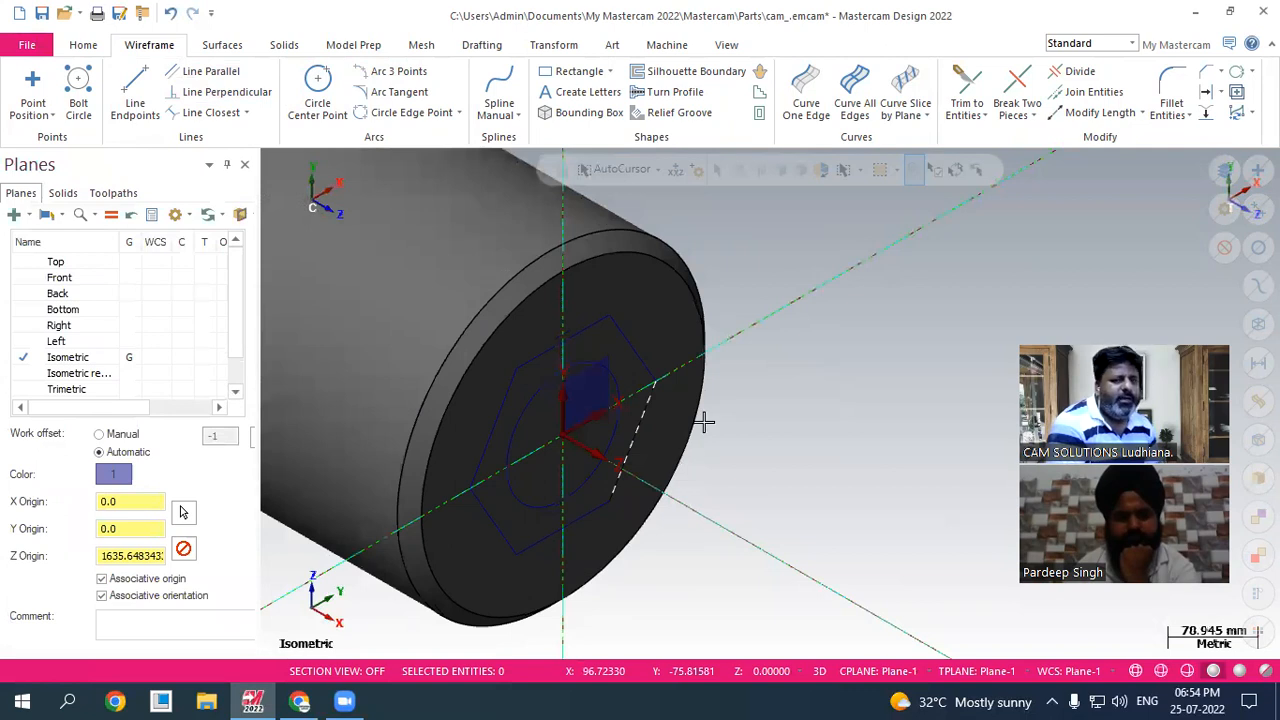
- Start a solid extrusion using the hexagon and the inner circle as chains
scroll(700, 430, down, 2)
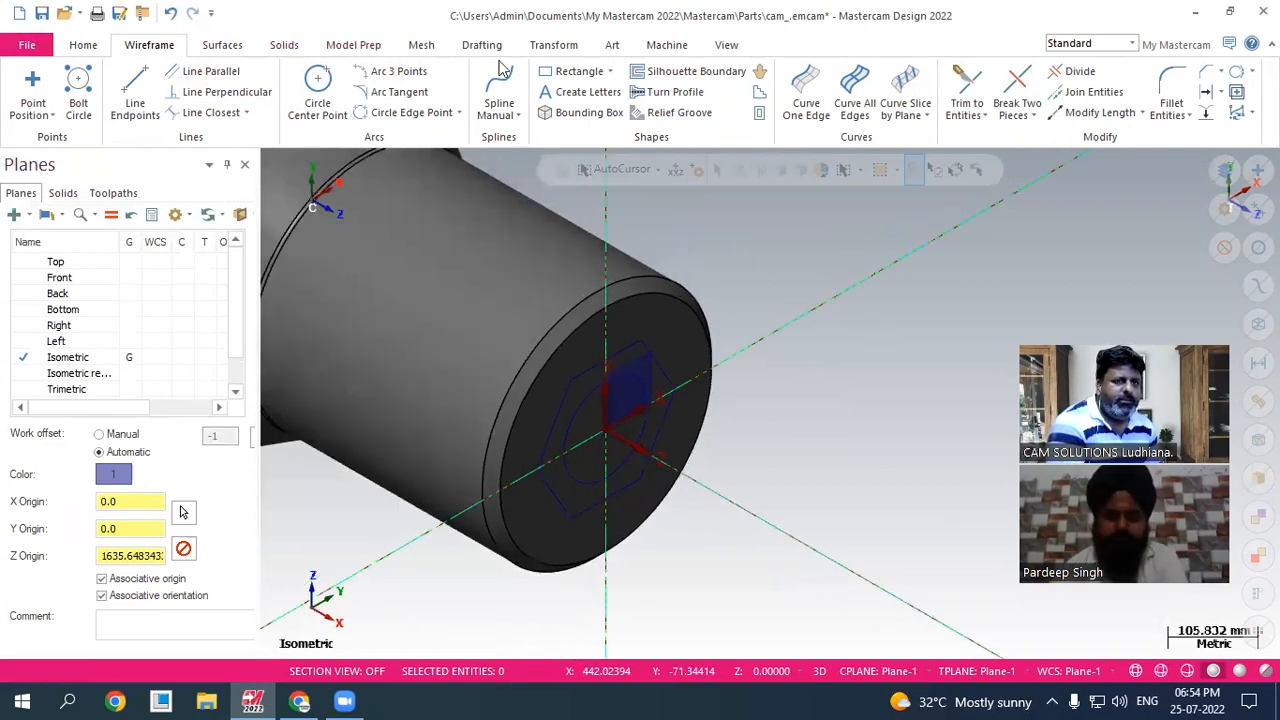
click(285, 45)
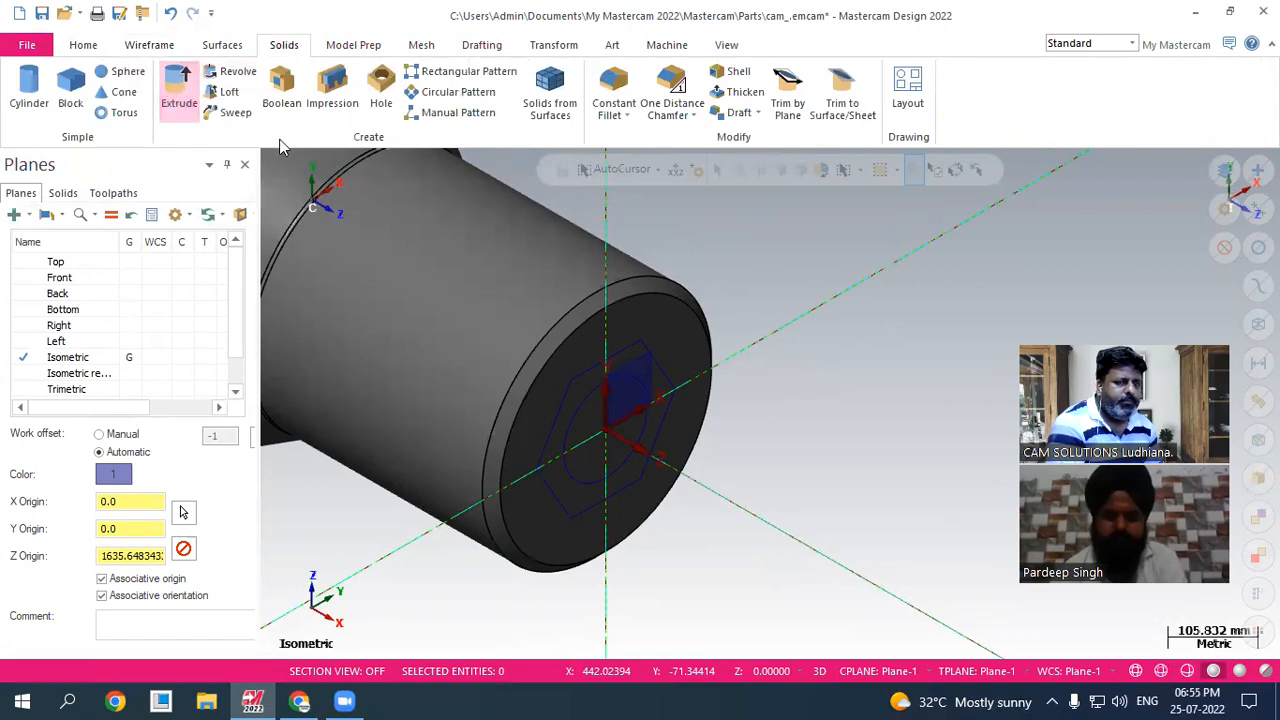
click(592, 373)
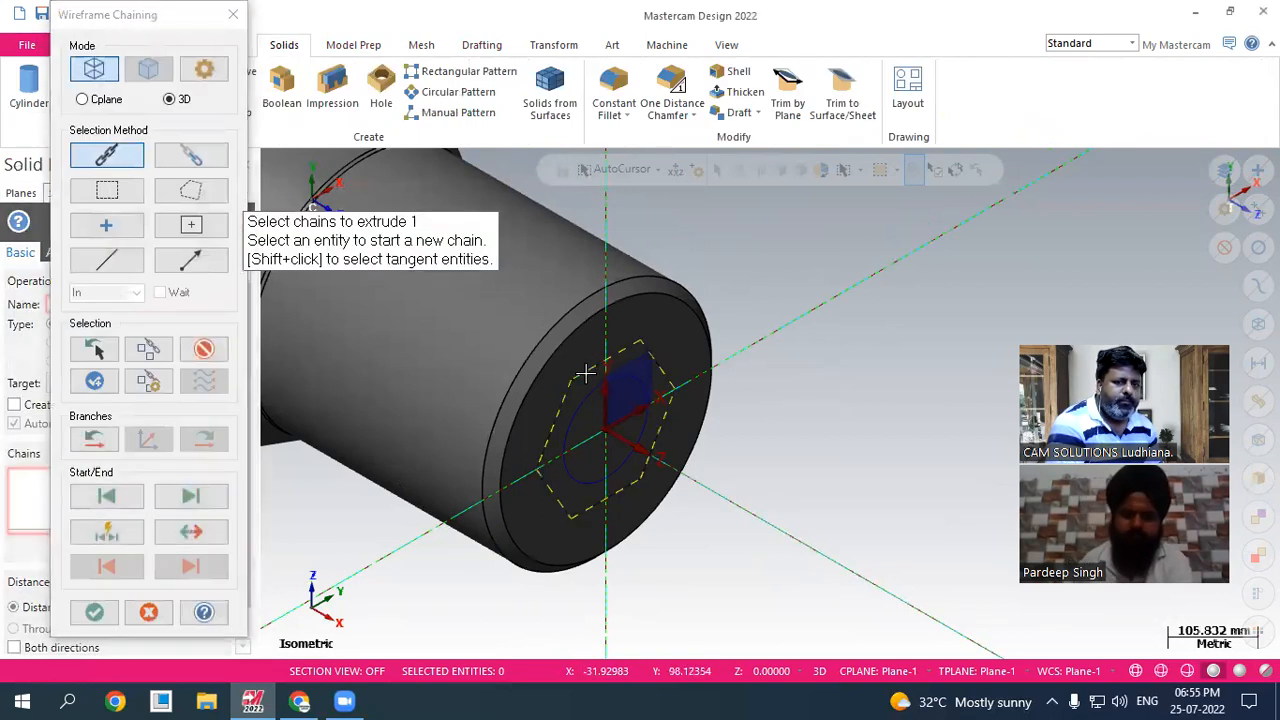
click(578, 441)
click(83, 620)
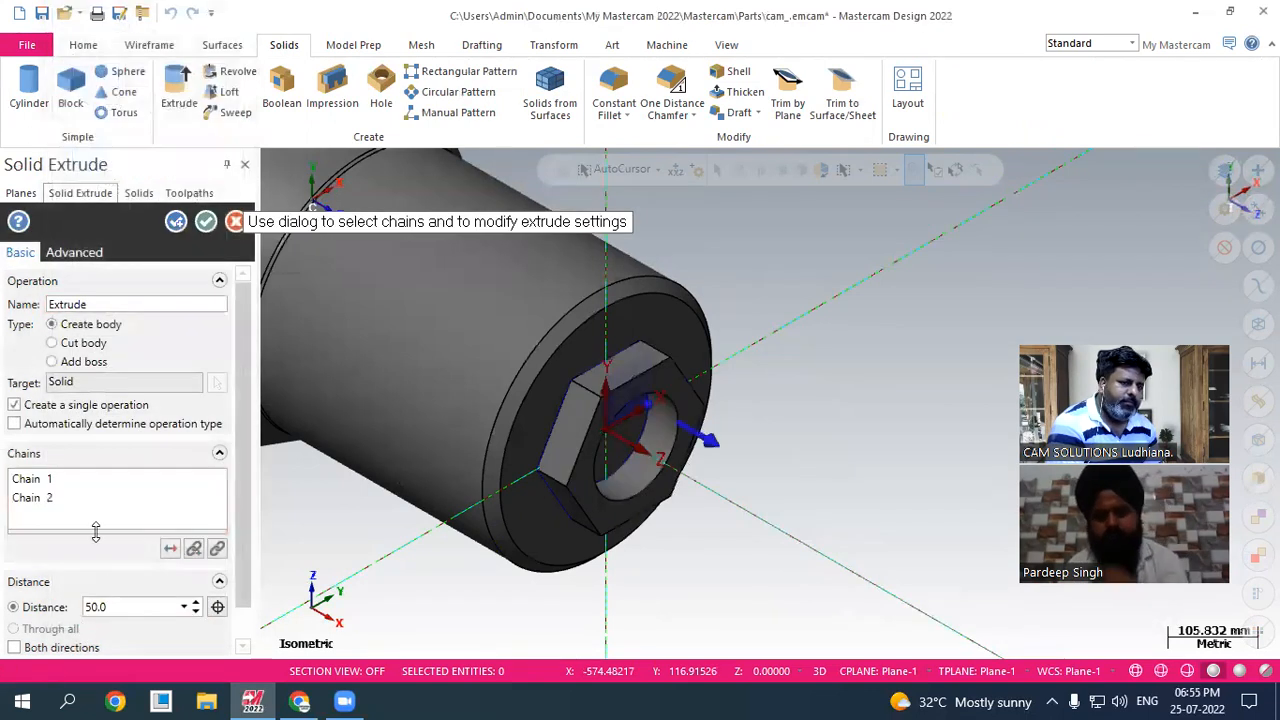
- Set the distance of the hexagon extrusion to 100 mm
click(196, 604)
click(196, 604)
click(196, 604)
click(196, 604)
click(196, 604)
click(196, 604)
click(195, 604)
click(195, 604)
click(196, 604)
click(196, 604)
click(196, 604)
click(196, 604)
click(196, 604)
click(196, 604)
click(196, 604)
click(196, 604)
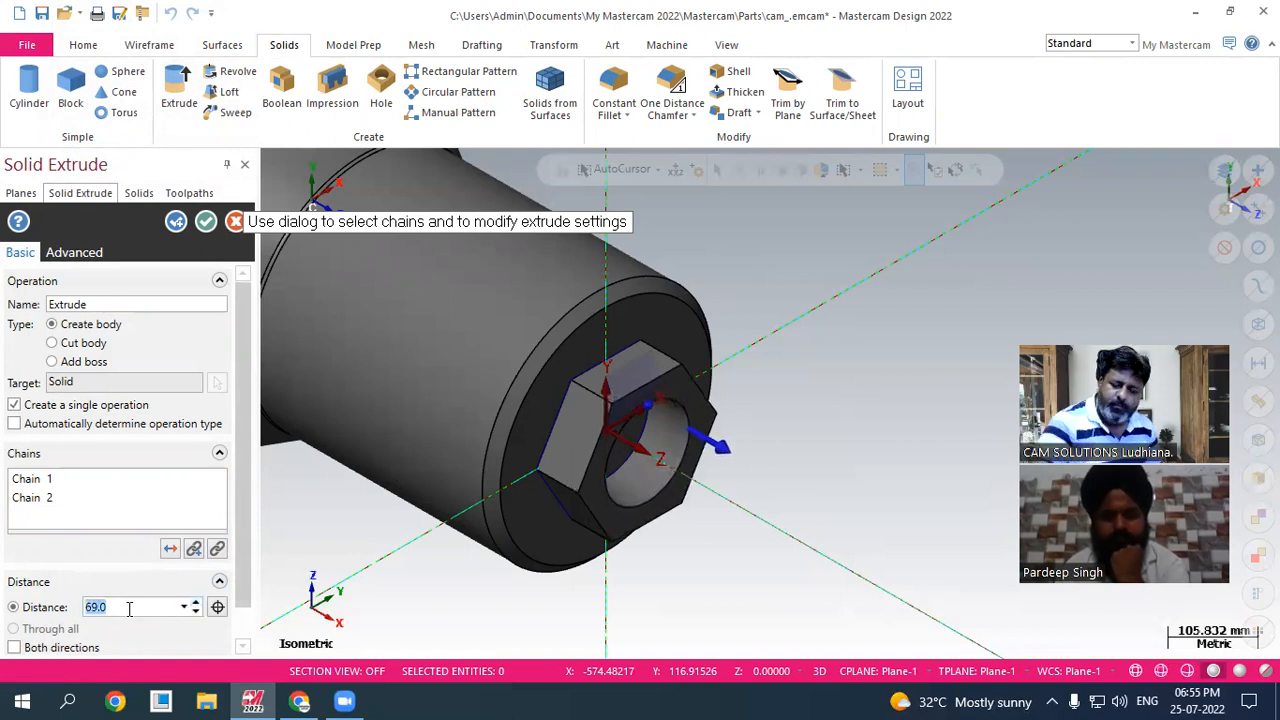
text(00)
key(Return)
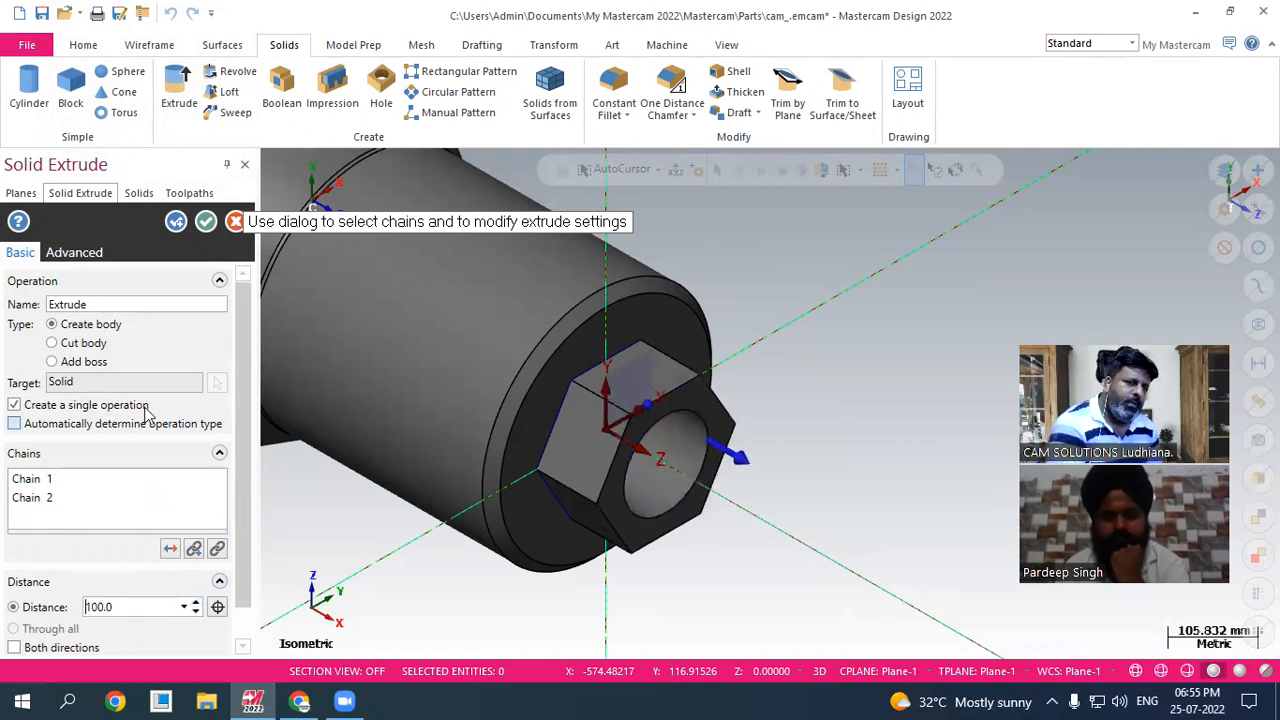
- Accept the hexagon extrusion and create a plane from the hexagon's front-facing side flat, keeping the first suggested orientation
click(210, 223)
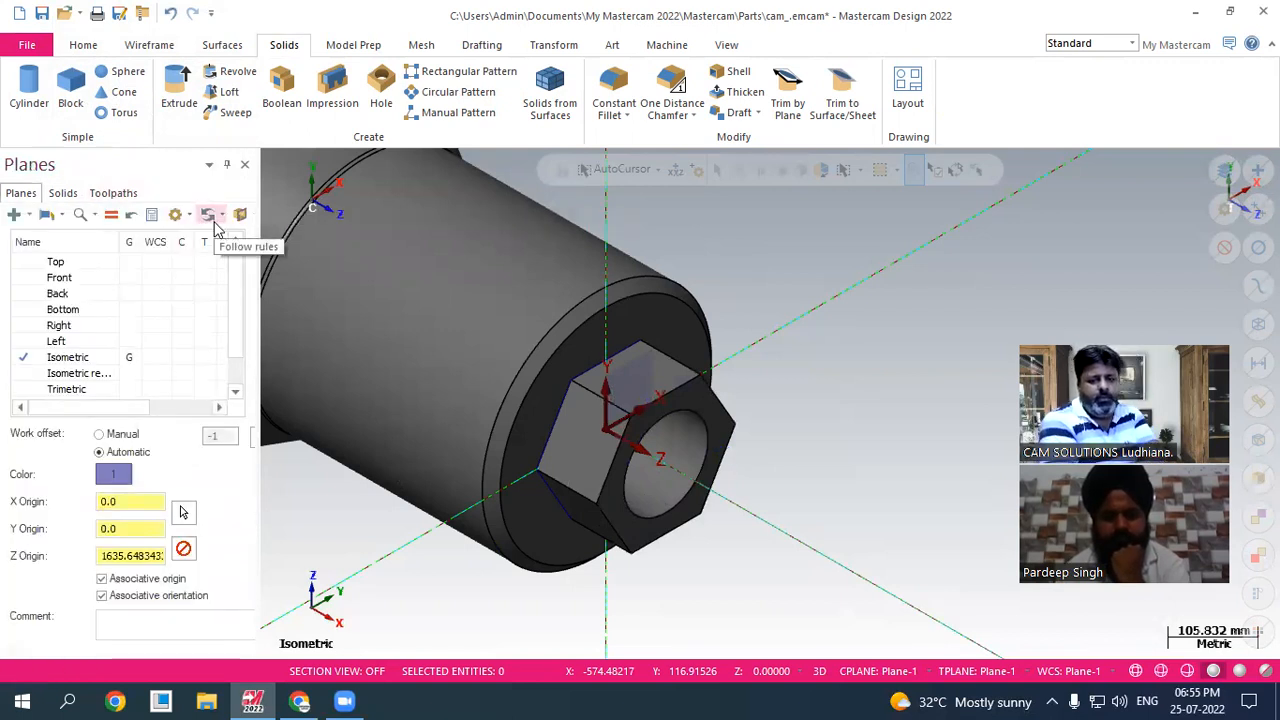
scroll(593, 459, up, 4)
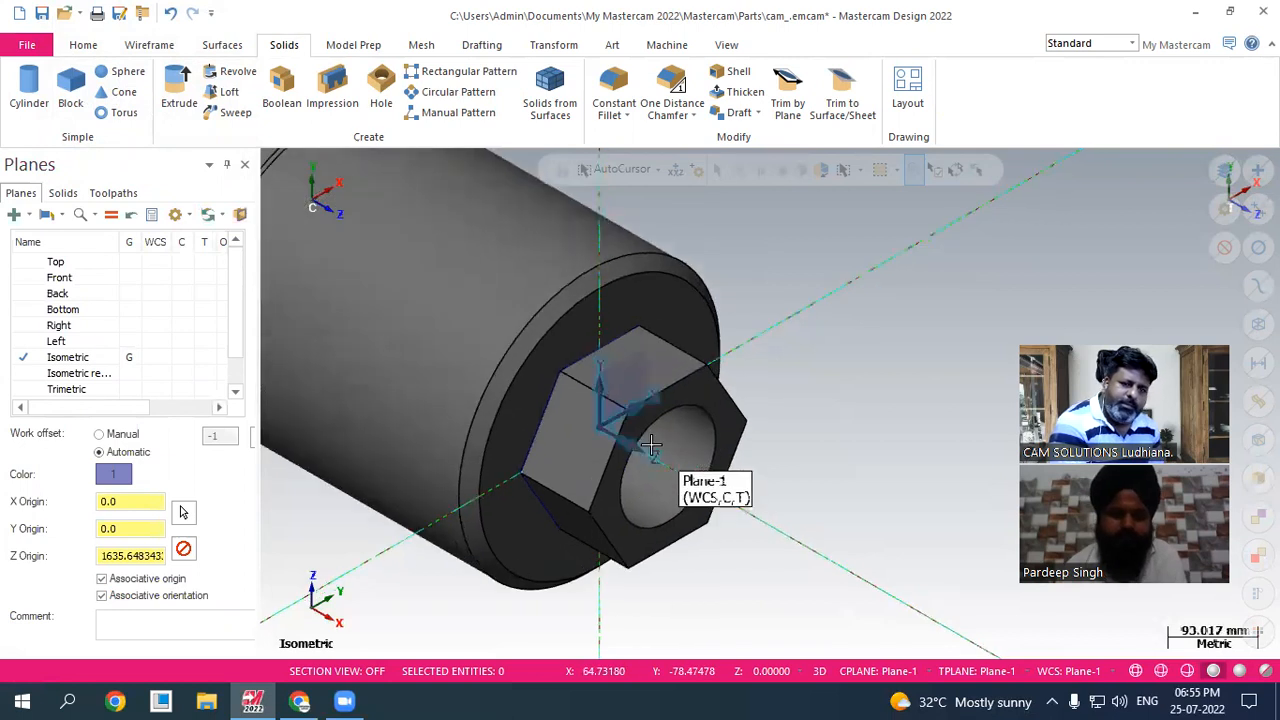
click(14, 214)
click(29, 255)
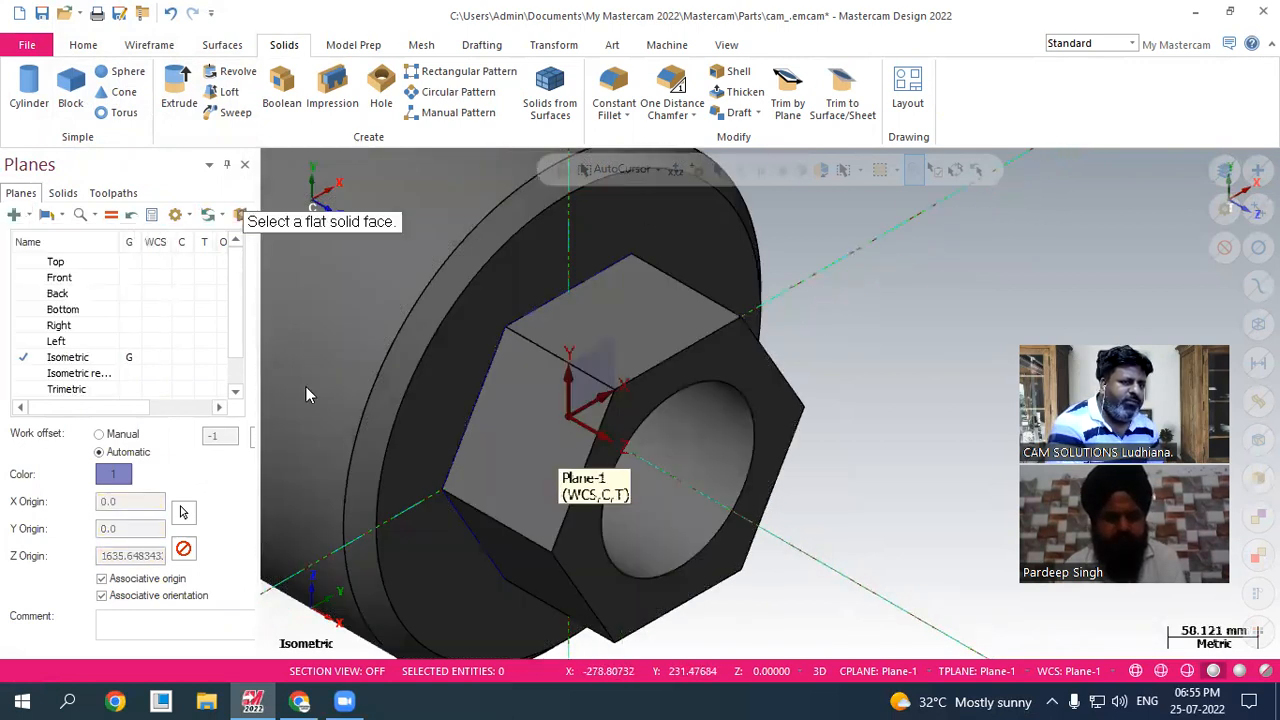
click(524, 447)
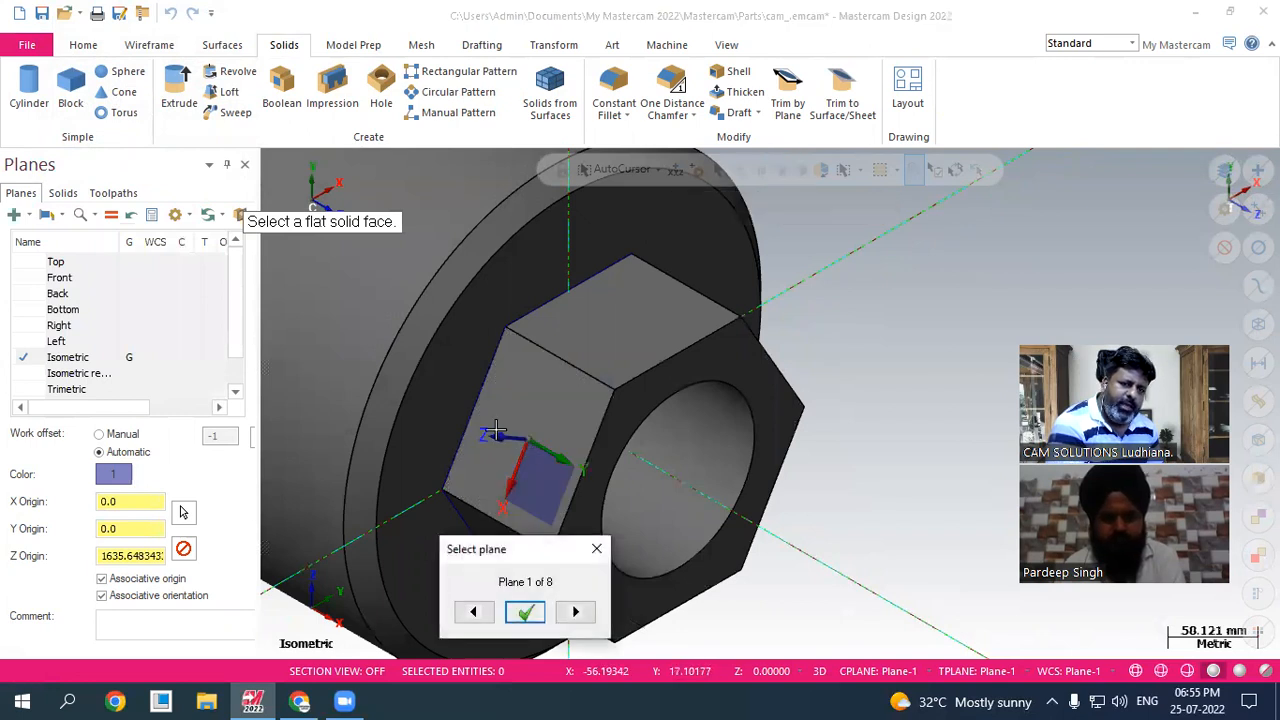
click(530, 611)
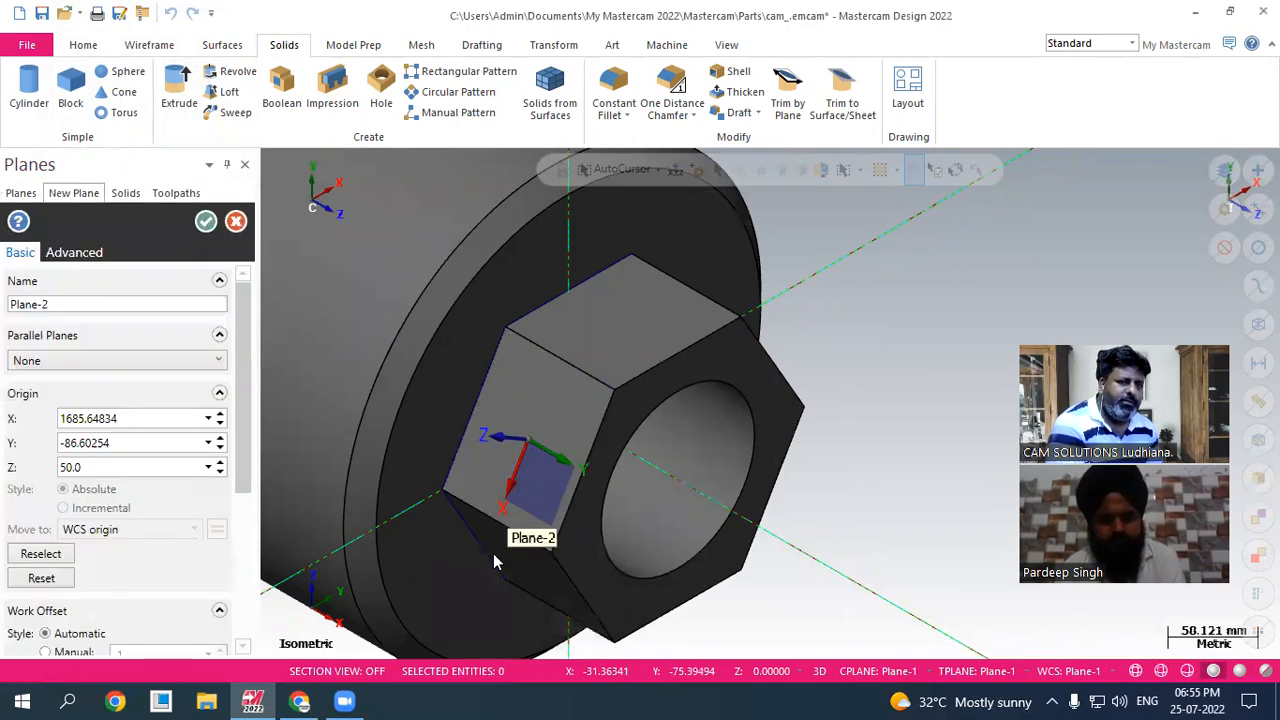
click(208, 226)
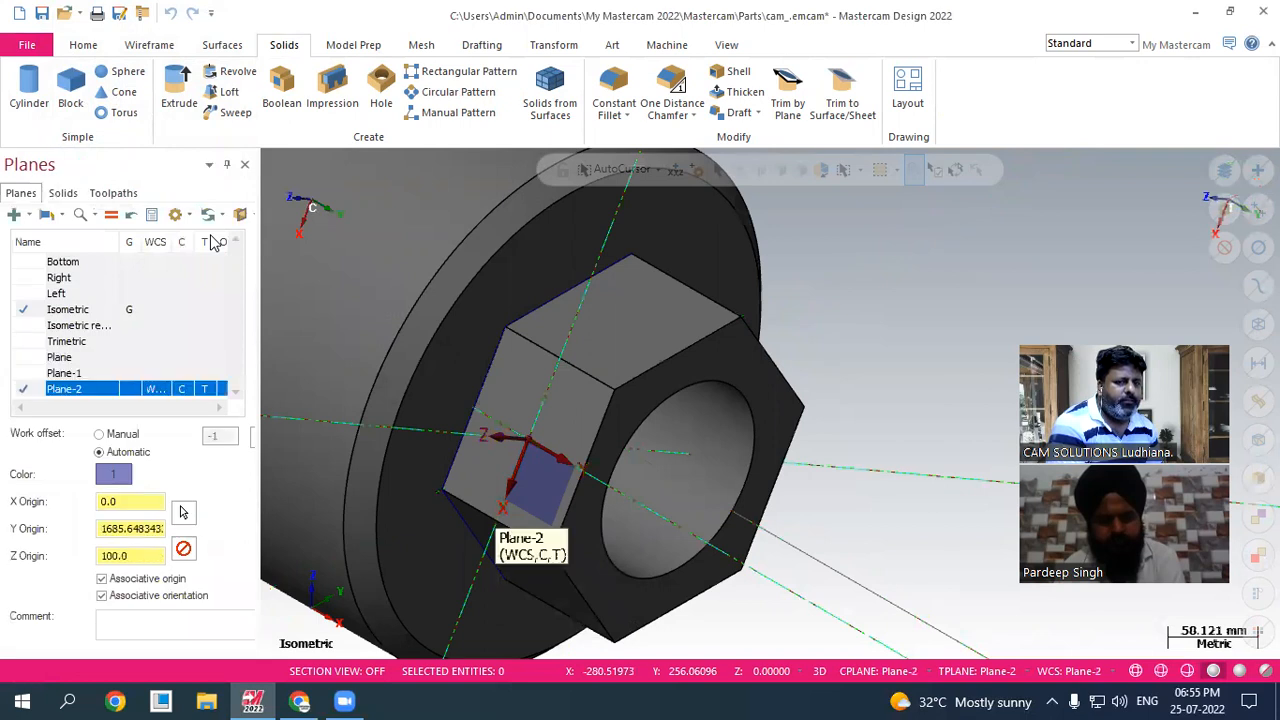
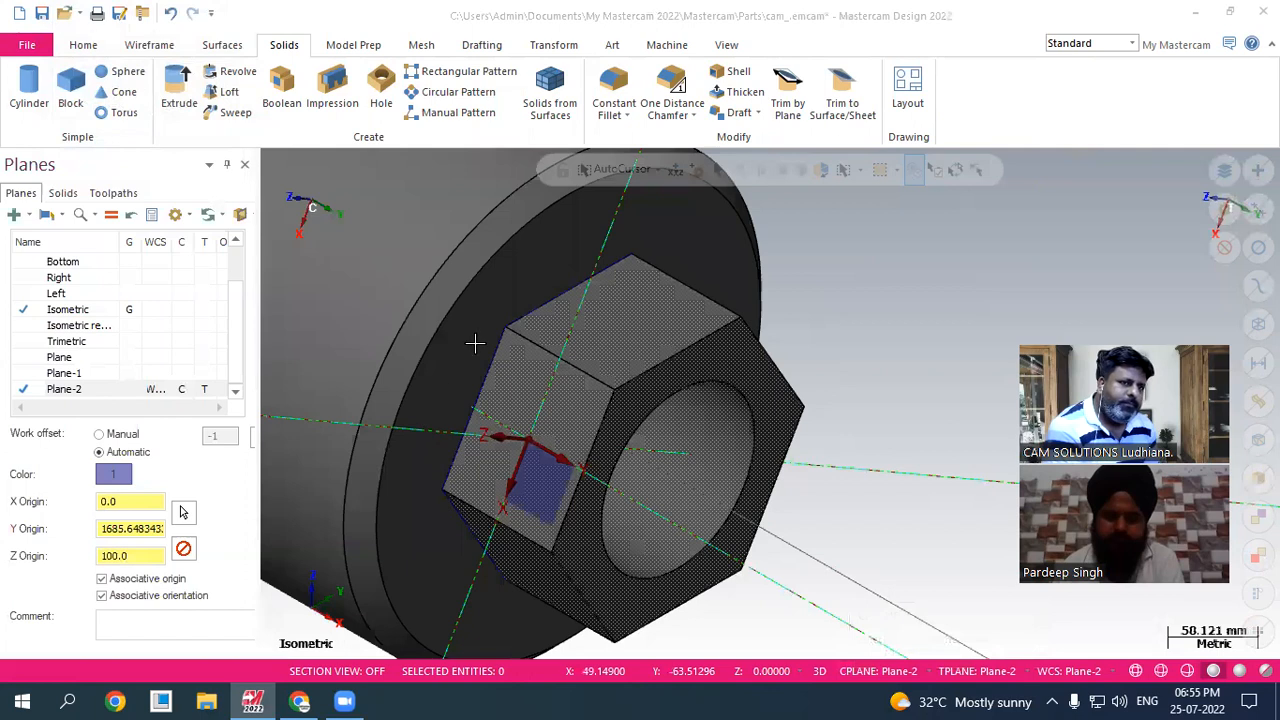
- Draw a circle of 16 mm radius centred on the new plane's origin on the hexagon's side flat
click(147, 45)
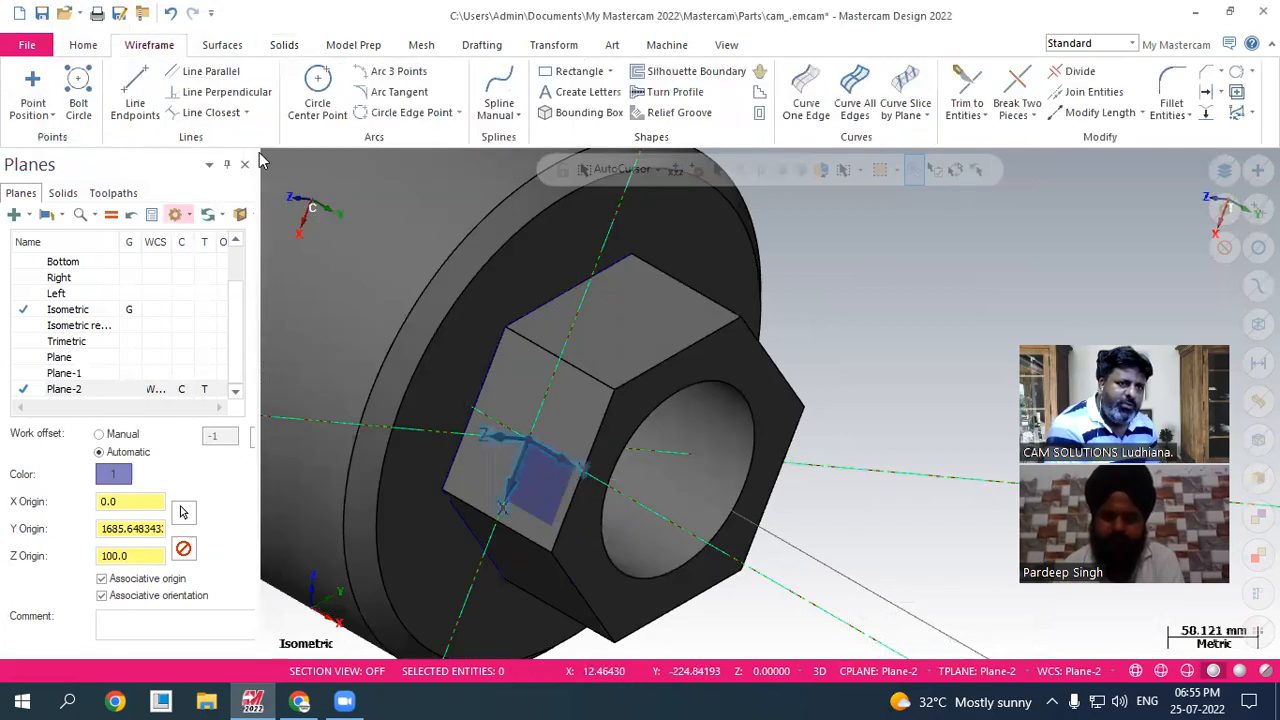
click(317, 95)
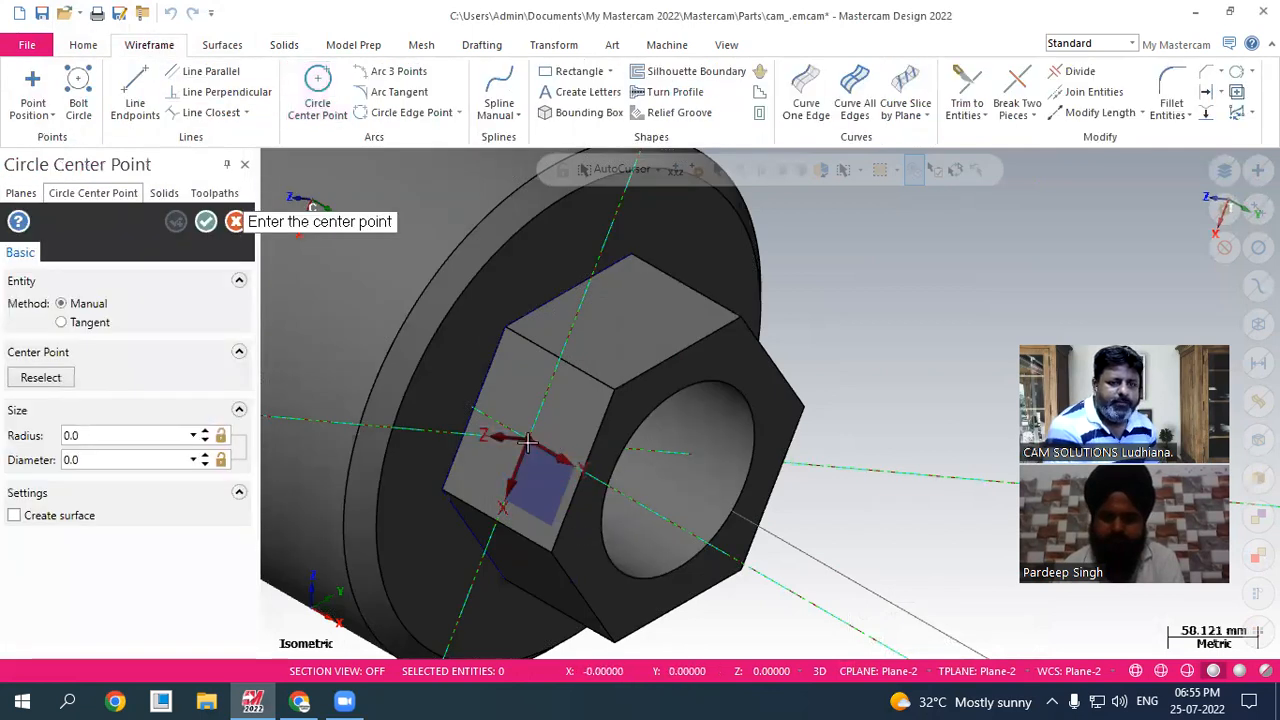
click(527, 442)
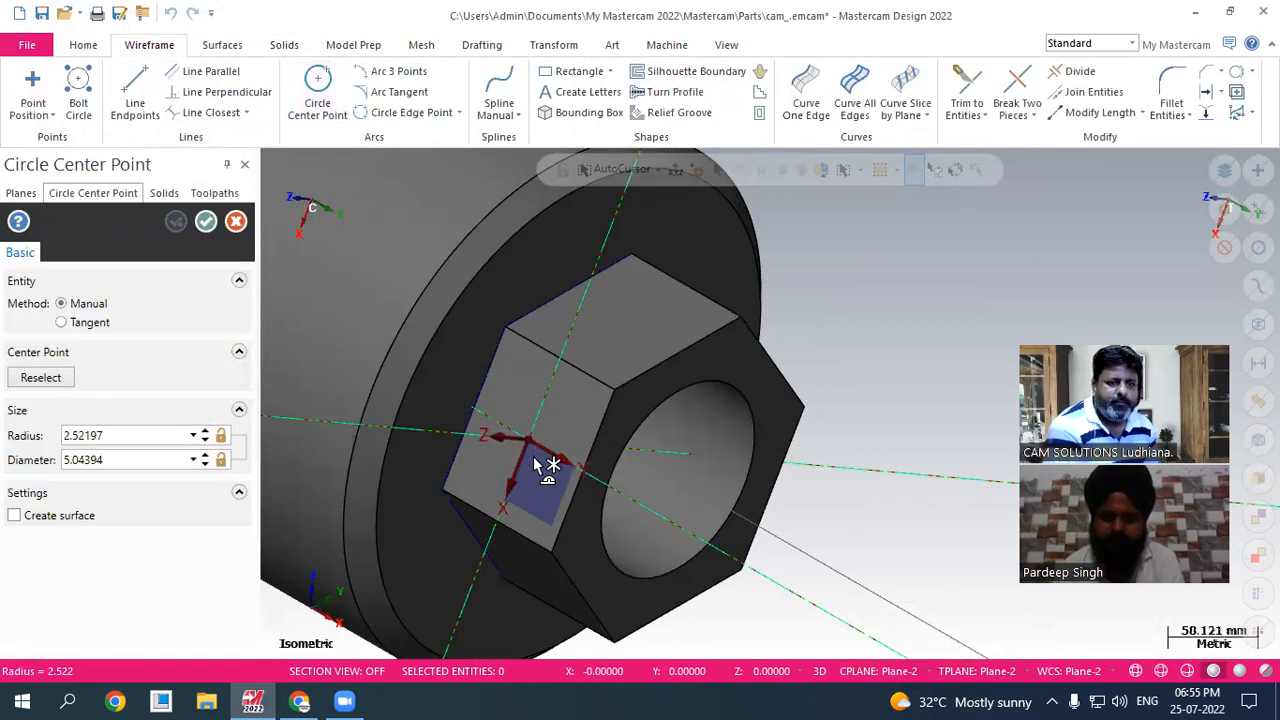
double_click(100, 435)
text(16)
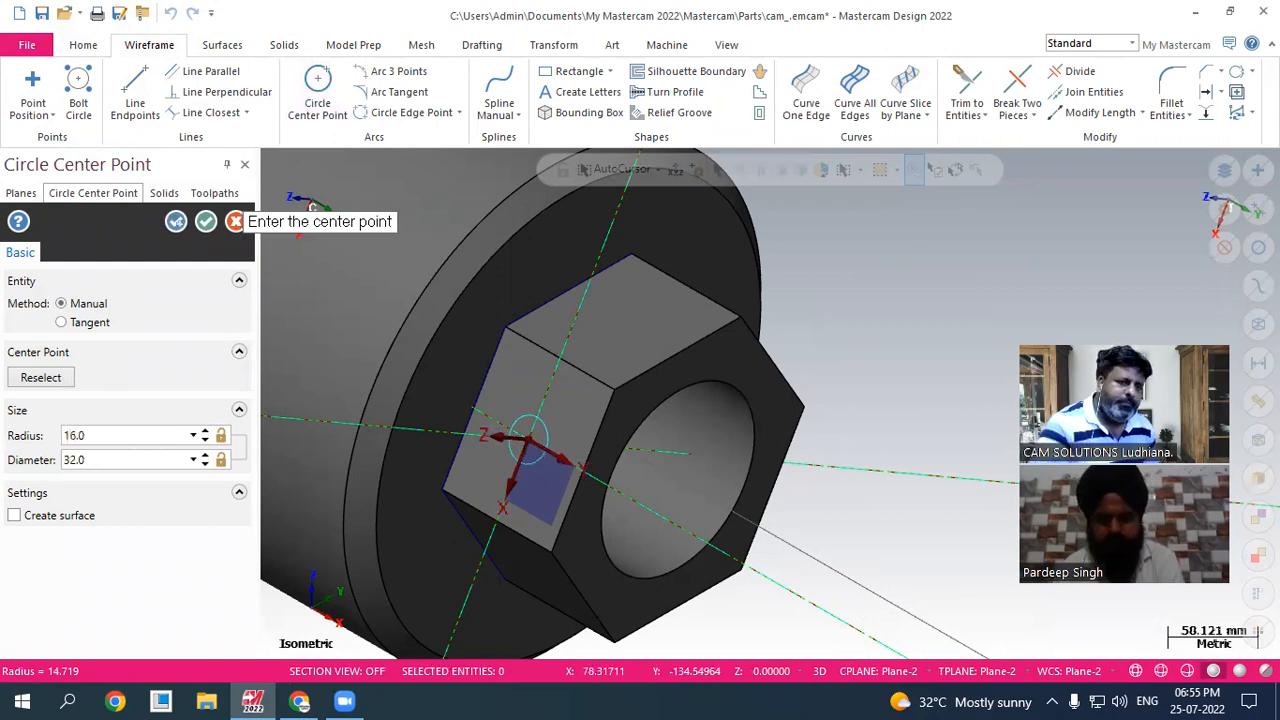
click(207, 223)
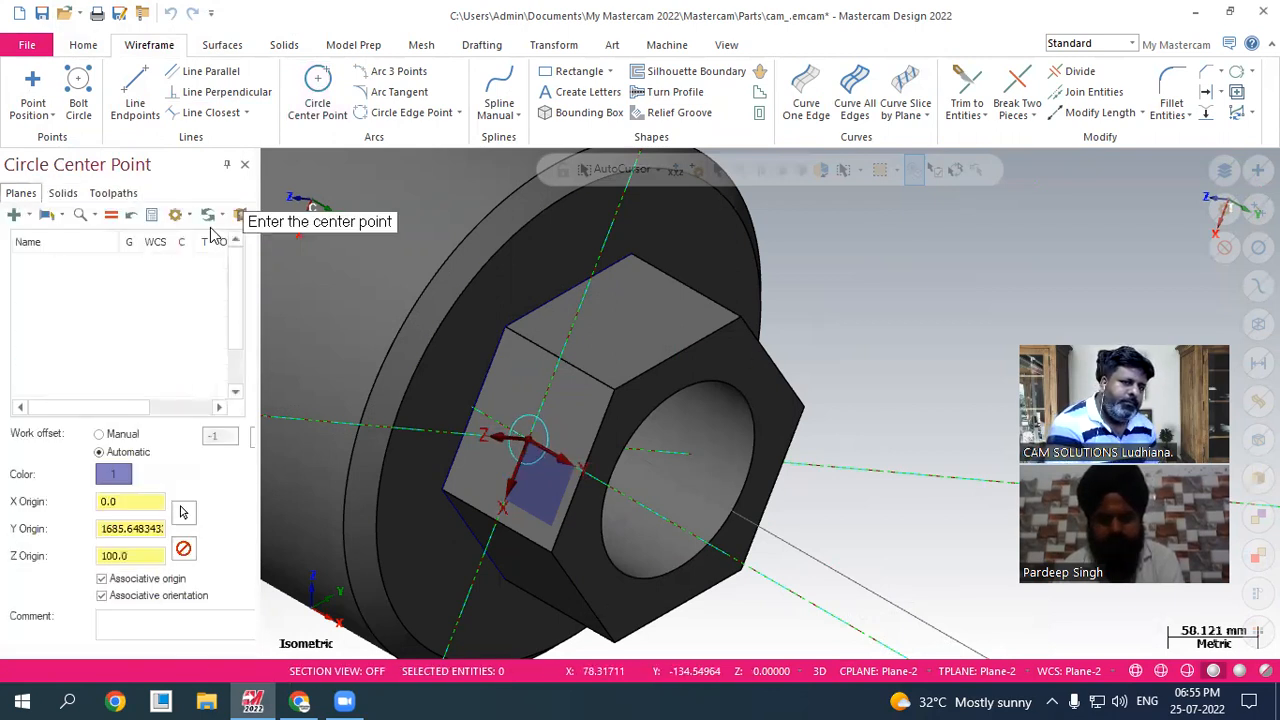
- Extrude the 16 mm radius circle as a through-all body cut into the hexagon, reversing the direction to point inward
click(285, 46)
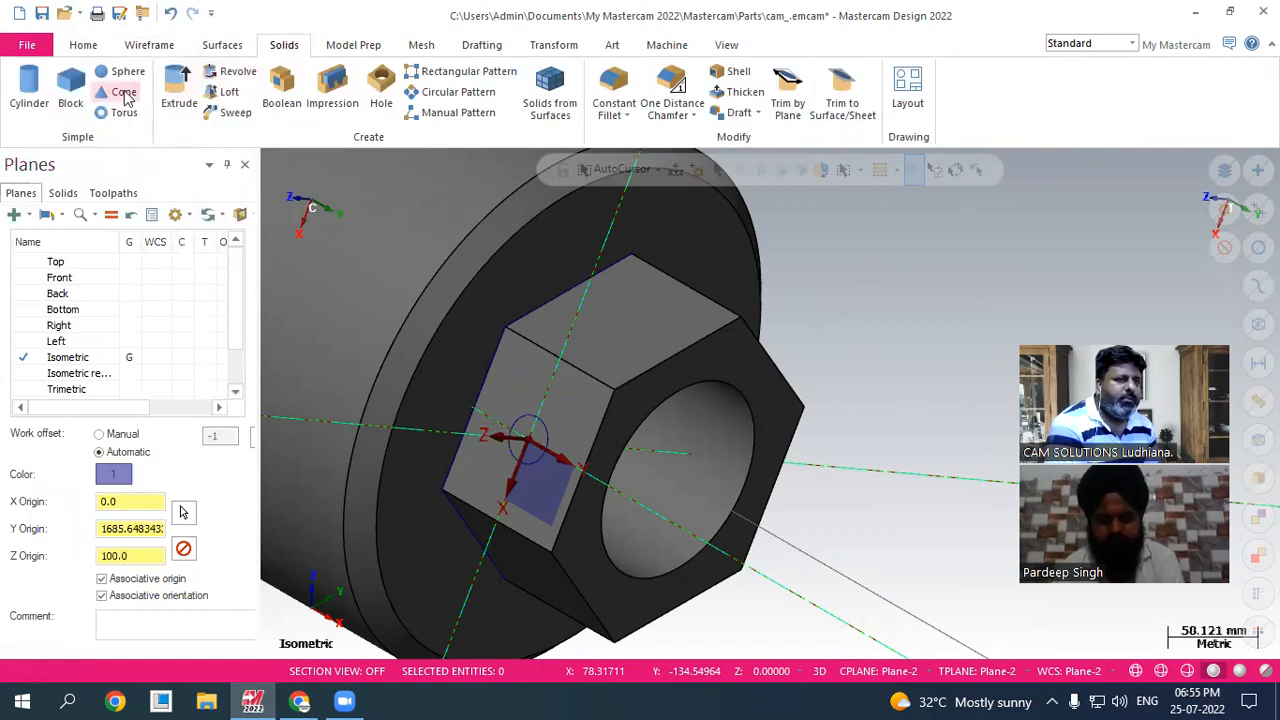
click(179, 92)
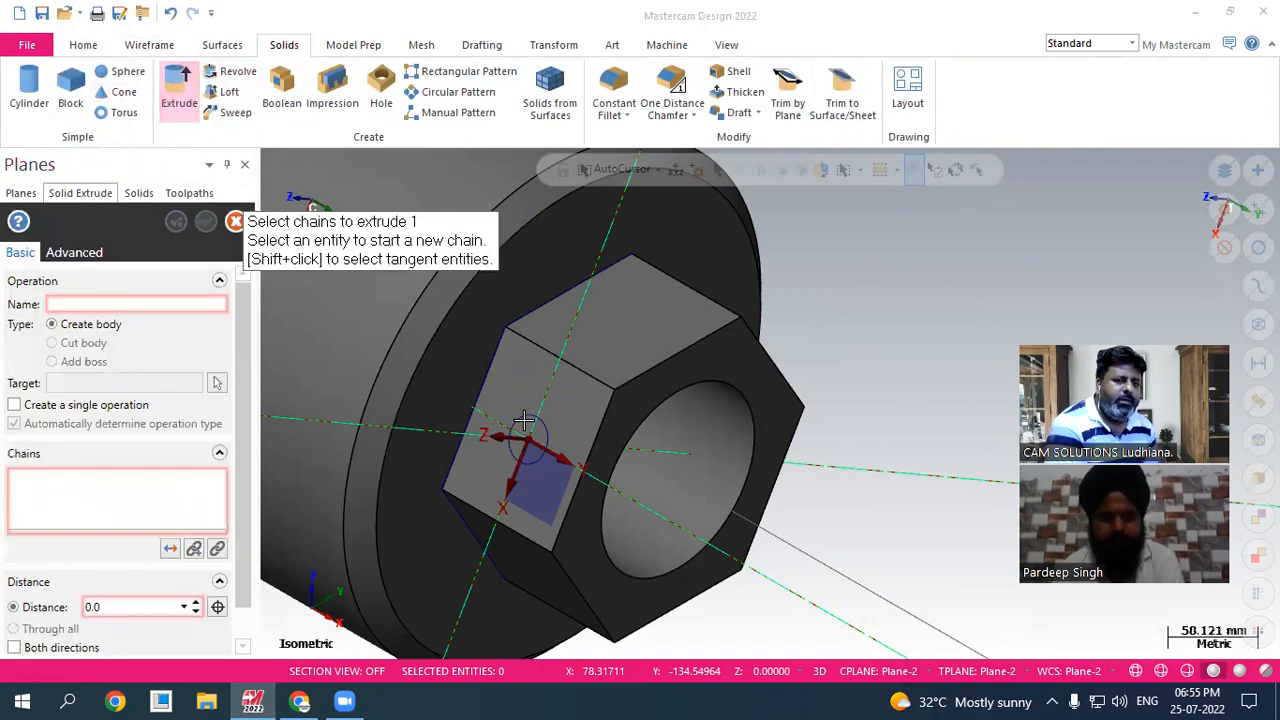
click(514, 430)
click(94, 612)
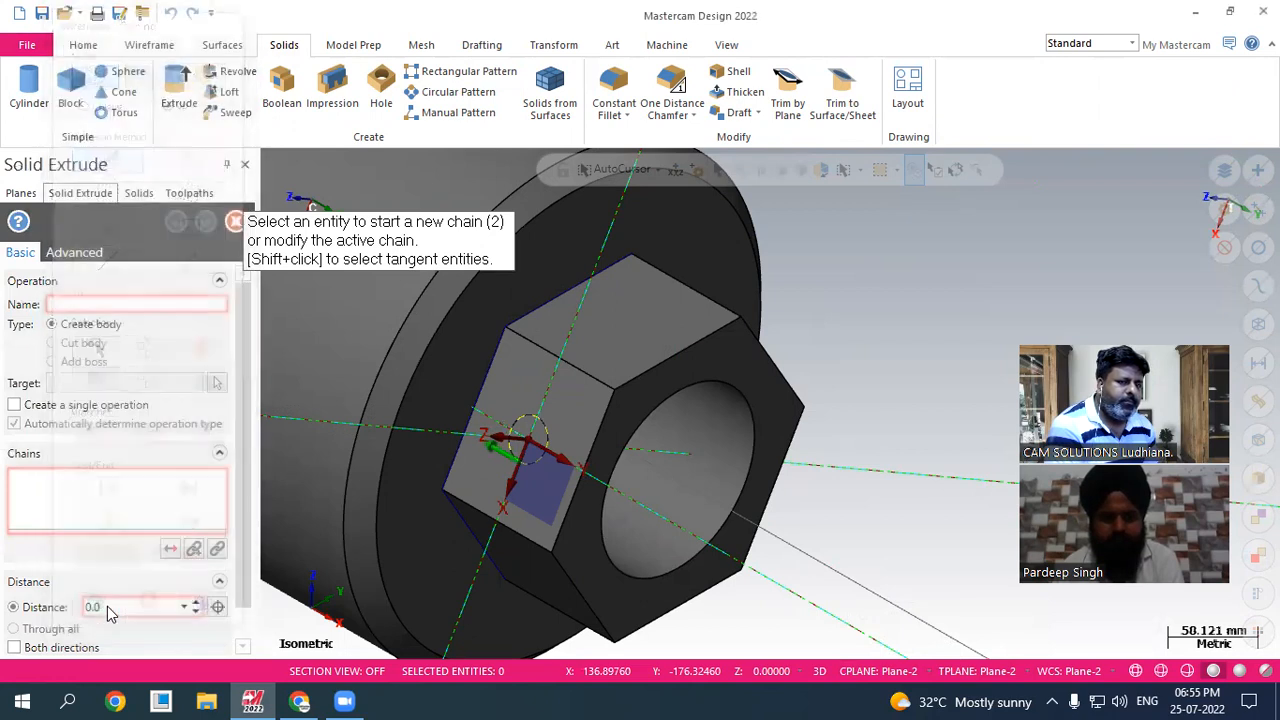
click(55, 343)
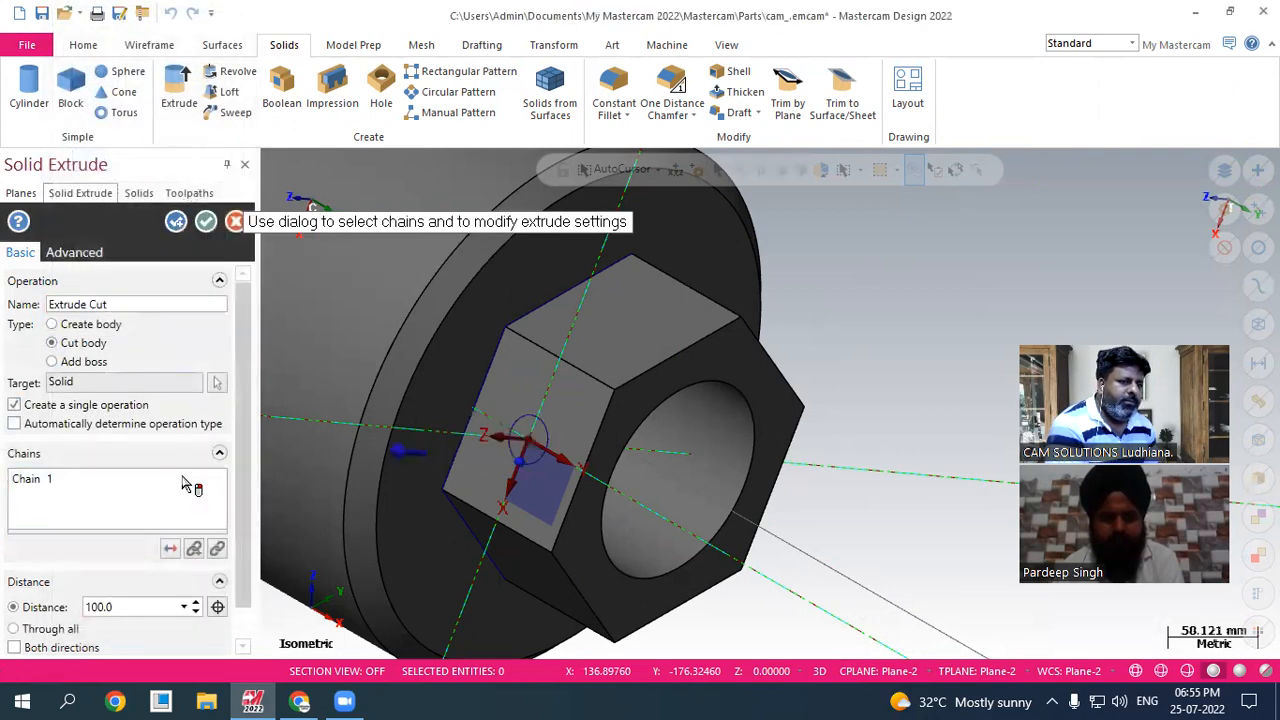
click(171, 549)
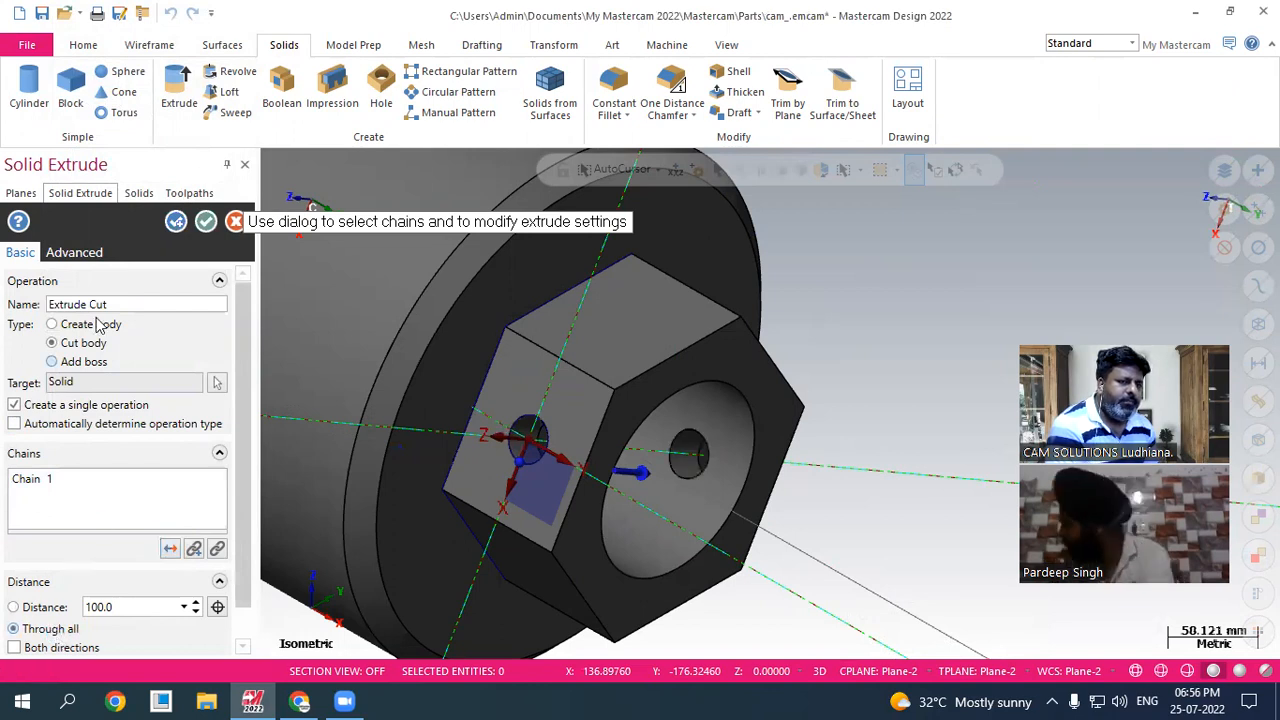
click(205, 222)
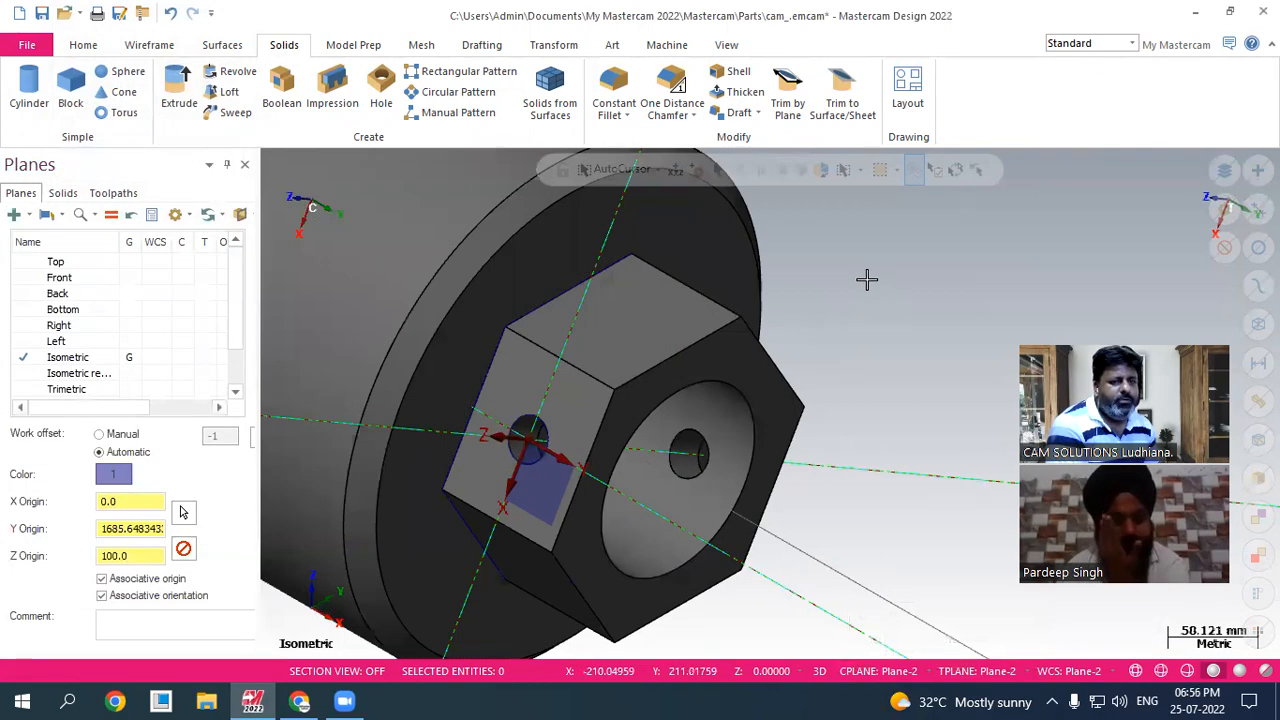
- Create a plane from the hexagon's upper flat face, keeping the first suggested orientation
scroll(872, 326, down, 2)
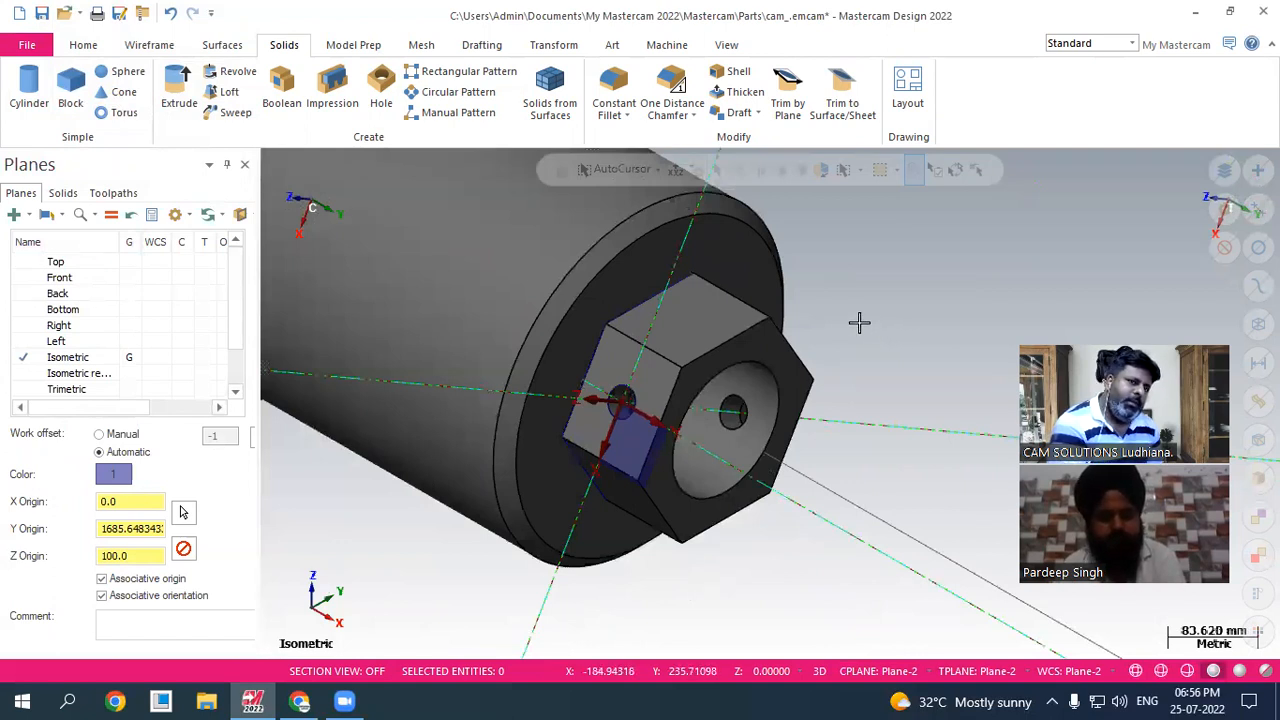
click(28, 215)
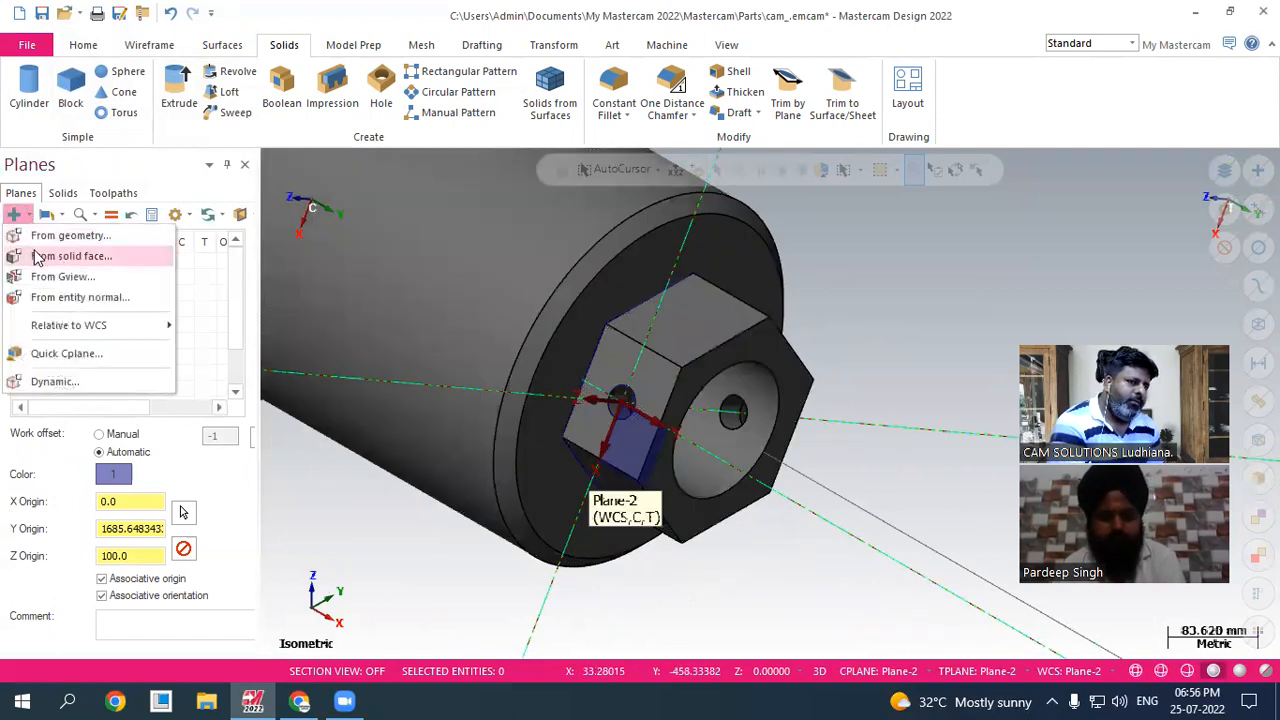
click(45, 256)
click(710, 328)
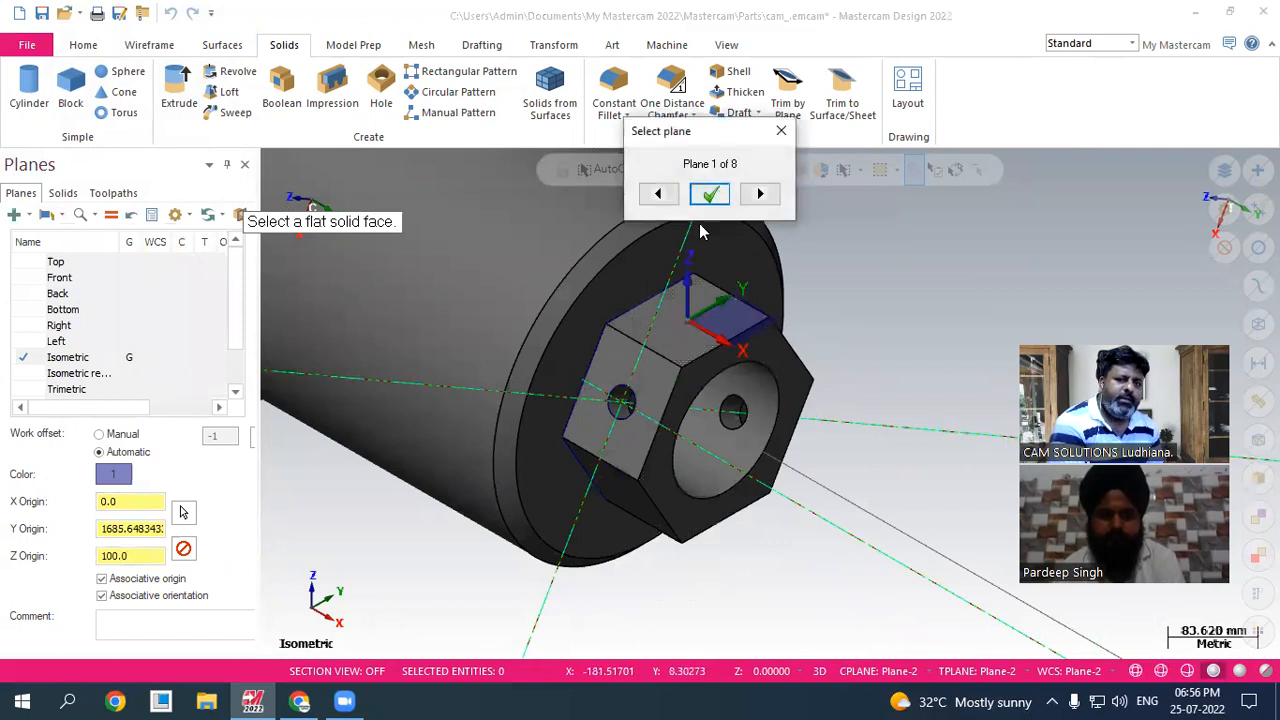
click(703, 199)
click(205, 221)
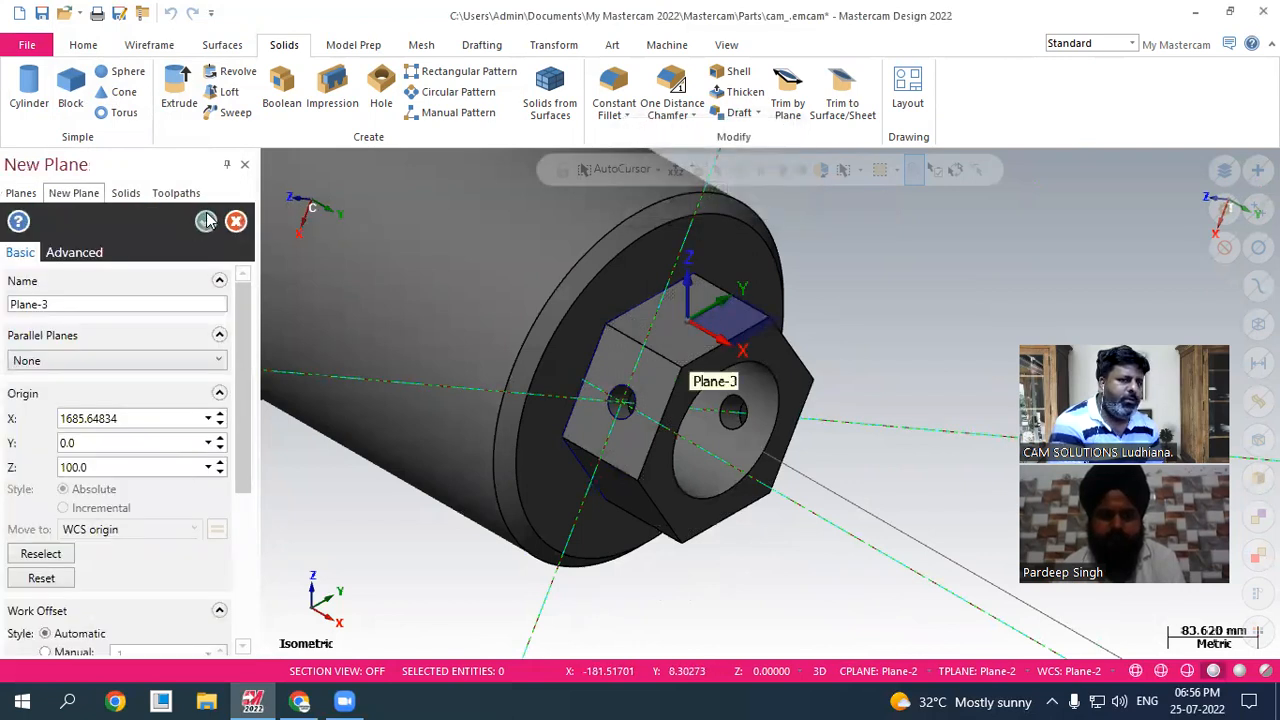
- Draw a circle of 20 mm radius centred on the plane origin on the hexagon's upper flat
click(149, 45)
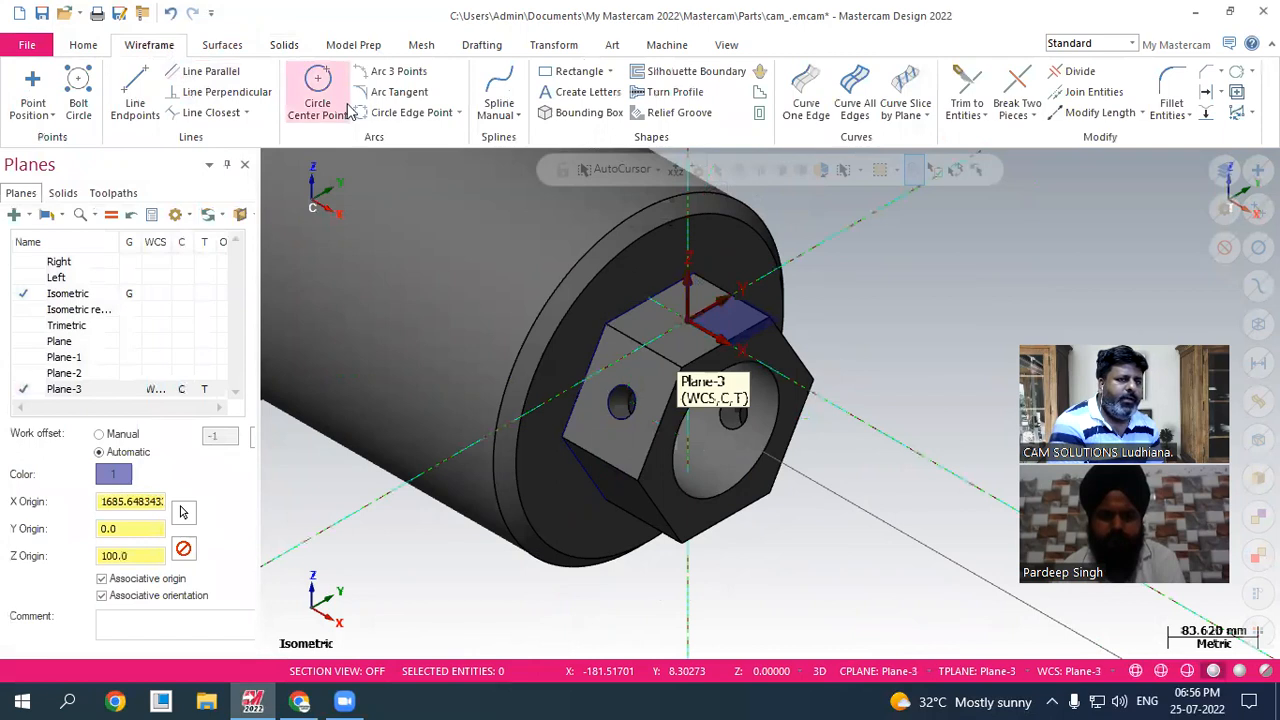
click(317, 92)
double_click(695, 325)
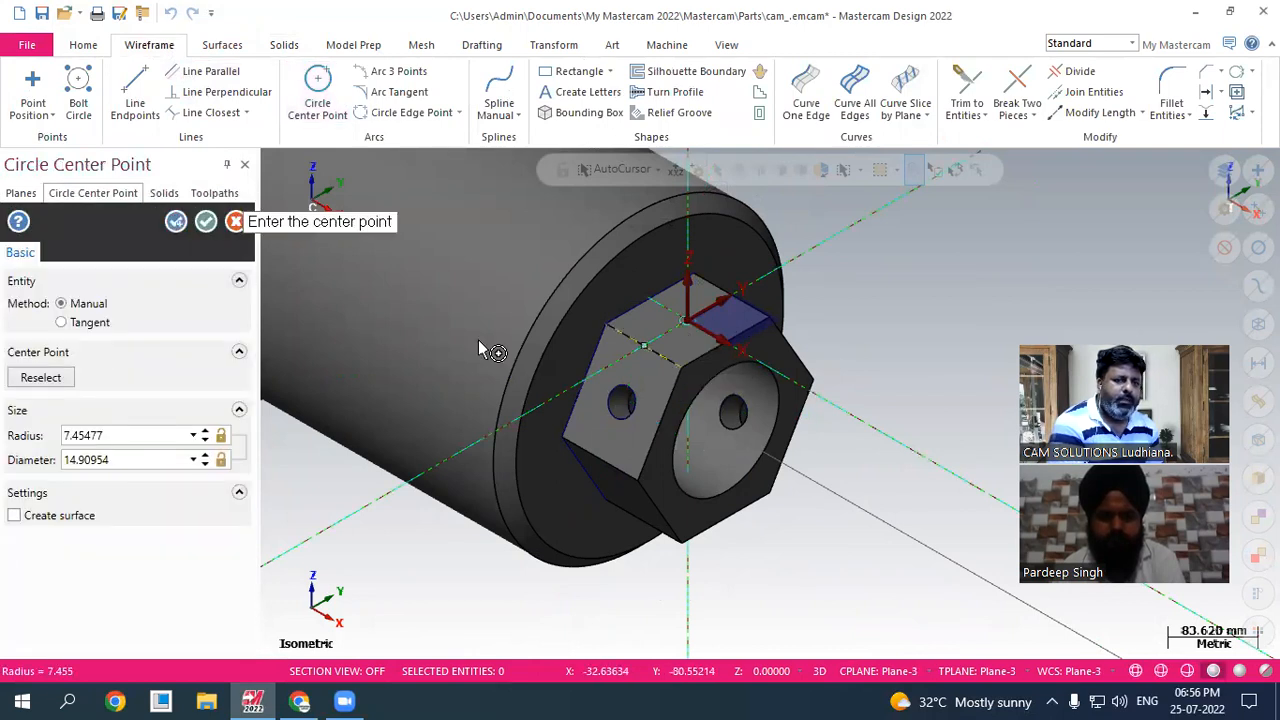
click(127, 435)
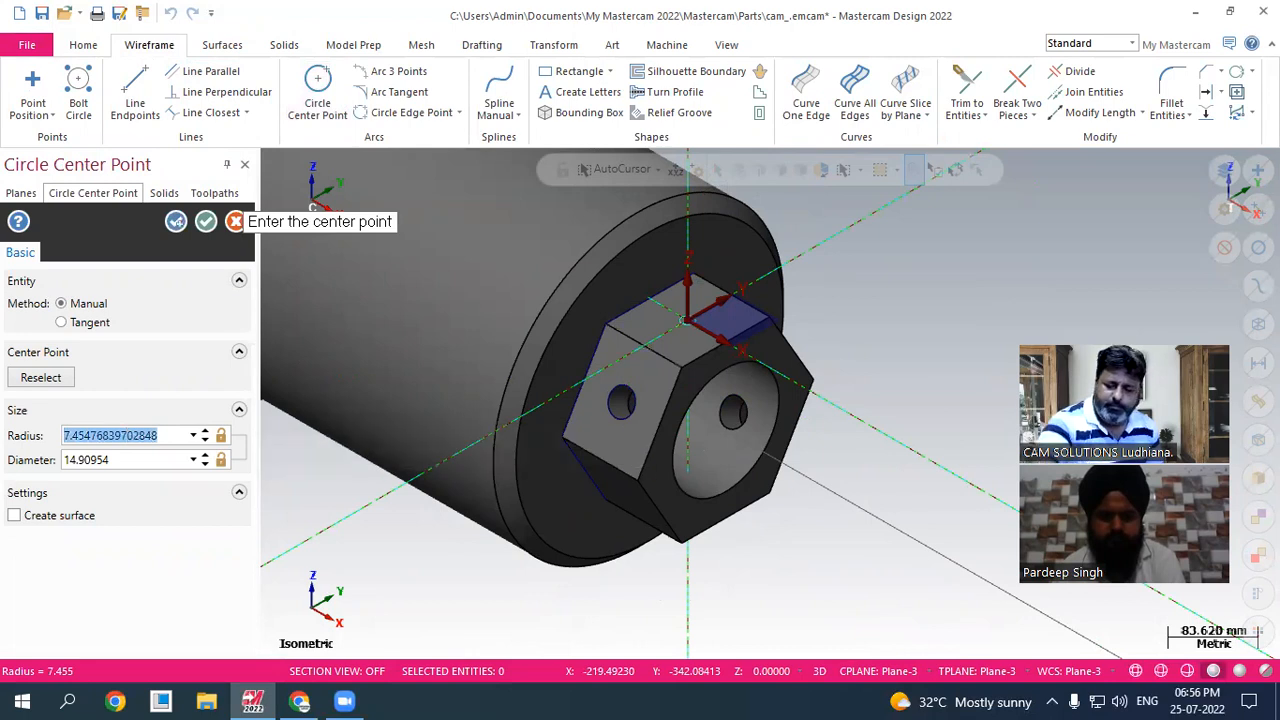
text(20)
key(Return)
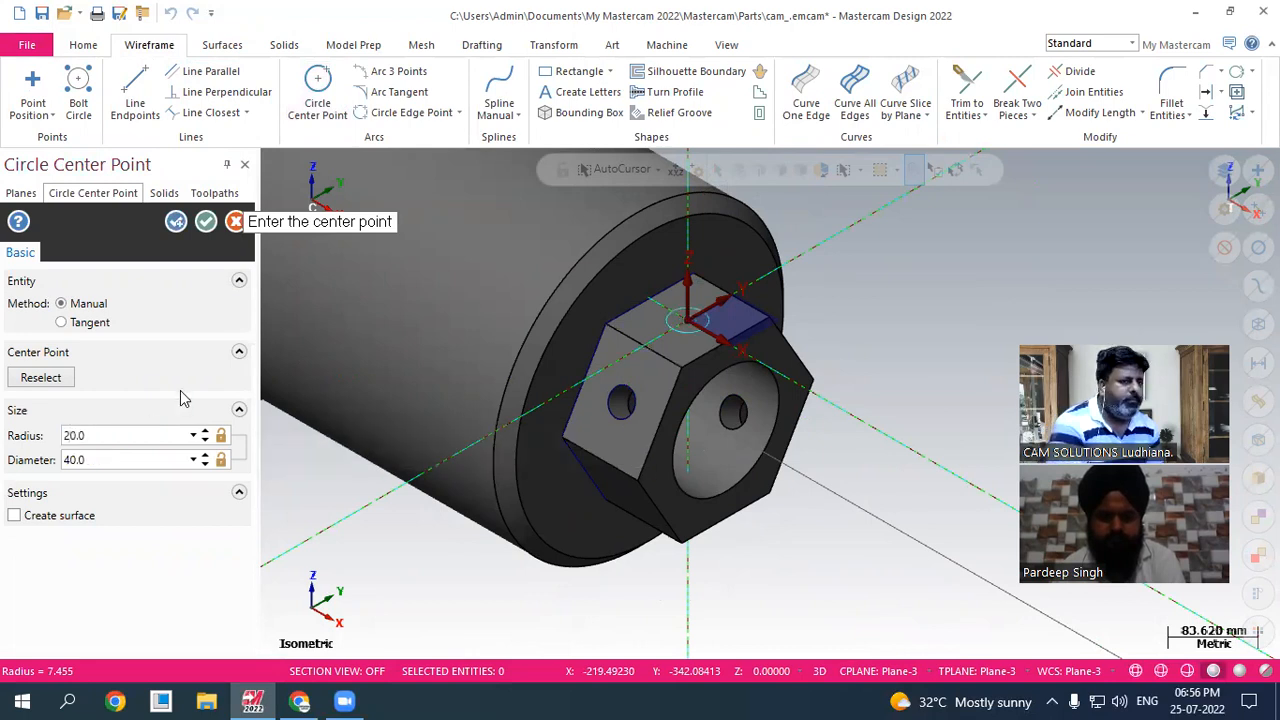
click(205, 221)
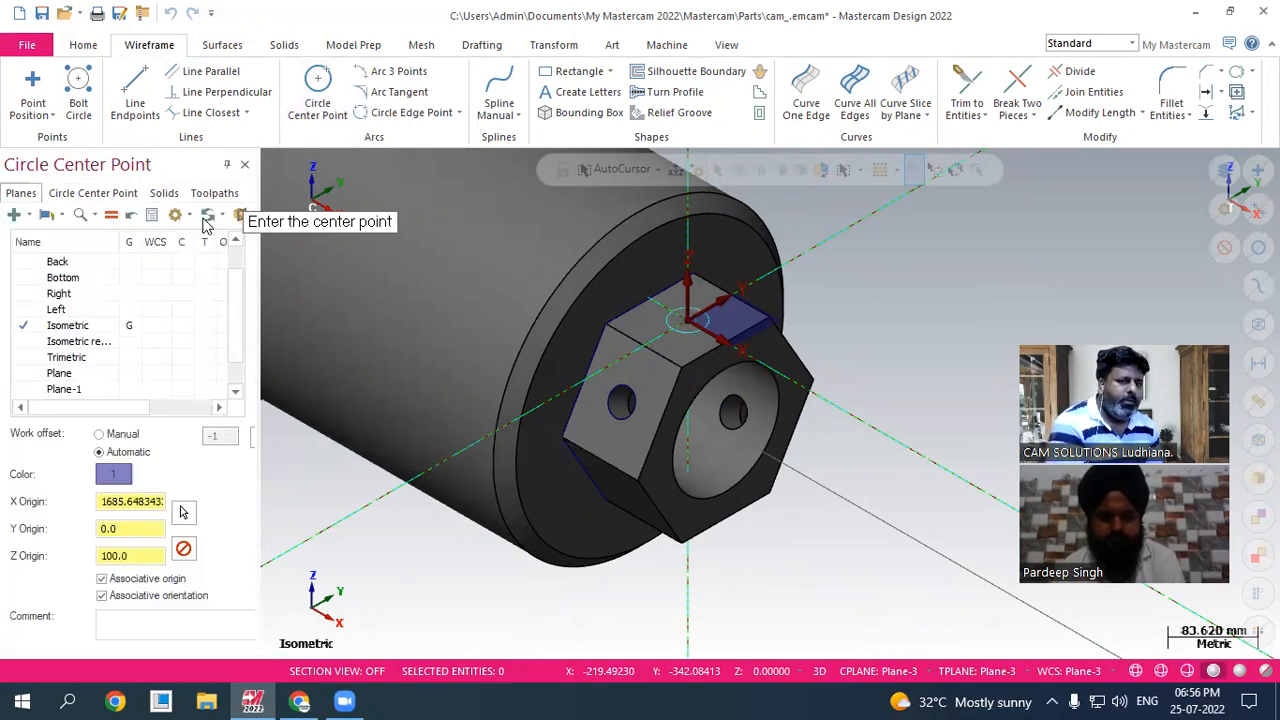
- Extrude the 20 mm radius circle downward as a through-all body cut in the hexagon
click(282, 45)
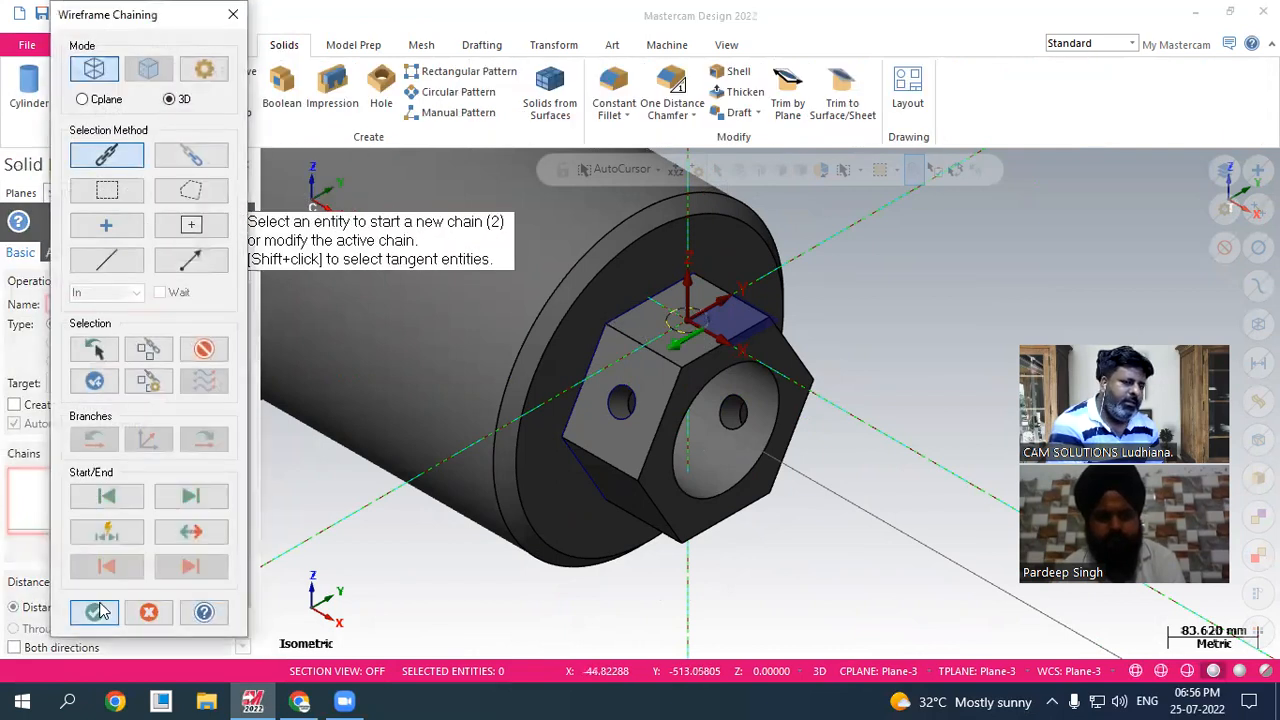
click(94, 612)
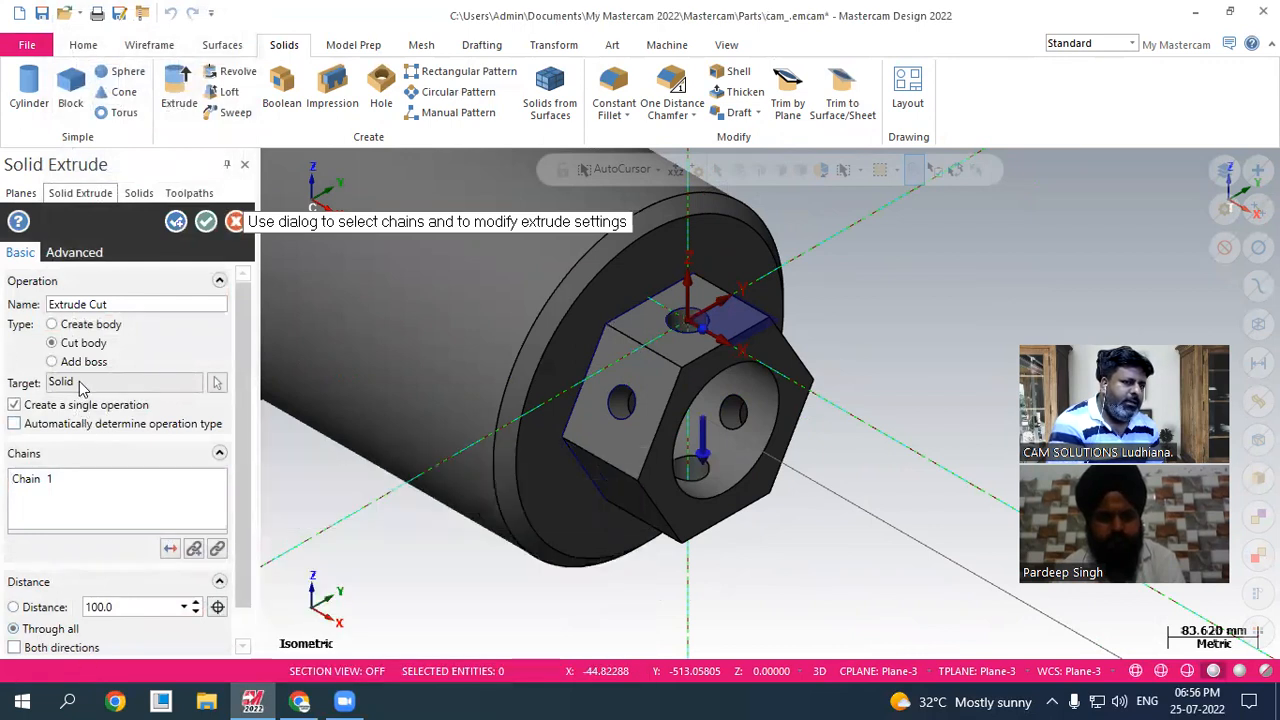
click(205, 221)
scroll(684, 474, down, 2)
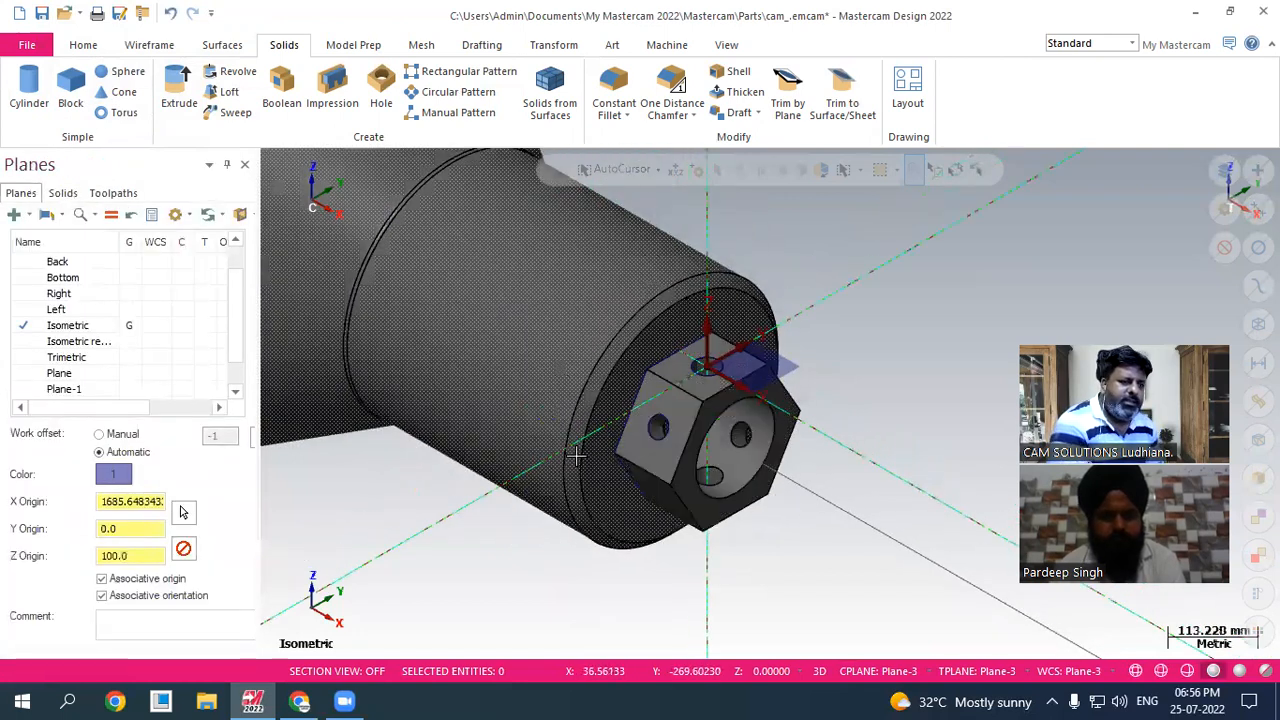
scroll(460, 562, down, 1)
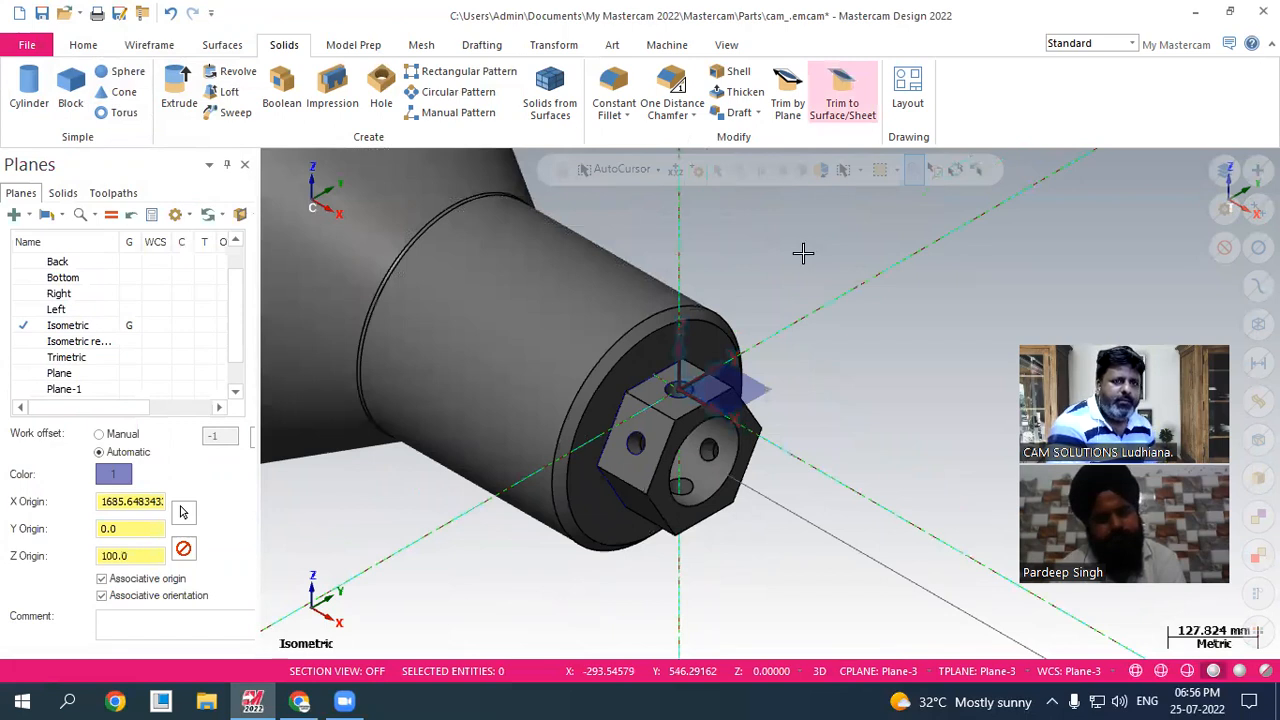
- Set the machine type to a lathe and view the full range of C-axis toolpaths
click(667, 45)
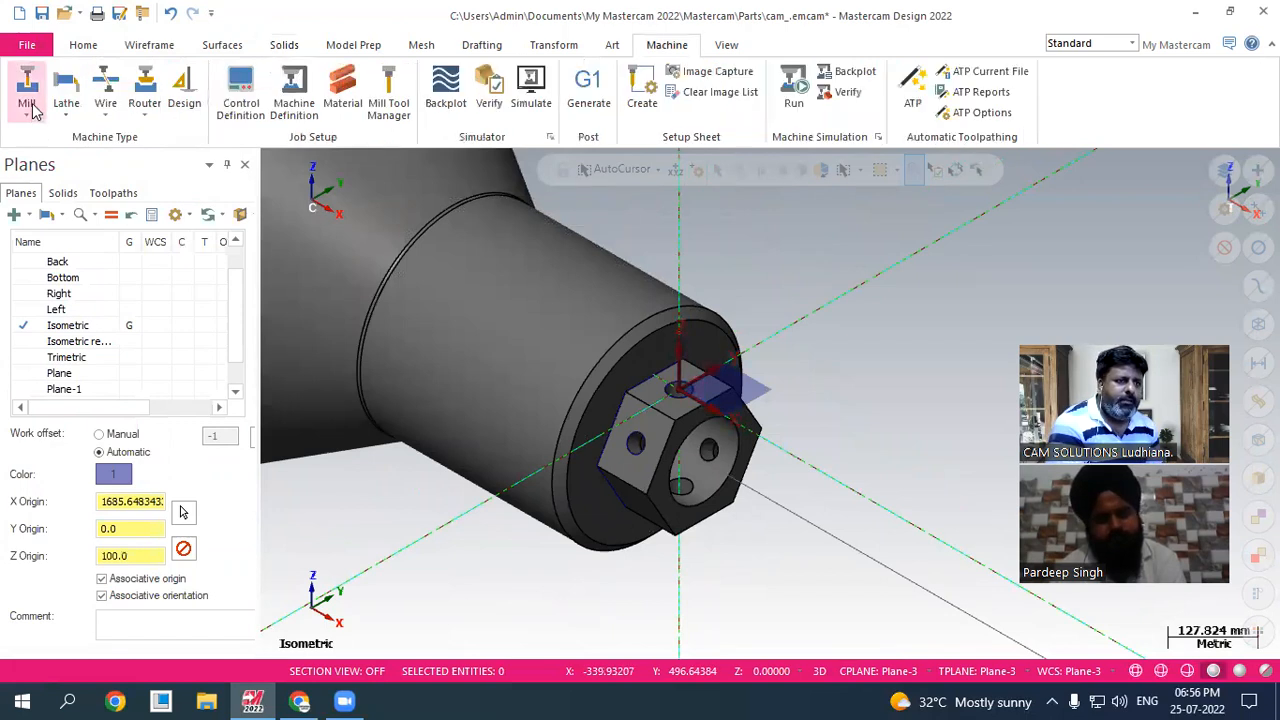
click(66, 114)
click(80, 136)
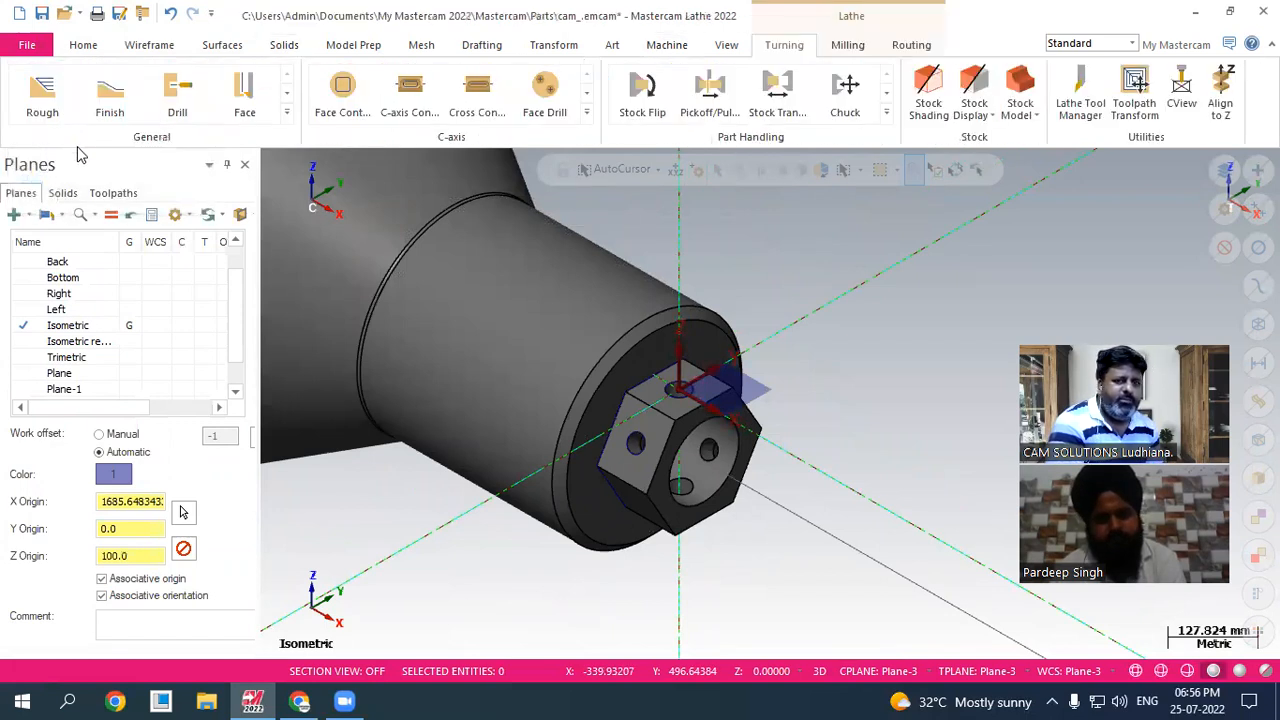
click(586, 112)
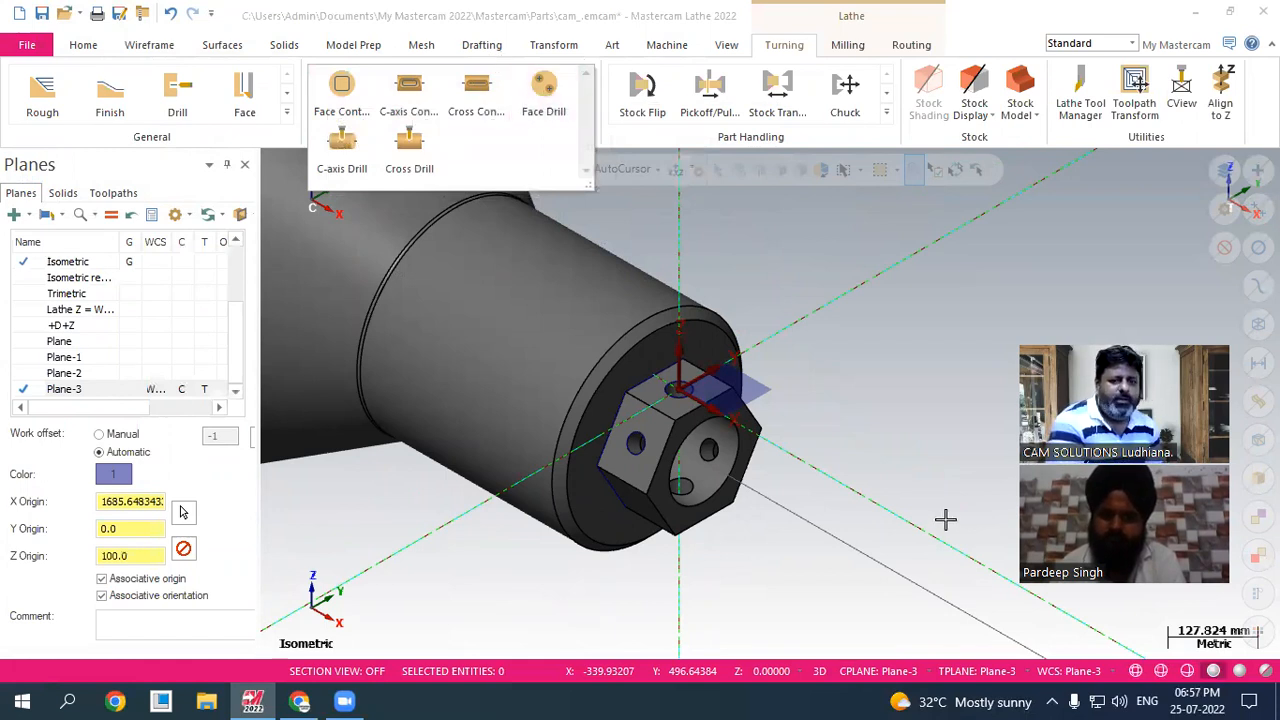
click(889, 460)
scroll(876, 436, down, 2)
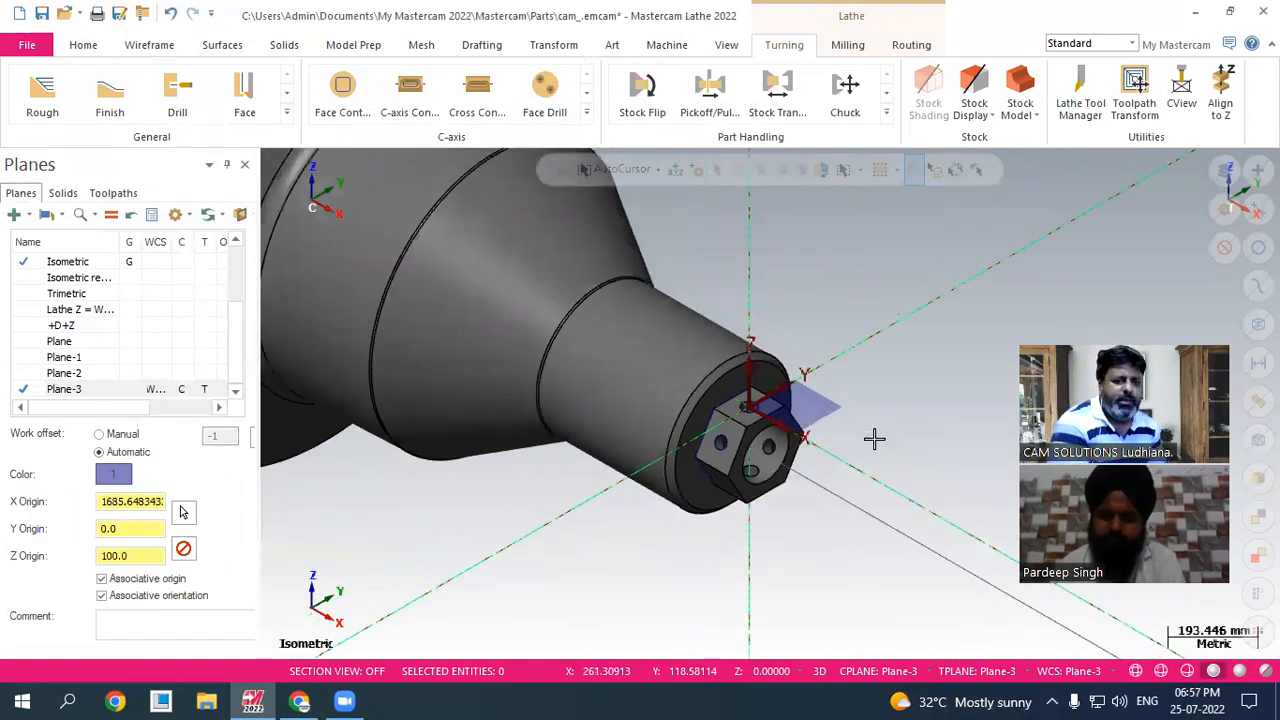
- Set the construction plane, tool plane and WCS to Top
scroll(872, 442, down, 1)
scroll(860, 401, up, 4)
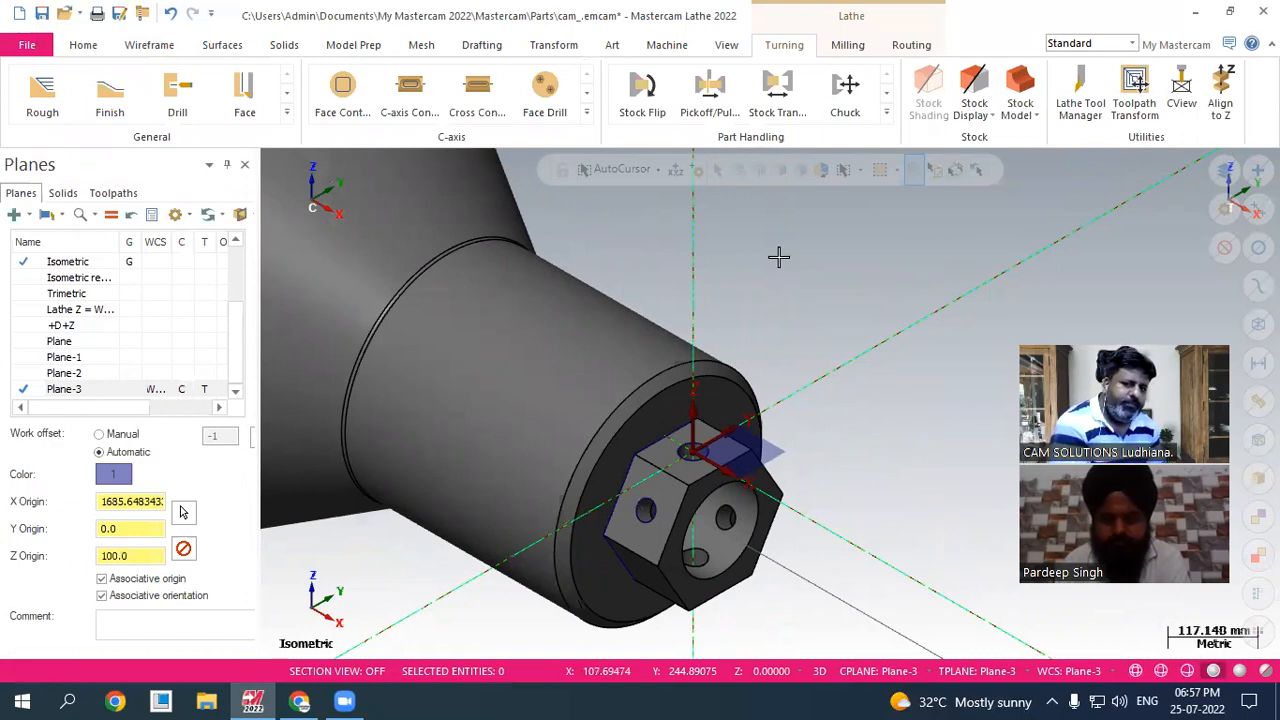
scroll(779, 257, down, 1)
scroll(534, 514, up, 1)
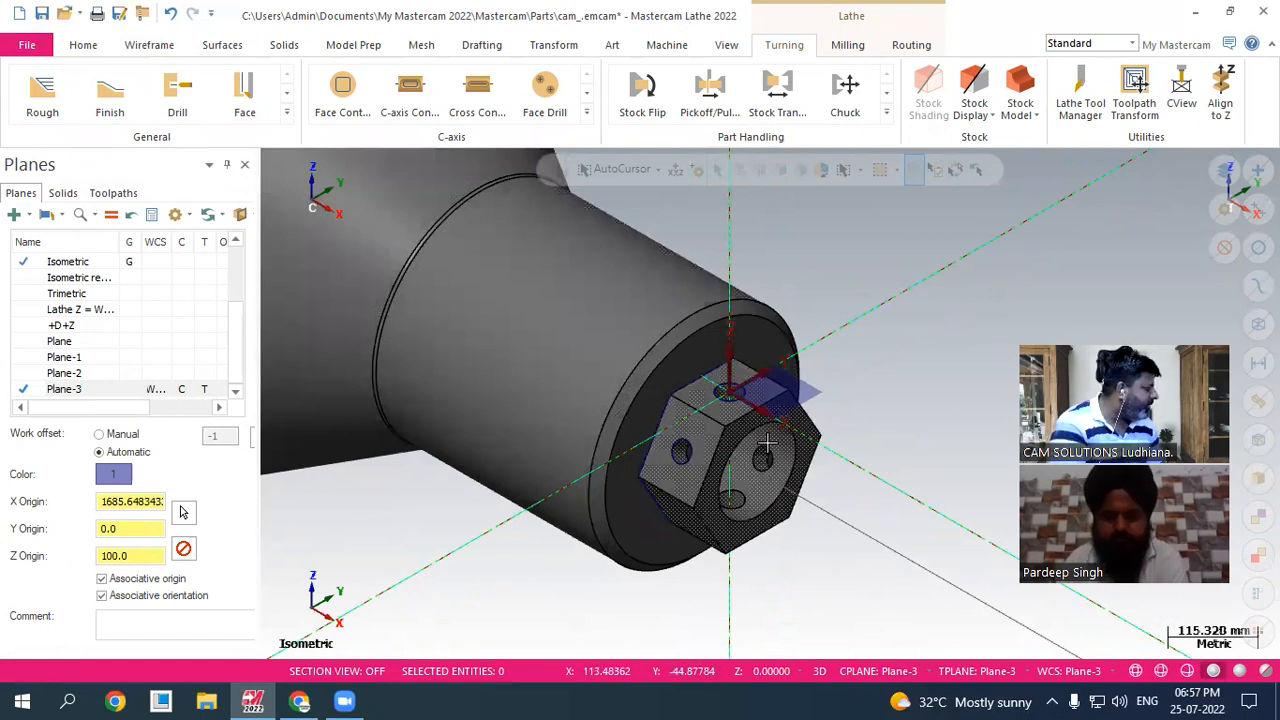
scroll(845, 430, down, 1)
scroll(824, 376, down, 5)
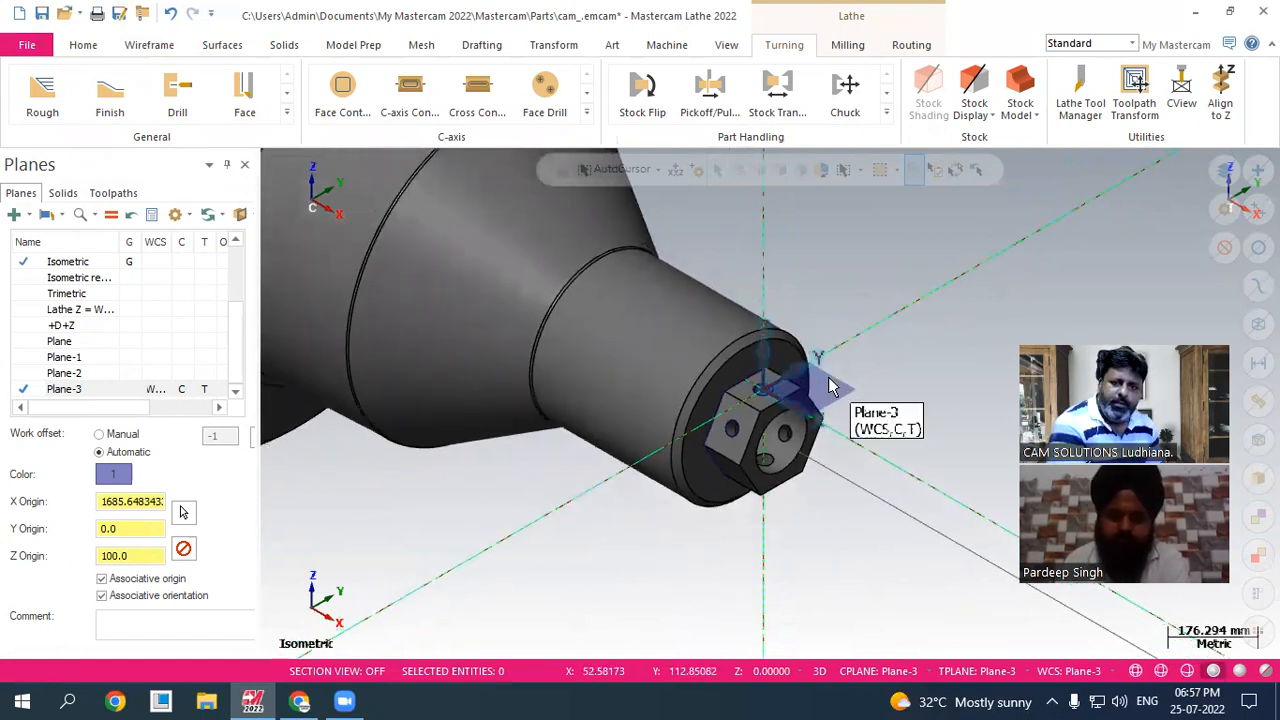
click(897, 671)
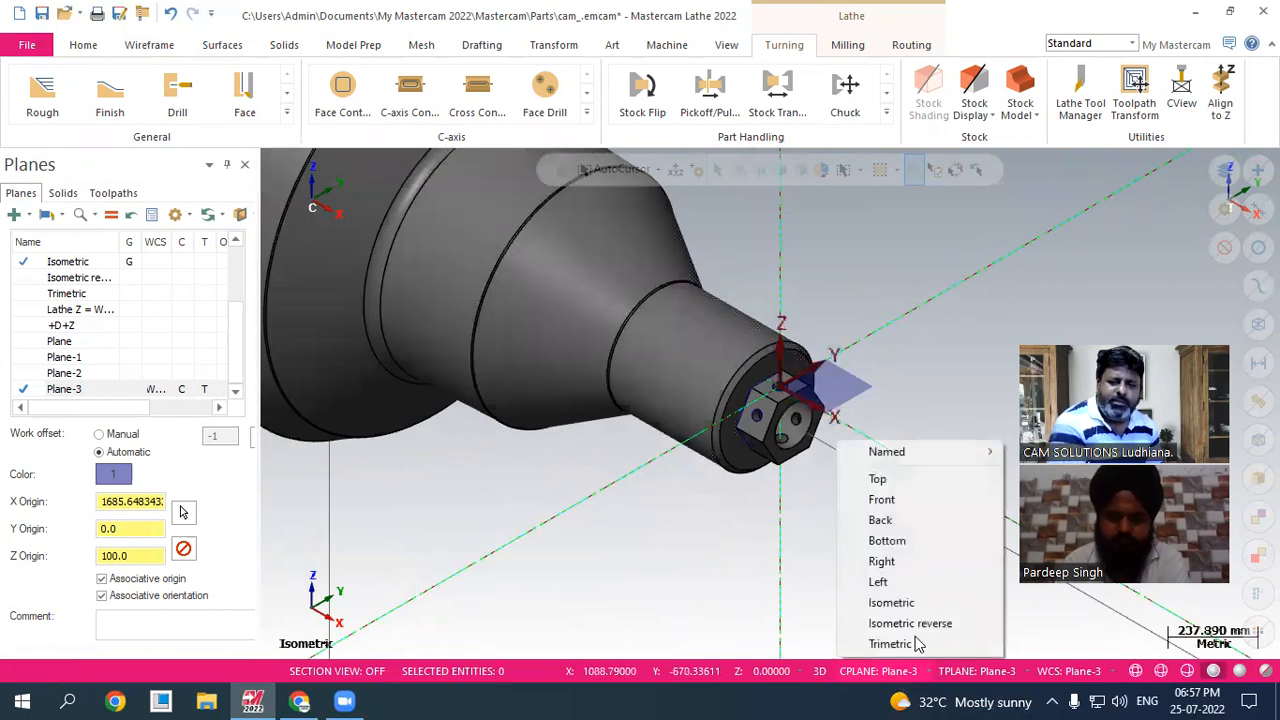
click(944, 482)
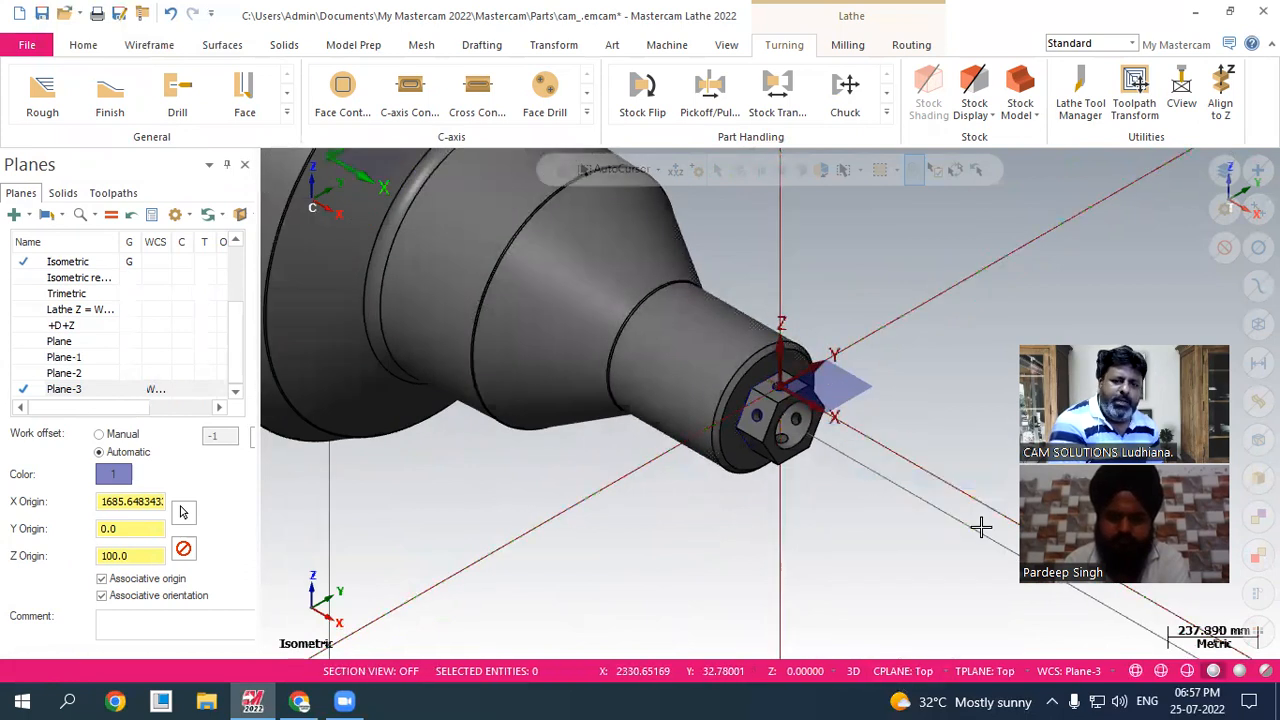
click(993, 677)
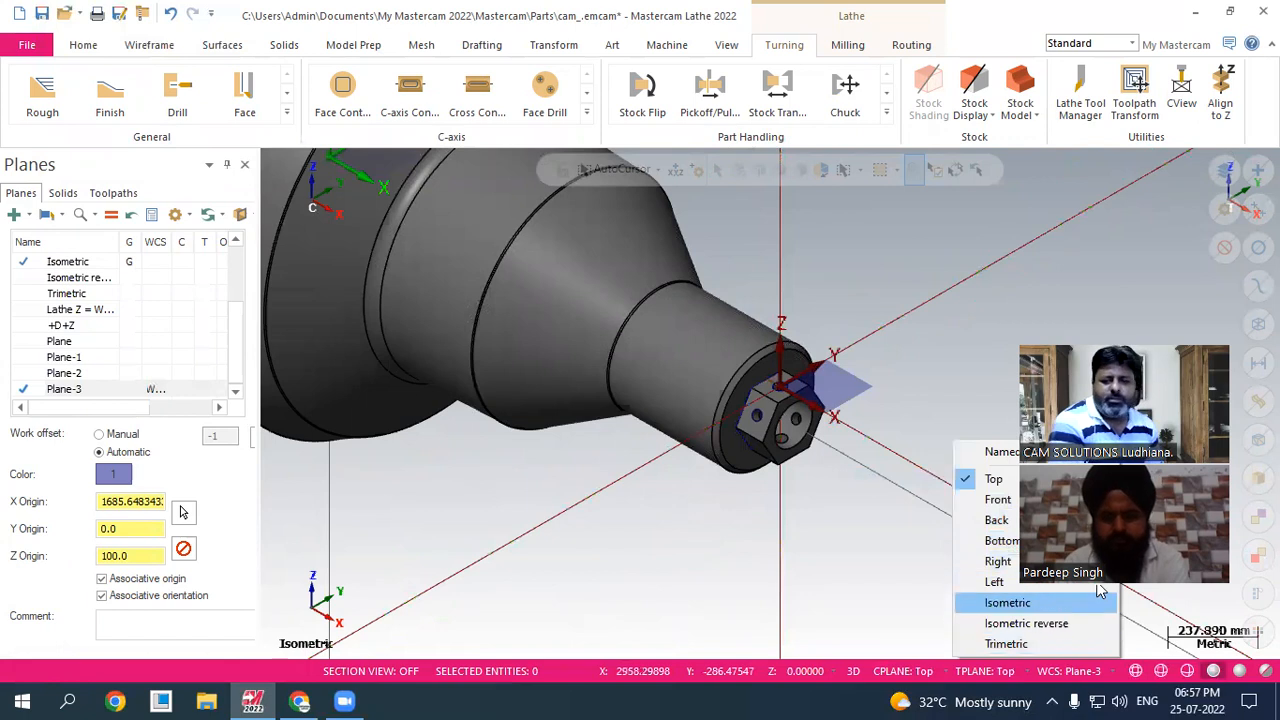
click(1084, 676)
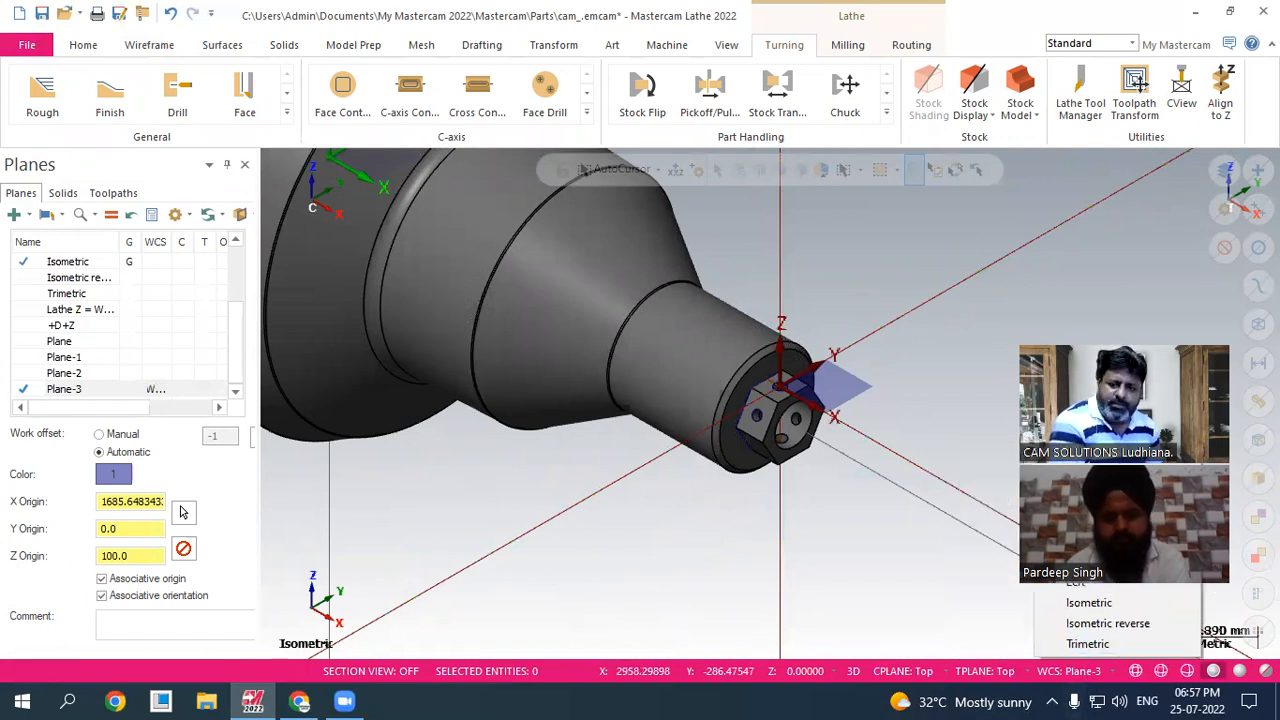
- Examine the whole shaft and the cross holes in its hexagonal end, and bring up the wireframe tools
scroll(725, 554, down, 4)
scroll(692, 565, up, 1)
scroll(923, 303, up, 2)
scroll(903, 351, down, 1)
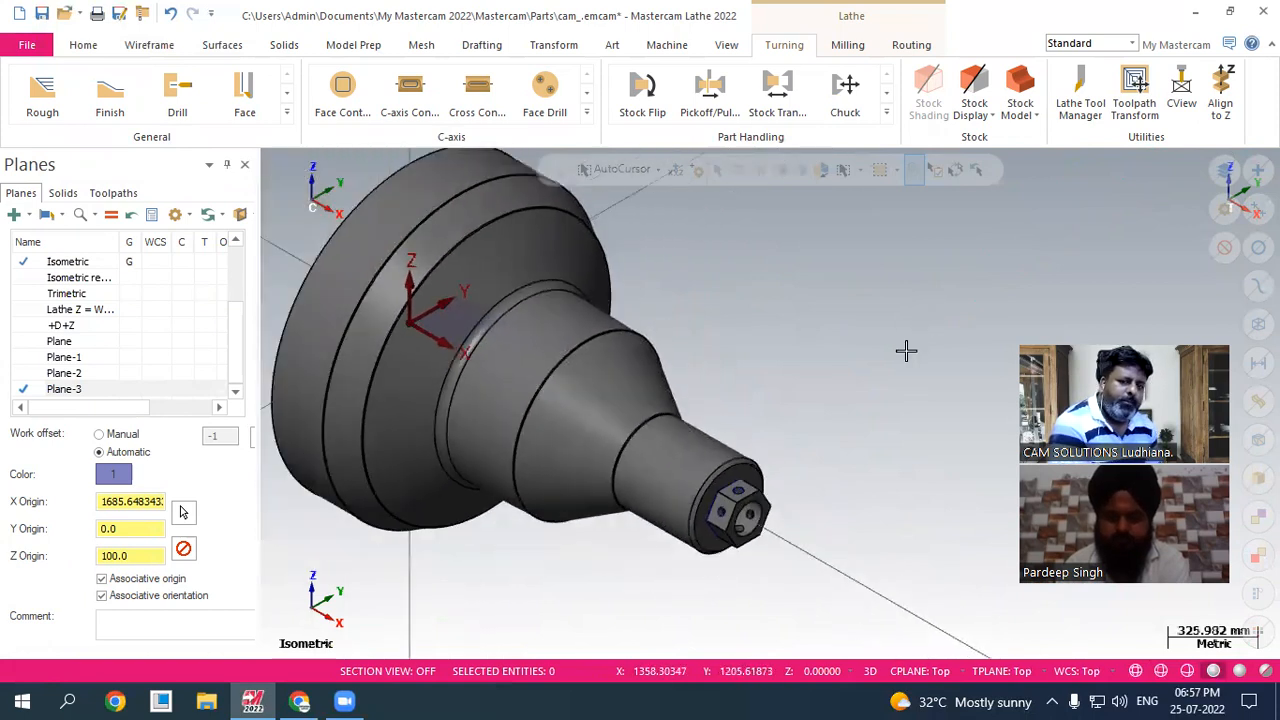
scroll(754, 488, up, 1)
scroll(754, 488, up, 2)
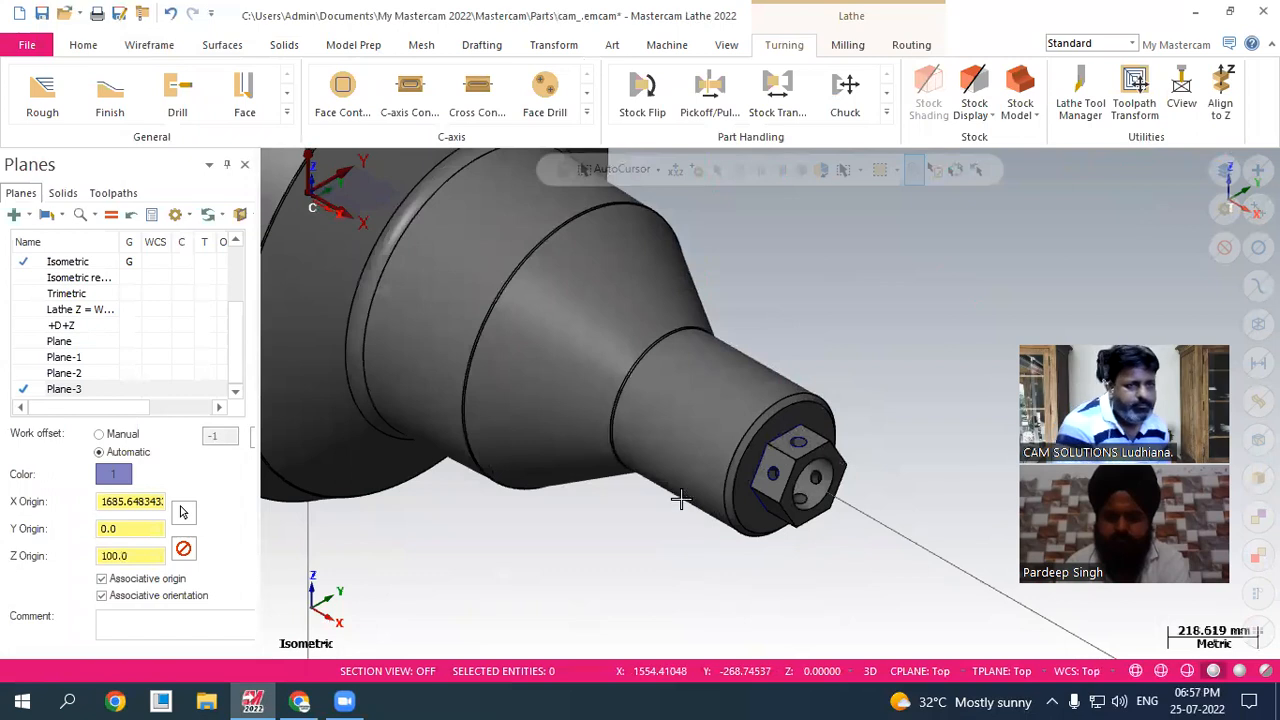
scroll(679, 482, down, 1)
scroll(679, 475, down, 3)
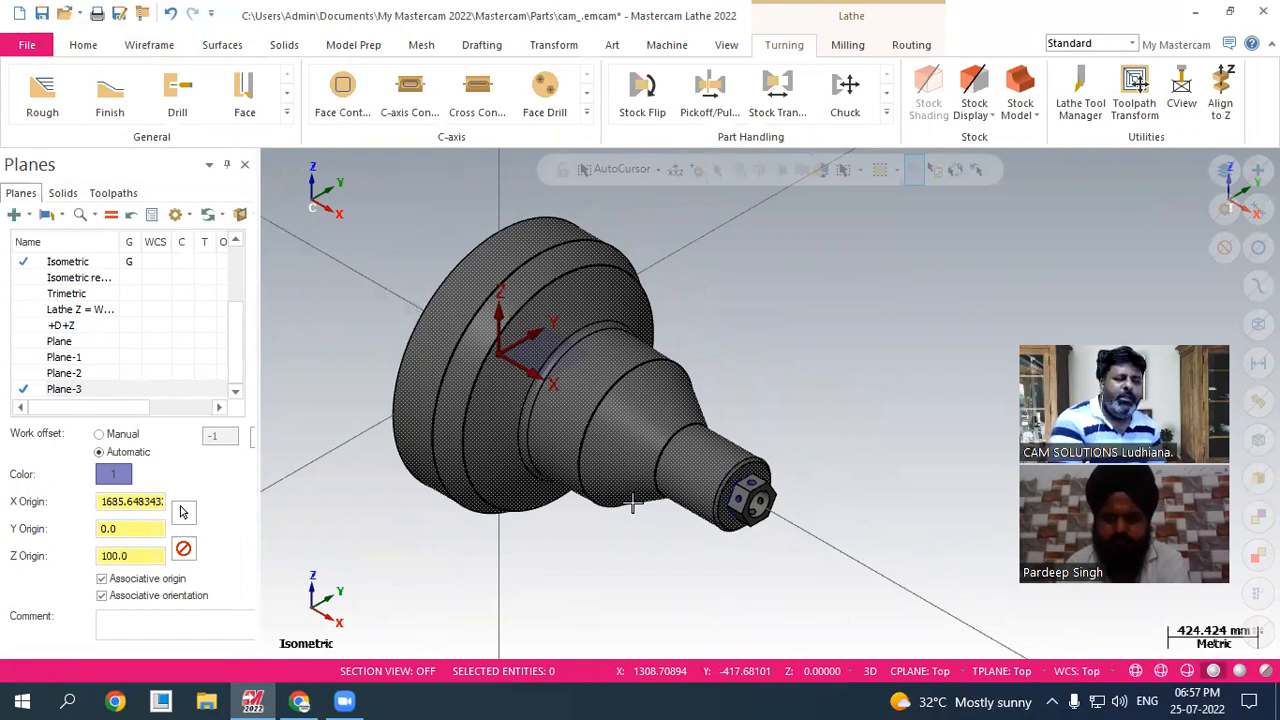
scroll(704, 445, up, 2)
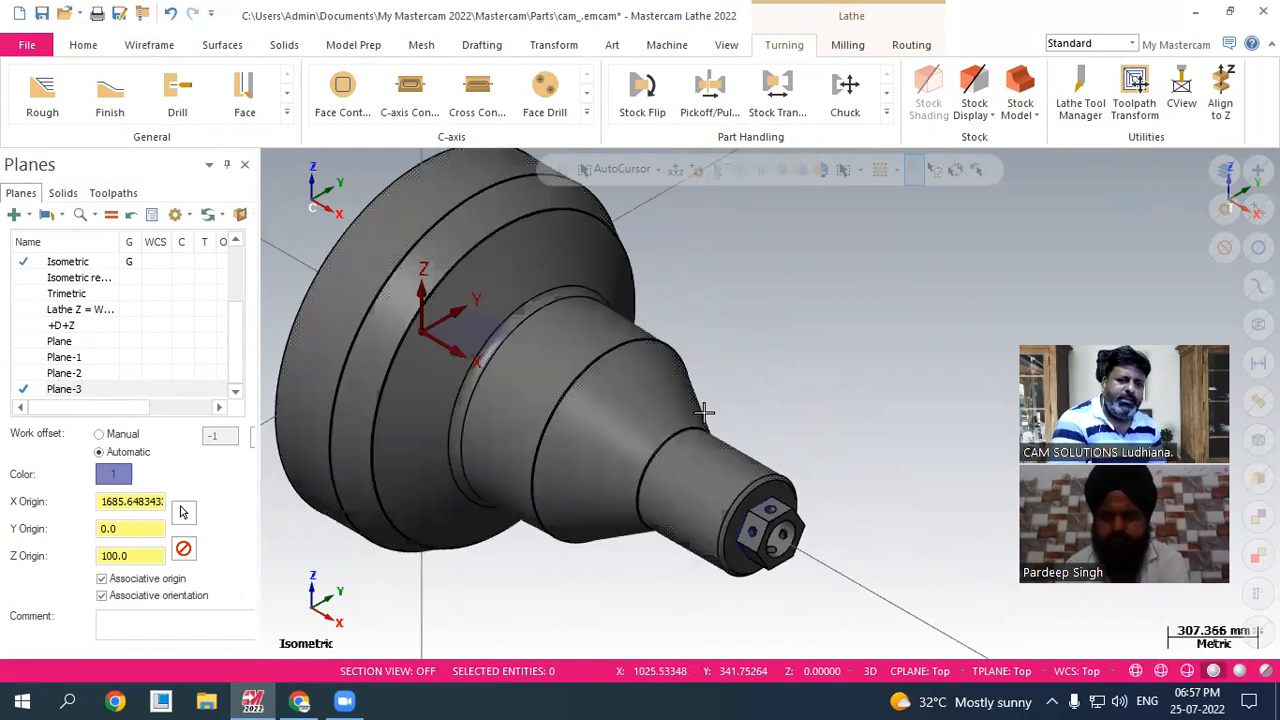
scroll(698, 380, down, 1)
scroll(645, 226, up, 1)
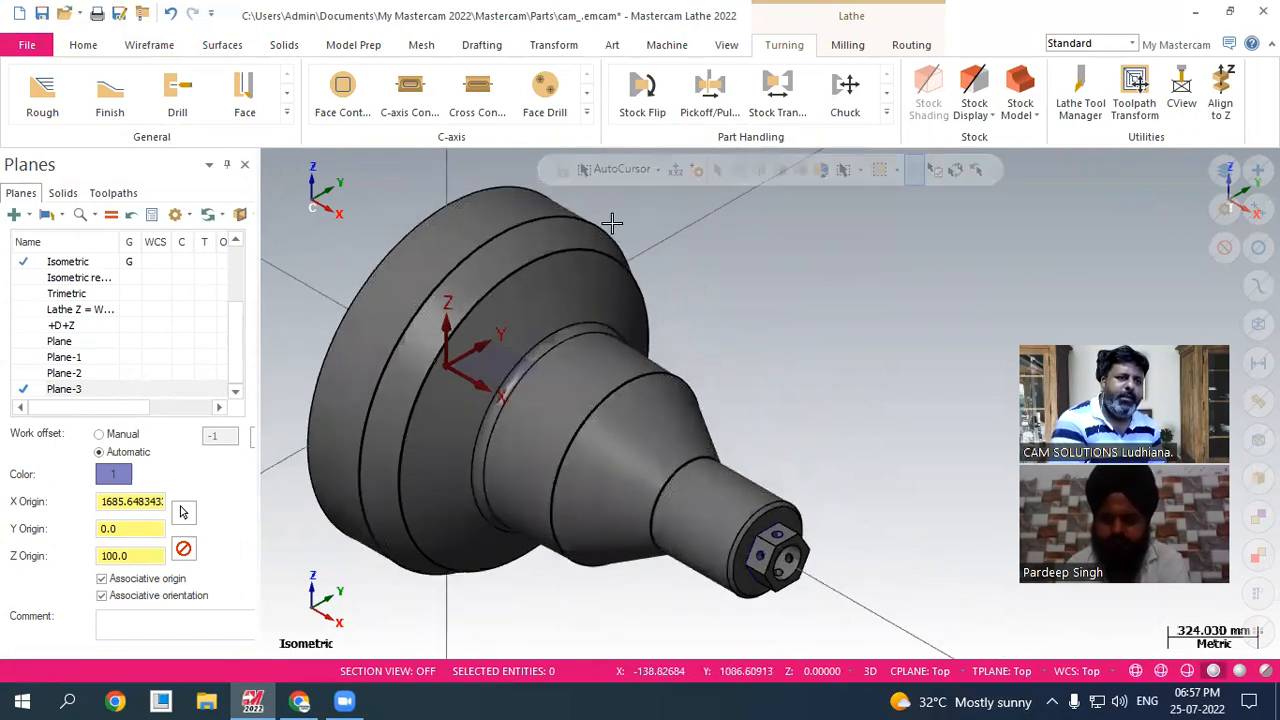
click(164, 50)
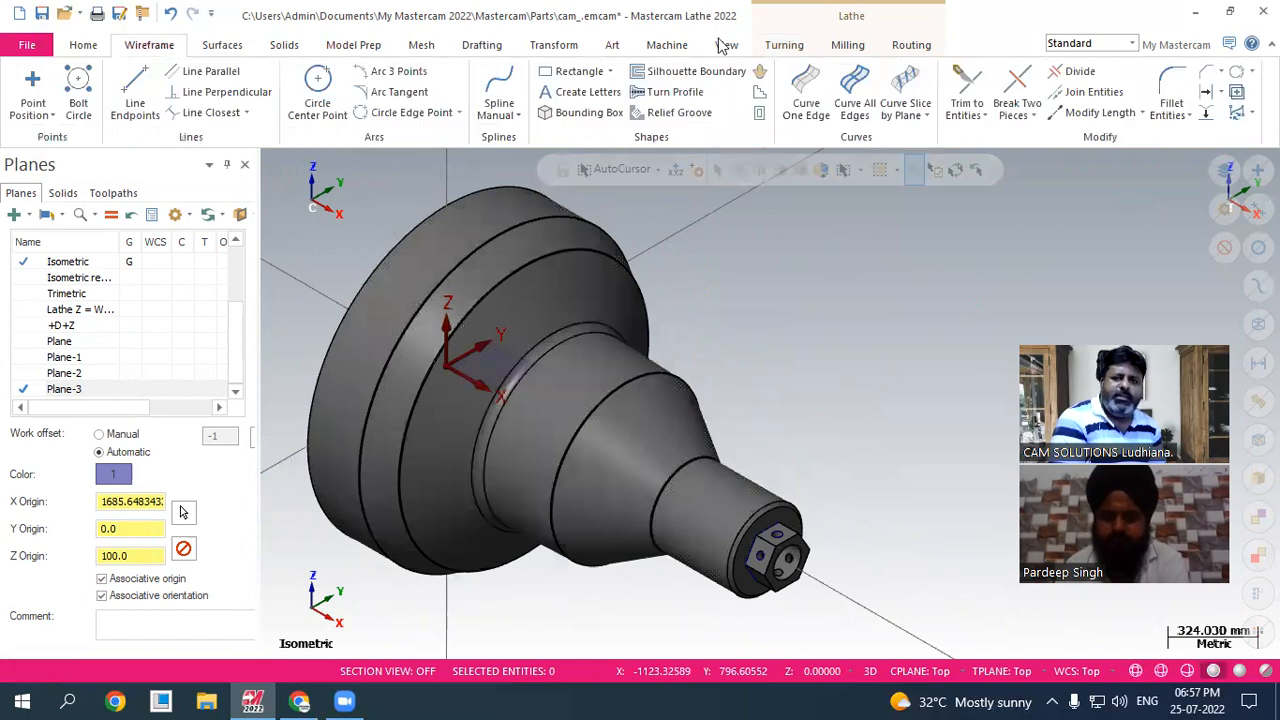